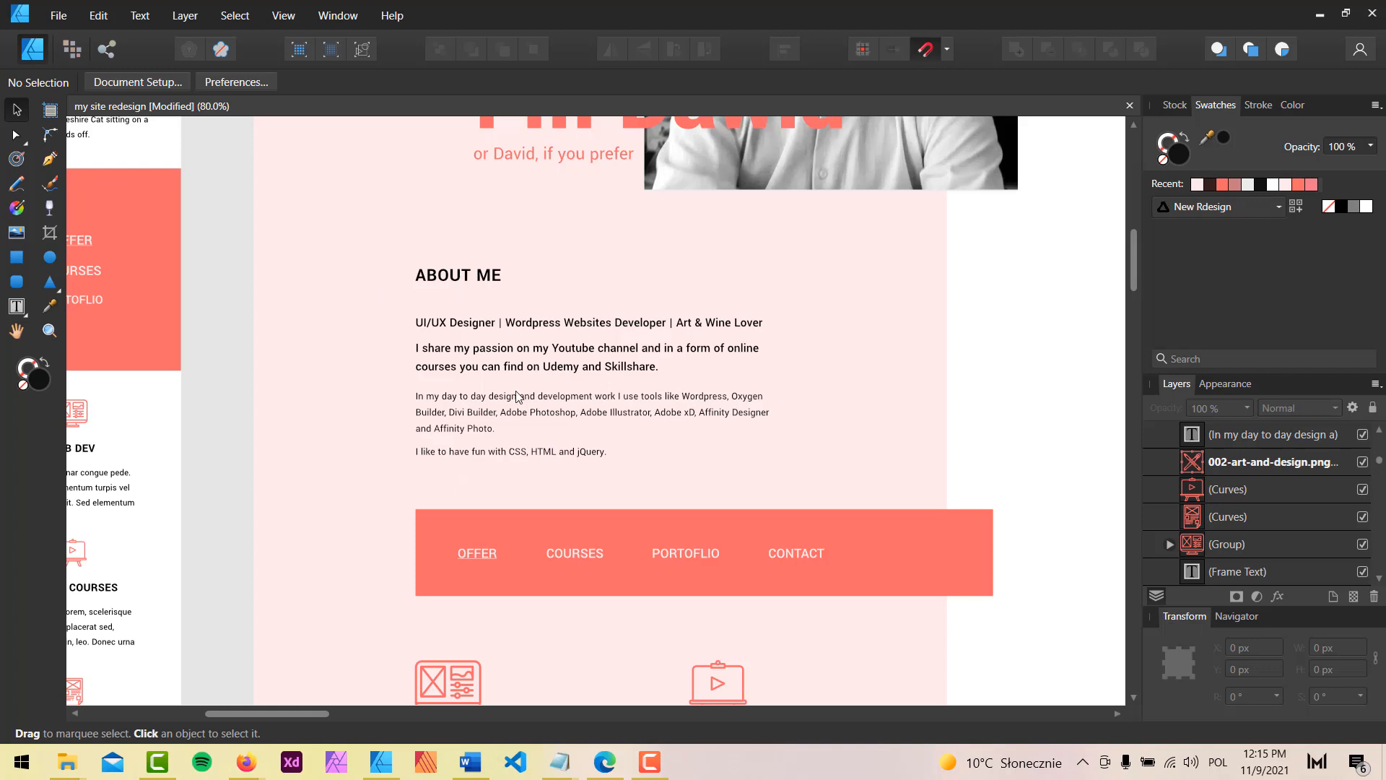
# Step: Review the About Me, menu bar and services sections of the site redesign mockup
pyautogui.scroll(-3, 698, 424)
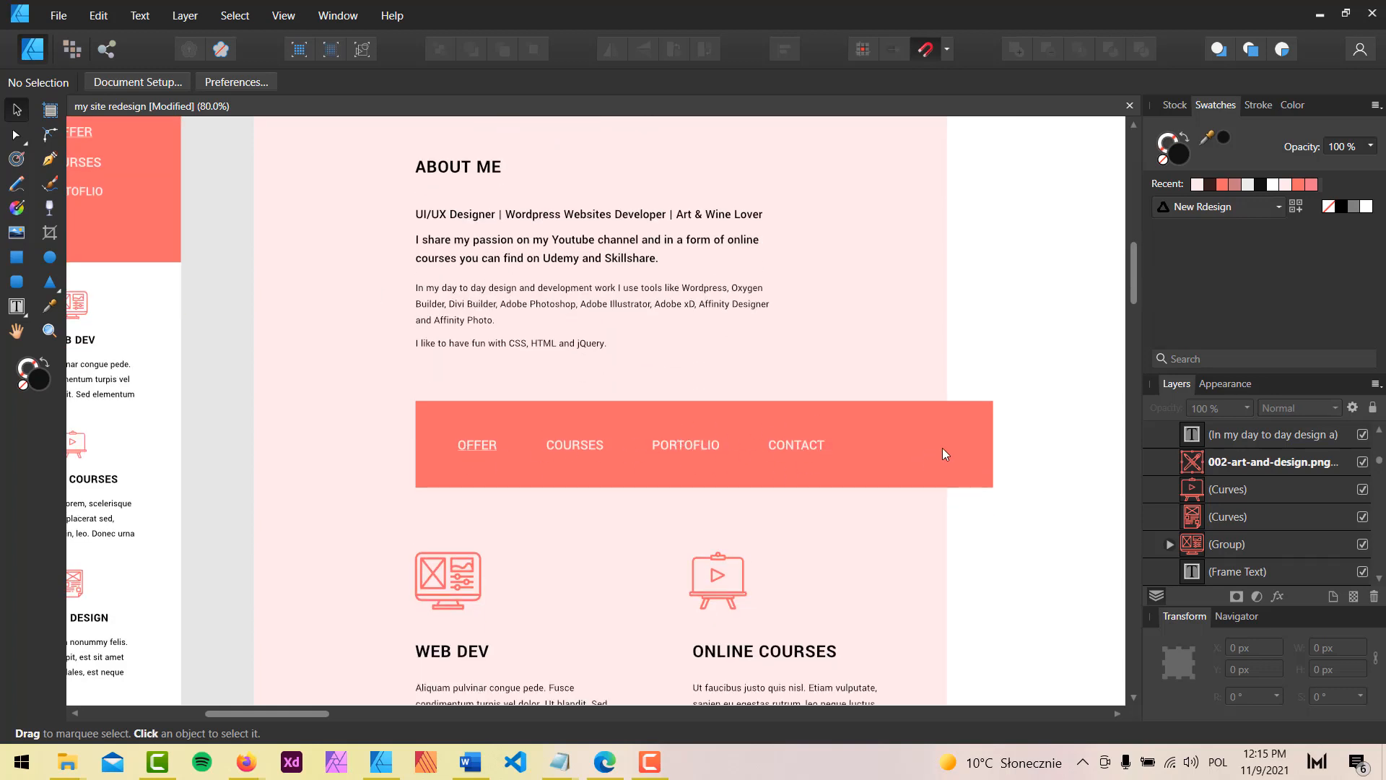
pyautogui.scroll(-6, 921, 437)
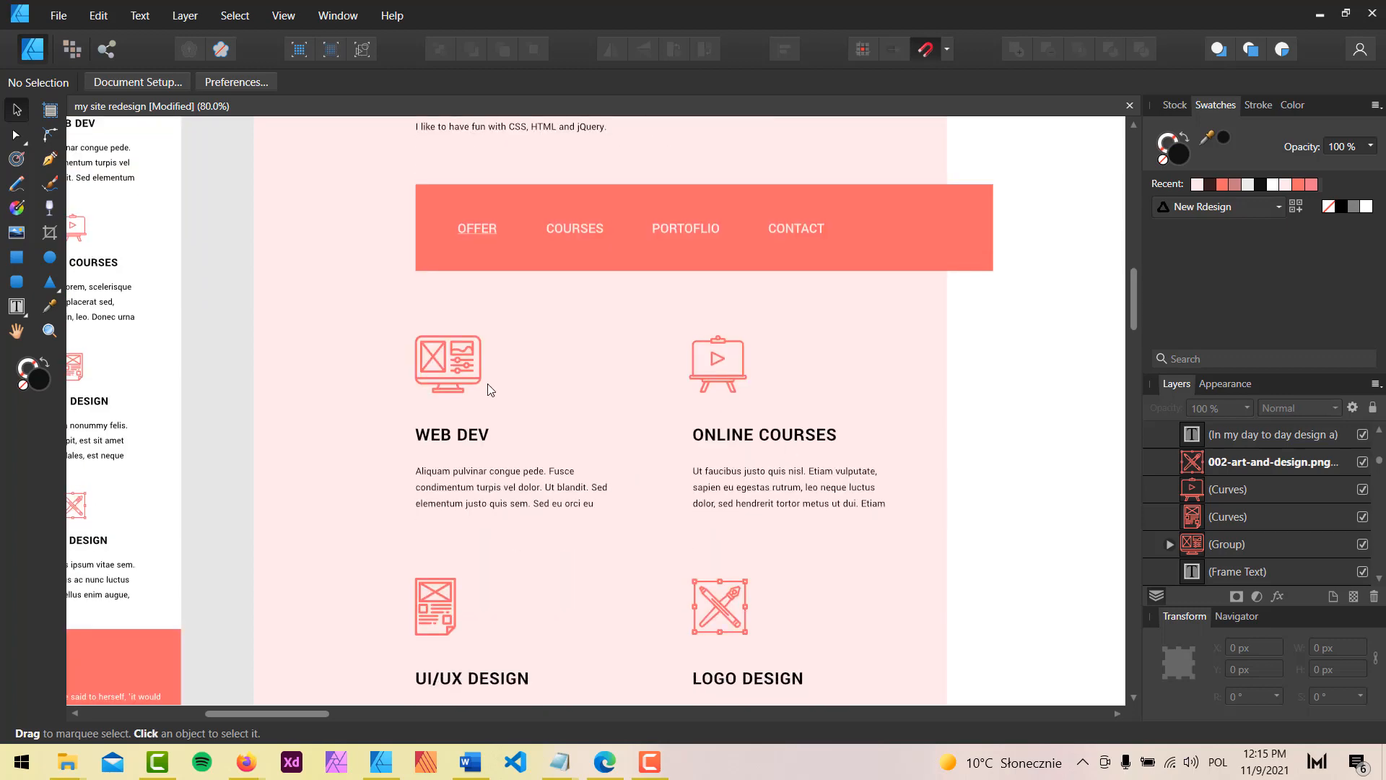
pyautogui.scroll(-2, 746, 396)
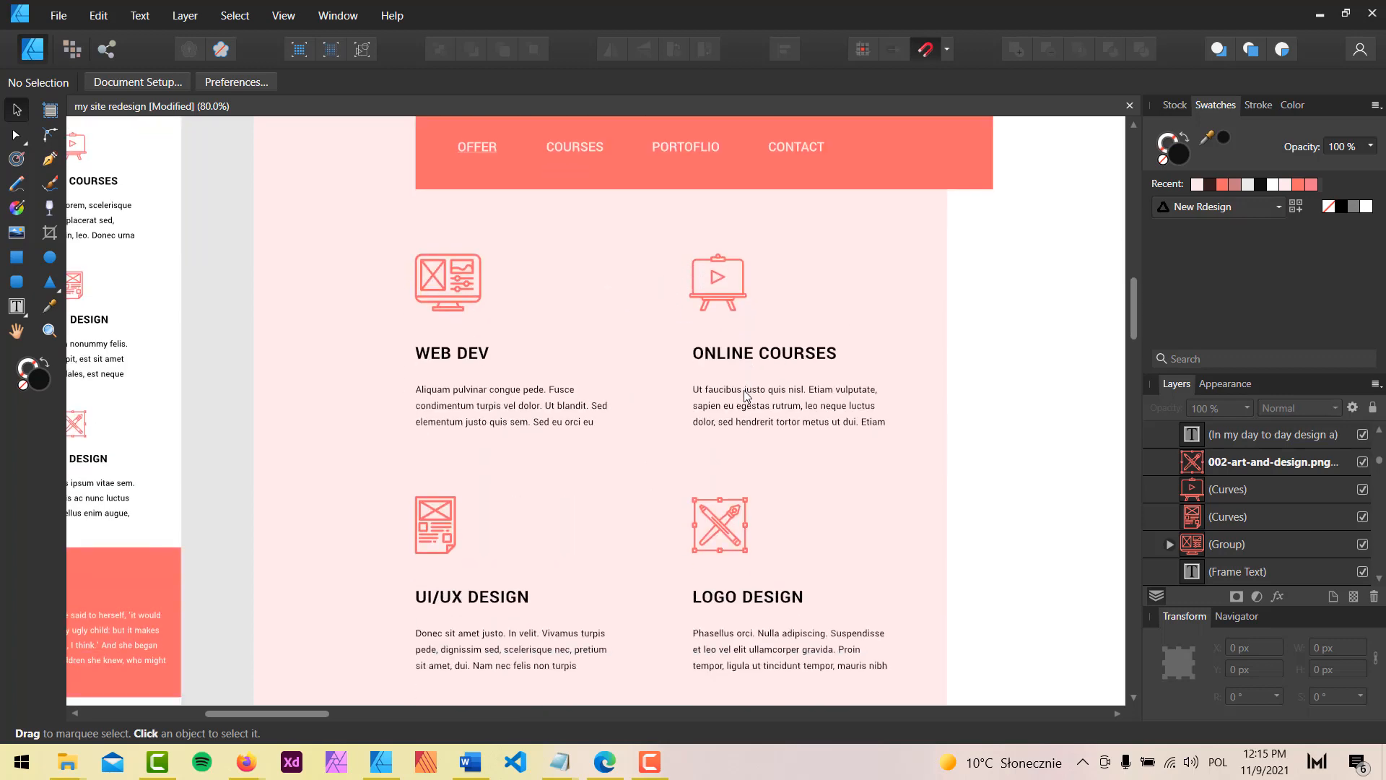
pyautogui.scroll(-1, 520, 434)
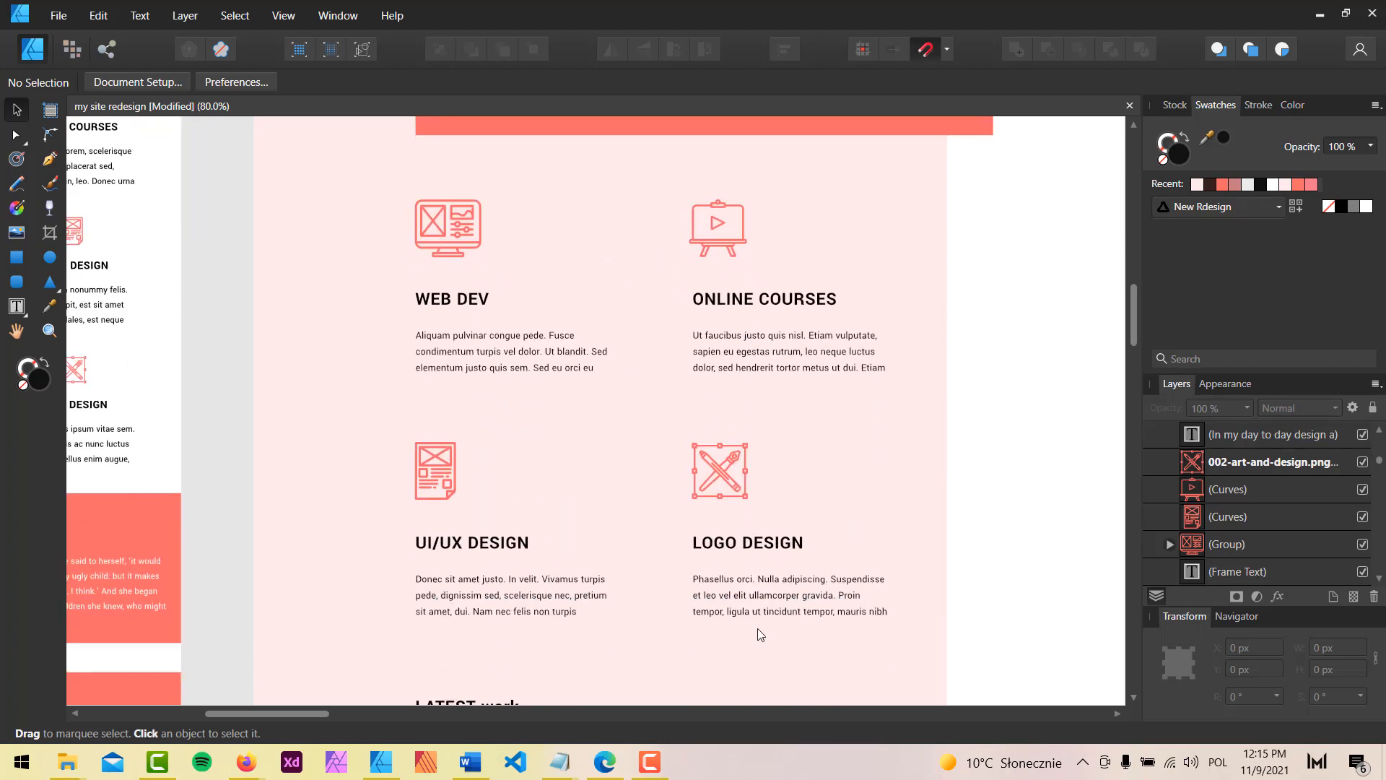
pyautogui.scroll(-2, 731, 570)
pyautogui.scroll(11, 730, 560)
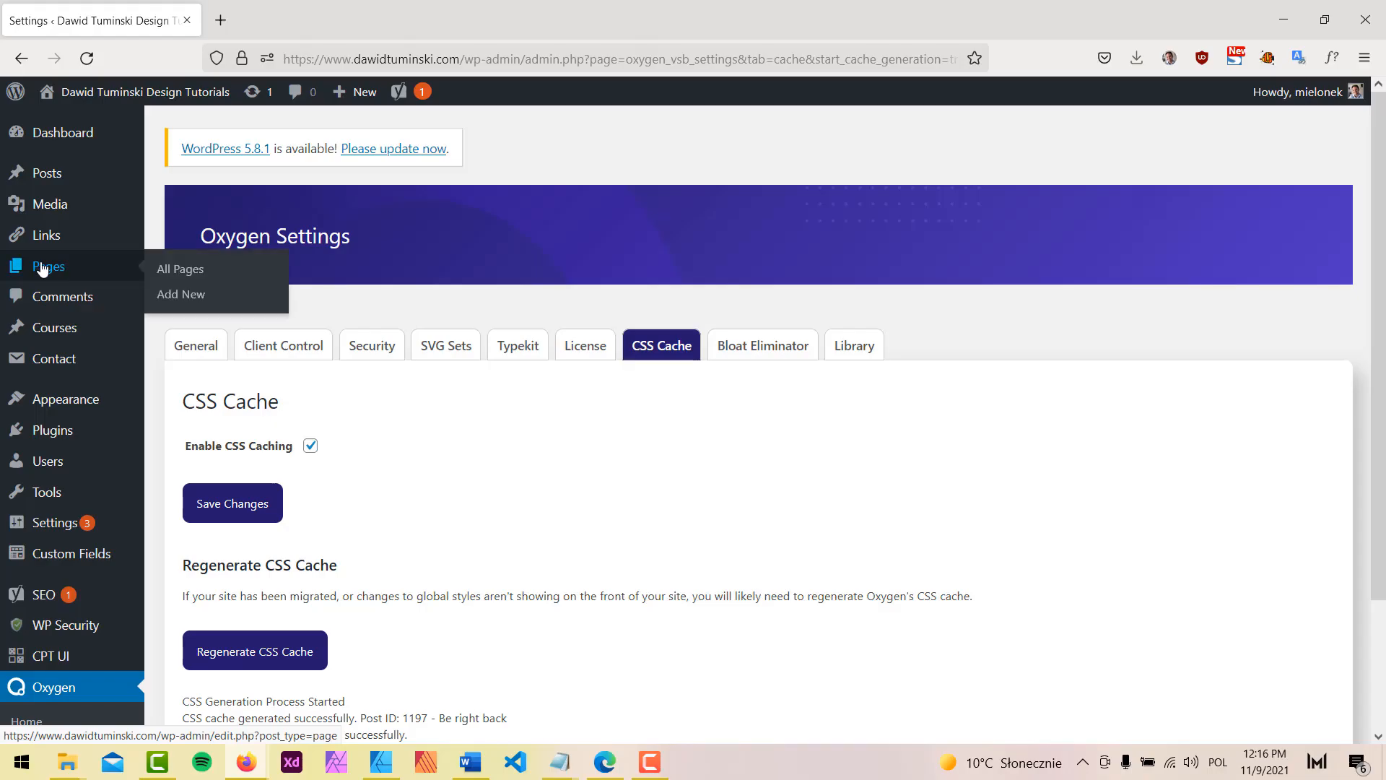
# Step: In the WordPress admin in Firefox, open the Home page for editing with Oxygen from the list of all pages
pyautogui.click(165, 275)
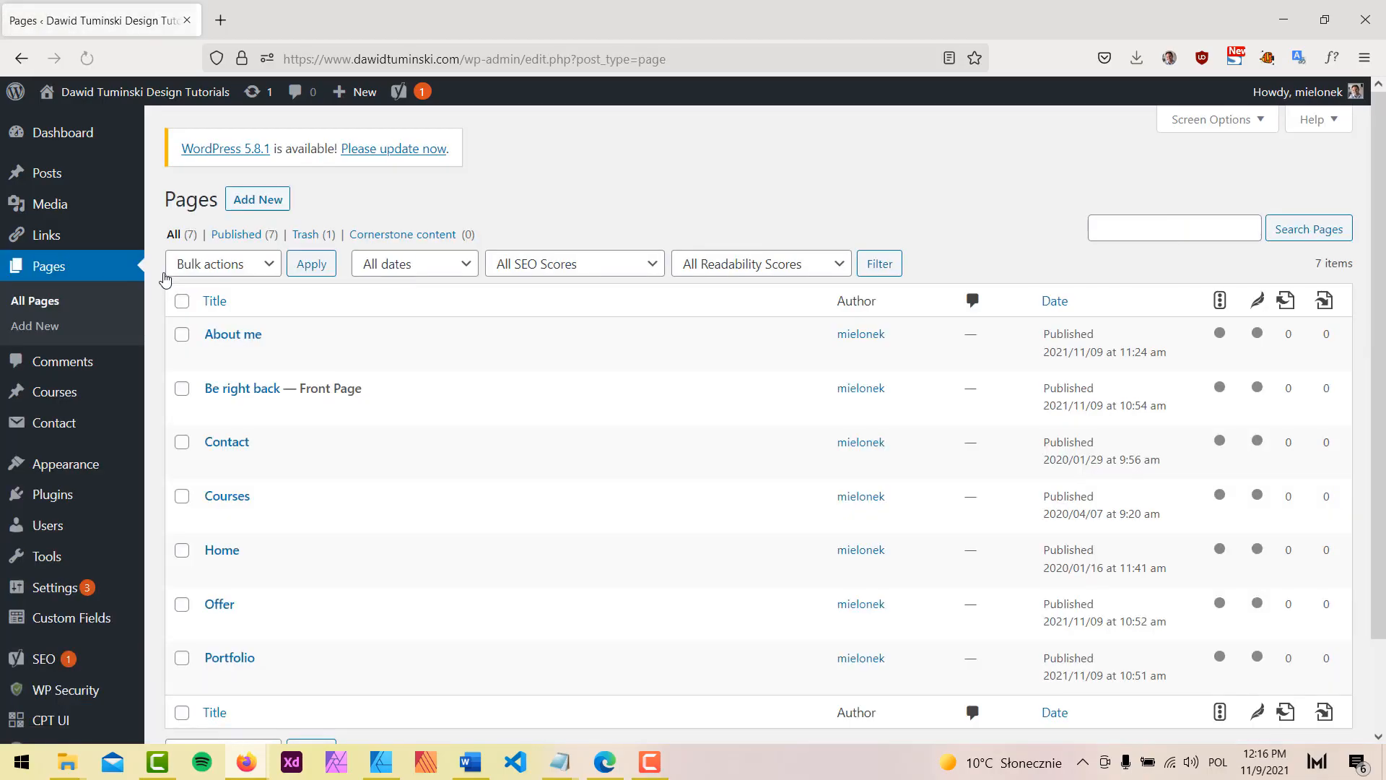
pyautogui.moveTo(270, 571)
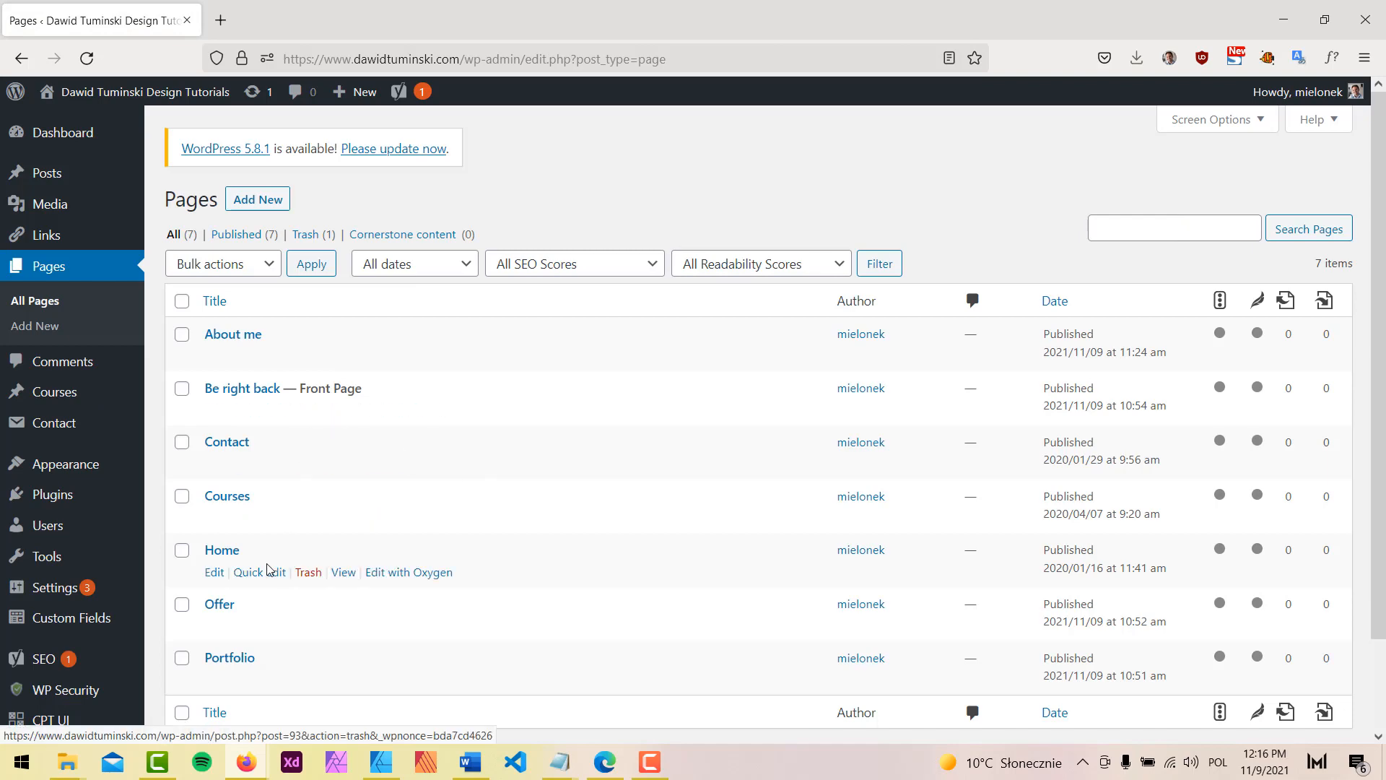
pyautogui.click(406, 573)
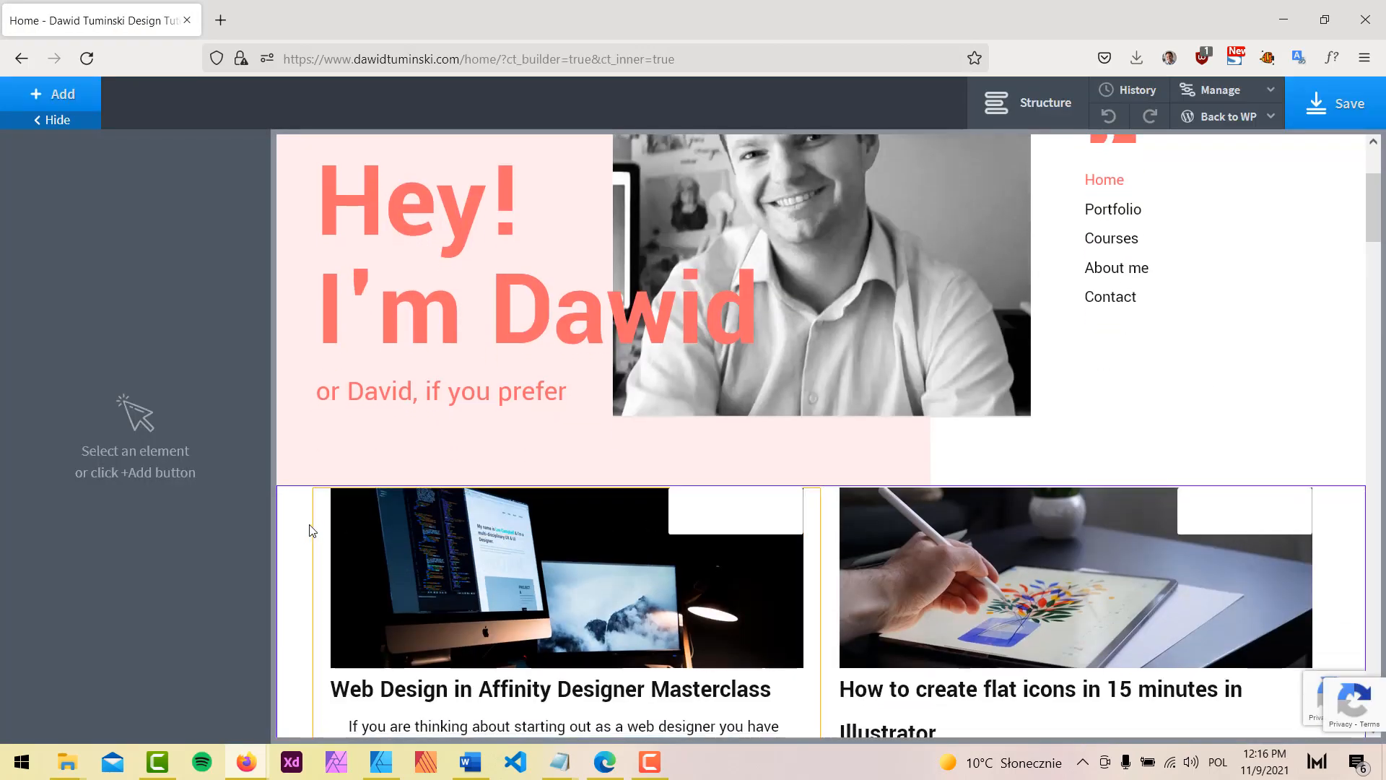
# Step: Delete the existing course listing section from the Home page's inner content
pyautogui.click(301, 532)
pyautogui.scroll(-5, 304, 541)
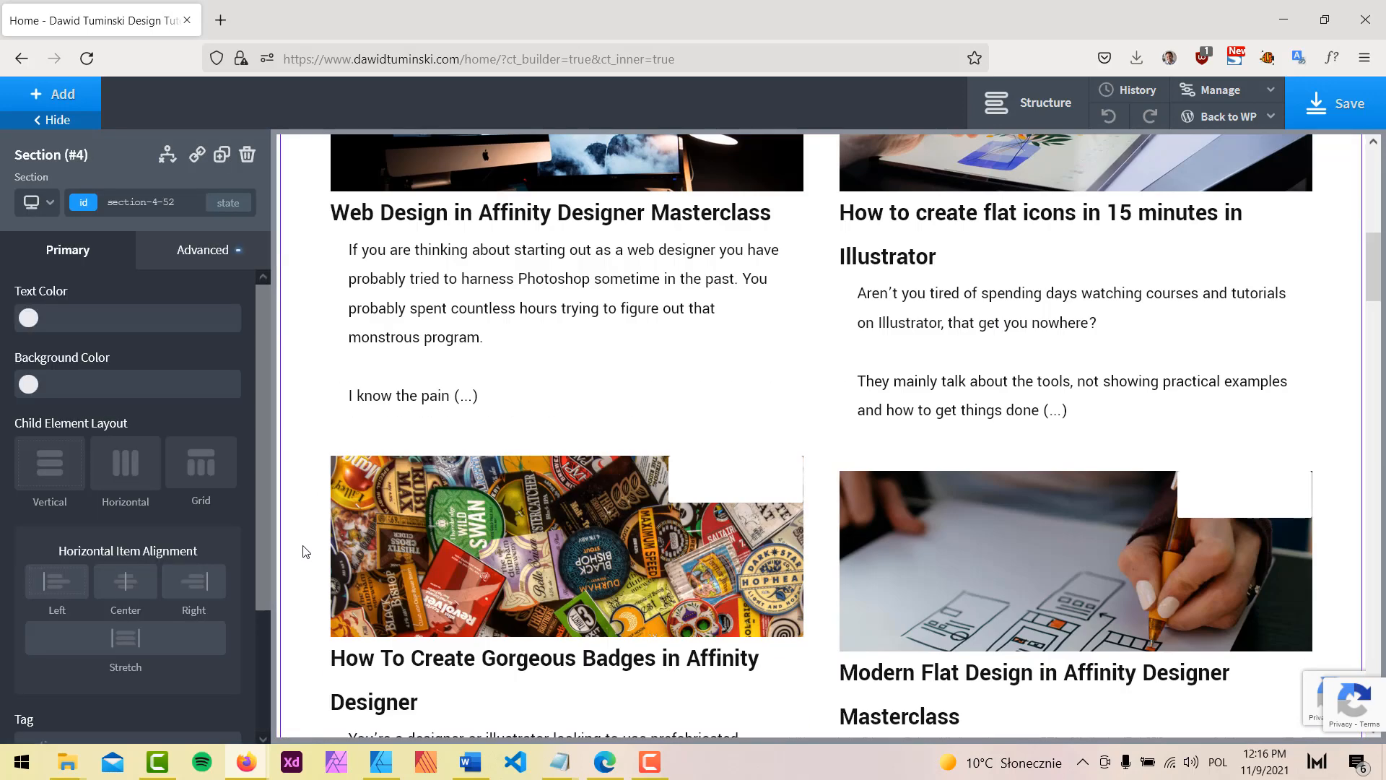
pyautogui.click(1025, 102)
pyautogui.click(1131, 251)
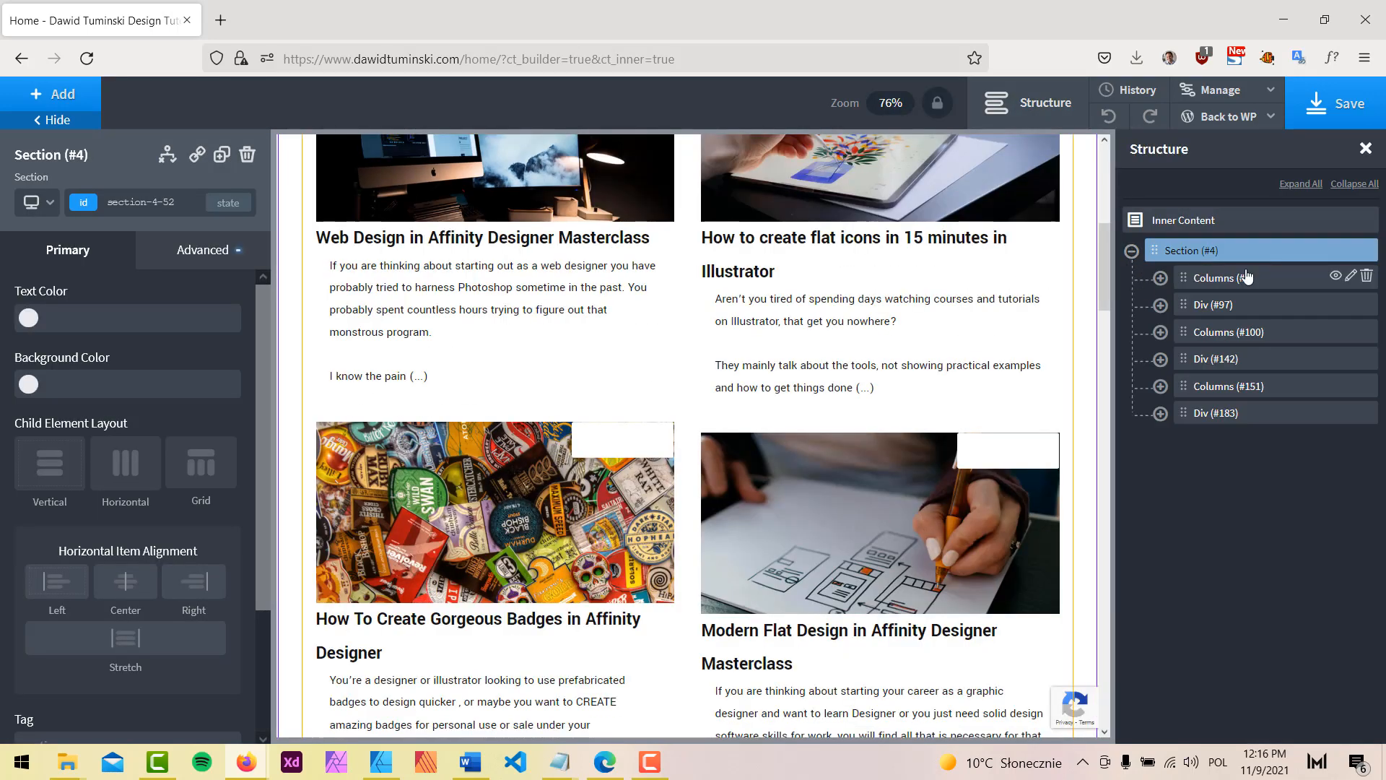
pyautogui.click(1367, 249)
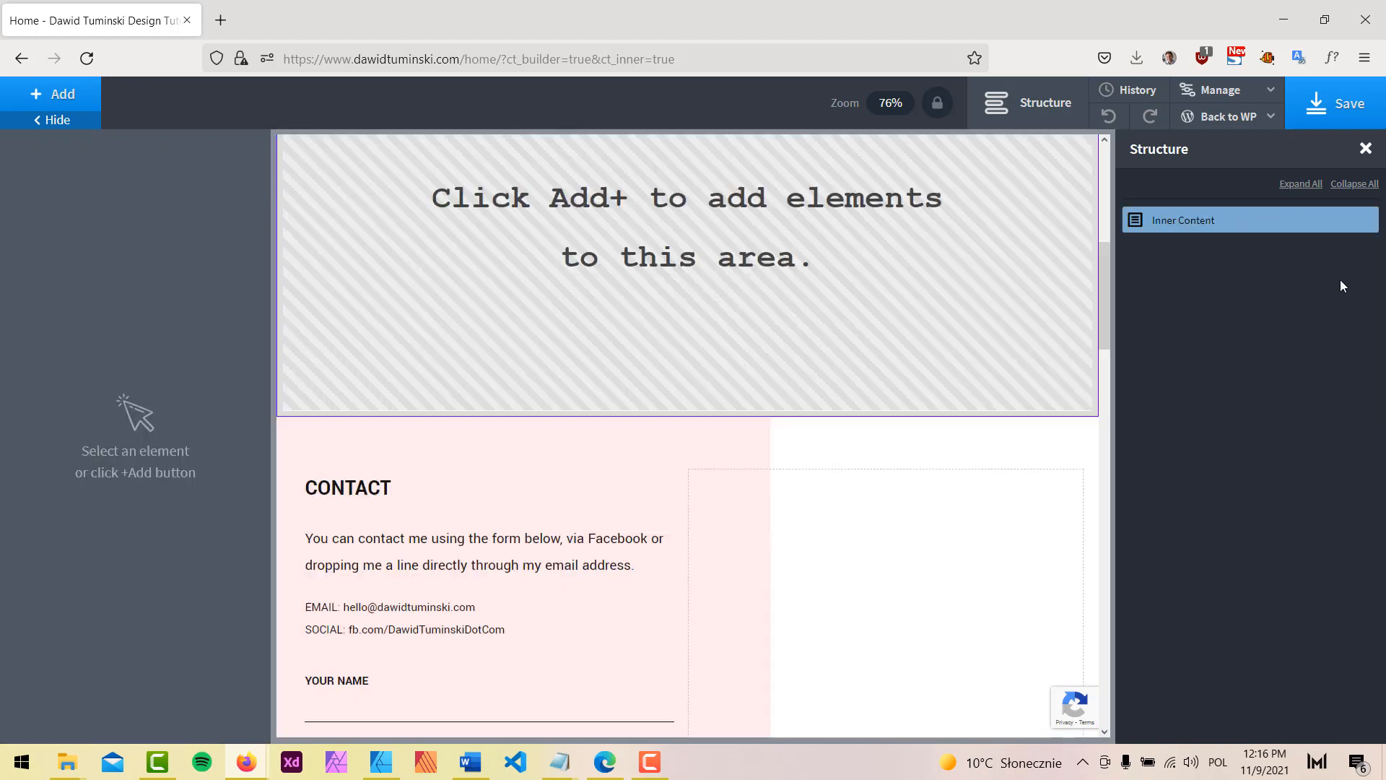
pyautogui.scroll(5, 988, 485)
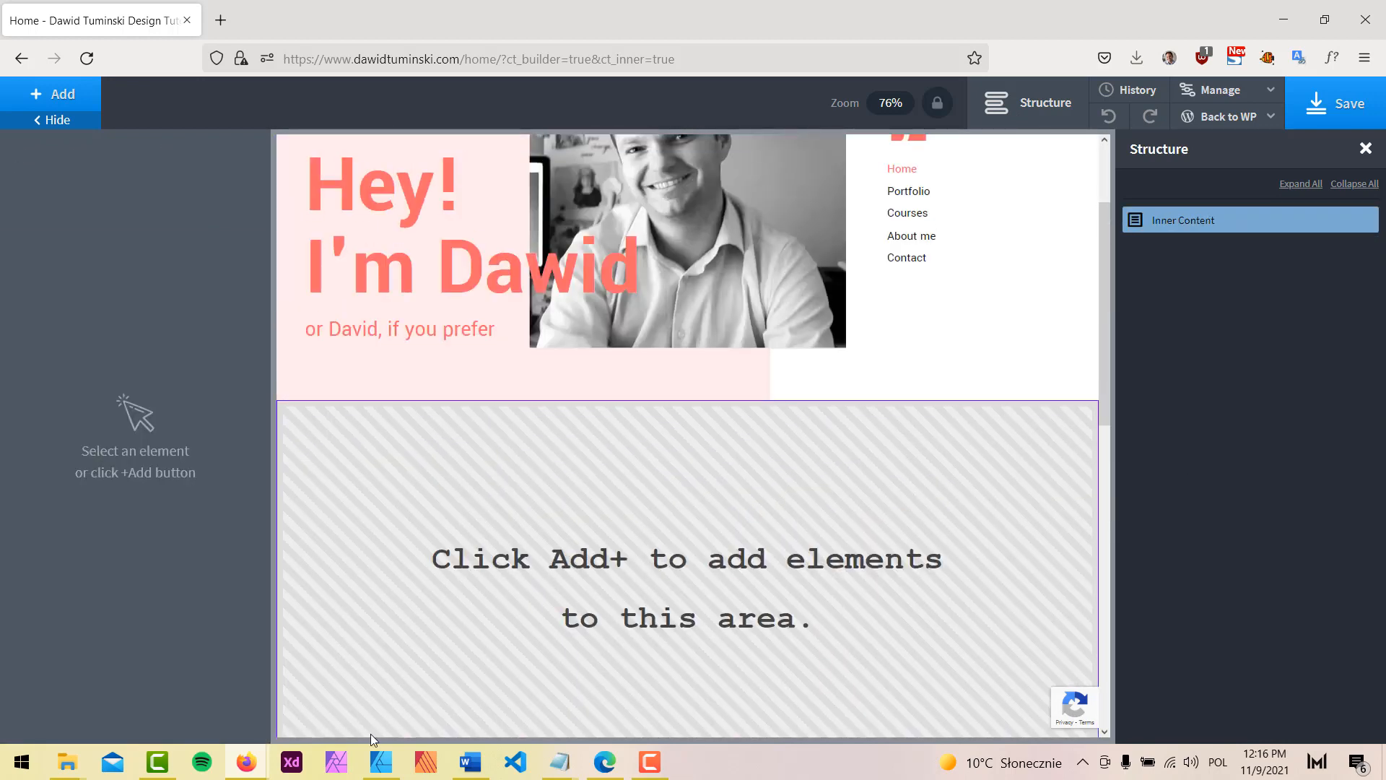
# Step: Switch to Affinity Designer and copy the ABOUT ME heading text from the mockup
pyautogui.click(380, 761)
pyautogui.click(479, 287)
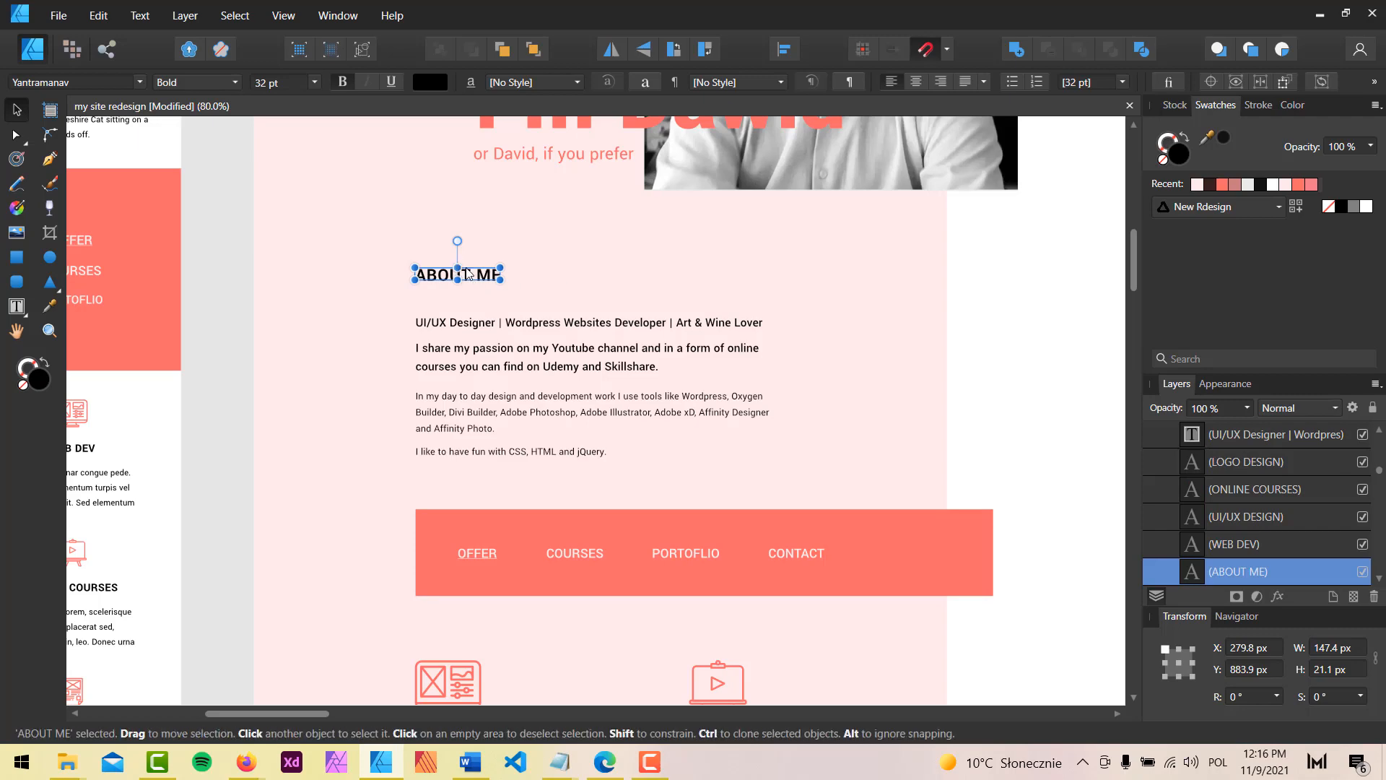
pyautogui.doubleClick(468, 272)
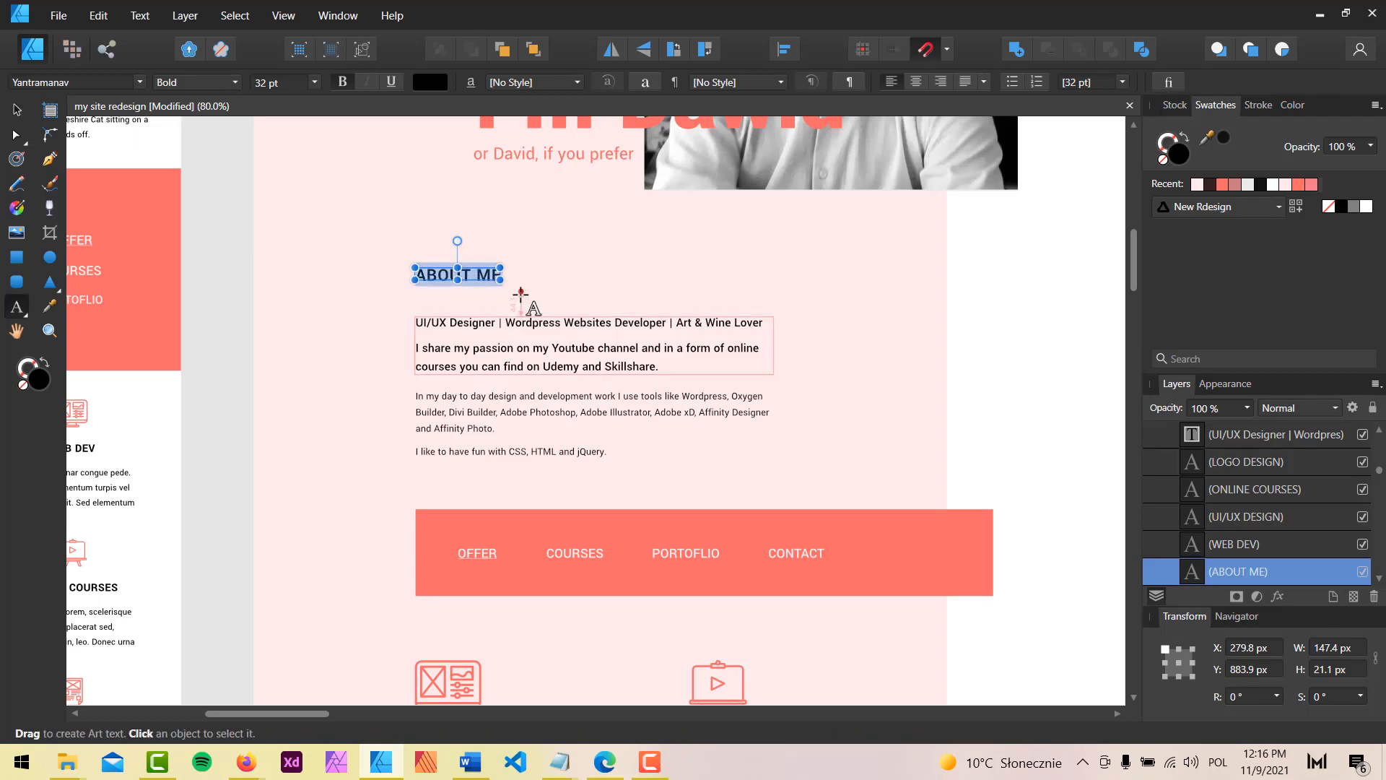
# Step: Return to the Oxygen builder window in Firefox and add a Section to the empty inner content
pyautogui.click(246, 765)
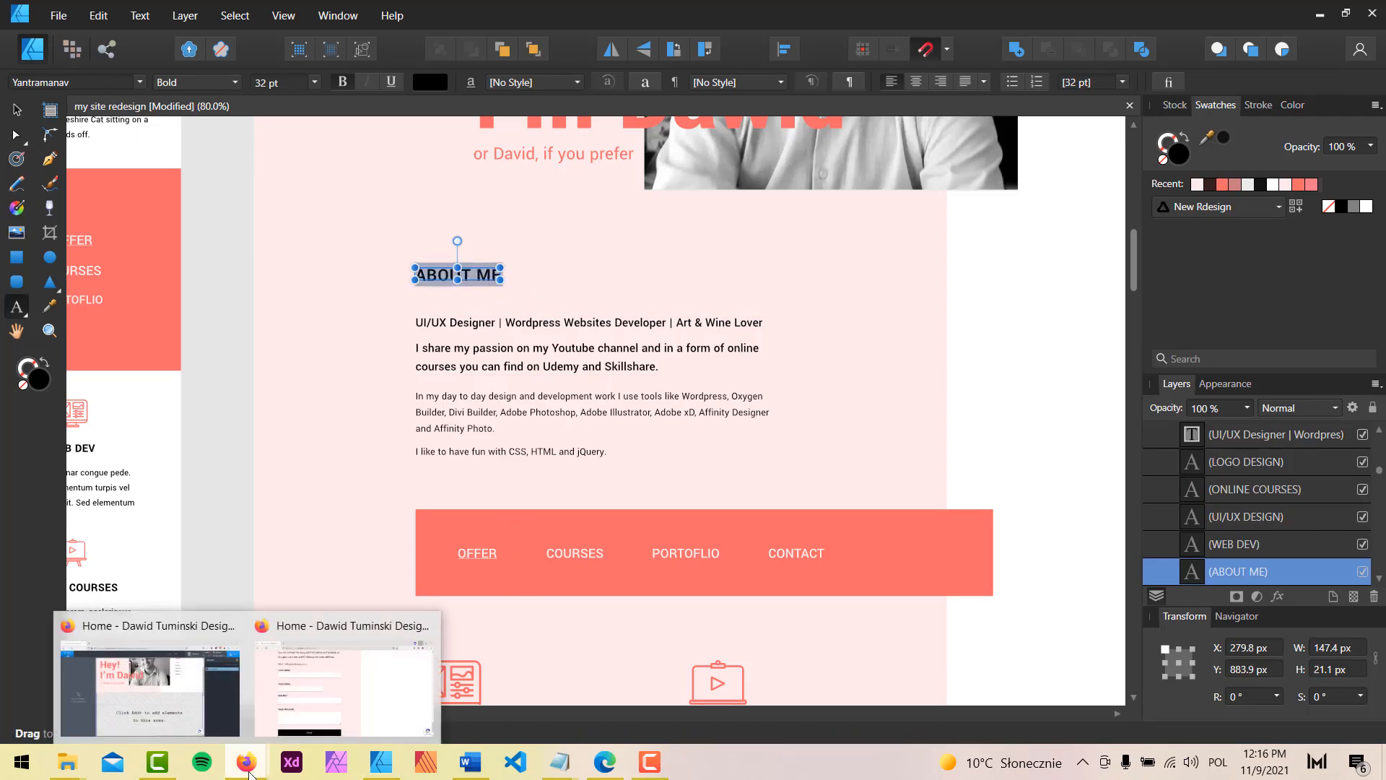
pyautogui.click(150, 690)
pyautogui.click(86, 102)
pyautogui.write('sec')
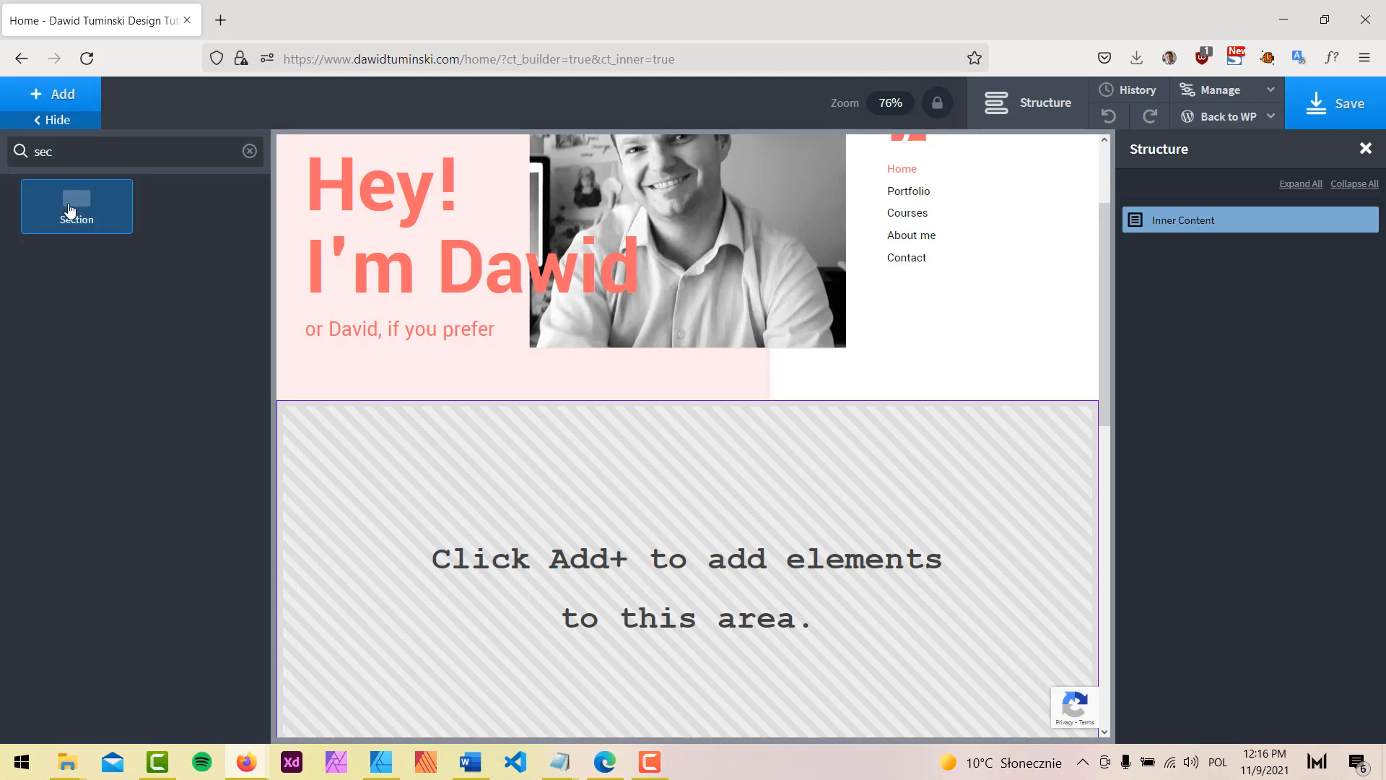
pyautogui.press('Return')
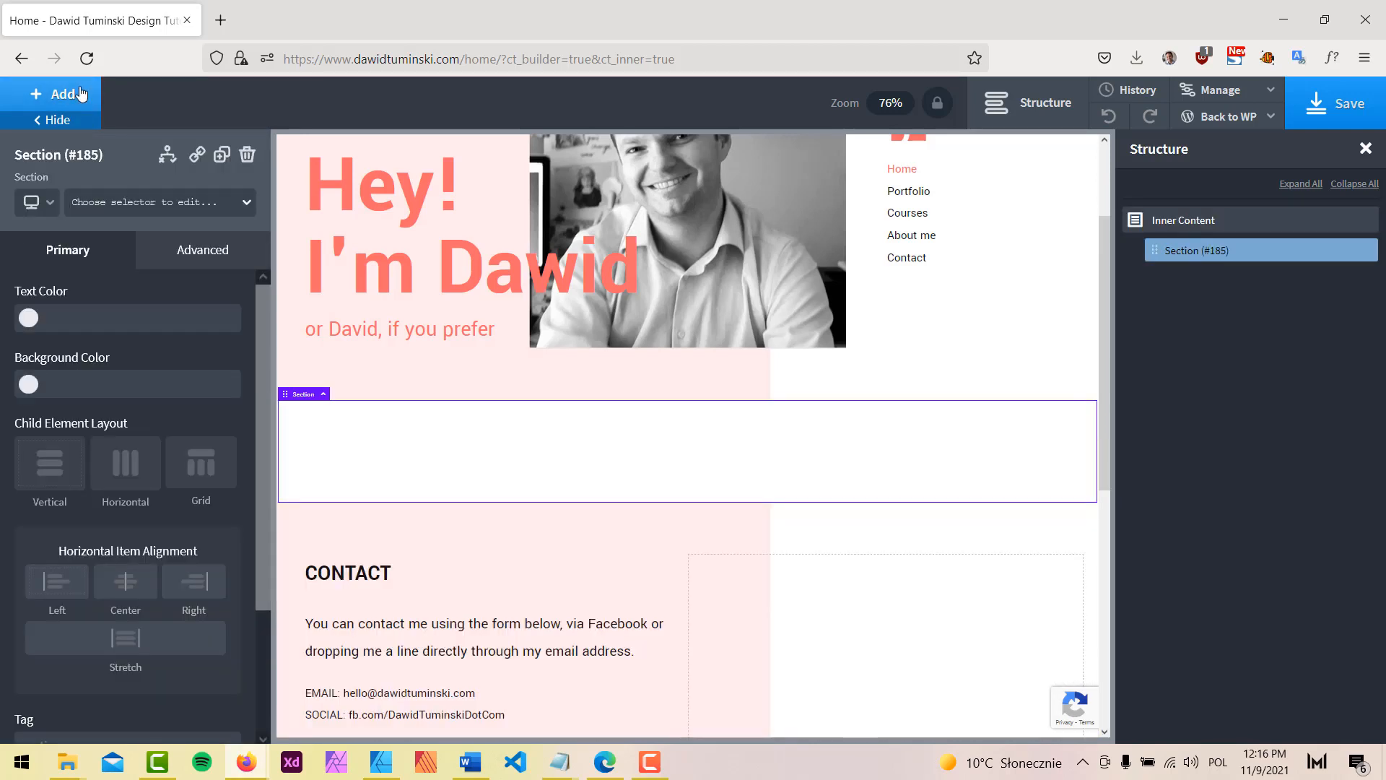
# Step: Add a Heading inside the new section, with tag H2 and the content ABOUT ME
pyautogui.click(82, 93)
pyautogui.write('h')
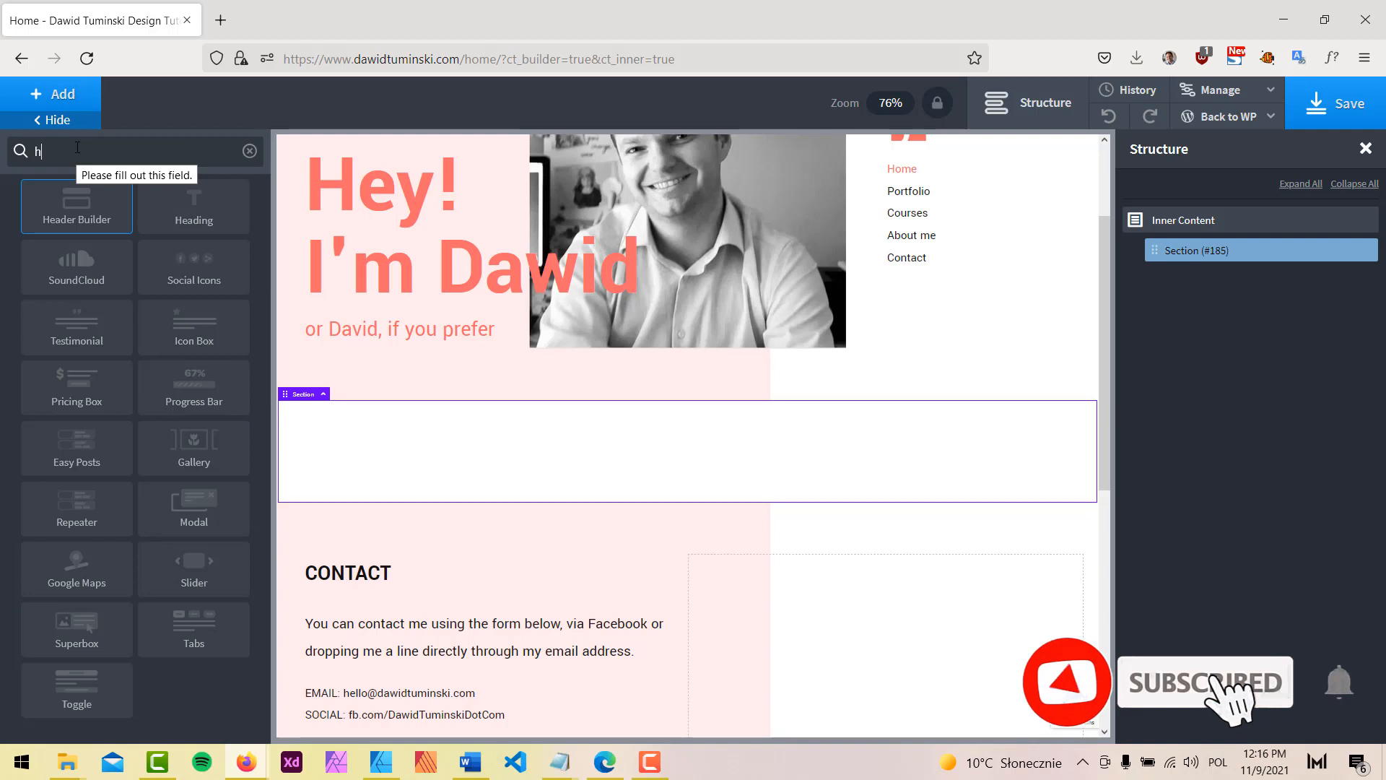
pyautogui.click(167, 209)
pyautogui.click(124, 668)
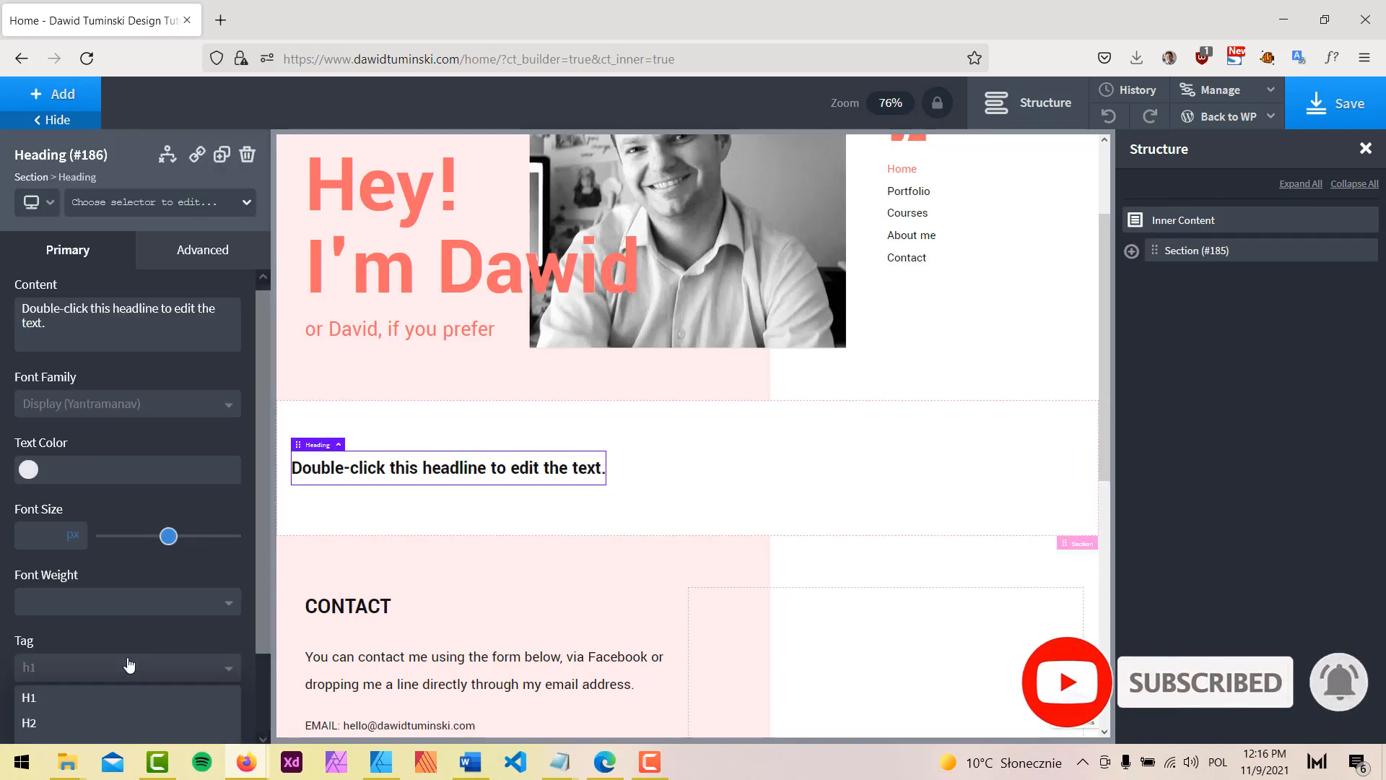
pyautogui.click(99, 721)
pyautogui.hotkey('ctrl', 'a')
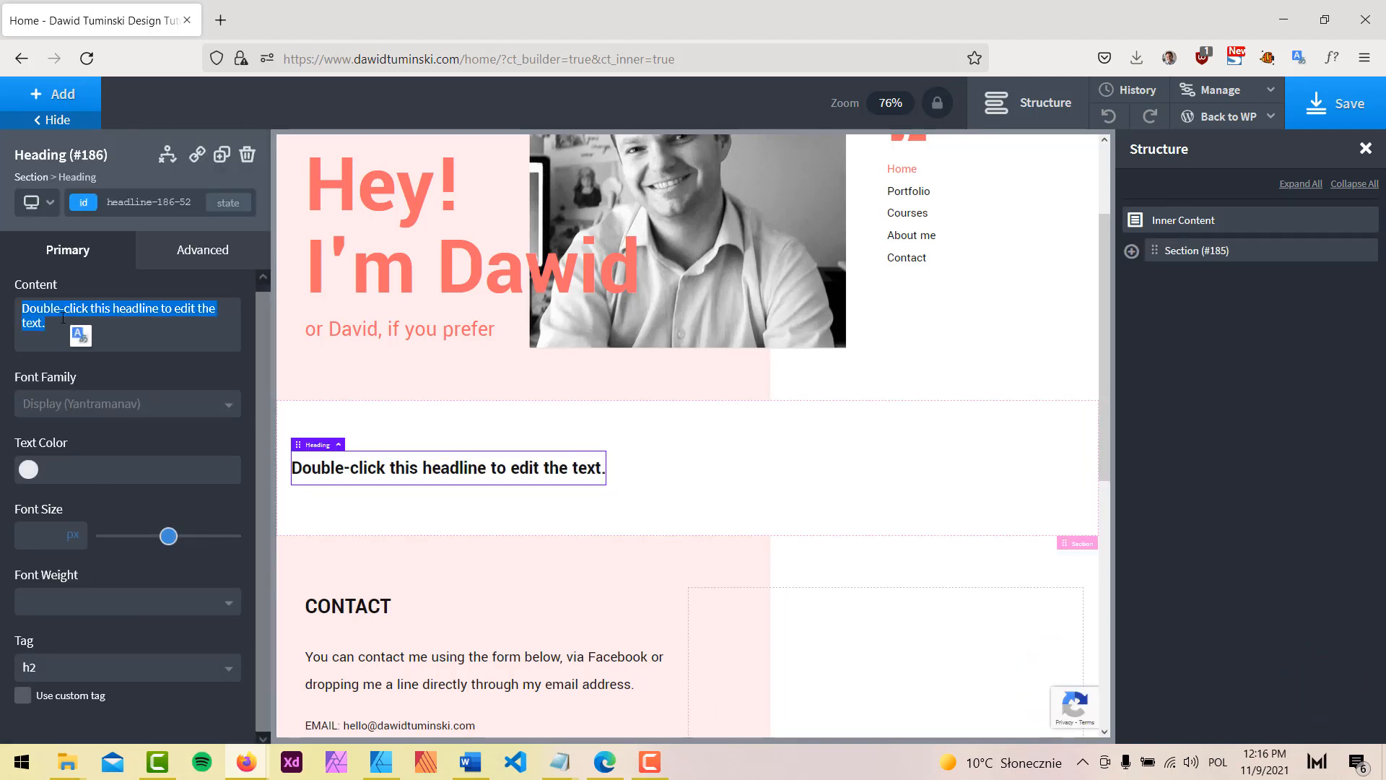
pyautogui.write('ABOUT ME')
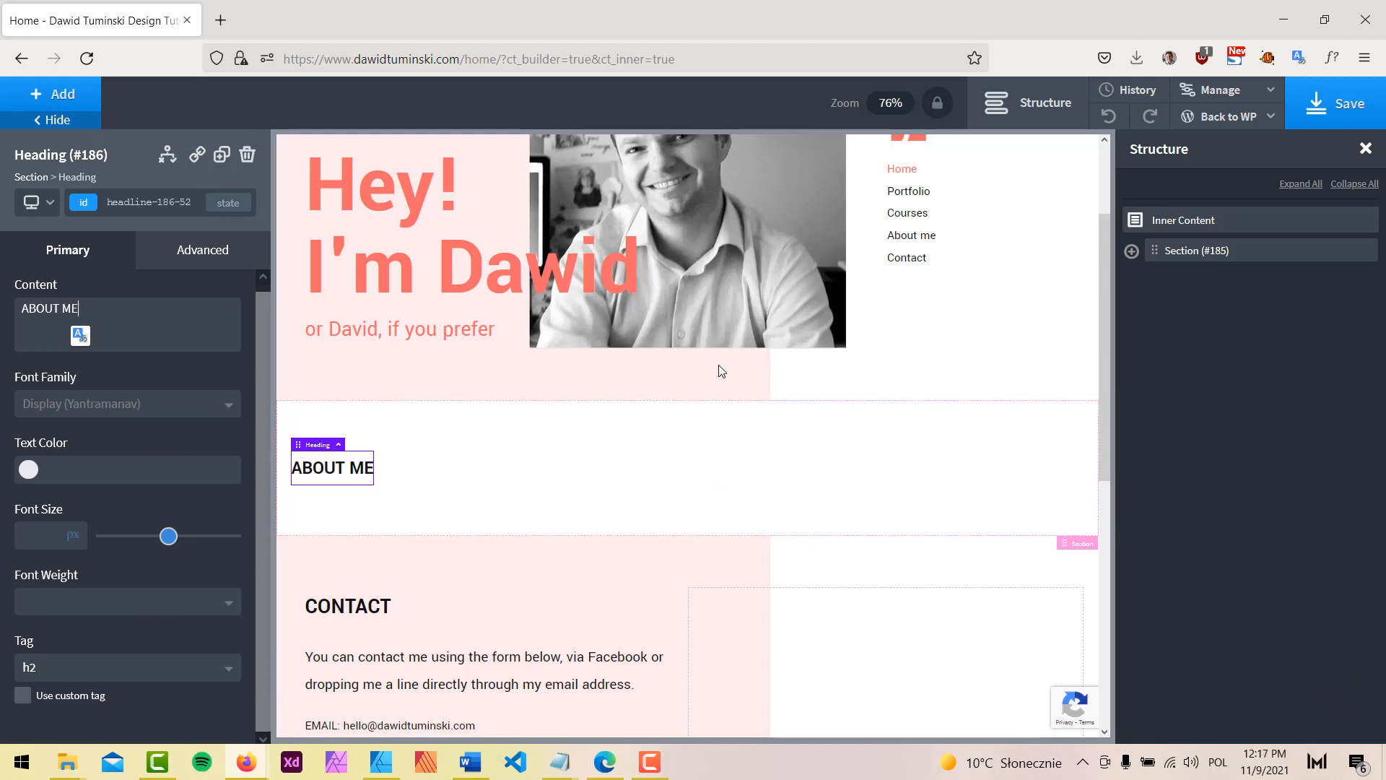
# Step: Give the new section a background gradient with the light pink New Design swatch as its first color
pyautogui.click(1220, 257)
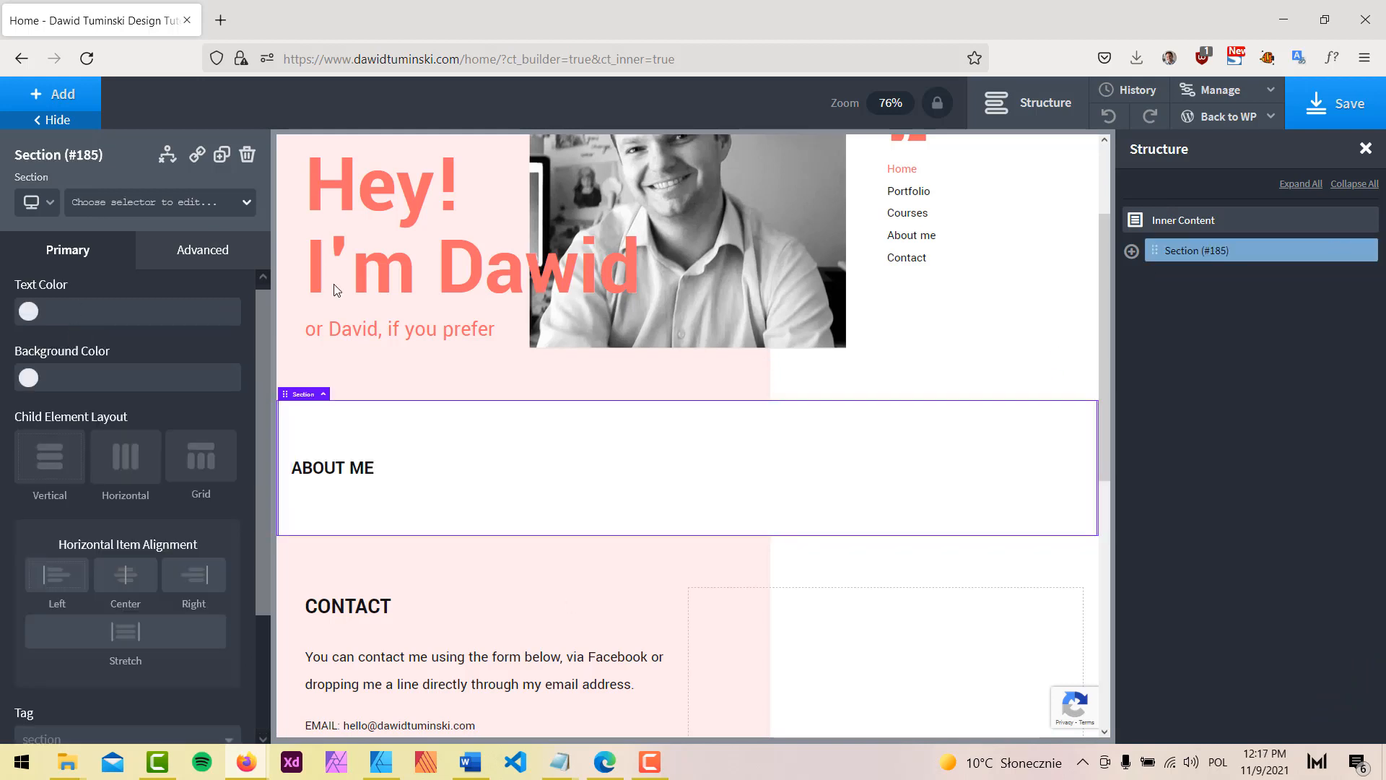
pyautogui.click(201, 249)
pyautogui.click(156, 306)
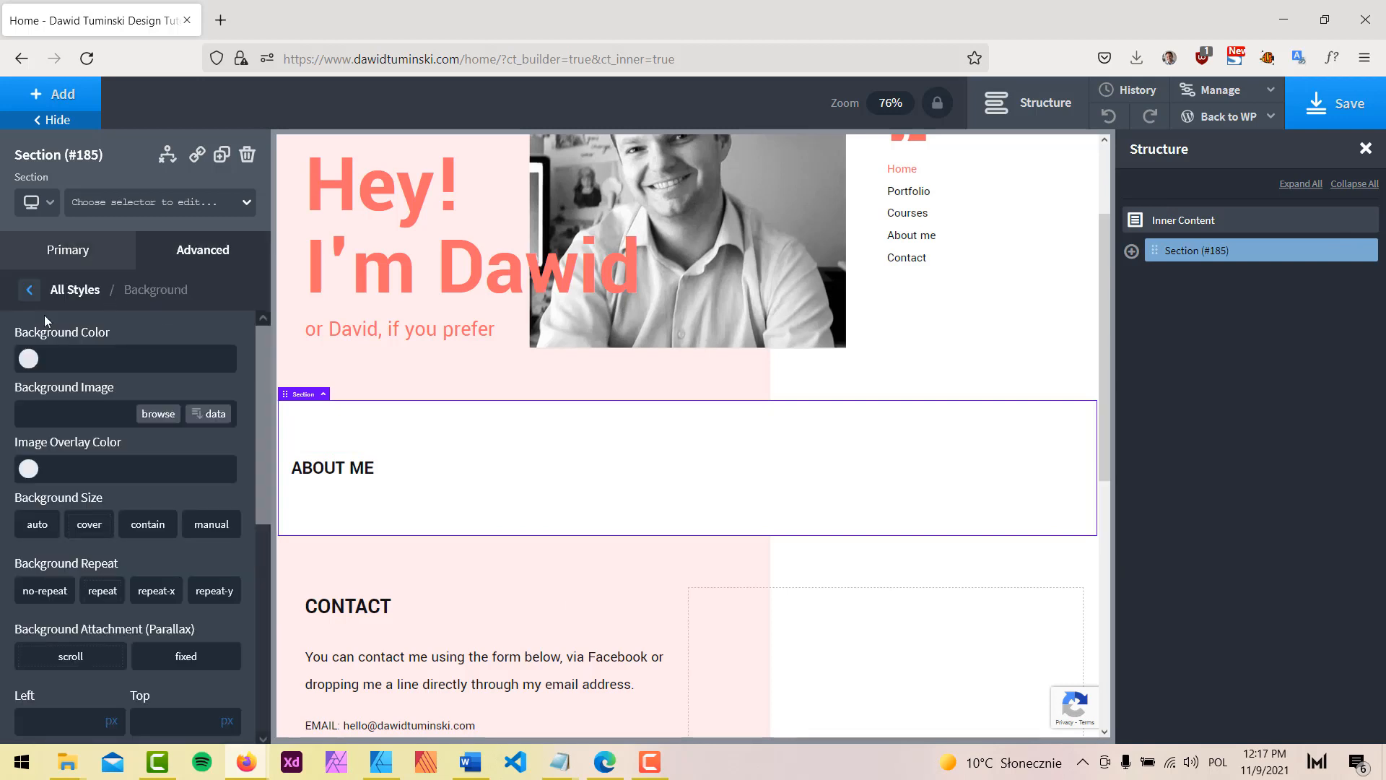
pyautogui.scroll(-5, 167, 706)
pyautogui.click(168, 706)
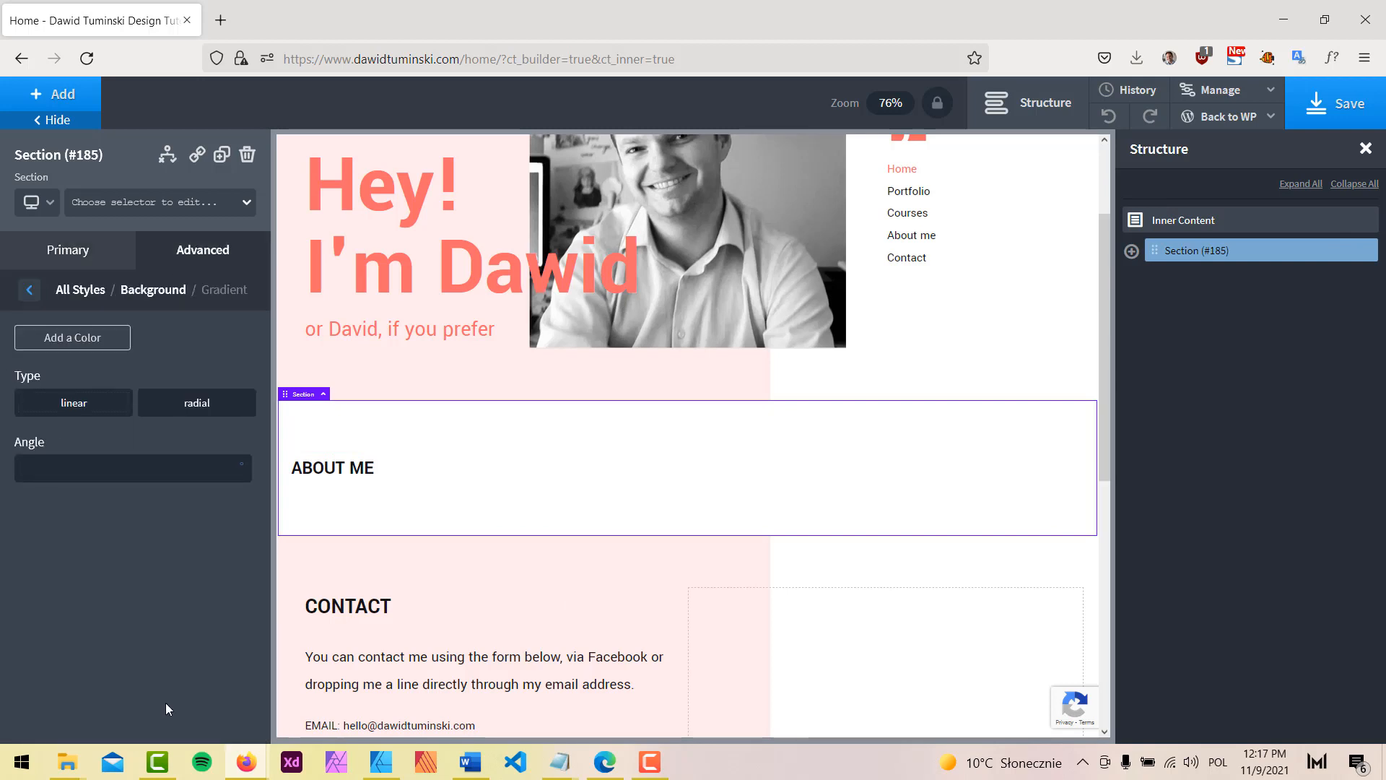
pyautogui.click(89, 345)
pyautogui.click(29, 382)
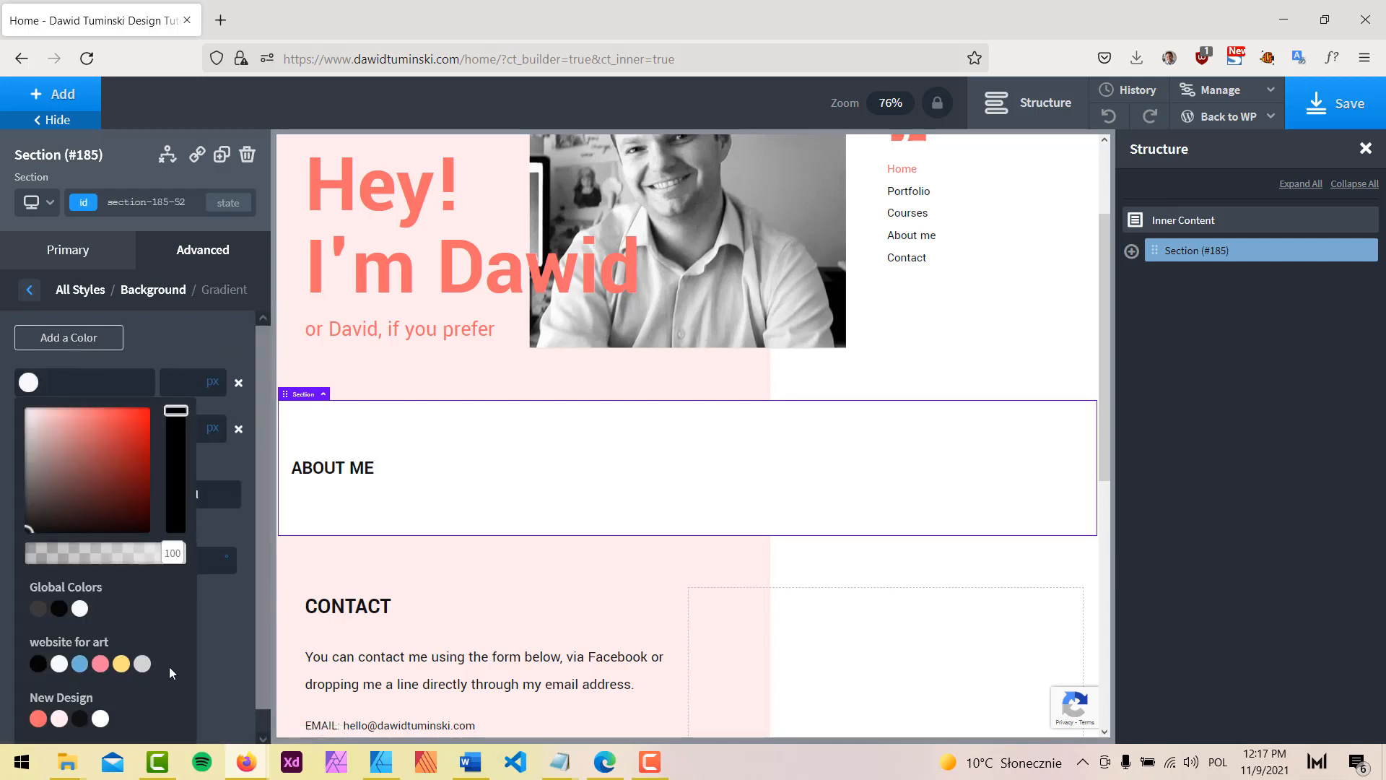
pyautogui.click(54, 713)
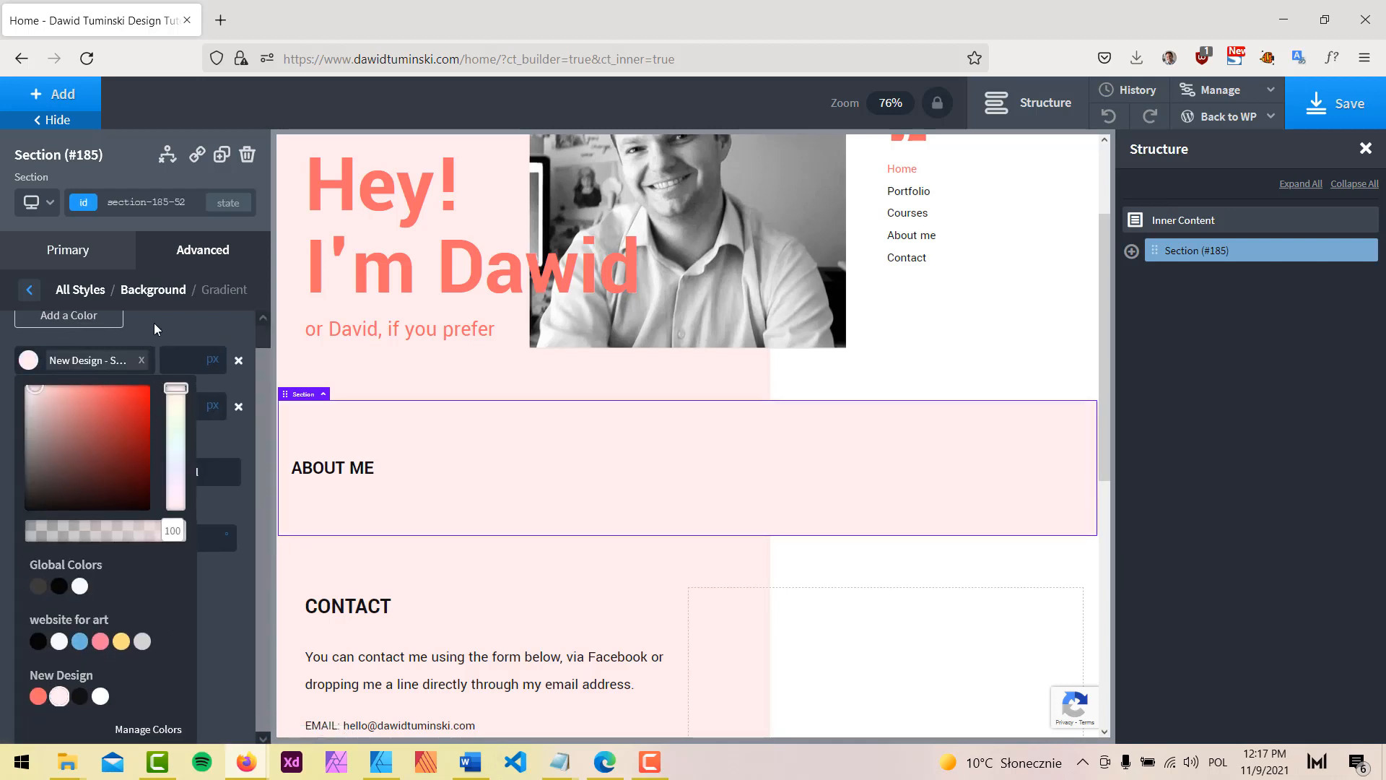
# Step: Make the gradient's second color white (#ffffff) and set the gradient angle to 90
pyautogui.click(153, 323)
pyautogui.click(28, 429)
pyautogui.scroll(-2, 161, 643)
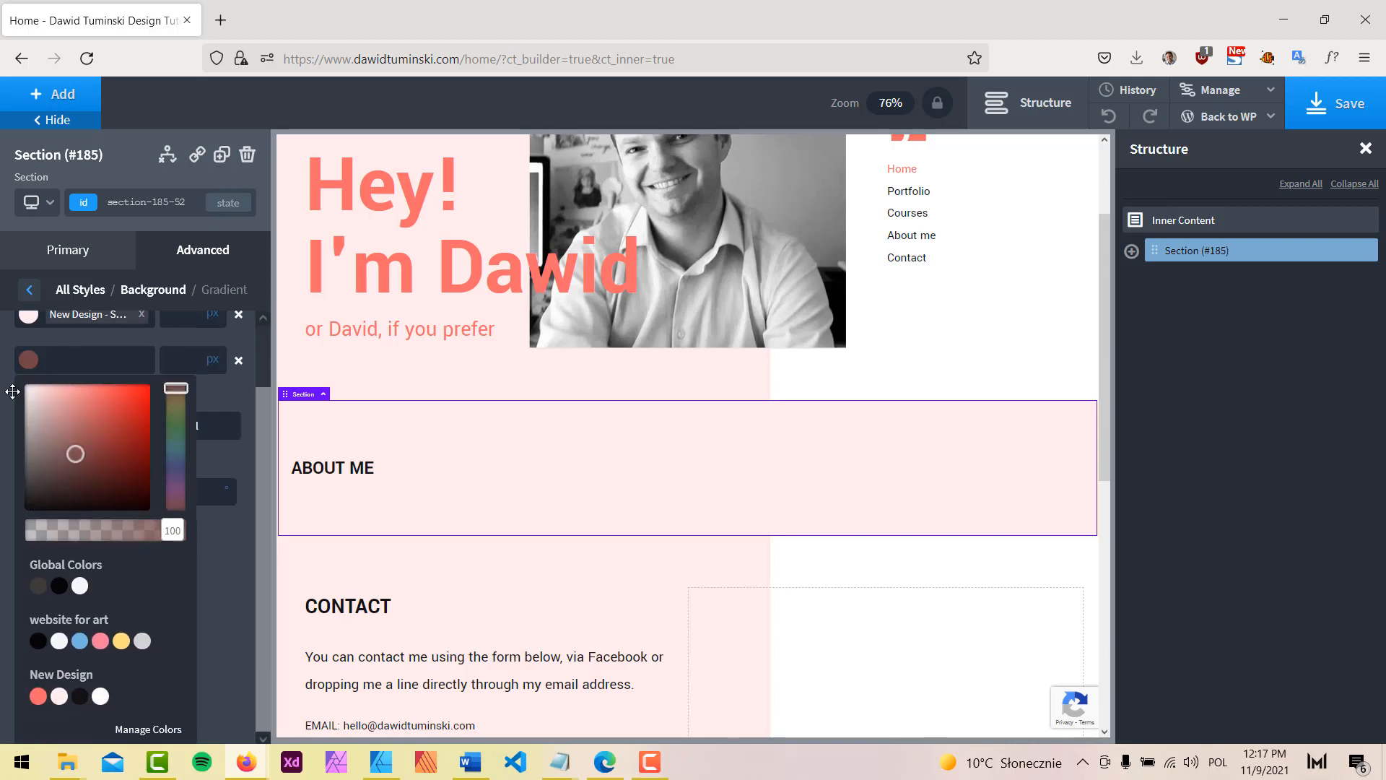
pyautogui.moveTo(12, 392); pyautogui.dragTo(13, 380)
pyautogui.click(9, 401)
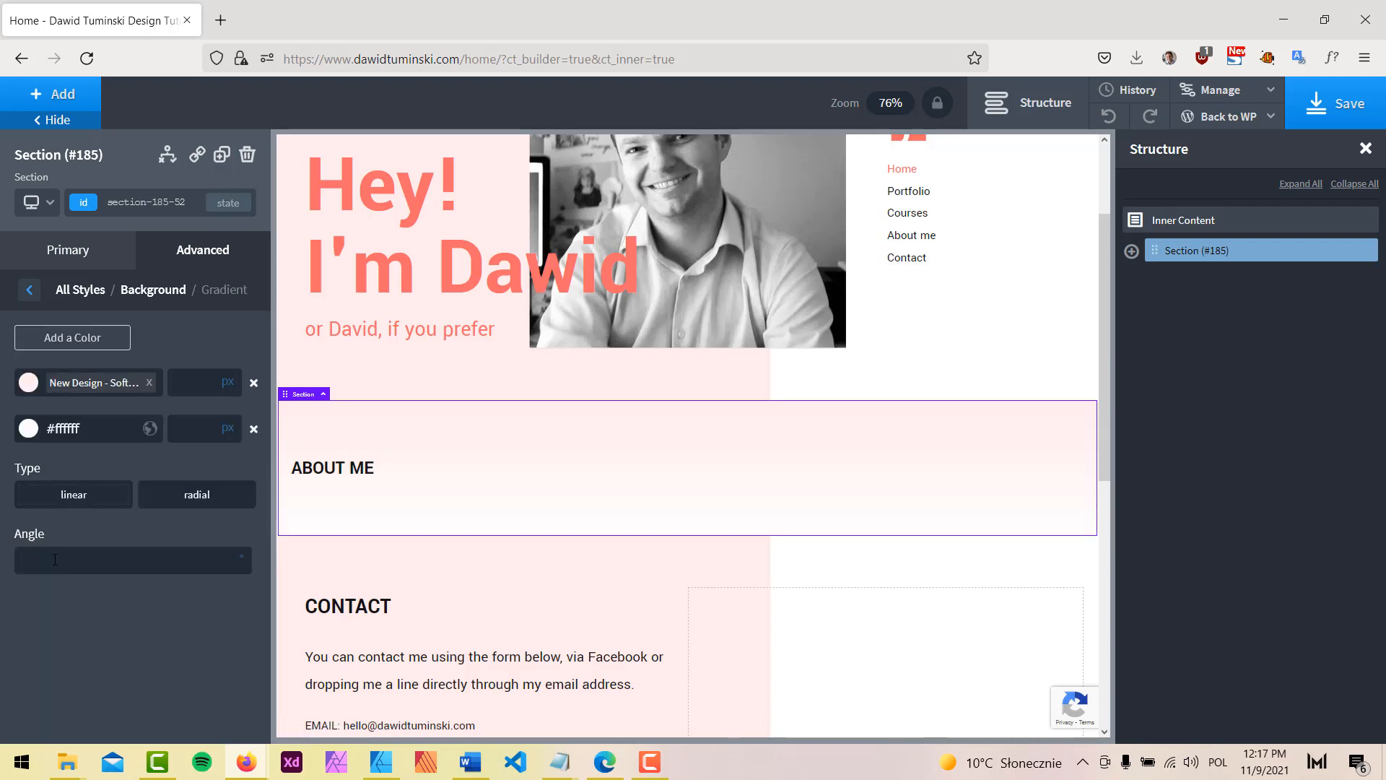
pyautogui.click(55, 559)
pyautogui.write('90')
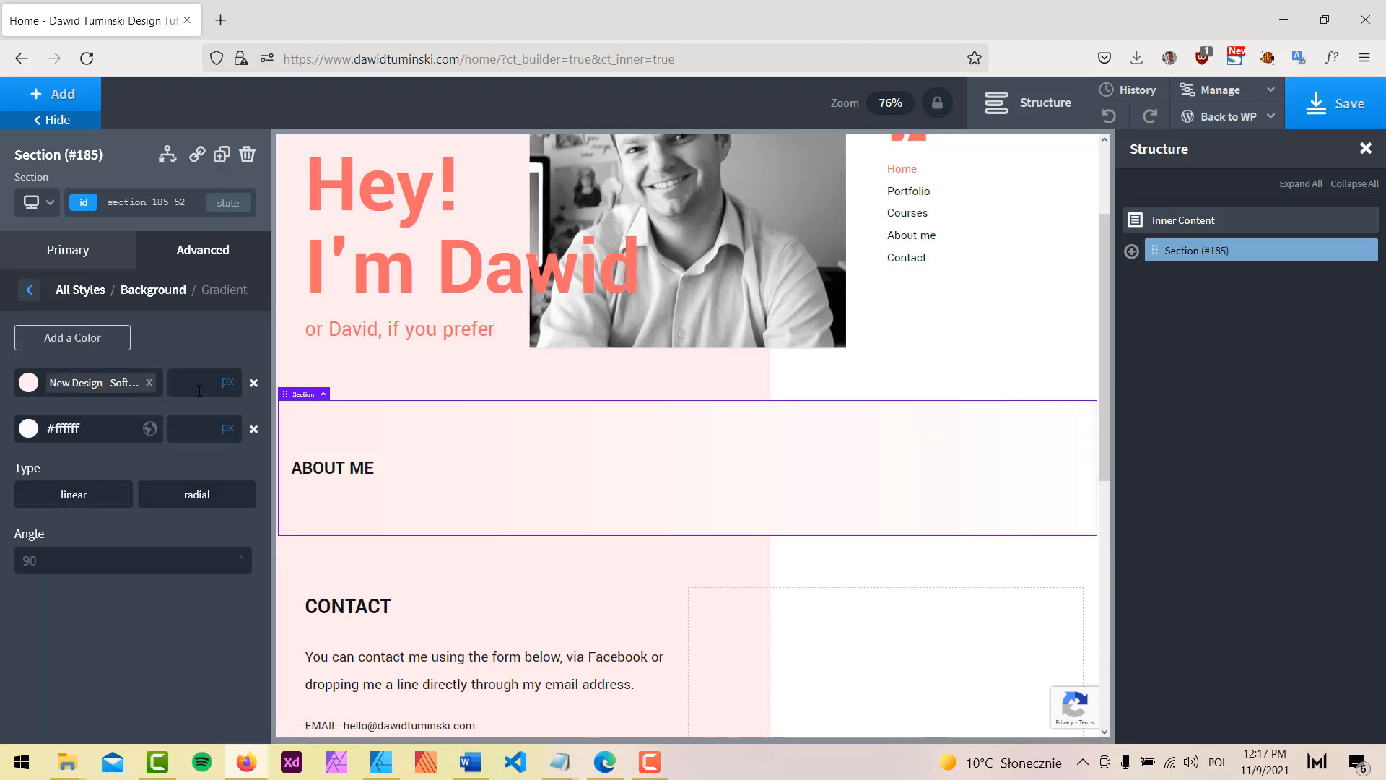
# Step: Place the pink gradient stop at 70% and enter 30 as the position of the white stop
pyautogui.click(227, 382)
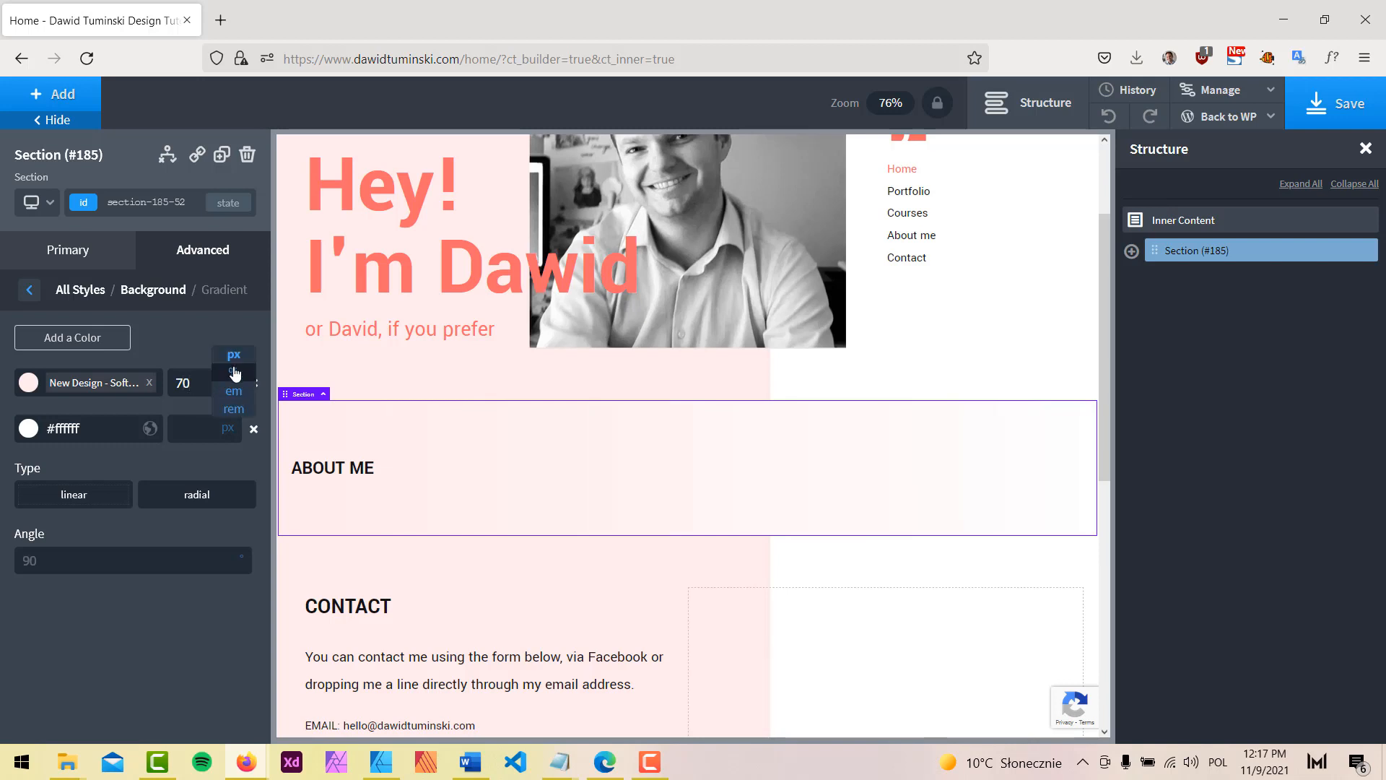
pyautogui.click(228, 367)
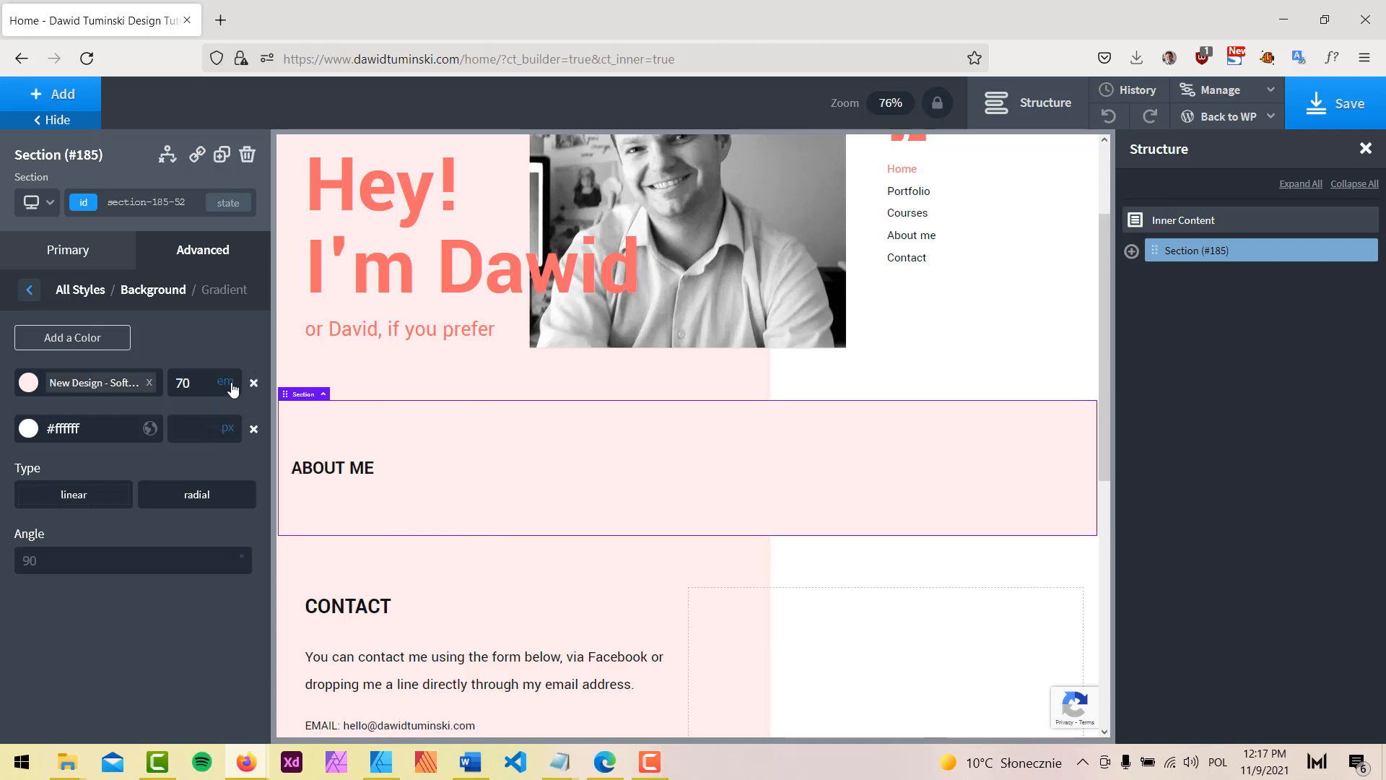
pyautogui.click(232, 390)
pyautogui.click(231, 363)
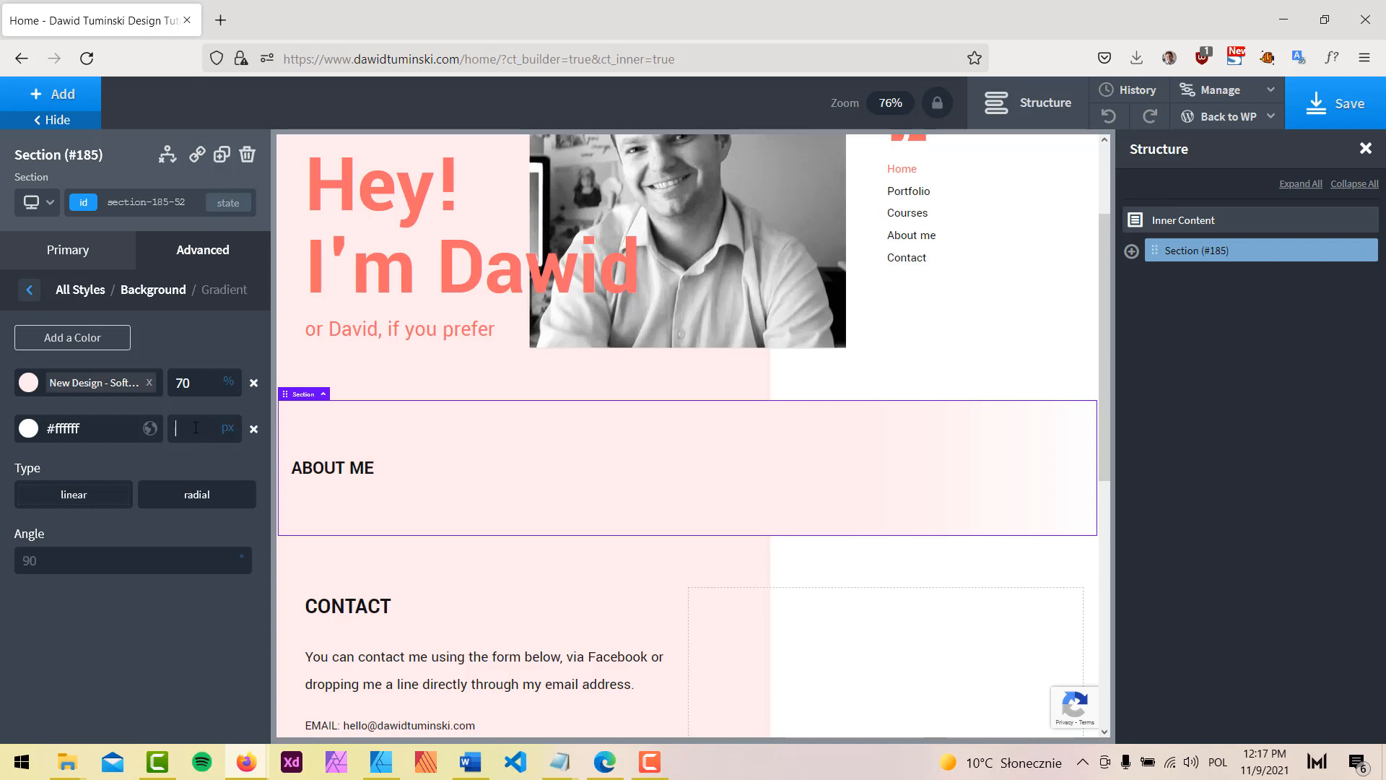
pyautogui.write('30')
# Step: Set the pink gradient stop to 60% and the white stop to 40, and hide the side panels to show the page at full width
pyautogui.doubleClick(199, 384)
pyautogui.write('60')
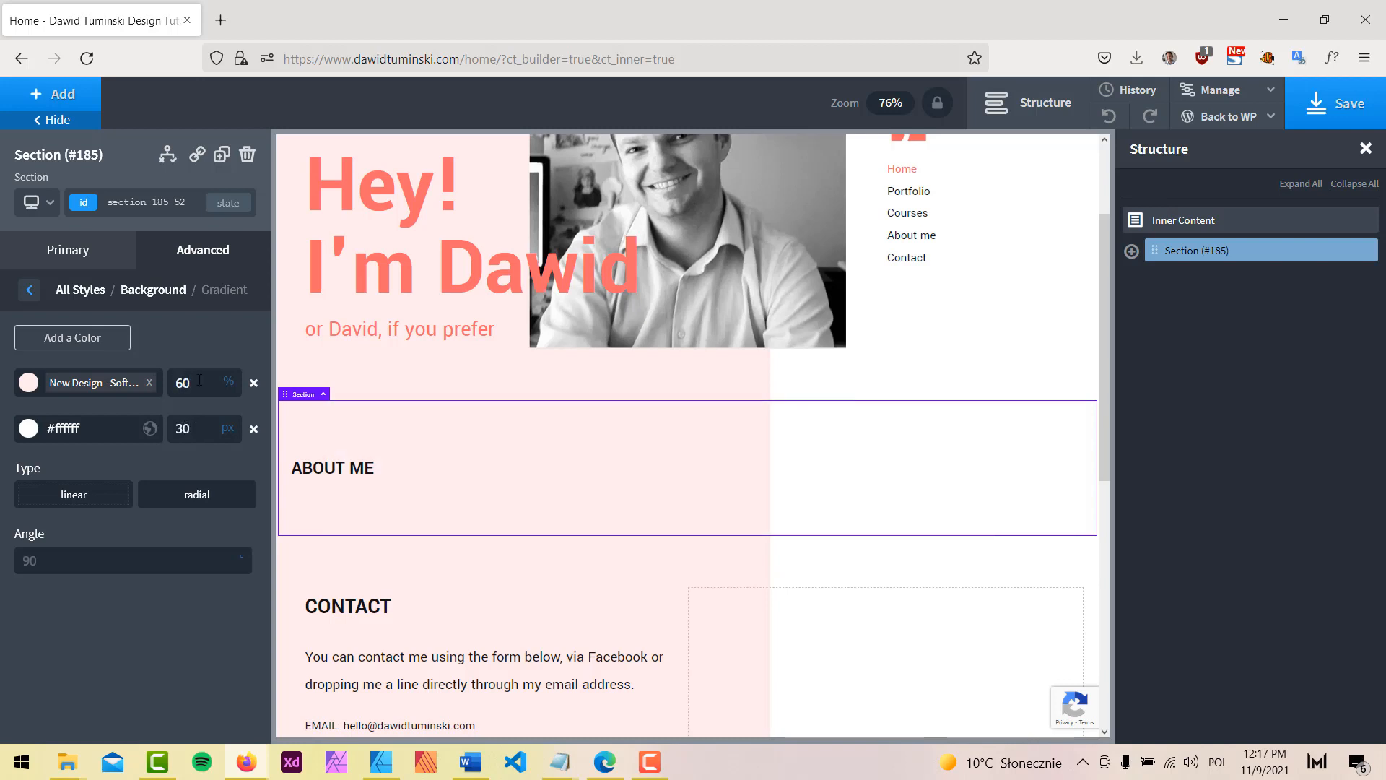
pyautogui.doubleClick(206, 429)
pyautogui.write('40')
pyautogui.click(228, 432)
pyautogui.click(233, 448)
pyautogui.click(57, 119)
pyautogui.click(1028, 108)
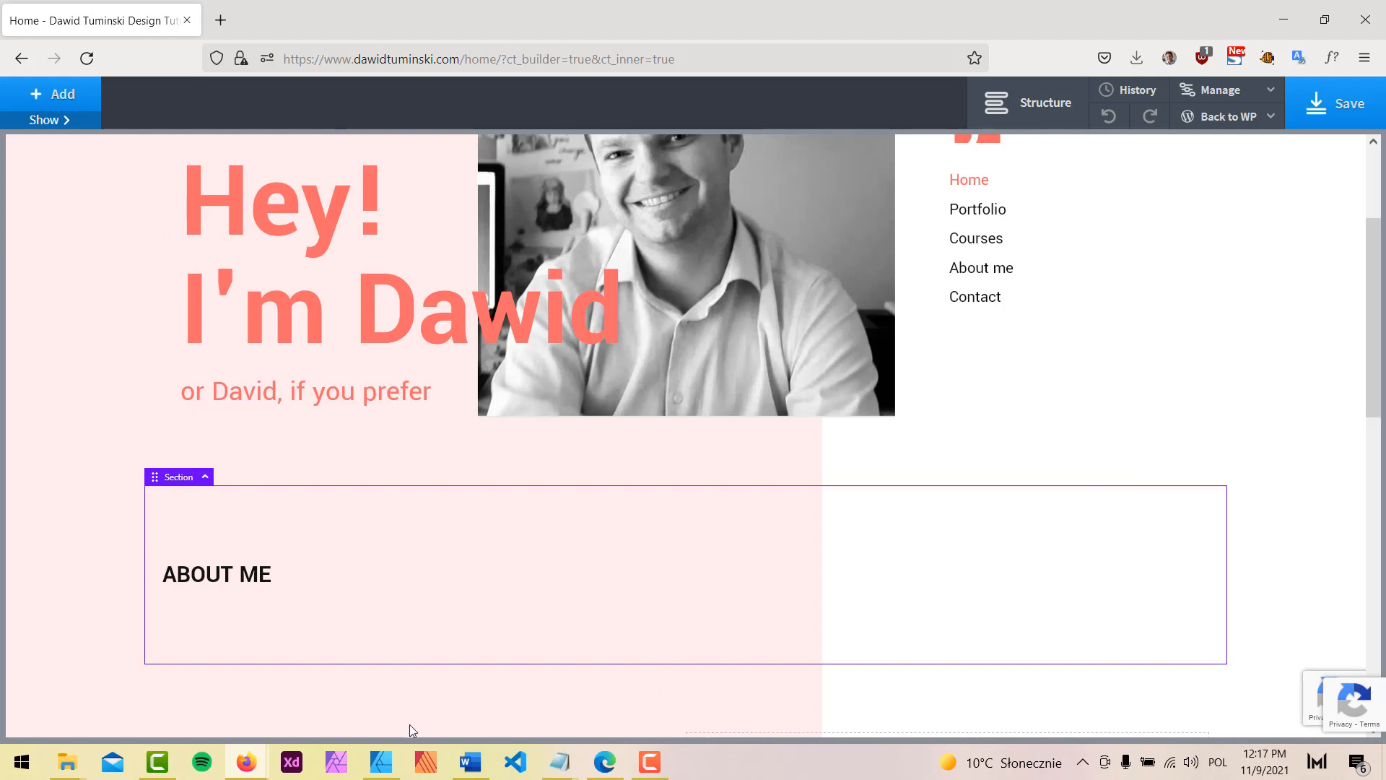
# Step: Switch to the Affinity Designer mockup and copy all text of the UI/UX Designer paragraph under ABOUT ME
pyautogui.click(380, 762)
pyautogui.tripleClick(457, 322)
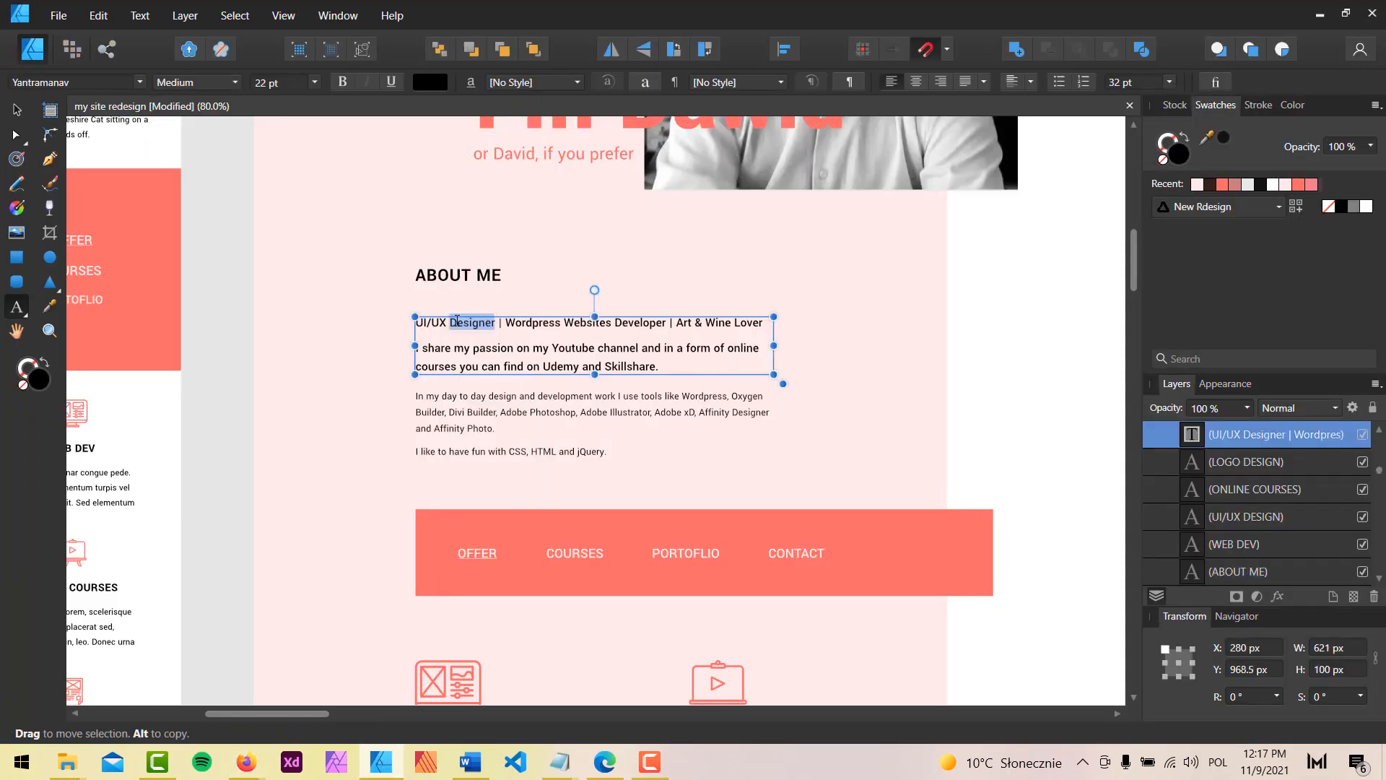
pyautogui.hotkey('ctrl', 'a')
pyautogui.hotkey('ctrl', 'c')
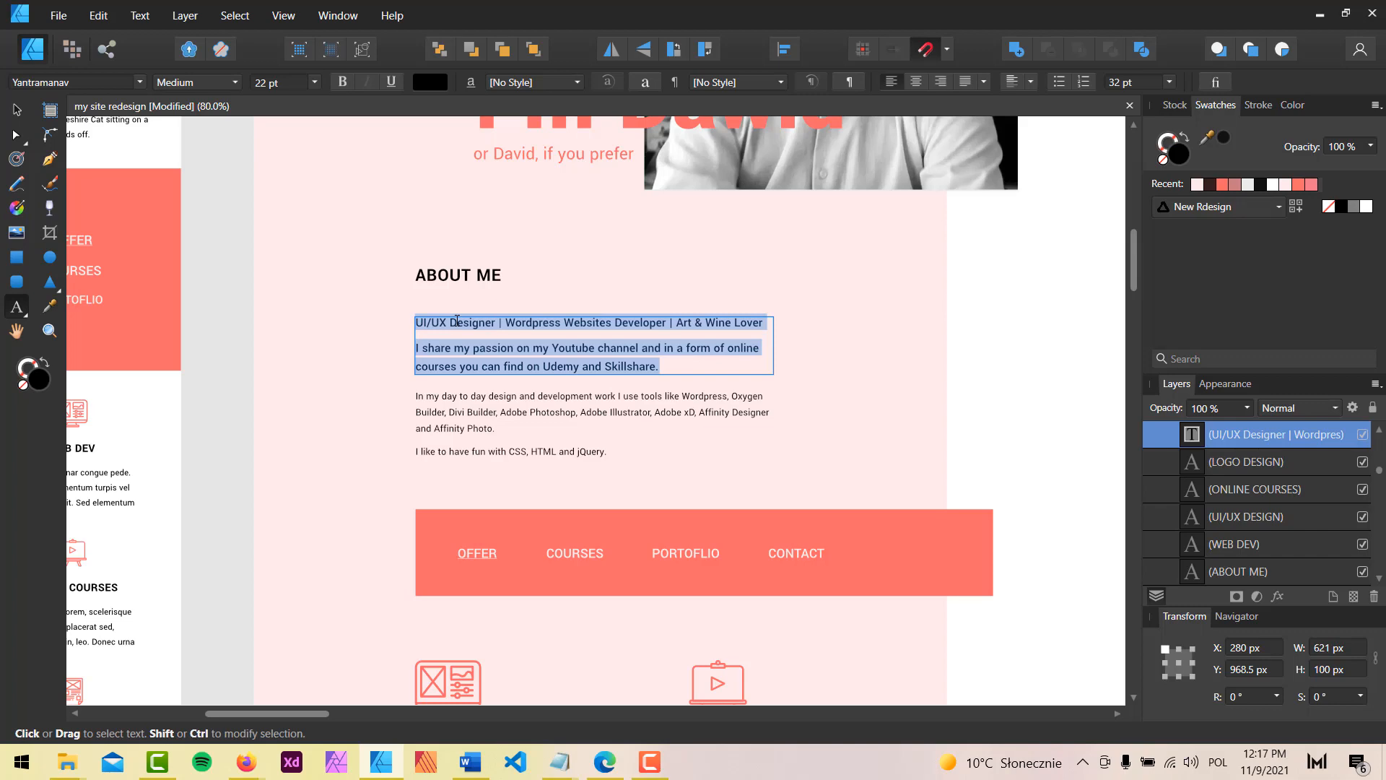
# Step: Switch to cf7 css.txt in Notepad, paste the copied text below the last CSS rule, and copy those two lines as plain text
pyautogui.moveTo(559, 762)
pyautogui.click(654, 664)
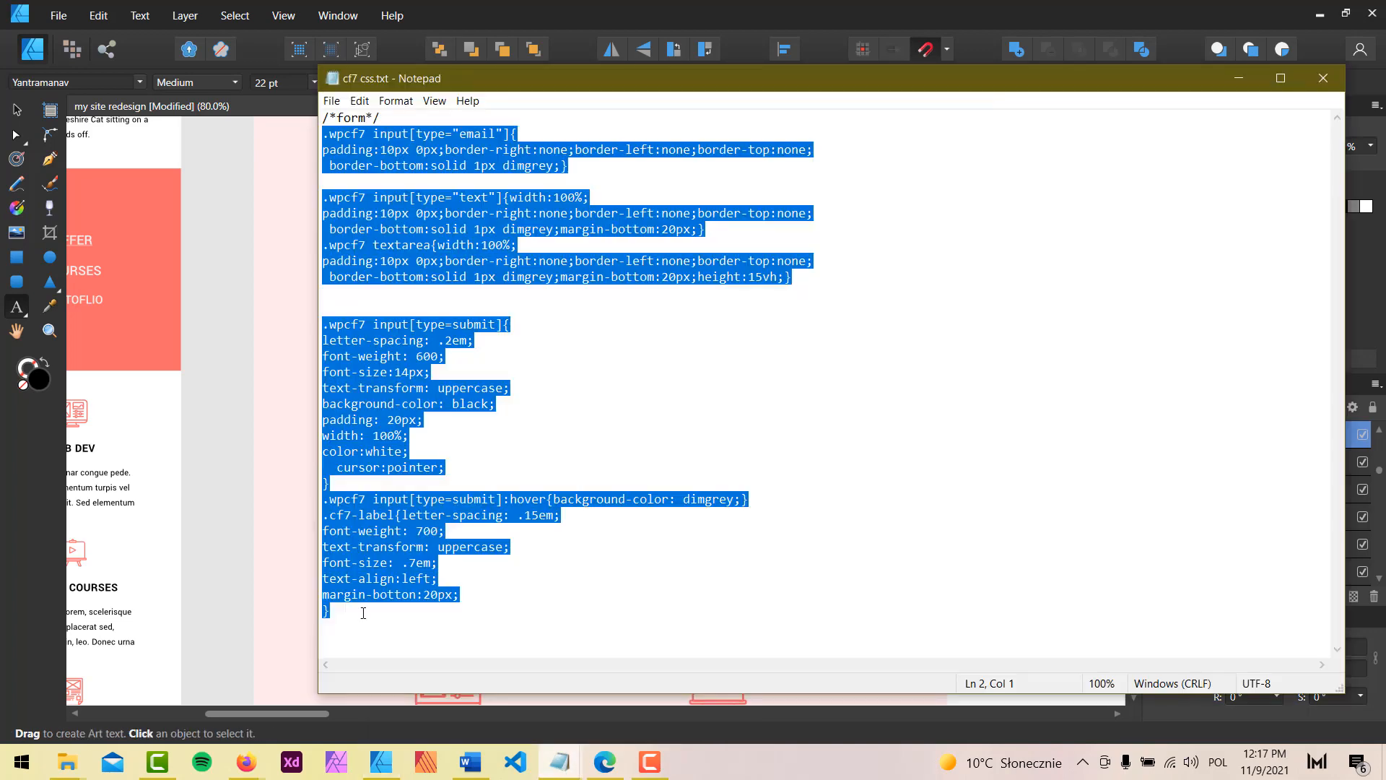
pyautogui.click(363, 613)
pyautogui.press('Return')
pyautogui.press('Return')
pyautogui.hotkey('ctrl', 'v')
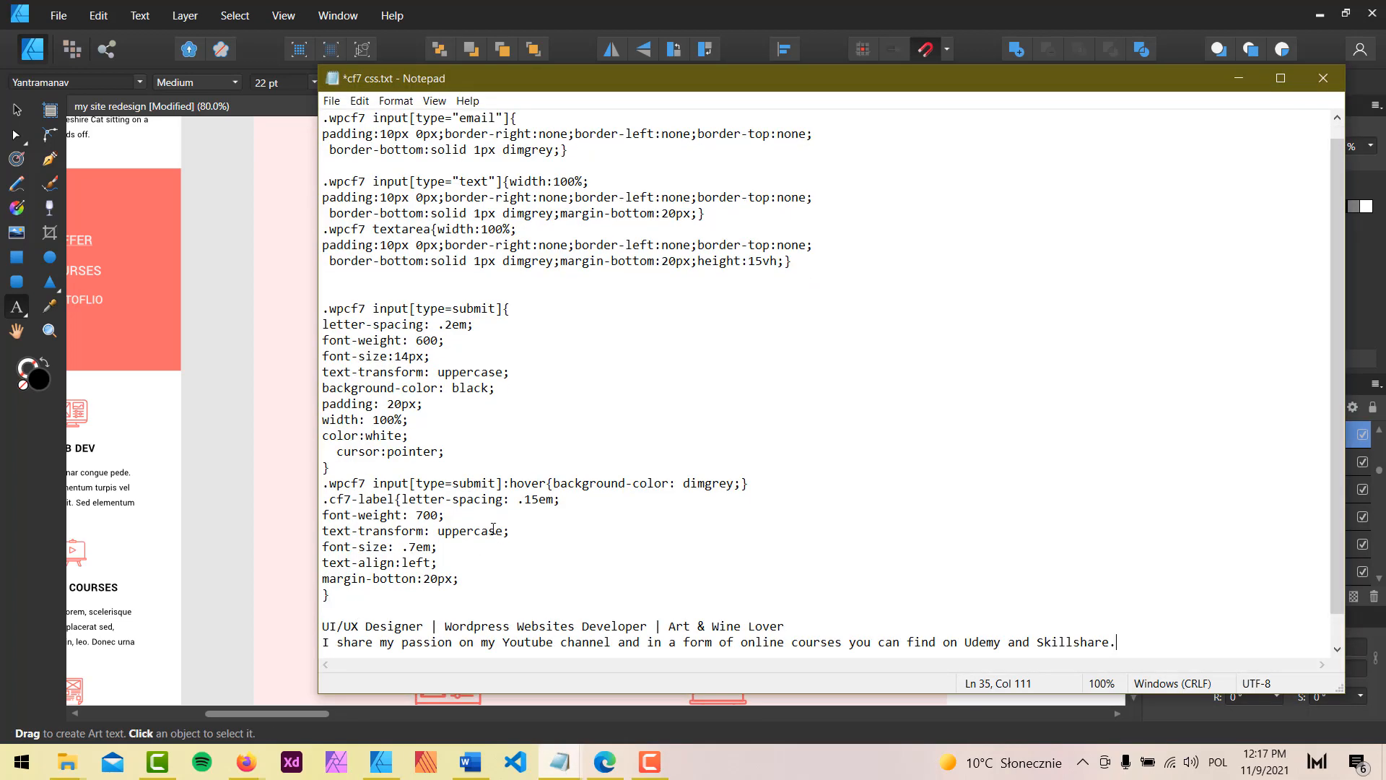
pyautogui.scroll(-1, 493, 529)
pyautogui.moveTo(584, 629); pyautogui.dragTo(300, 598)
pyautogui.hotkey('ctrl', 'c')
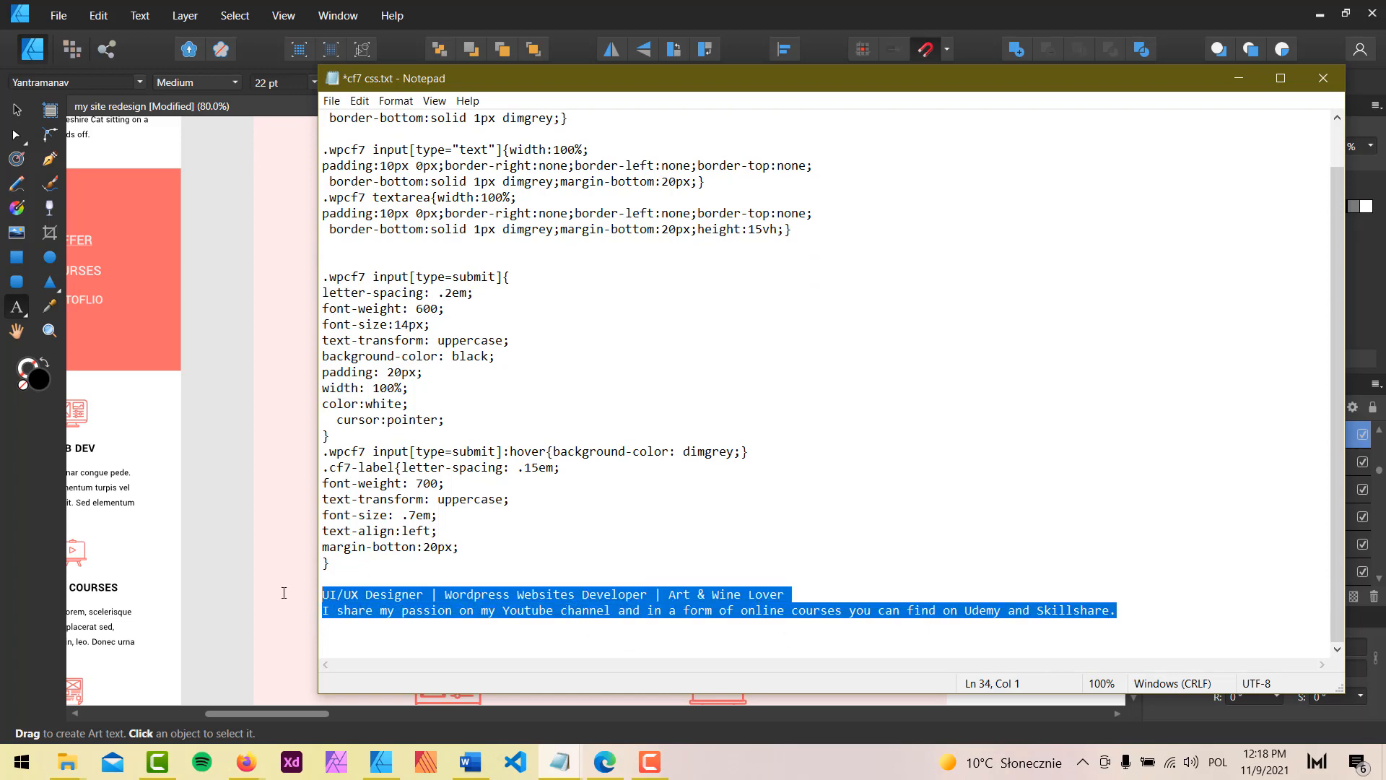
pyautogui.click(1239, 78)
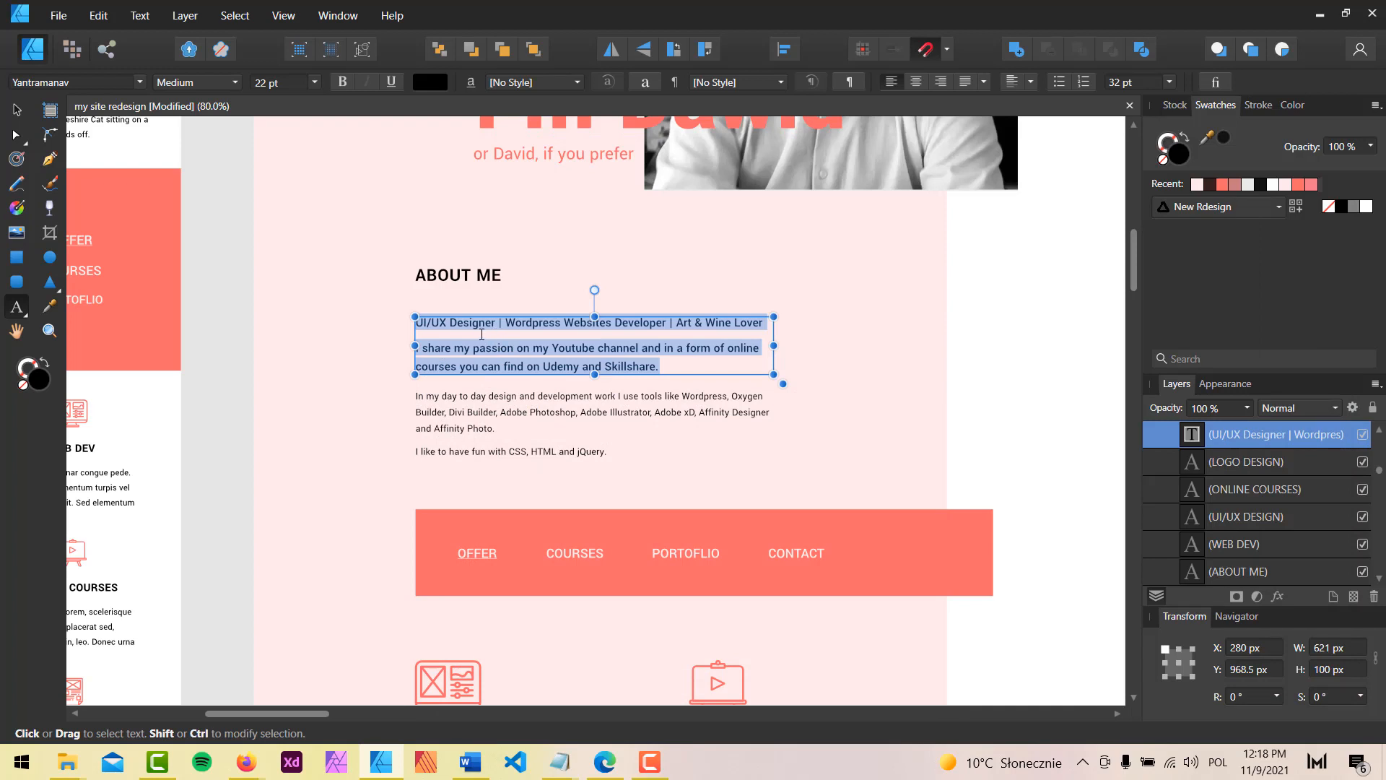
# Step: Switch back to Oxygen in Firefox and add a Text element below the ABOUT ME heading, replacing its placeholder with the copied paragraph
pyautogui.click(248, 763)
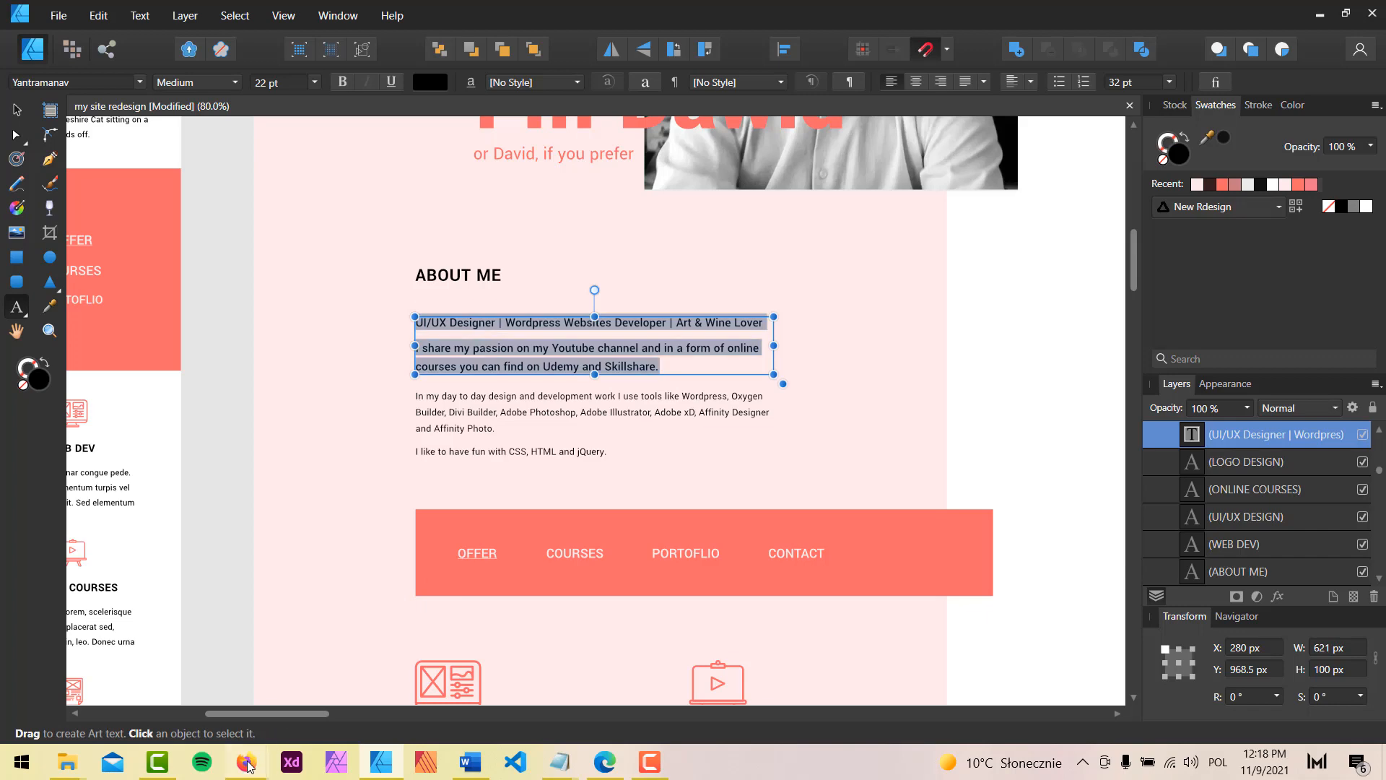
pyautogui.click(200, 710)
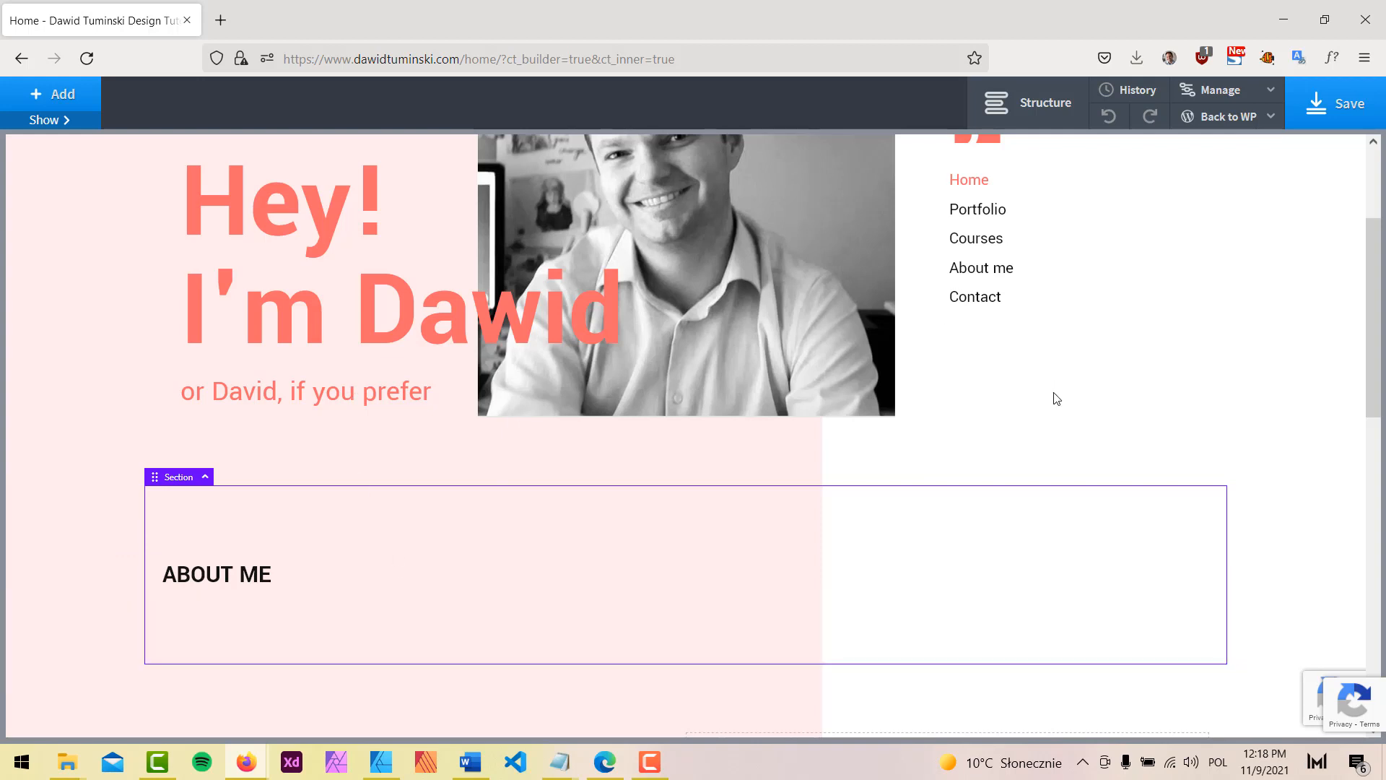
pyautogui.click(44, 105)
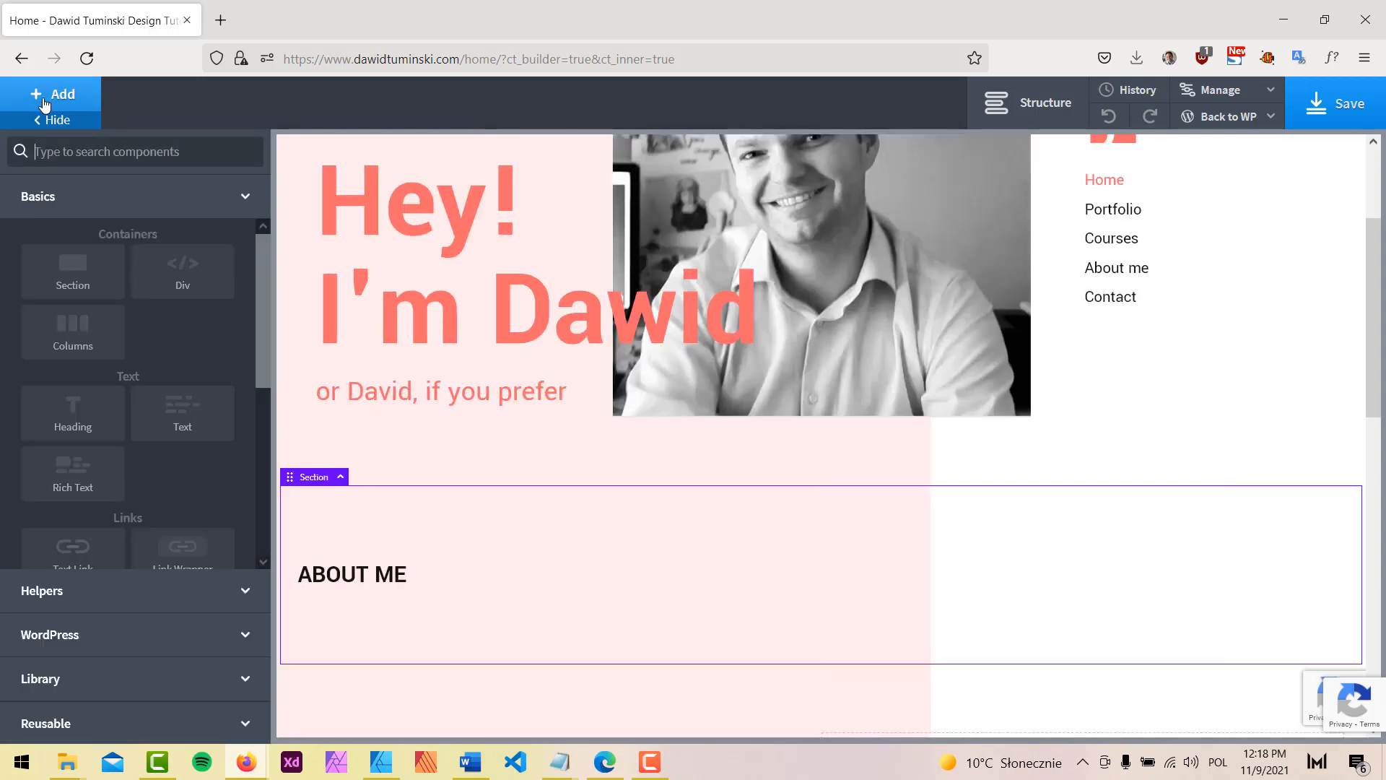
pyautogui.write('text')
pyautogui.click(204, 208)
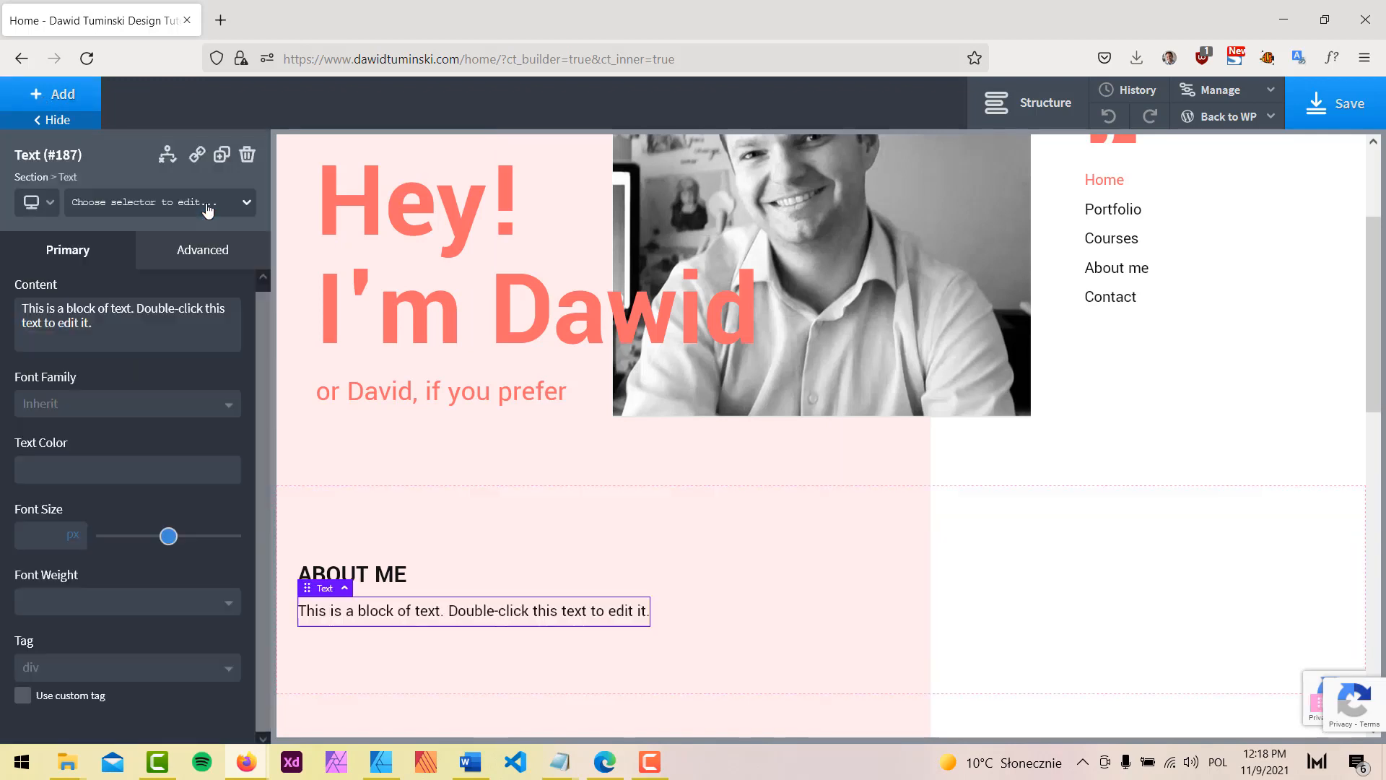
pyautogui.doubleClick(524, 611)
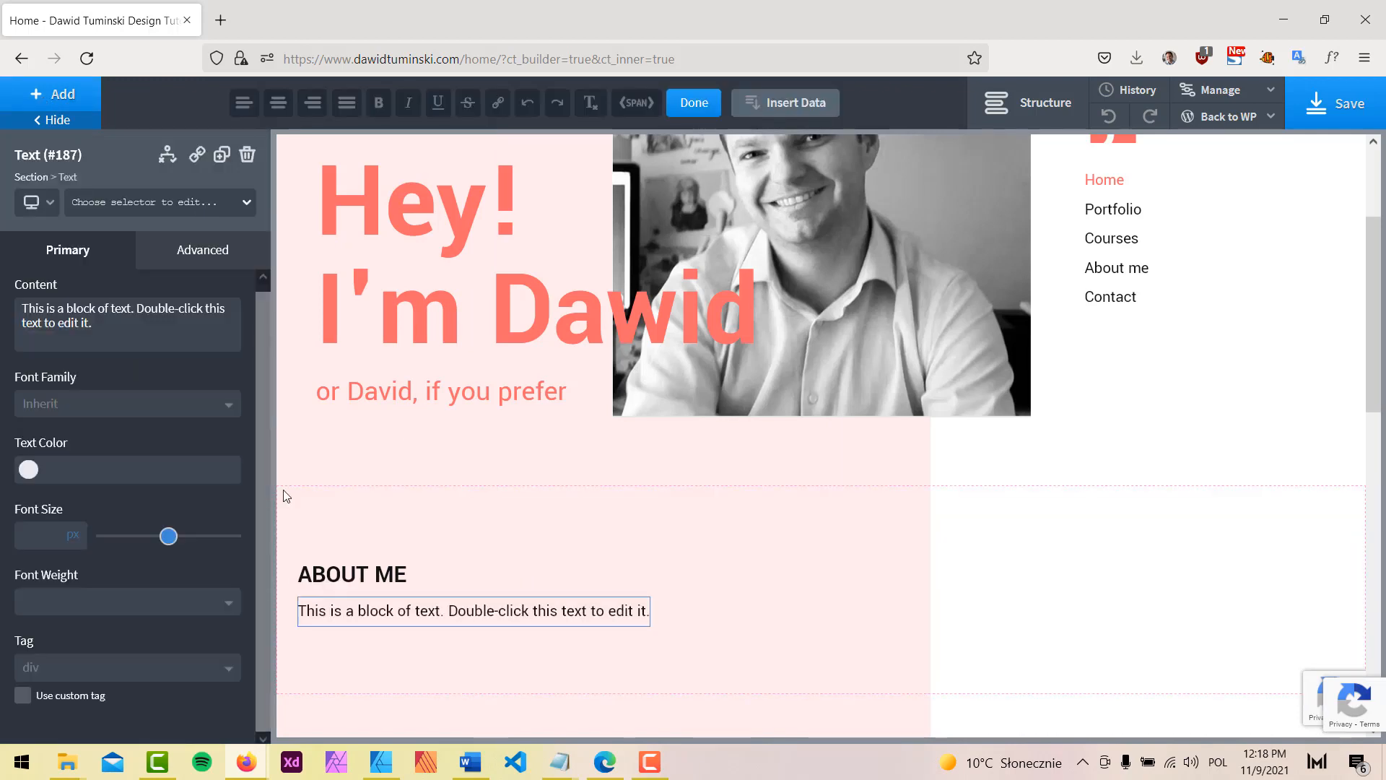
pyautogui.hotkey('ctrl', 'a')
pyautogui.hotkey('ctrl', 'v')
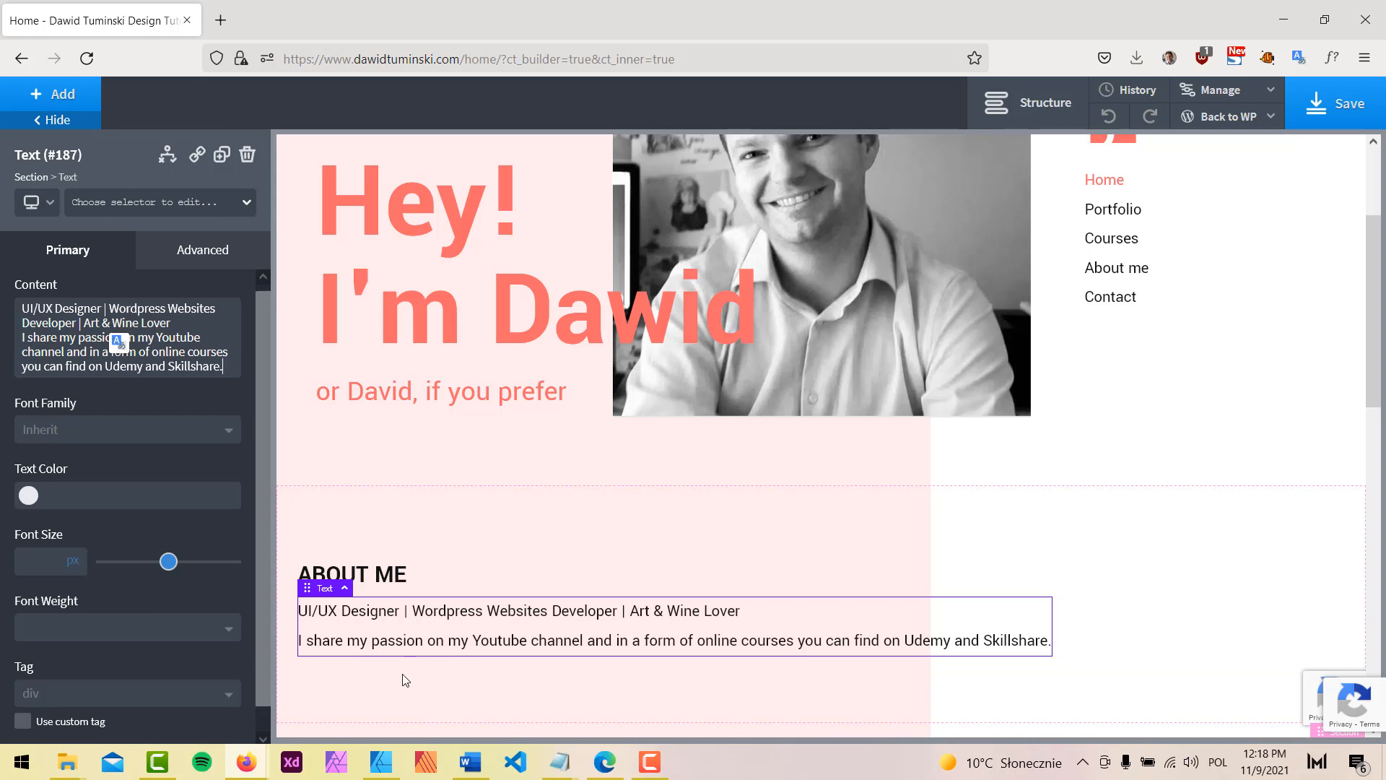
# Step: Check the paragraph's font in the Affinity Designer mockup, then give the new text a class font-m-22 with a 22 px font size
pyautogui.click(381, 766)
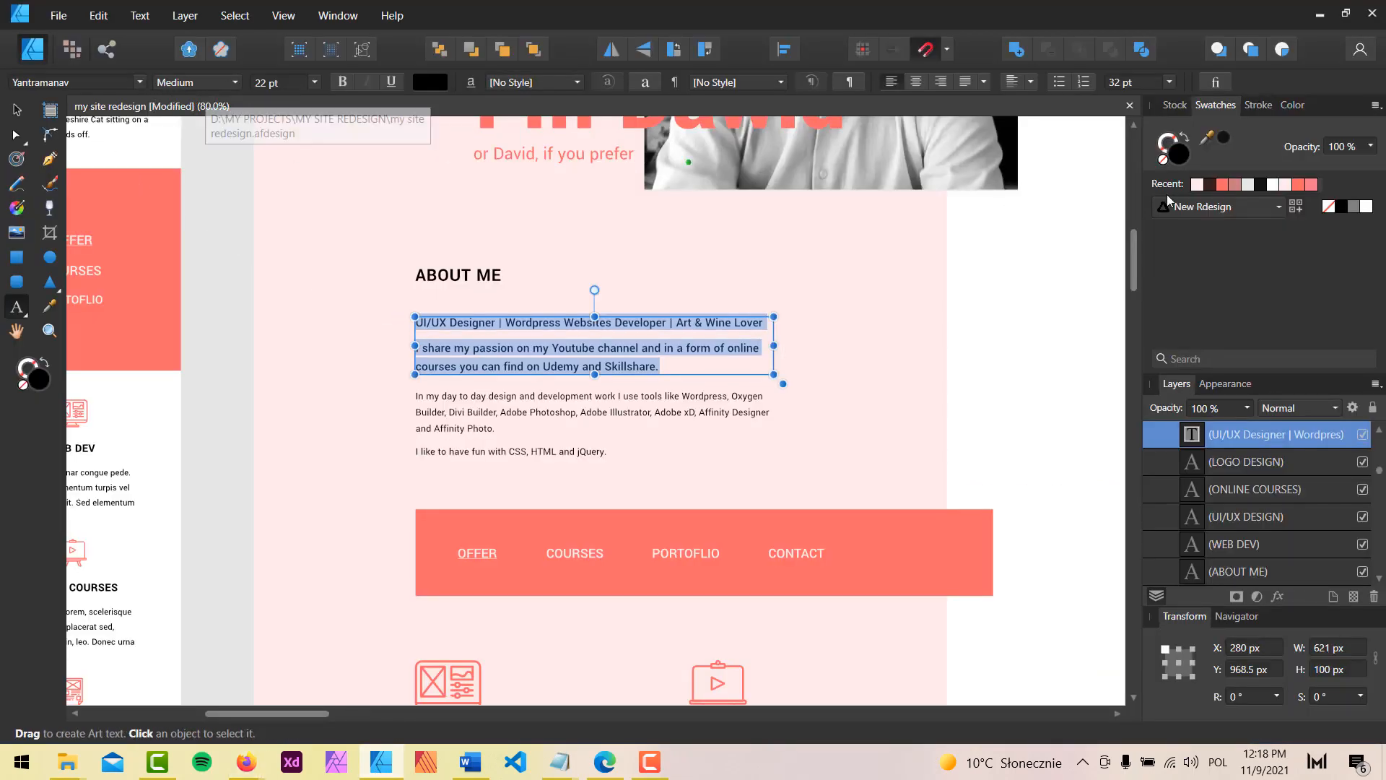
pyautogui.click(1320, 14)
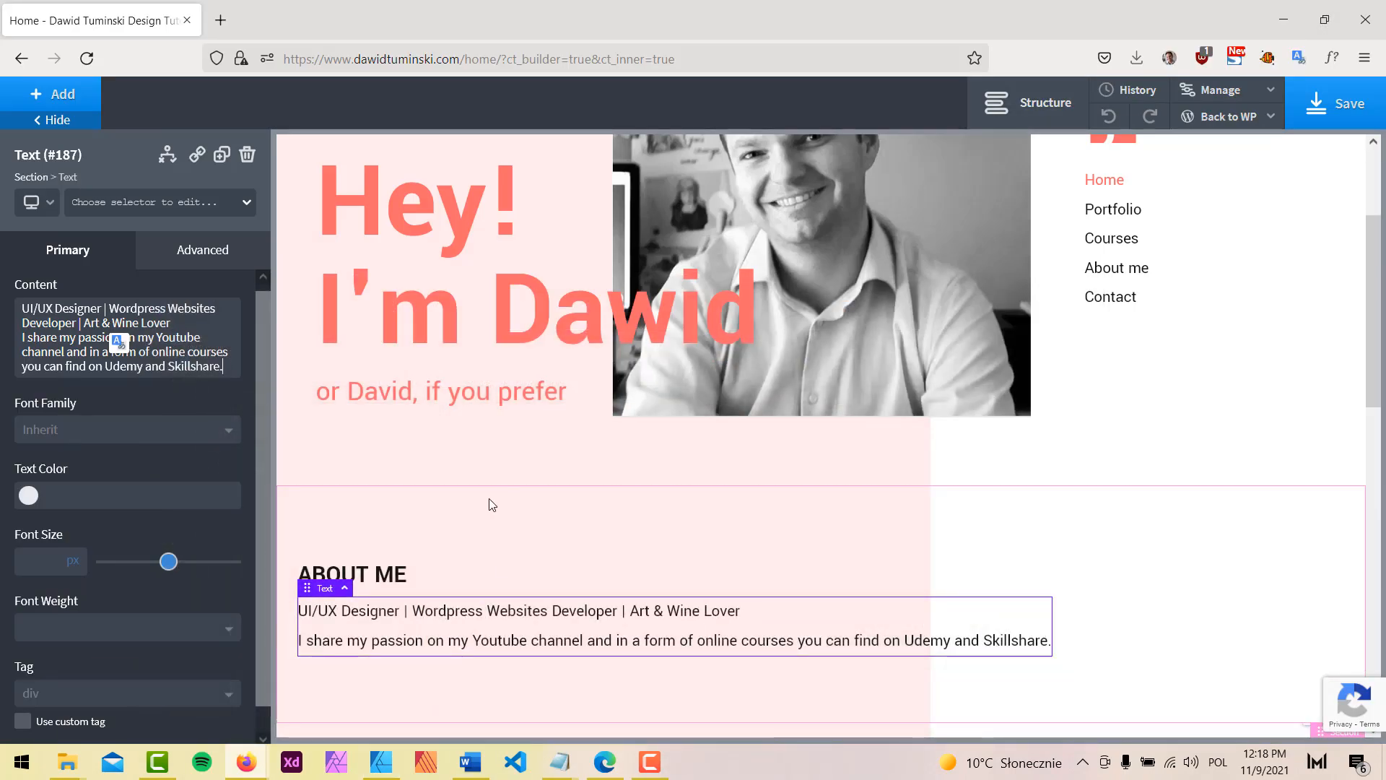
pyautogui.click(154, 205)
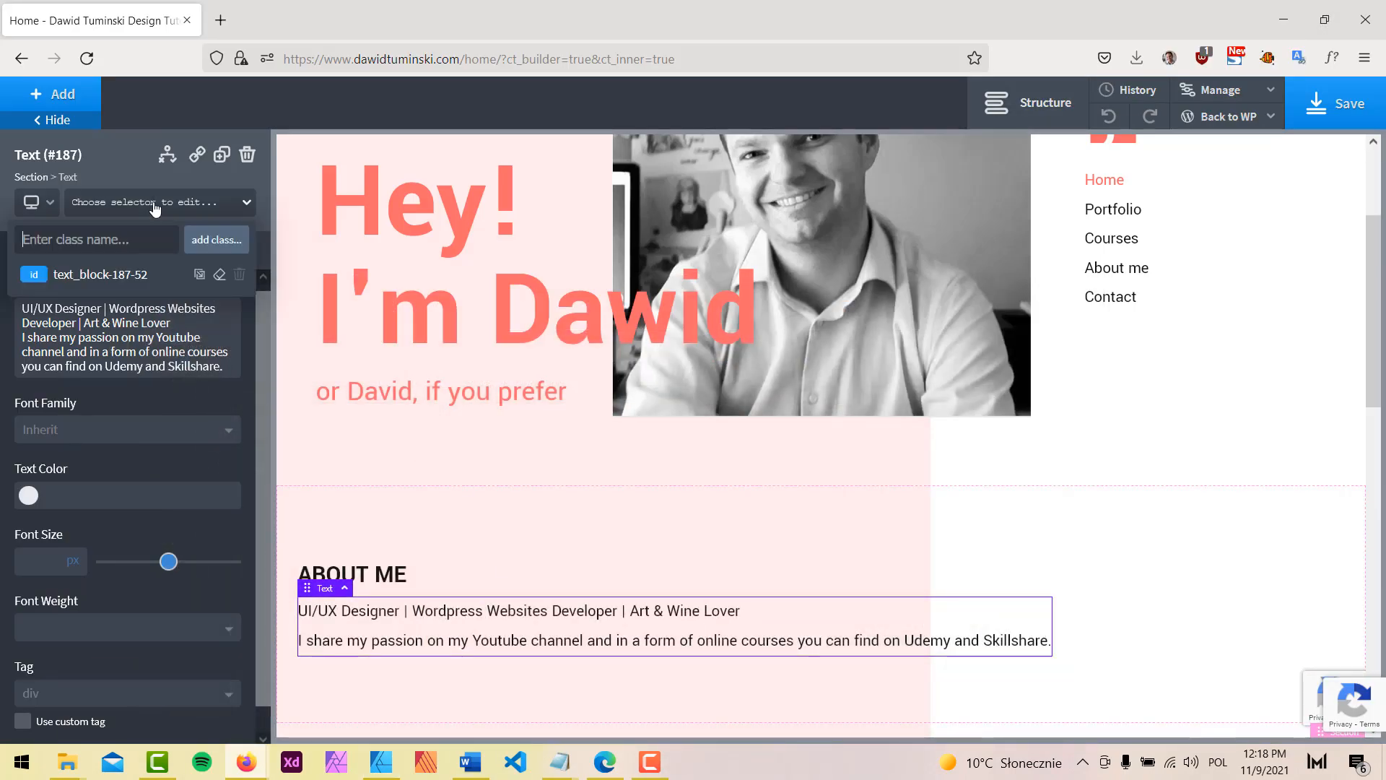
pyautogui.write('font-m-22')
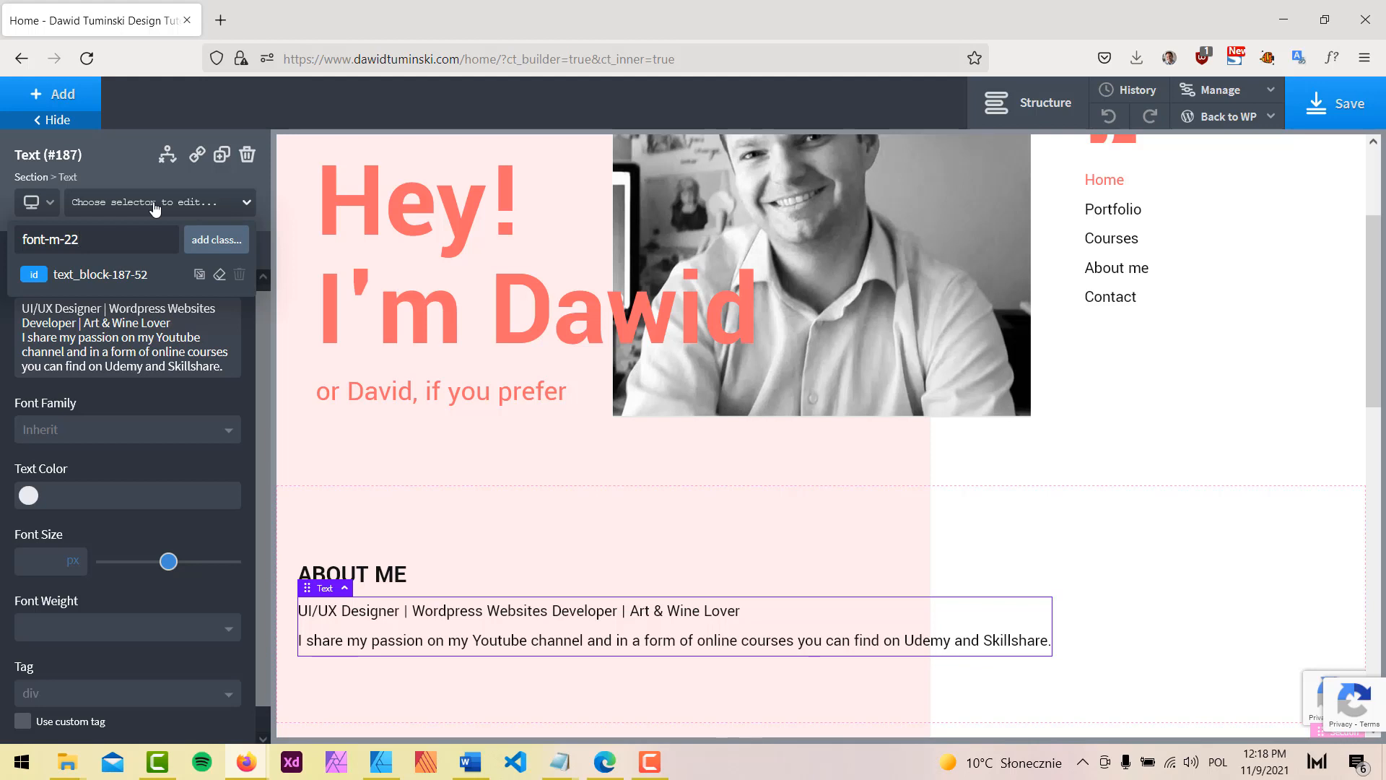
pyautogui.click(219, 245)
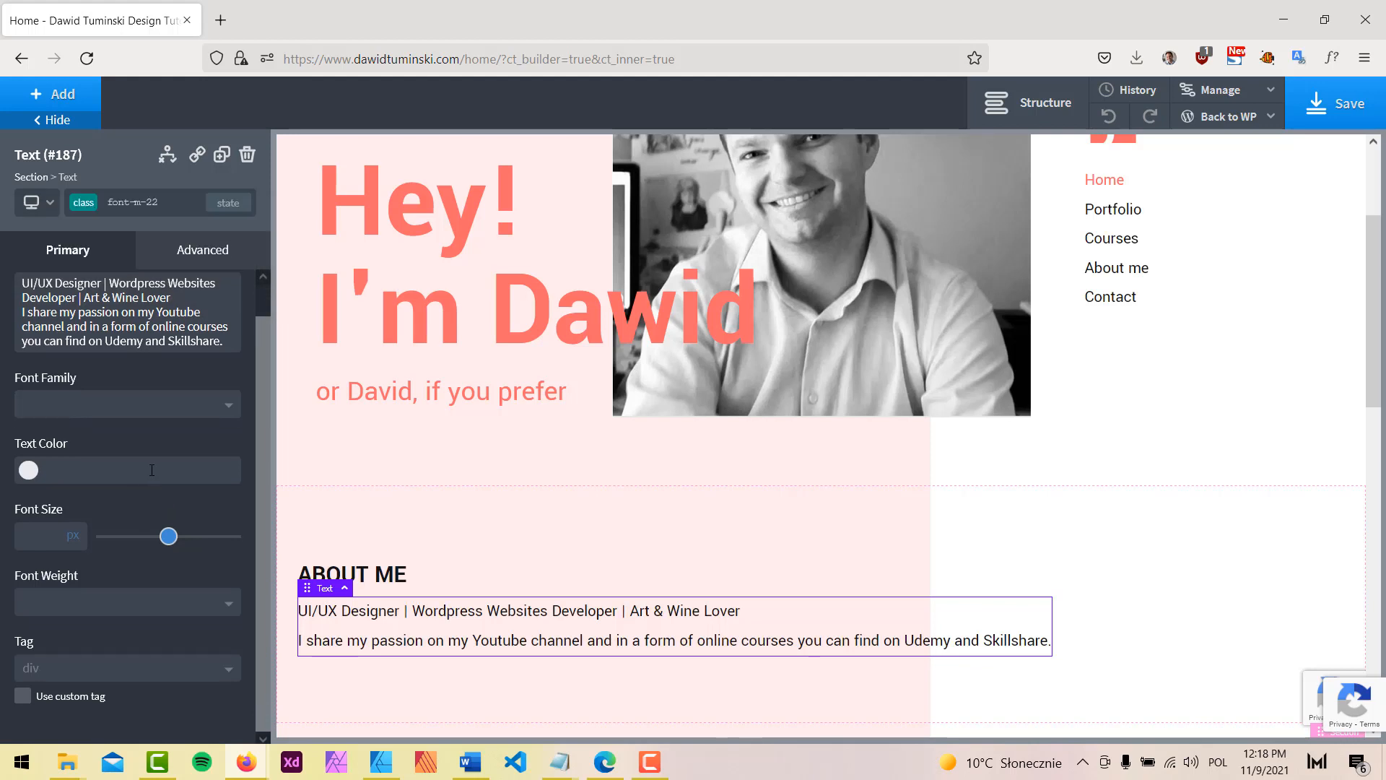
pyautogui.click(41, 533)
pyautogui.write('22')
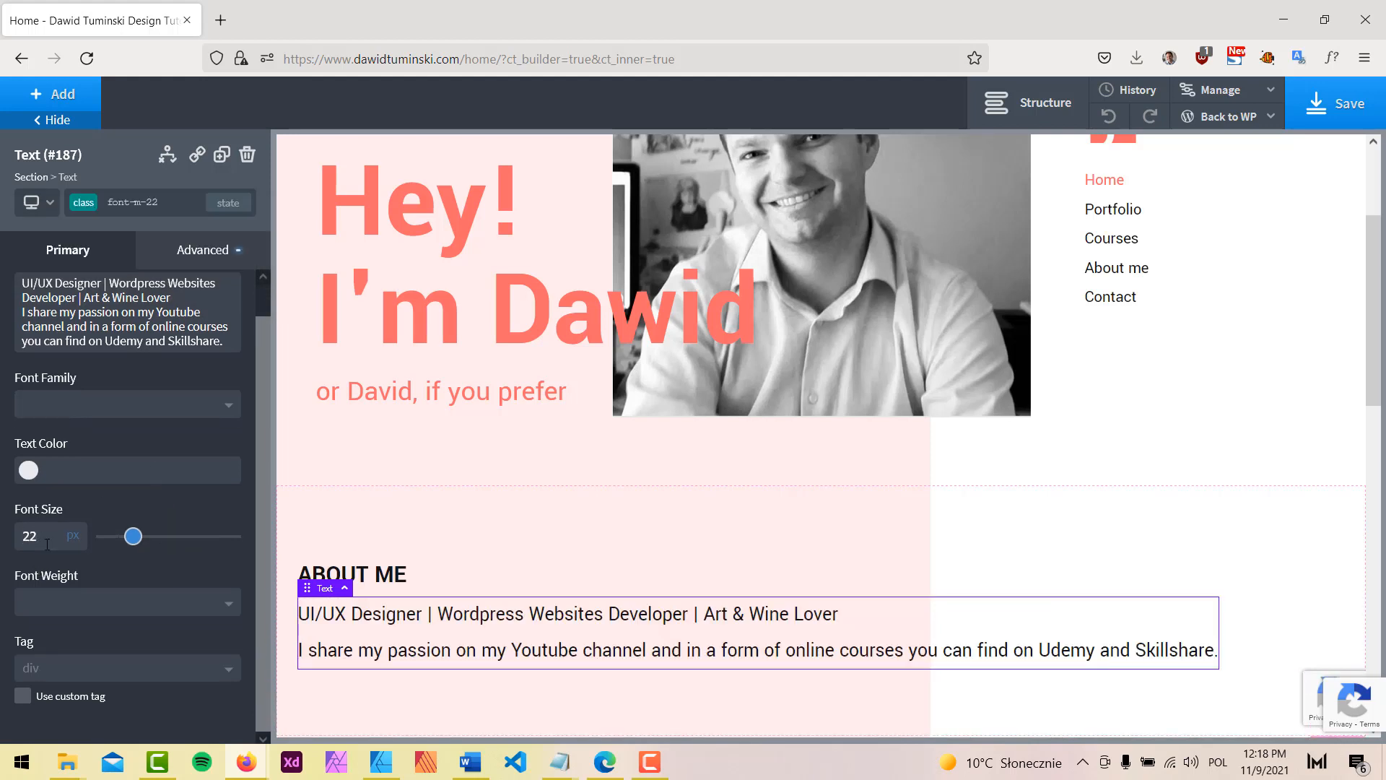
# Step: Set the font weight of the font-m-22 class to 500
pyautogui.click(127, 606)
pyautogui.scroll(-2, 130, 615)
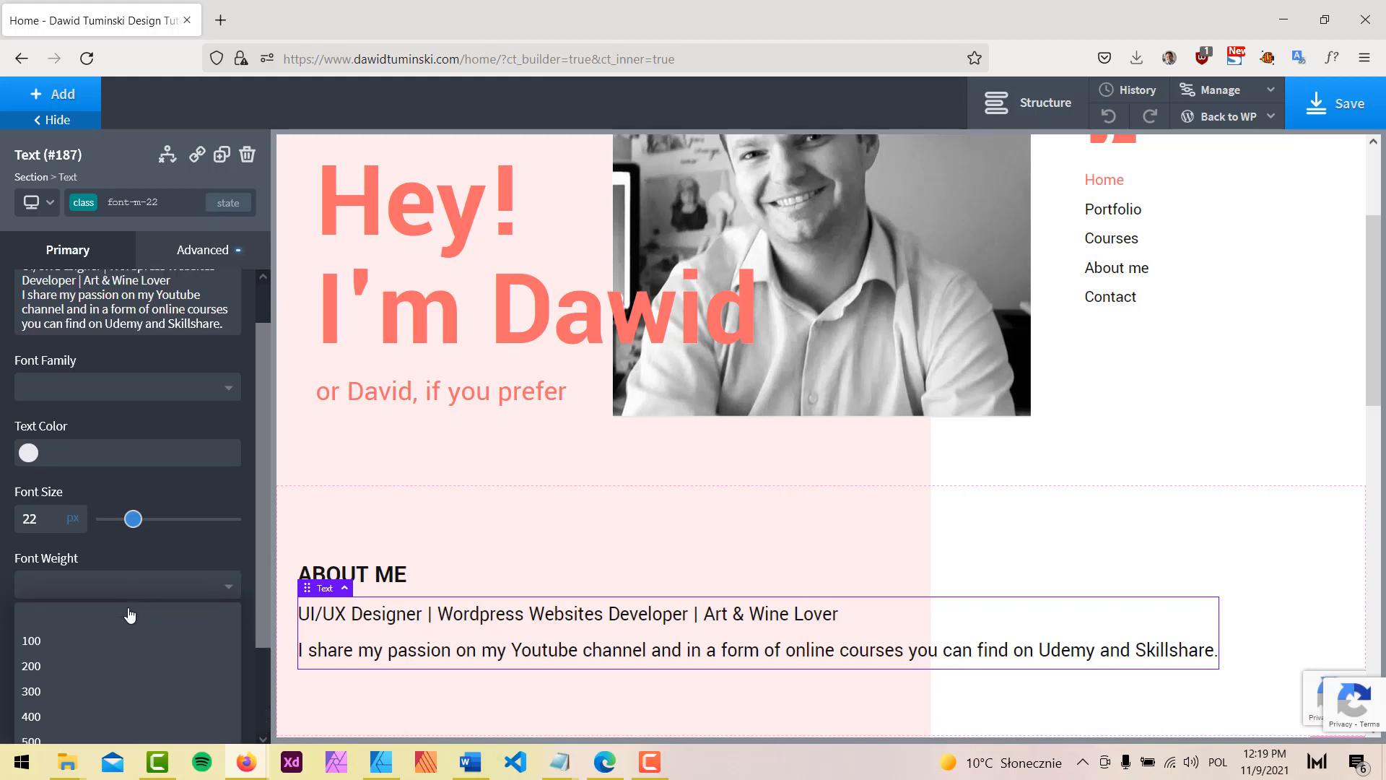
pyautogui.click(63, 684)
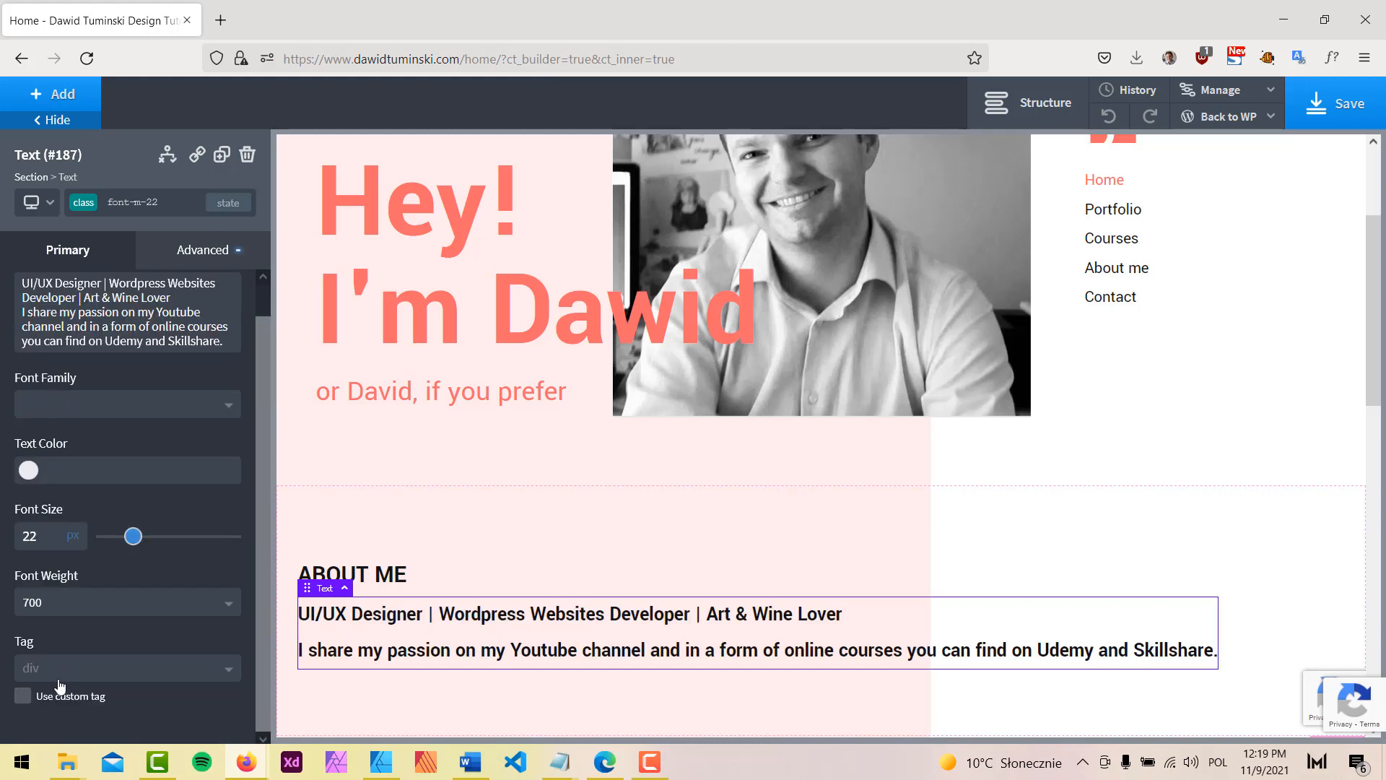
pyautogui.click(67, 612)
pyautogui.scroll(-2, 65, 621)
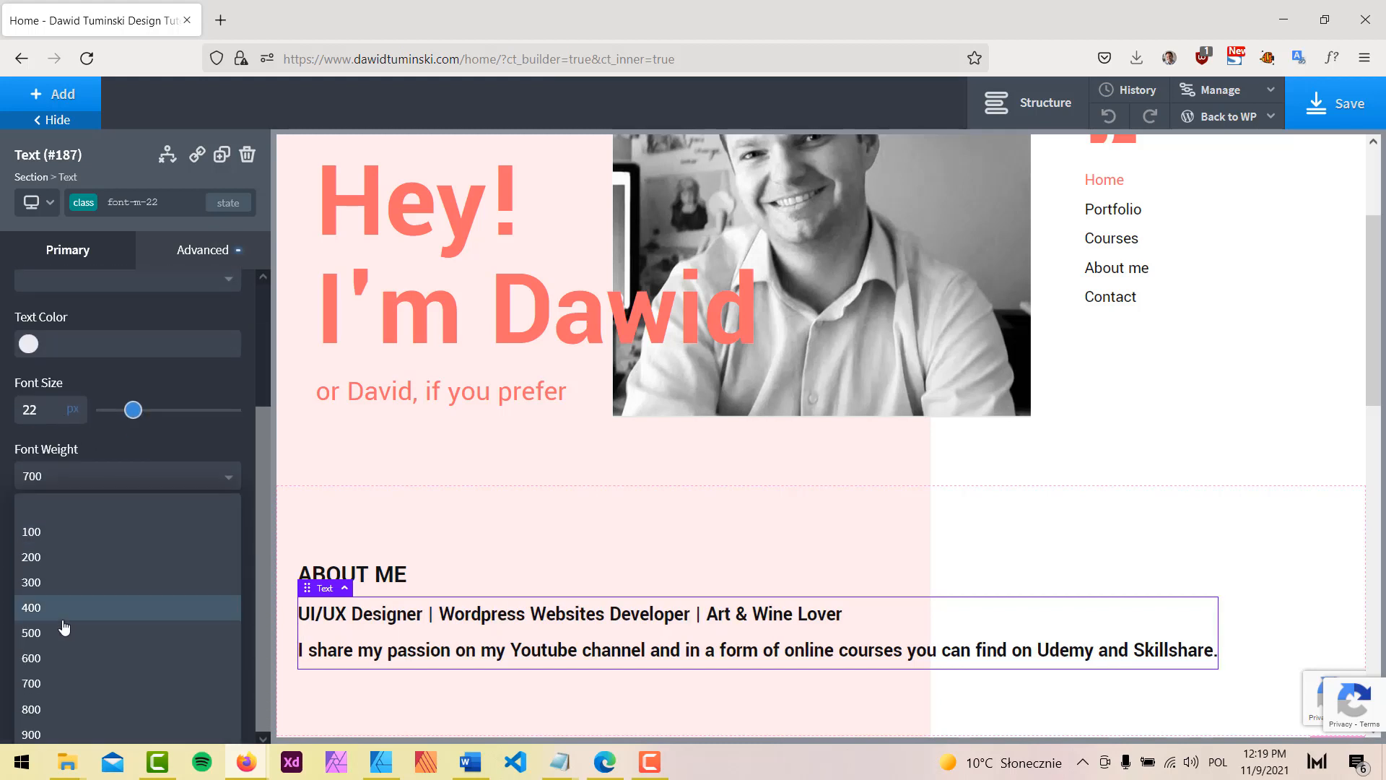
pyautogui.click(47, 645)
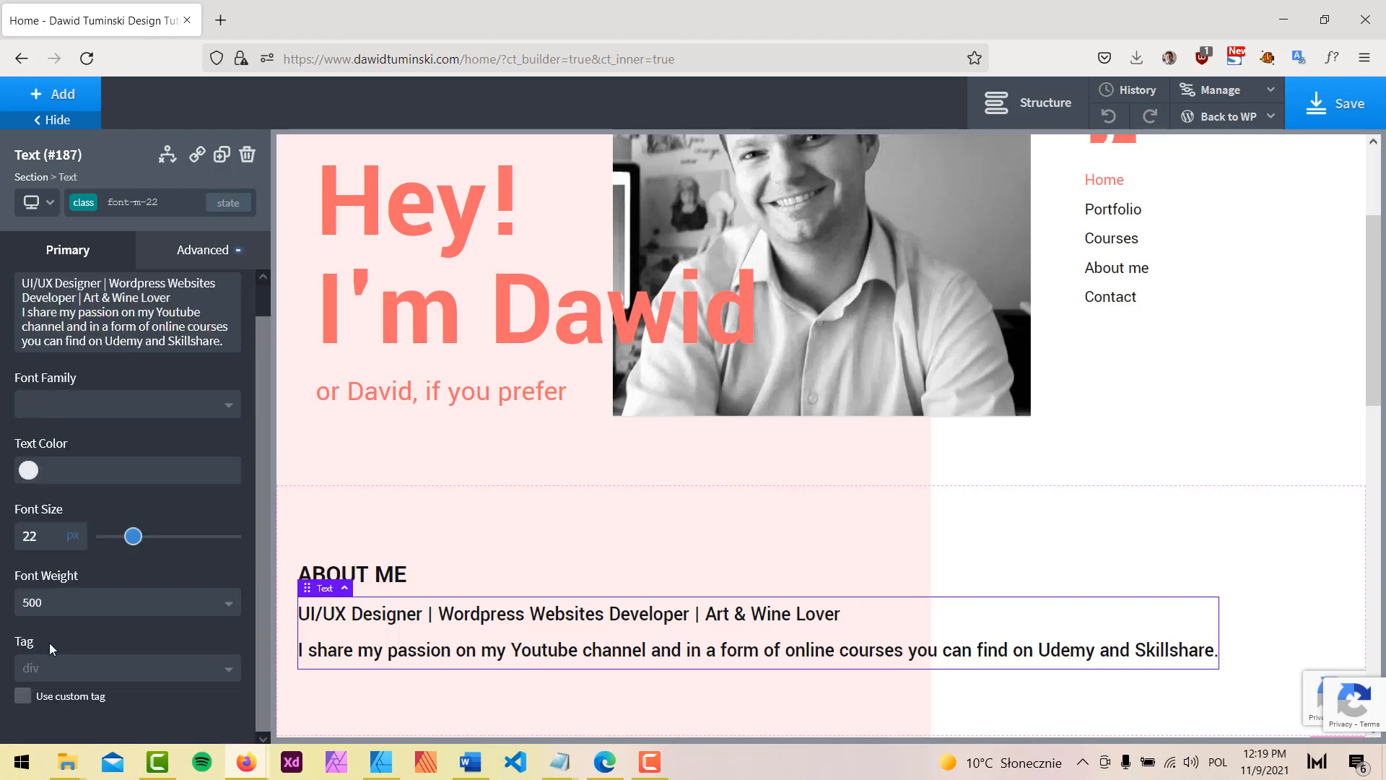
# Step: Switch to the Affinity Designer mockup and copy all text of the paragraph about day to day design and development work
pyautogui.click(390, 764)
pyautogui.tripleClick(479, 409)
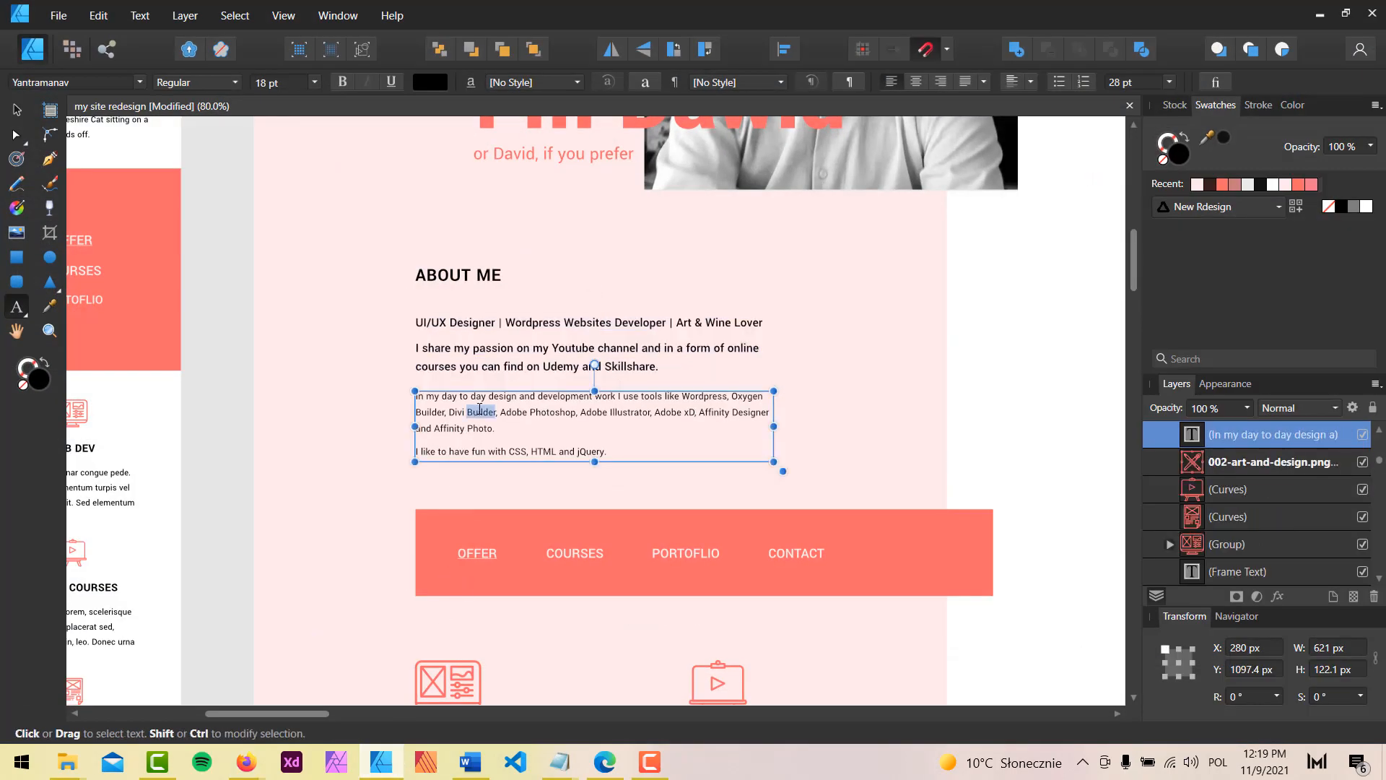
pyautogui.hotkey('ctrl', 'a')
pyautogui.hotkey('ctrl', 'c')
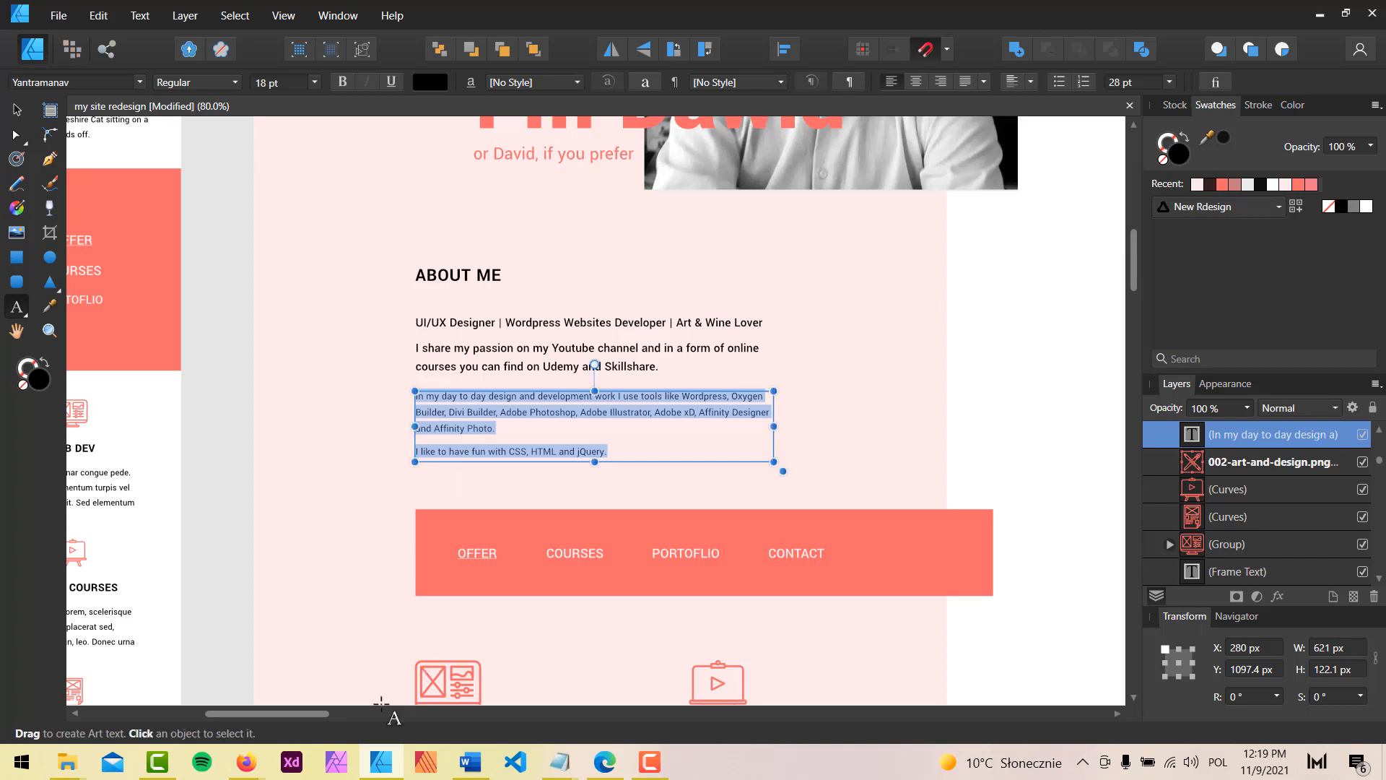
# Step: Switch back to Oxygen in Firefox and add a second Text element below the intro text, filled with the copied paragraph
pyautogui.click(246, 762)
pyautogui.click(88, 101)
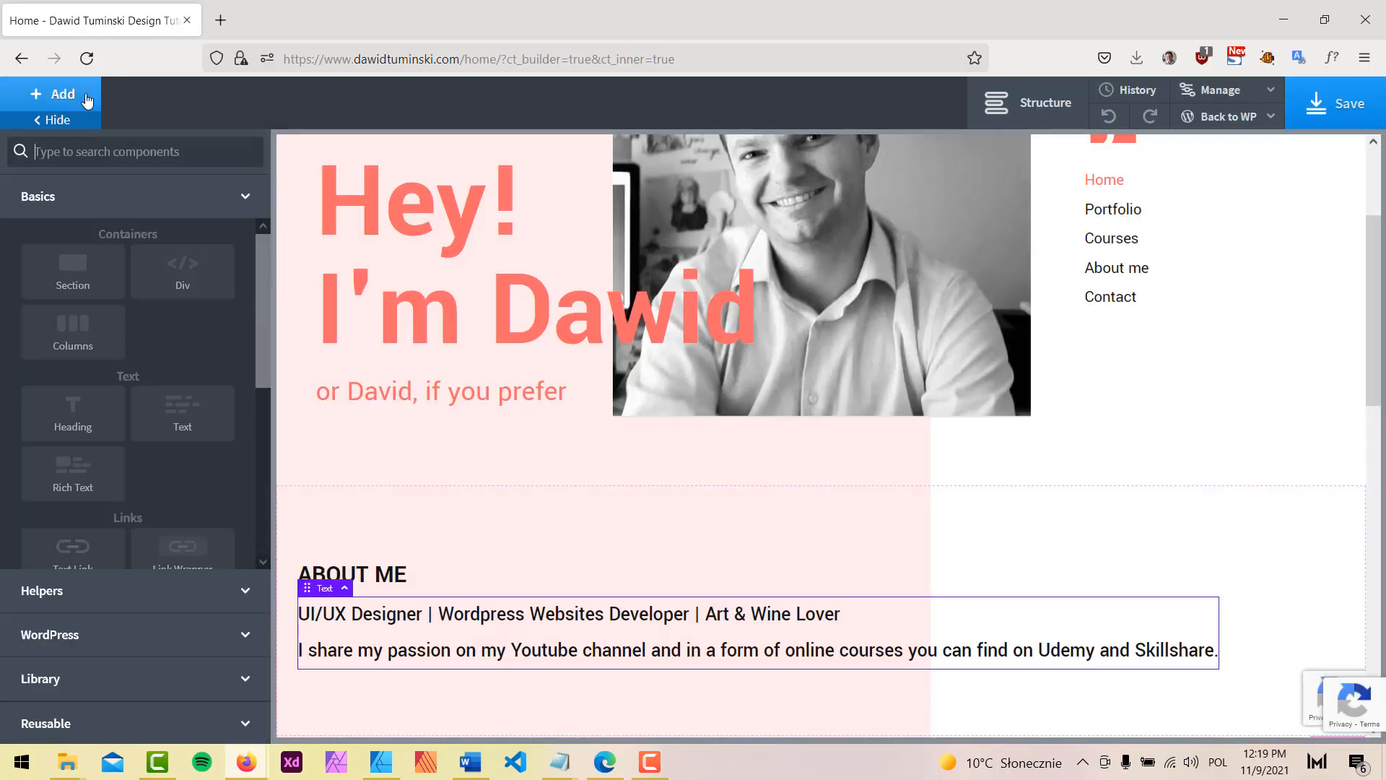
pyautogui.write('te')
pyautogui.click(193, 209)
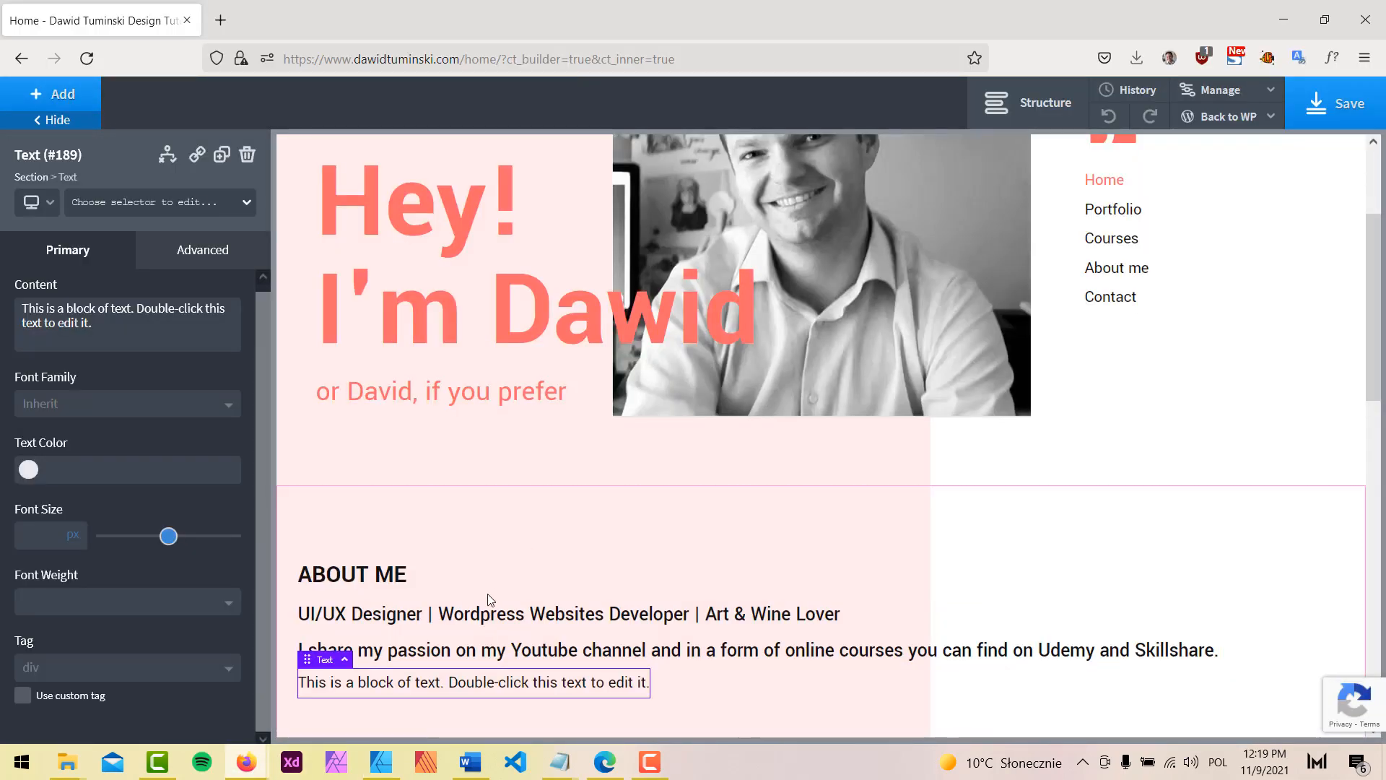
pyautogui.hotkey('ctrl', 'a')
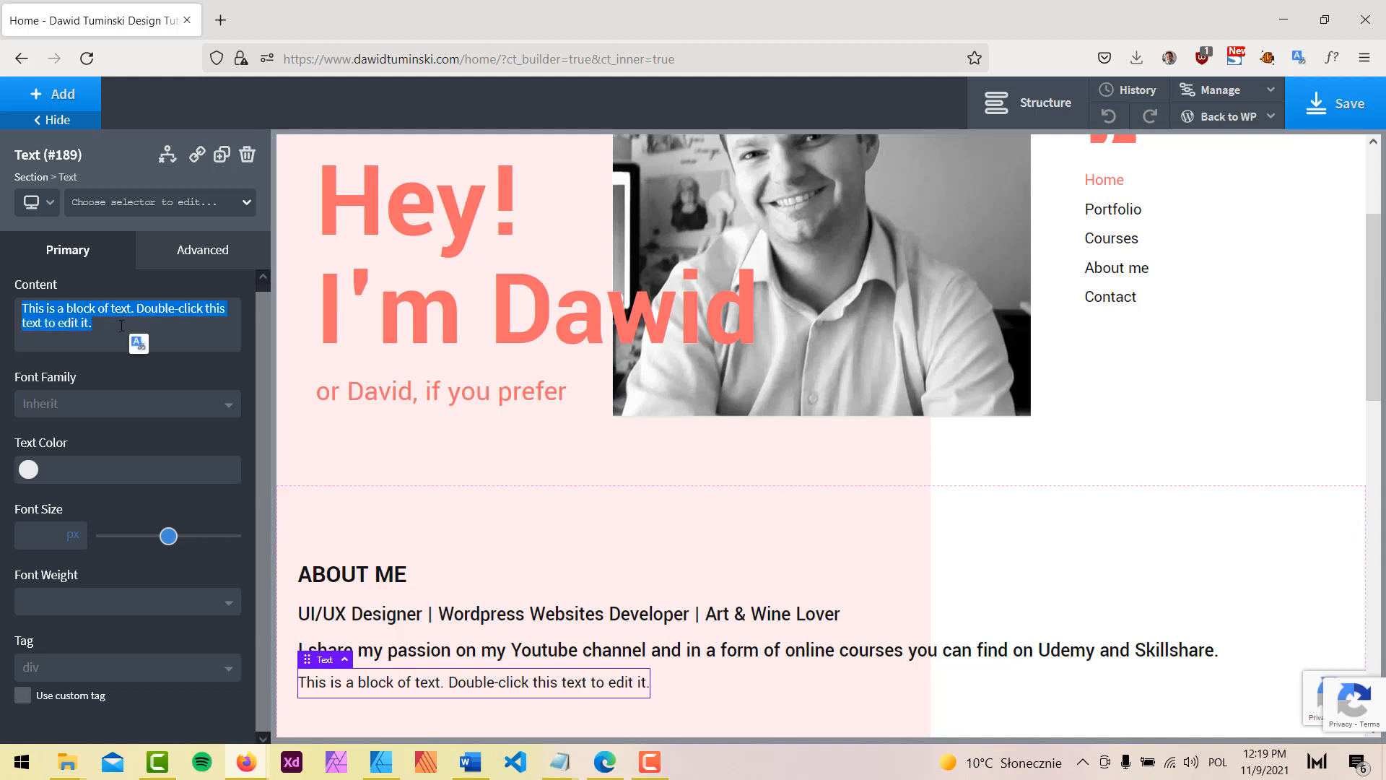
pyautogui.hotkey('ctrl', 'v')
# Step: Try the mrg-btm-s class on the ABOUT ME heading and remove it again
pyautogui.scroll(-1, 796, 430)
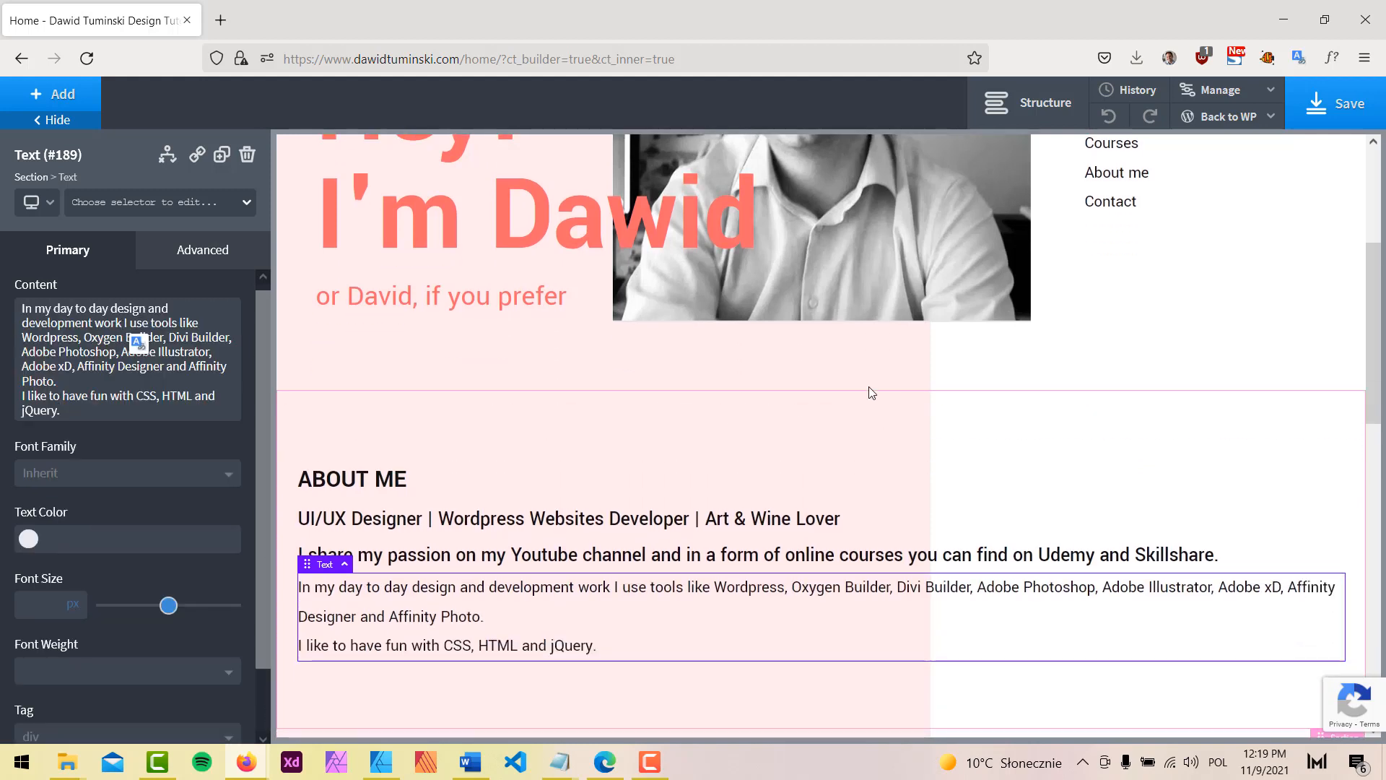
pyautogui.click(387, 489)
pyautogui.click(171, 195)
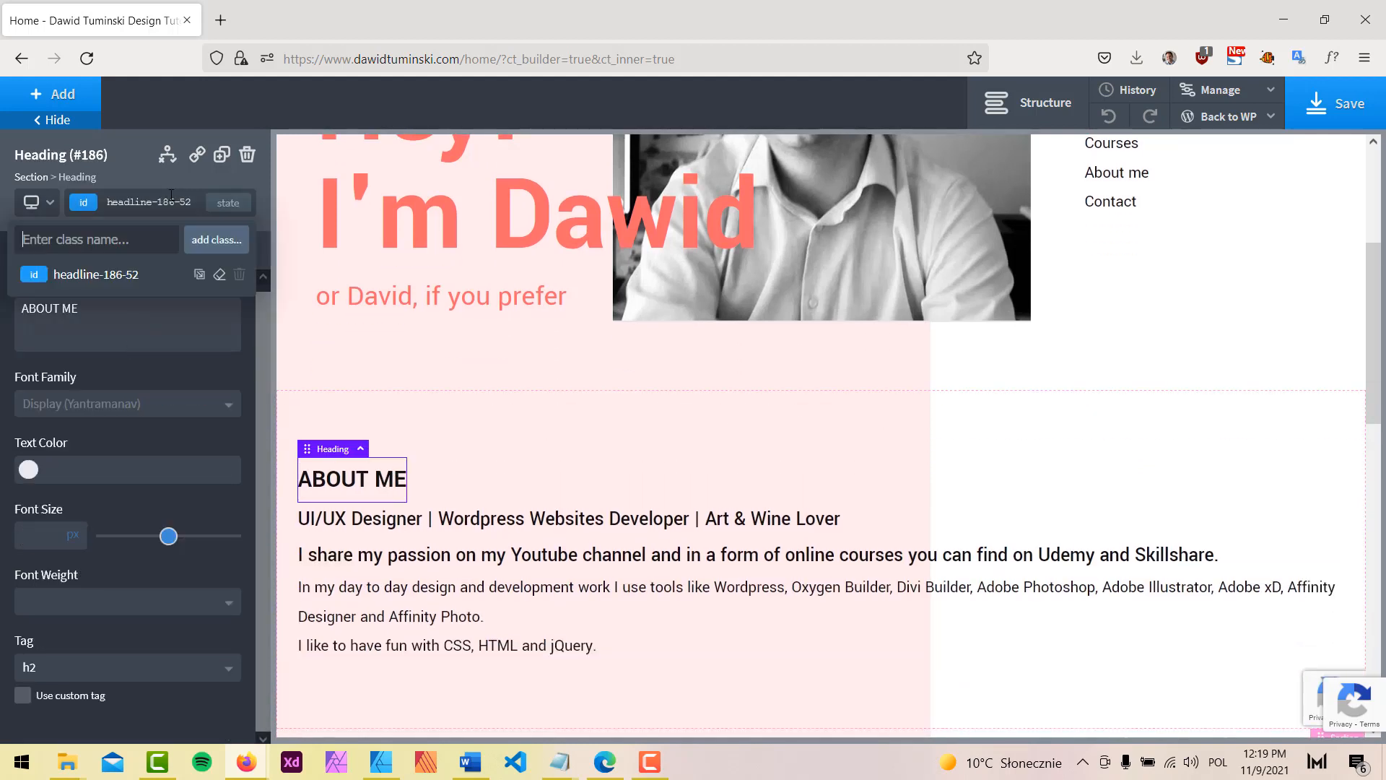
pyautogui.write('m')
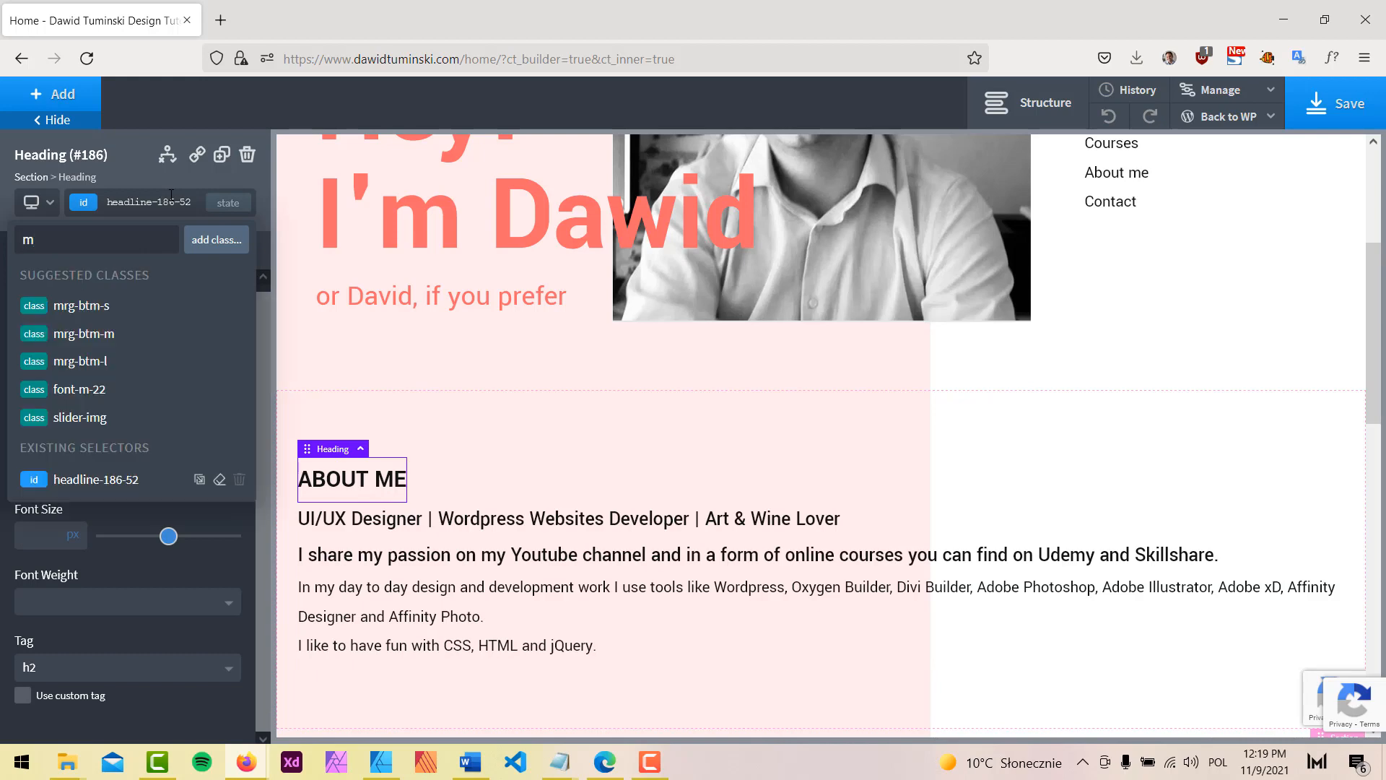
pyautogui.click(155, 311)
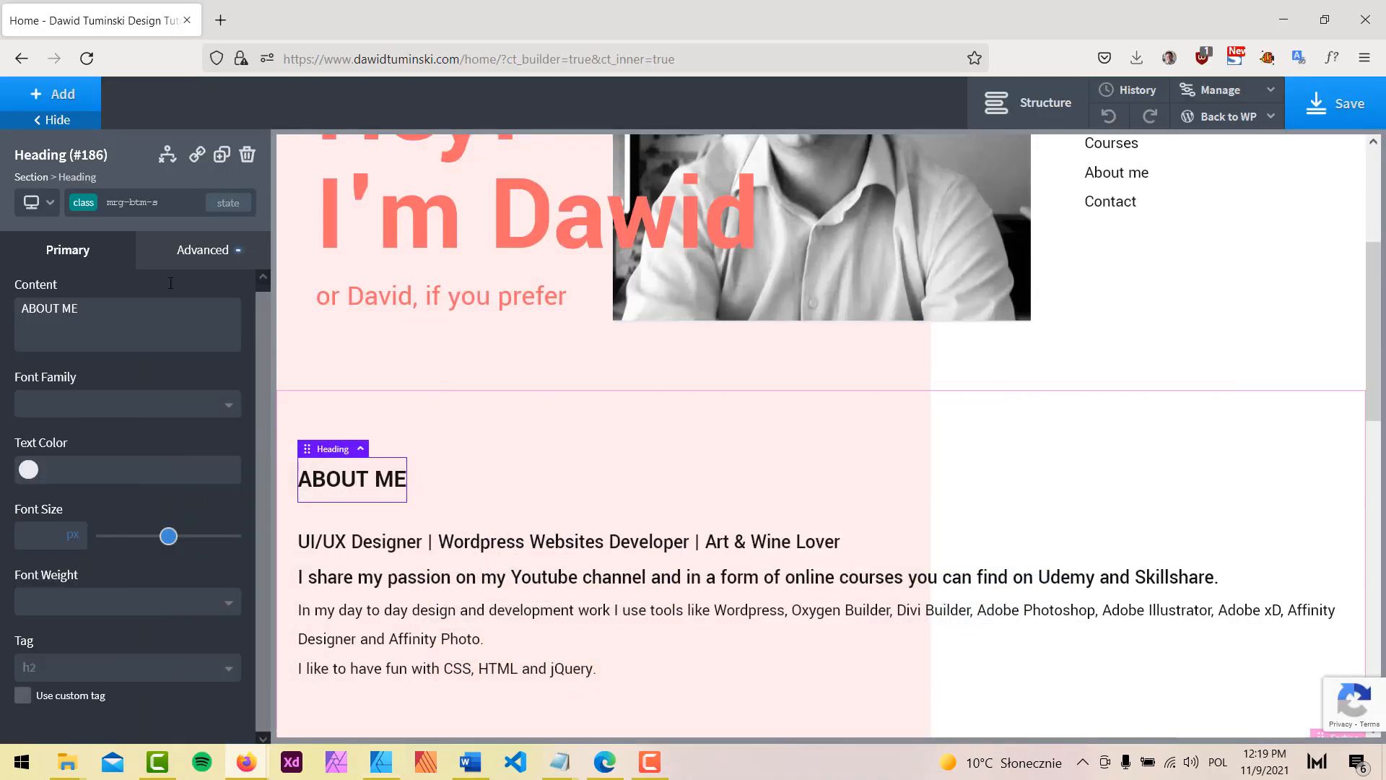
pyautogui.click(177, 203)
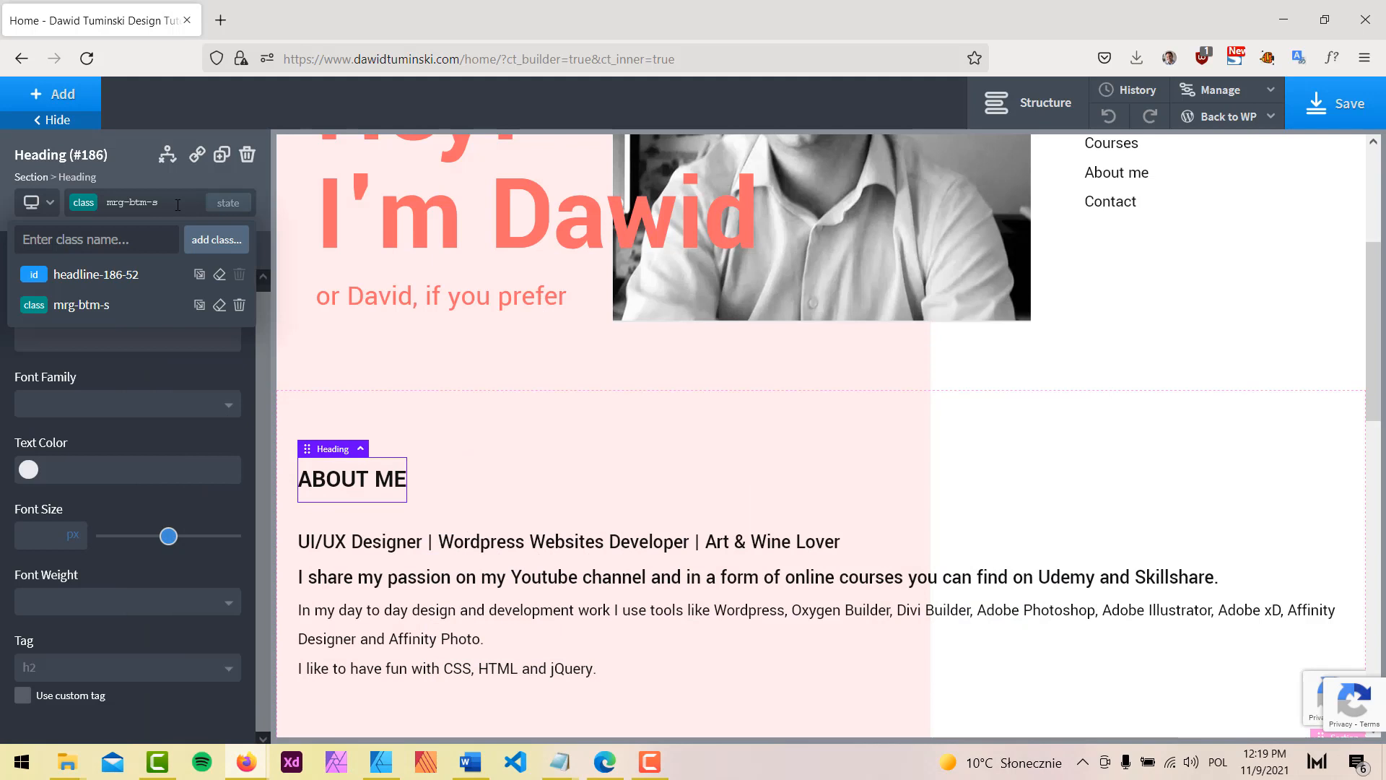
pyautogui.click(239, 305)
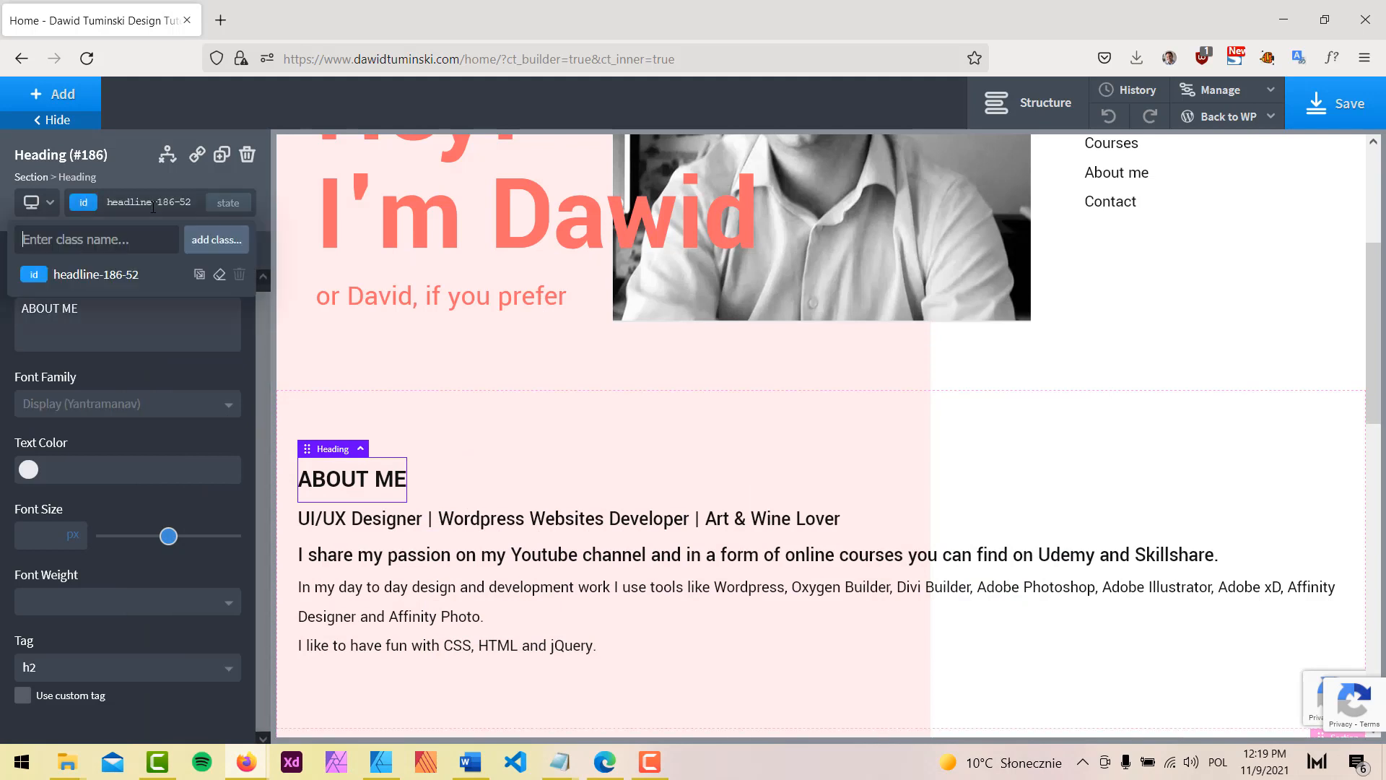
# Step: Assign the existing mrg-btm-m class to the ABOUT ME heading
pyautogui.write('mg')
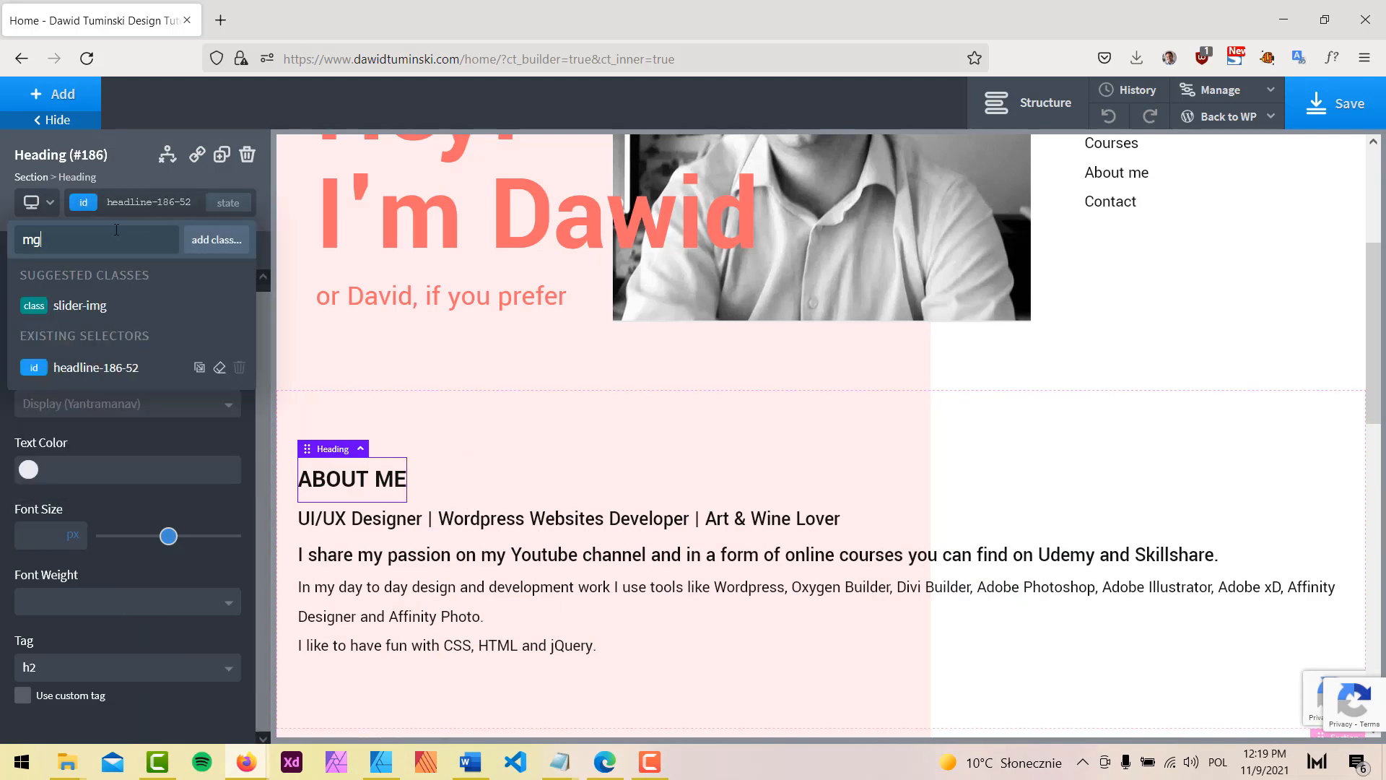
pyautogui.press('BackSpace')
pyautogui.click(79, 332)
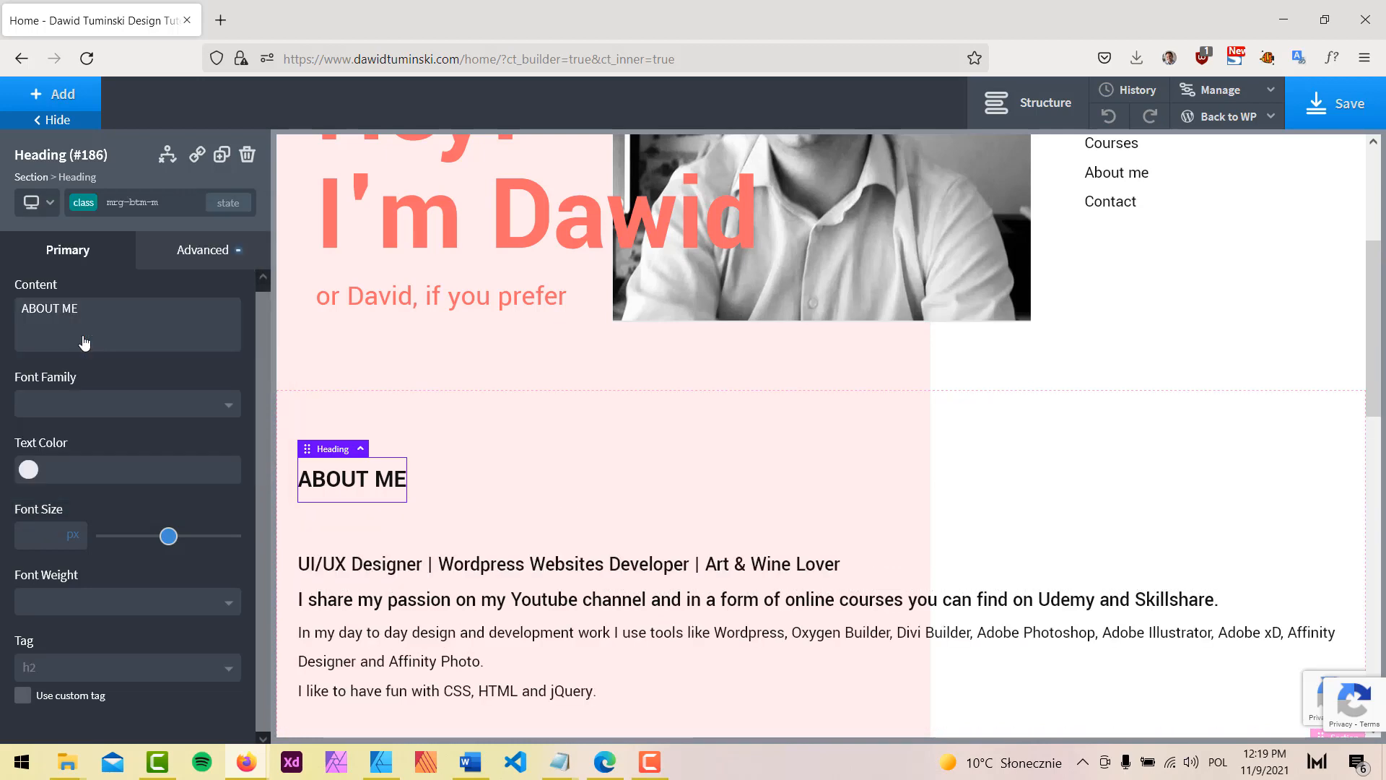
# Step: Assign the existing mrg-btm-s class to the intro text below the ABOUT ME heading
pyautogui.scroll(-3, 755, 485)
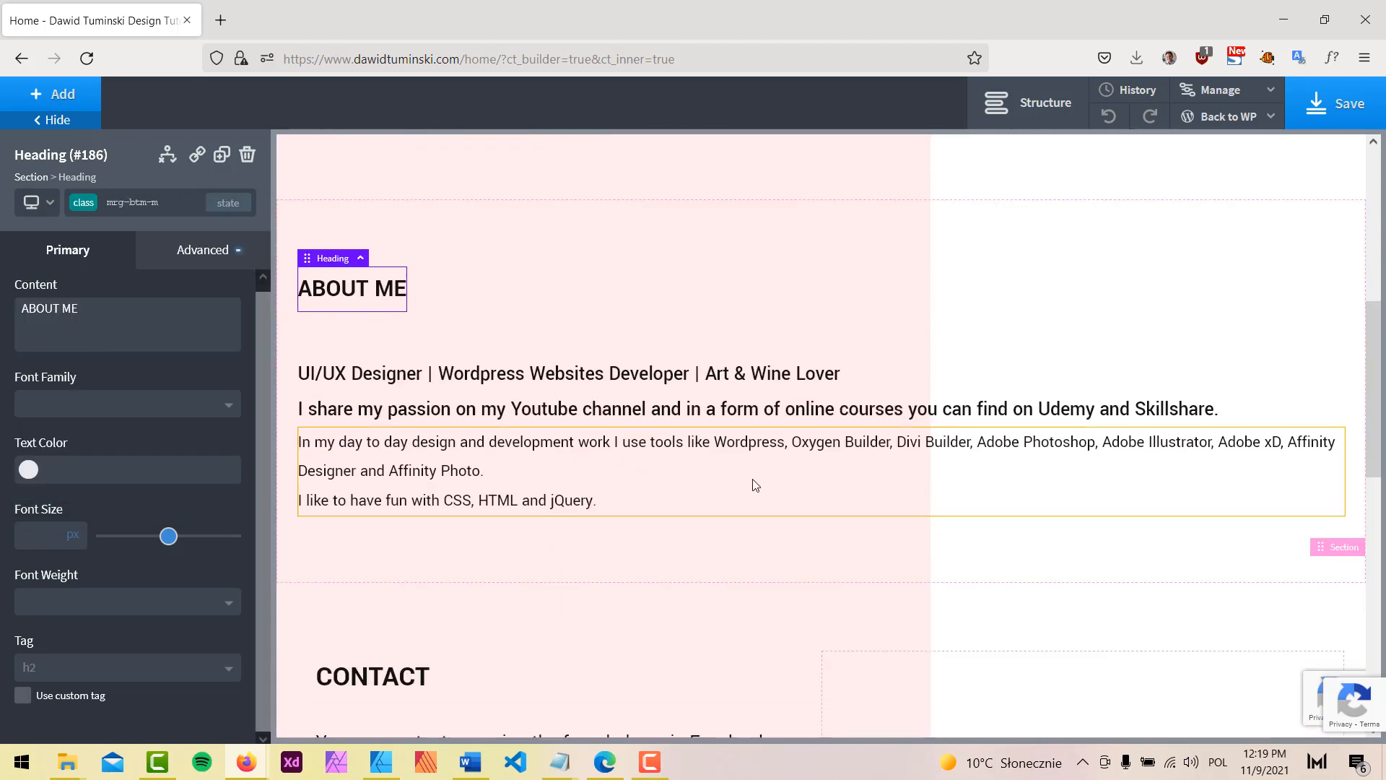
pyautogui.click(489, 377)
pyautogui.click(174, 206)
pyautogui.write('m')
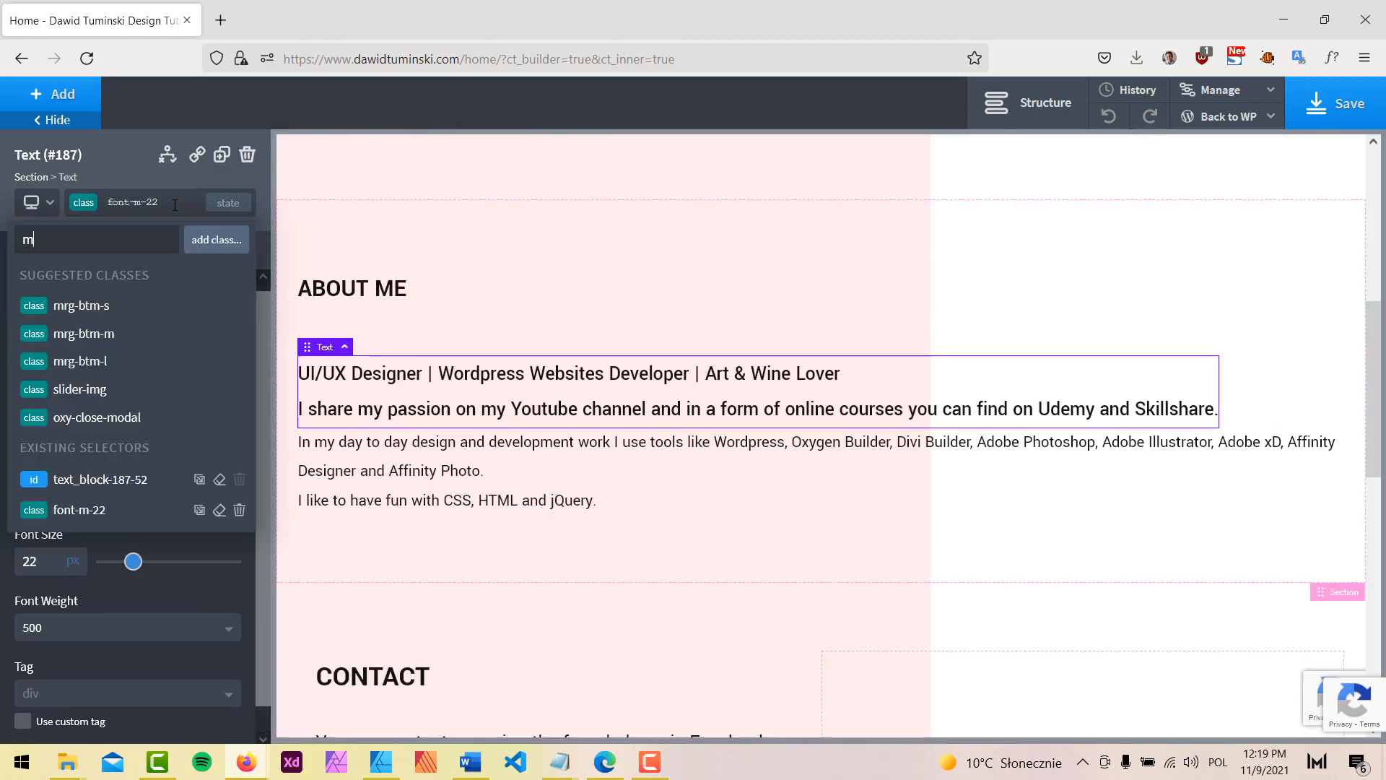
pyautogui.click(123, 312)
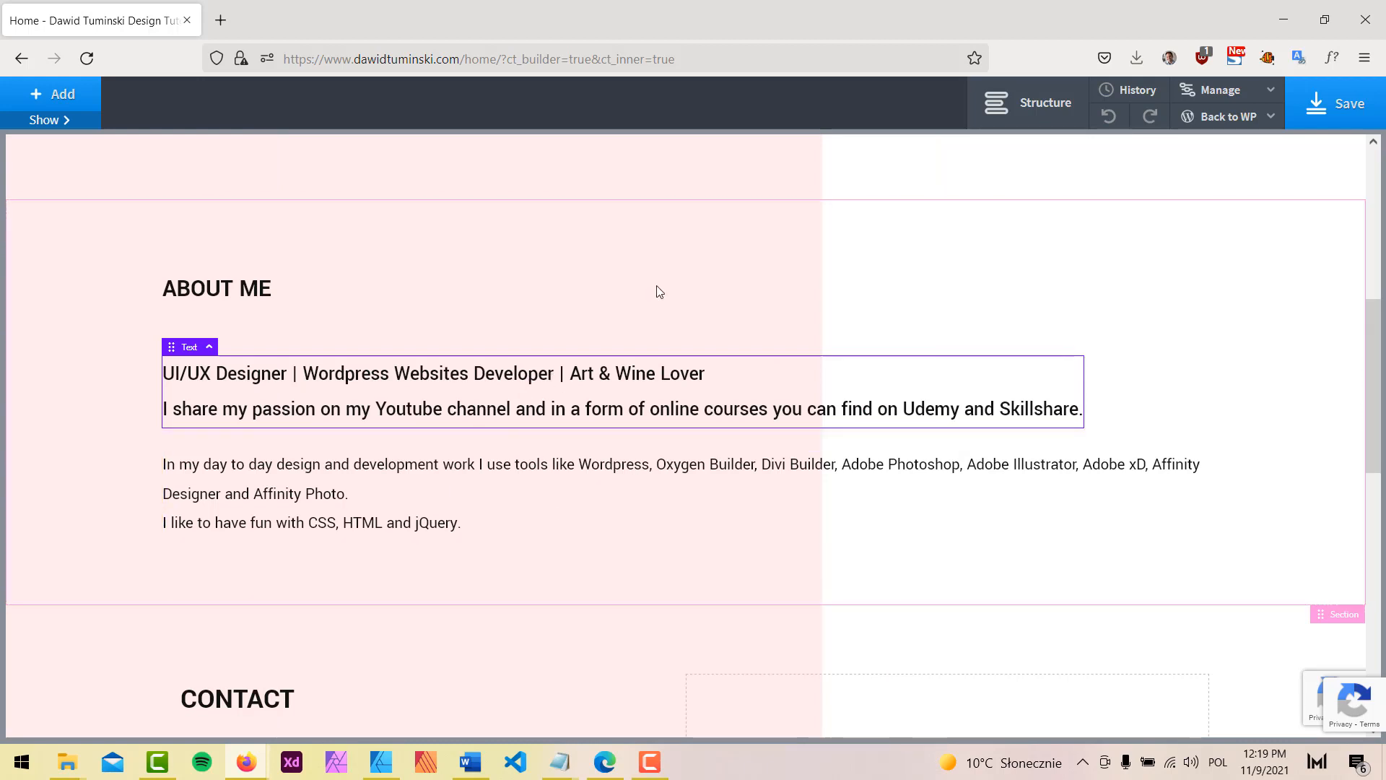
# Step: Wrap the intro text in a div and move the day to day work text into that div below it
pyautogui.click(67, 121)
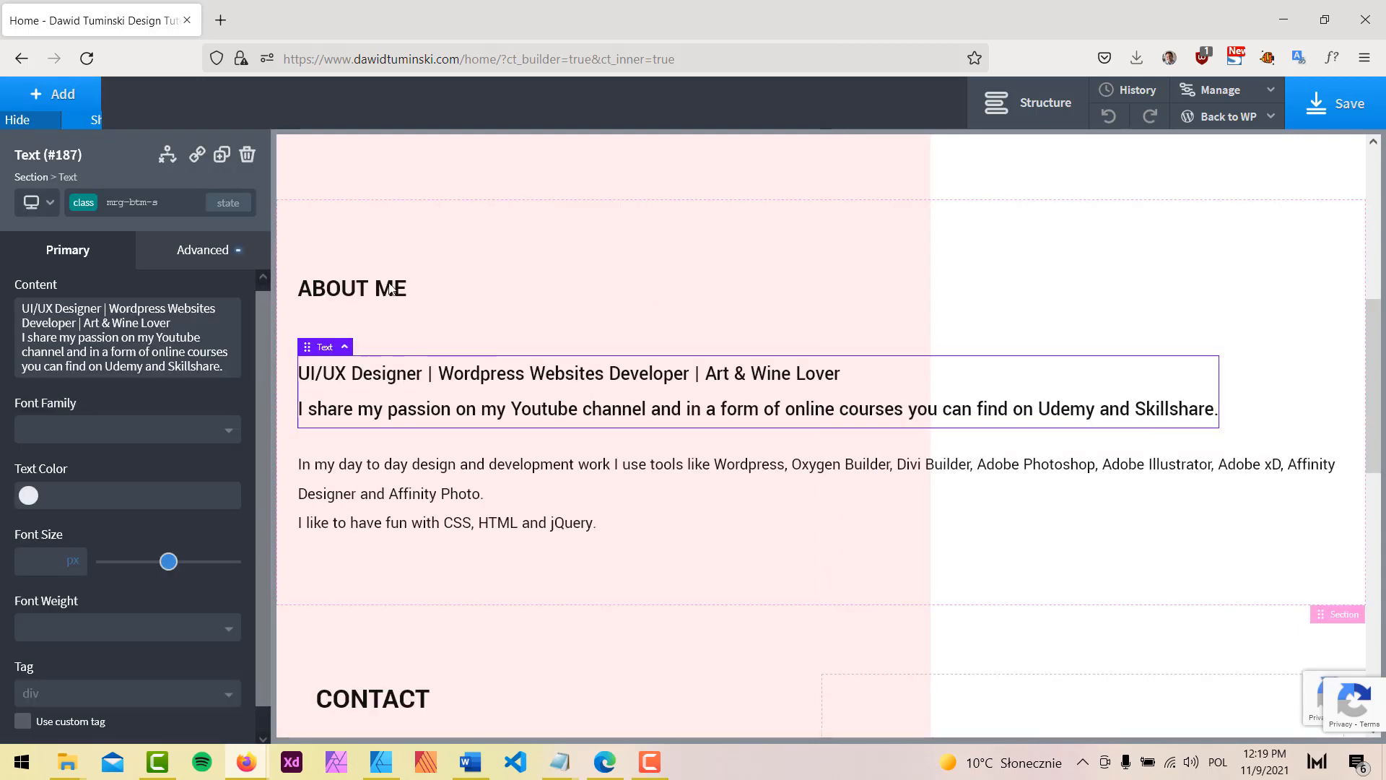
pyautogui.click(1040, 108)
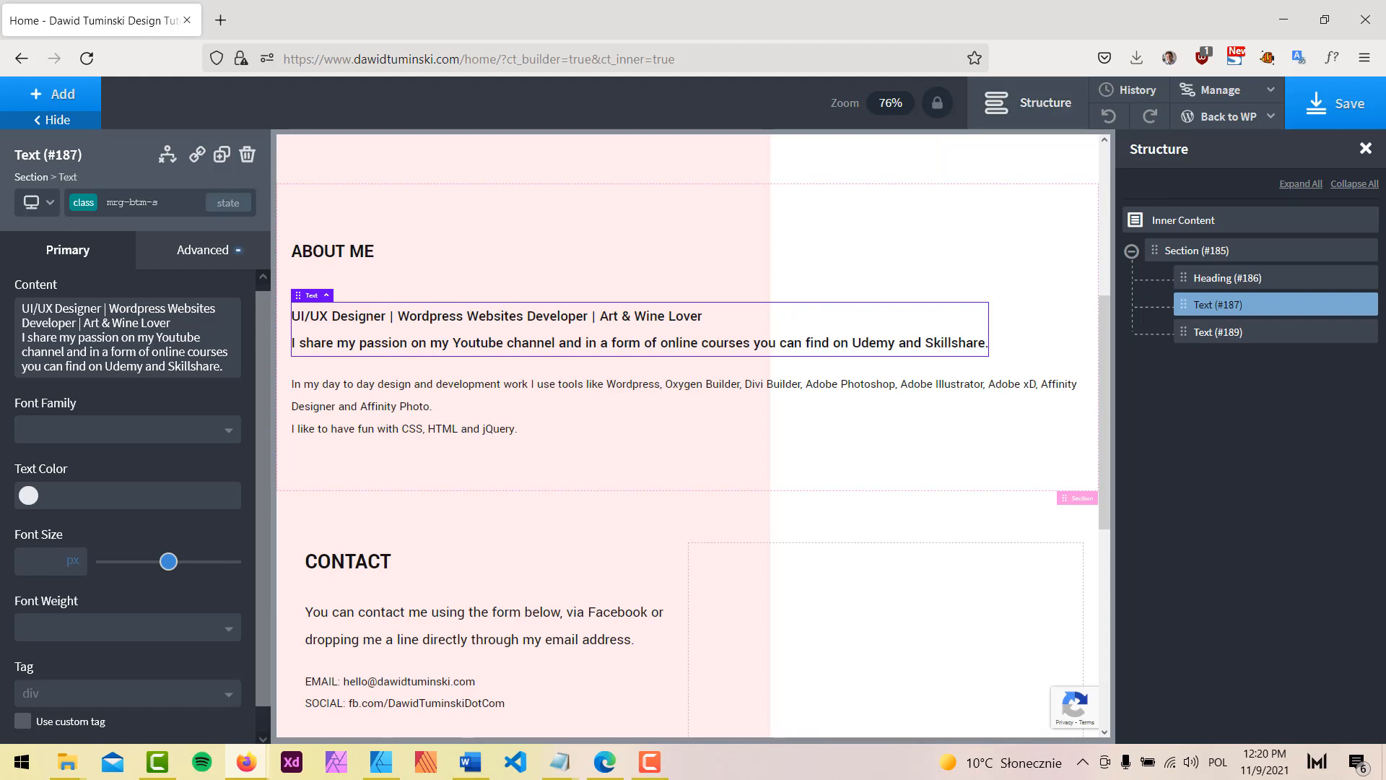
pyautogui.rightClick(1340, 307)
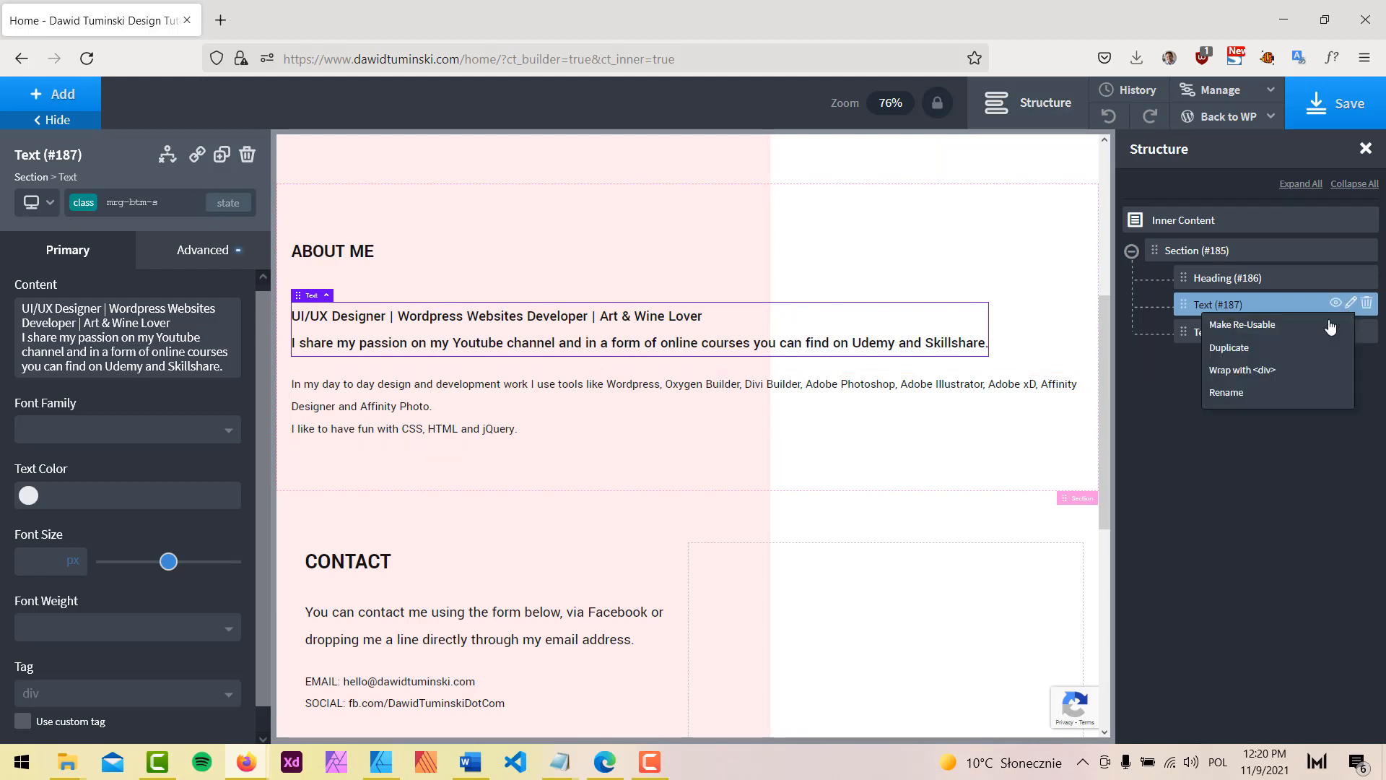
pyautogui.click(1289, 369)
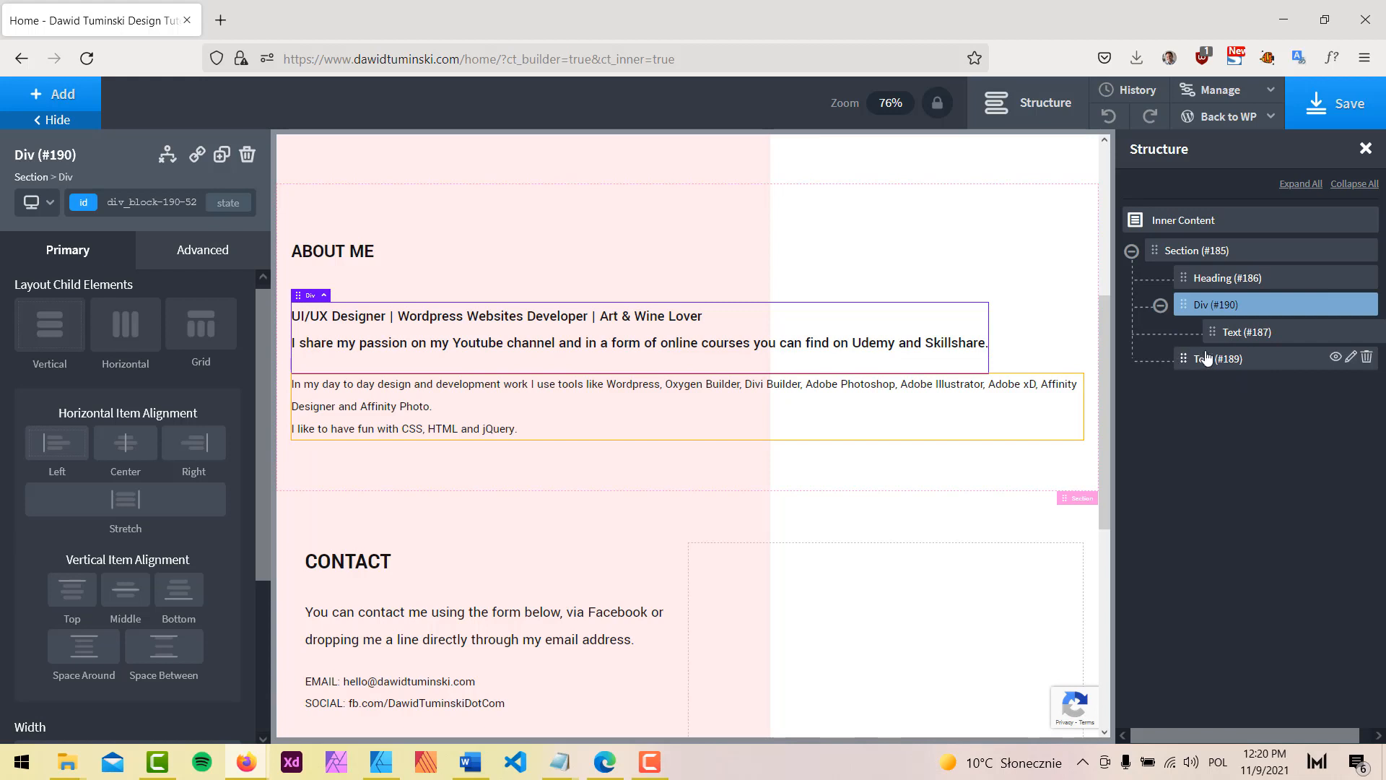
pyautogui.moveTo(1191, 358); pyautogui.dragTo(1243, 356)
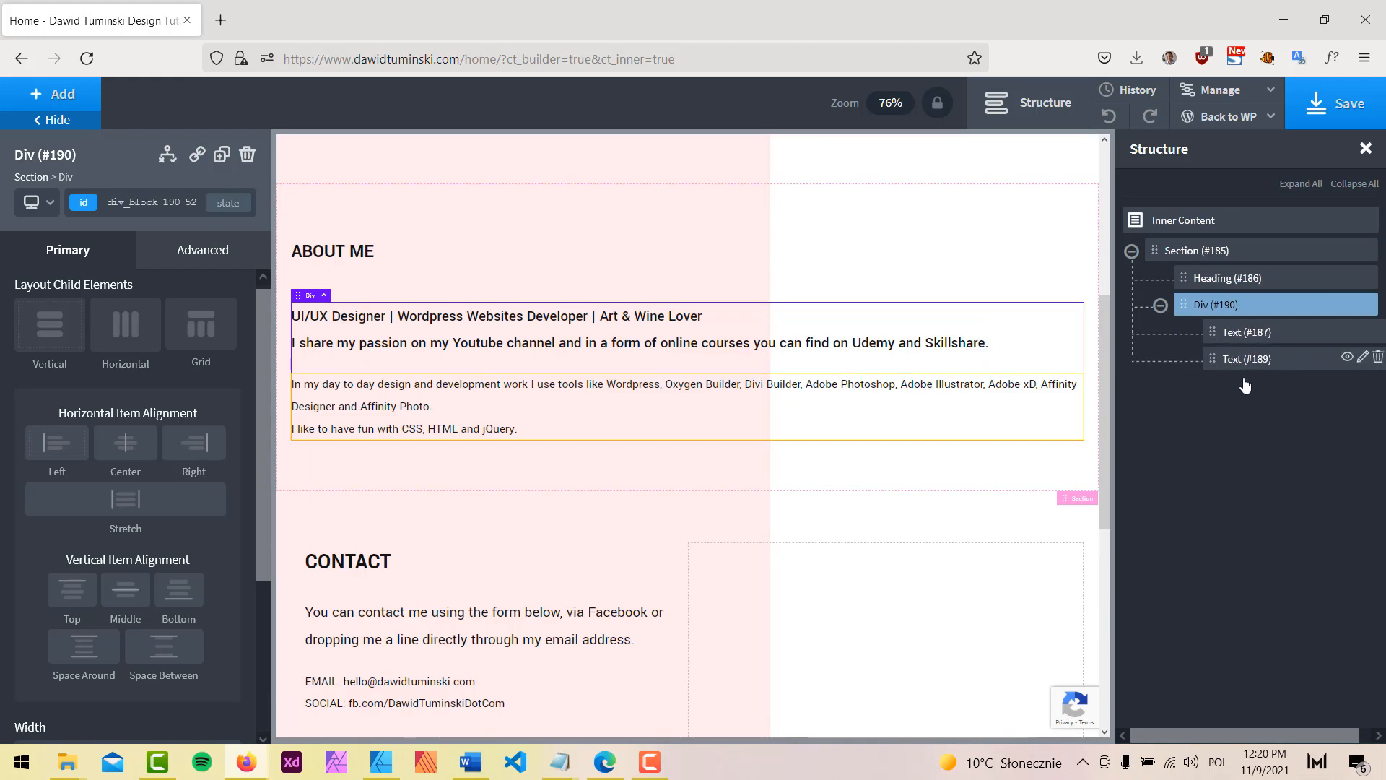
# Step: Set the width of the div holding both About Me texts to 55%
pyautogui.scroll(-3, 126, 526)
pyautogui.write('50')
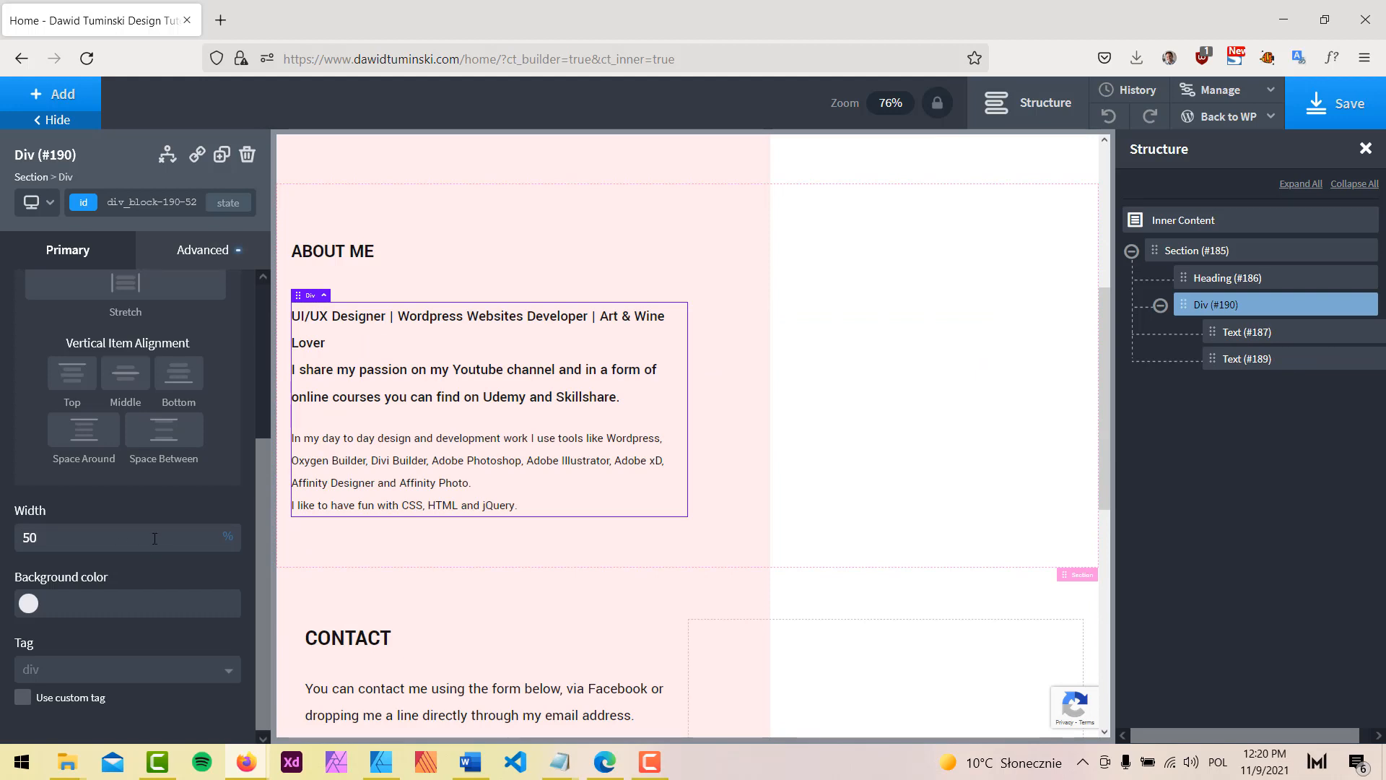
pyautogui.press('Up')
pyautogui.press('Up')
pyautogui.press('Up')
pyautogui.press('Up')
pyautogui.press('Up')
pyautogui.press('Up')
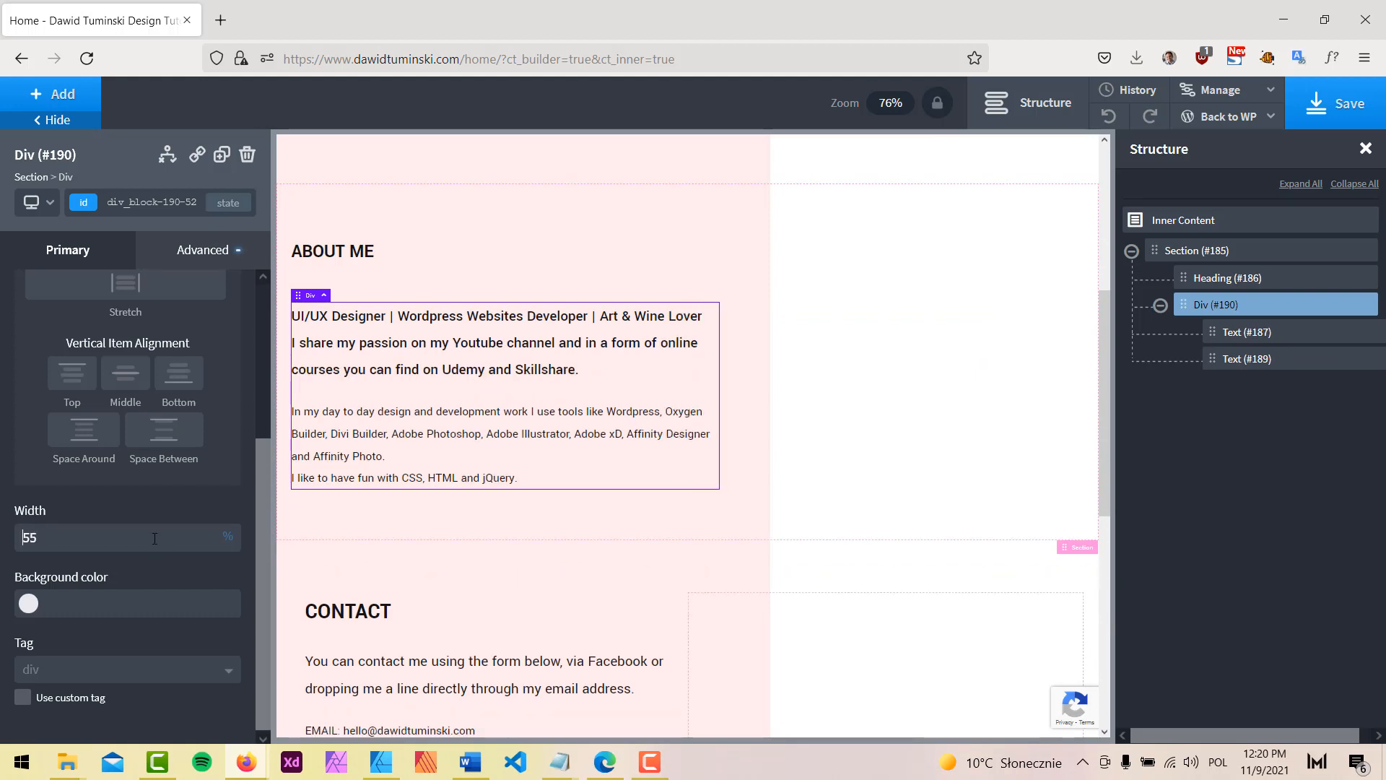
pyautogui.press('Down')
pyautogui.press('Down')
pyautogui.click(52, 120)
pyautogui.click(1064, 115)
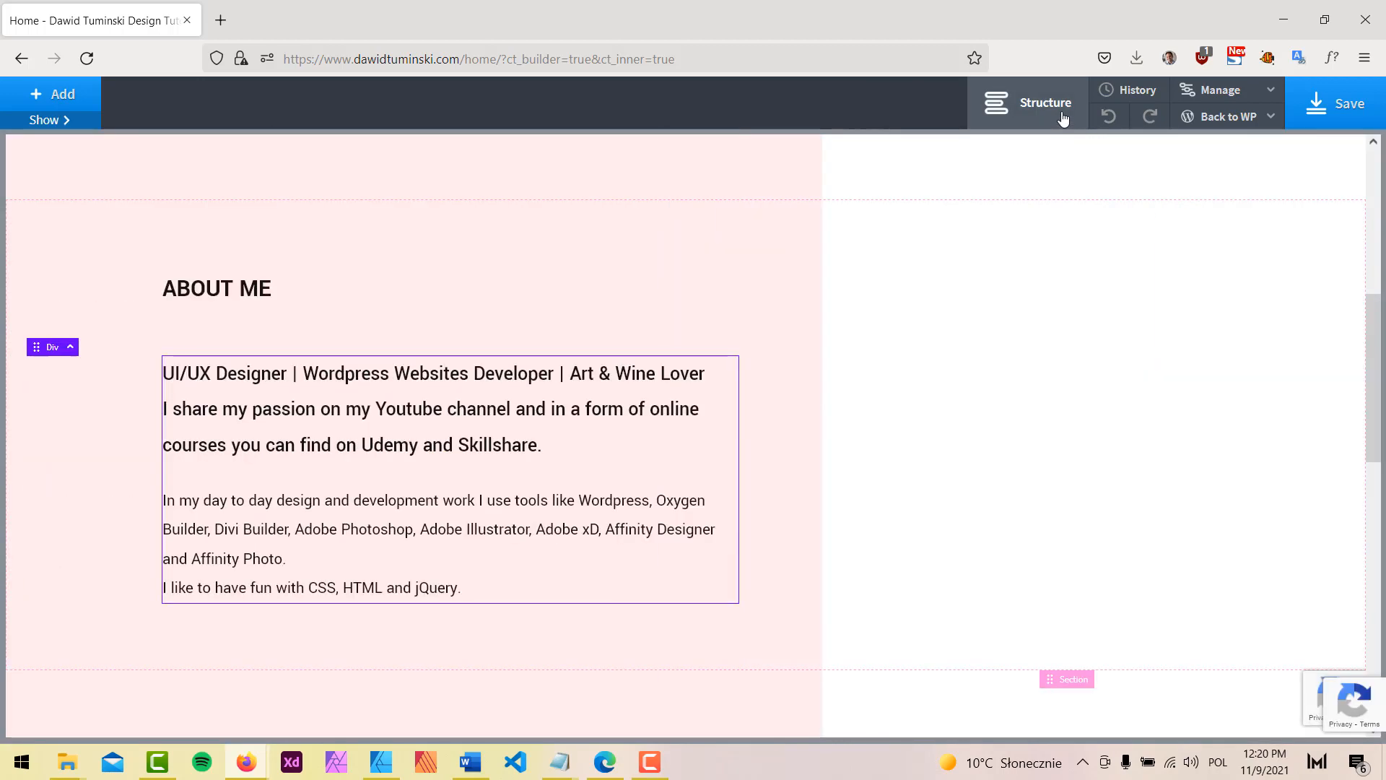
# Step: Preview the About Me section at the page container (1200px) and less than 992px breakpoints
pyautogui.click(631, 288)
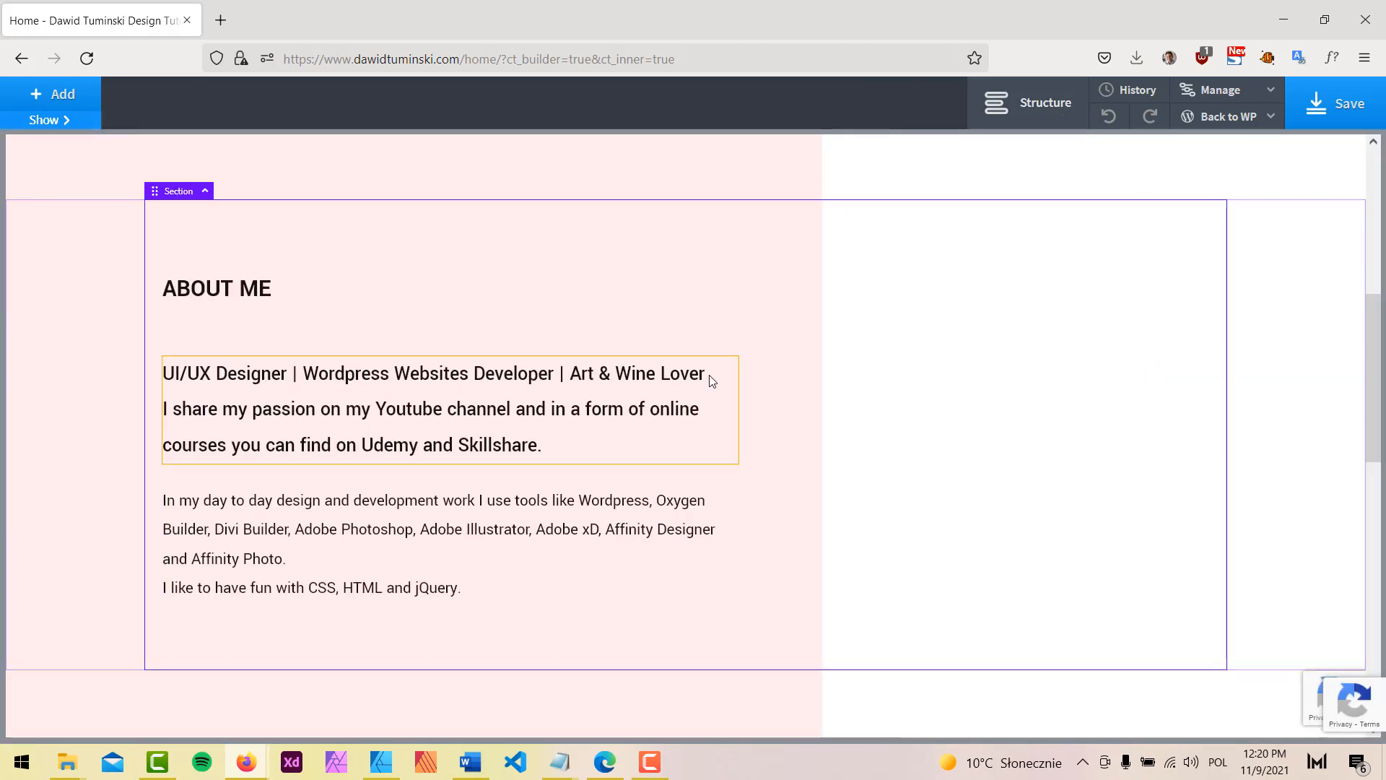
pyautogui.click(86, 121)
pyautogui.click(50, 204)
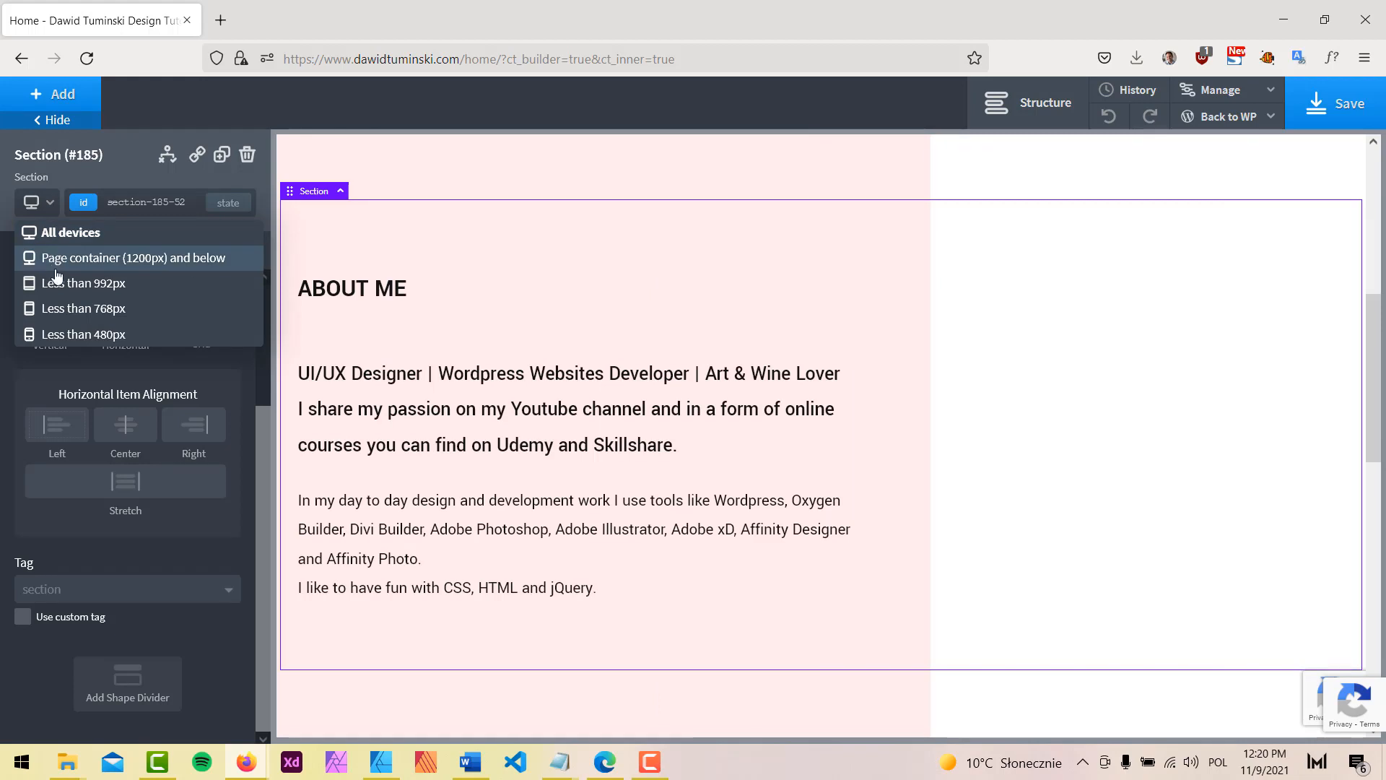
pyautogui.click(58, 282)
pyautogui.click(44, 203)
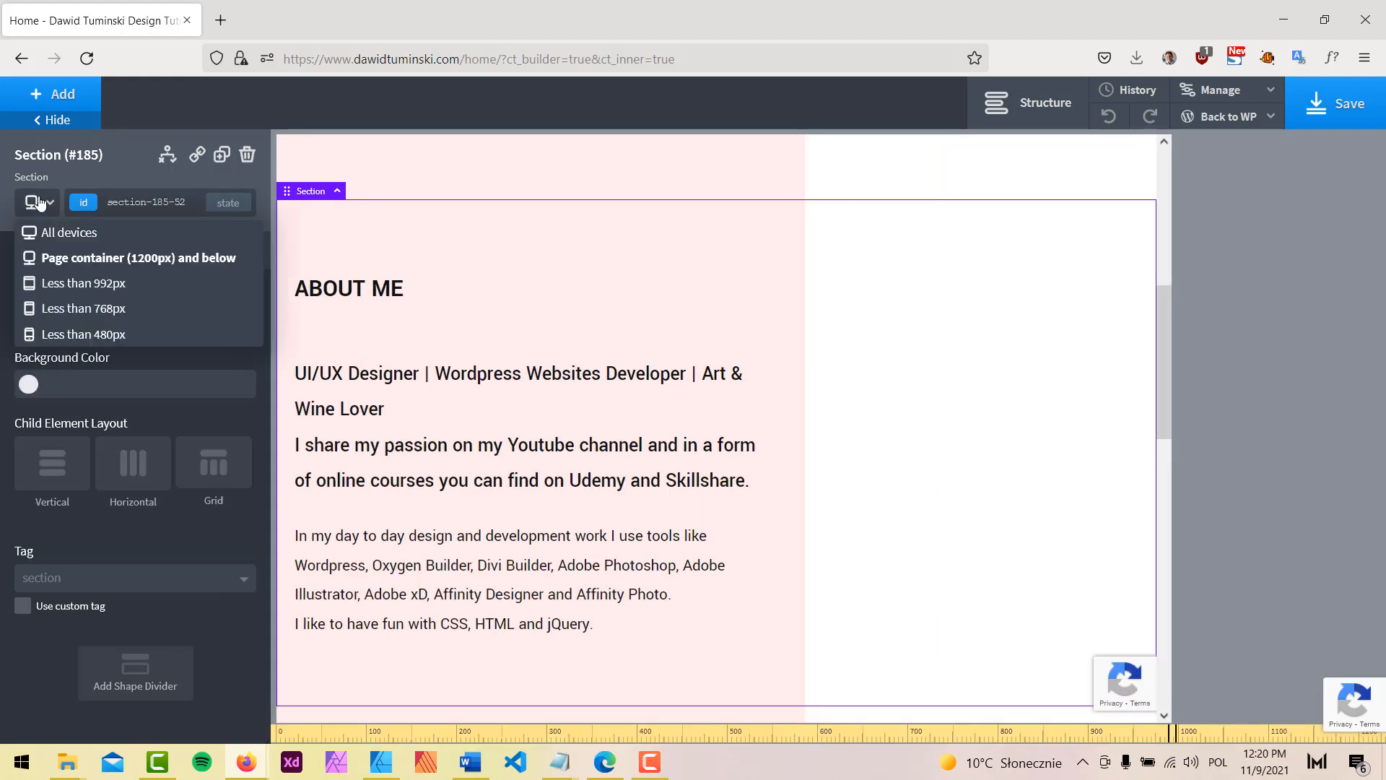
pyautogui.click(70, 291)
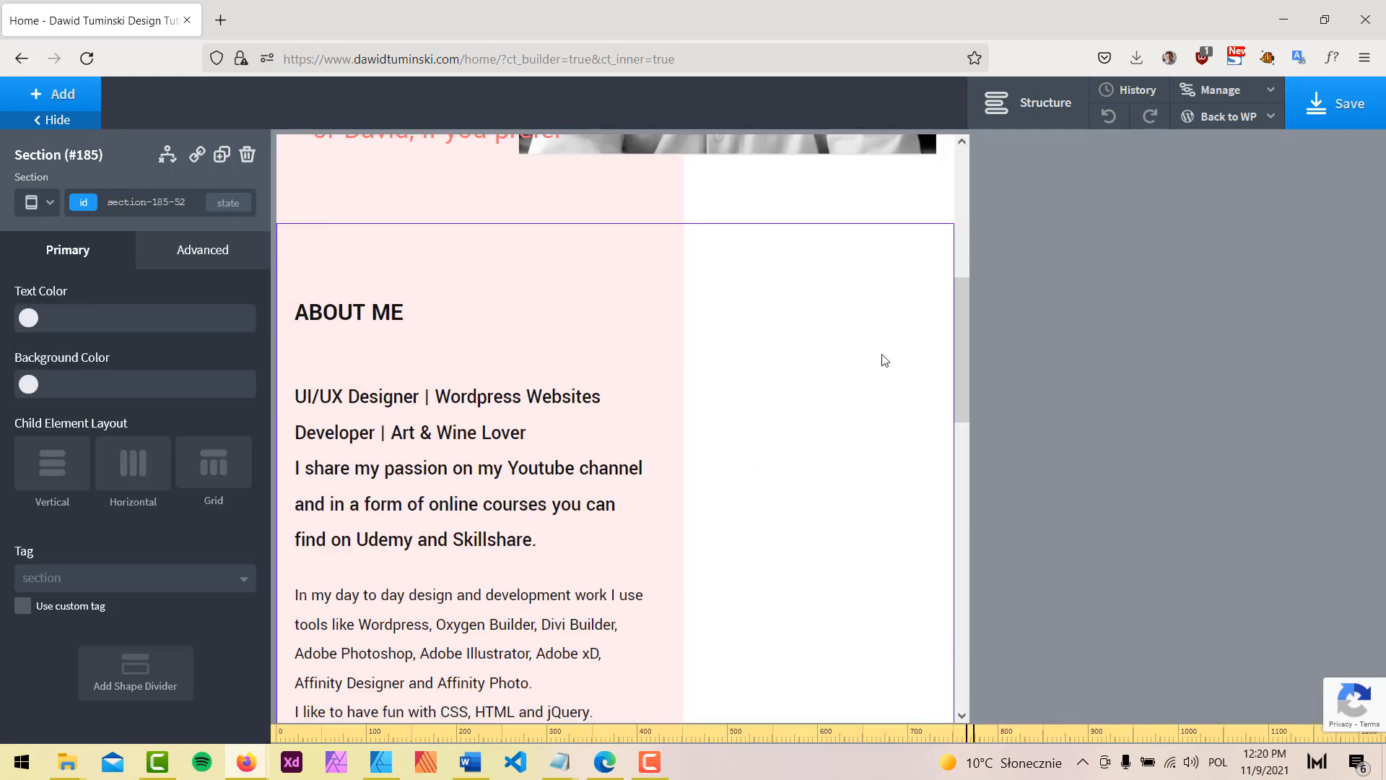
pyautogui.scroll(-3, 882, 359)
pyautogui.scroll(2, 649, 342)
pyautogui.click(39, 203)
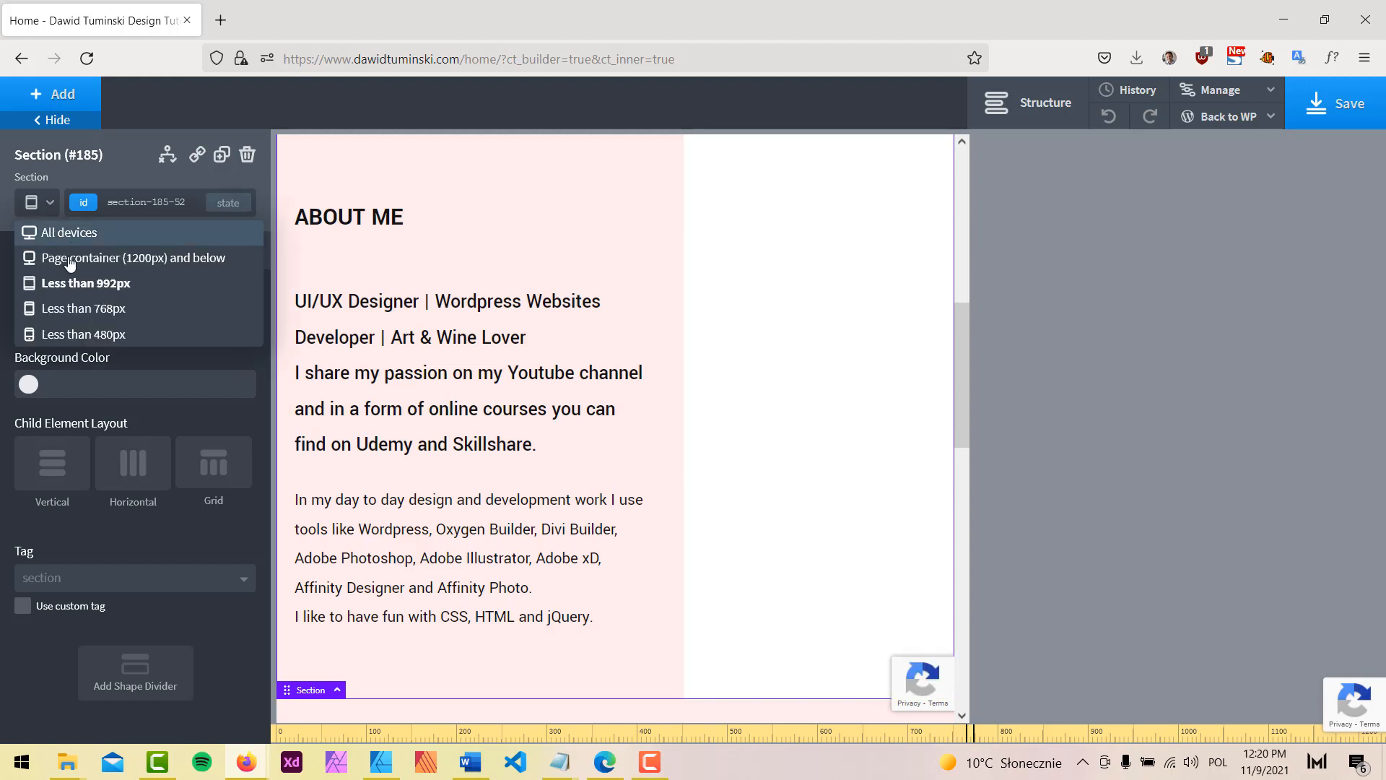
# Step: At the less than 768px breakpoint, set the width of the div holding both About Me texts to 100%
pyautogui.click(87, 312)
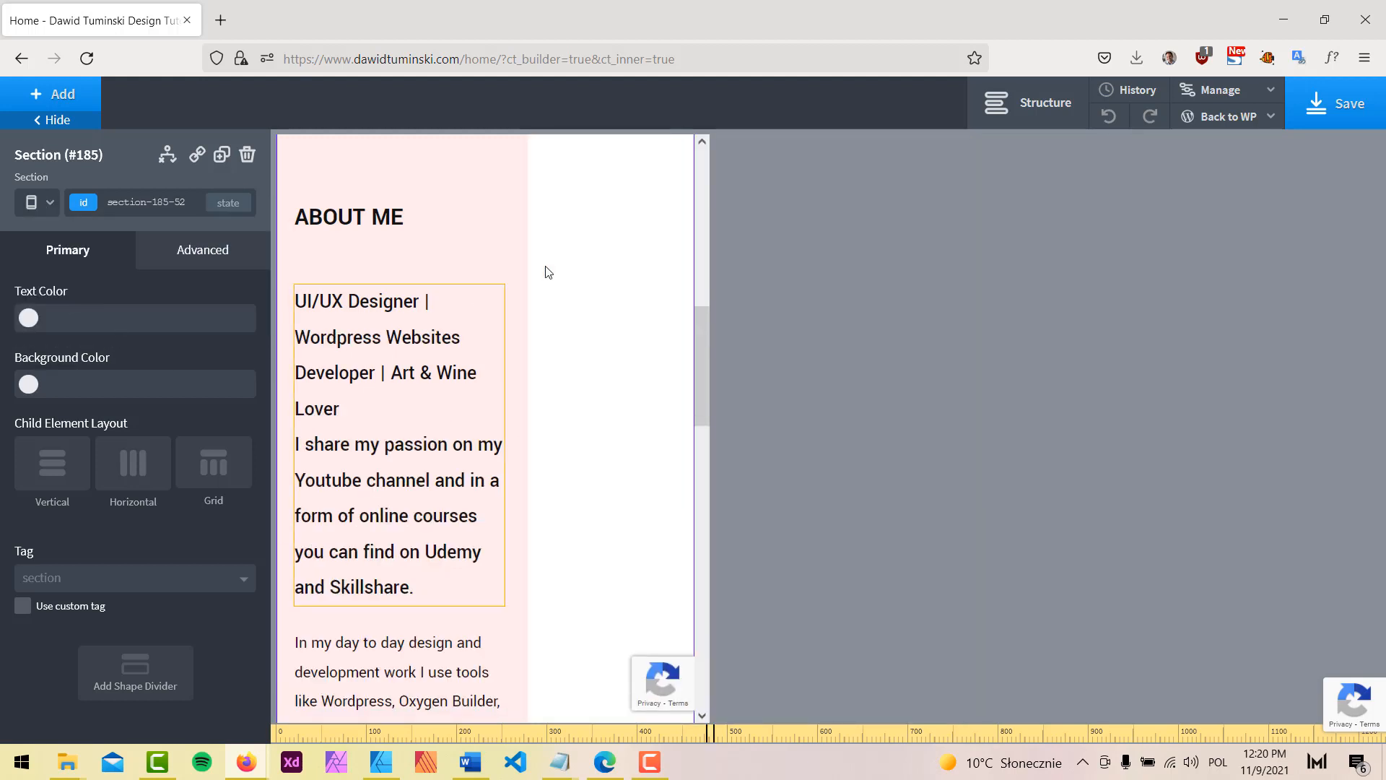
pyautogui.scroll(2, 609, 298)
pyautogui.scroll(2, 609, 299)
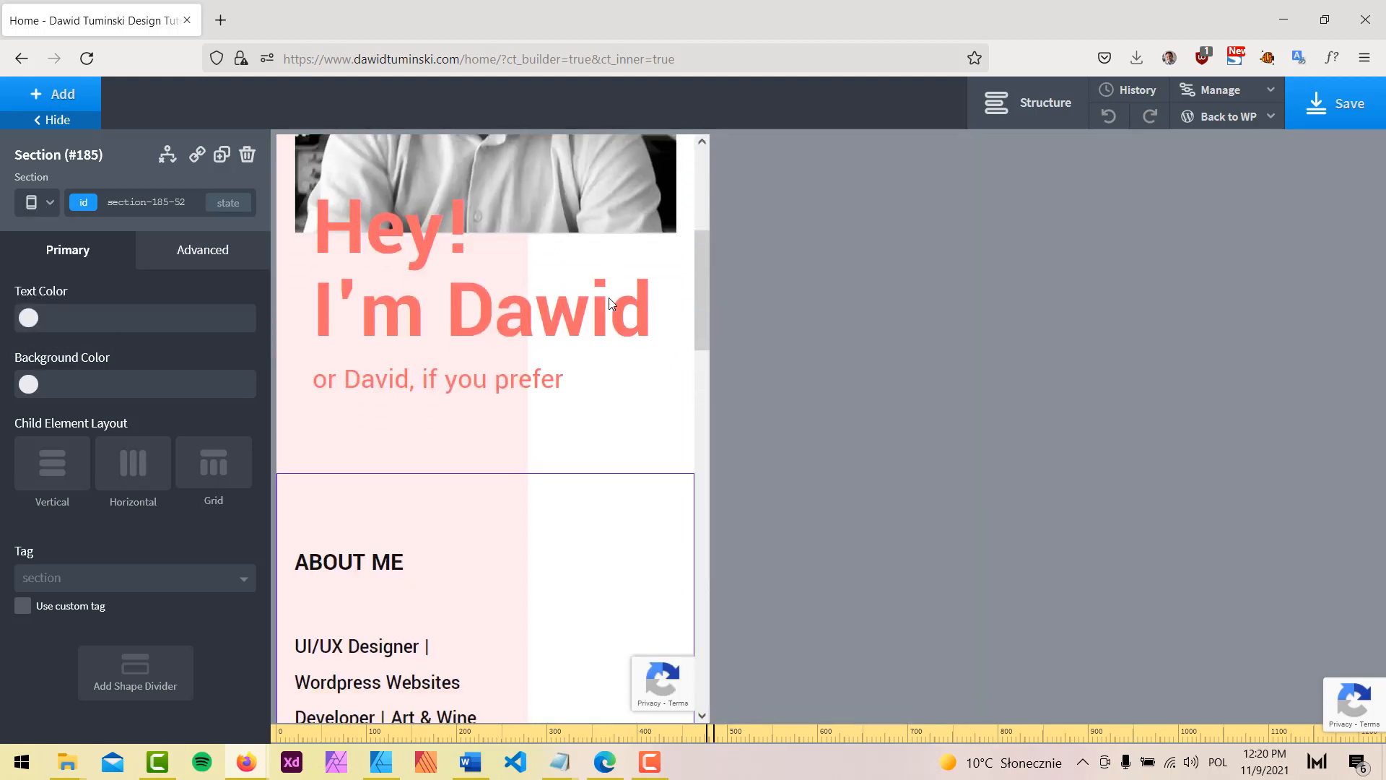
pyautogui.scroll(-3, 610, 302)
pyautogui.scroll(-3, 611, 302)
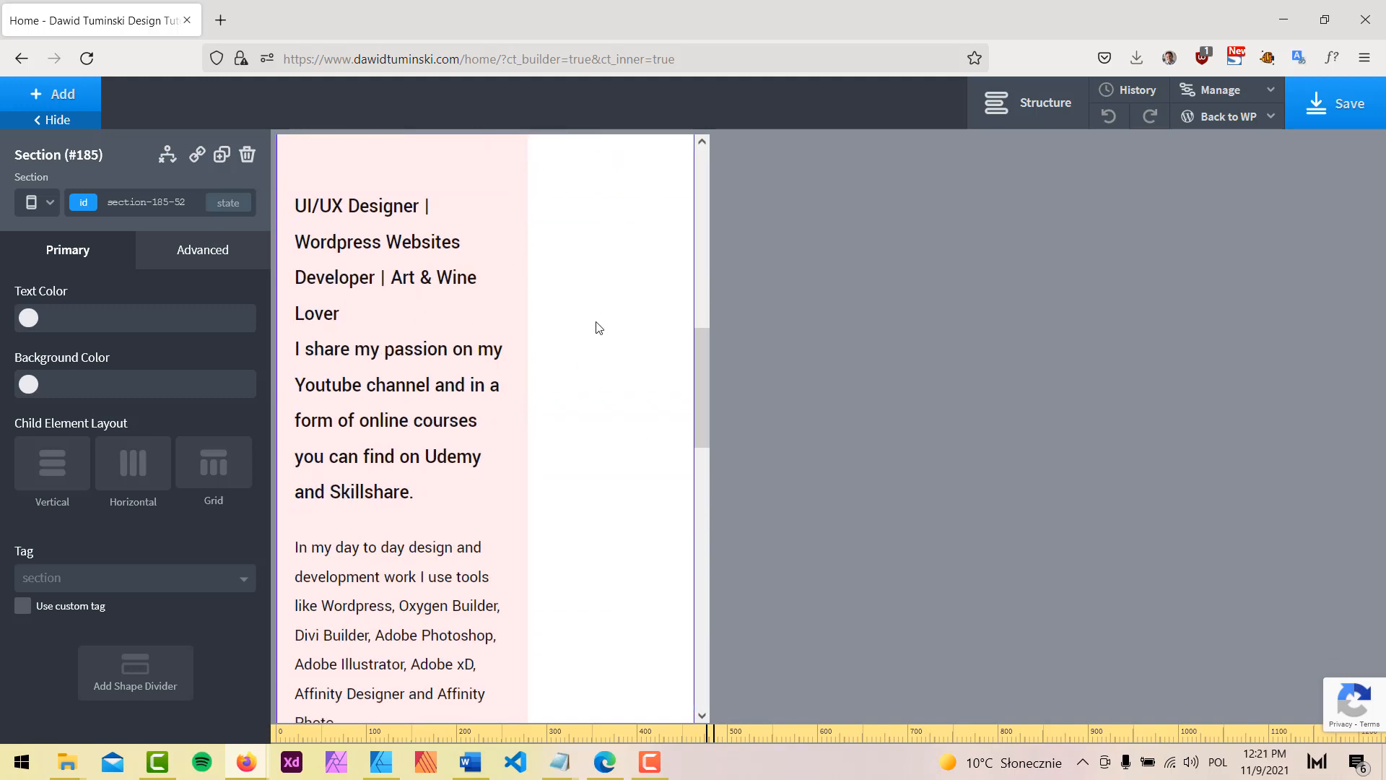
pyautogui.scroll(2, 600, 327)
pyautogui.click(482, 303)
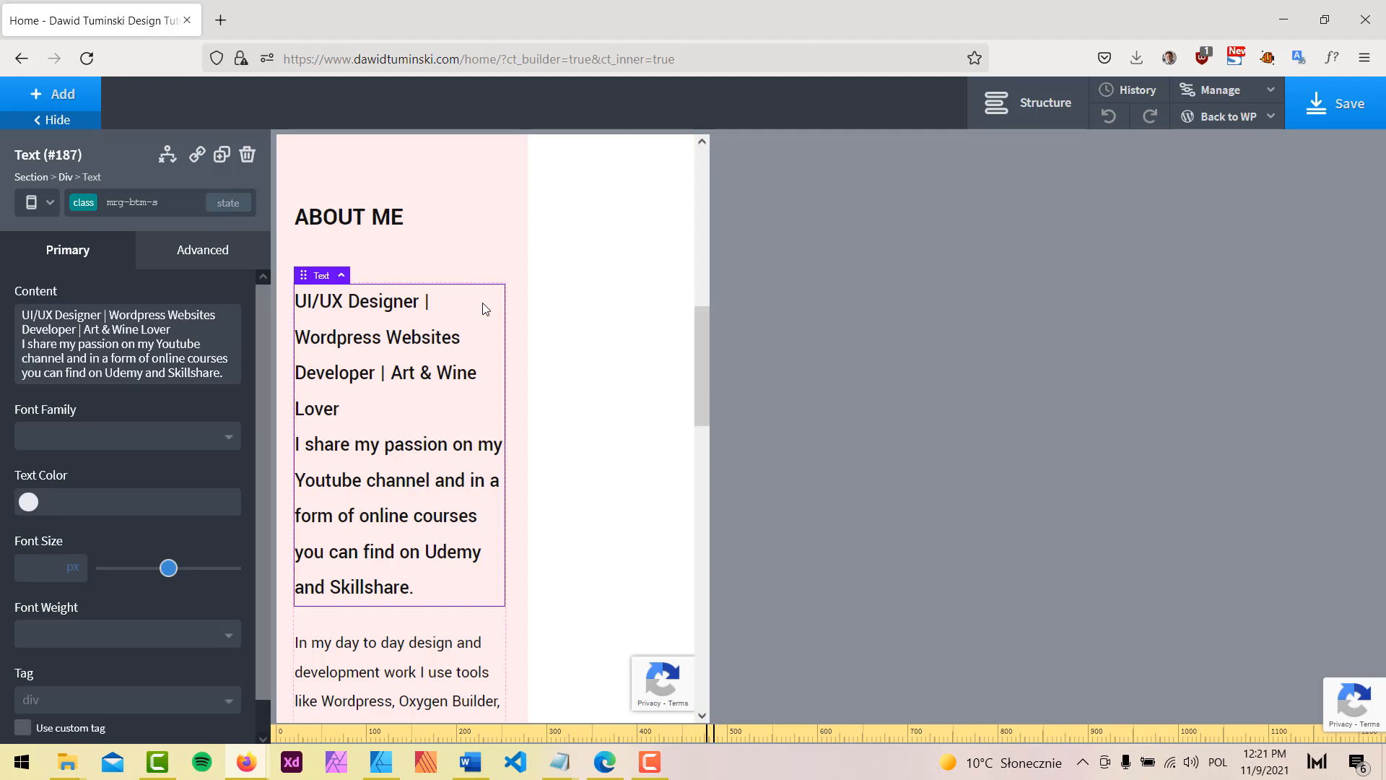
pyautogui.click(1086, 103)
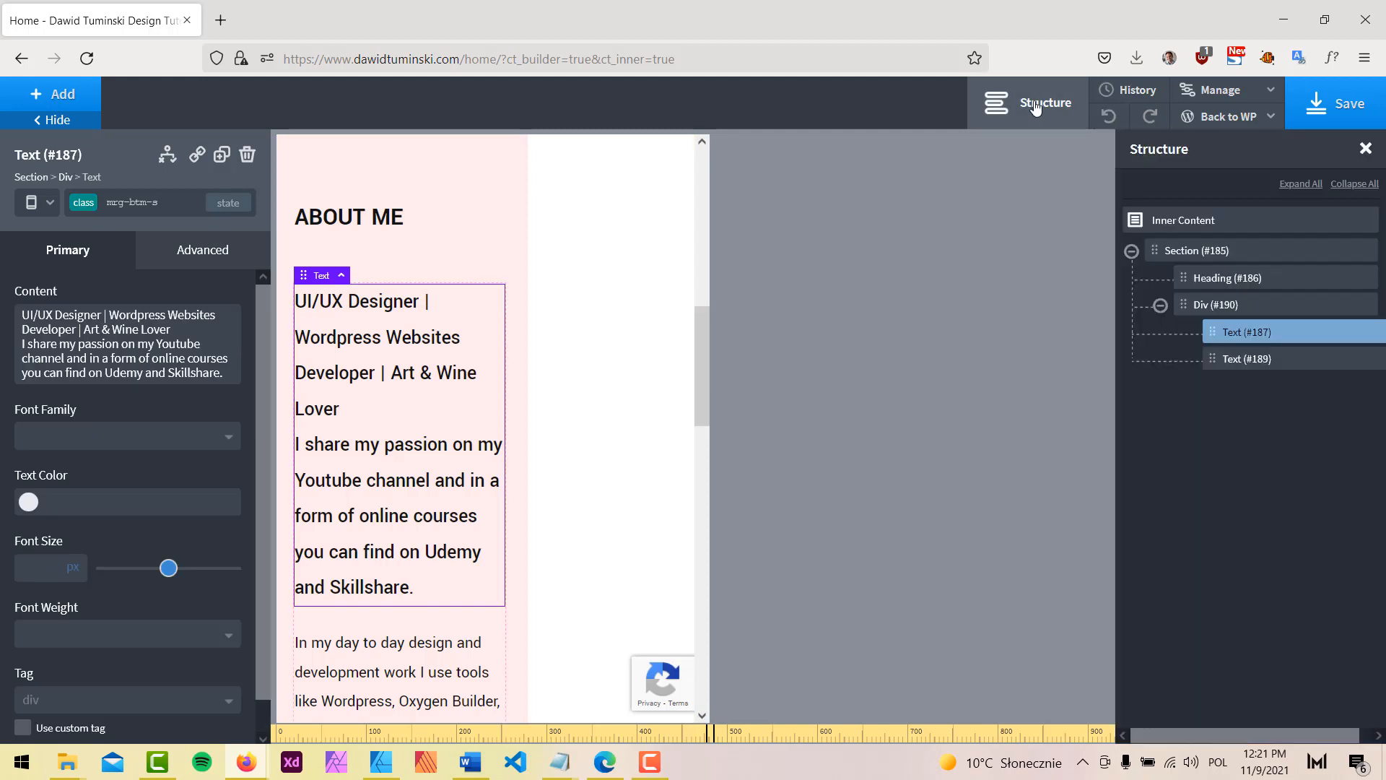
pyautogui.click(1176, 309)
pyautogui.click(111, 444)
pyautogui.write('100')
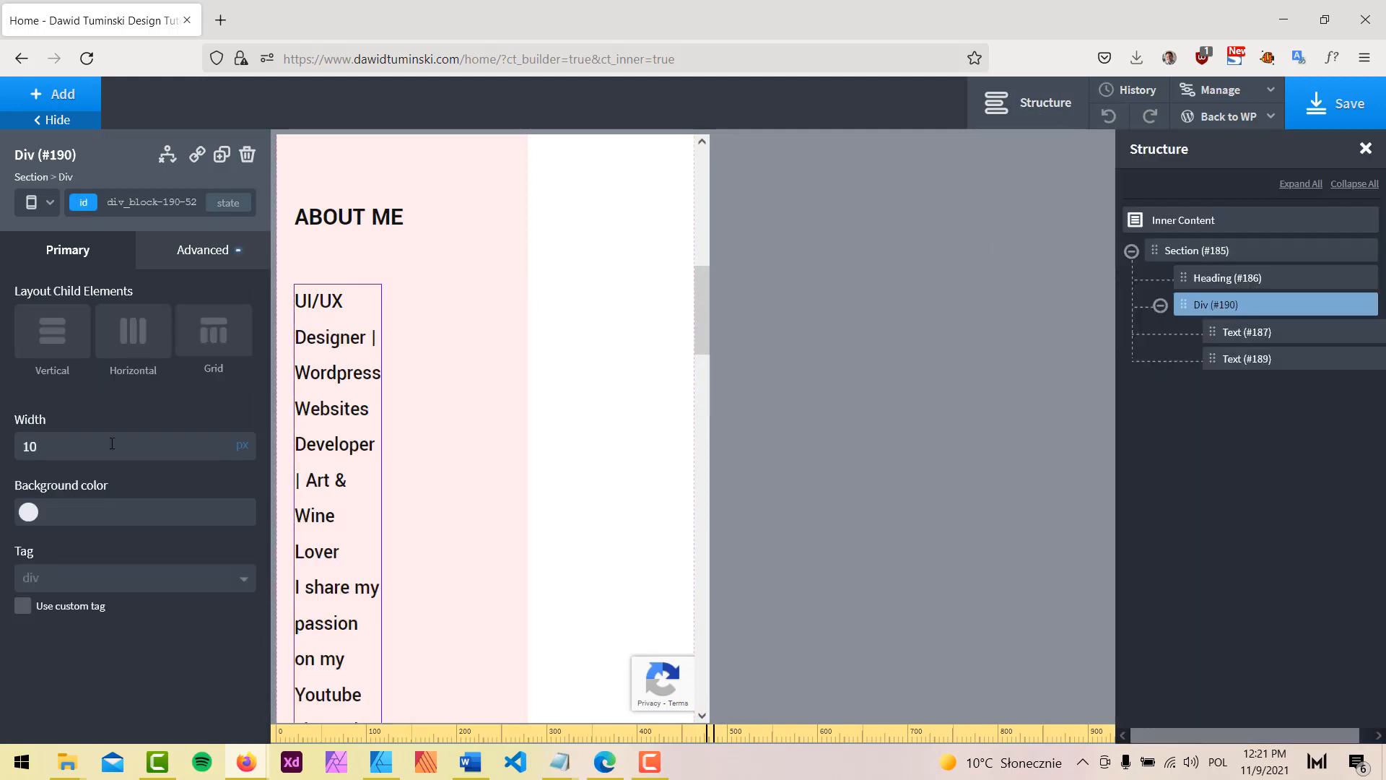
pyautogui.click(242, 446)
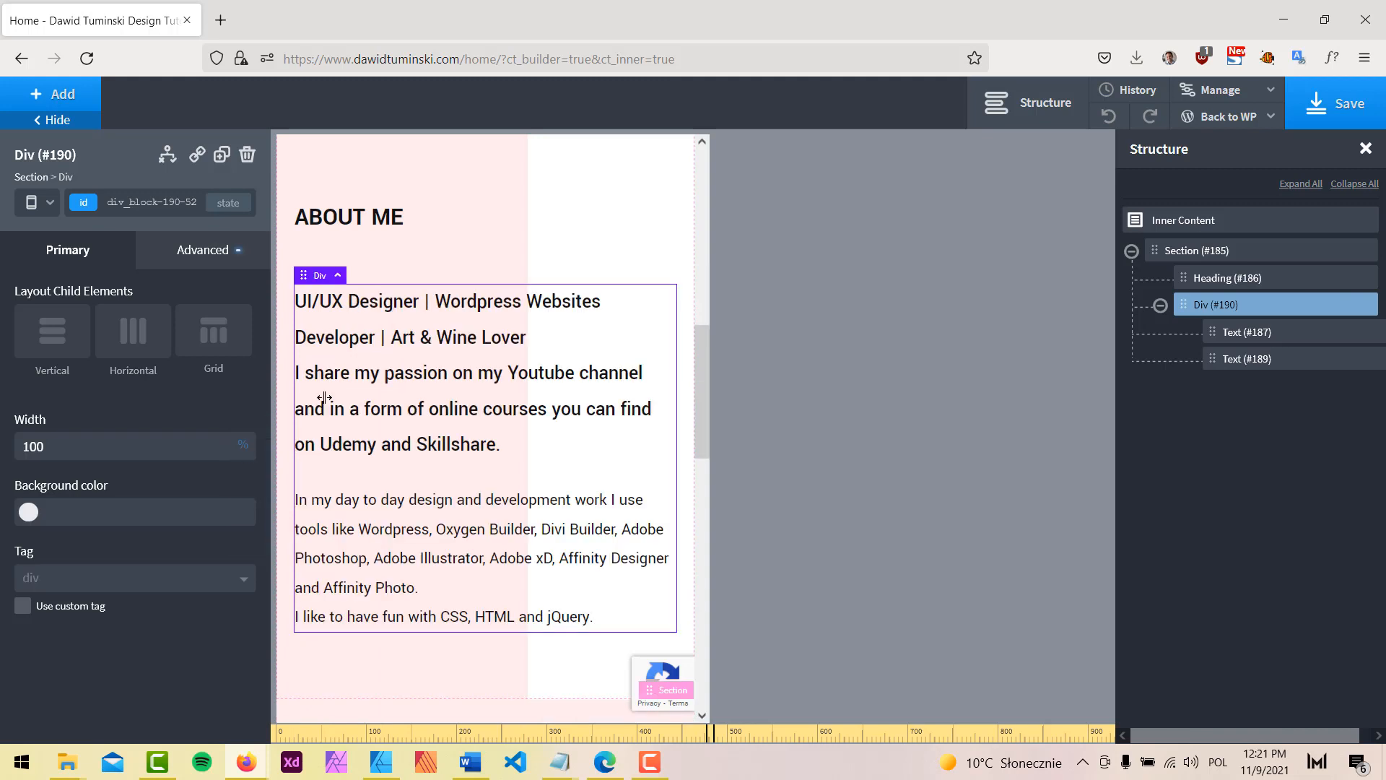
# Step: Review the About Me section at the current breakpoint and at less than 480px
pyautogui.click(652, 294)
pyautogui.scroll(3, 651, 300)
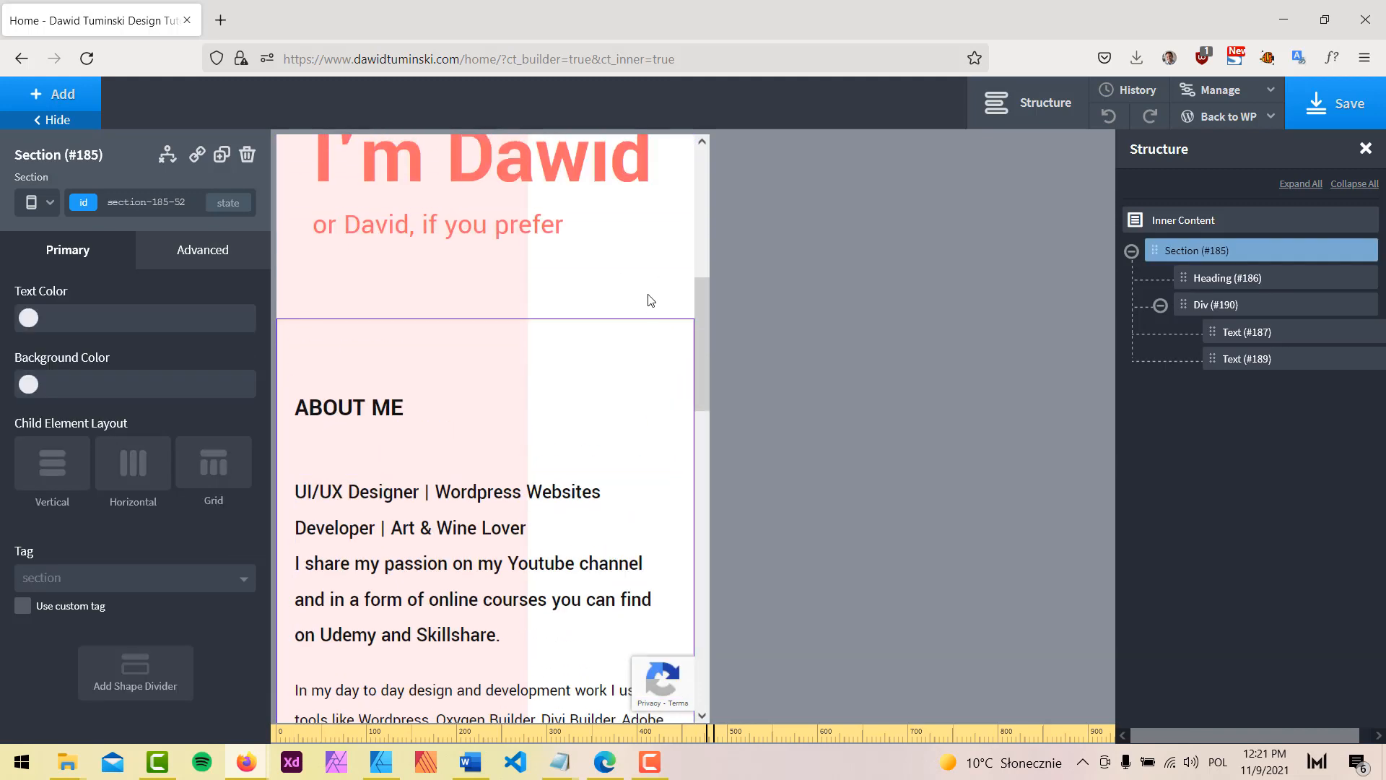
pyautogui.scroll(-5, 652, 300)
pyautogui.click(31, 202)
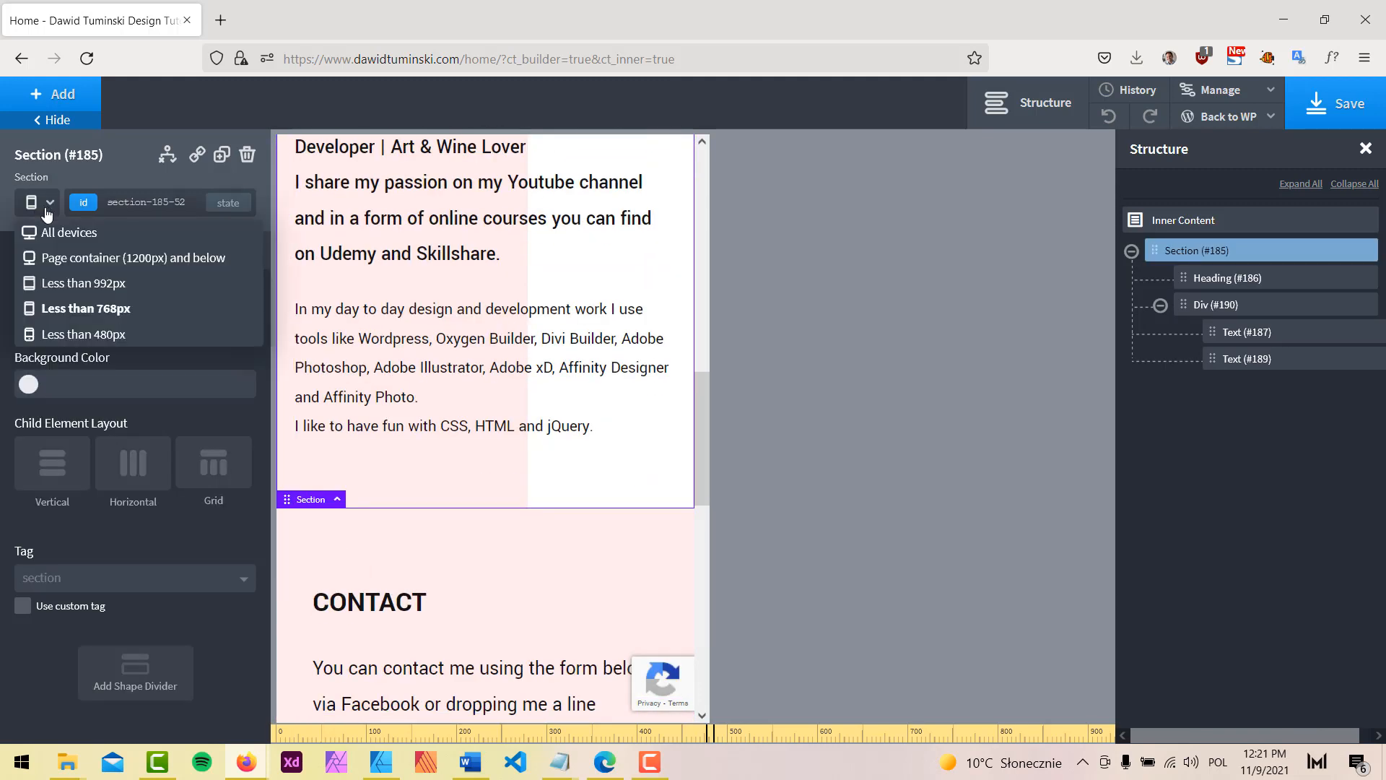
pyautogui.click(77, 331)
pyautogui.scroll(3, 462, 304)
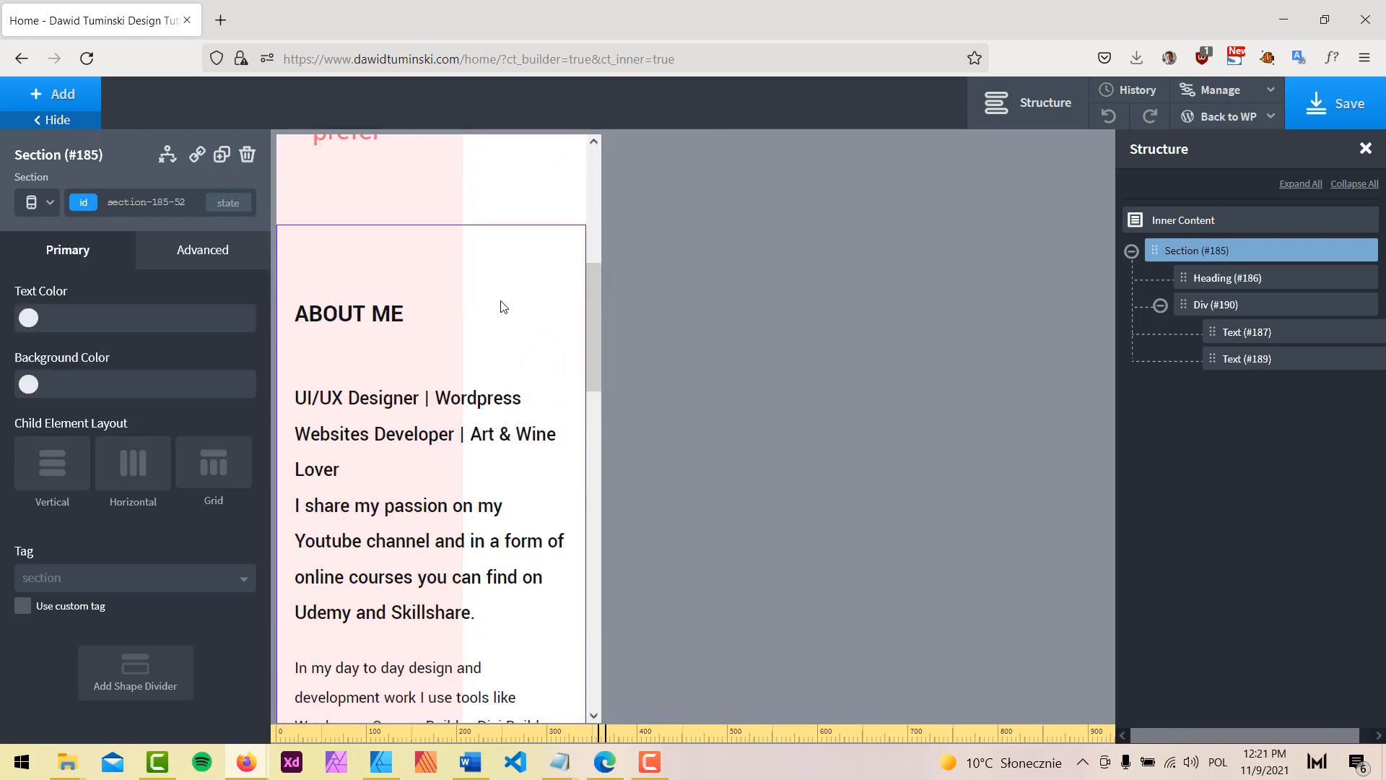
pyautogui.scroll(-1, 498, 306)
# Step: At the less than 768px breakpoint, set the font size of the intro text's font-m-22 class to 20 px
pyautogui.click(49, 211)
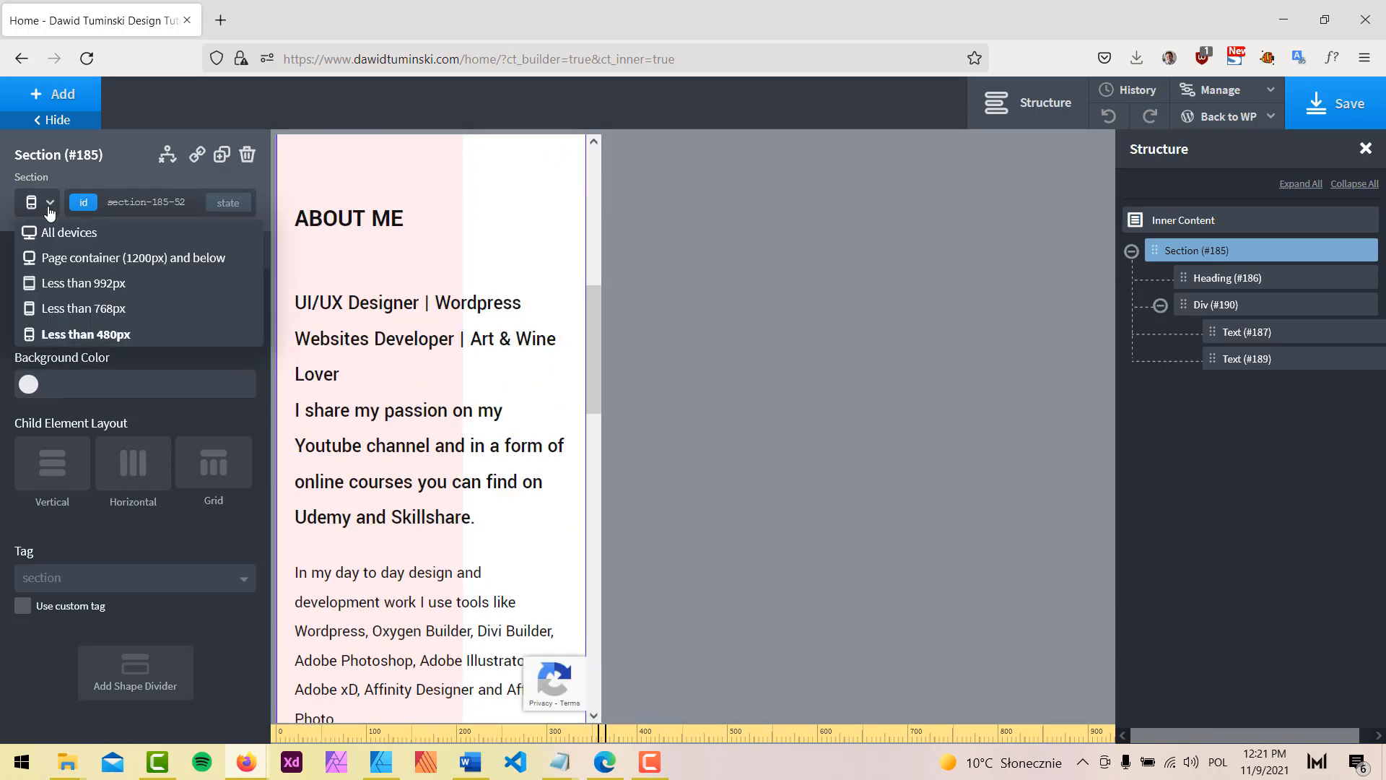
pyautogui.click(64, 307)
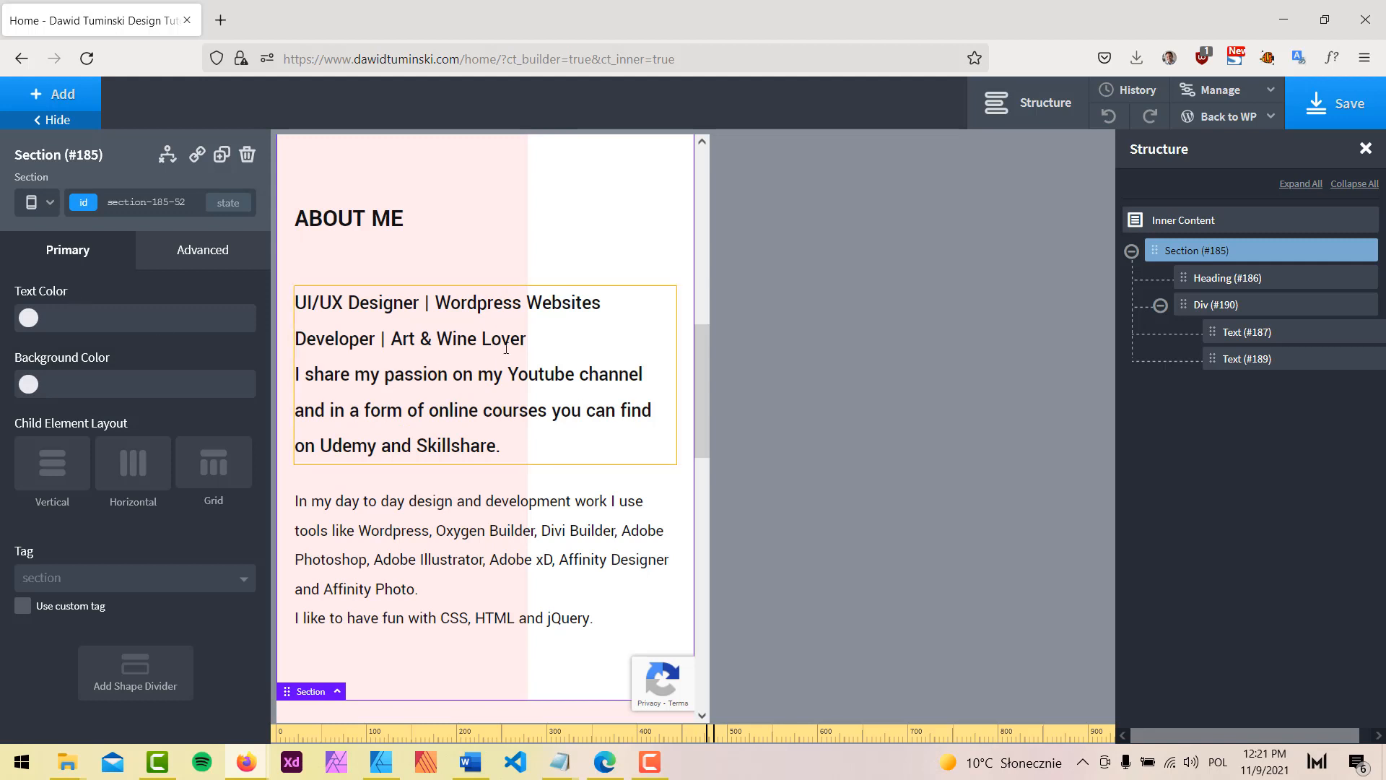
pyautogui.click(465, 306)
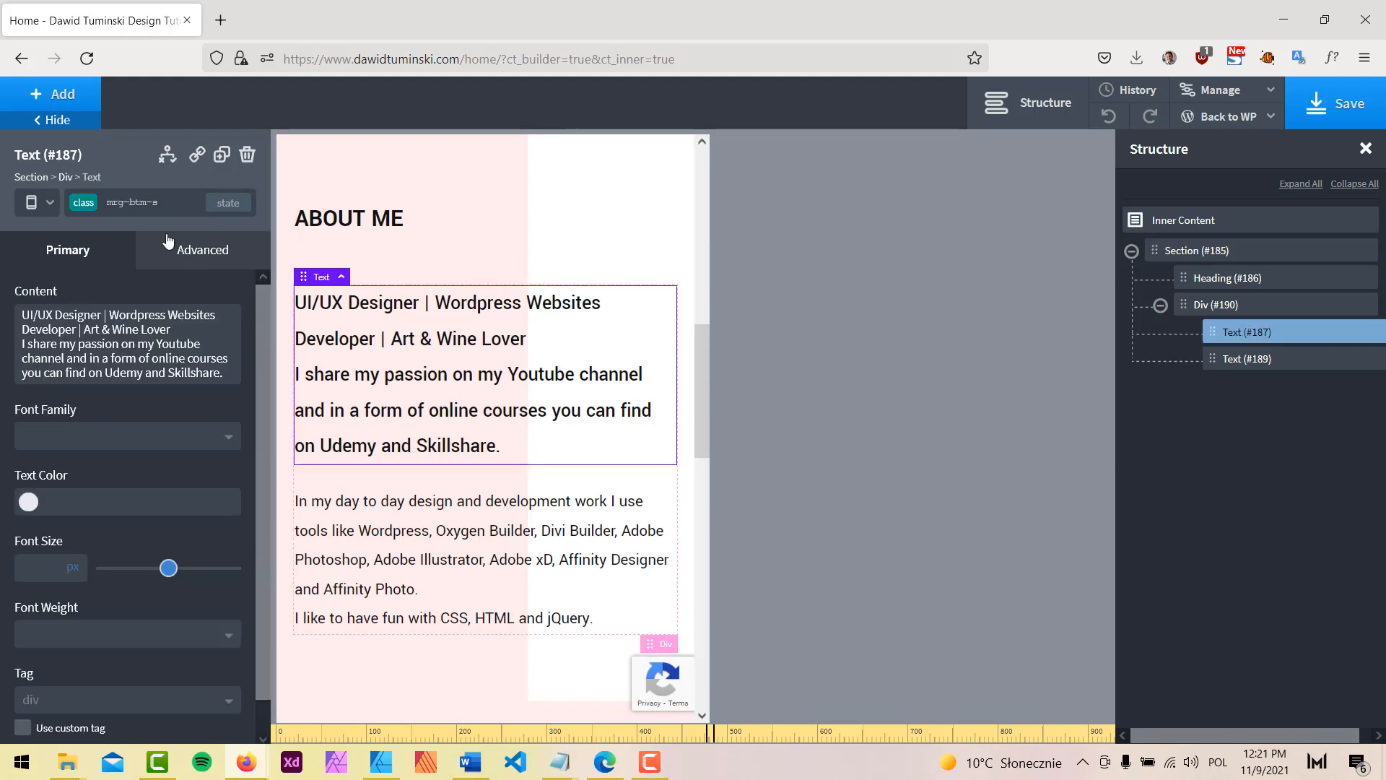
pyautogui.click(104, 207)
pyautogui.click(69, 305)
pyautogui.write('20')
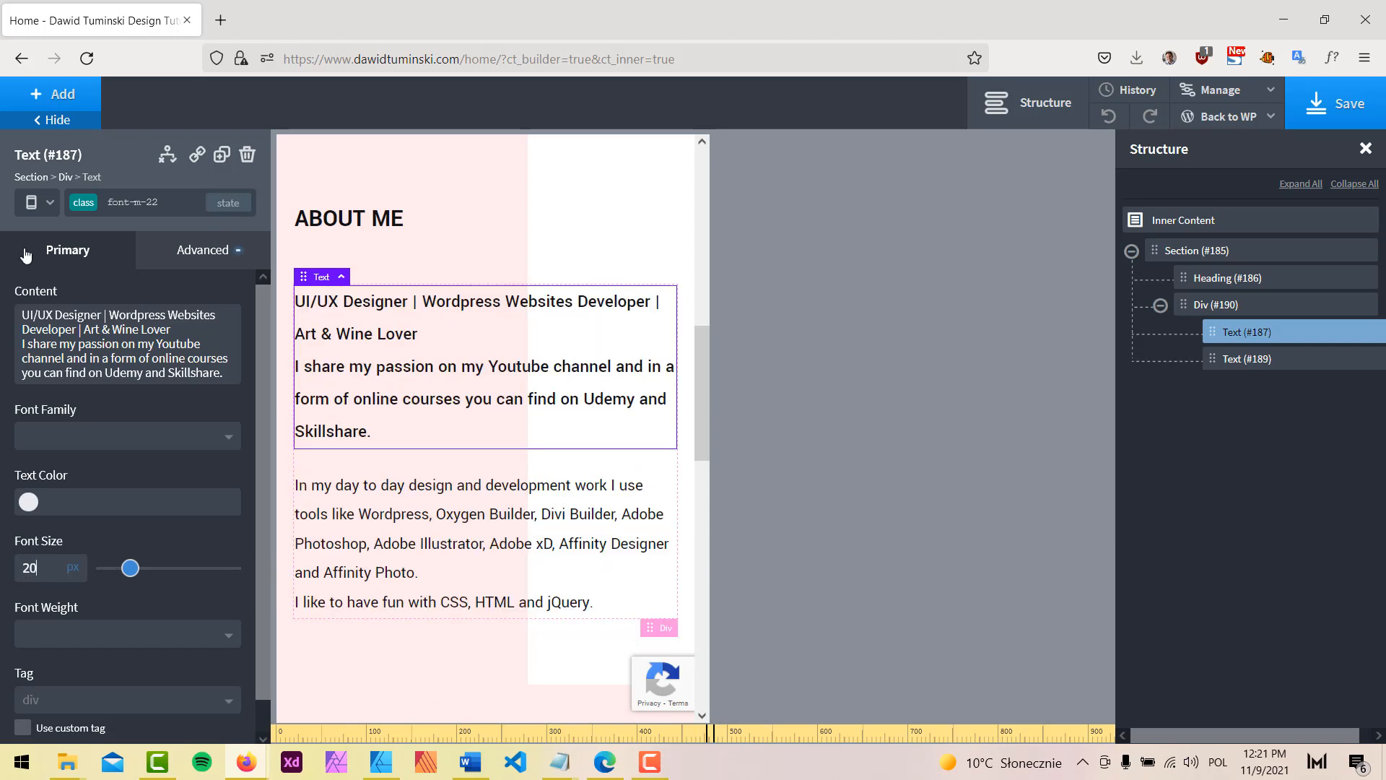
# Step: Check the About Me section at less than 480px and on all devices, and switch to the Affinity Designer mockup for comparison
pyautogui.click(51, 206)
pyautogui.click(61, 339)
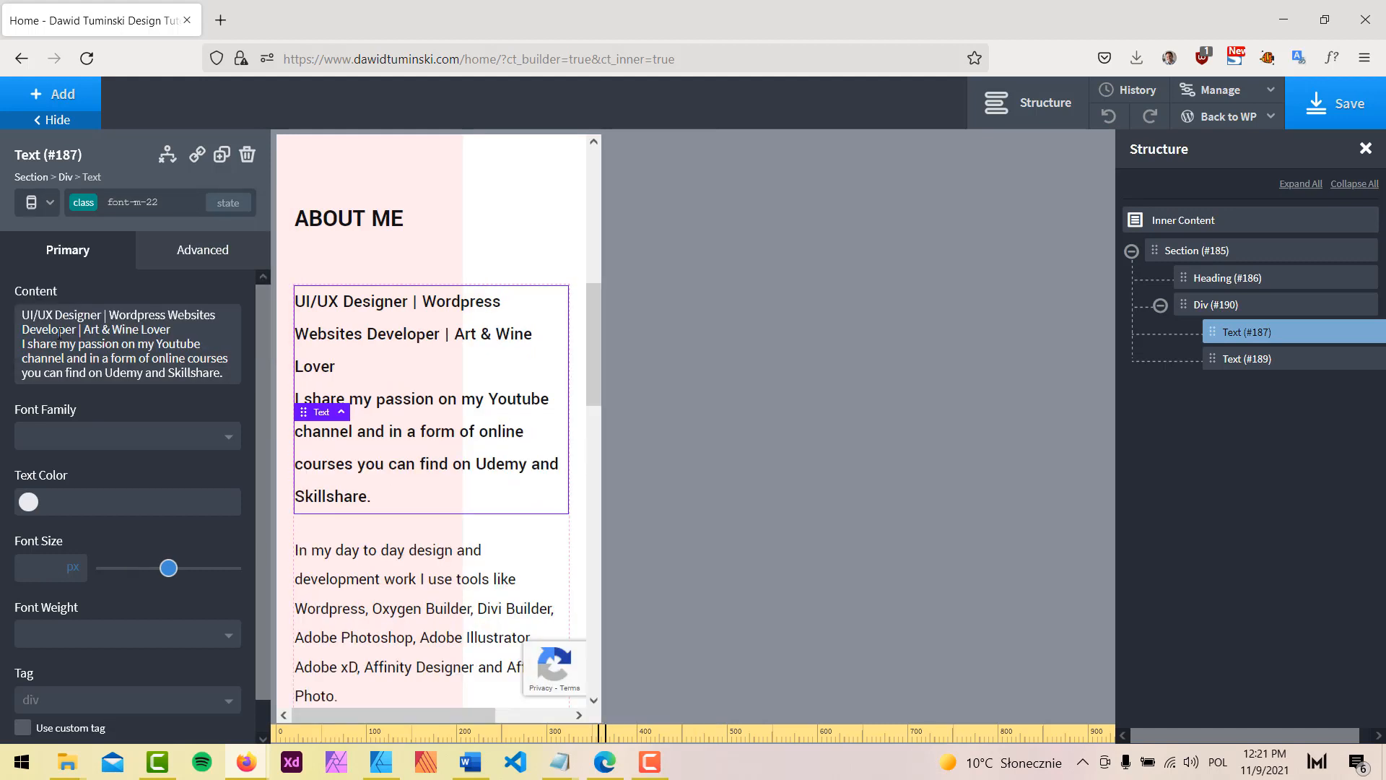
pyautogui.scroll(-4, 415, 468)
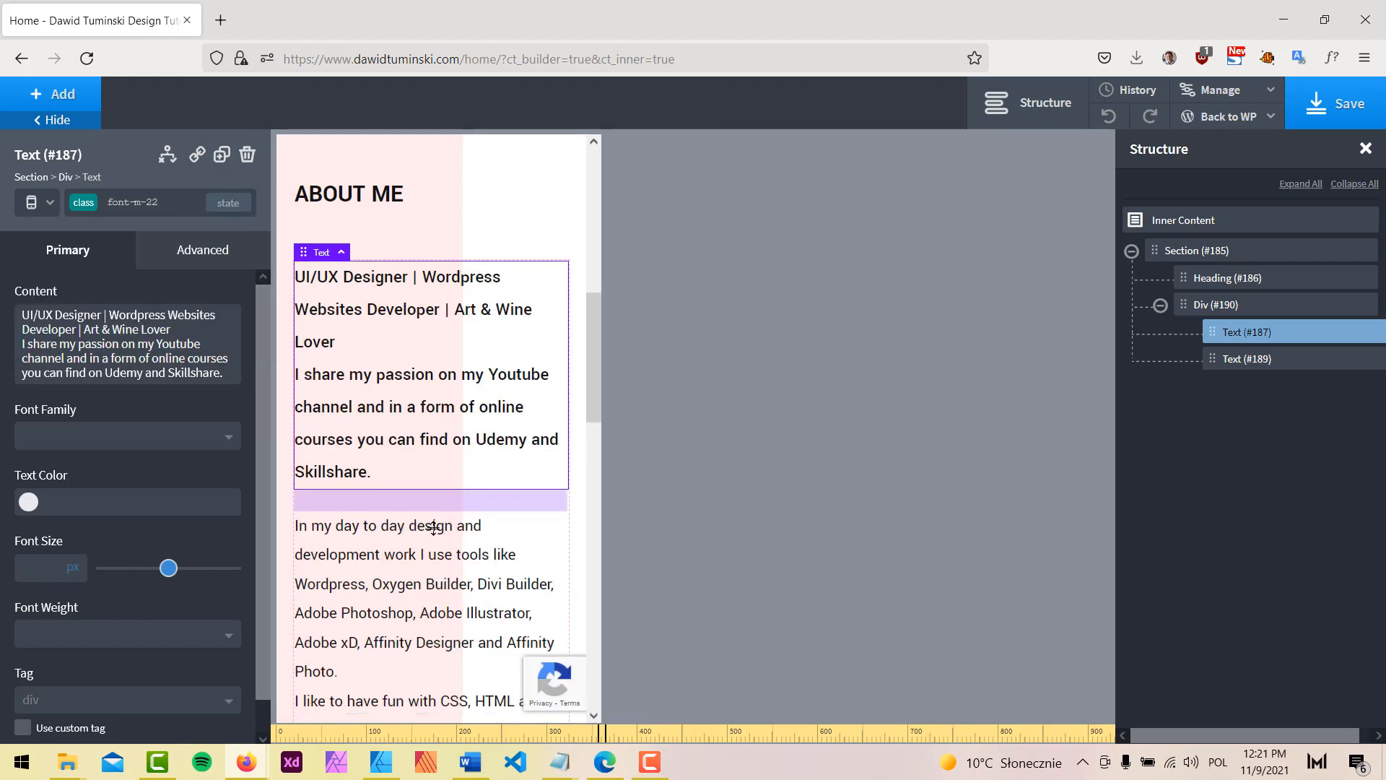
pyautogui.scroll(3, 444, 433)
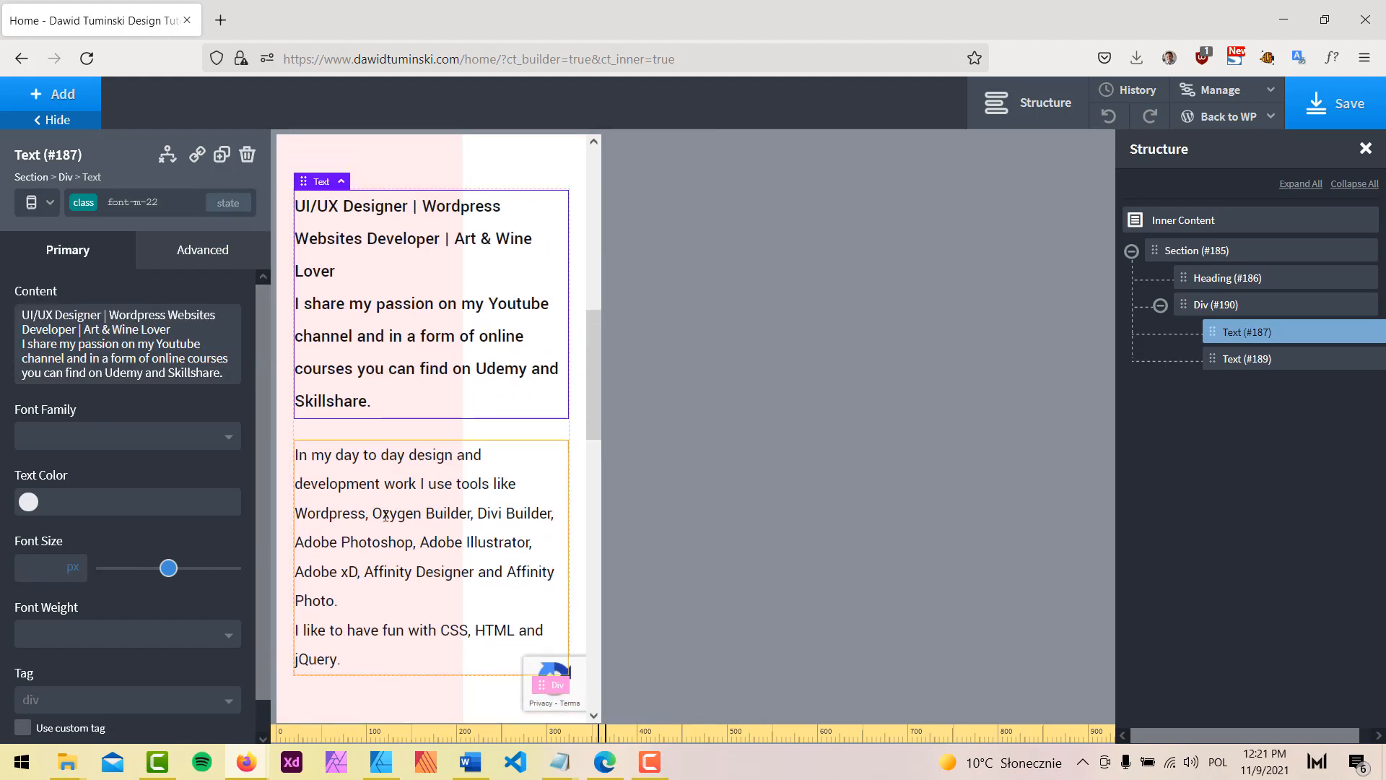
pyautogui.scroll(1, 411, 548)
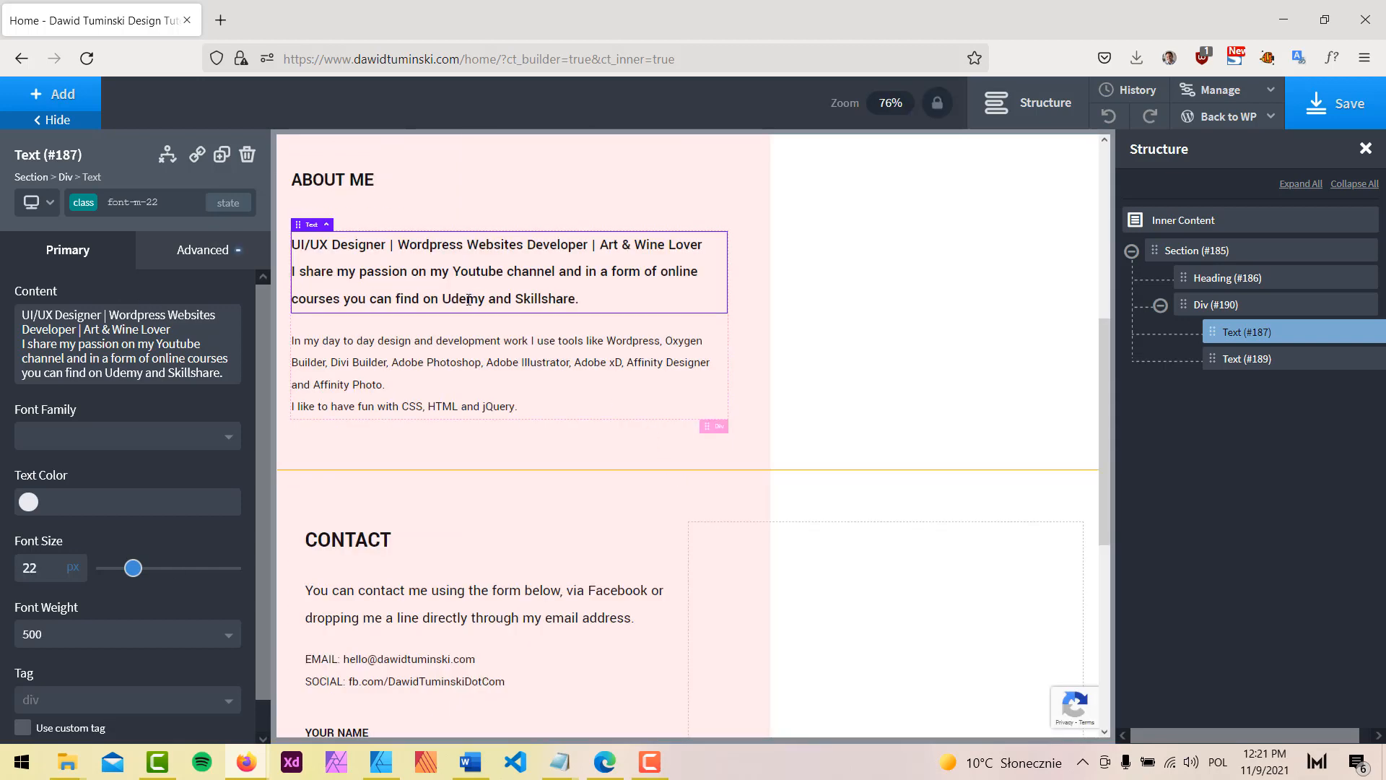
pyautogui.click(83, 125)
pyautogui.click(1049, 109)
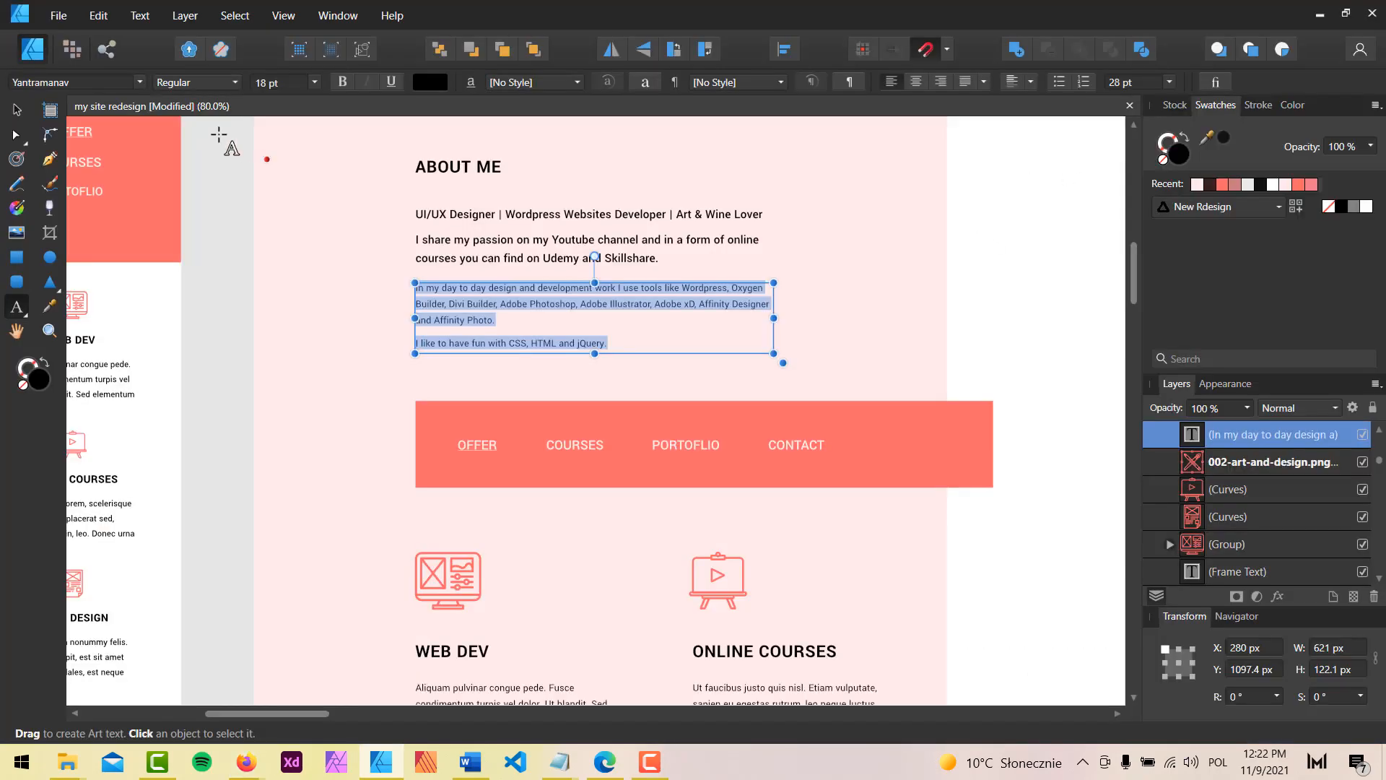
# Step: Check the size of the coral menu rectangle below About Me in the mockup and return to the page builder in the browser
pyautogui.press('Escape')
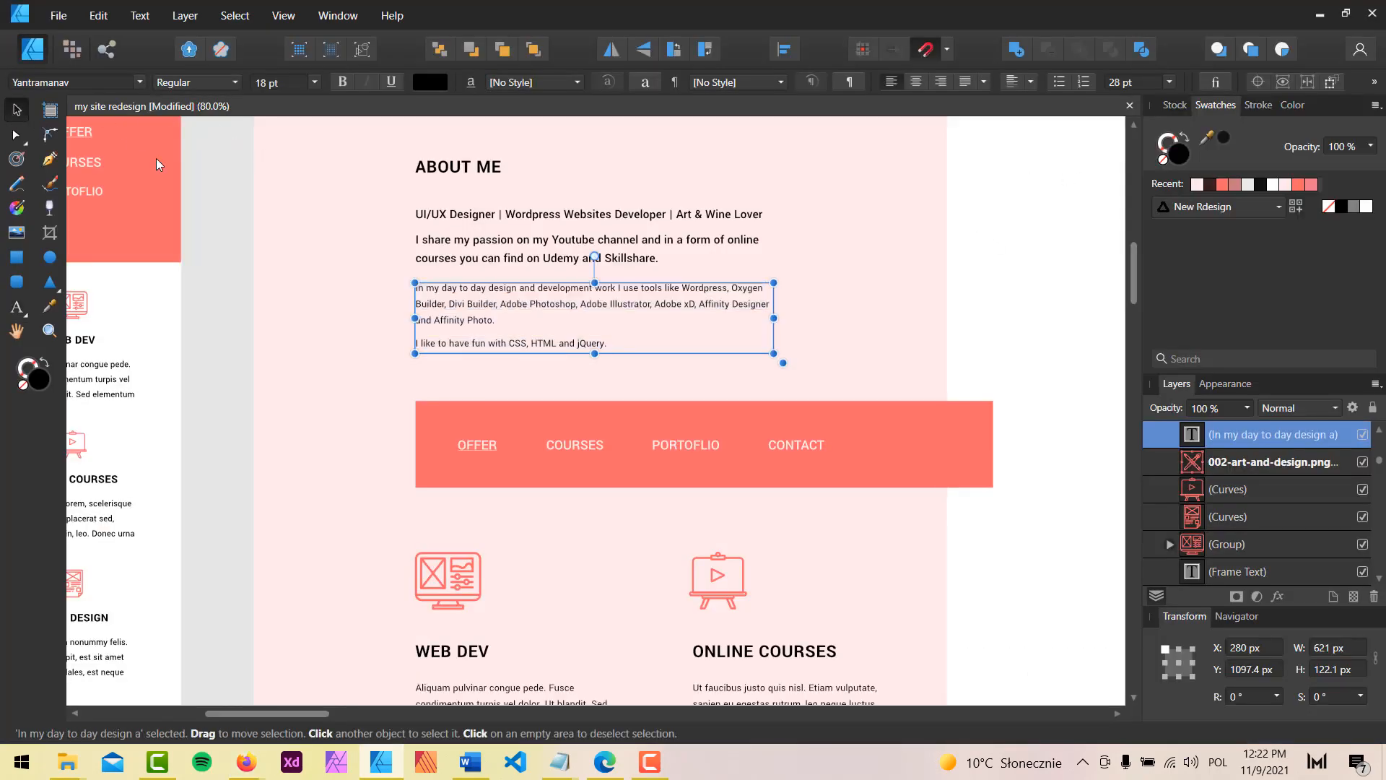
pyautogui.click(917, 434)
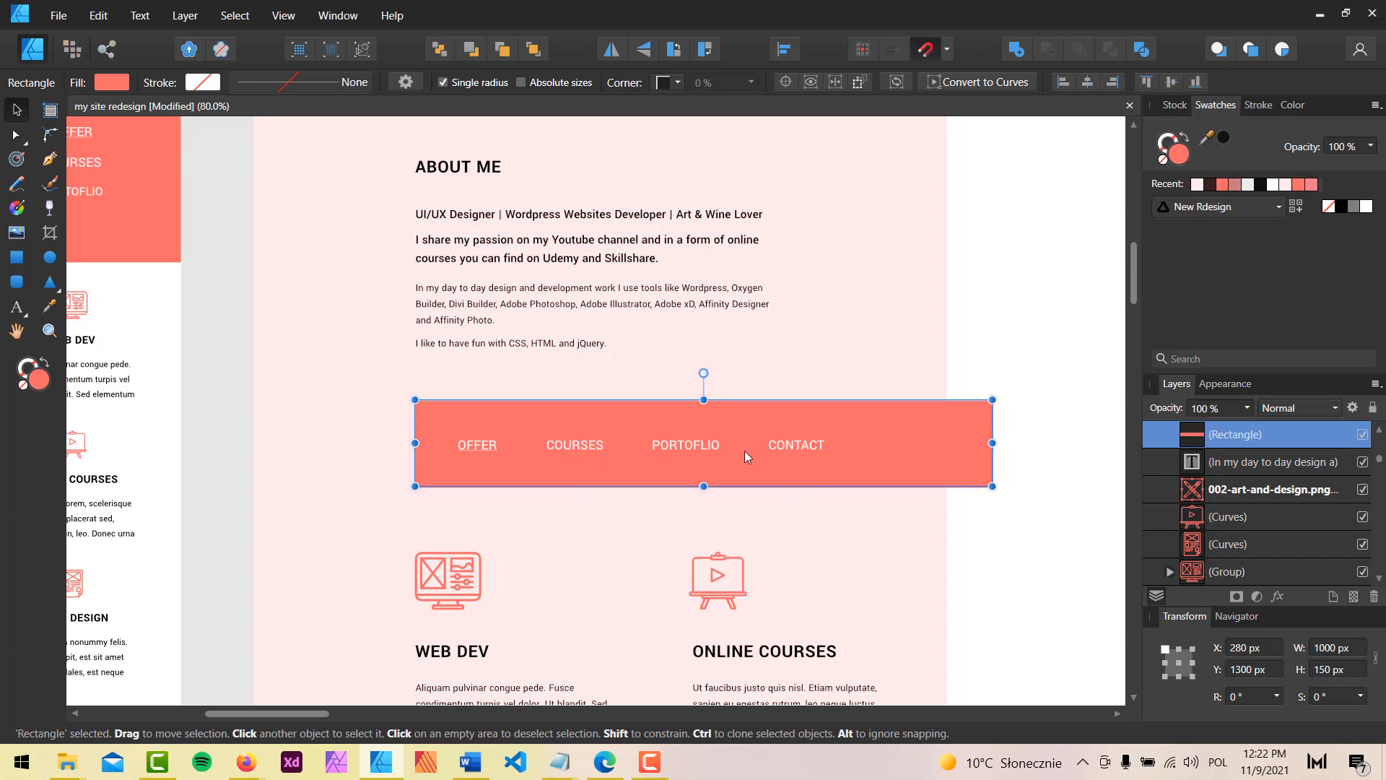
pyautogui.hotkey('alt', 'Tab')
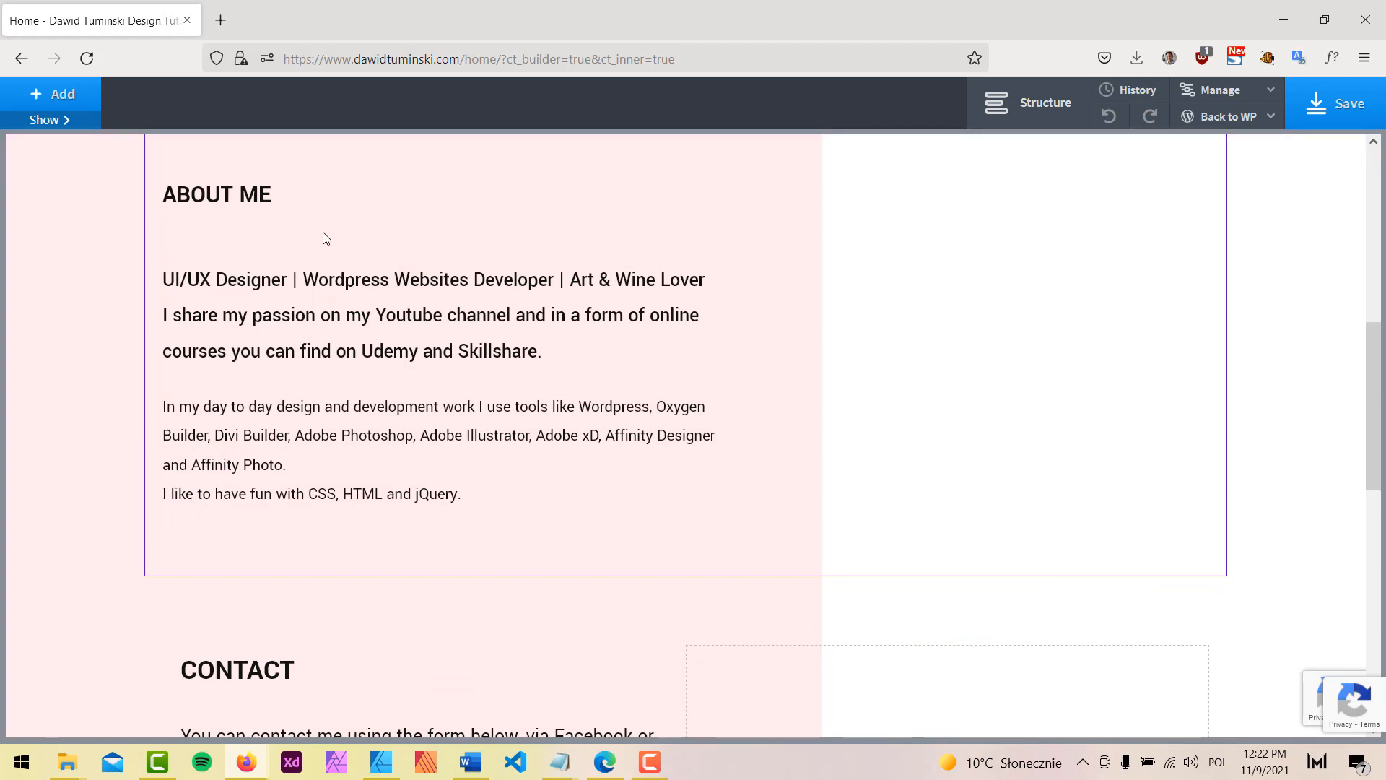
# Step: Open the list of addable components and review the coral menu bar against the page layout in the Affinity Designer mockup
pyautogui.click(54, 121)
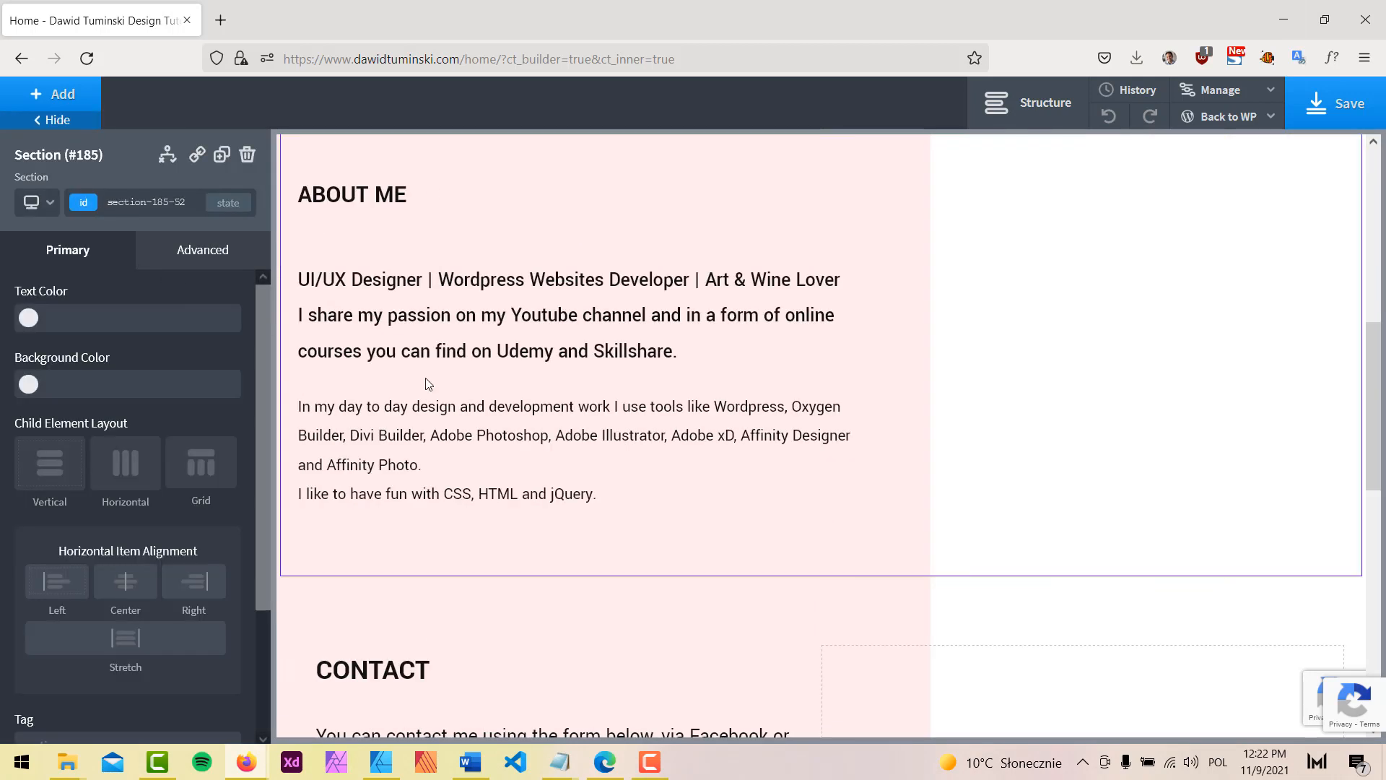
pyautogui.click(65, 97)
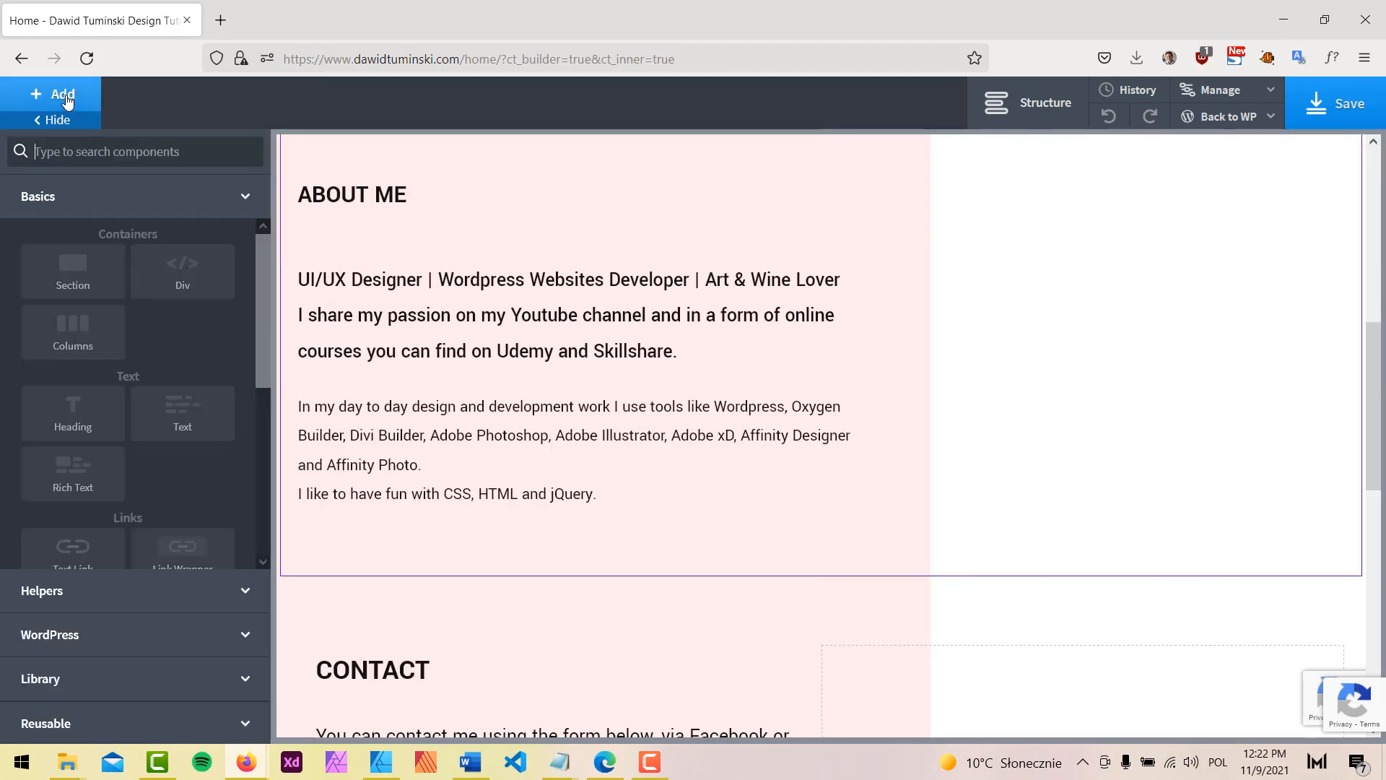
pyautogui.click(380, 762)
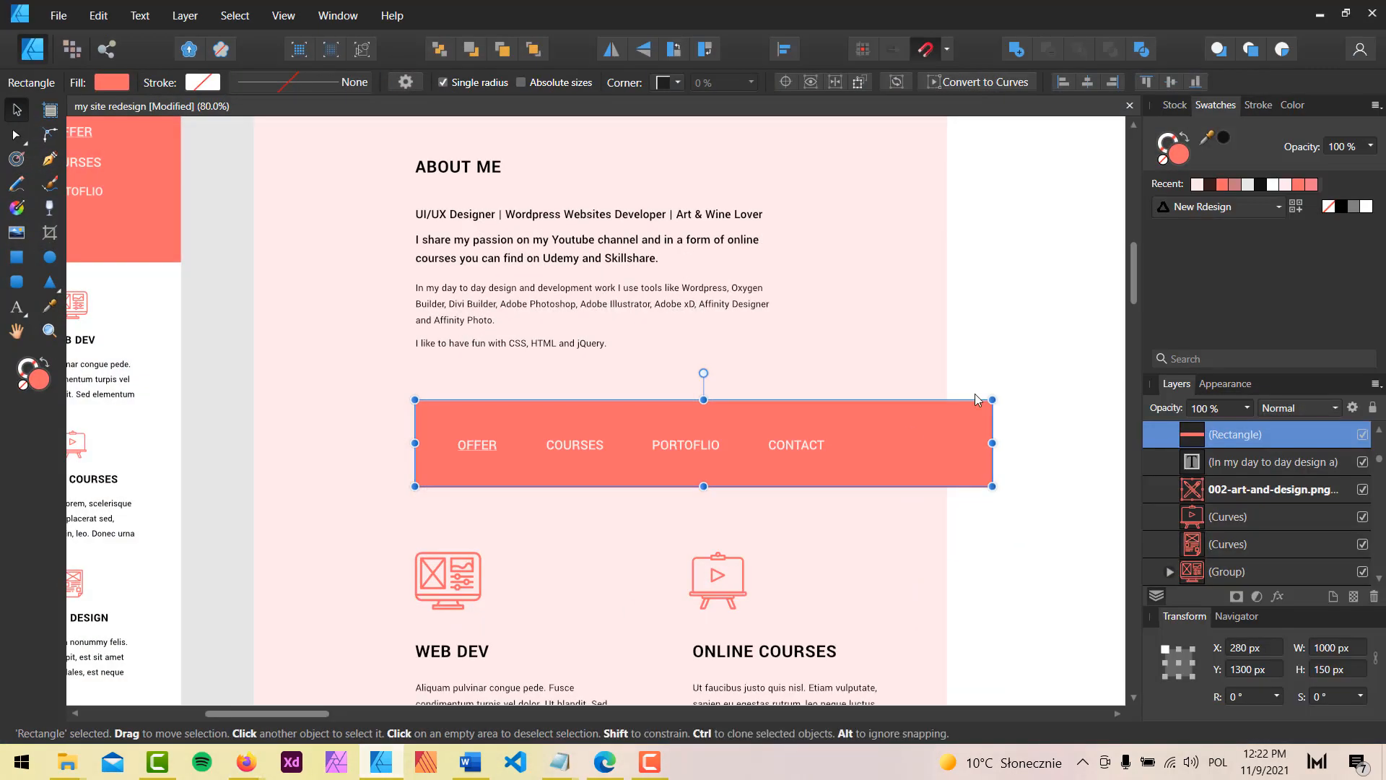
pyautogui.scroll(3, 982, 390)
pyautogui.keyDown('ctrl'); pyautogui.scroll(-2, 1000, 394); pyautogui.keyUp('ctrl')
pyautogui.press('space')
pyautogui.moveTo(1000, 338); pyautogui.dragTo(788, 306)
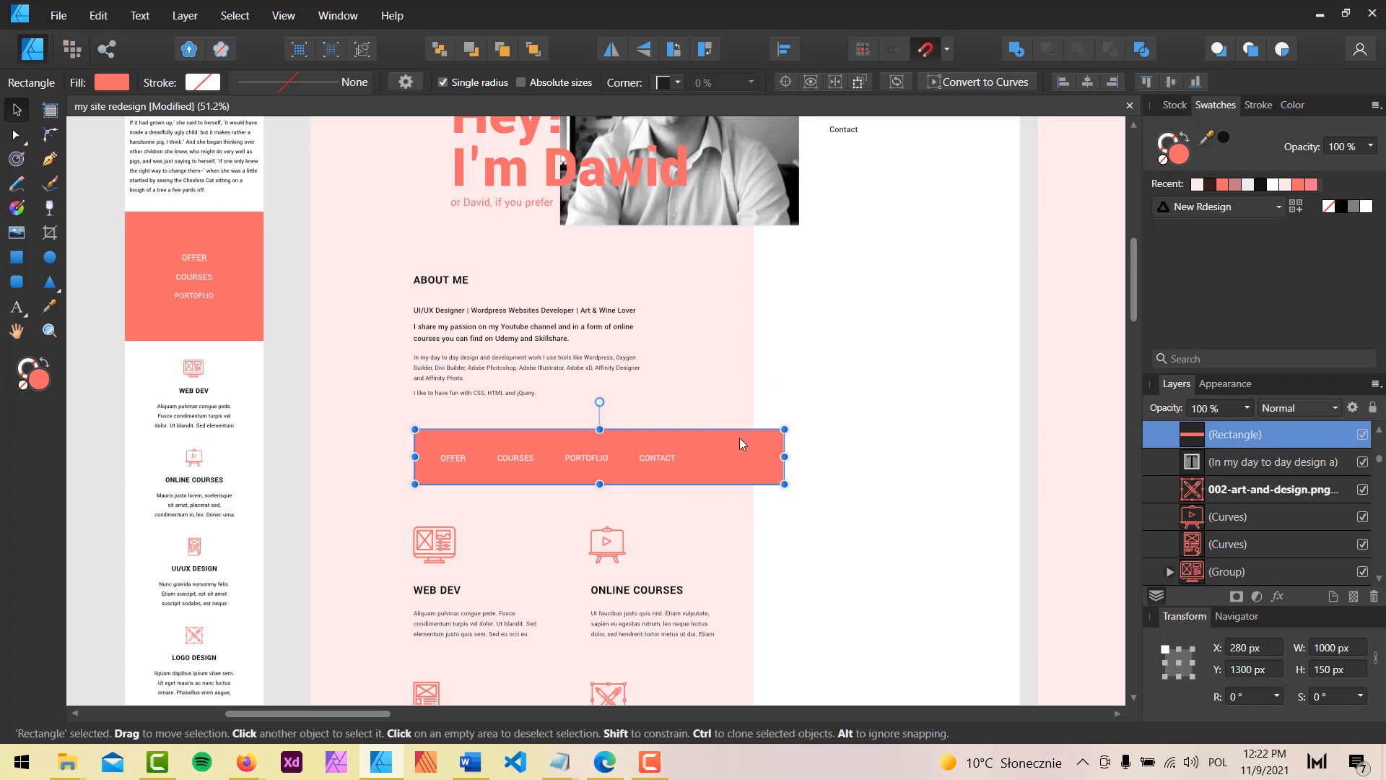
pyautogui.click(1320, 14)
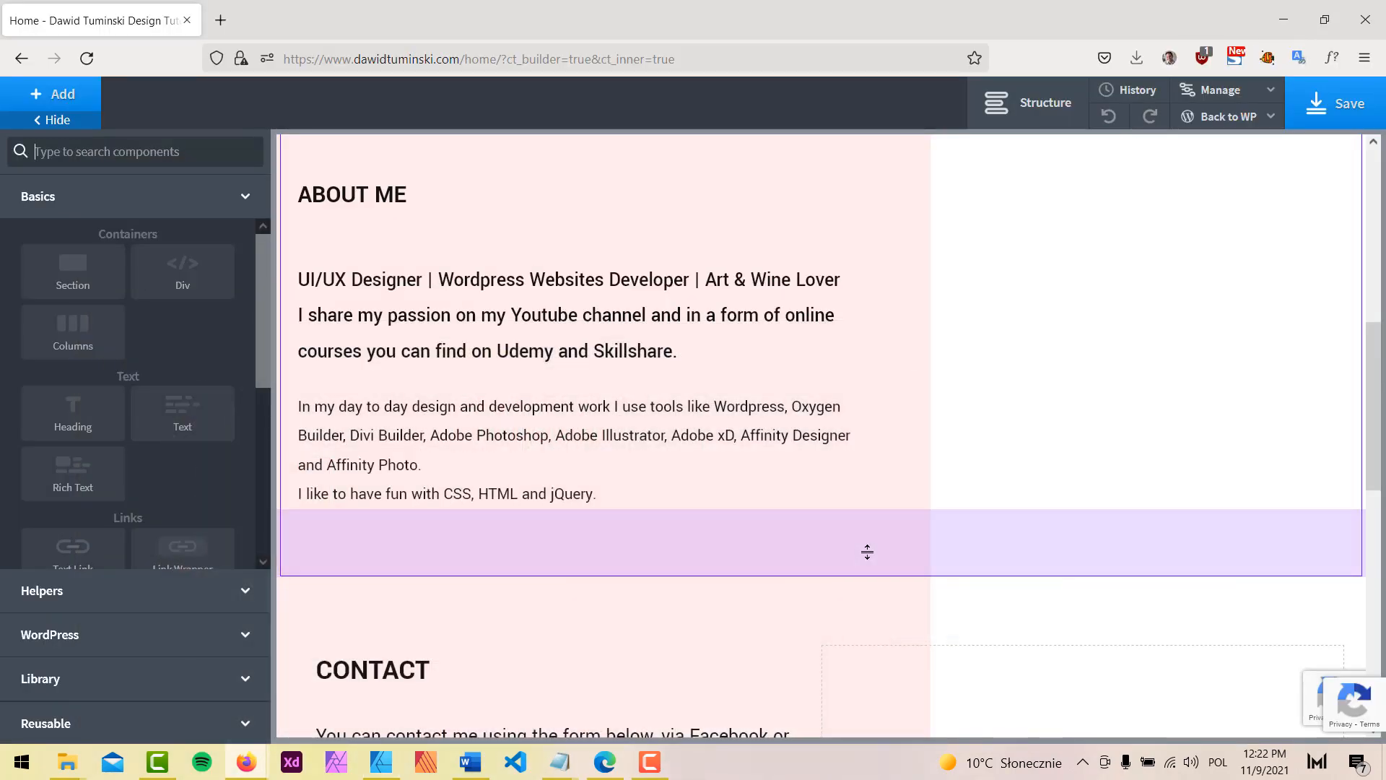
# Step: Add a div below the texts in the About Me section and set its width to 70%
pyautogui.click(195, 293)
pyautogui.scroll(-3, 196, 289)
pyautogui.click(116, 533)
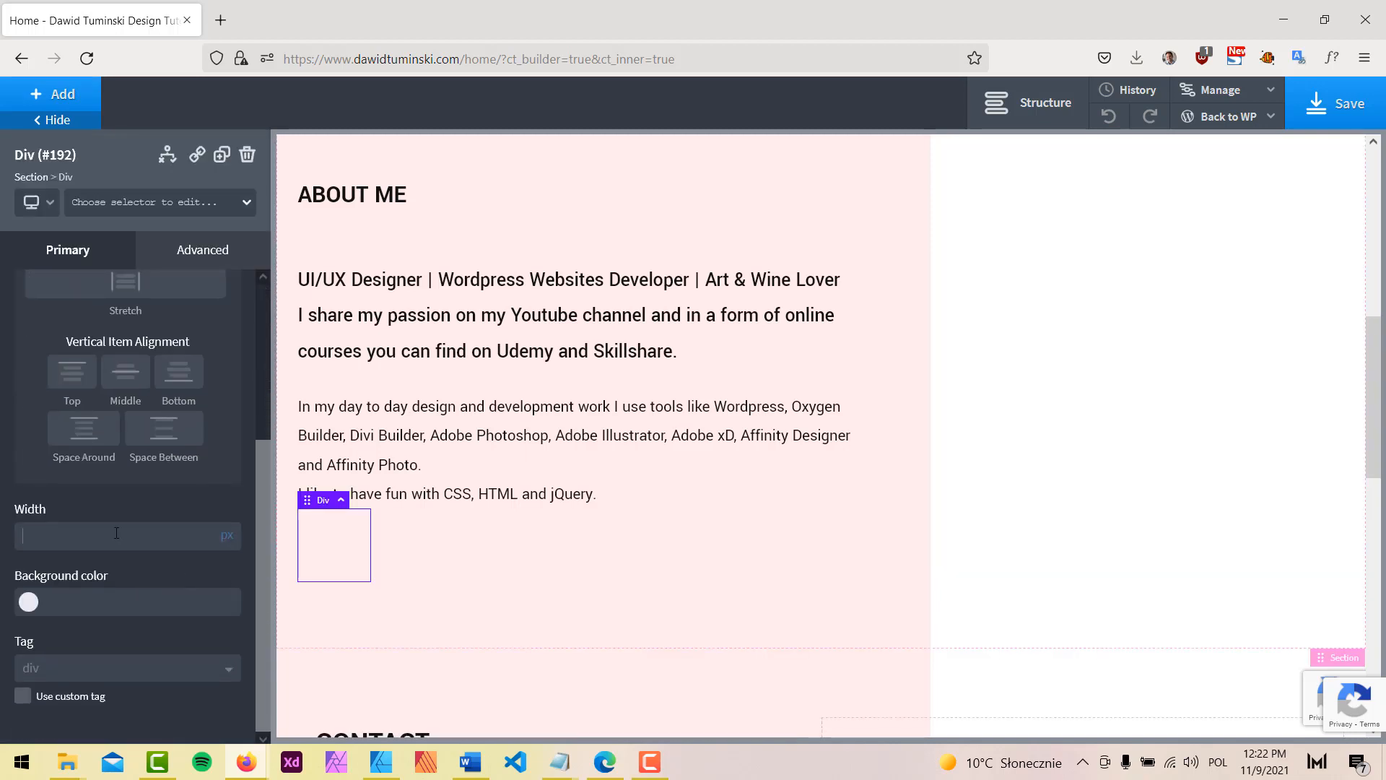
pyautogui.write('70')
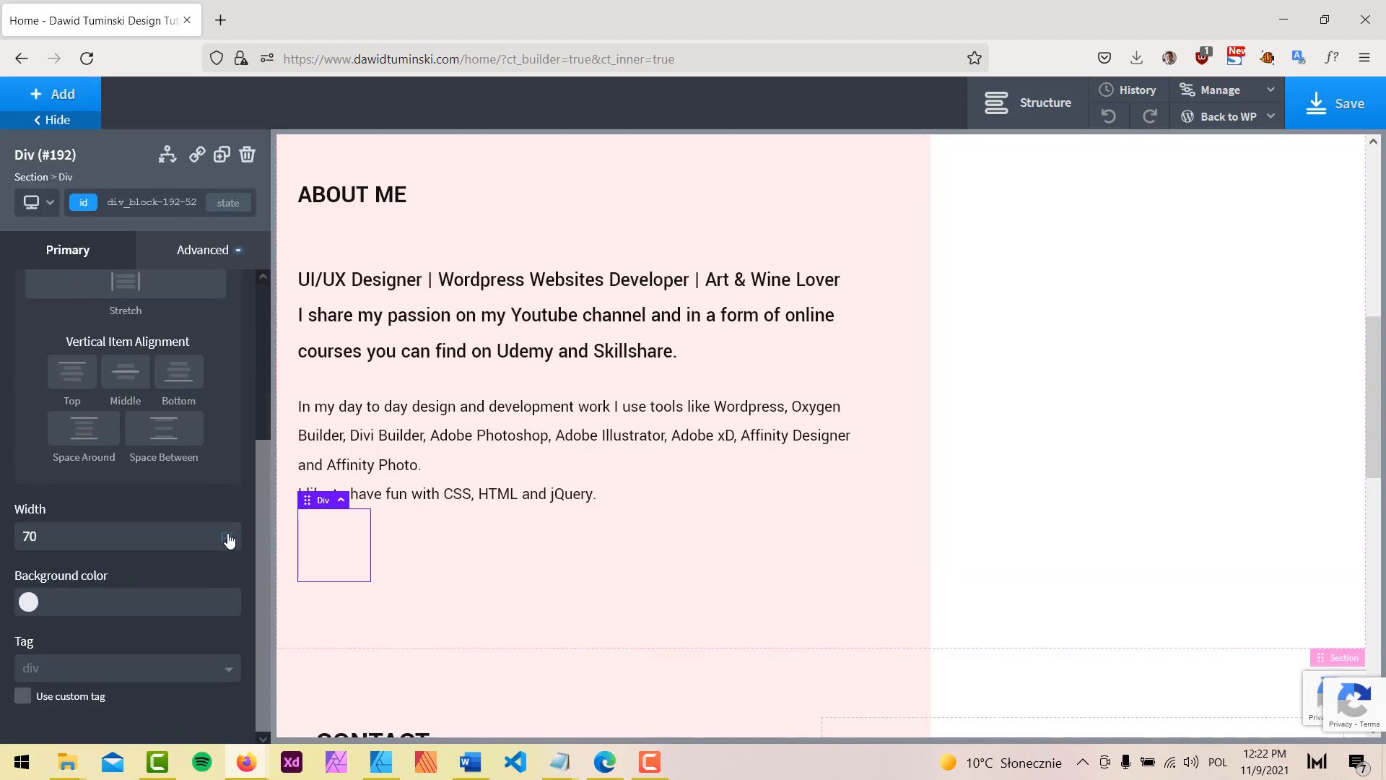
pyautogui.click(227, 535)
pyautogui.click(244, 556)
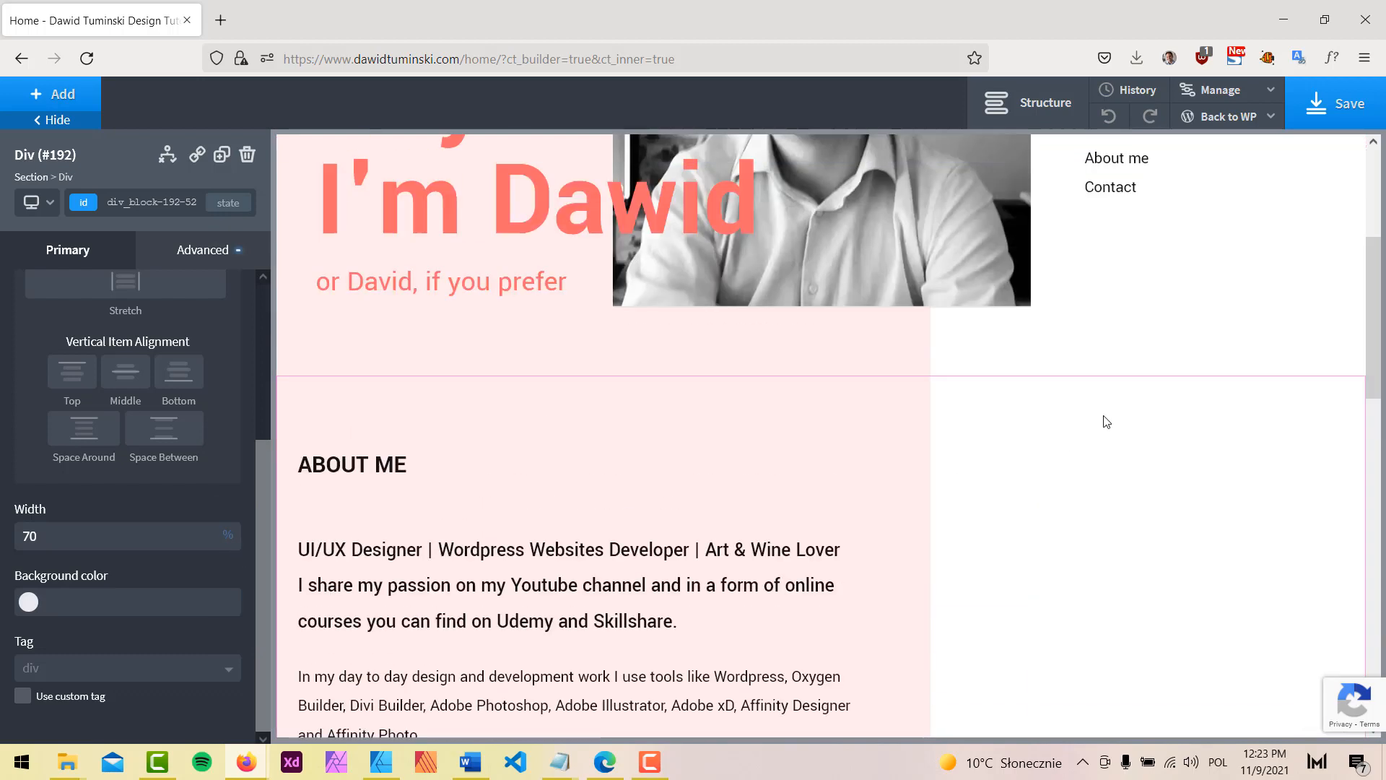
# Step: Try the mrg-btm-s class on the second About Me text about design tools and remove it
pyautogui.click(678, 460)
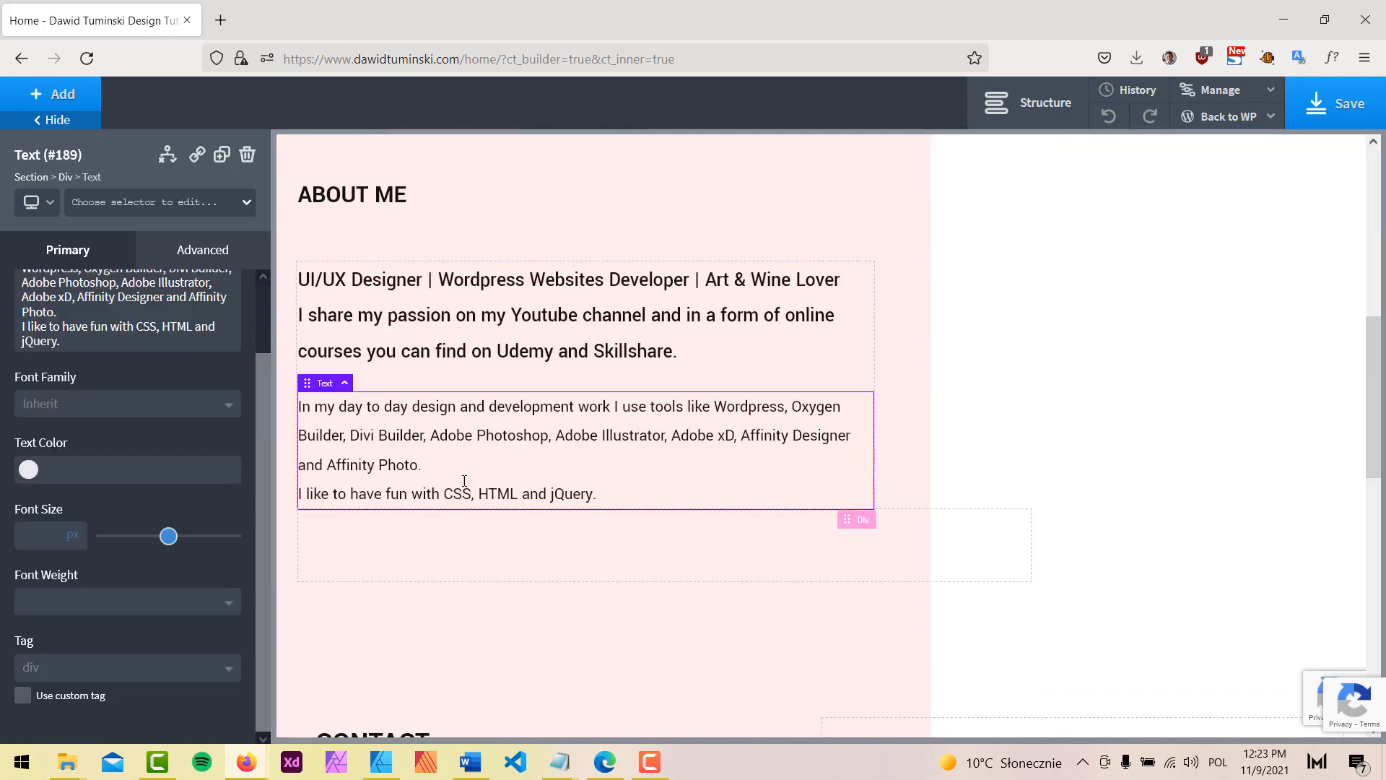
pyautogui.click(157, 205)
pyautogui.write('m')
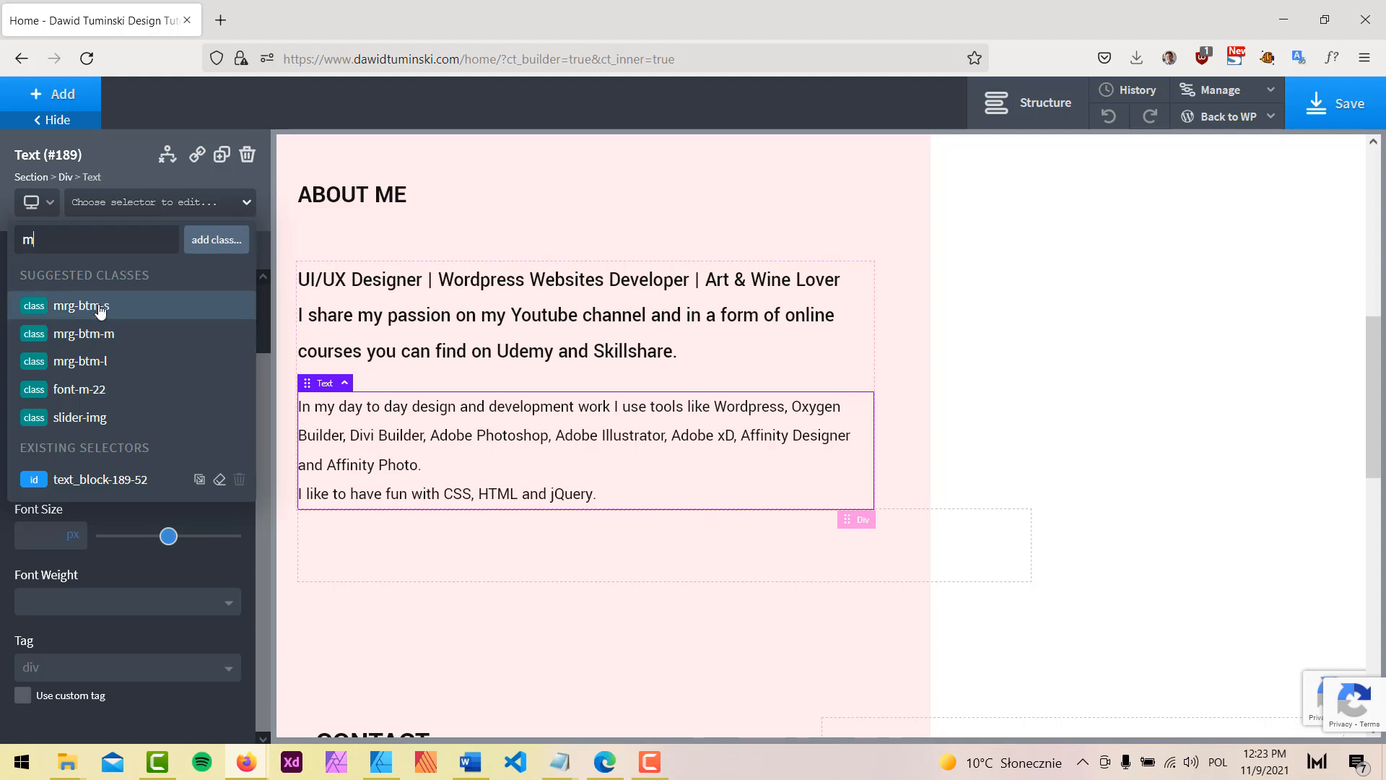
pyautogui.click(100, 309)
pyautogui.click(172, 200)
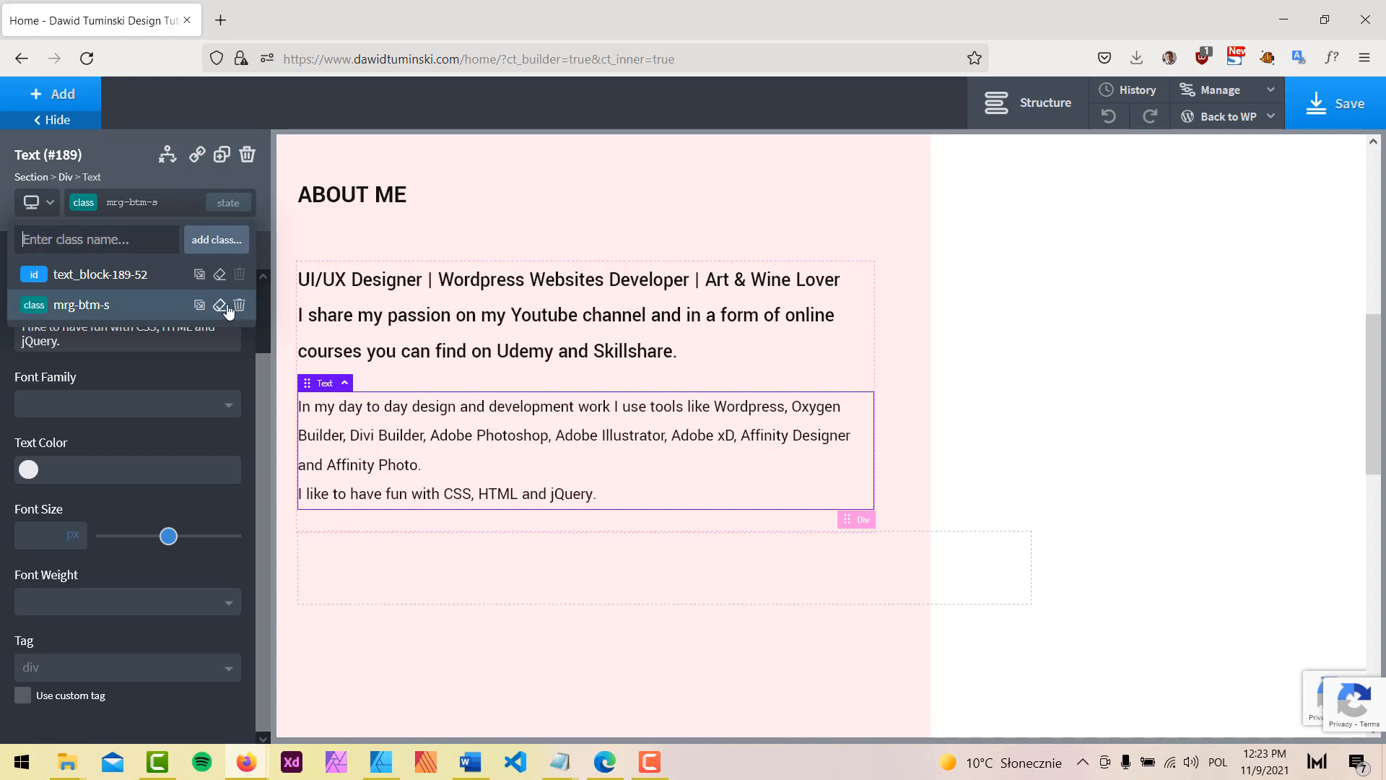
pyautogui.click(220, 288)
# Step: Apply the mrg-btm-m class to the second About Me text about design tools
pyautogui.click(169, 201)
pyautogui.write('mr')
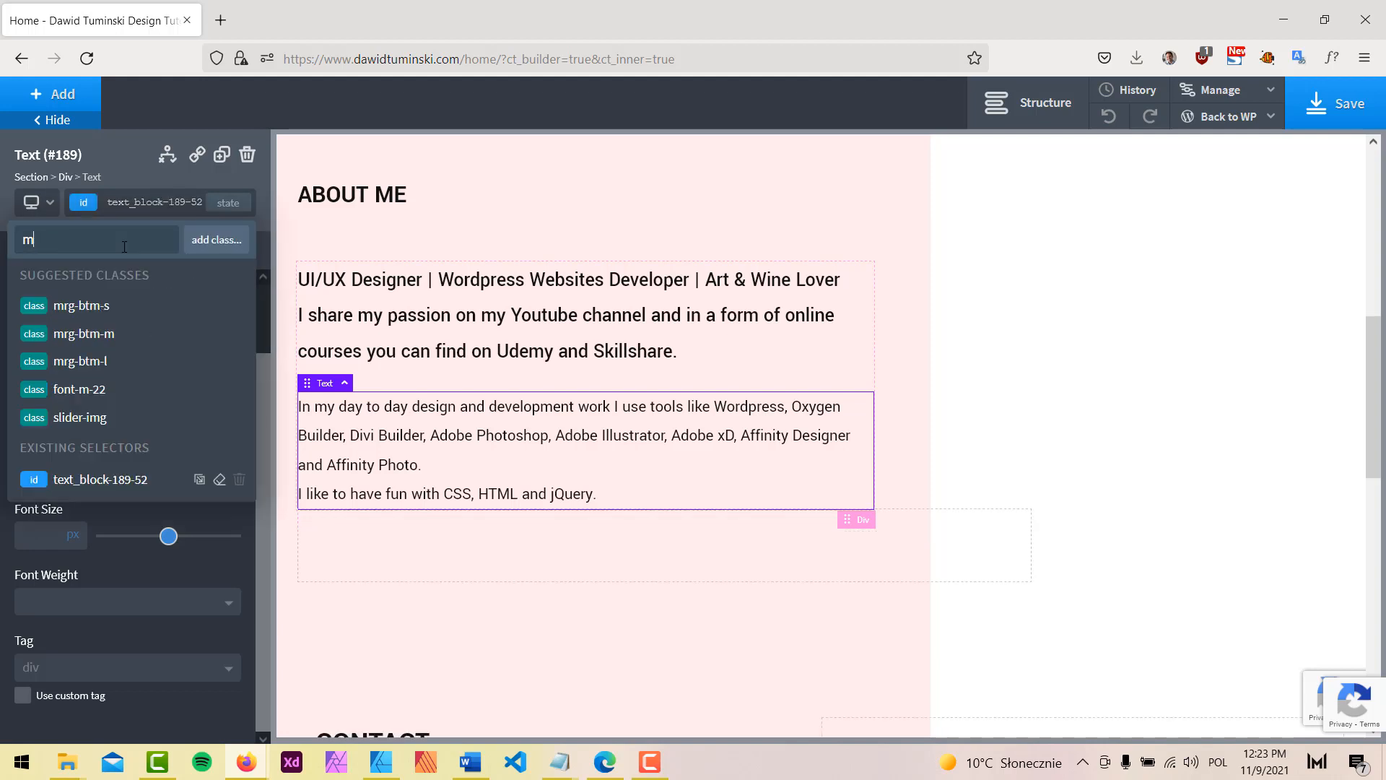
pyautogui.click(97, 333)
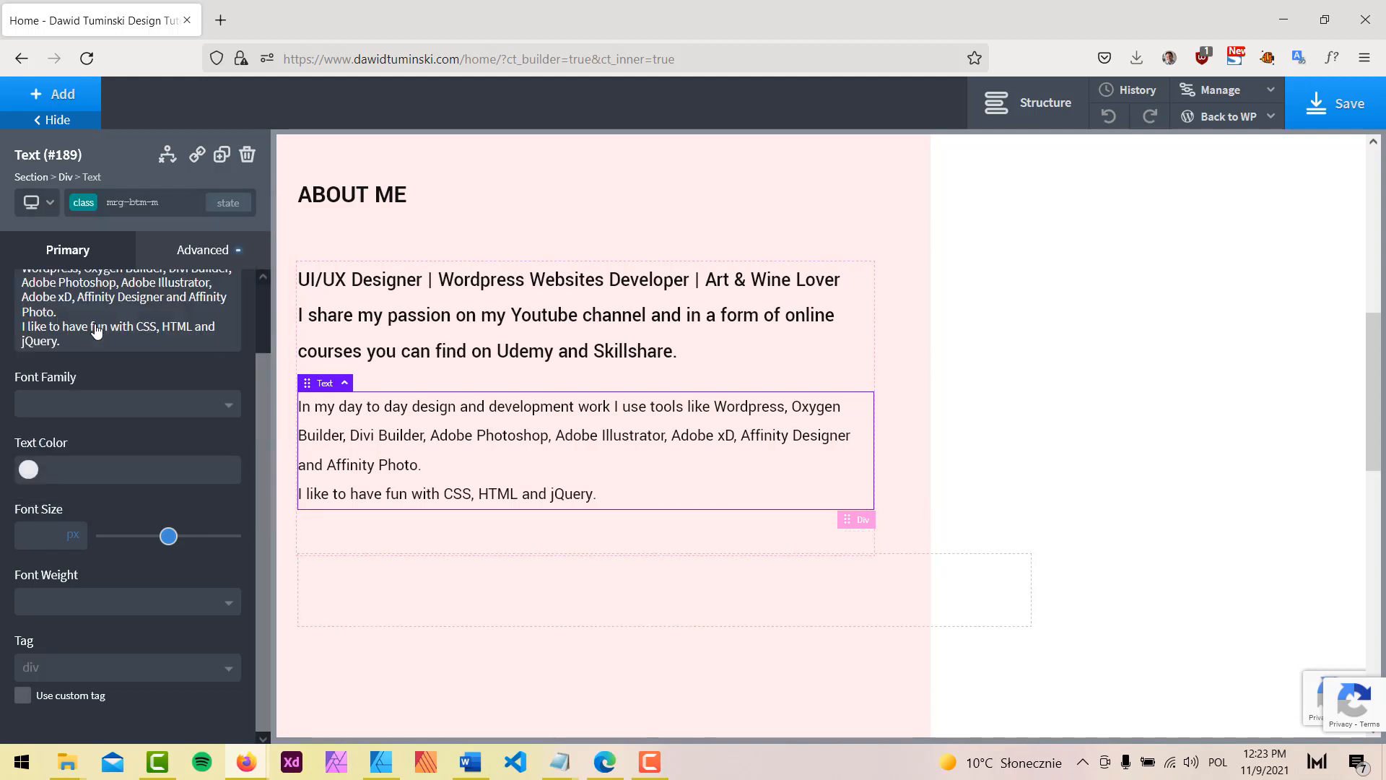
# Step: Set the background color of the empty div below the About Me texts to the coral from the New Design palette
pyautogui.click(443, 598)
pyautogui.click(197, 249)
pyautogui.click(130, 304)
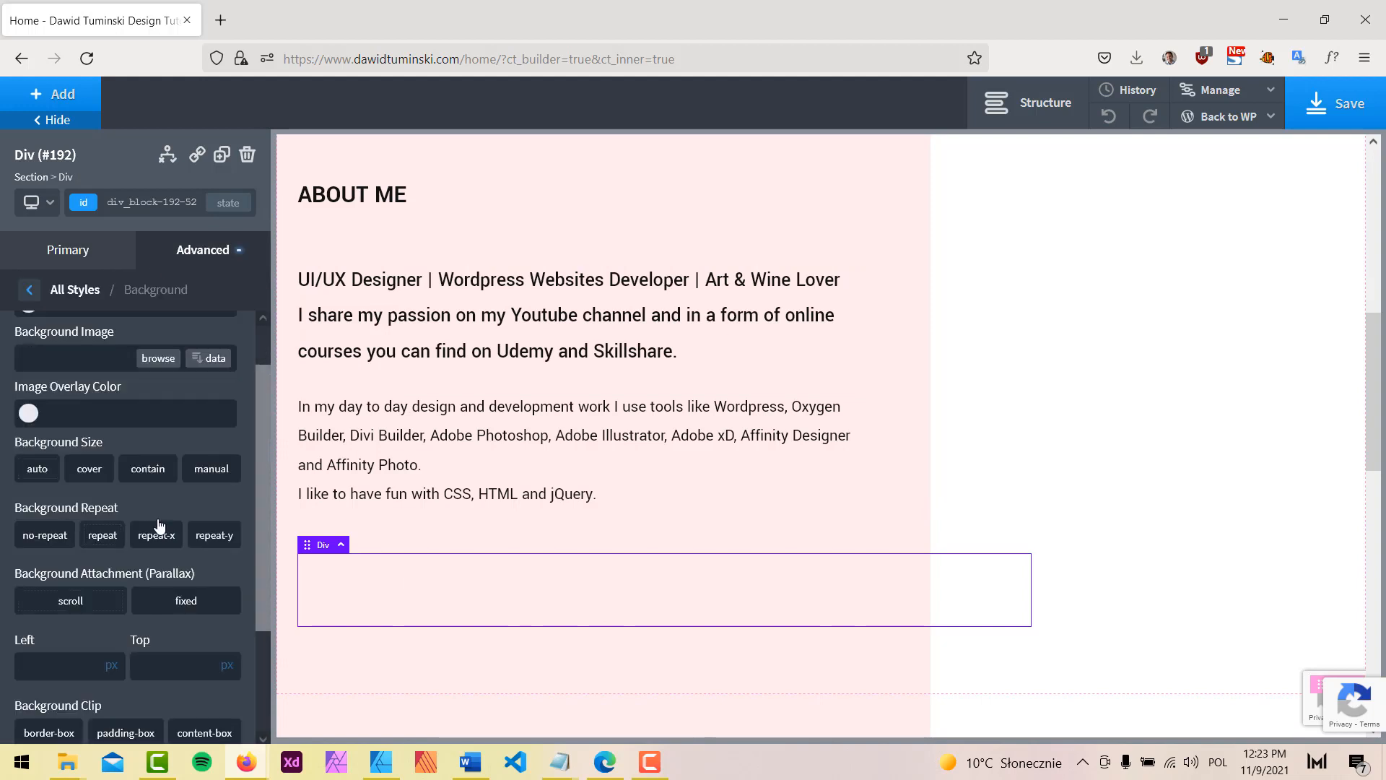
pyautogui.scroll(-2, 155, 532)
pyautogui.scroll(3, 175, 494)
pyautogui.click(29, 359)
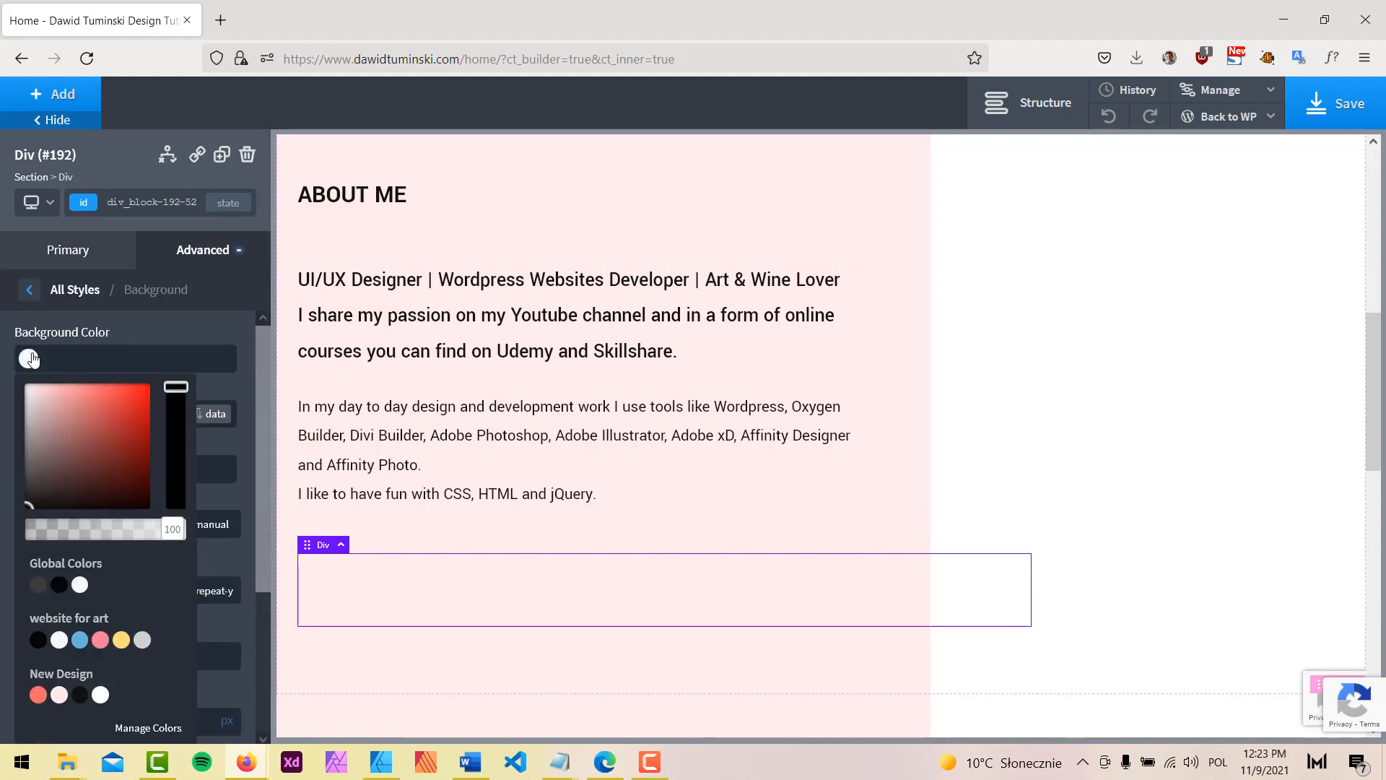
pyautogui.scroll(-3, 123, 588)
pyautogui.click(38, 495)
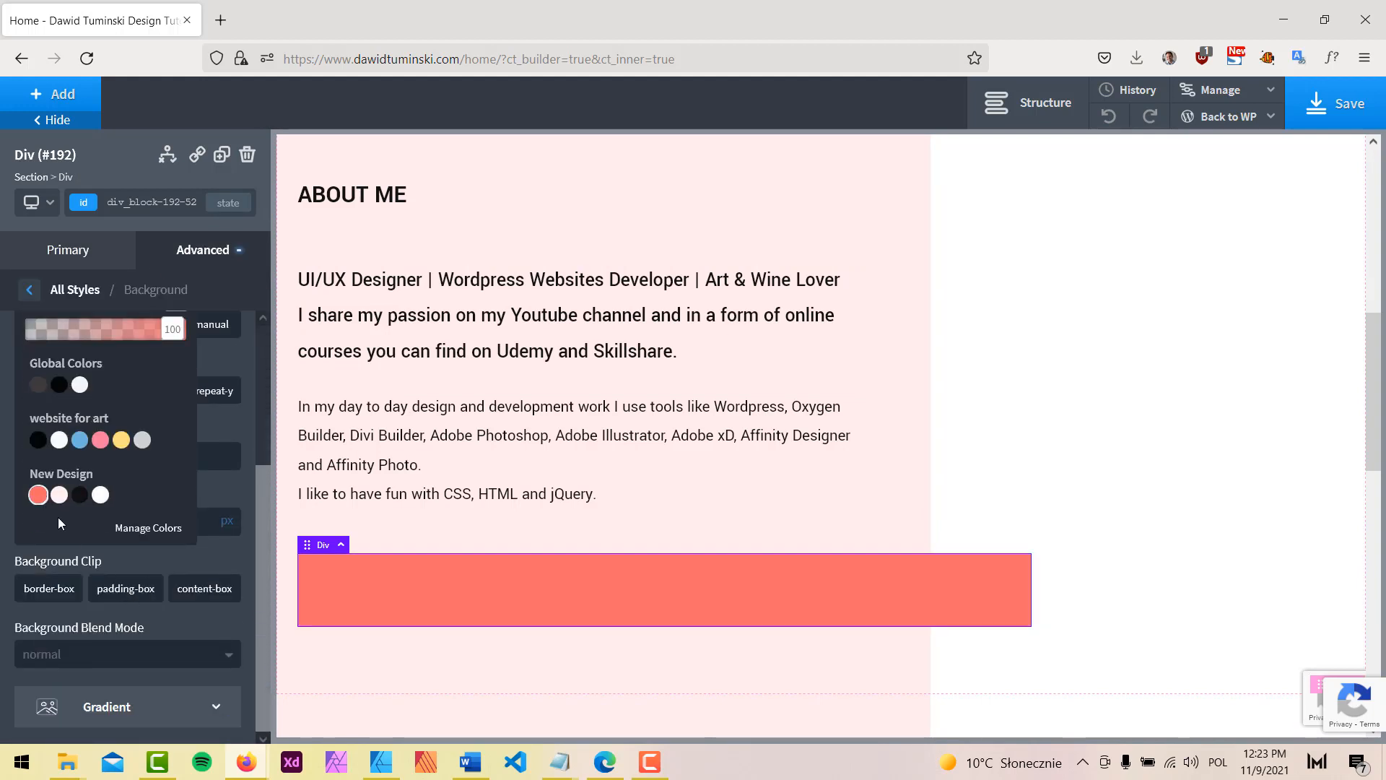
# Step: Give the coral div a padding of 20 px on all sides
pyautogui.click(29, 290)
pyautogui.click(101, 361)
pyautogui.click(68, 358)
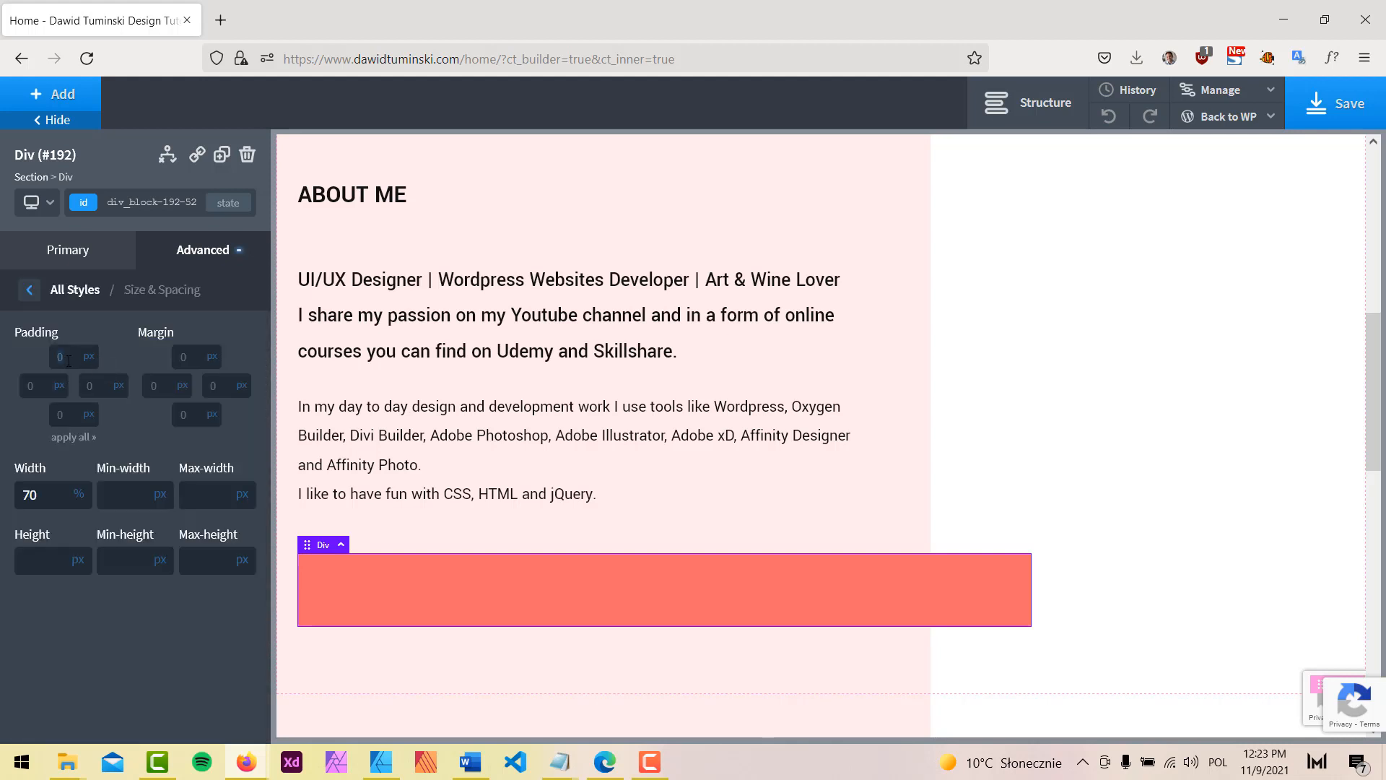
pyautogui.write('20')
pyautogui.click(65, 439)
# Step: Add a text link inside the coral div and assign it a new class named offer-link
pyautogui.click(85, 98)
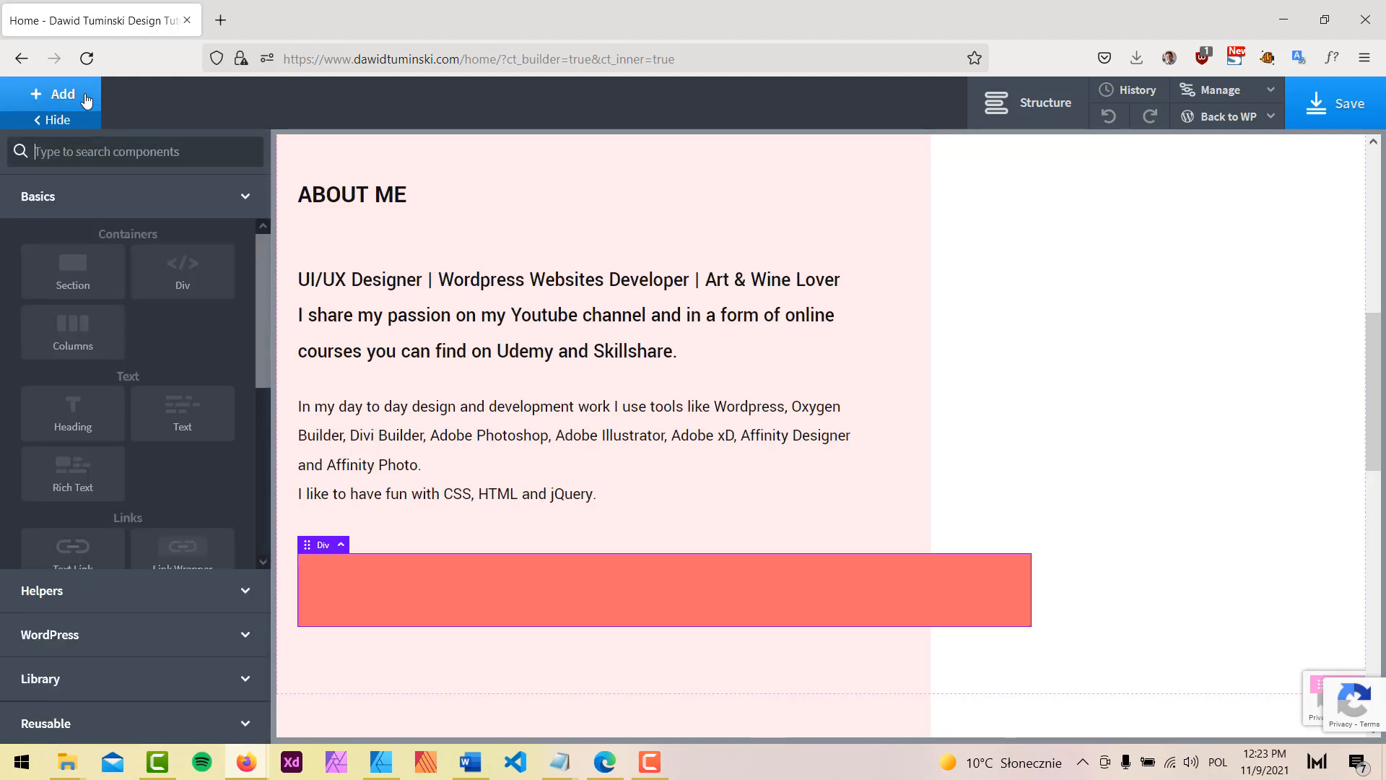
pyautogui.write('li')
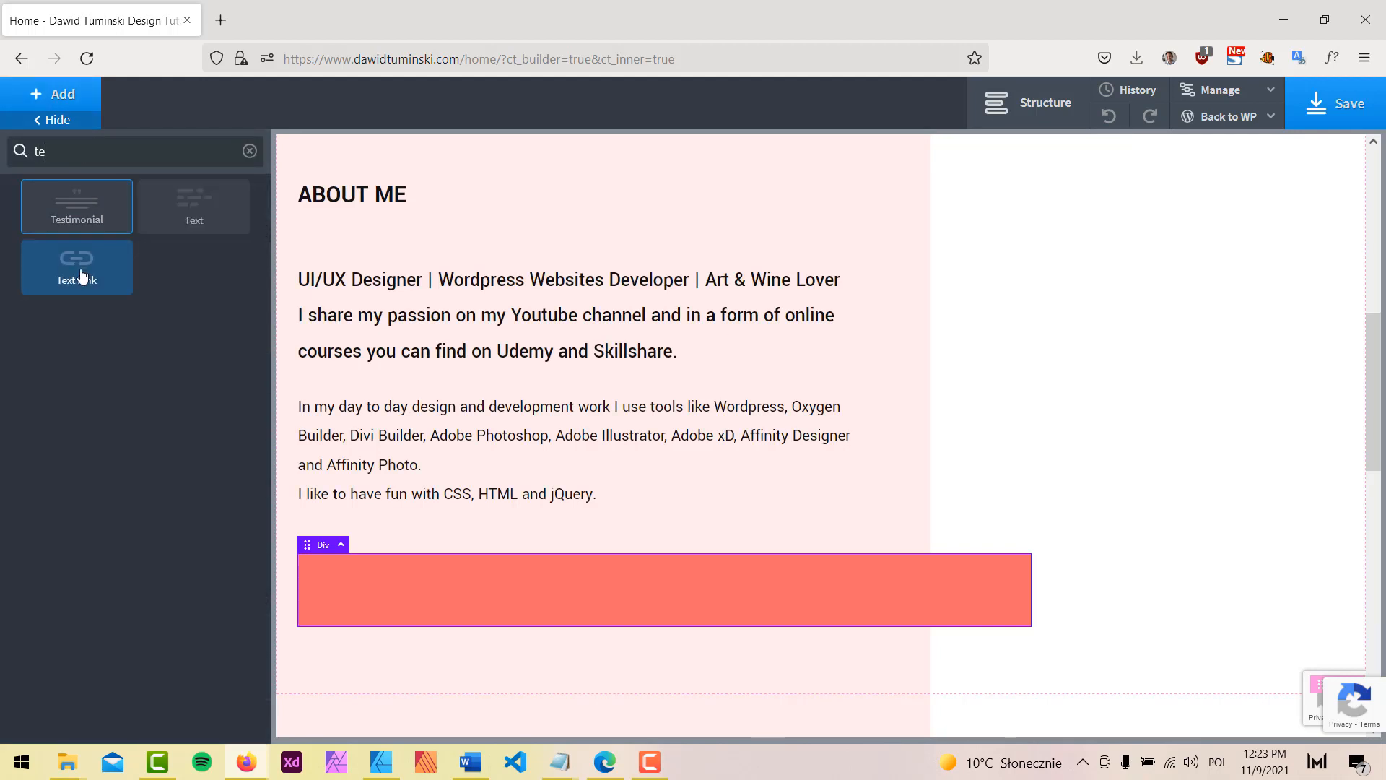
pyautogui.click(79, 271)
pyautogui.click(136, 208)
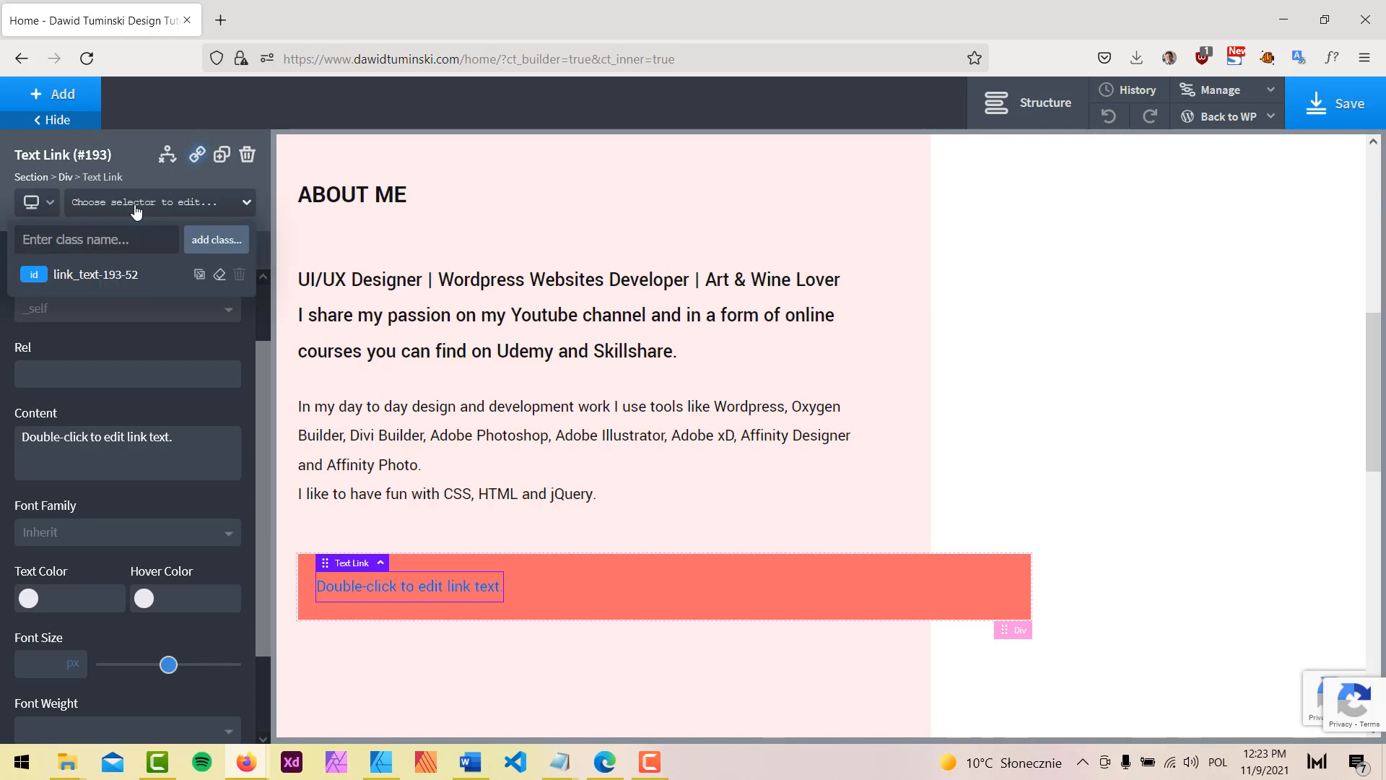
pyautogui.write('offer-link')
pyautogui.click(201, 234)
# Step: Set the offer-link class's text color to Just white from the New Design palette and glance at the mockup
pyautogui.scroll(-2, 55, 563)
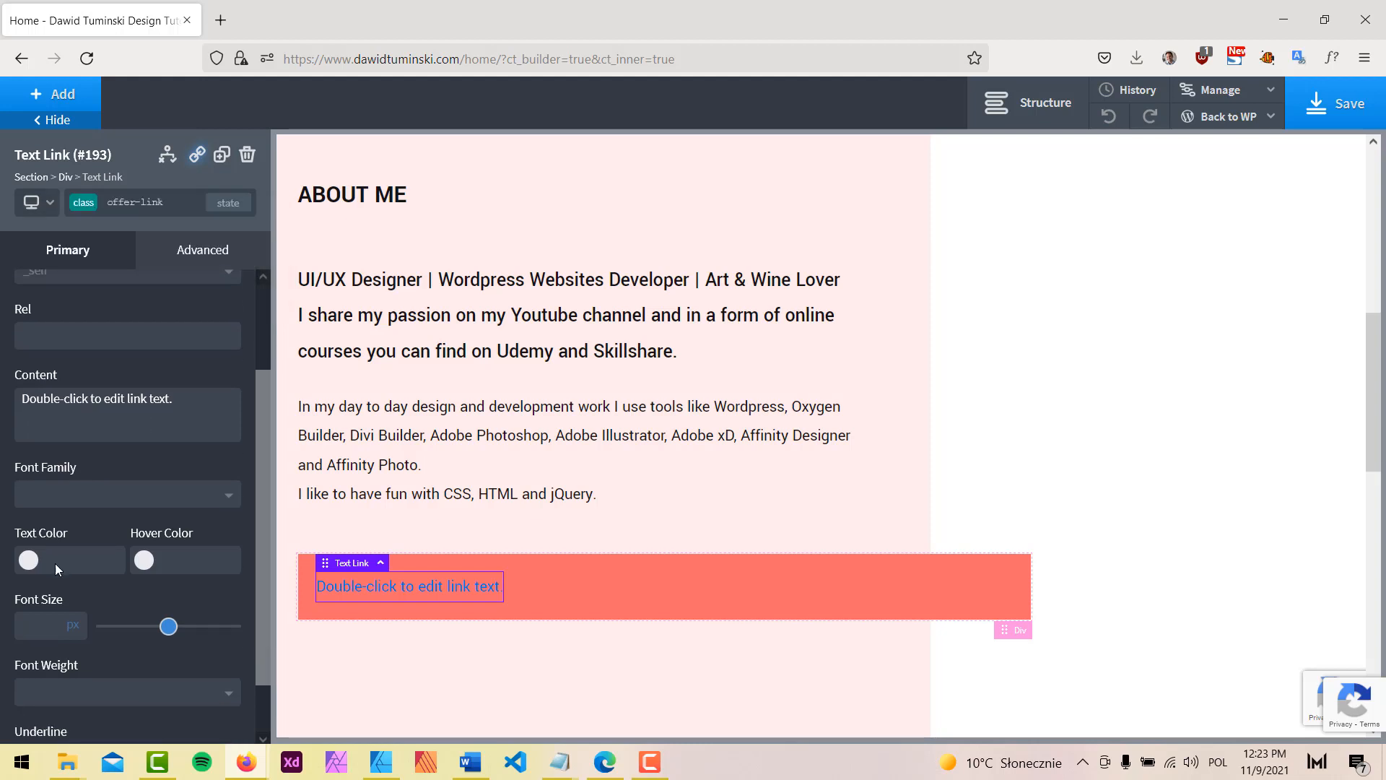
pyautogui.click(28, 497)
pyautogui.scroll(-2, 112, 524)
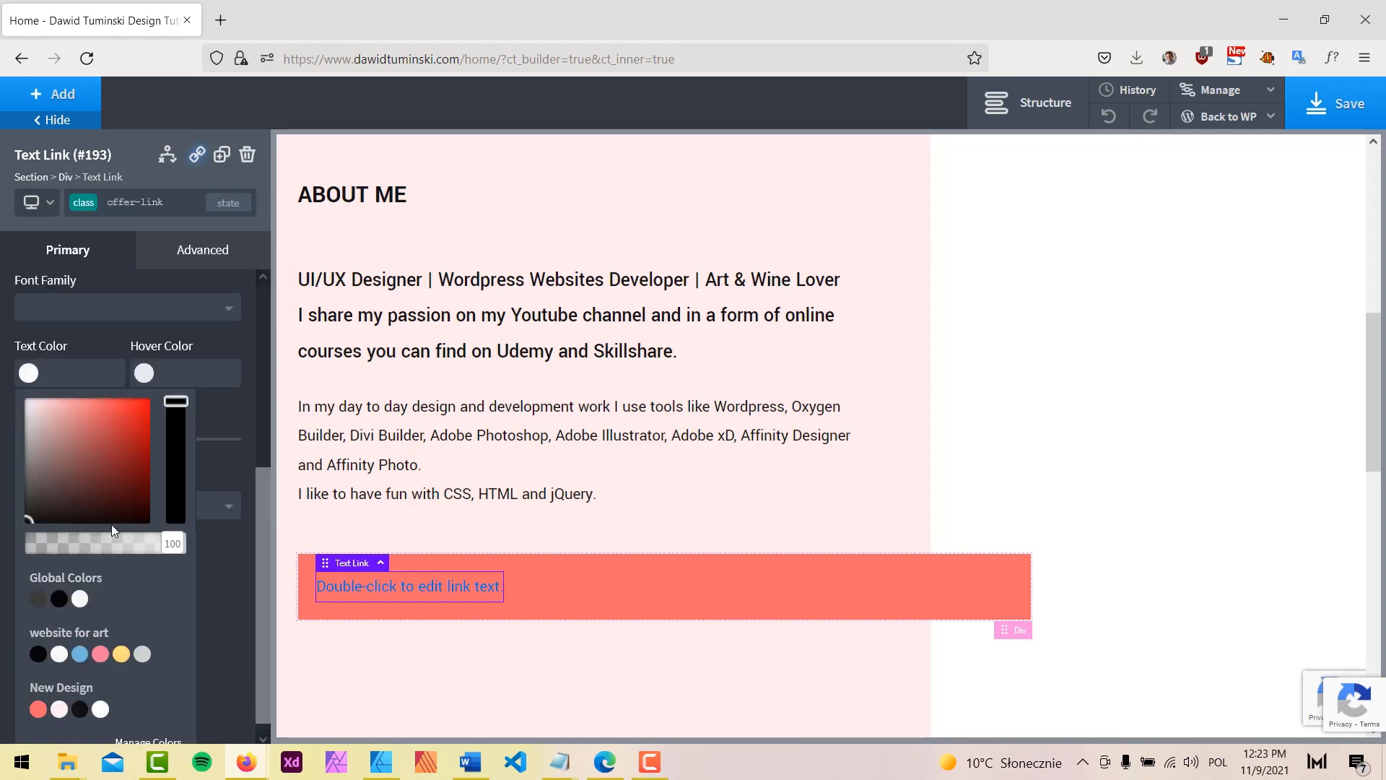
pyautogui.click(102, 700)
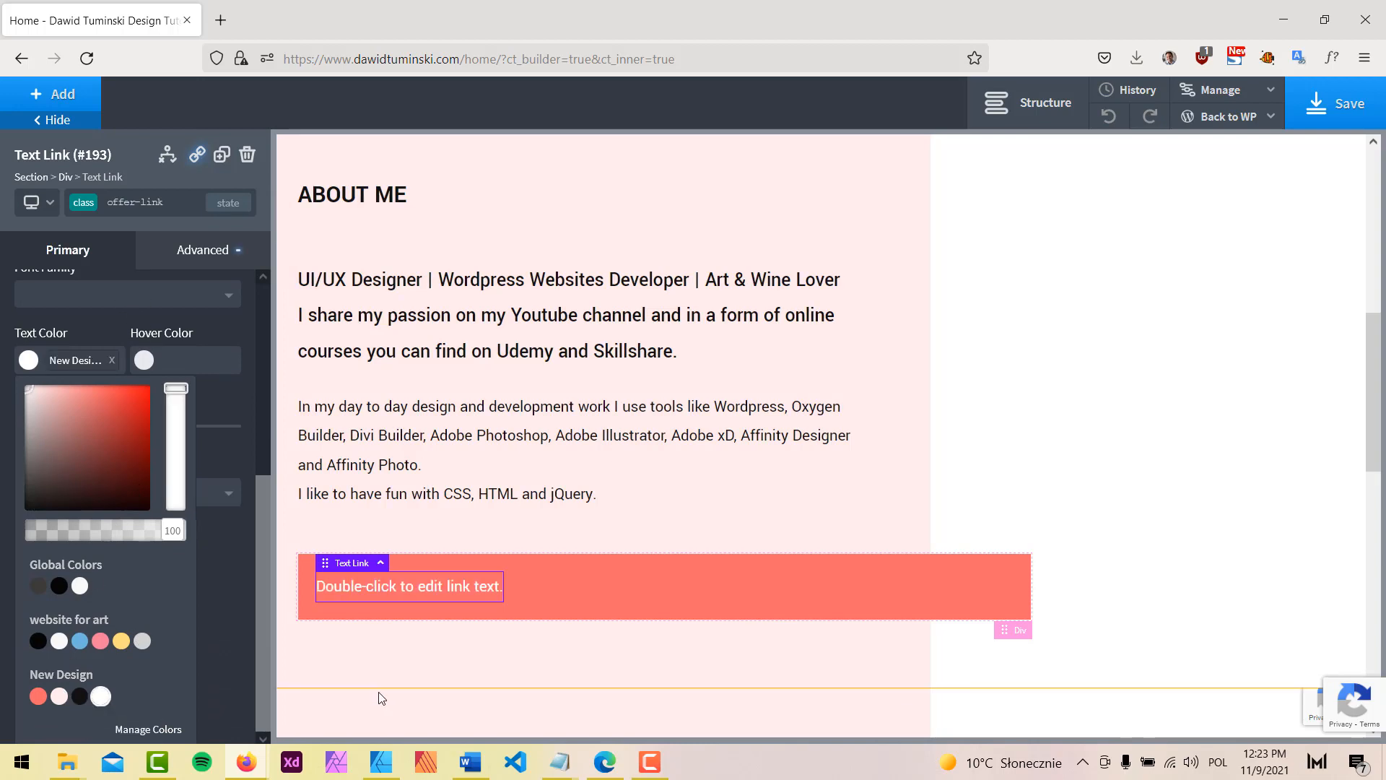
pyautogui.click(396, 767)
pyautogui.click(398, 769)
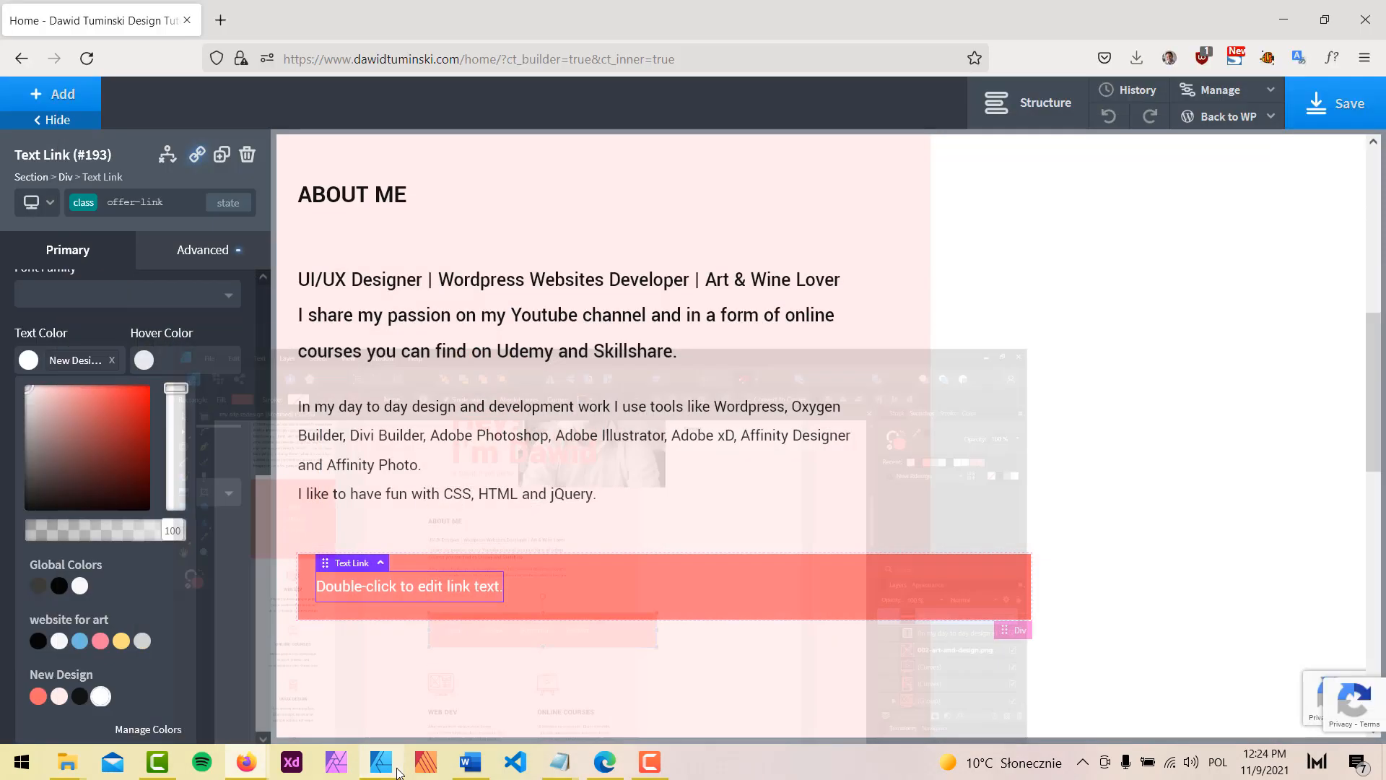
pyautogui.click(226, 334)
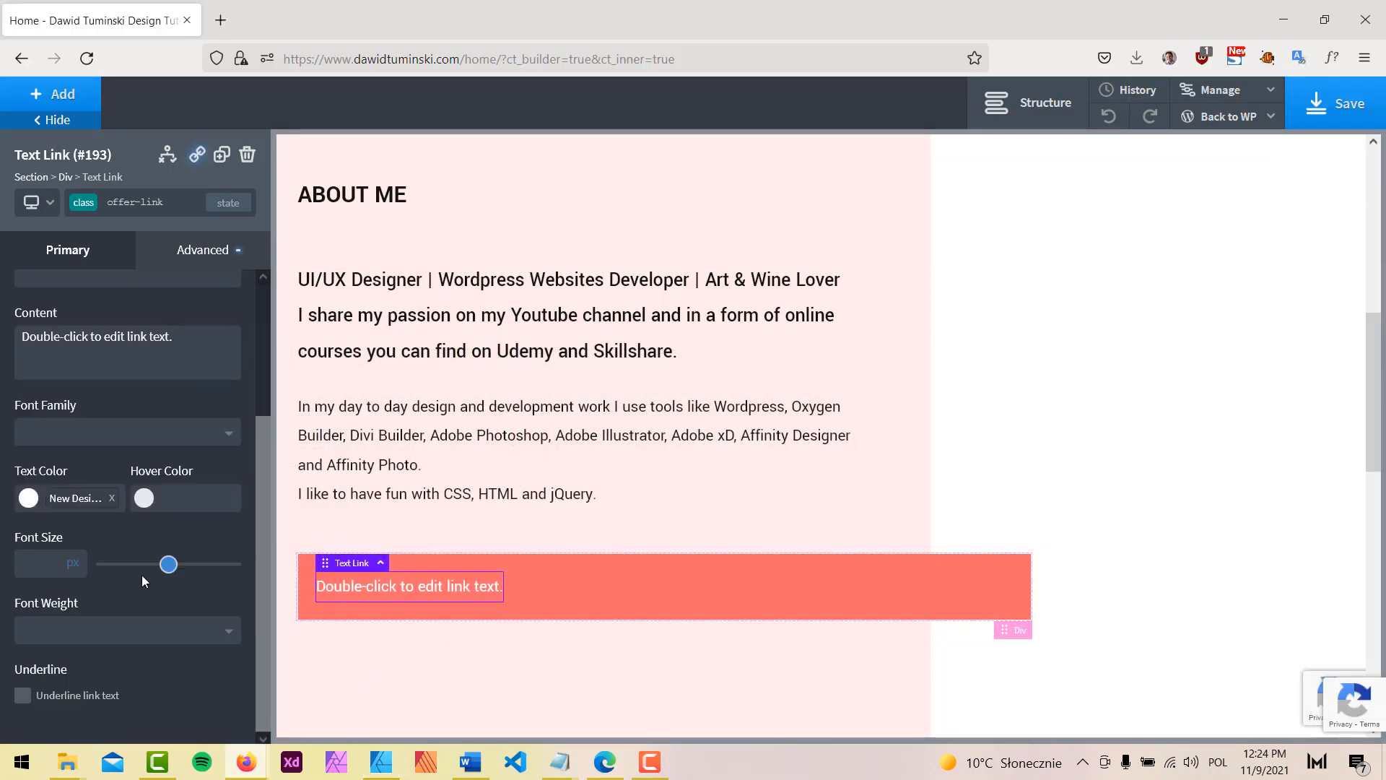
# Step: Set the offer-link class's typography to uppercase with a letter spacing of 1 px
pyautogui.click(203, 250)
pyautogui.click(129, 439)
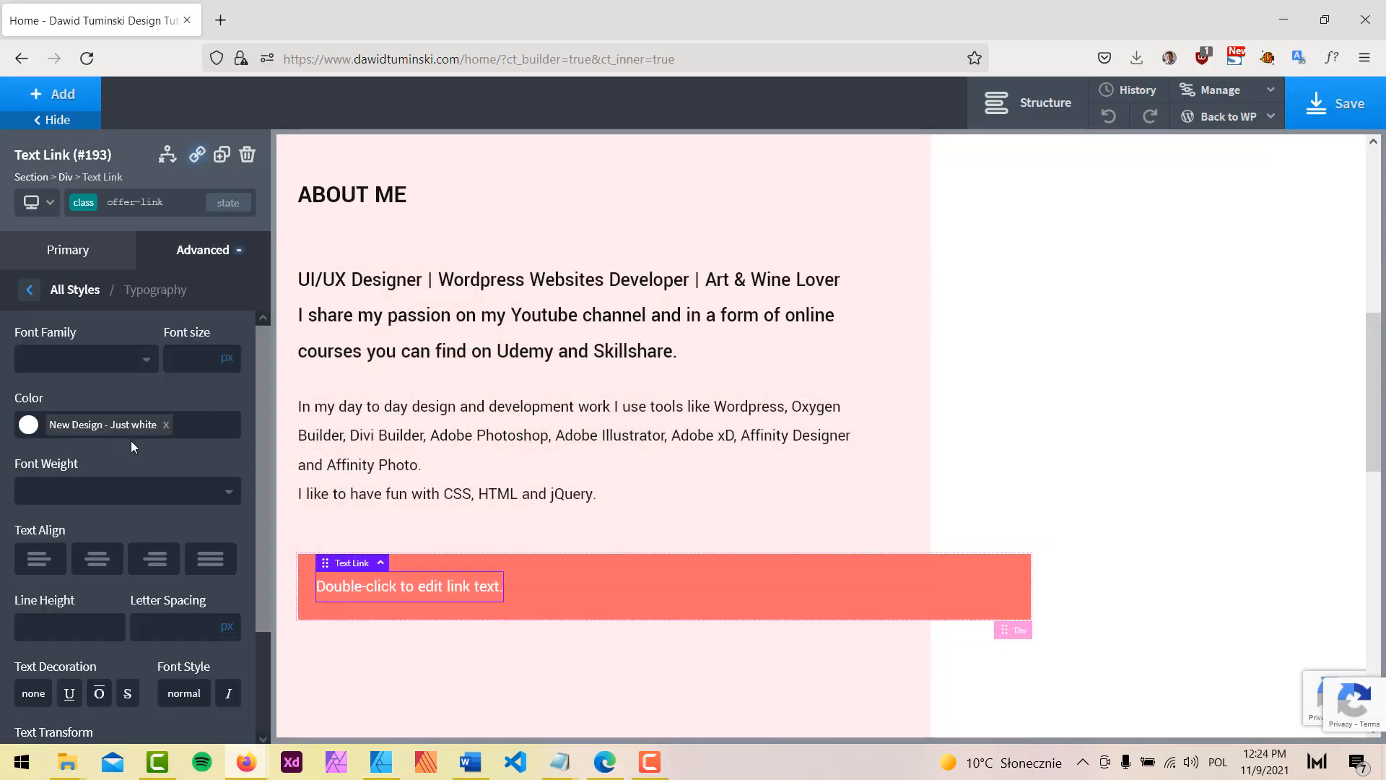
pyautogui.scroll(-2, 184, 476)
pyautogui.click(152, 643)
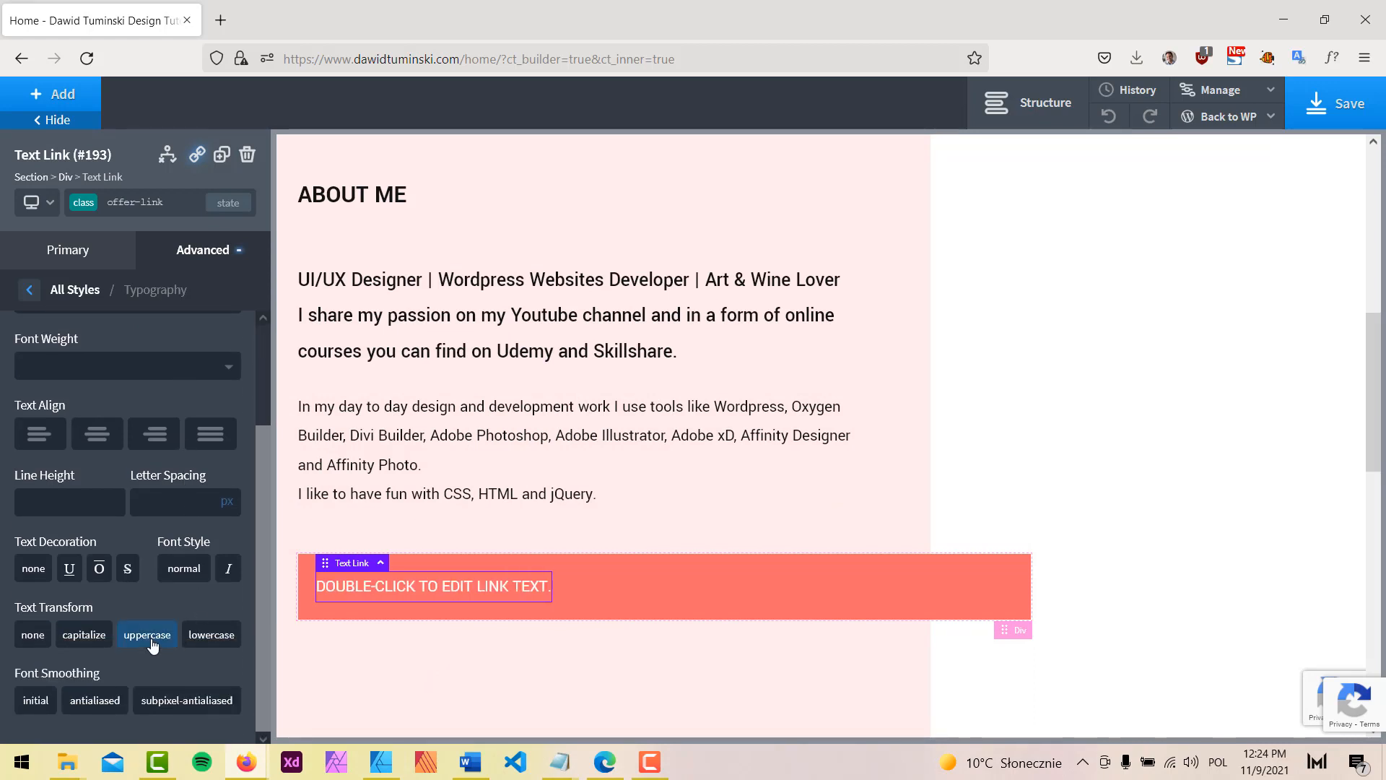
pyautogui.scroll(2, 210, 437)
pyautogui.click(81, 291)
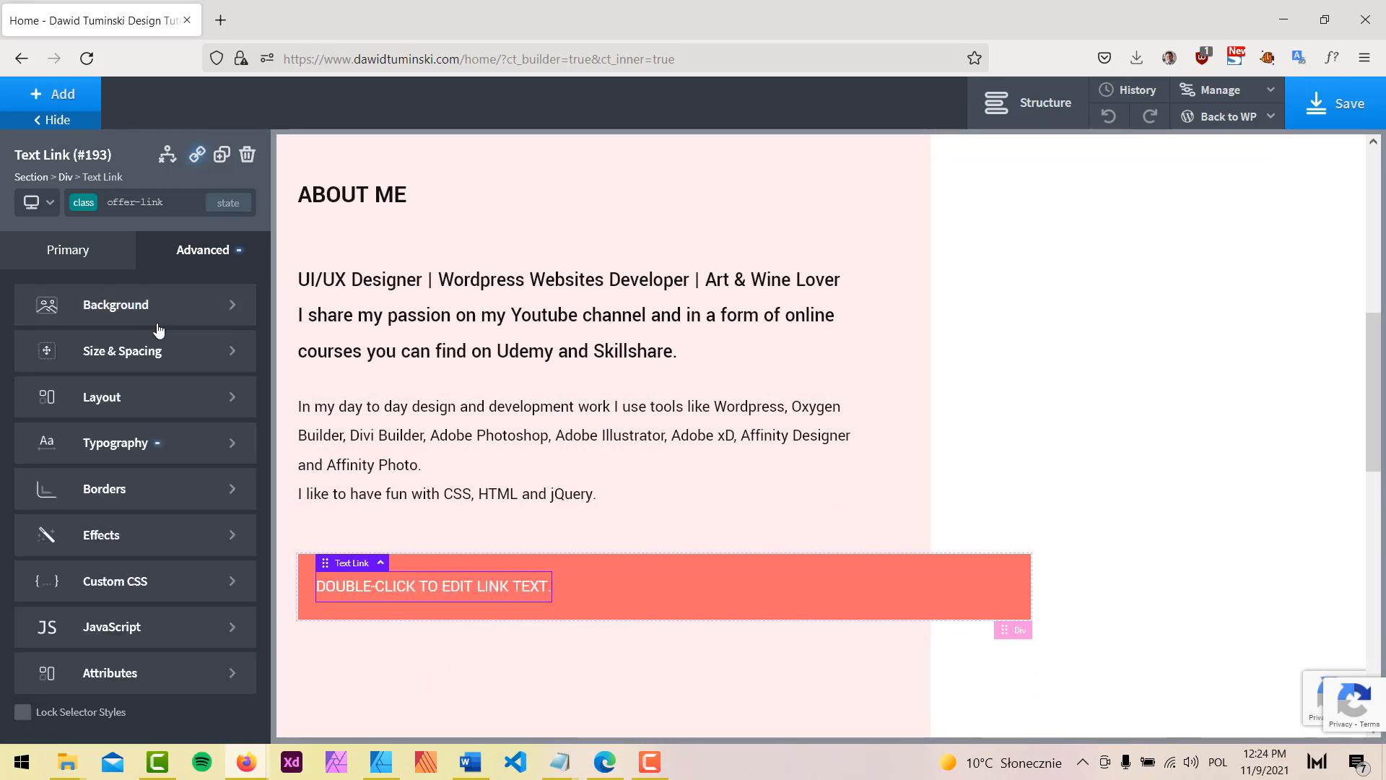
pyautogui.click(129, 440)
pyautogui.click(164, 628)
pyautogui.write('1')
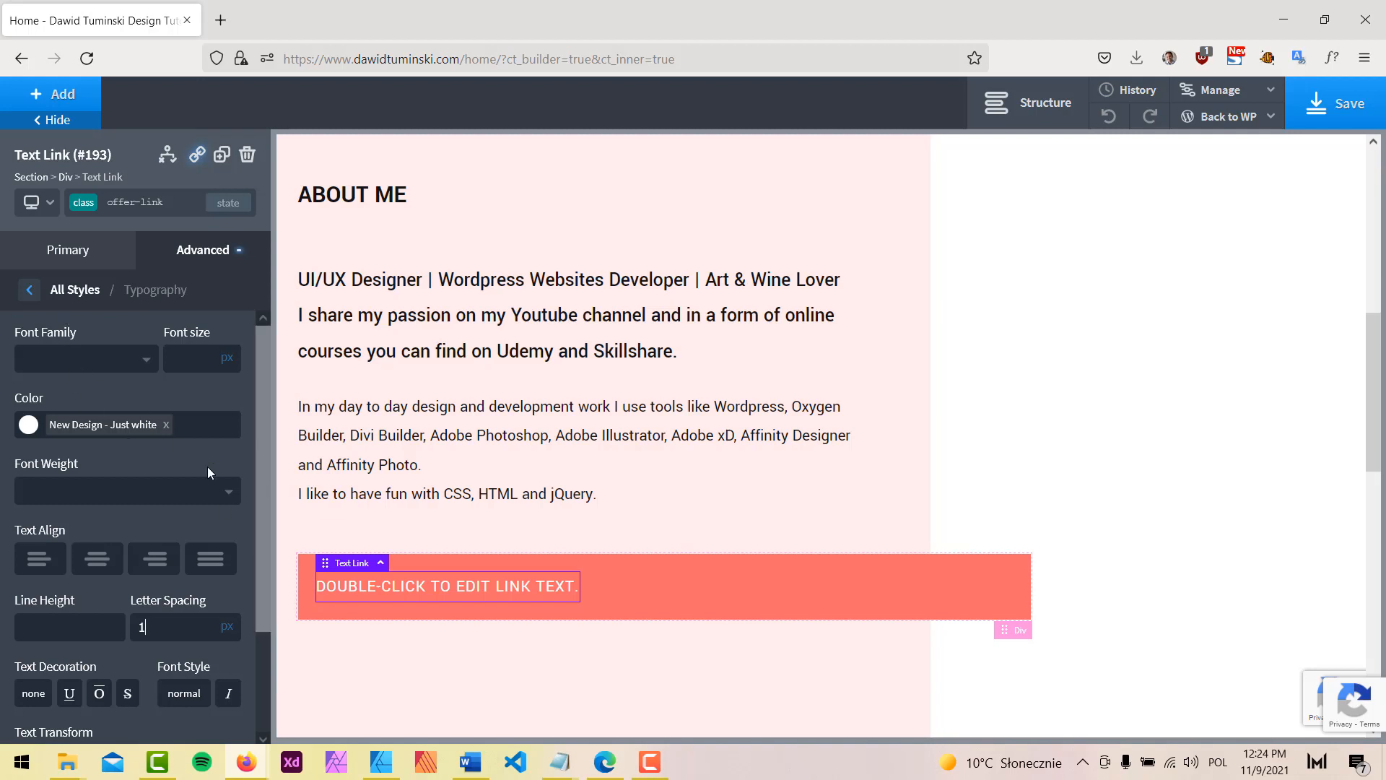
pyautogui.click(22, 296)
# Step: Replace the text link's content with "courses" and duplicate the link inside the coral div
pyautogui.click(86, 252)
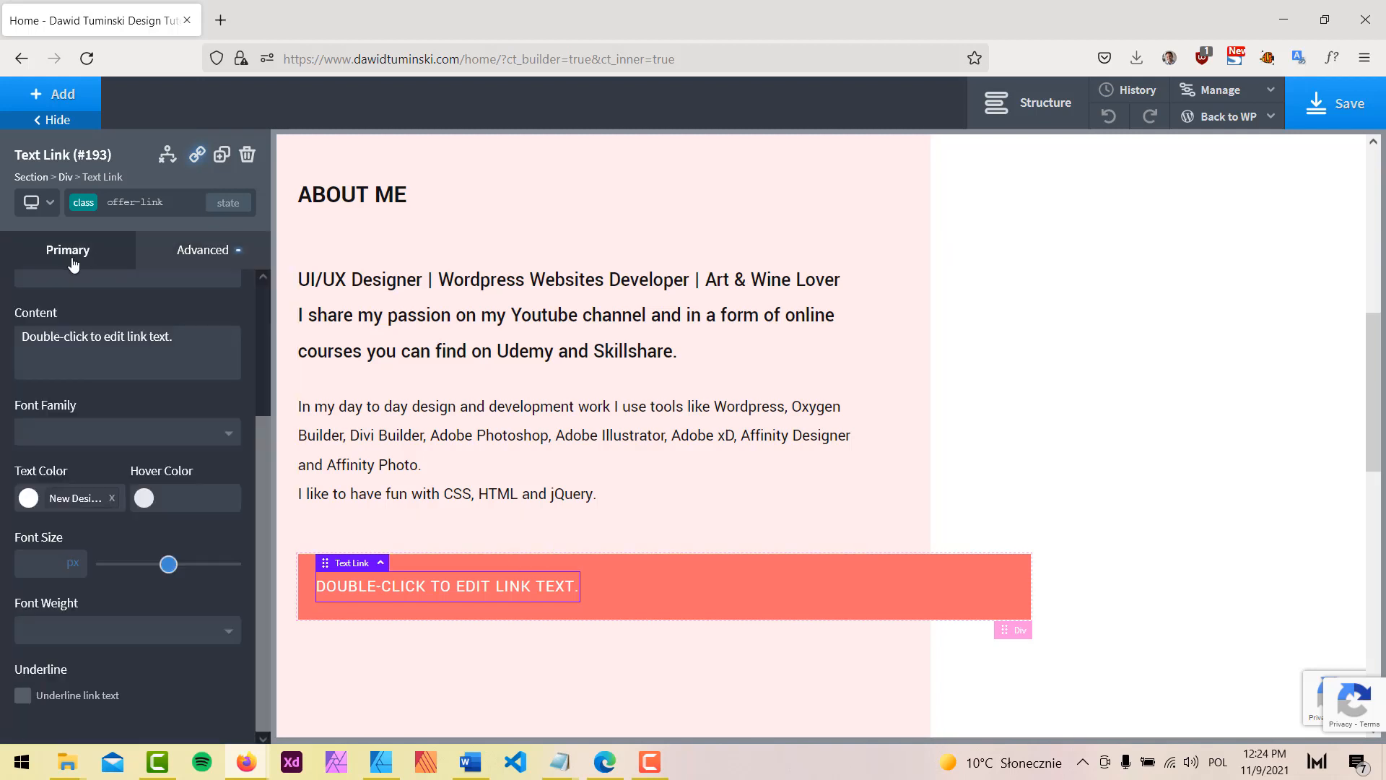
pyautogui.tripleClick(94, 336)
pyautogui.write('courses')
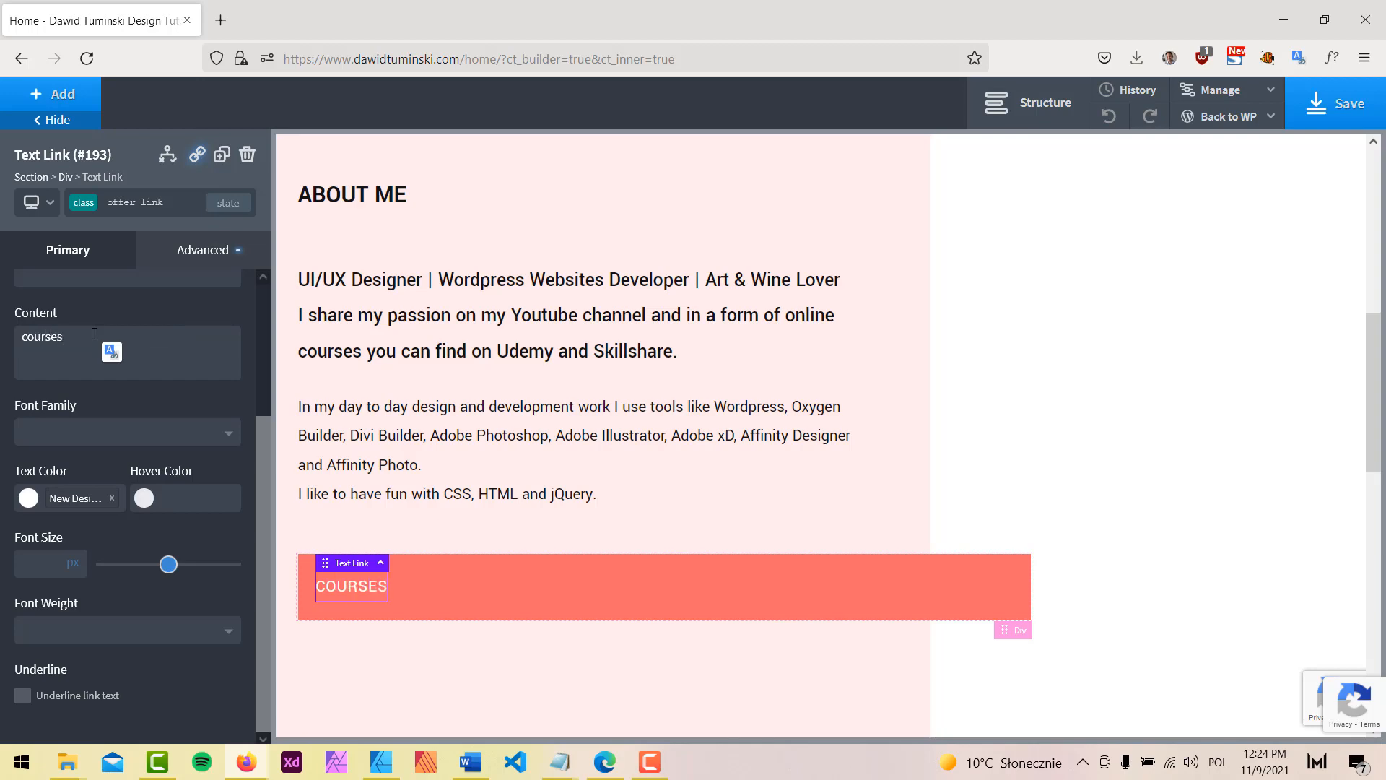
pyautogui.click(221, 155)
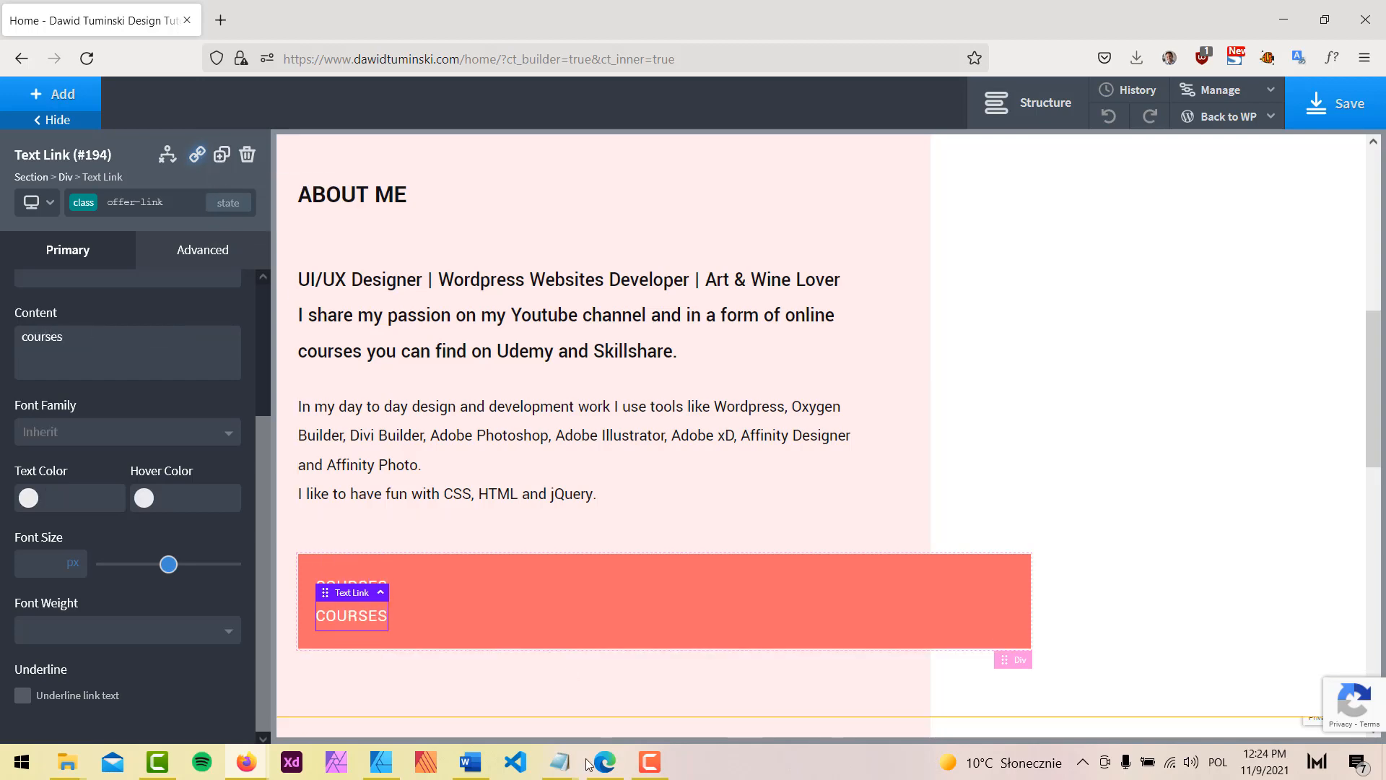
# Step: Check the mockup's menu labels, set the second text link's content to "portfolio", and duplicate that link
pyautogui.click(383, 763)
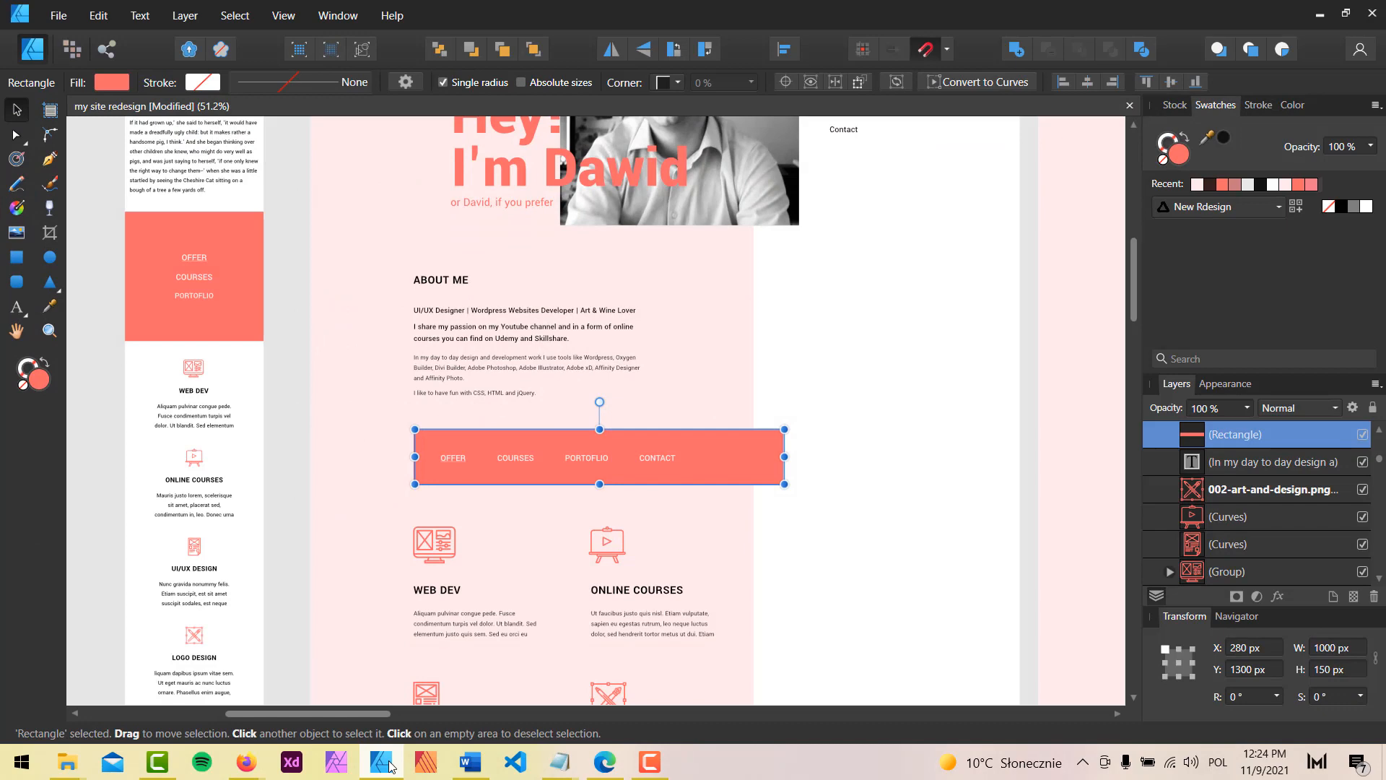
pyautogui.click(246, 762)
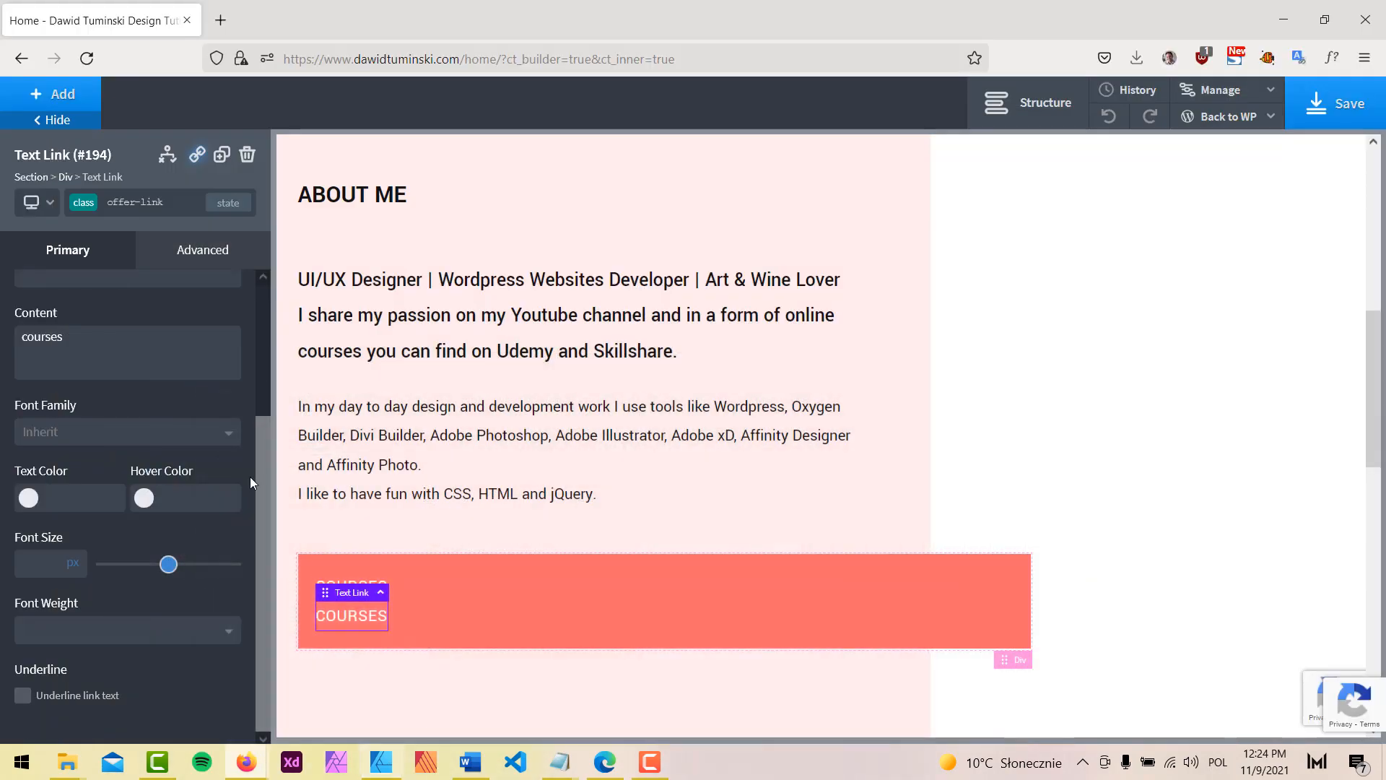
pyautogui.doubleClick(110, 353)
pyautogui.write('portfolio')
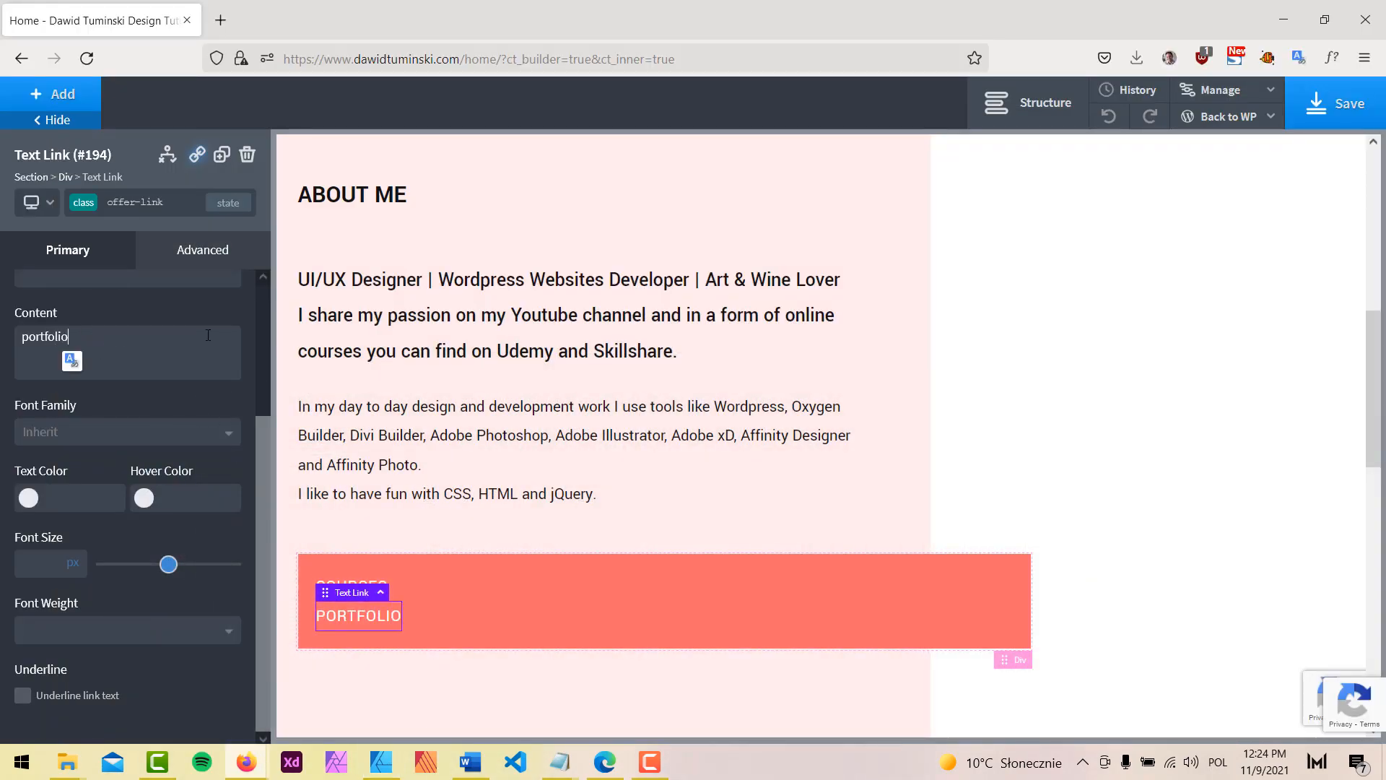
pyautogui.click(222, 153)
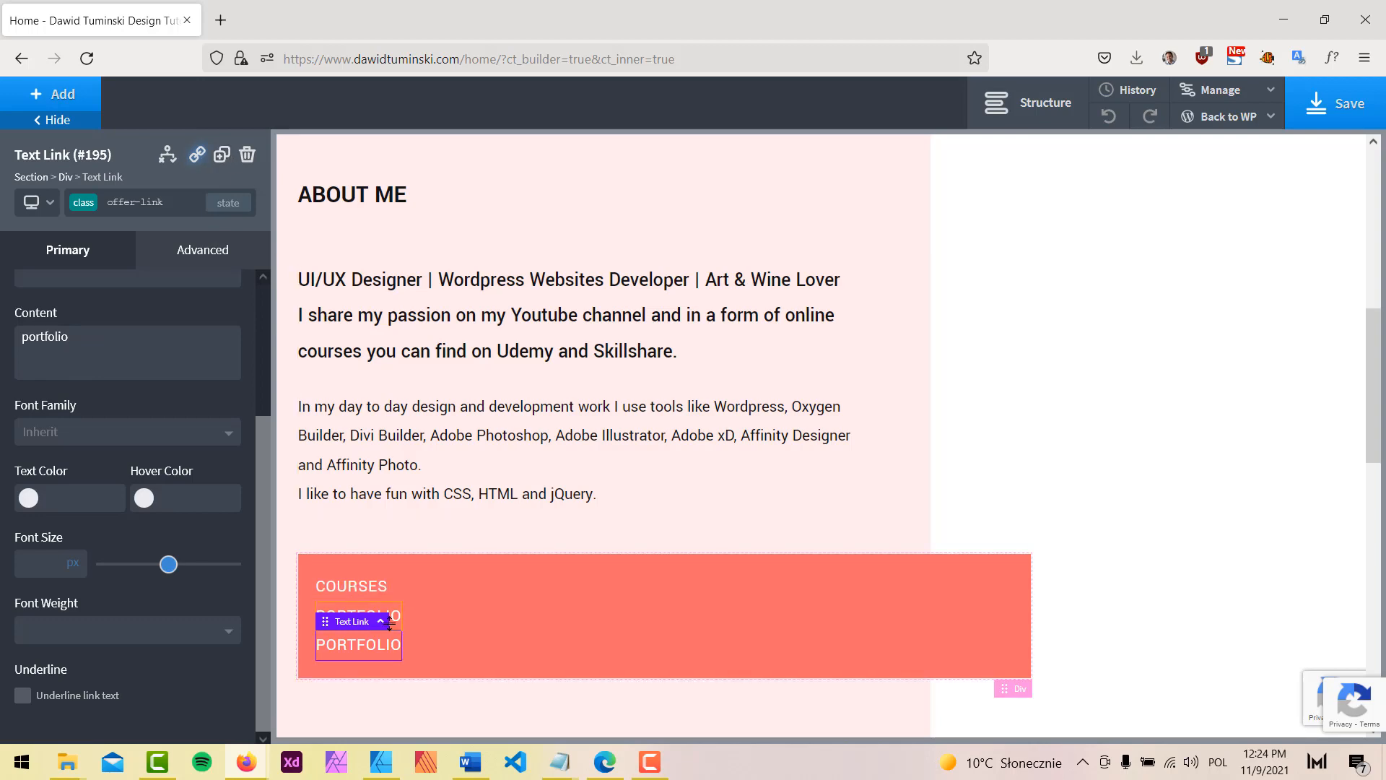
# Step: Check the mockup's last menu label and set the third text link's content to "contact"
pyautogui.click(385, 764)
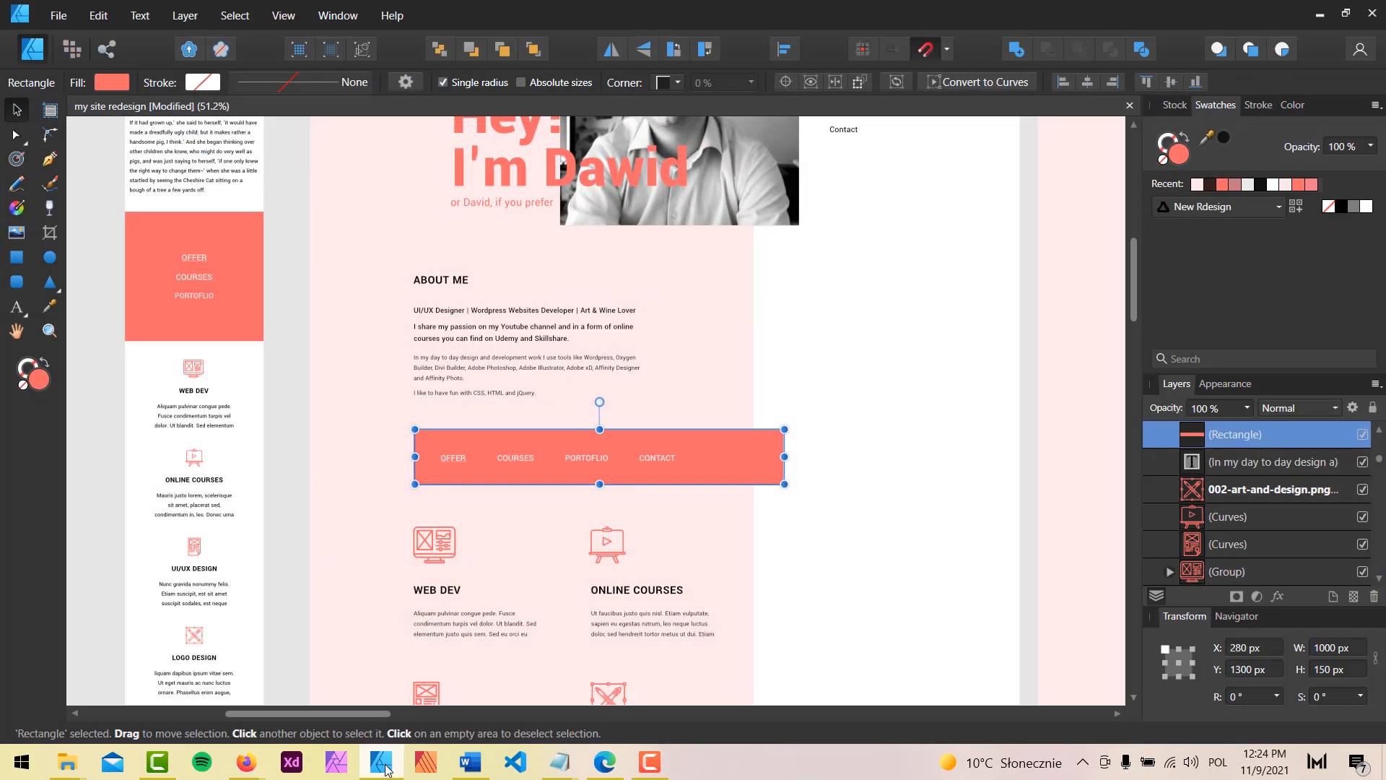
pyautogui.click(385, 765)
pyautogui.doubleClick(67, 338)
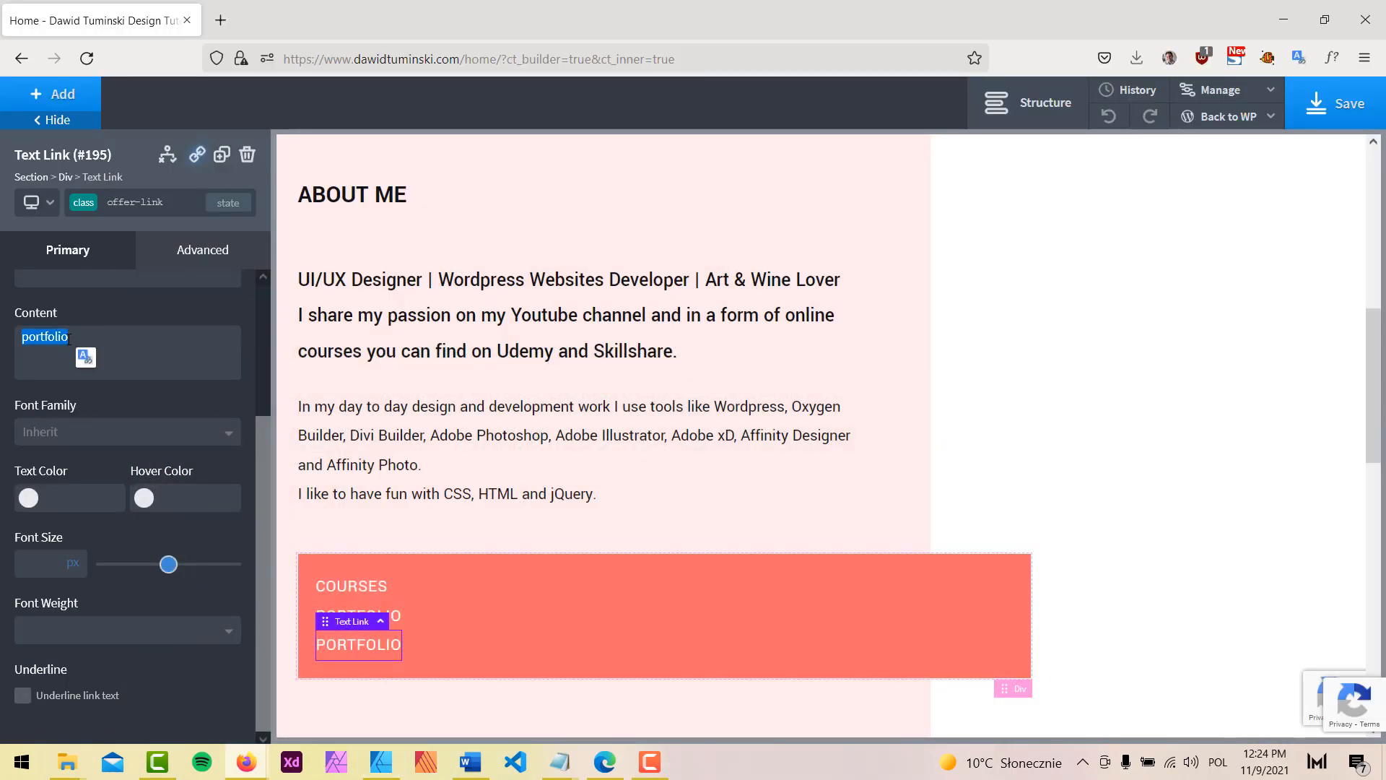
pyautogui.write('contact')
# Step: Select the coral div holding the text links in the page structure and lay out its child elements horizontally
pyautogui.click(1028, 102)
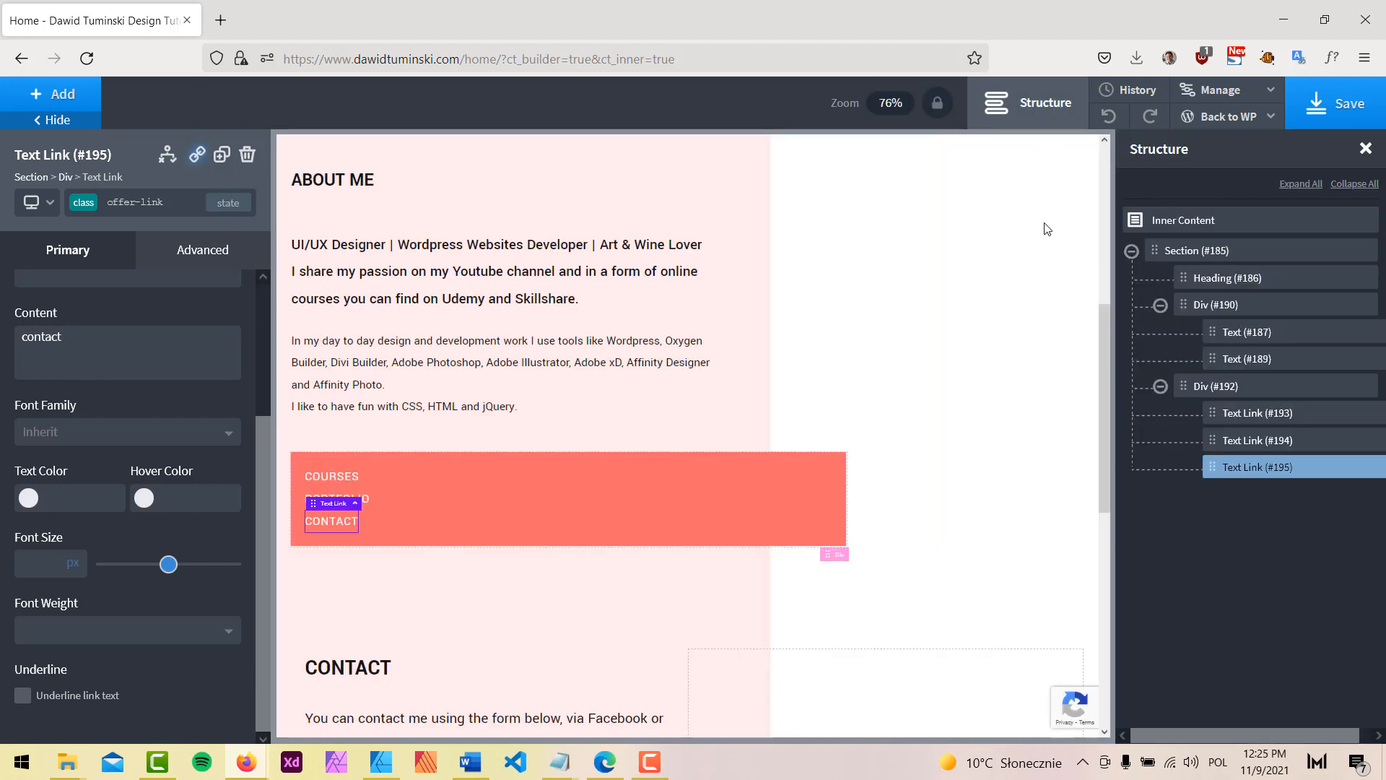
pyautogui.click(1216, 386)
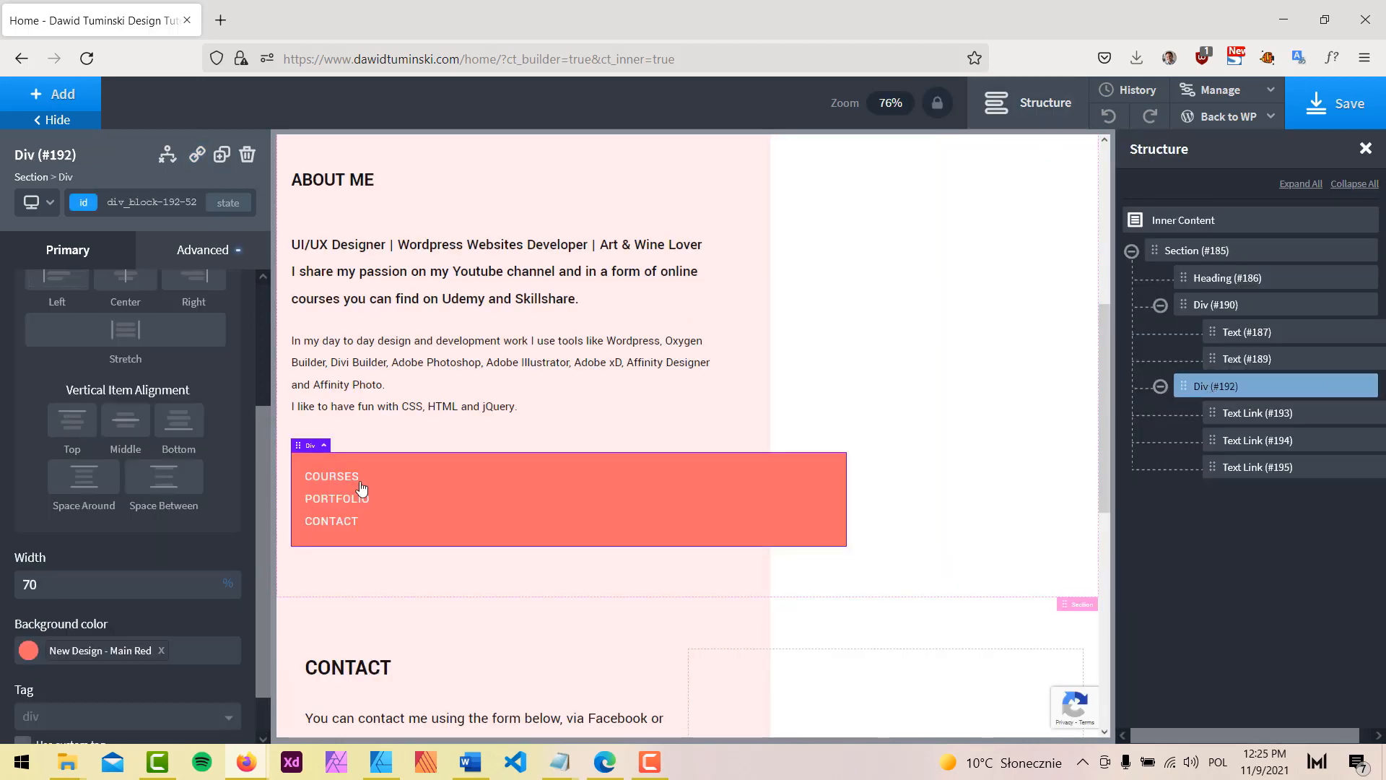
pyautogui.scroll(3, 218, 487)
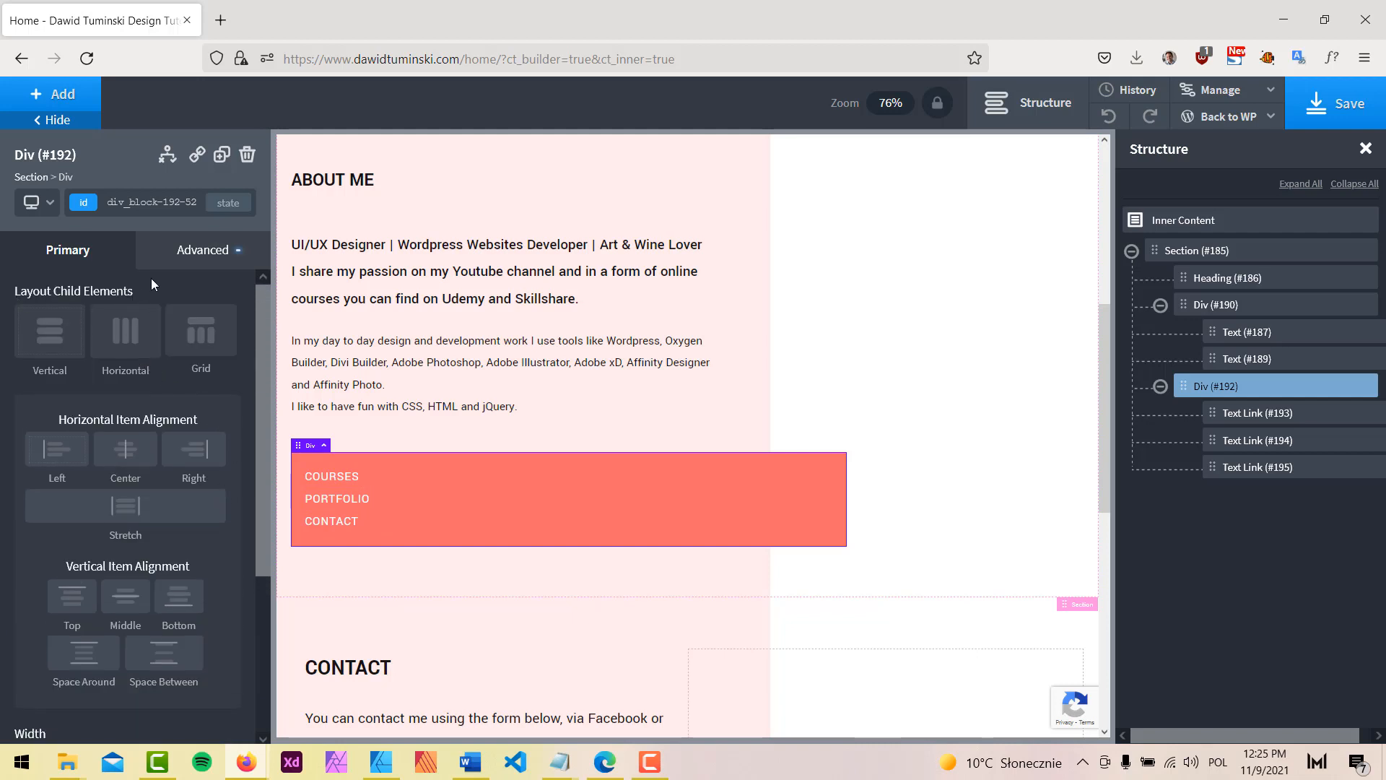
pyautogui.click(137, 332)
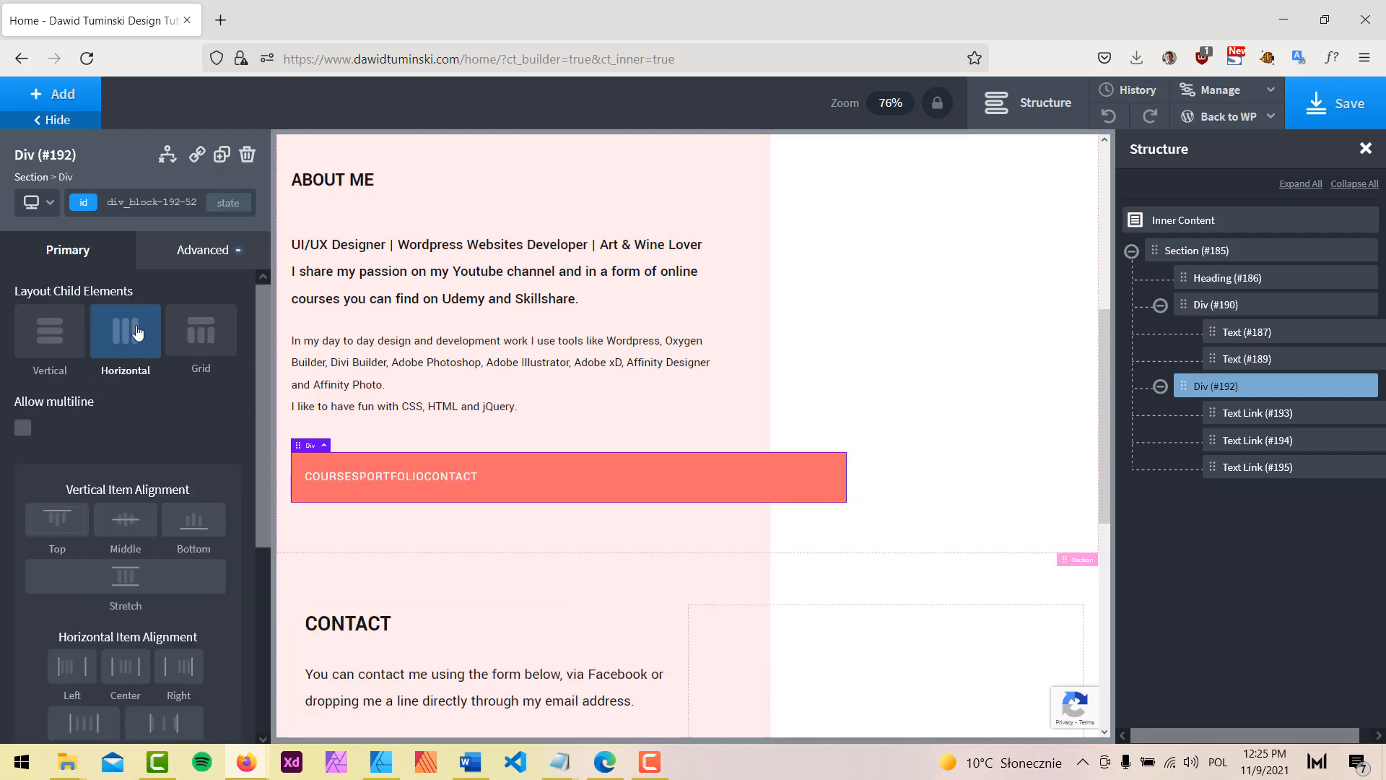
# Step: Try Space Around as the coral div's horizontal item alignment, compare it with the mockup, and remove the alignment again
pyautogui.scroll(-3, 133, 431)
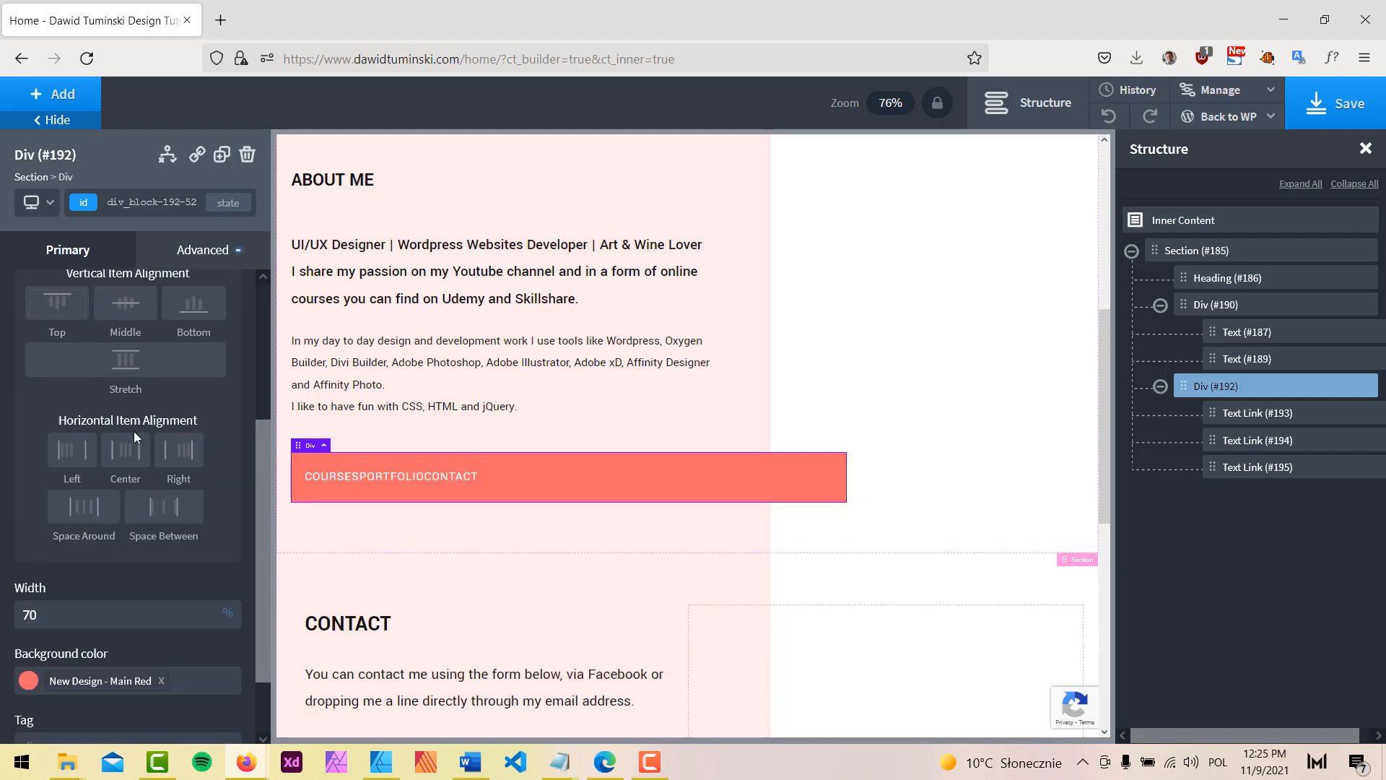
pyautogui.click(87, 519)
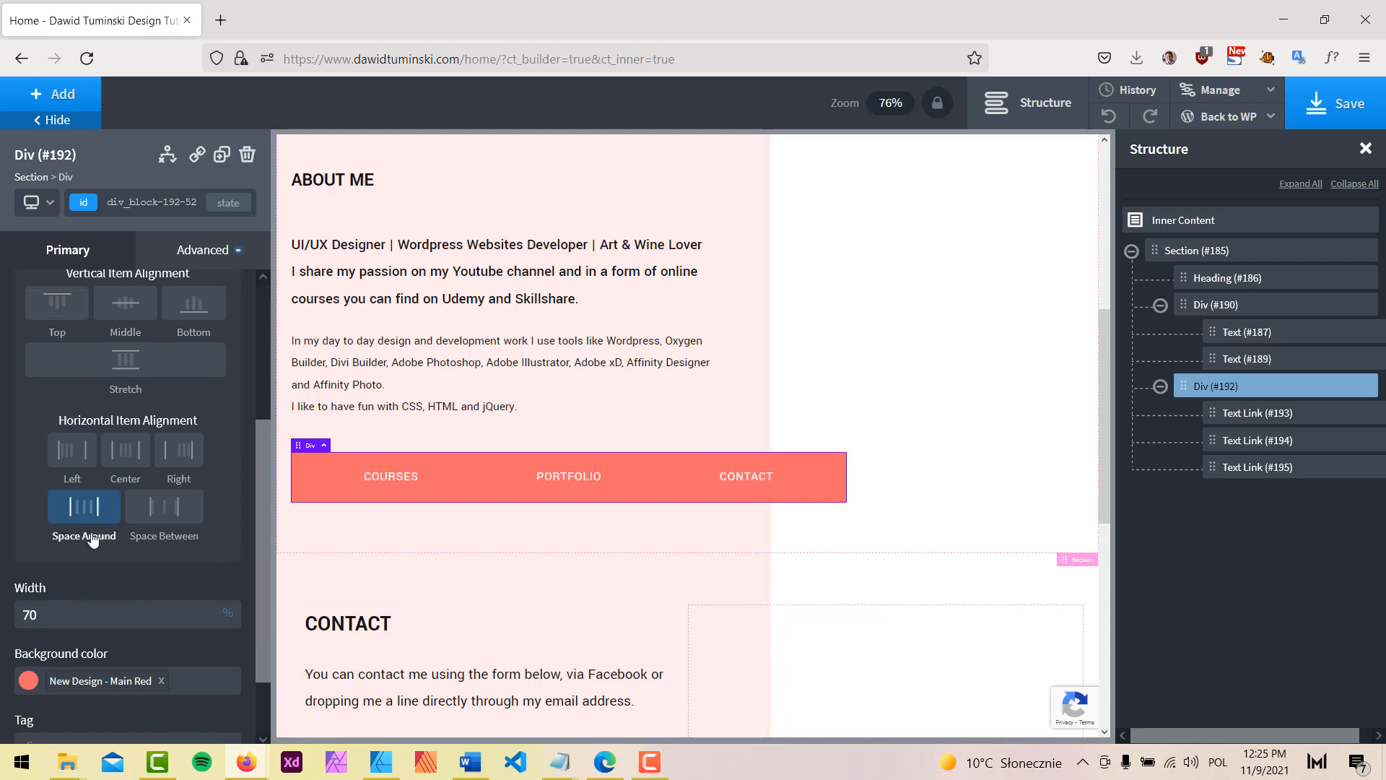
pyautogui.click(381, 762)
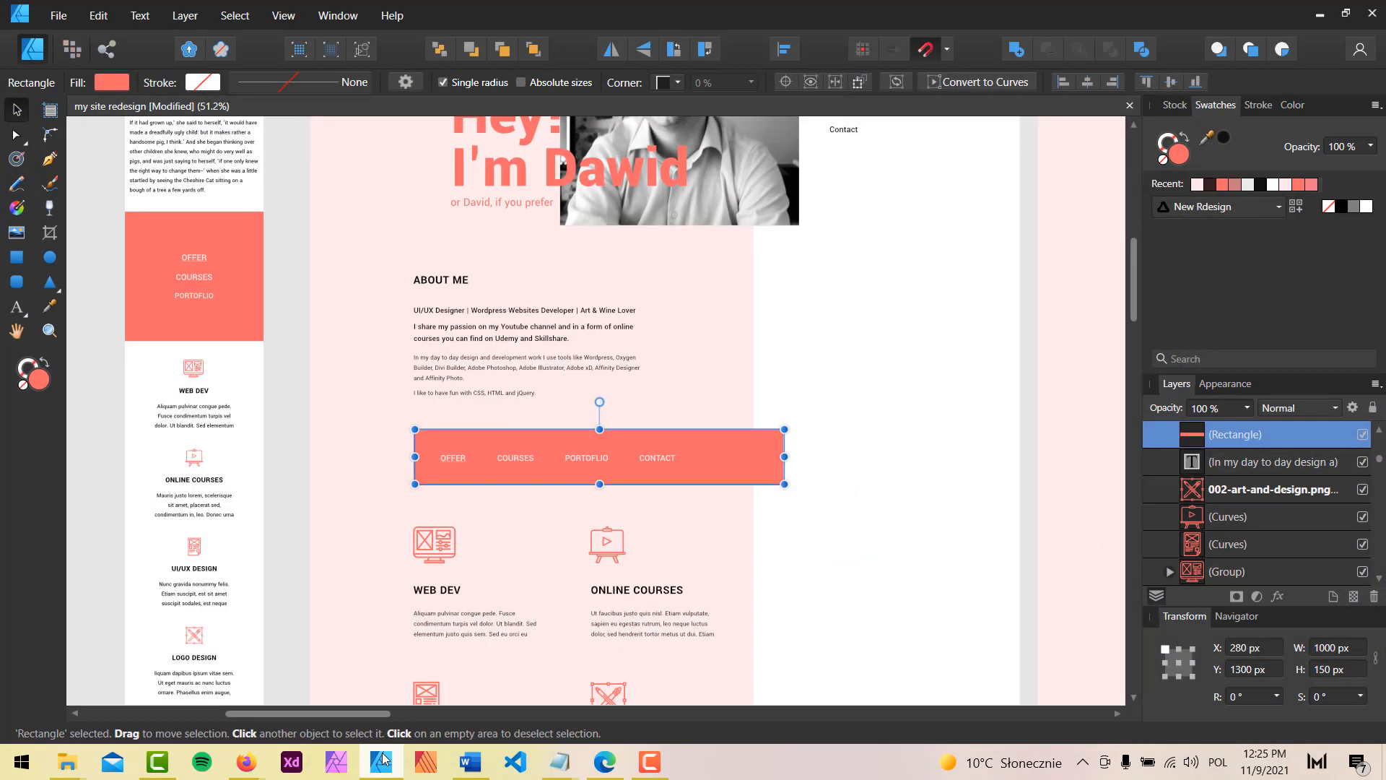
pyautogui.click(381, 762)
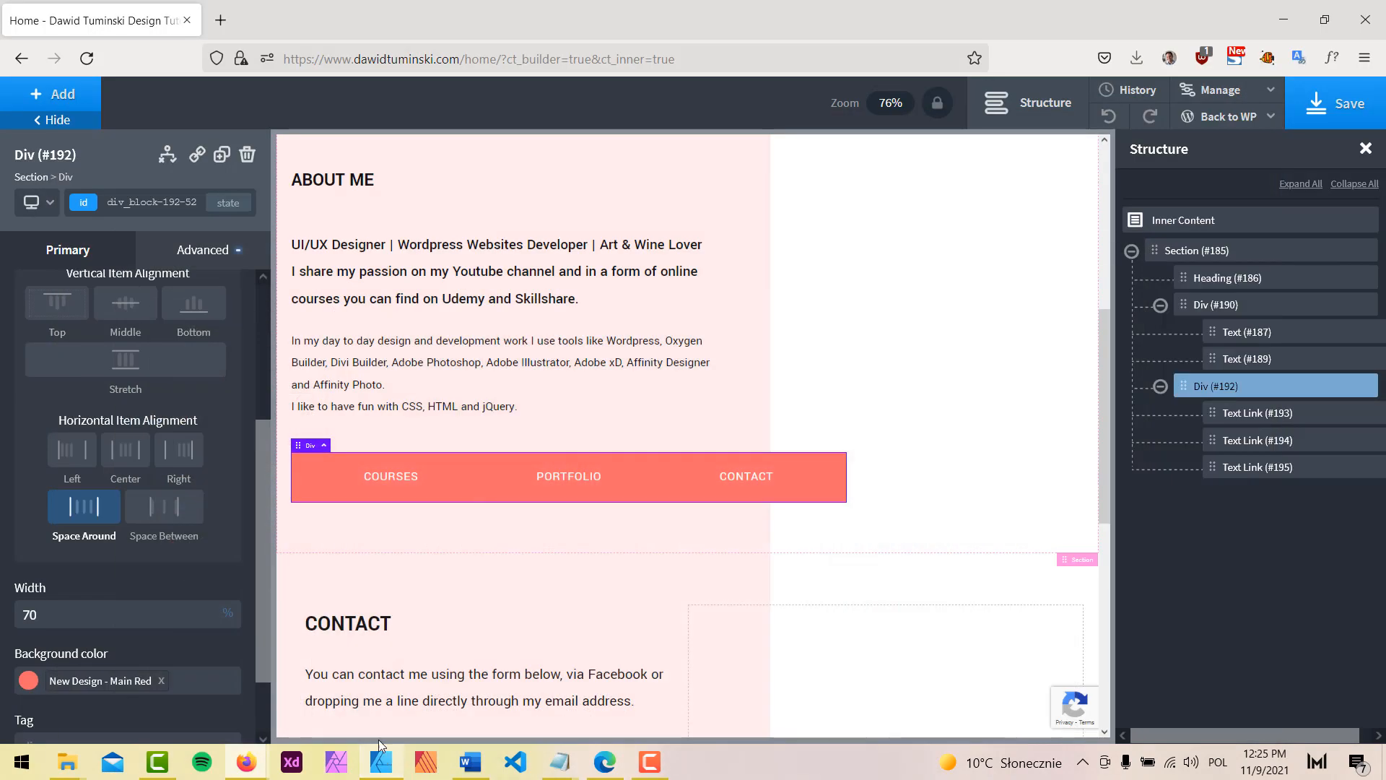
pyautogui.click(89, 505)
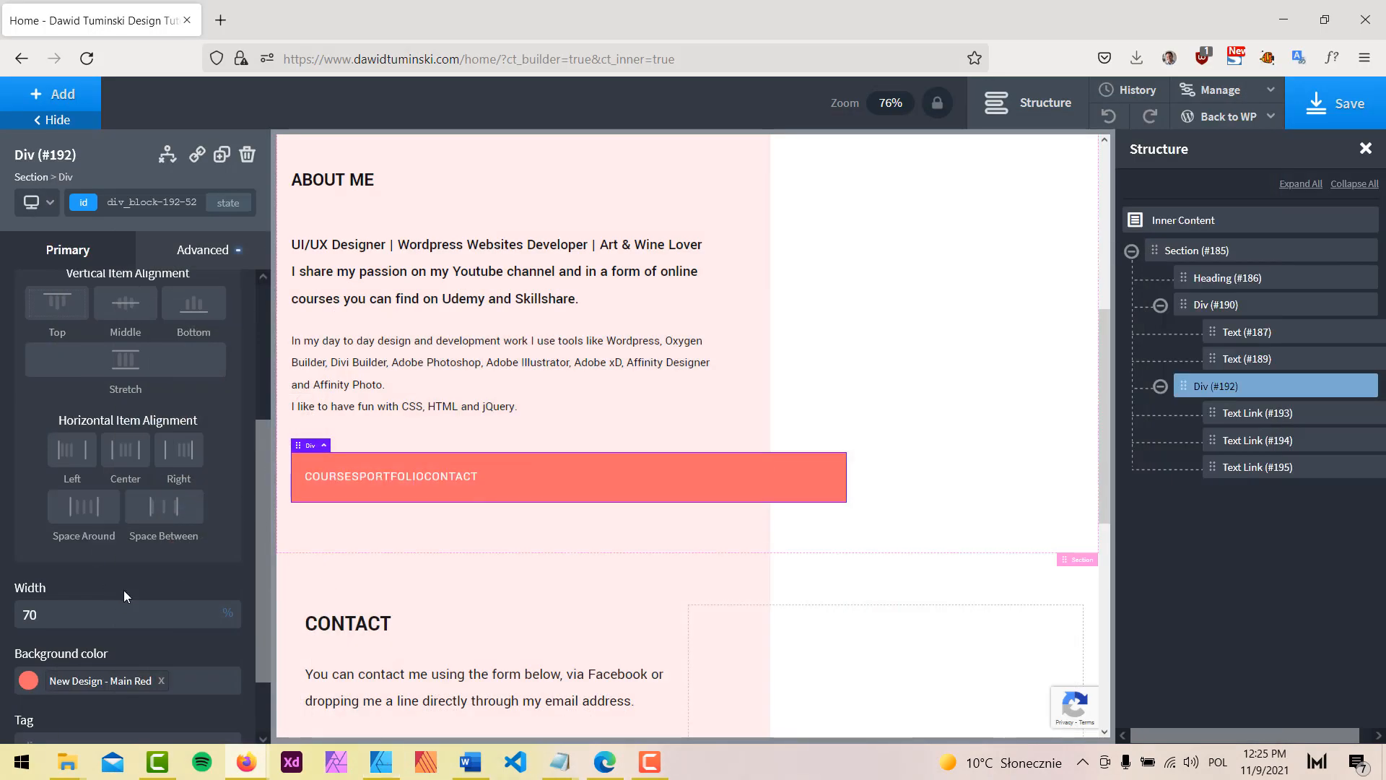
# Step: Set the offer-link class's right margin to 75 px through the courses link, trying 100 px first
pyautogui.click(1259, 421)
pyautogui.click(201, 263)
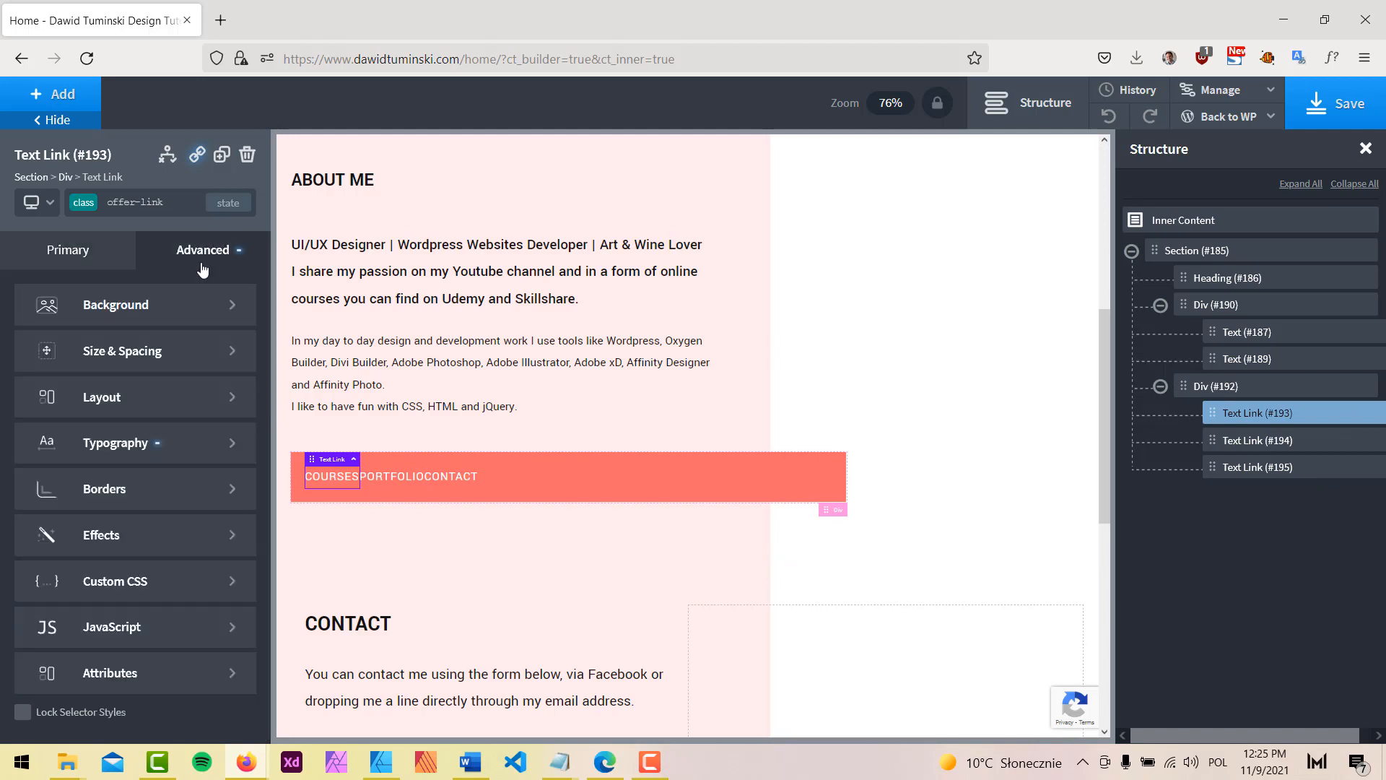
pyautogui.click(145, 359)
pyautogui.click(224, 385)
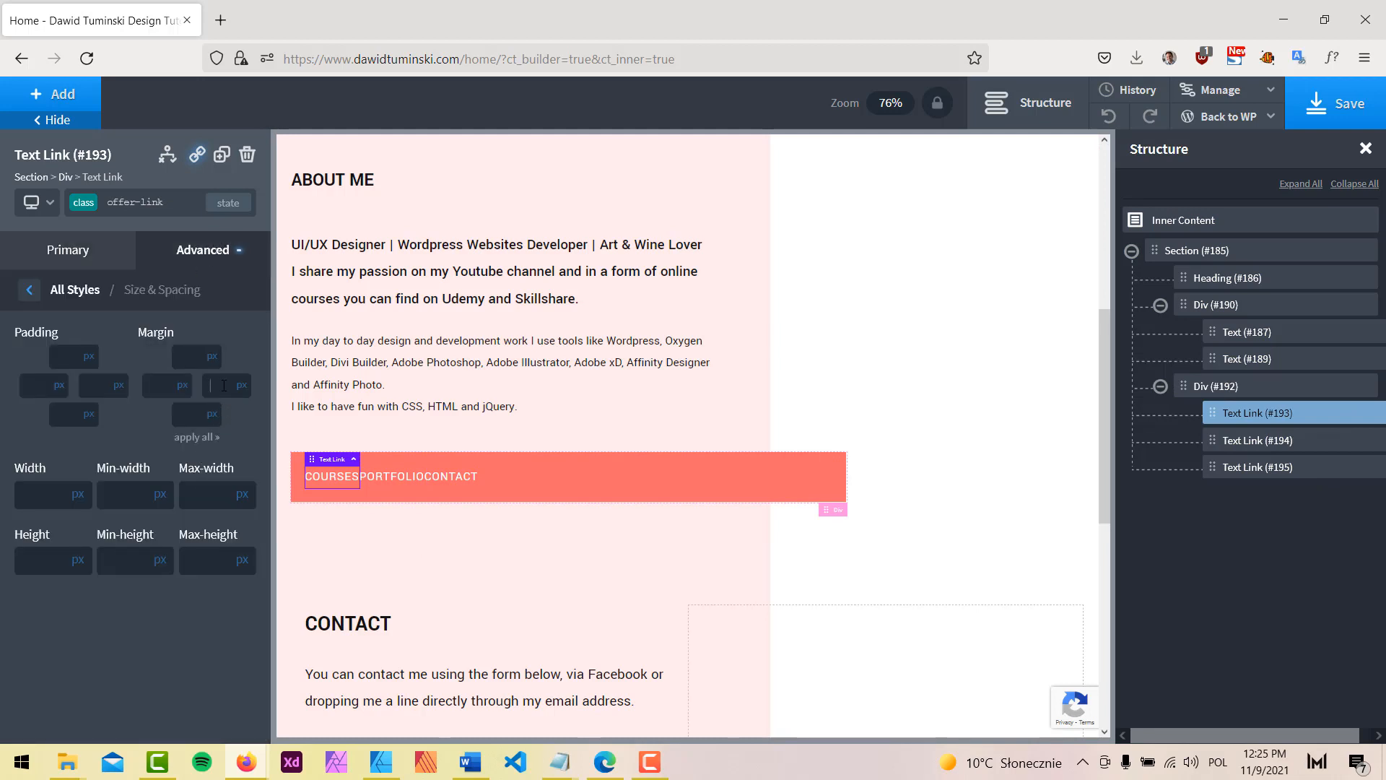
pyautogui.write('100')
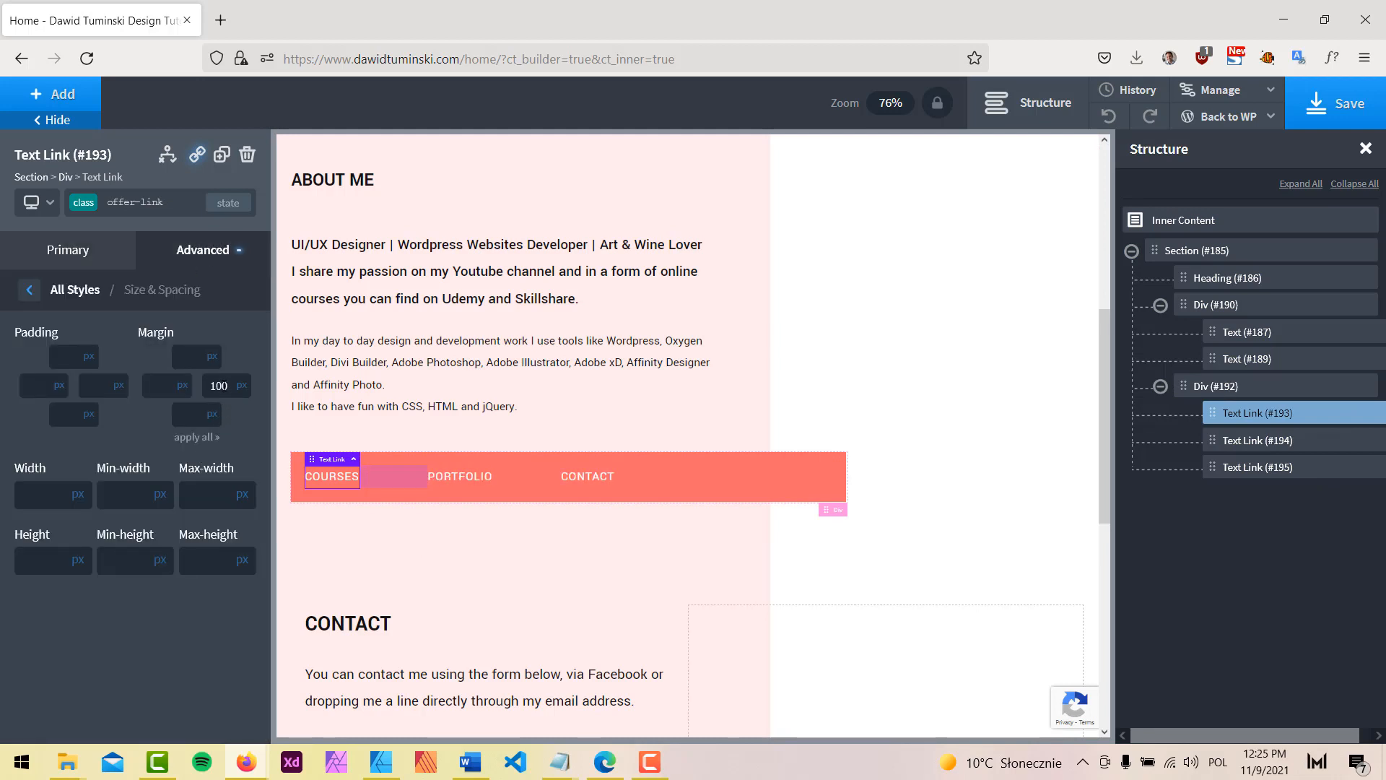
pyautogui.doubleClick(222, 386)
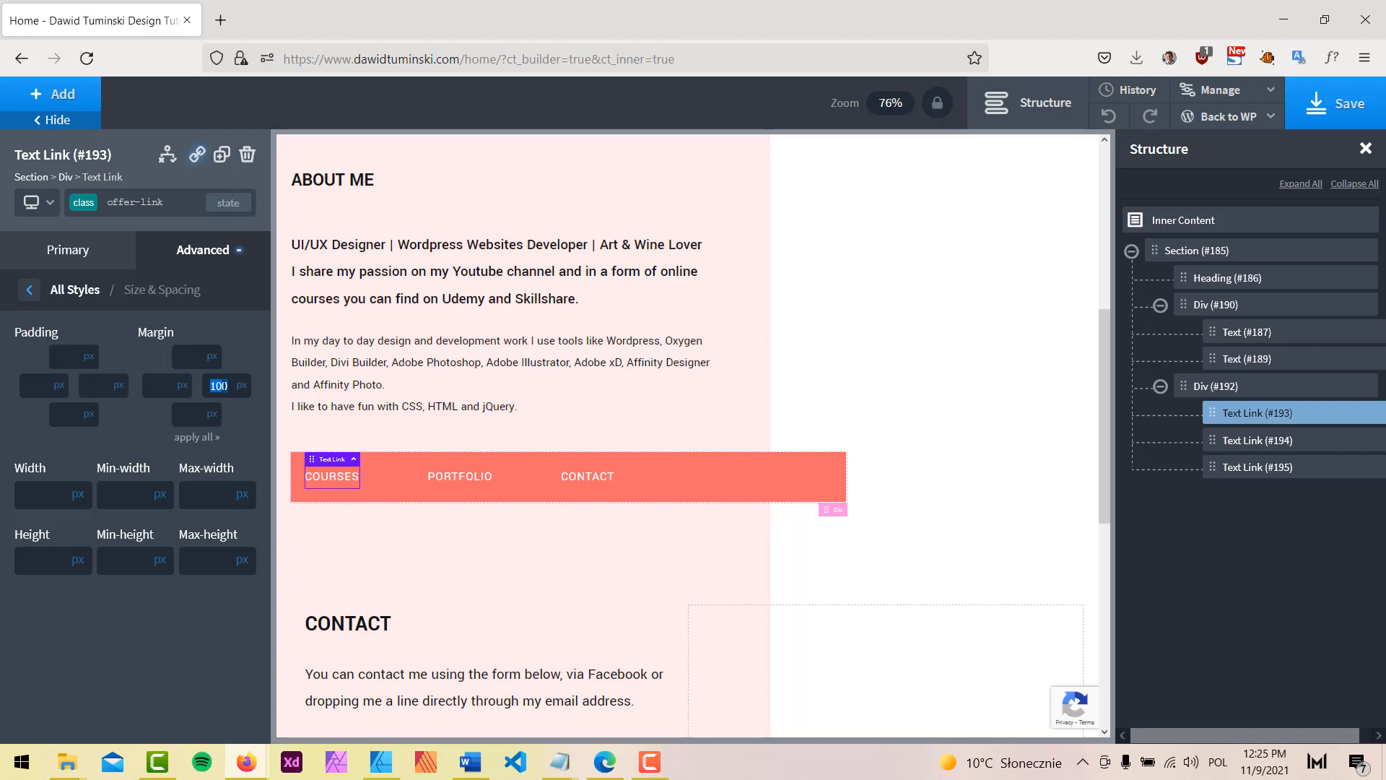
pyautogui.write('75')
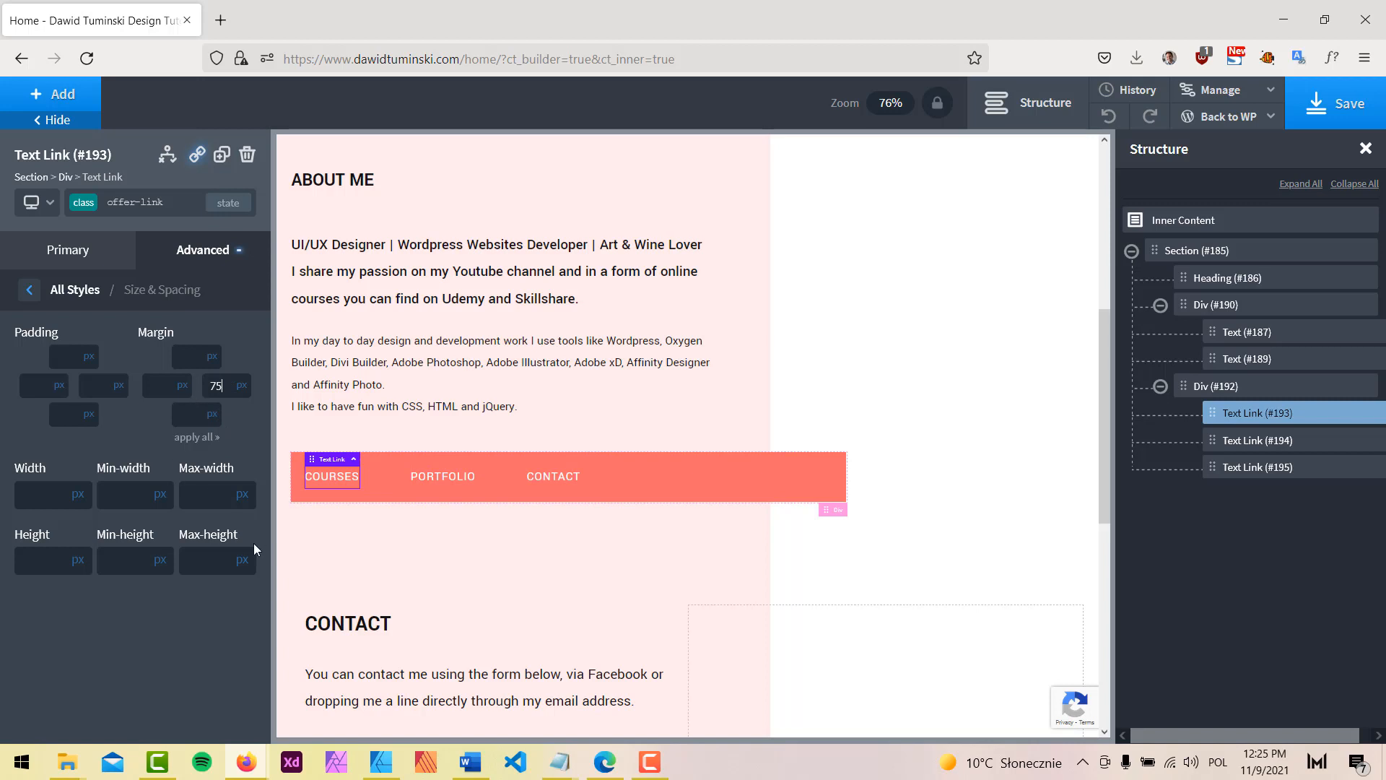
pyautogui.click(29, 291)
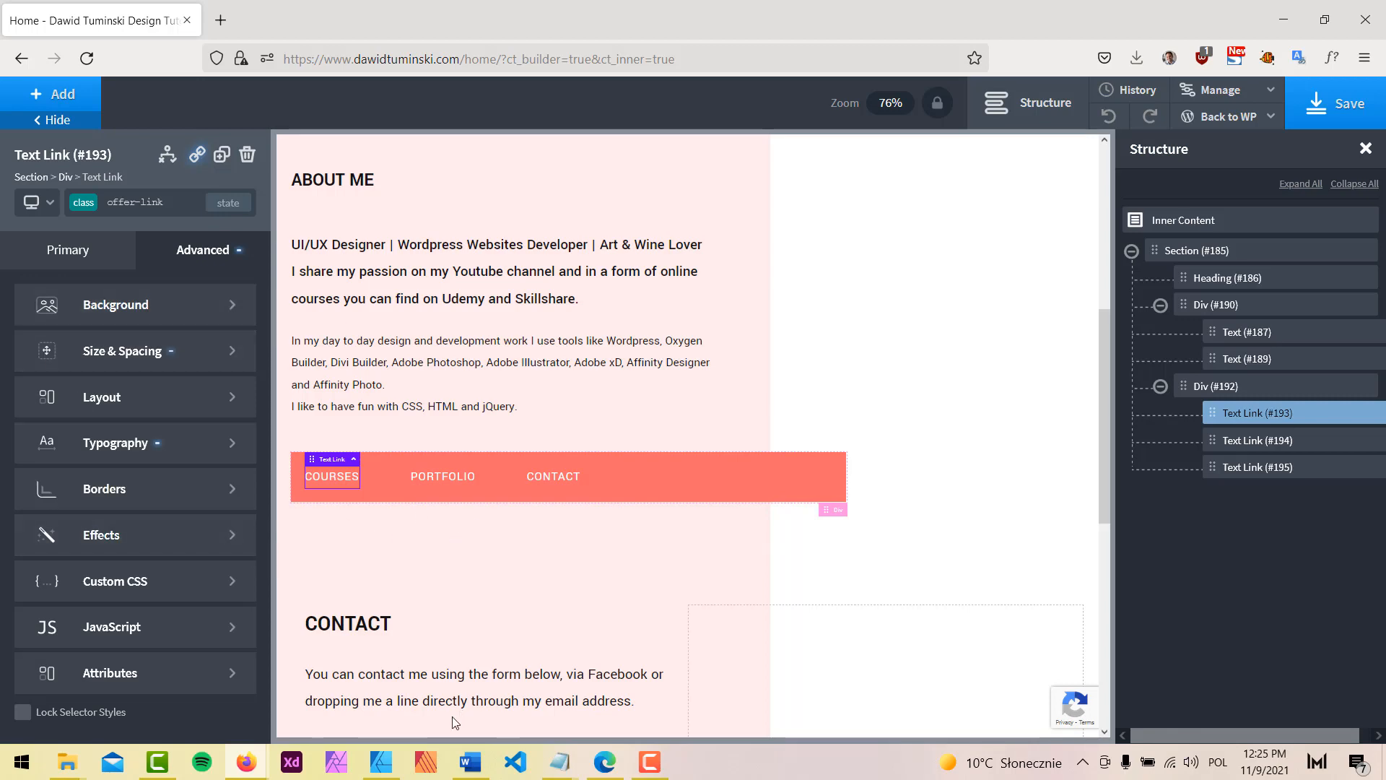
# Step: Inspect the underlined OFFER link in the mockup, underline the offer-link class's text in its hover state, and return to the original state
pyautogui.click(390, 767)
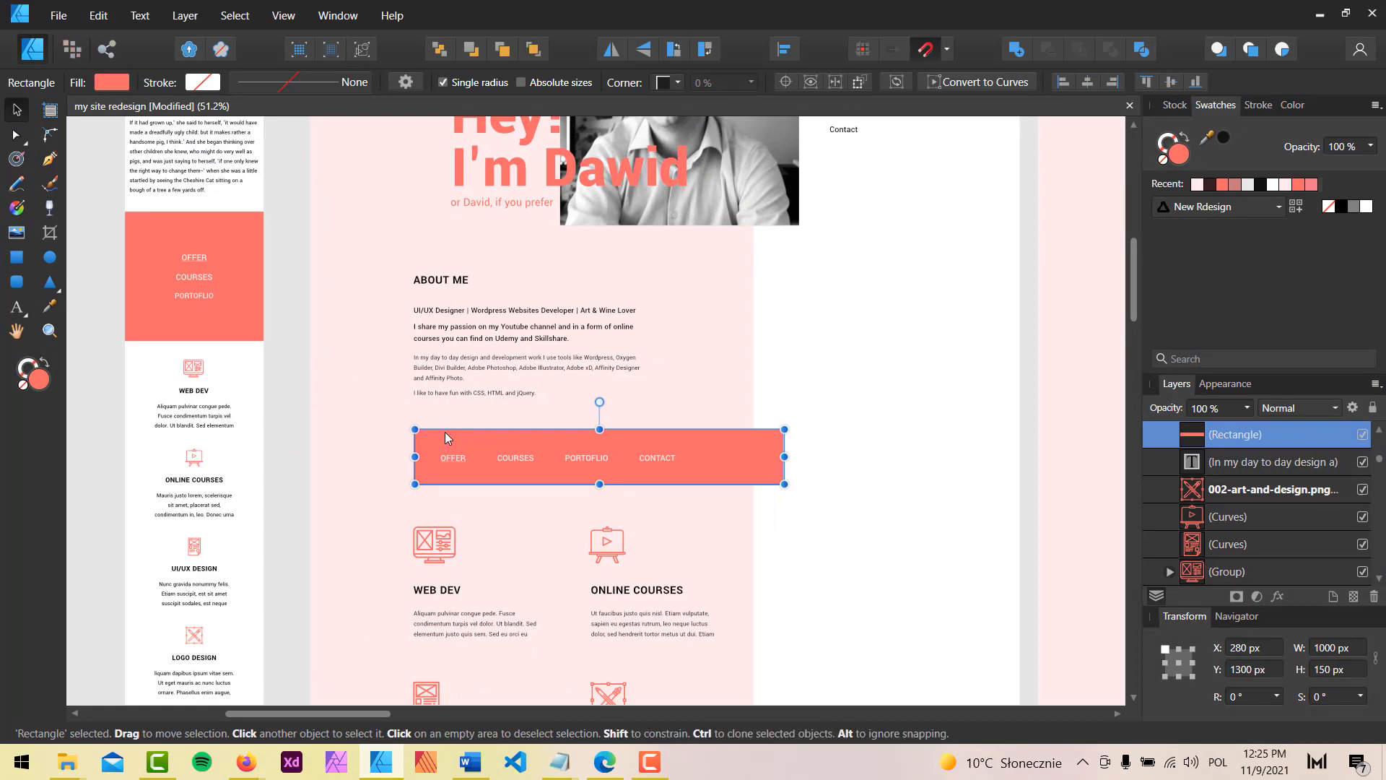
pyautogui.scroll(5, 445, 432)
pyautogui.press('space')
pyautogui.moveTo(566, 662); pyautogui.dragTo(545, 476)
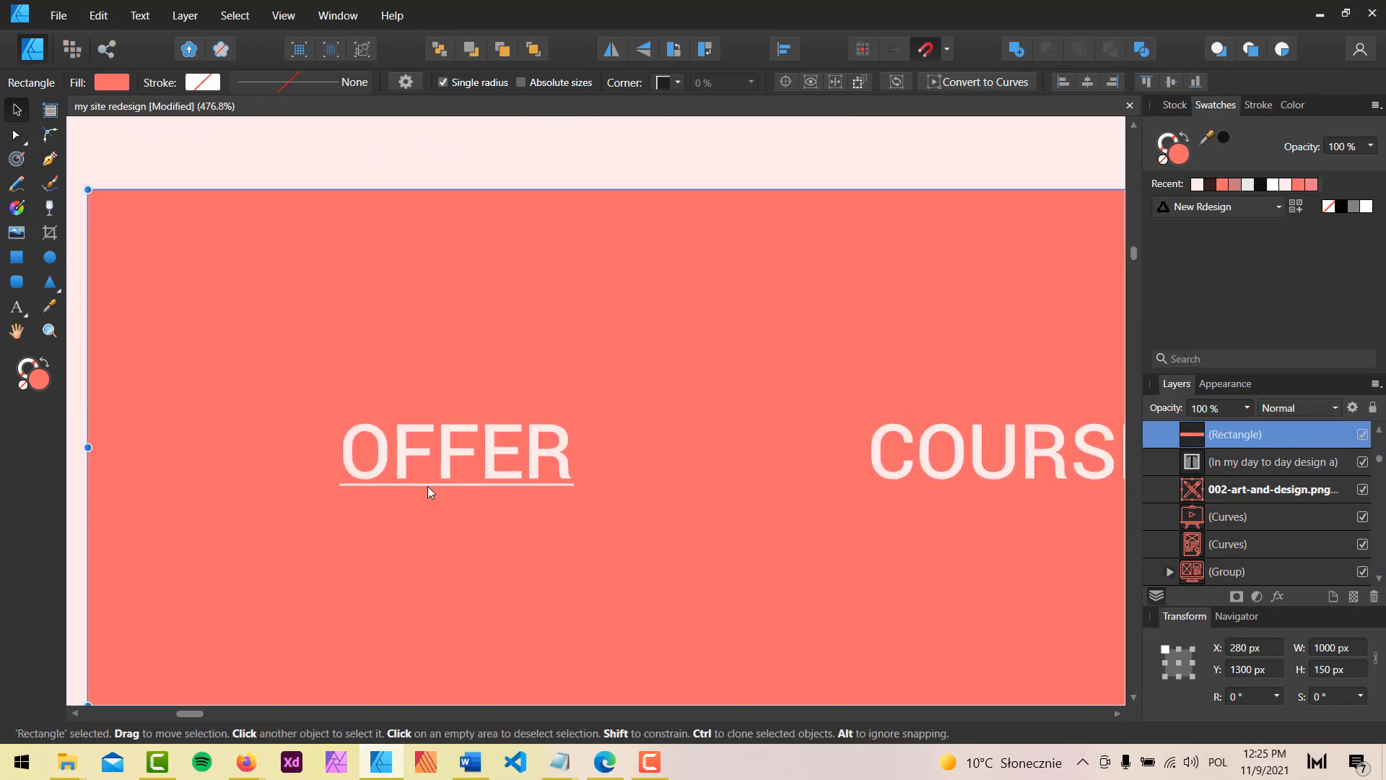
pyautogui.click(1332, 22)
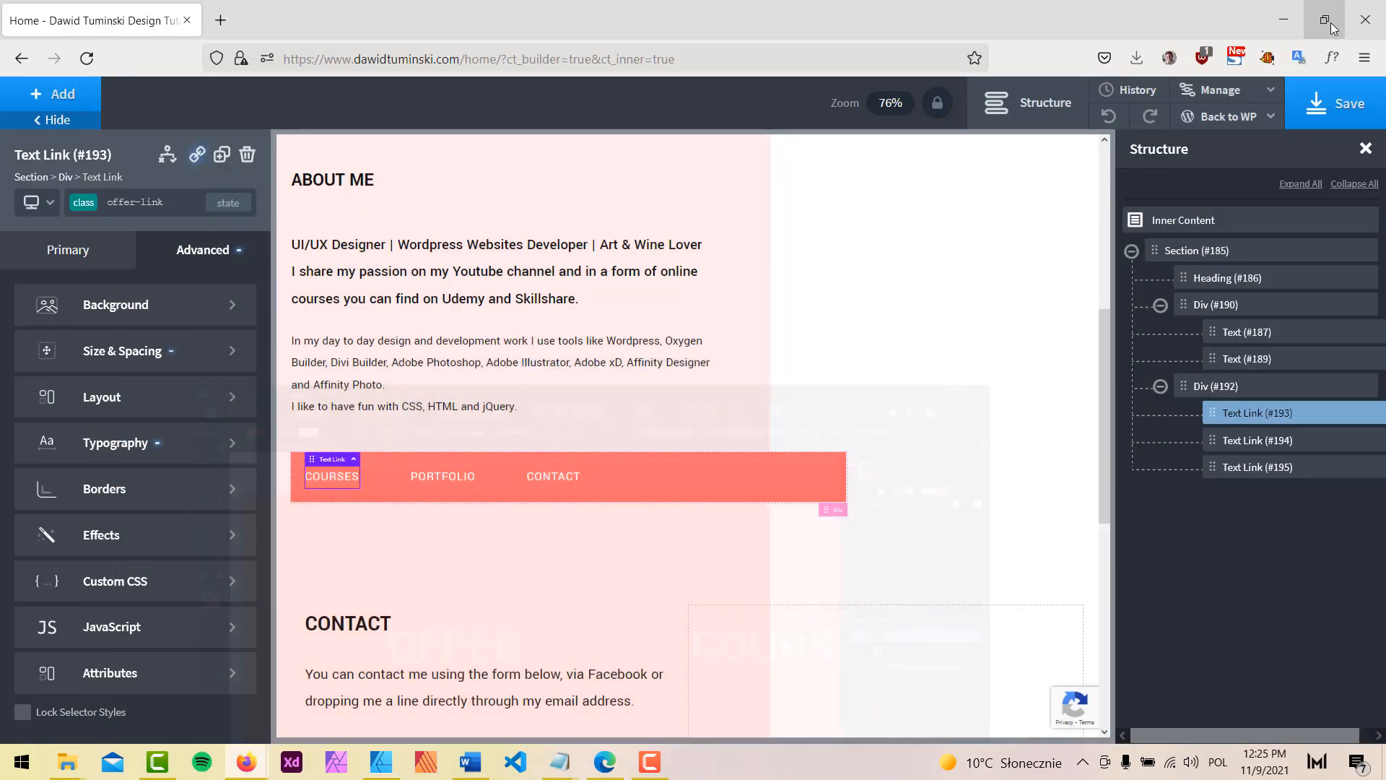
pyautogui.click(228, 203)
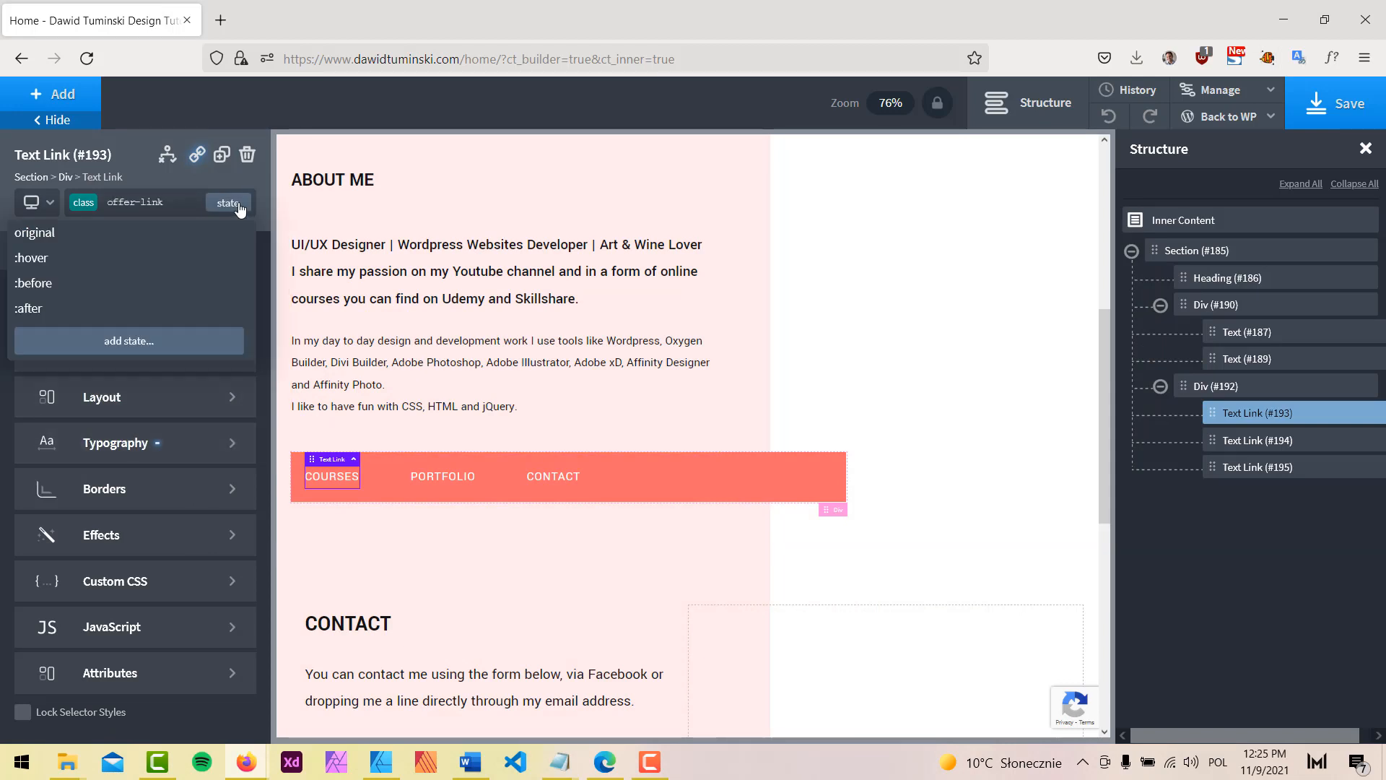
pyautogui.click(55, 258)
pyautogui.click(140, 443)
pyautogui.scroll(-3, 188, 530)
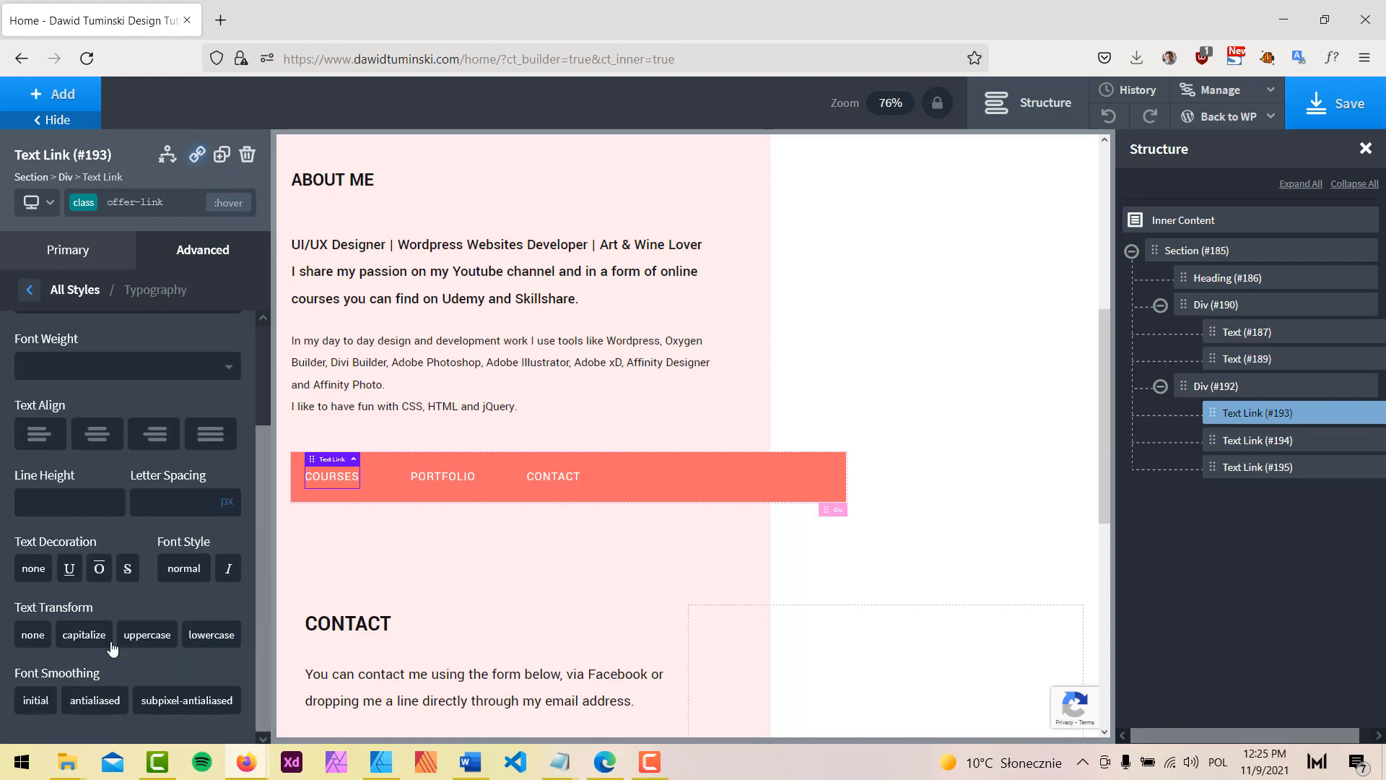
pyautogui.click(70, 568)
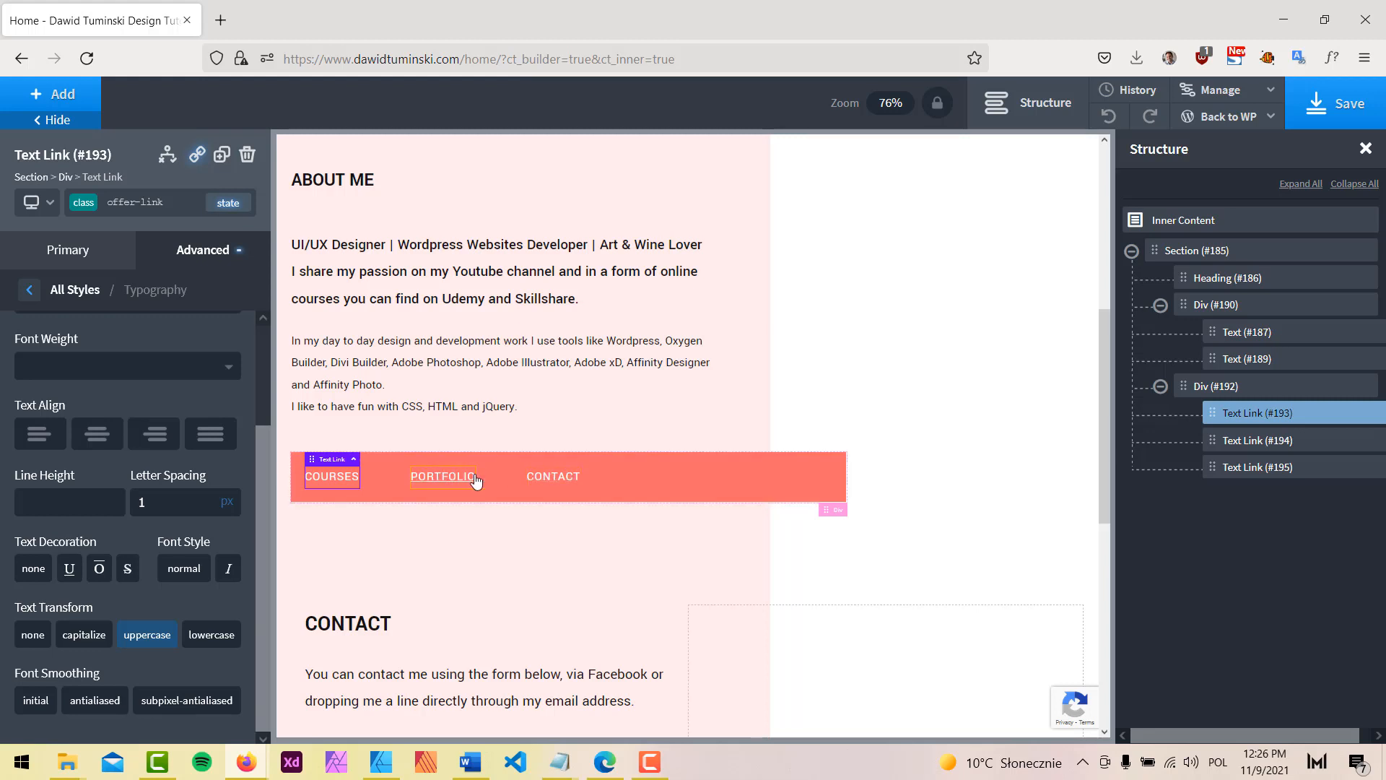
pyautogui.click(228, 203)
pyautogui.click(147, 234)
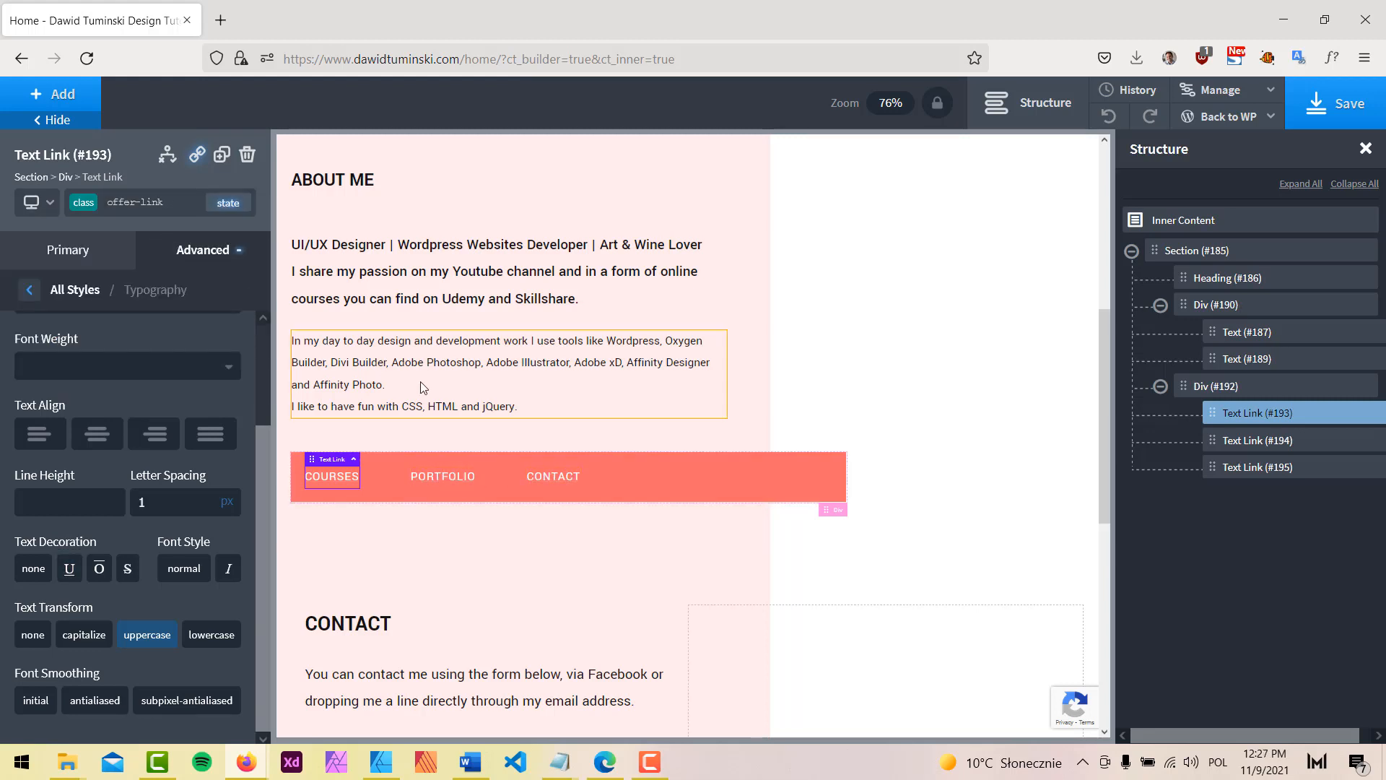
# Step: Link the courses text link to the site's existing Courses page, found by searching the link content
pyautogui.click(60, 264)
pyautogui.click(170, 319)
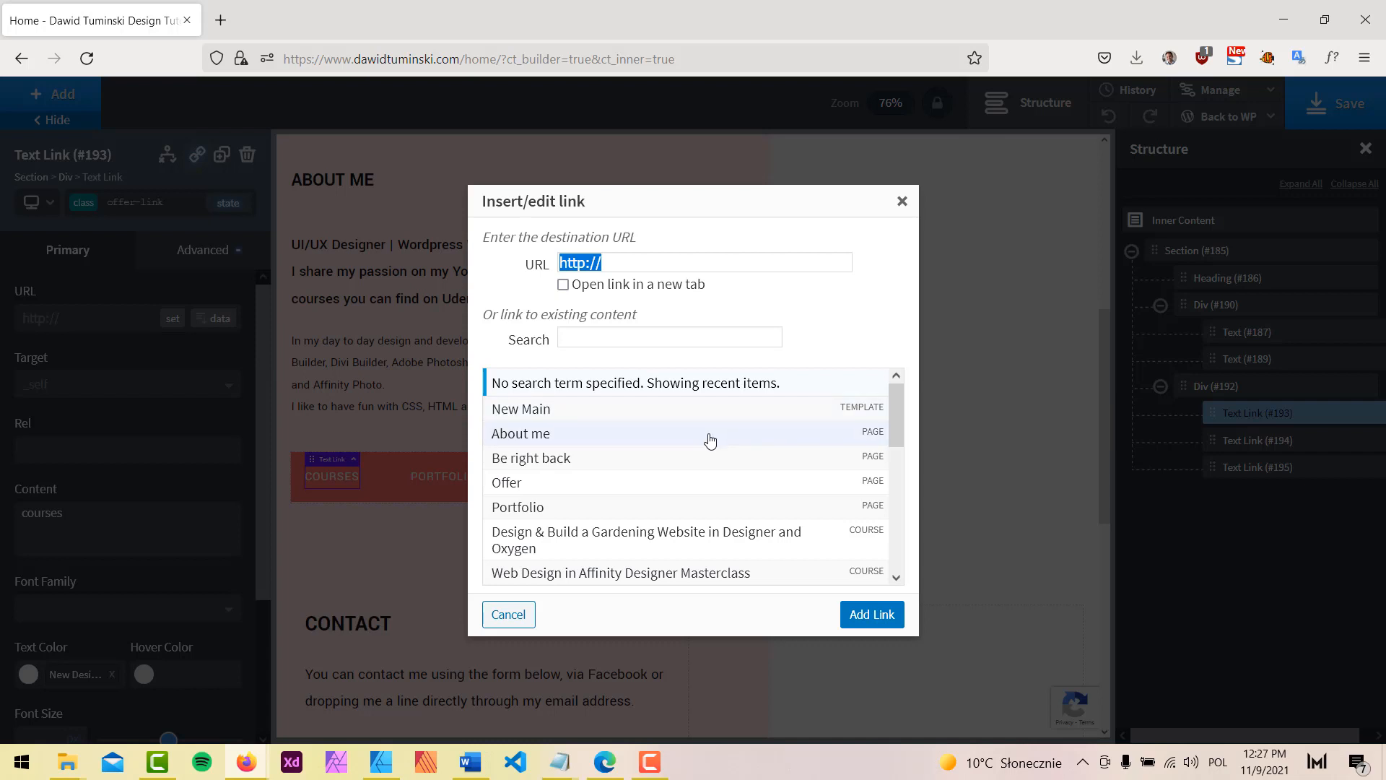
pyautogui.scroll(-3, 706, 439)
pyautogui.click(604, 339)
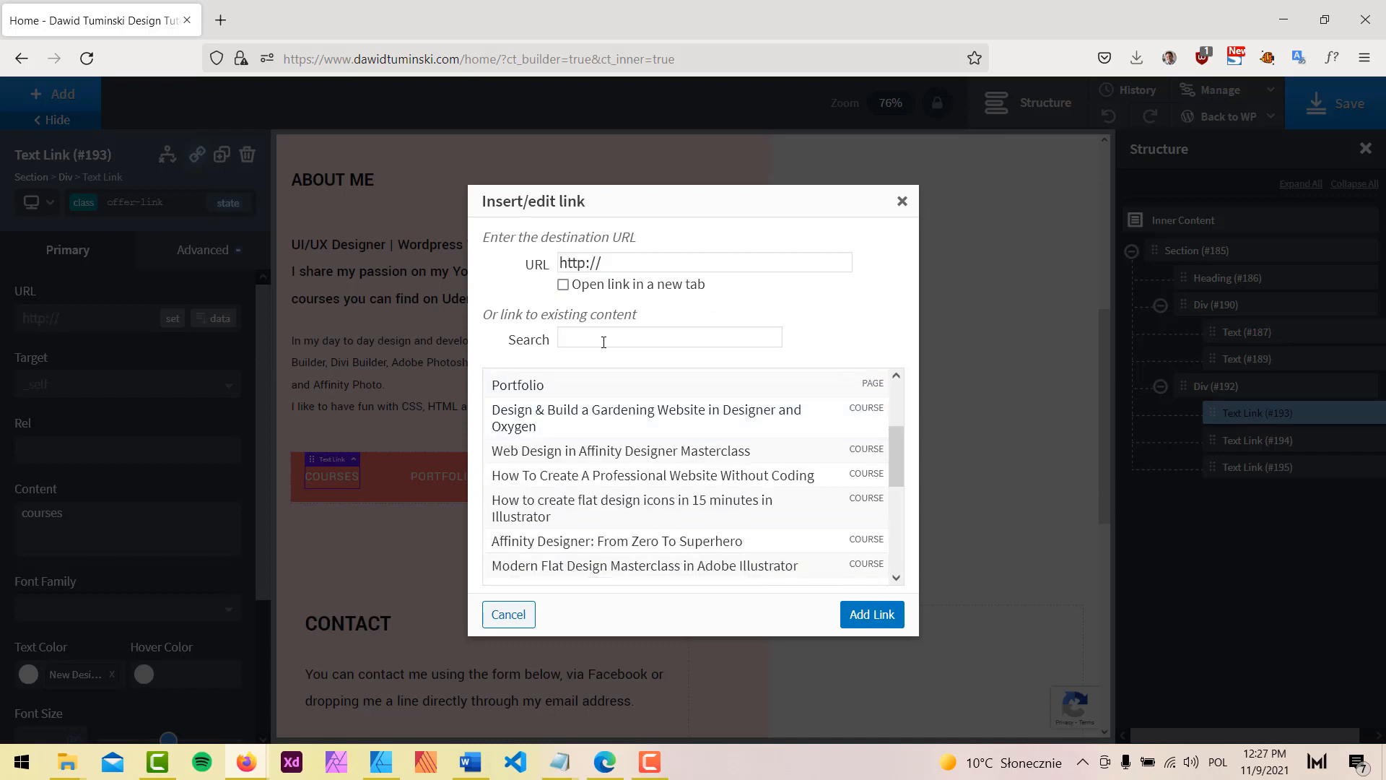
pyautogui.write('courses')
pyautogui.click(549, 384)
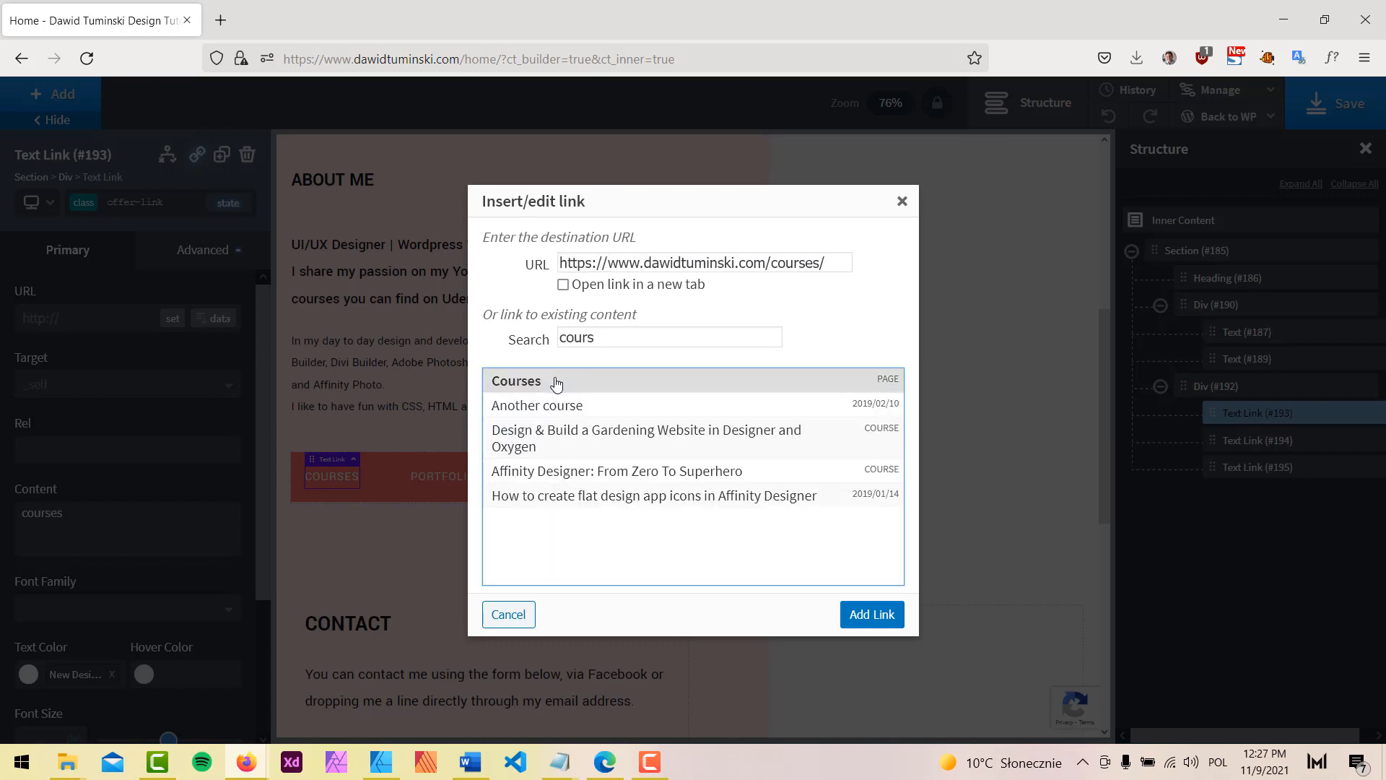
pyautogui.click(870, 614)
# Step: Link the portfolio text link to the site's existing Portfolio page, searching the link content for "port"
pyautogui.click(441, 478)
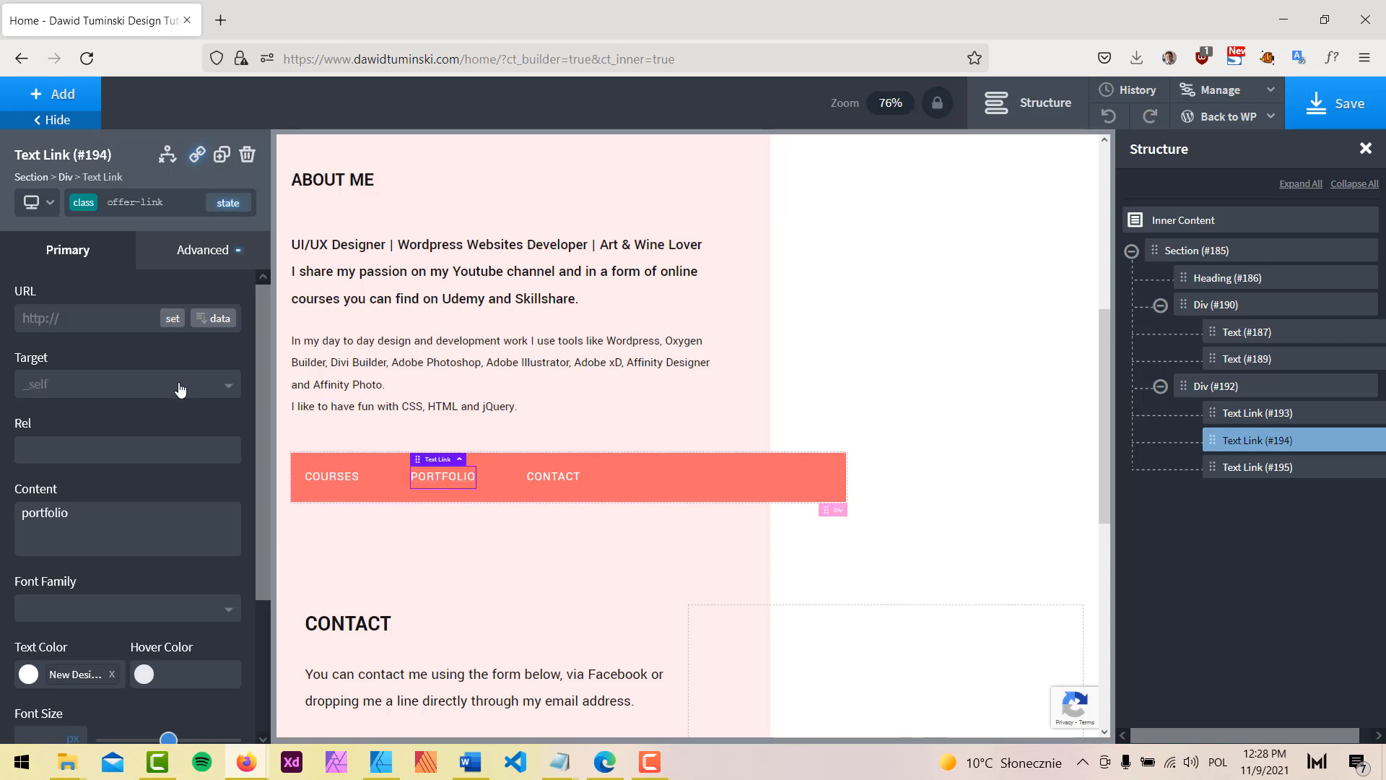
pyautogui.click(173, 318)
pyautogui.click(610, 340)
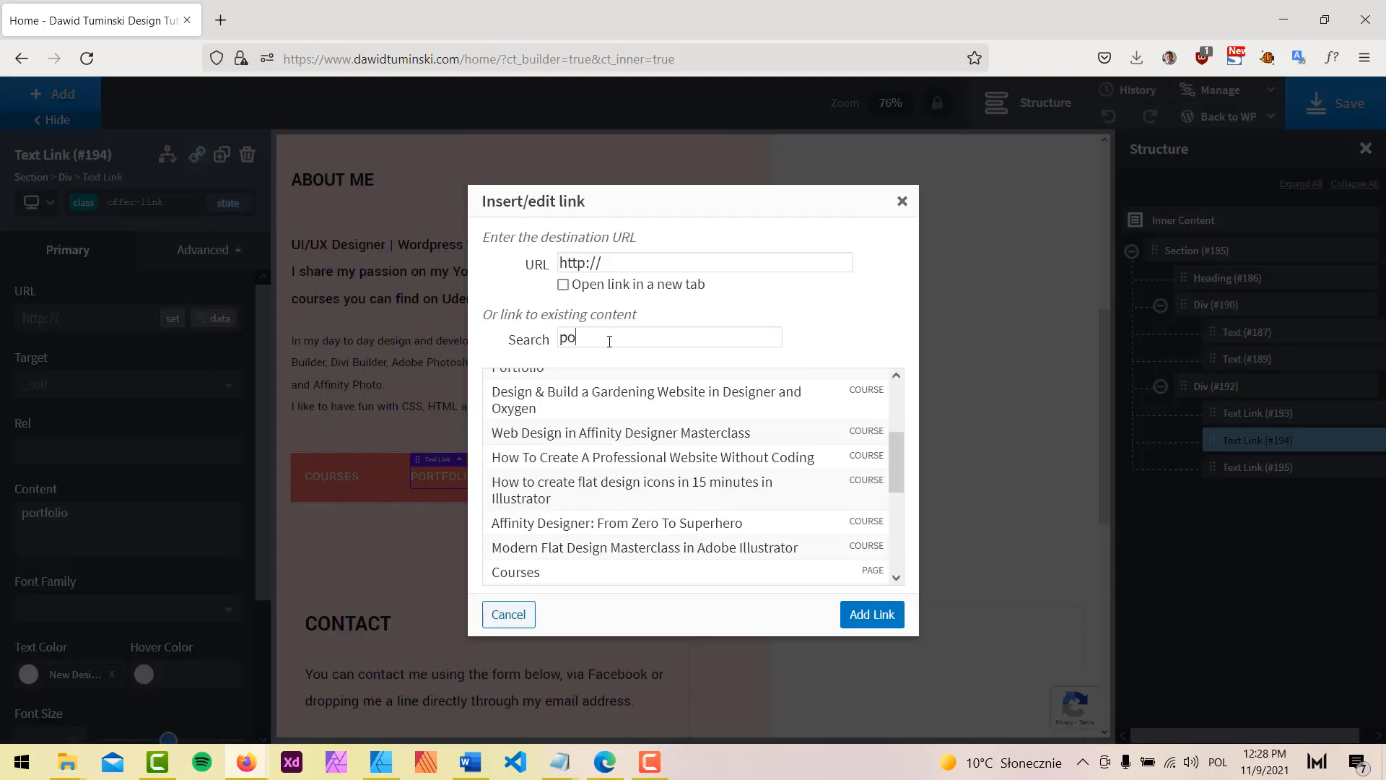
pyautogui.write('port')
pyautogui.click(548, 381)
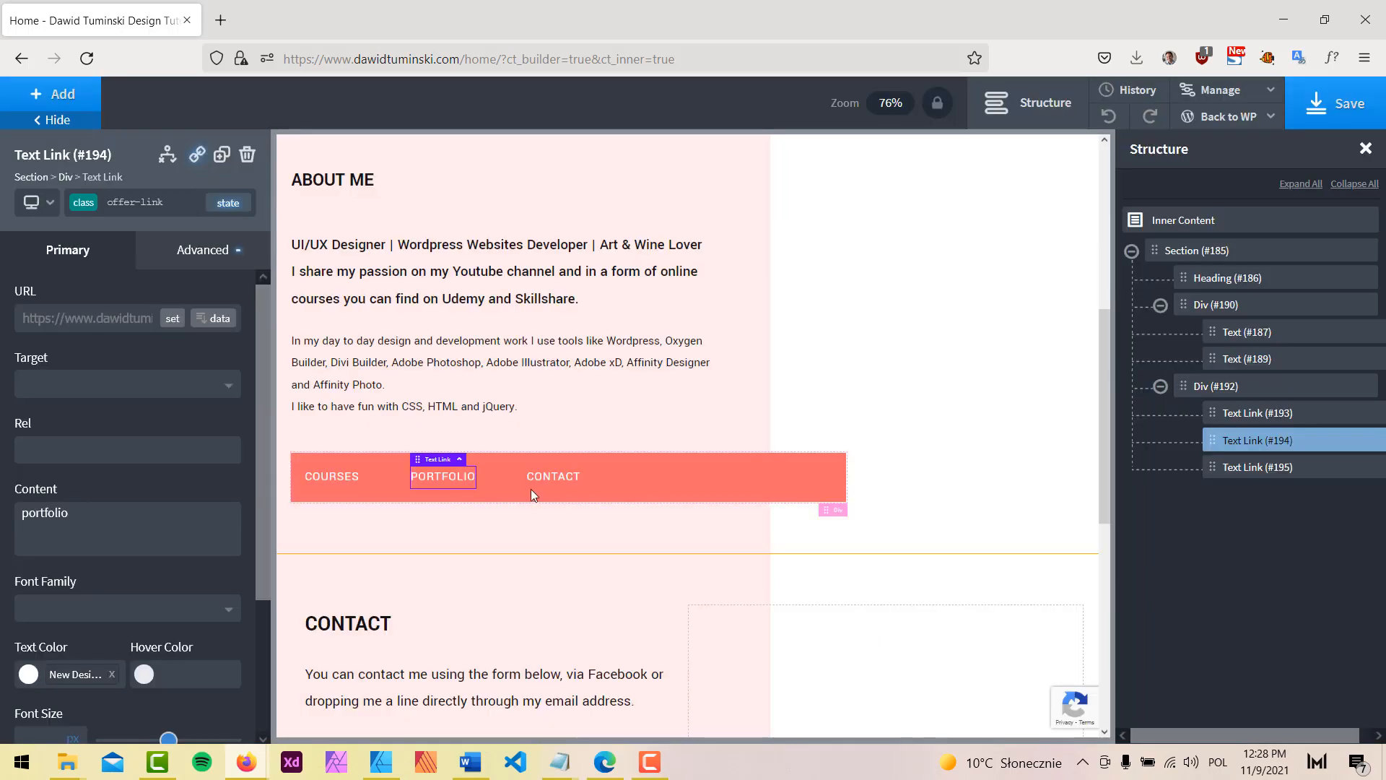
pyautogui.click(870, 614)
# Step: Link the contact text link to the site's existing Contact page, searching the link content for "con", and hide the structure tree
pyautogui.click(550, 485)
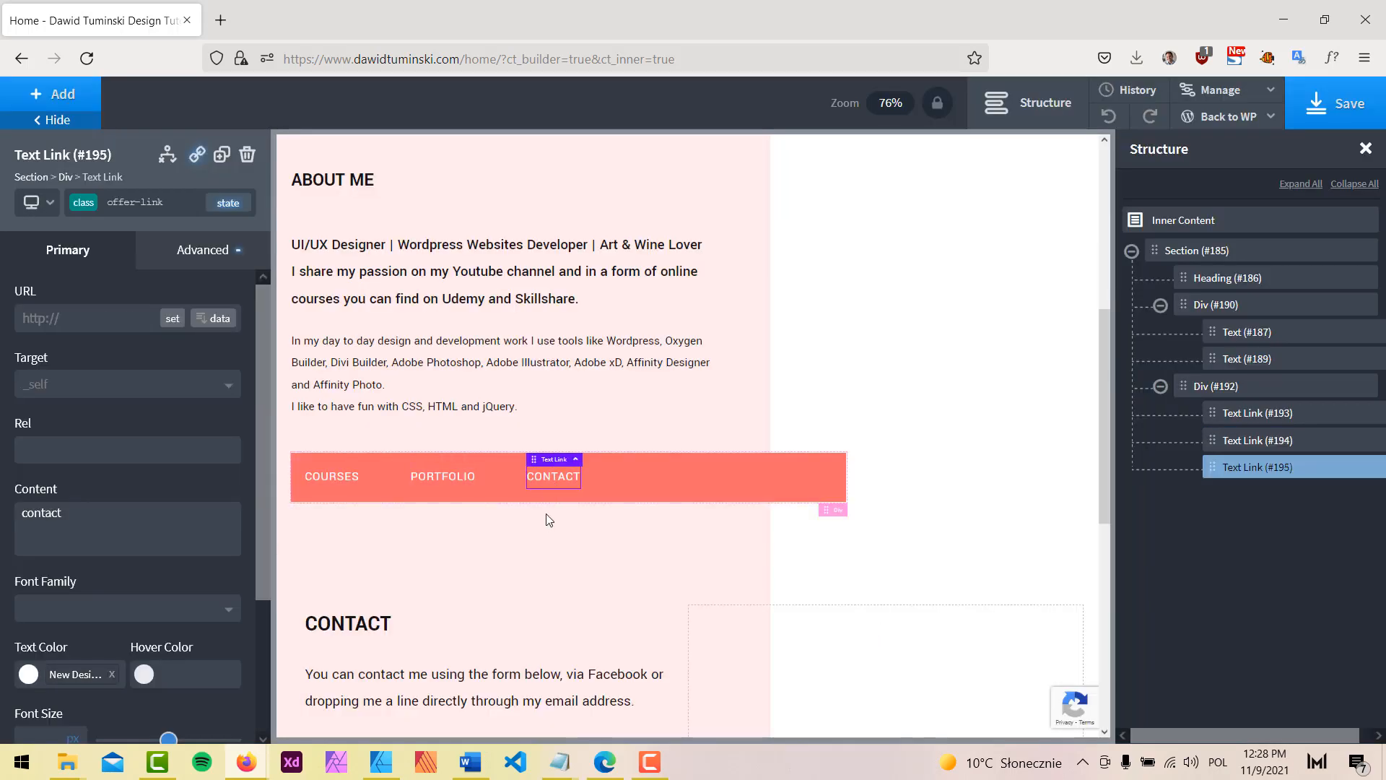
pyautogui.click(173, 320)
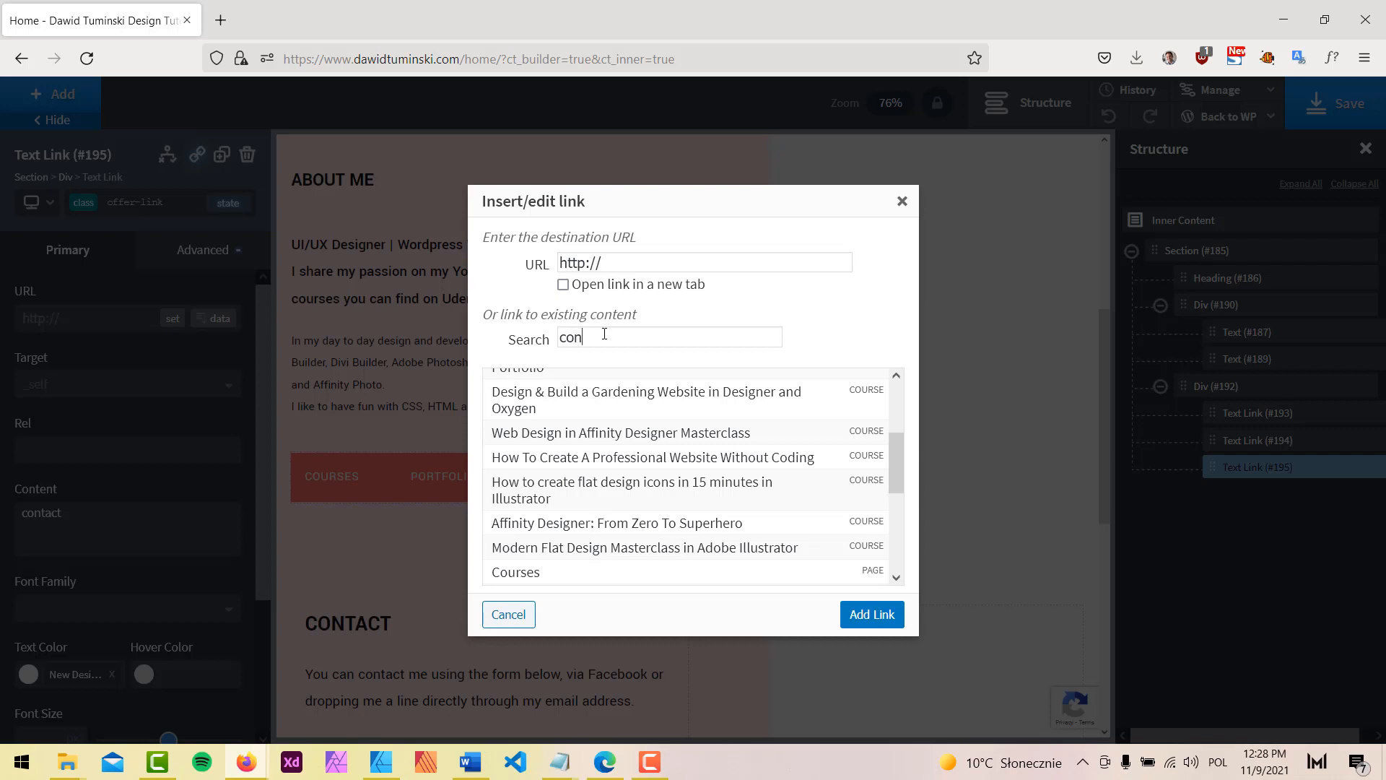
pyautogui.click(544, 404)
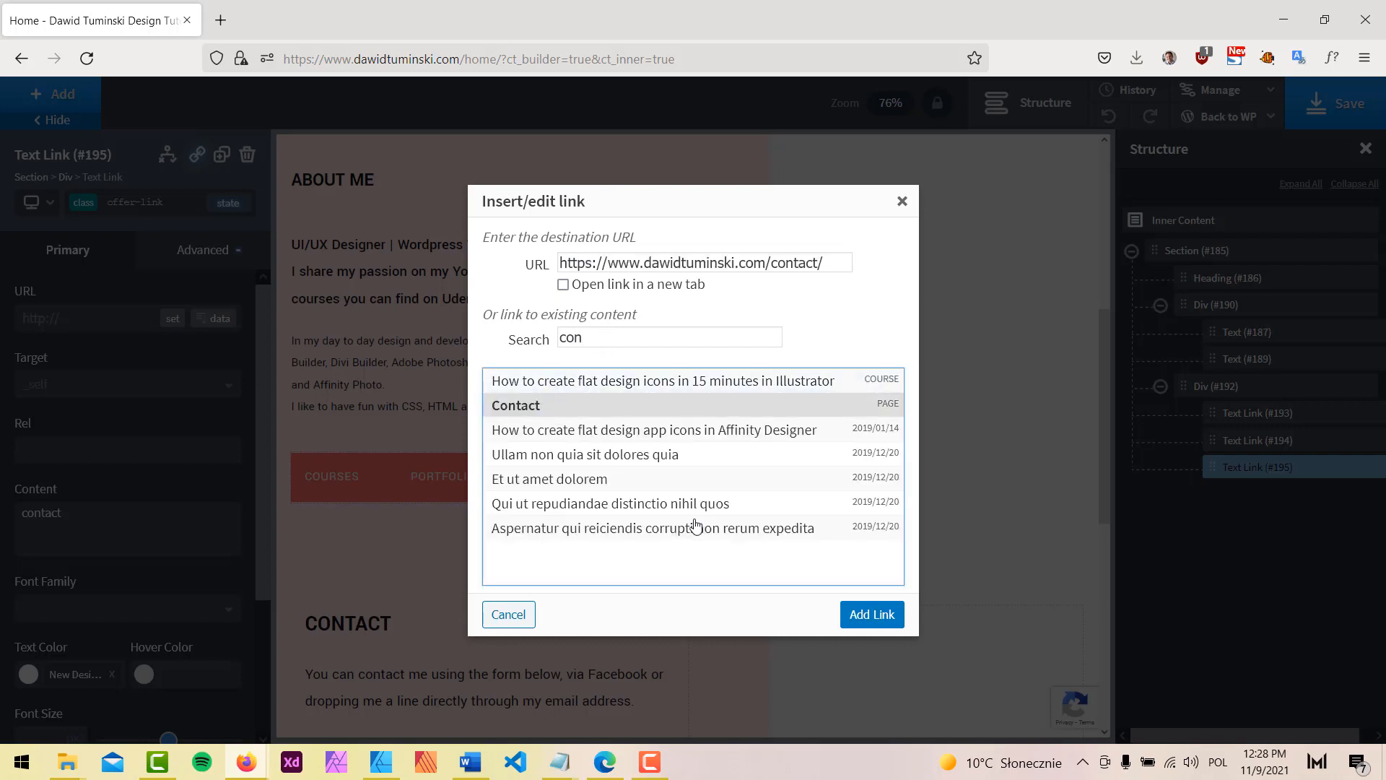
pyautogui.click(872, 614)
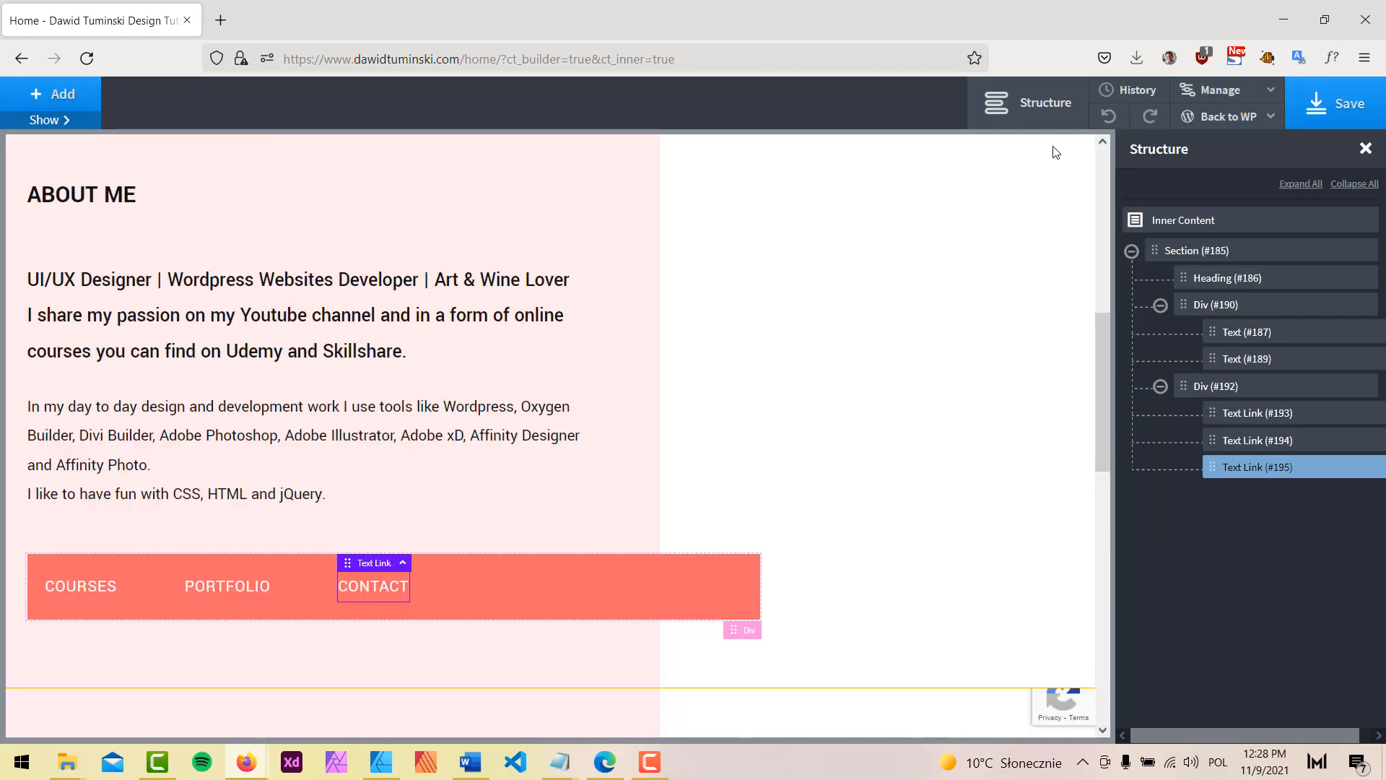
pyautogui.click(1051, 116)
pyautogui.scroll(-1, 1046, 313)
pyautogui.click(1120, 313)
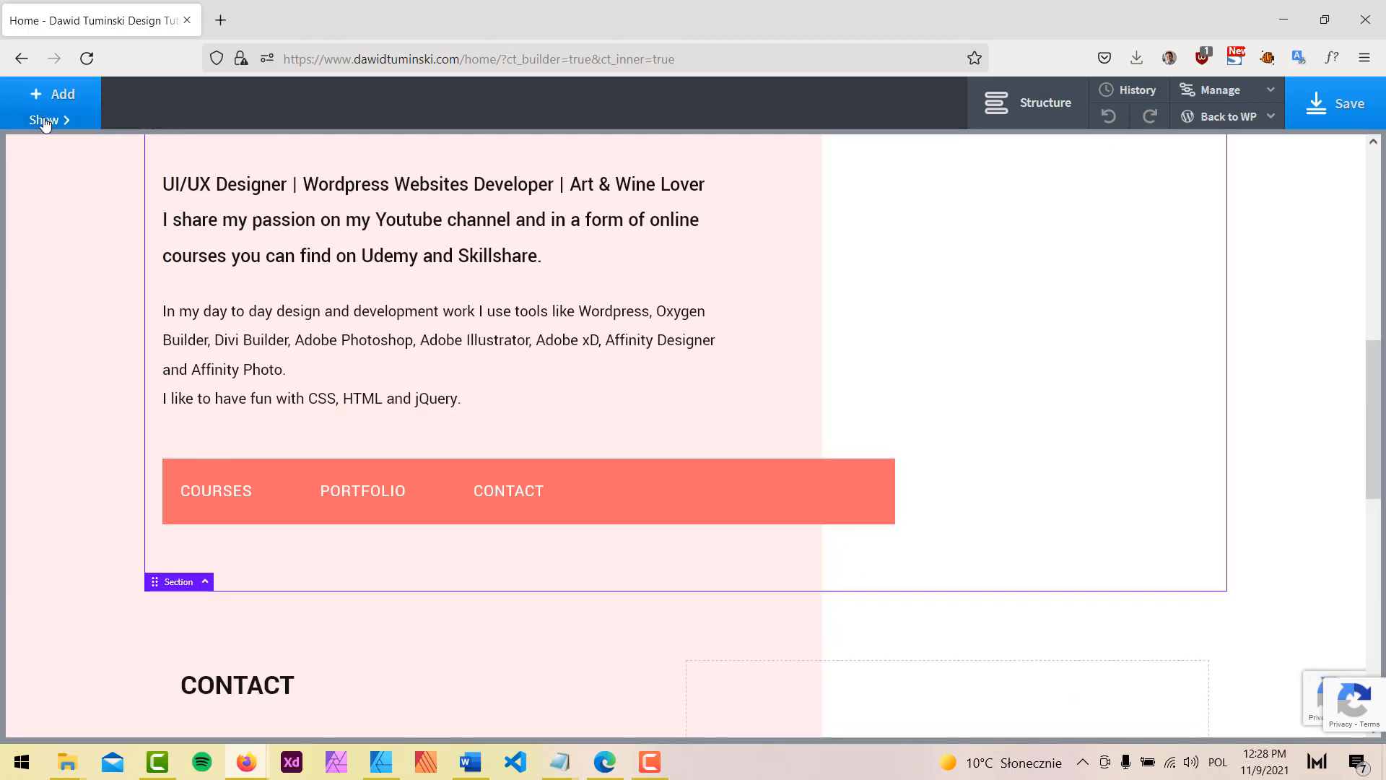
# Step: Set the coral menu bar div's top and bottom padding to 32 px, trying 50 px for both first
pyautogui.click(662, 488)
pyautogui.click(47, 123)
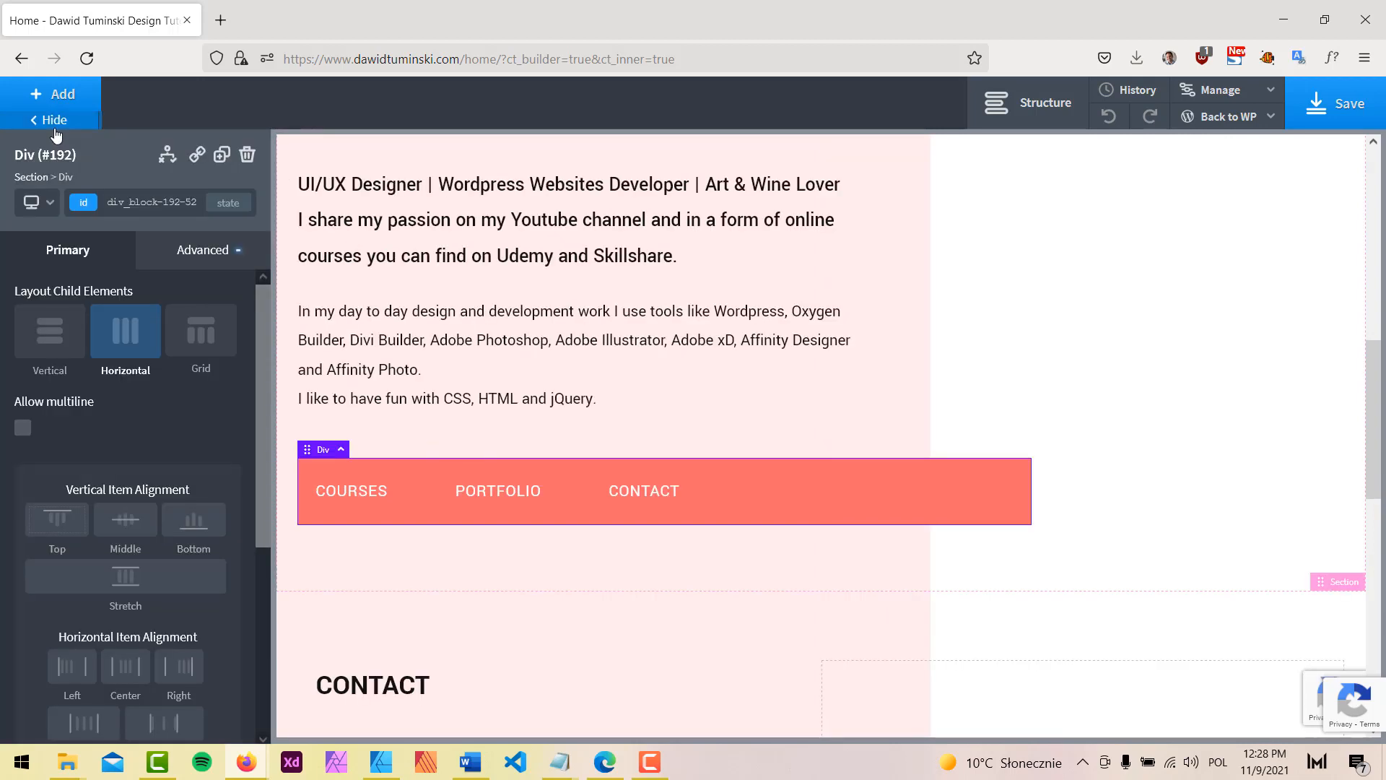
pyautogui.click(158, 201)
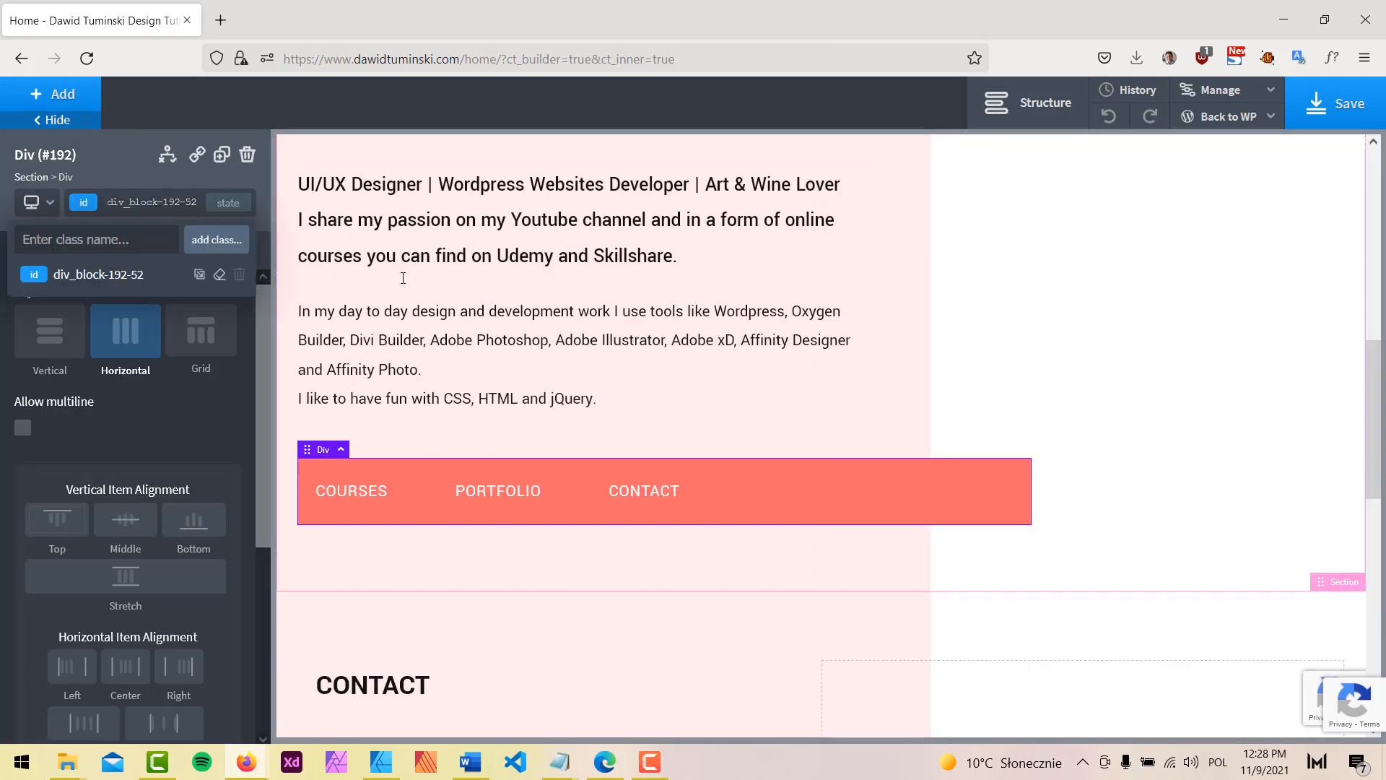
pyautogui.click(220, 249)
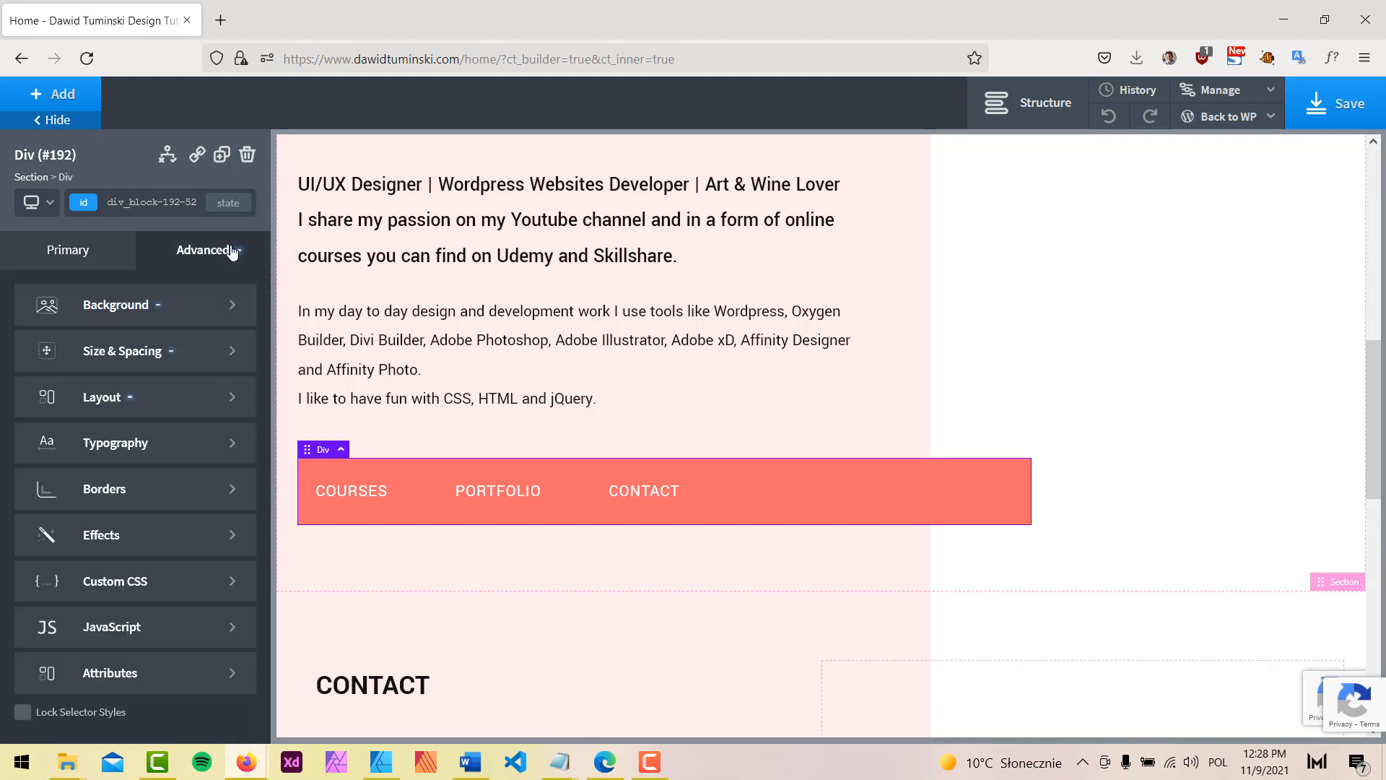
pyautogui.click(152, 349)
pyautogui.doubleClick(64, 357)
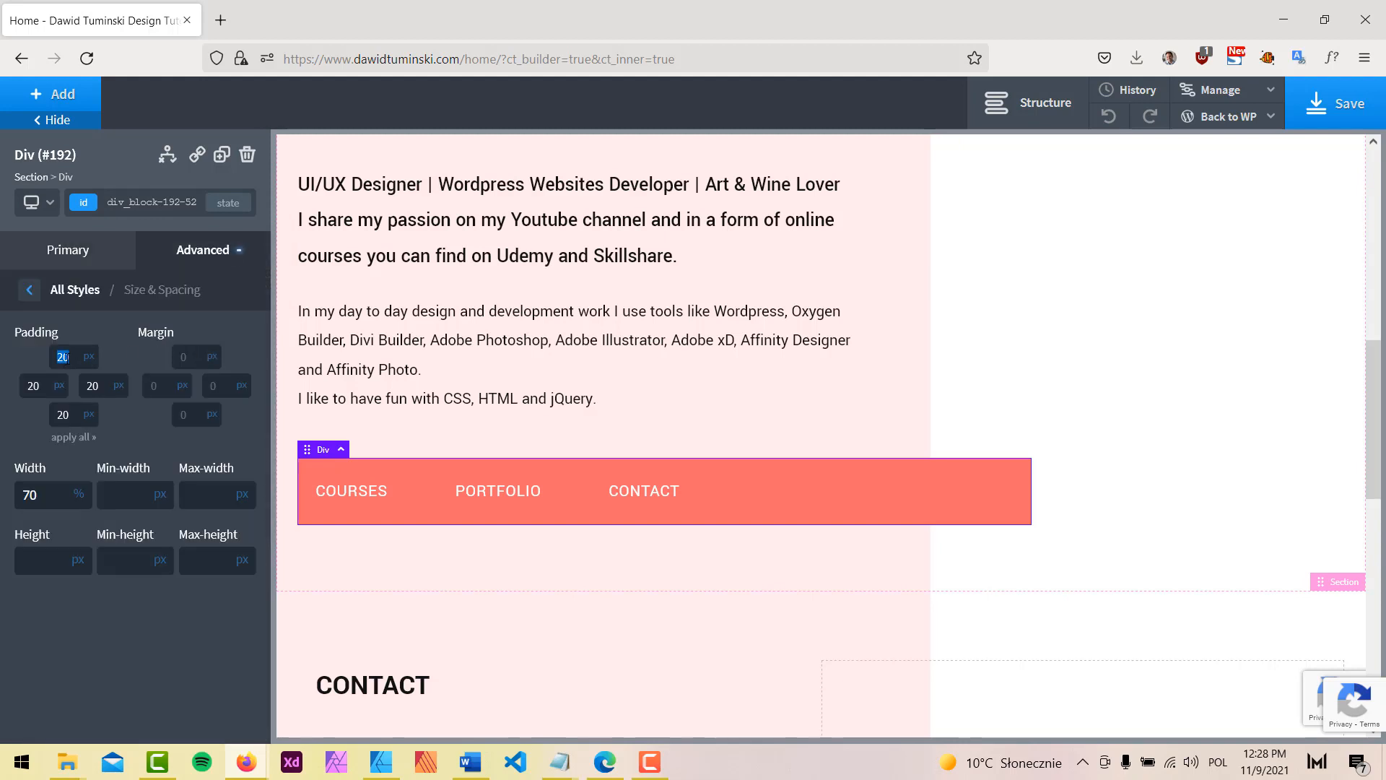
pyautogui.write('50')
pyautogui.doubleClick(64, 415)
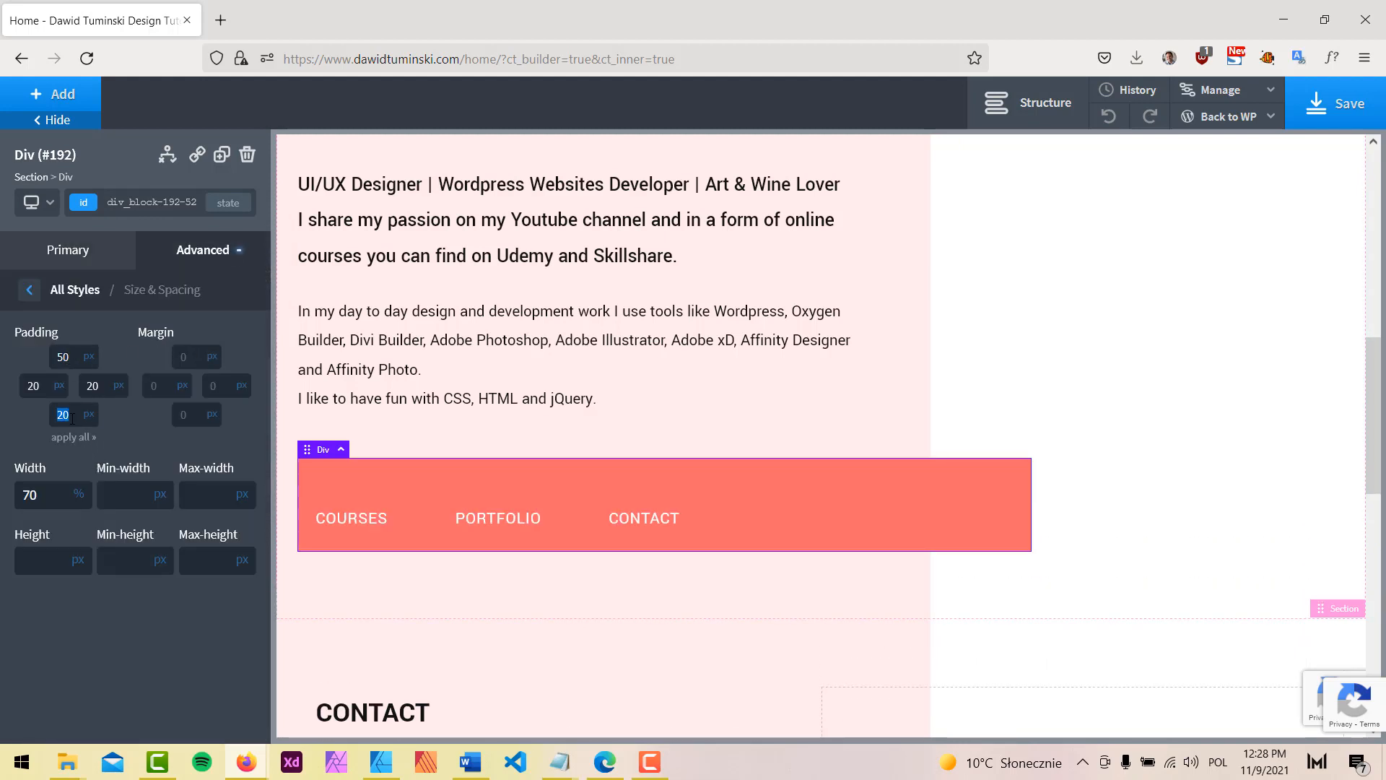
pyautogui.write('50')
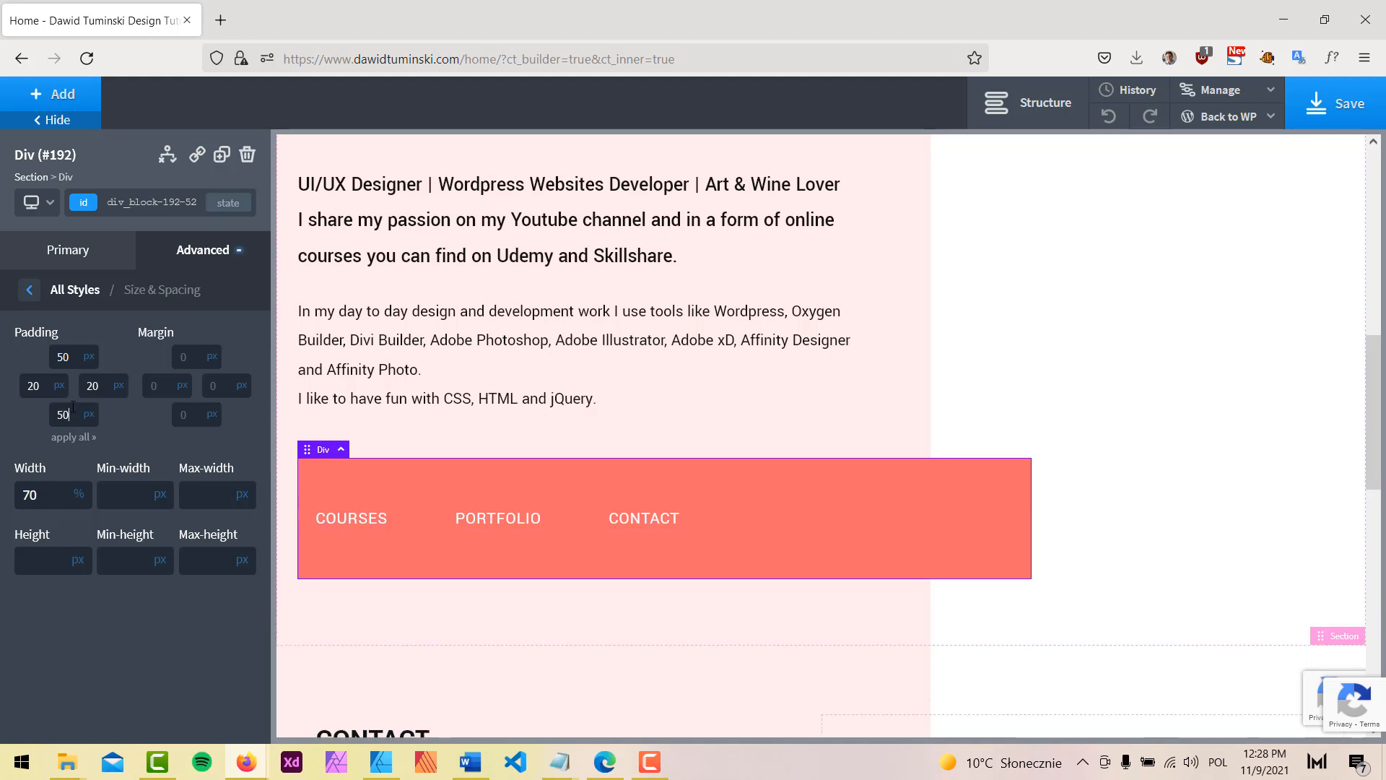
pyautogui.doubleClick(63, 356)
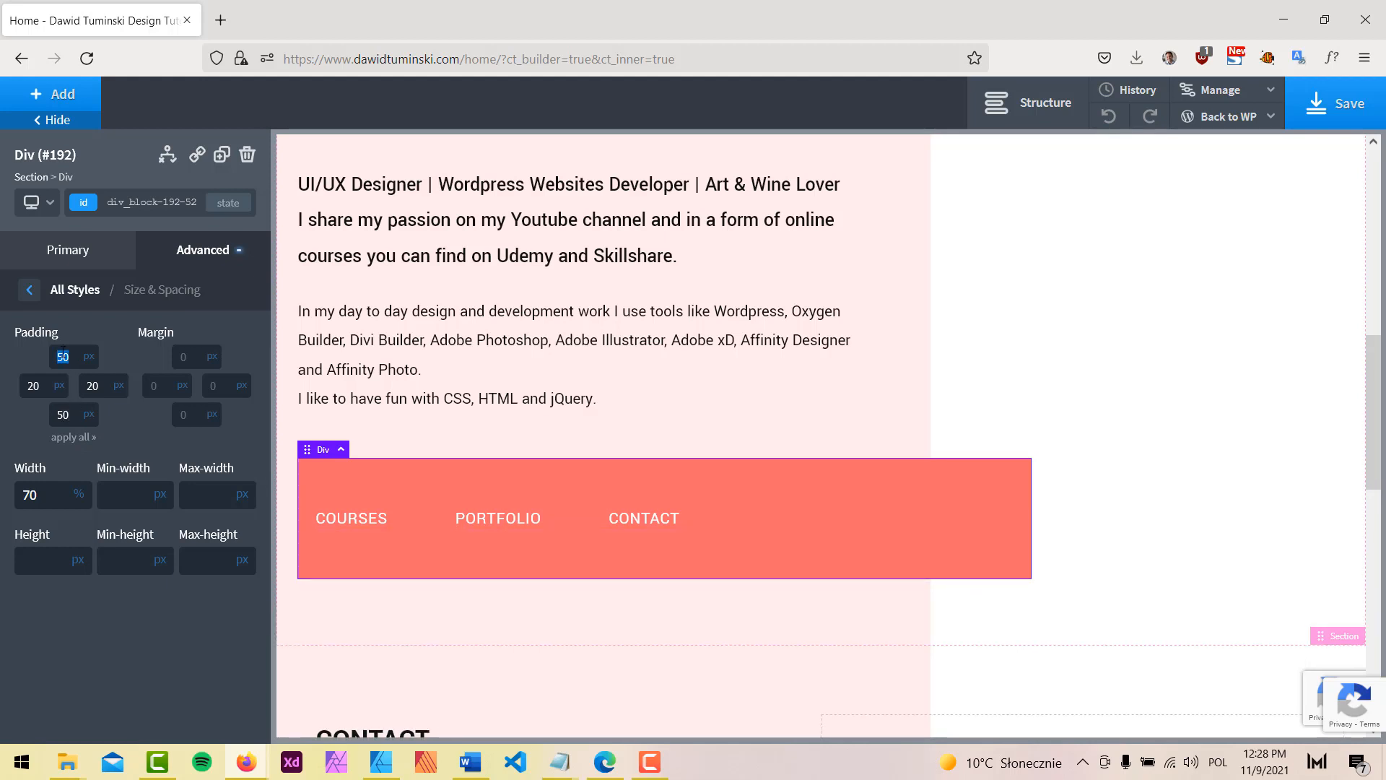
pyautogui.write('32')
pyautogui.doubleClick(63, 415)
pyautogui.write('32')
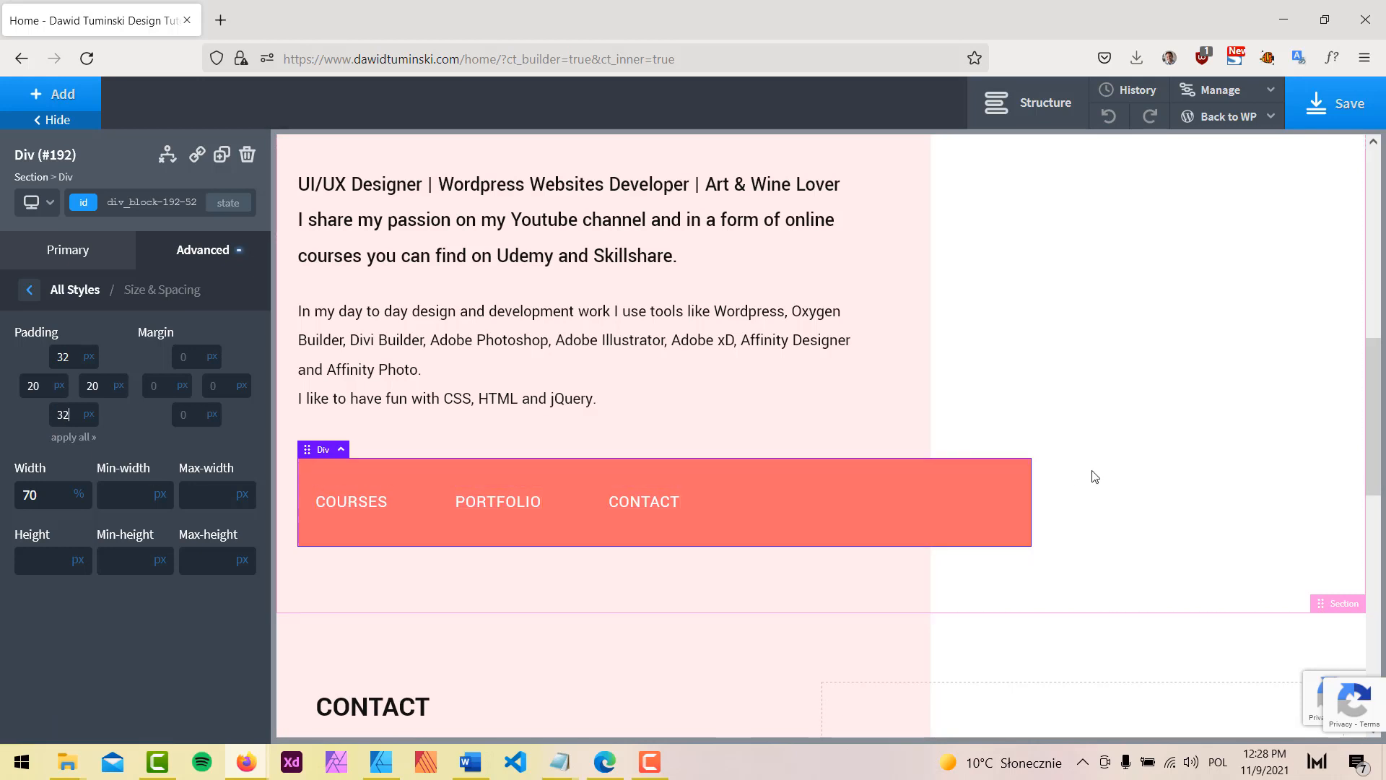
# Step: Compare the menu bar's spacing with the mockup in Affinity Designer, viewing the mockup's coral bar up close, and return to the page builder
pyautogui.click(58, 120)
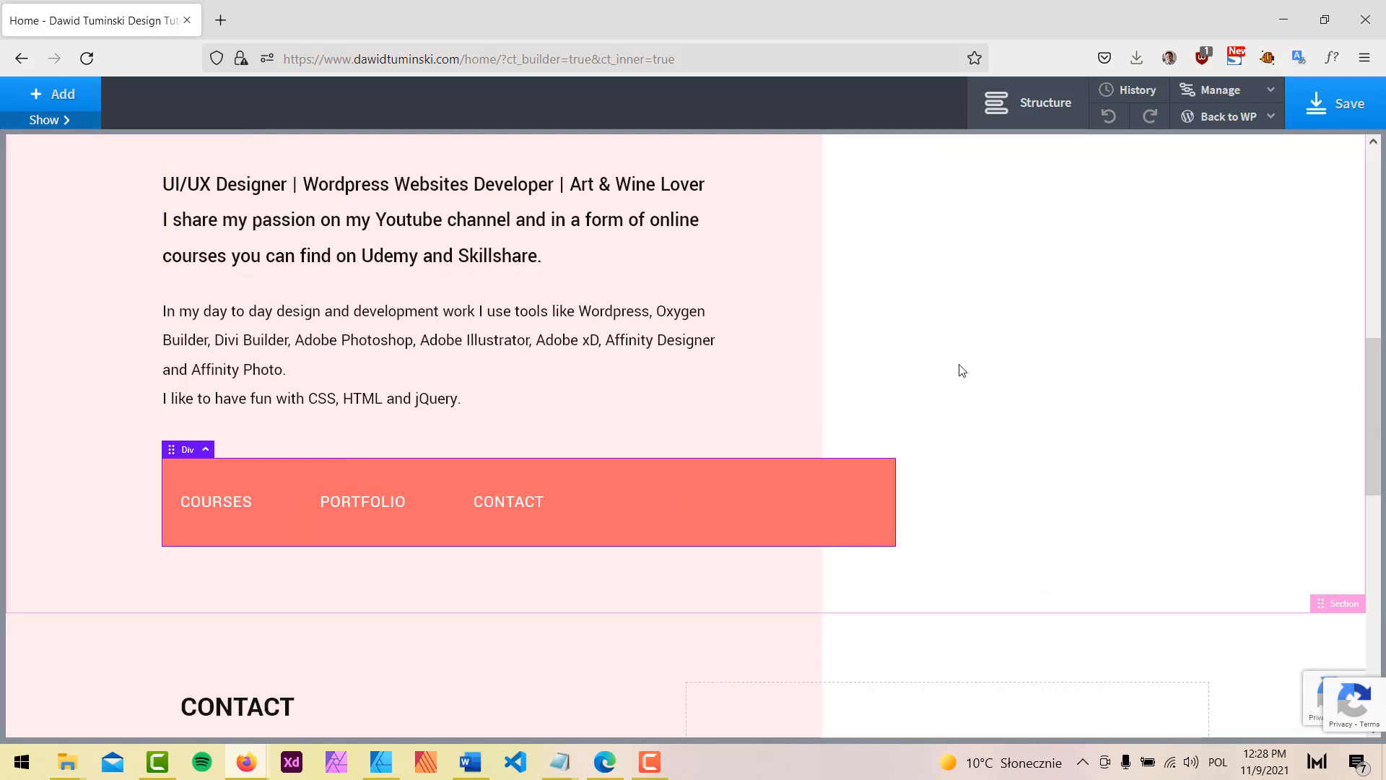
pyautogui.click(1042, 452)
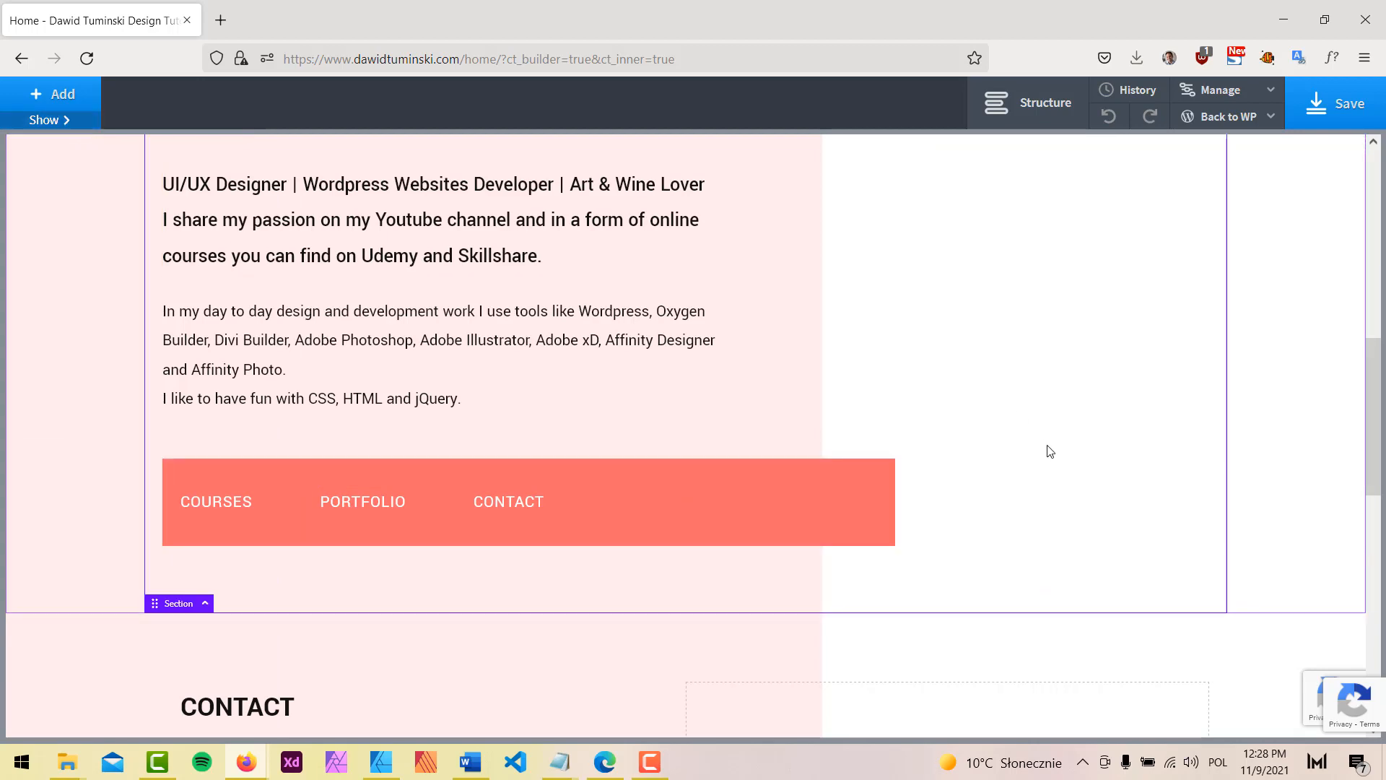
pyautogui.click(380, 762)
pyautogui.scroll(-8, 523, 330)
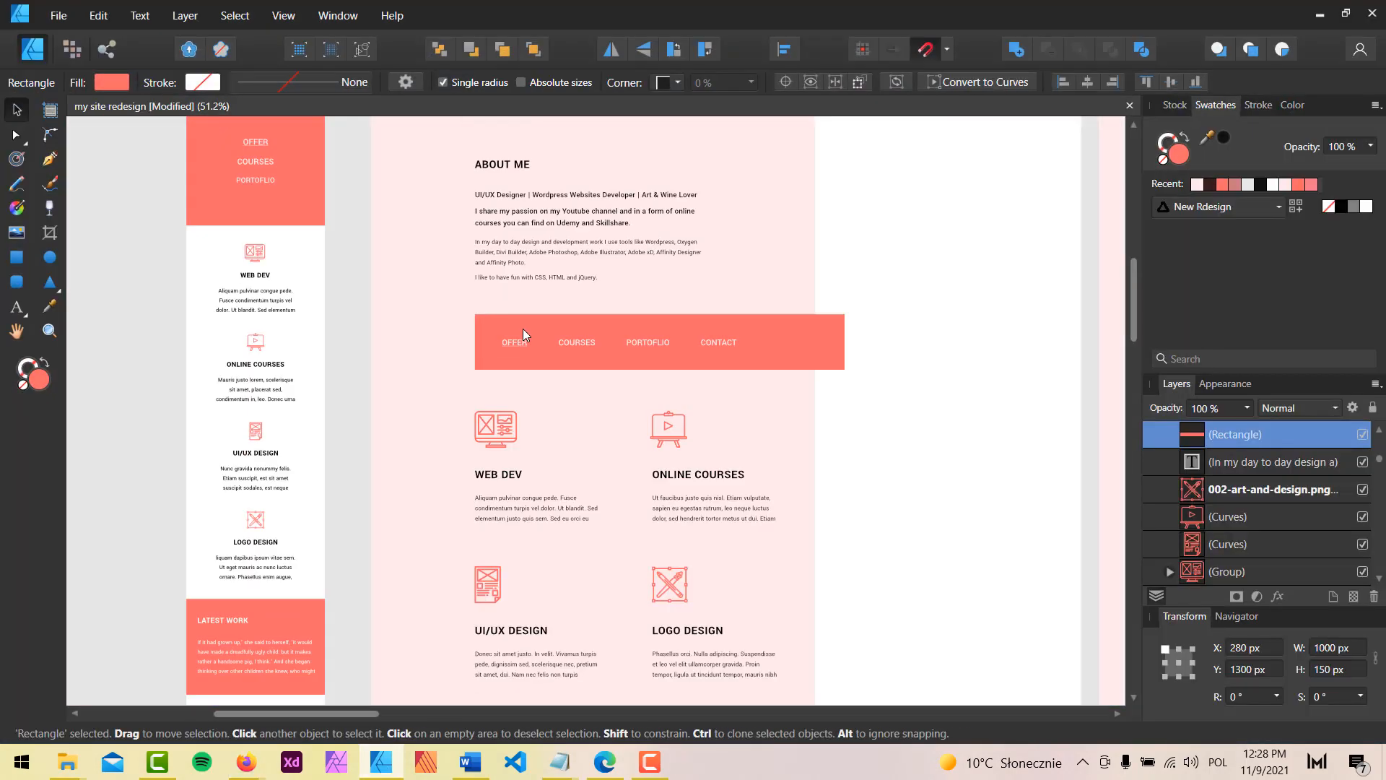
pyautogui.scroll(4, 605, 330)
pyautogui.press('space')
pyautogui.moveTo(438, 258); pyautogui.dragTo(881, 324)
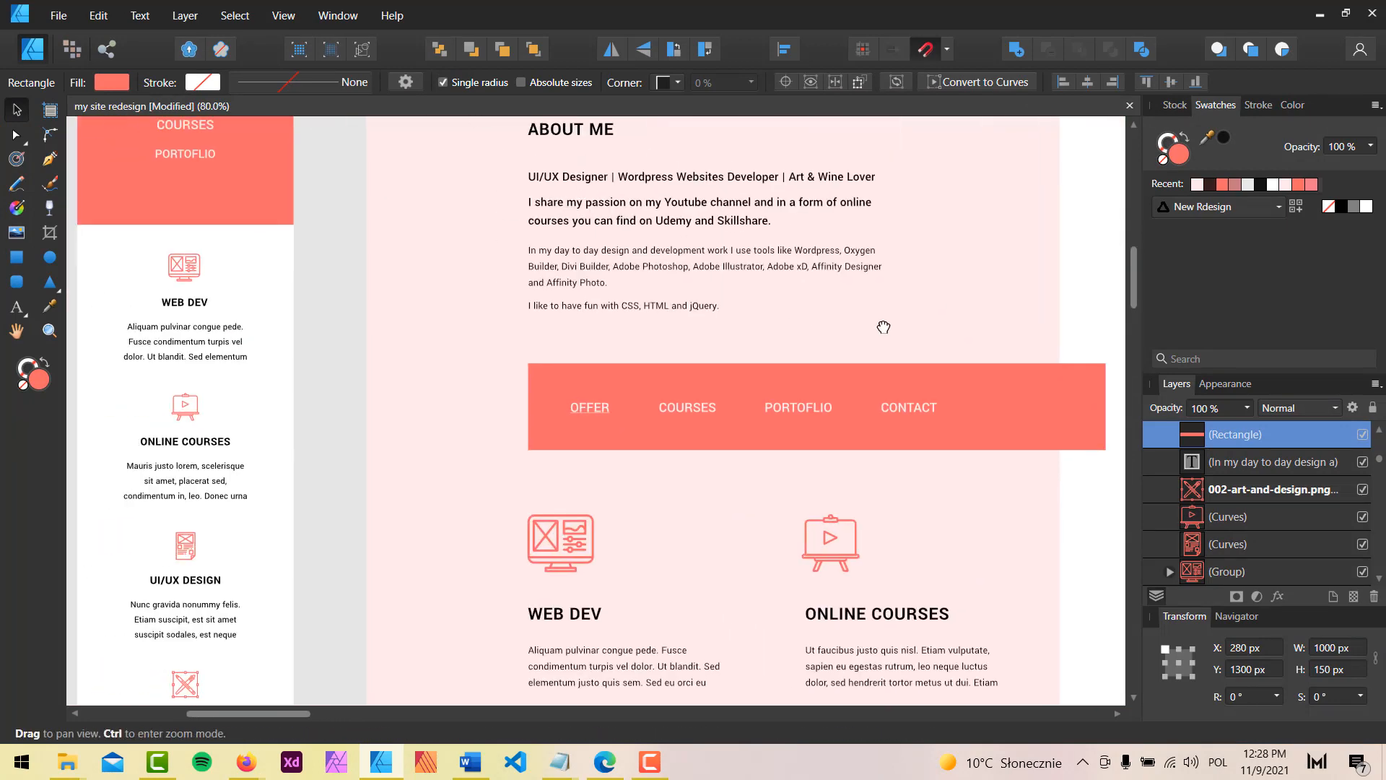
pyautogui.press('Tab')
pyautogui.press('space')
pyautogui.moveTo(779, 223); pyautogui.dragTo(471, 241)
pyautogui.scroll(1, 470, 218)
pyautogui.press('space')
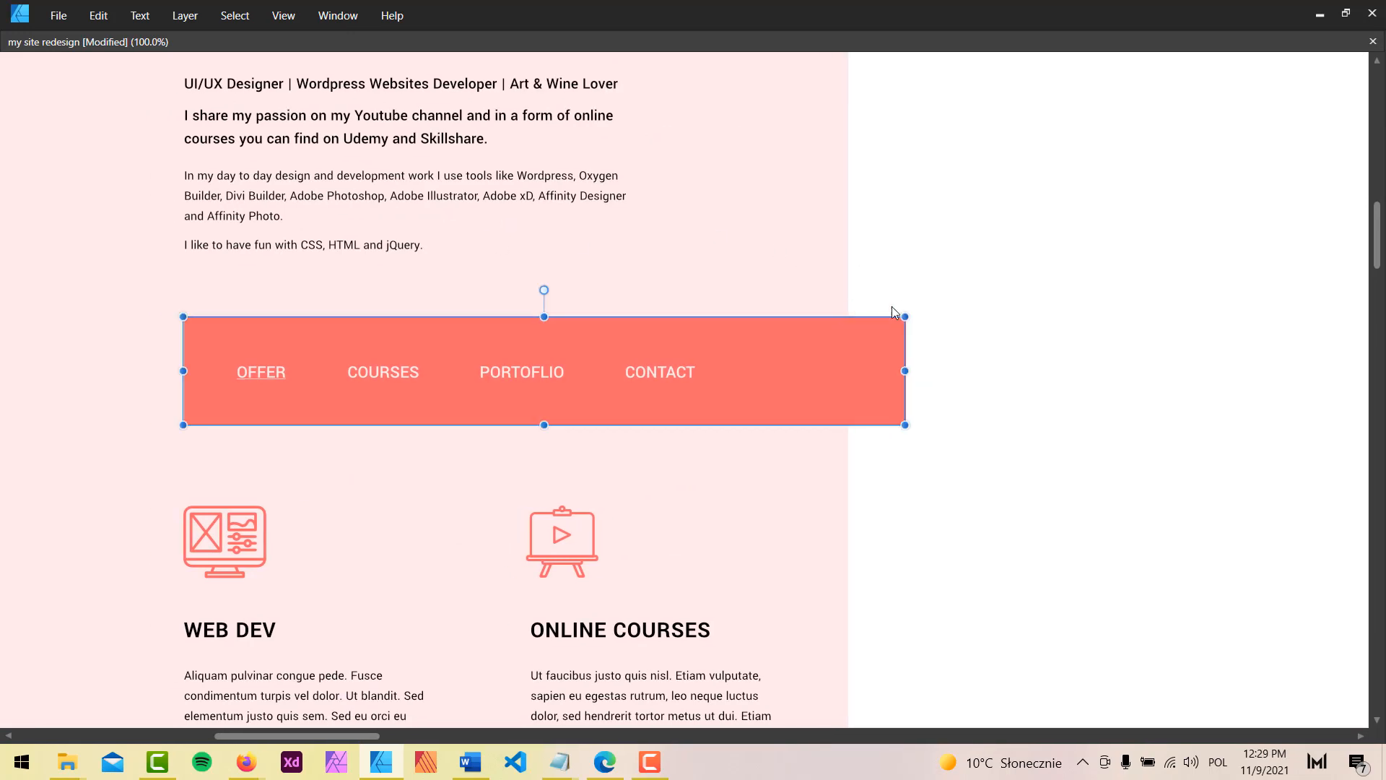
pyautogui.click(1320, 15)
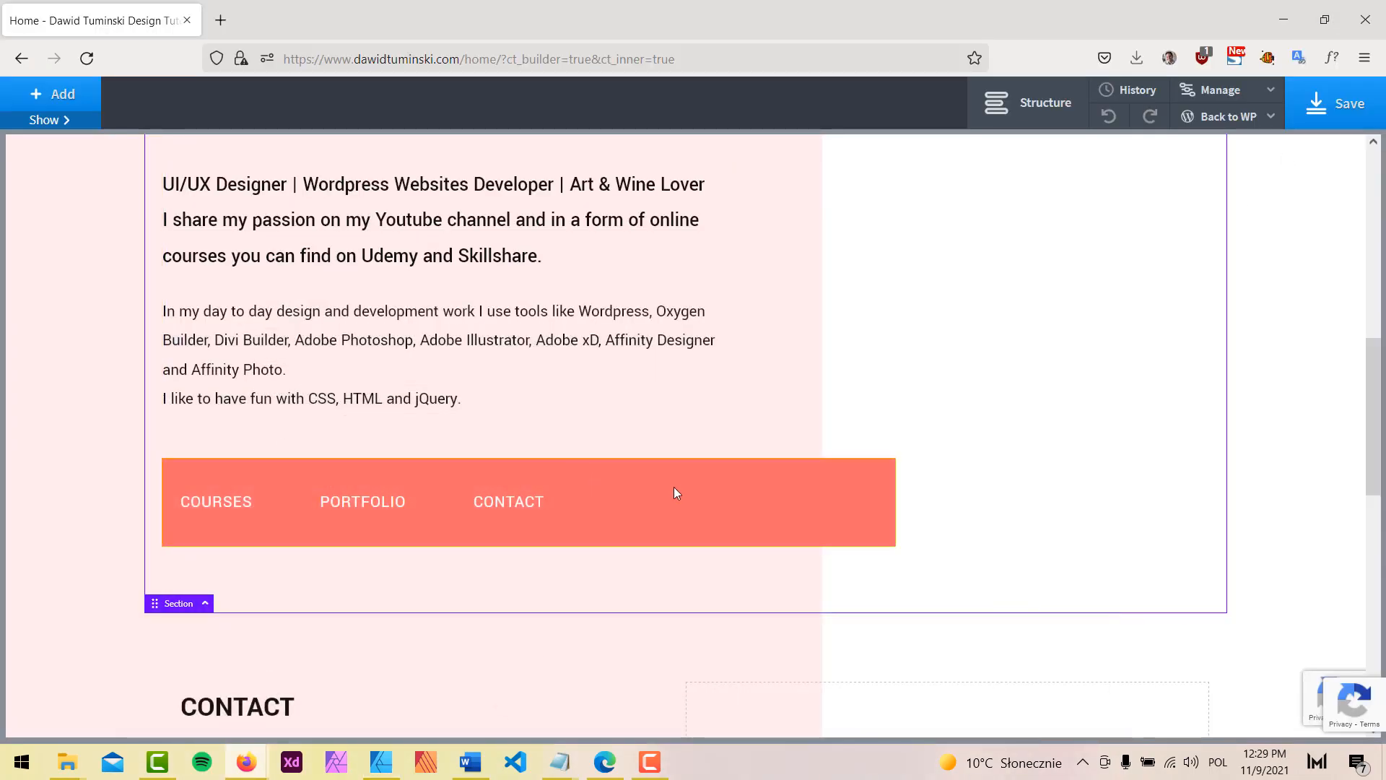
# Step: Apply the coral menu bar div's 32 px padding to all four sides
pyautogui.click(51, 119)
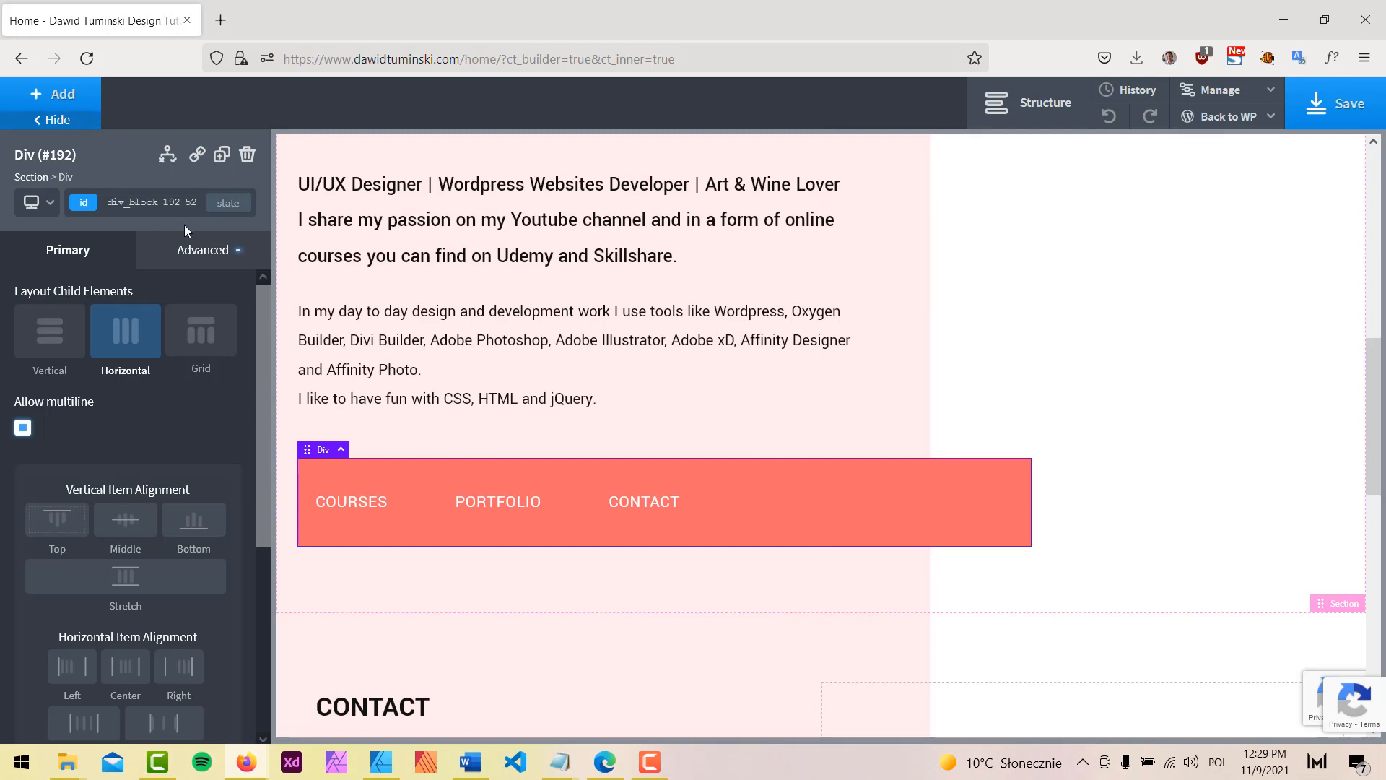
pyautogui.click(185, 250)
pyautogui.click(177, 351)
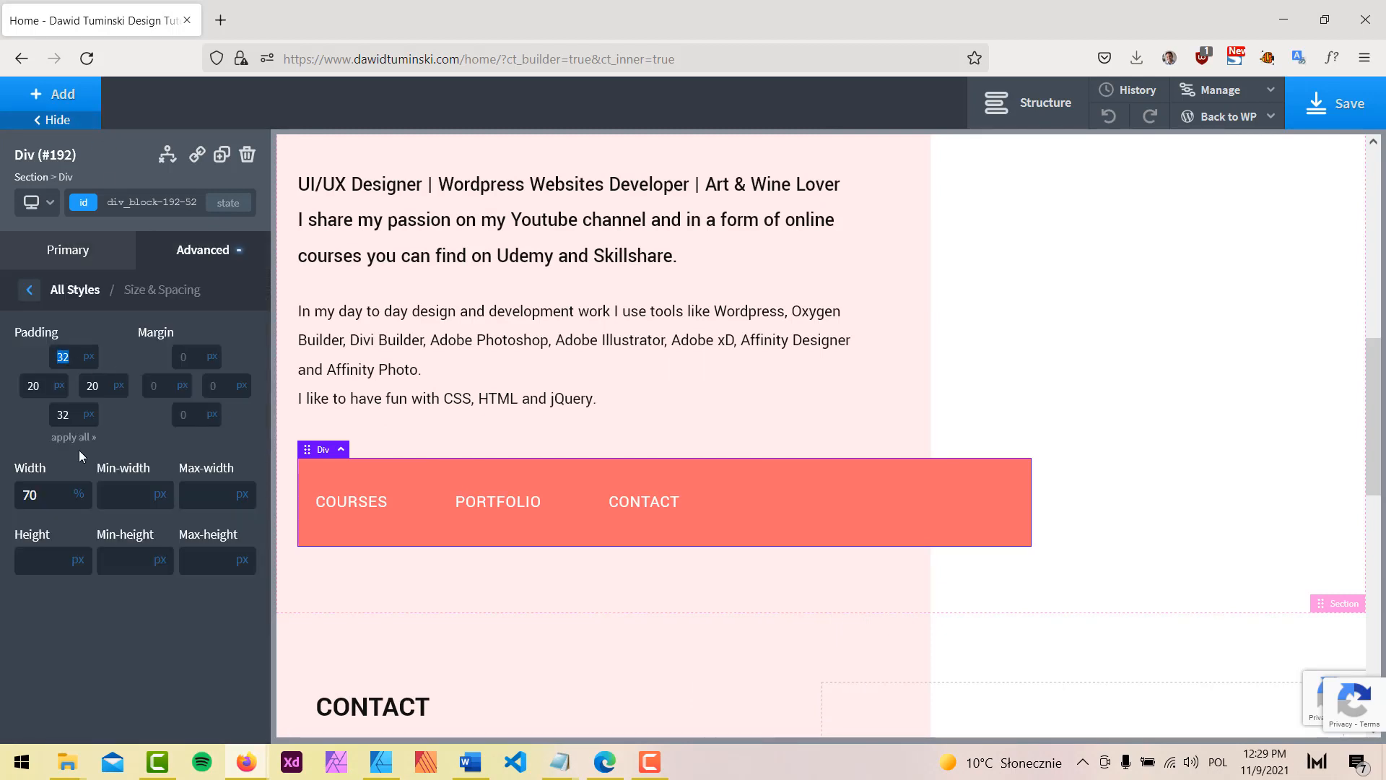
pyautogui.click(71, 438)
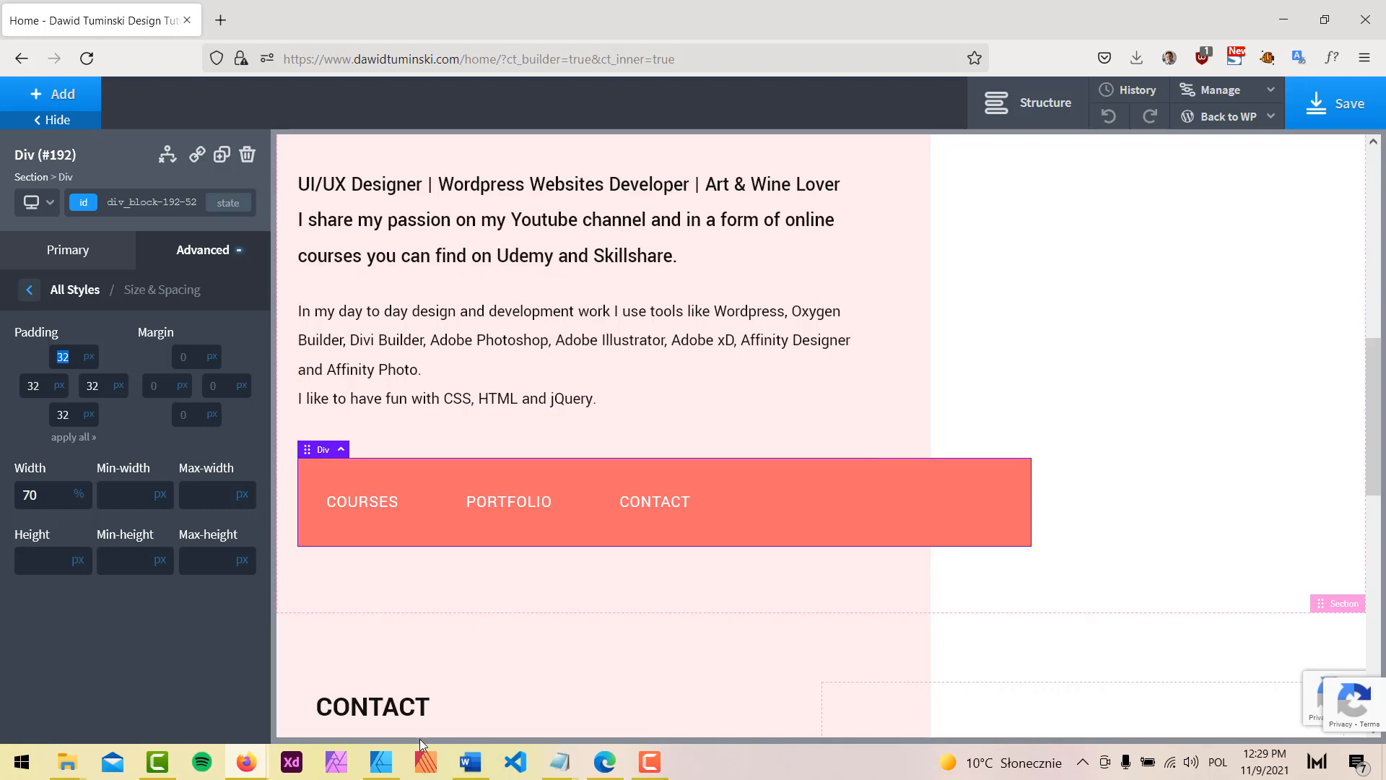
# Step: Switch to Affinity Designer and set up a PNG export of the WEB DEV icon group with the area limited to Selection Only
pyautogui.click(380, 762)
pyautogui.scroll(-2, 433, 340)
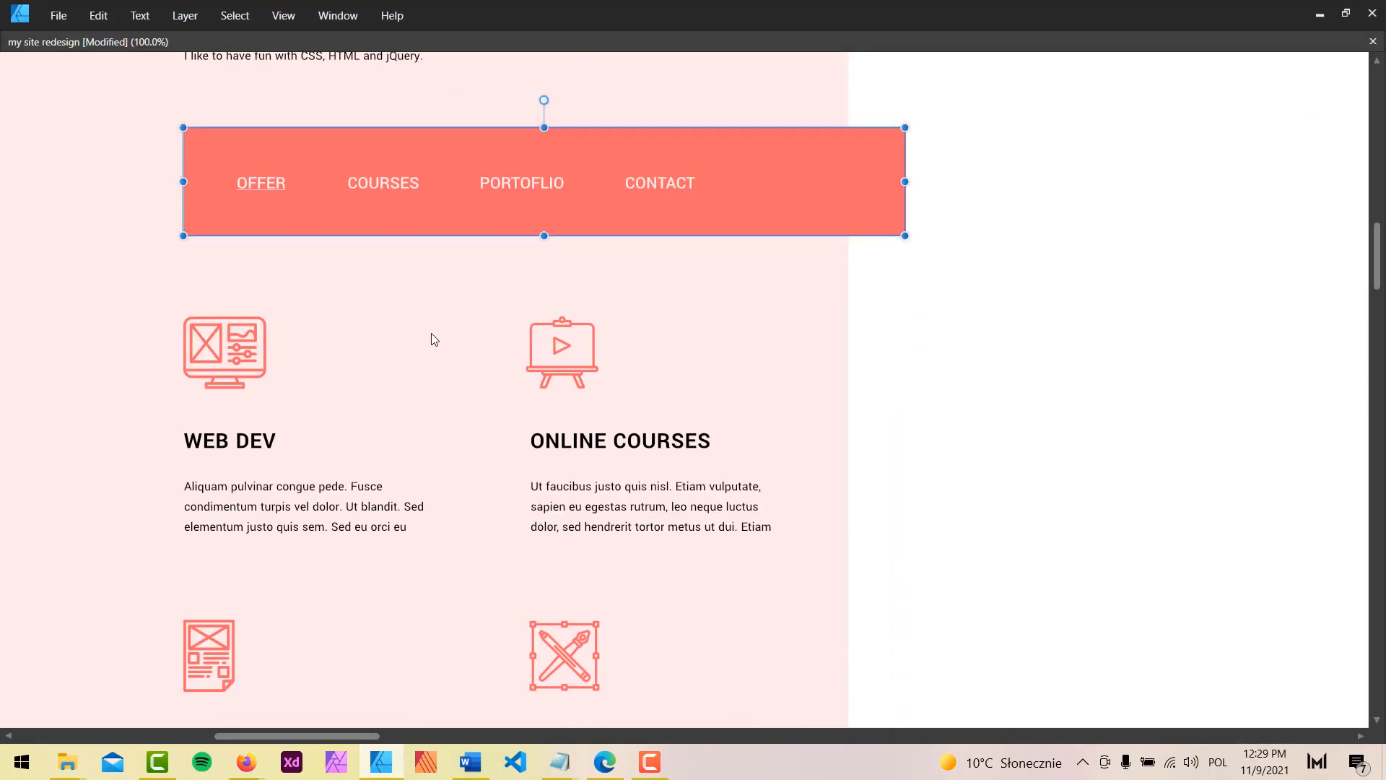
pyautogui.click(248, 290)
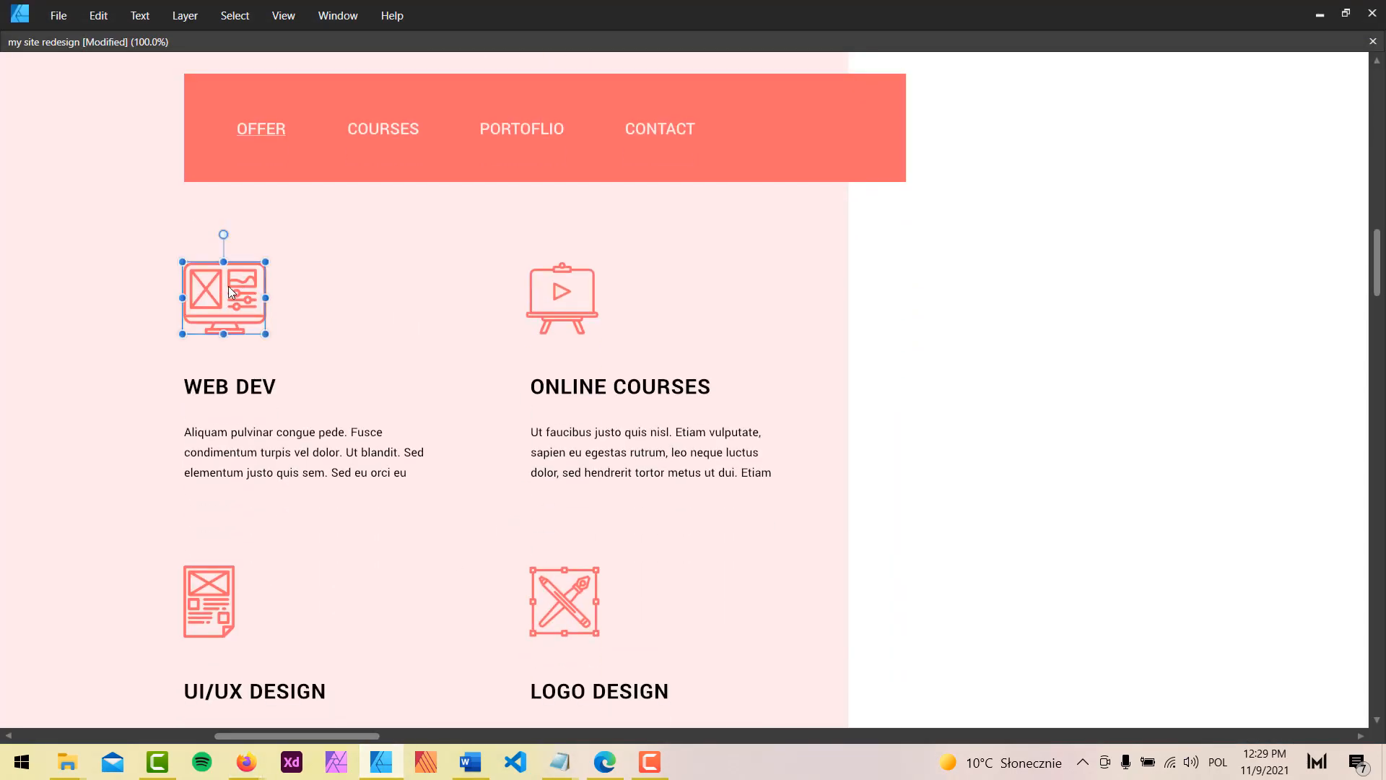
pyautogui.press('Tab')
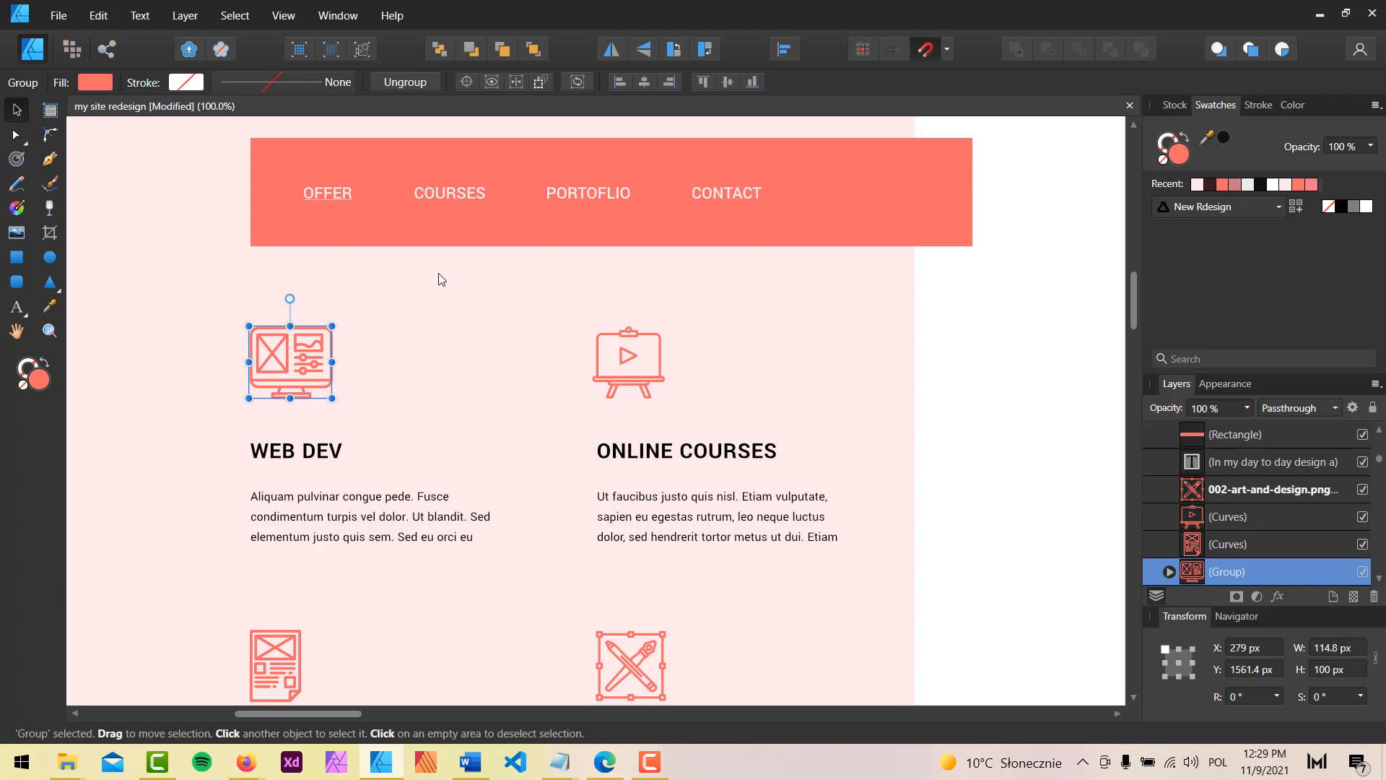
pyautogui.scroll(-1, 612, 364)
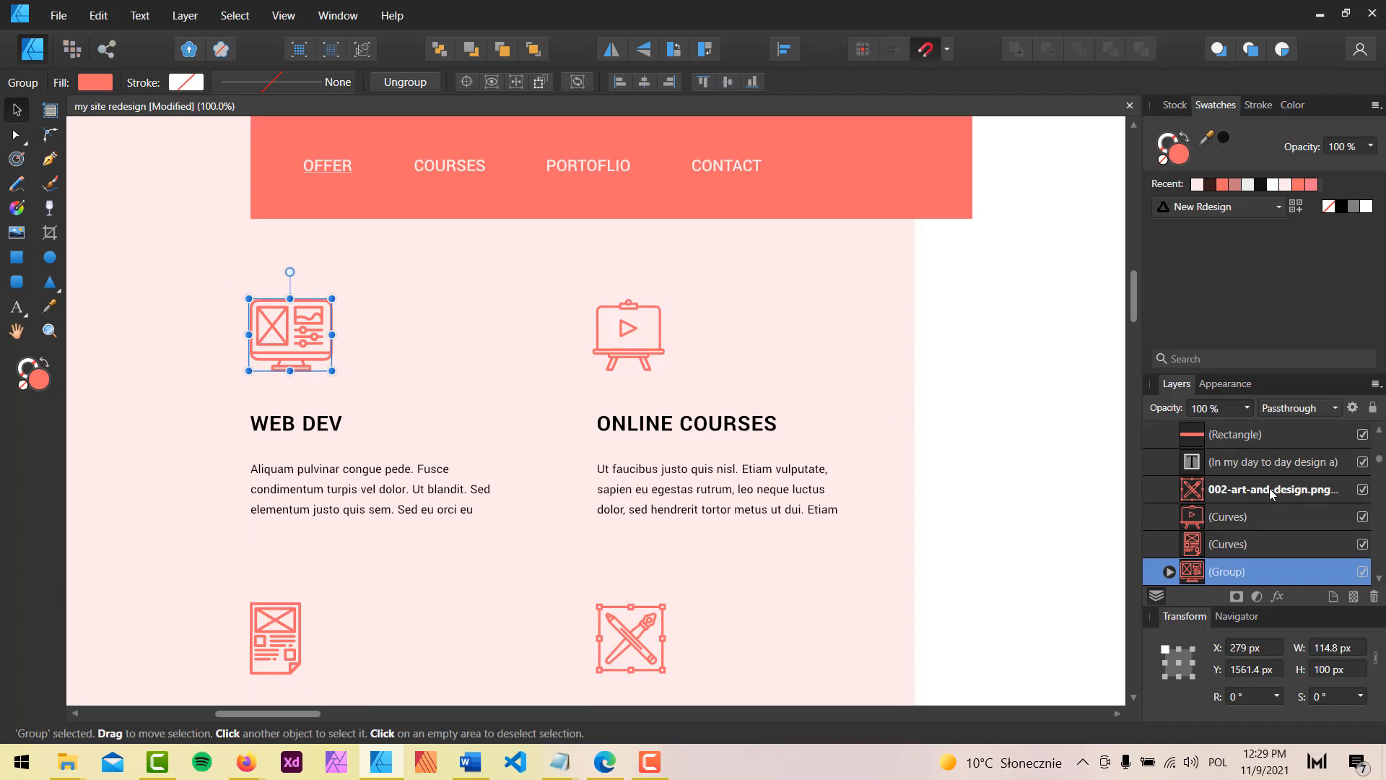
pyautogui.scroll(-5, 1269, 488)
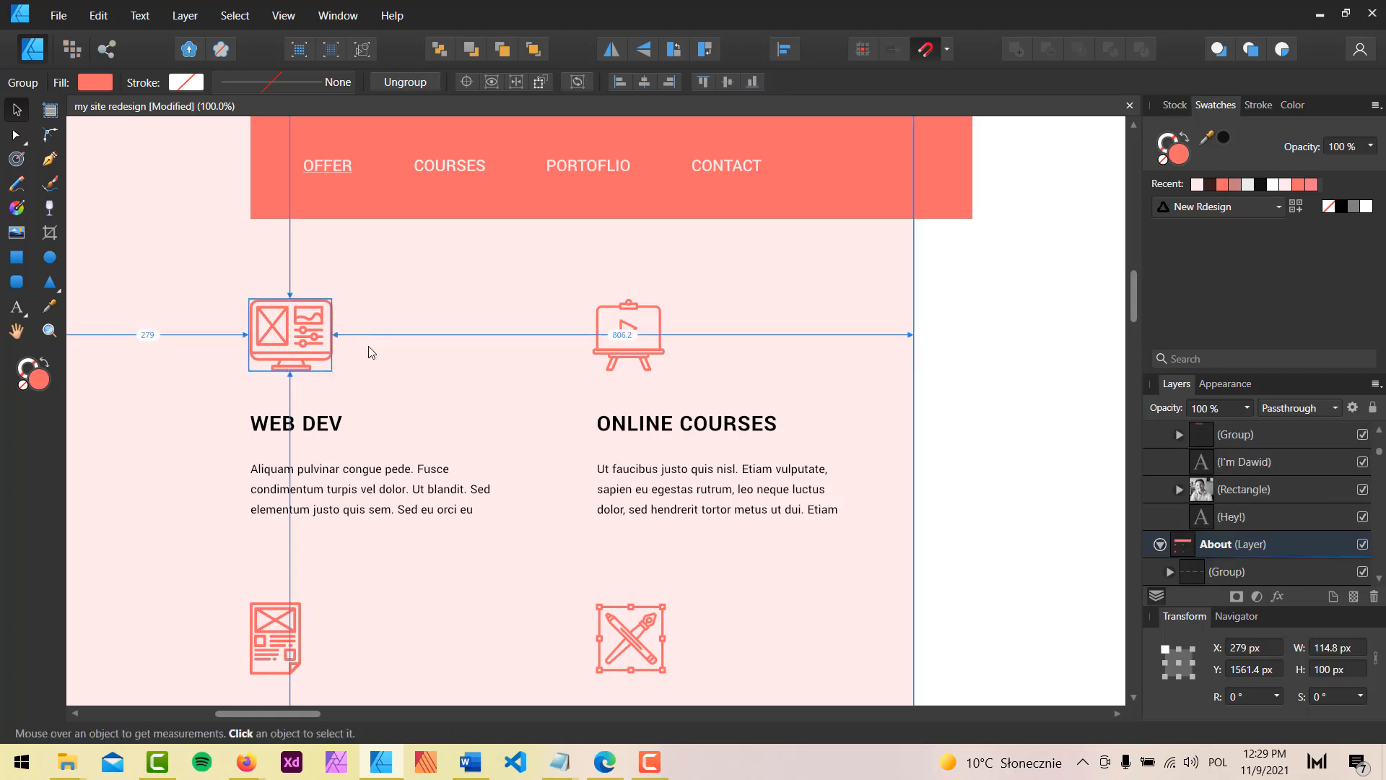
pyautogui.hotkey('ctrl', 'shift', 's')
pyautogui.click(882, 672)
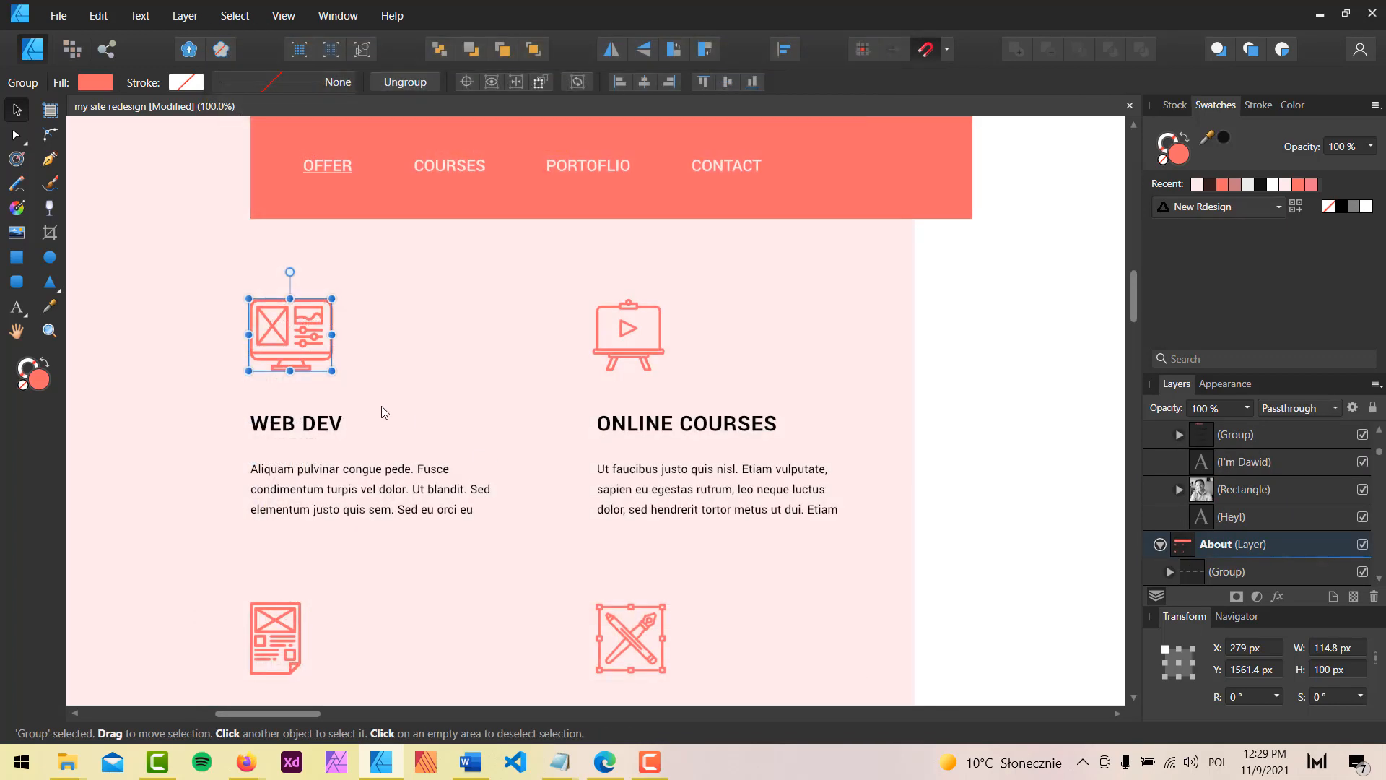
pyautogui.hotkey('ctrl', 'shift', 'alt', 's')
pyautogui.click(436, 230)
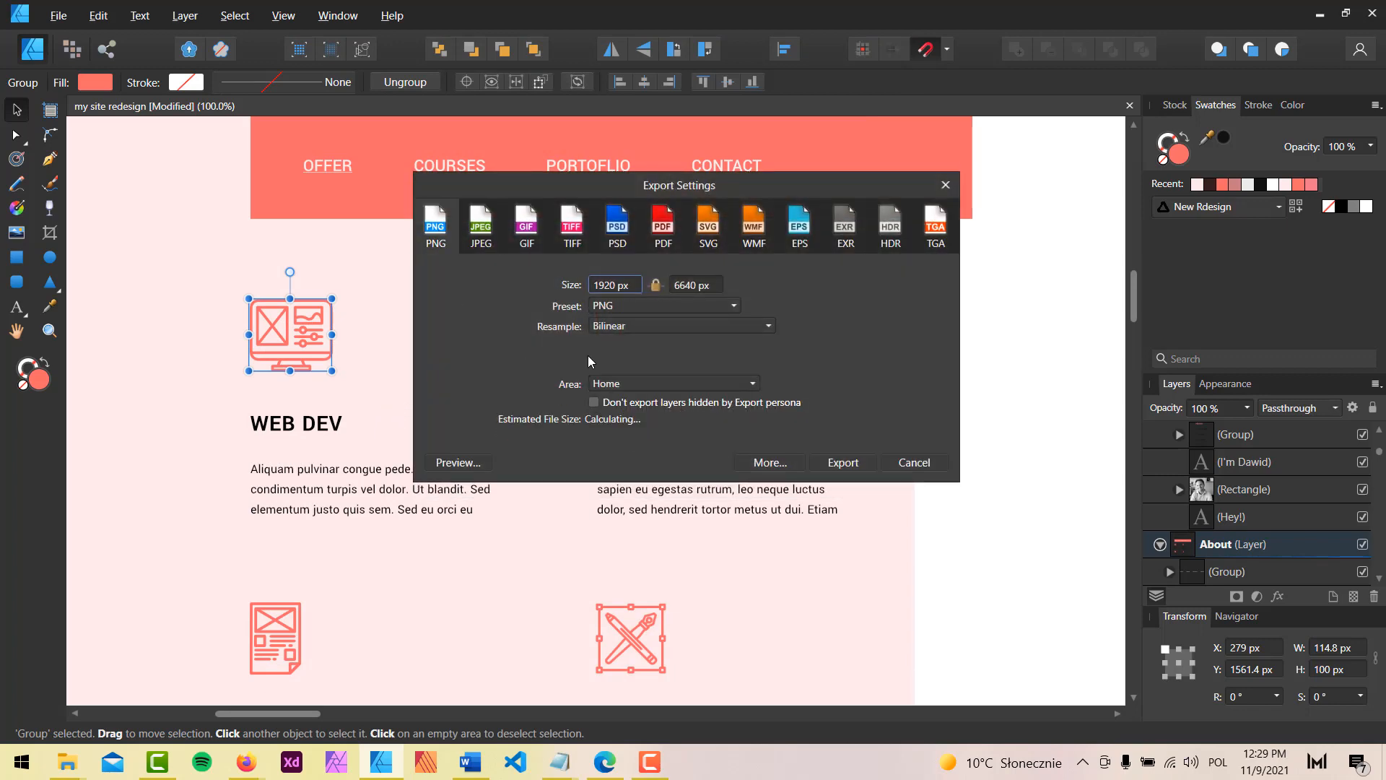
pyautogui.click(679, 383)
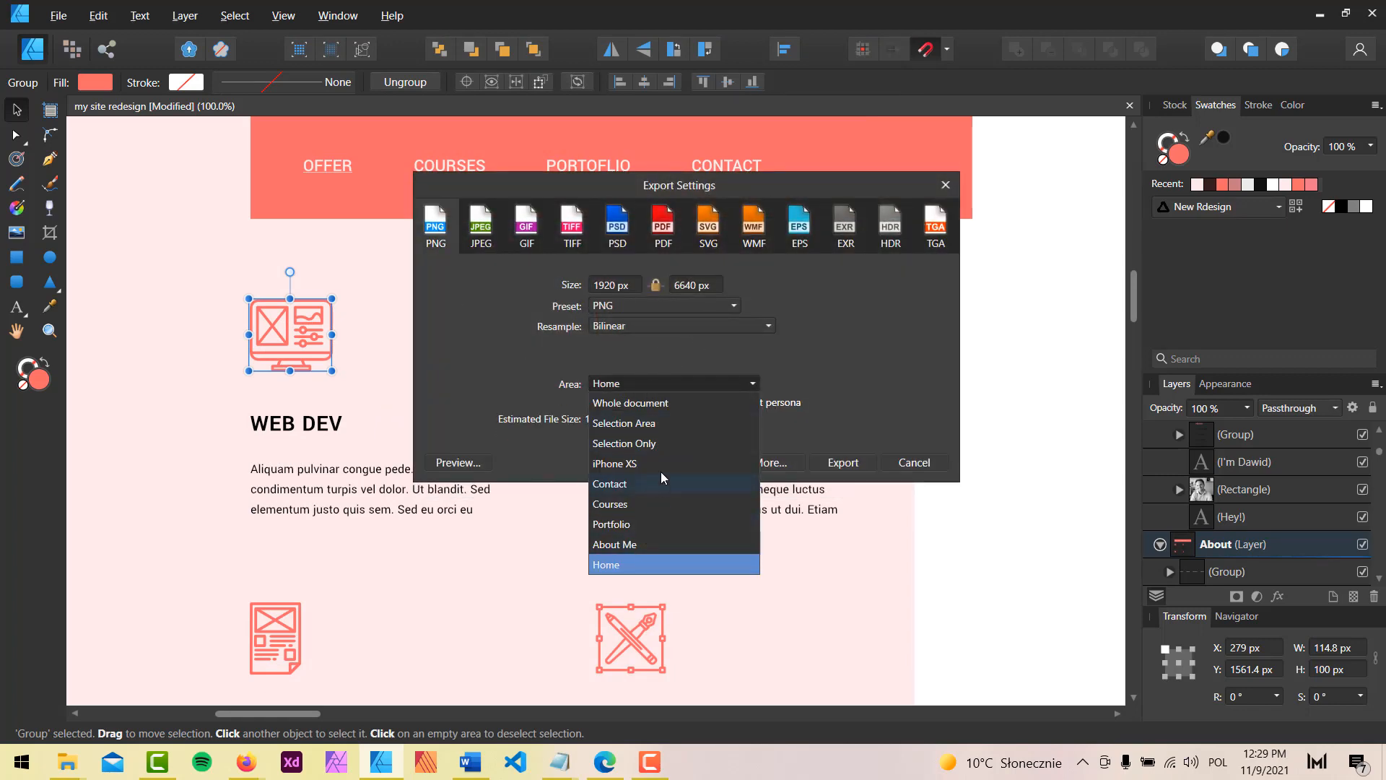
pyautogui.click(665, 444)
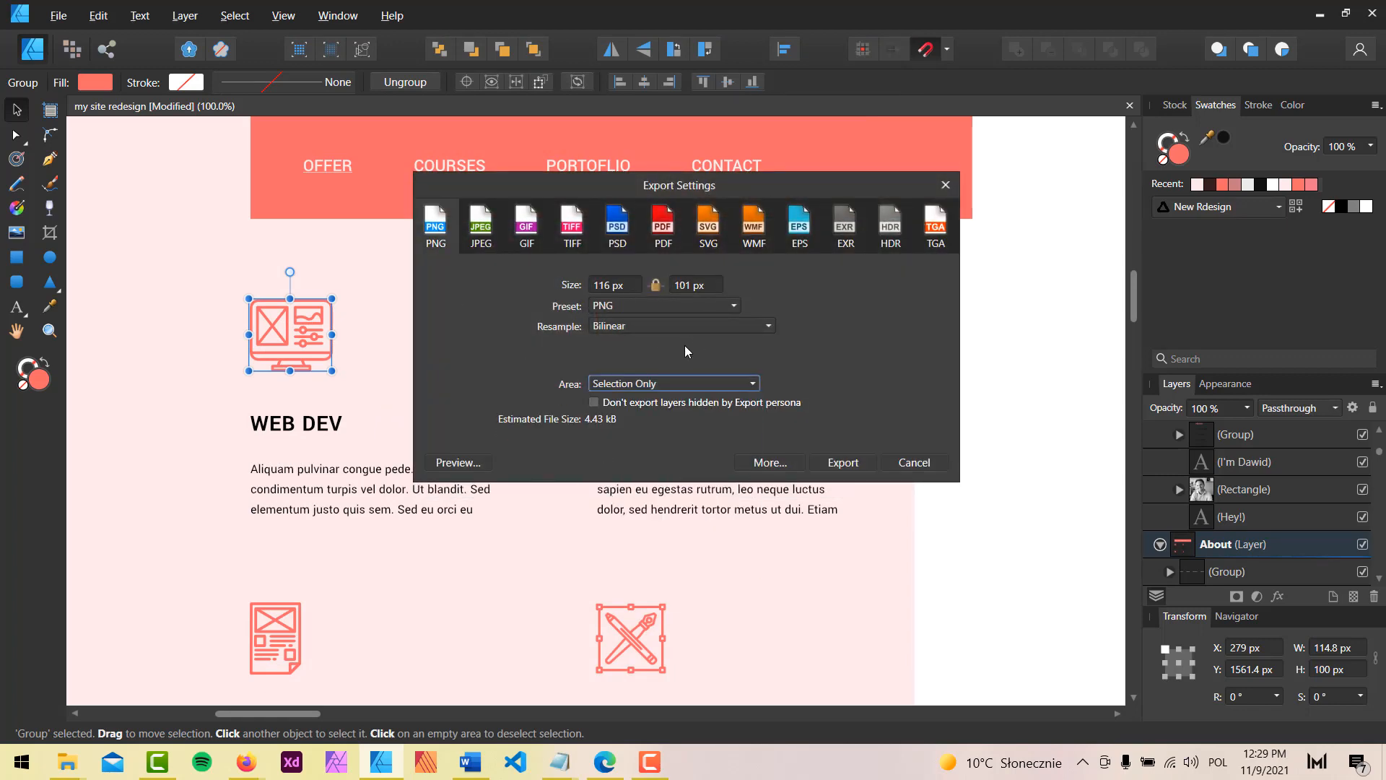
# Step: Export the WEB DEV icon as web-dev into the imgs folder of MY SITE REDESIGN
pyautogui.click(843, 462)
pyautogui.click(297, 263)
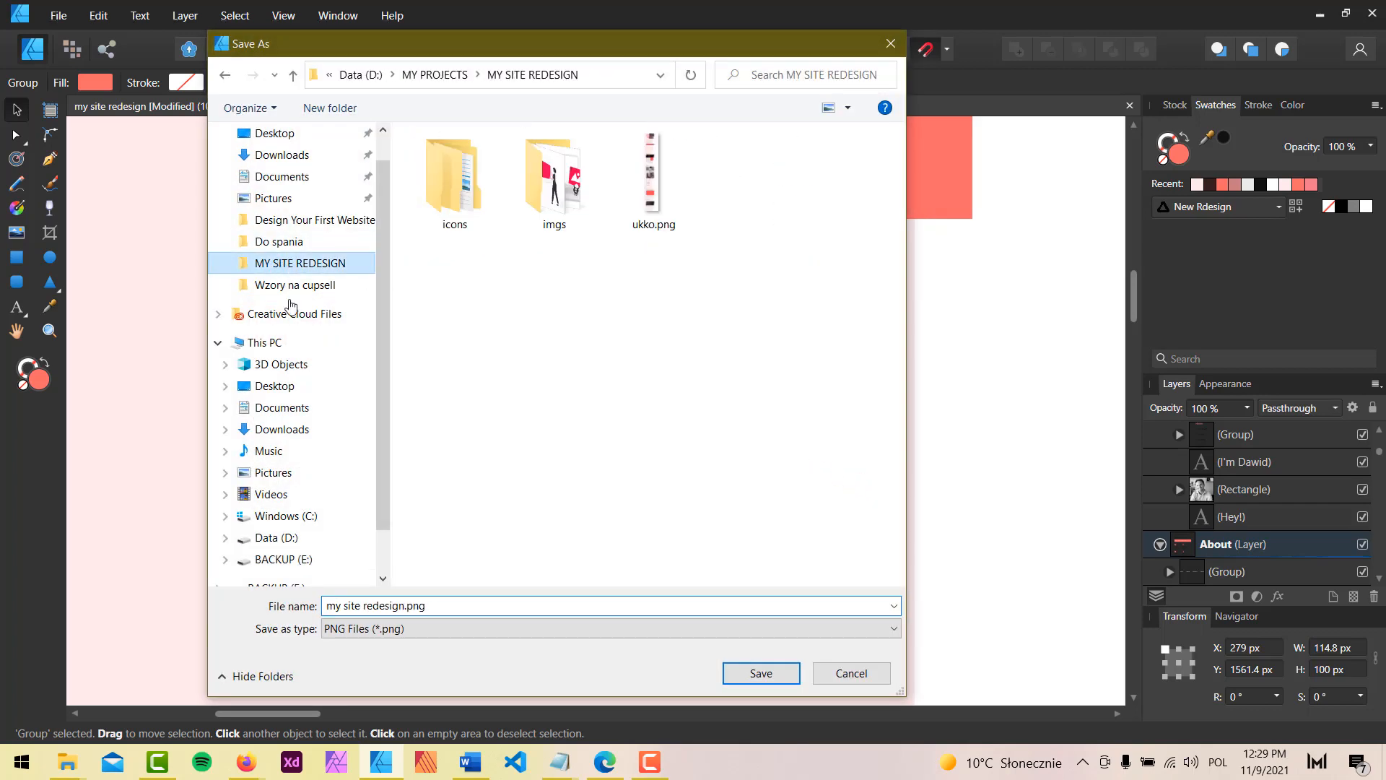
pyautogui.doubleClick(555, 180)
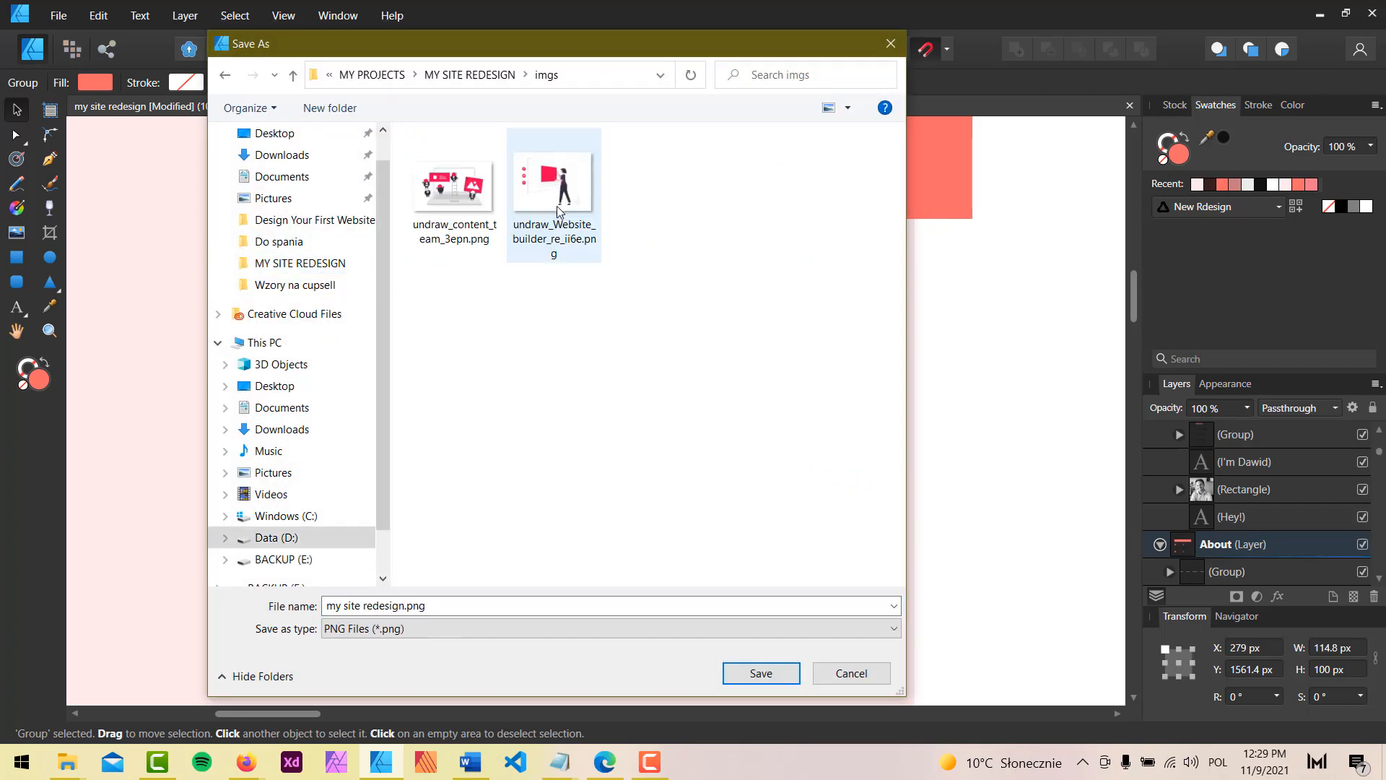
pyautogui.click(475, 607)
pyautogui.moveTo(519, 42); pyautogui.dragTo(885, 63)
pyautogui.write('web-d')
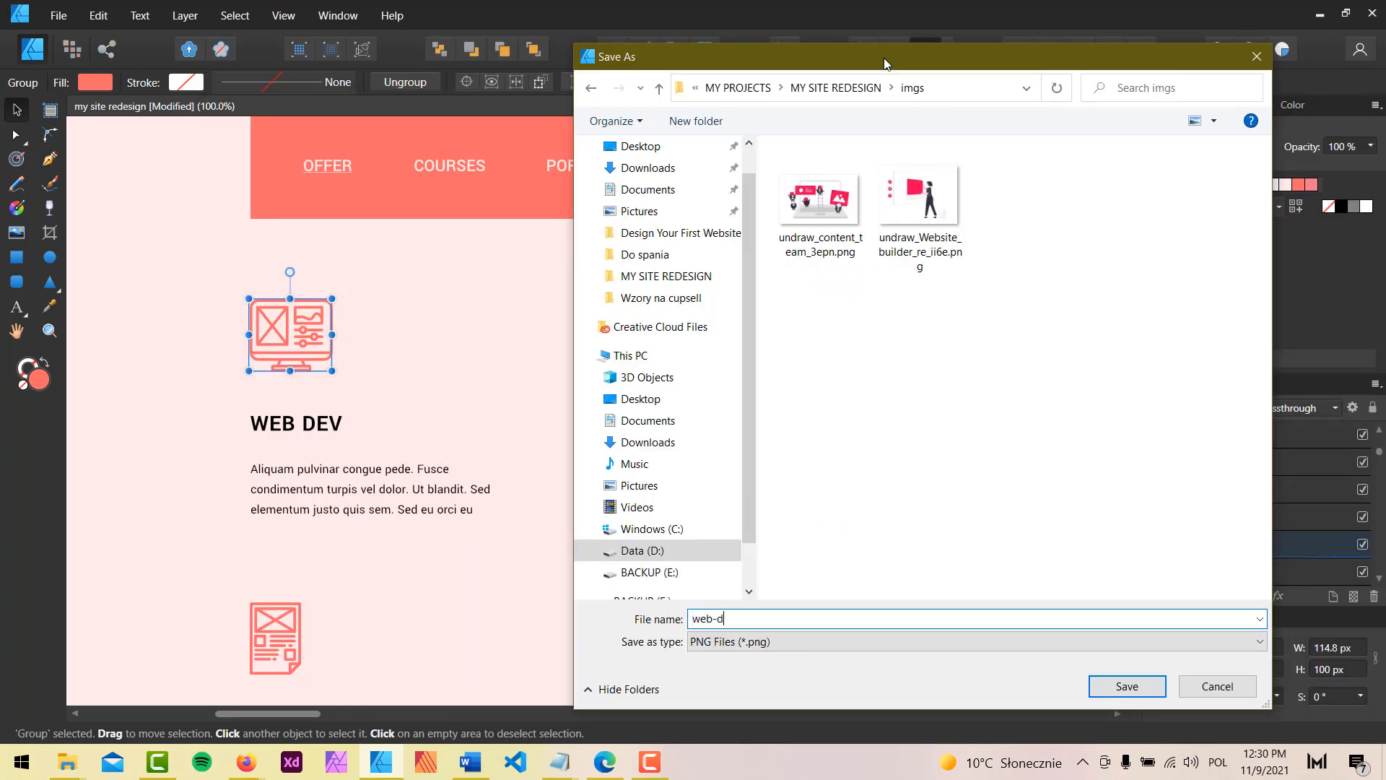
pyautogui.write('ev')
pyautogui.press('Return')
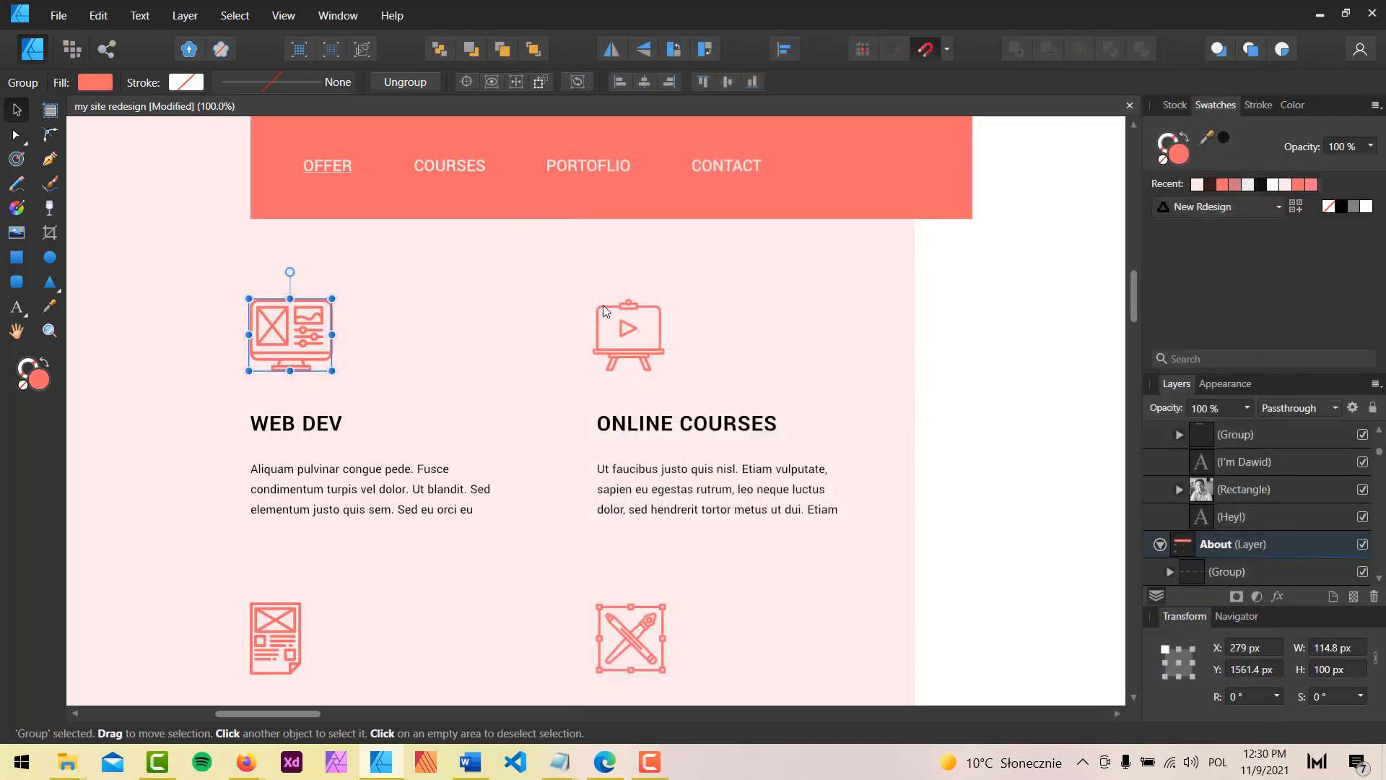
# Step: Export the ONLINE COURSES icon as a PNG named courses into the imgs folder, with the area limited to Selection Only
pyautogui.click(624, 329)
pyautogui.hotkey('ctrl', 'alt', 'shift', 'w')
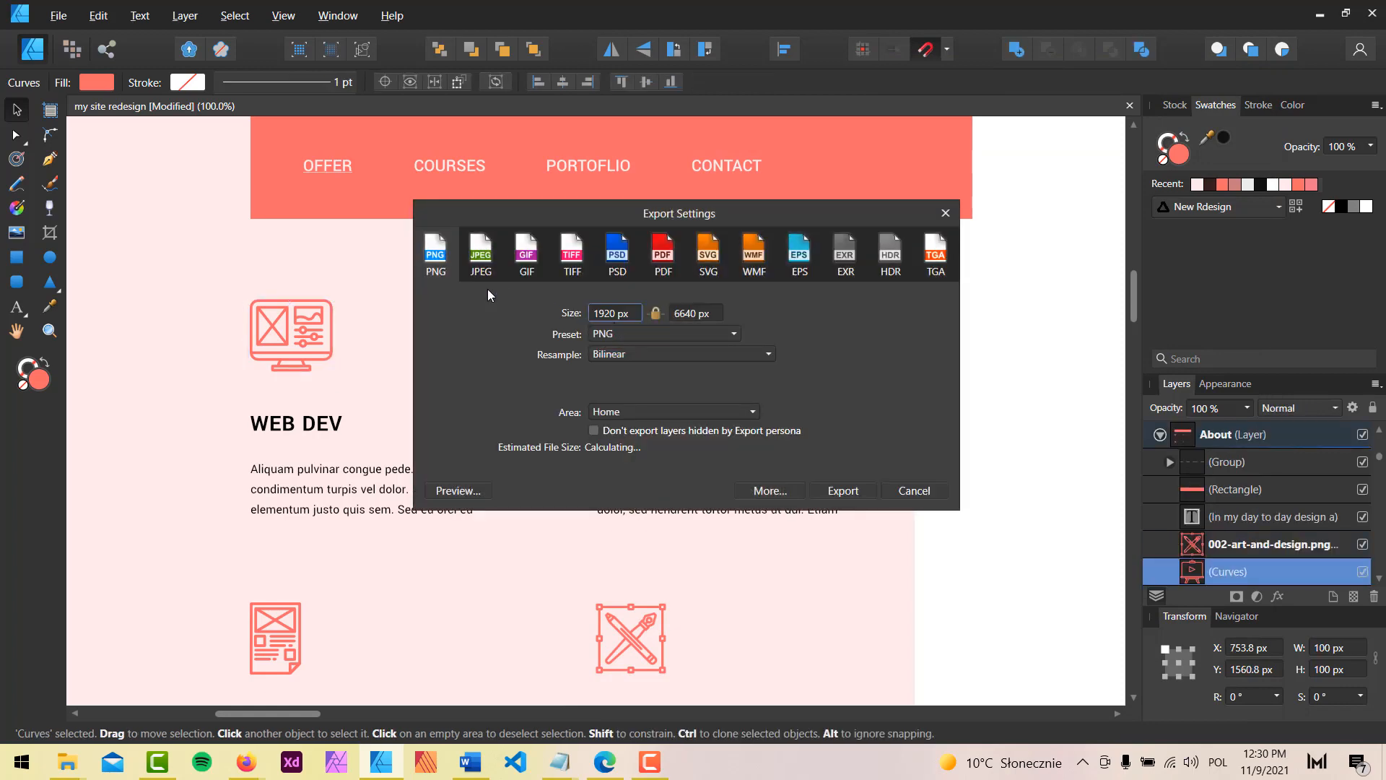
pyautogui.click(676, 408)
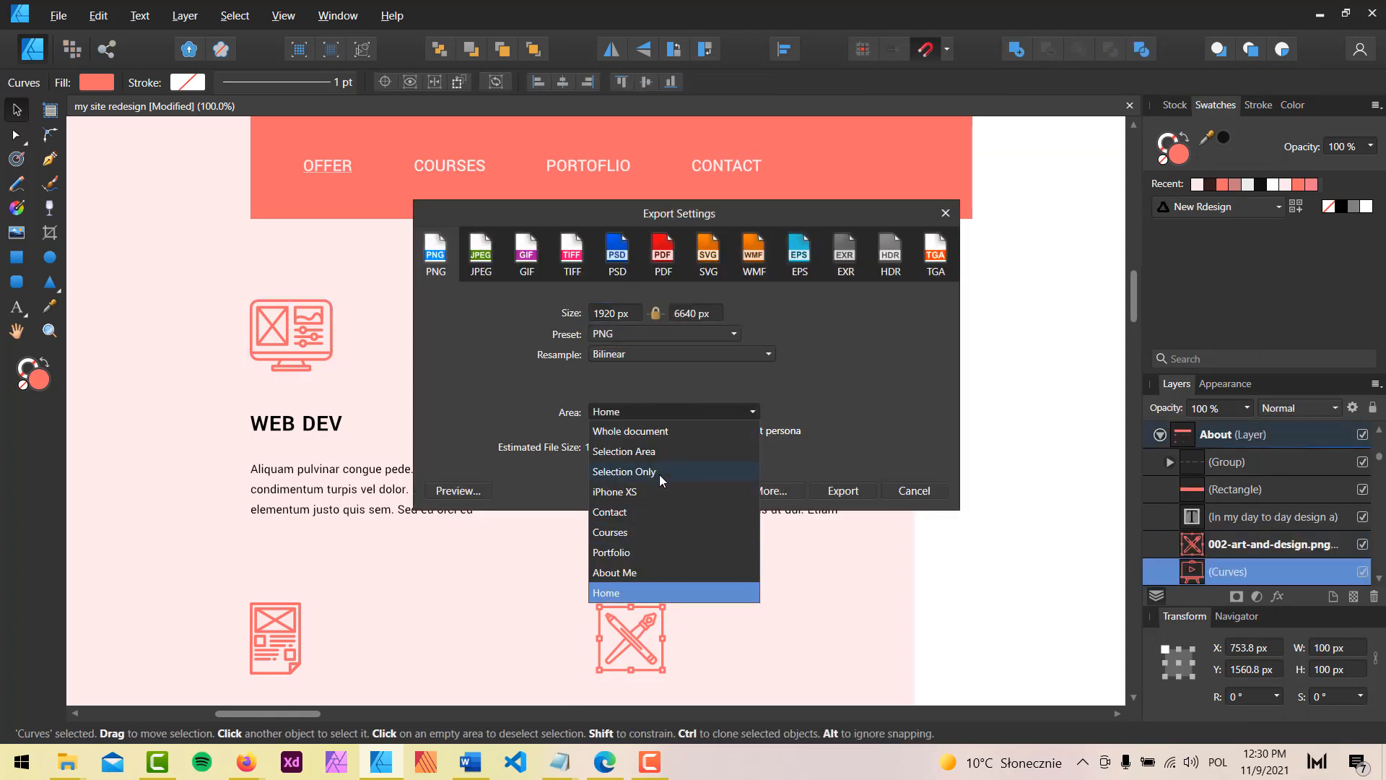
pyautogui.click(660, 472)
pyautogui.click(845, 491)
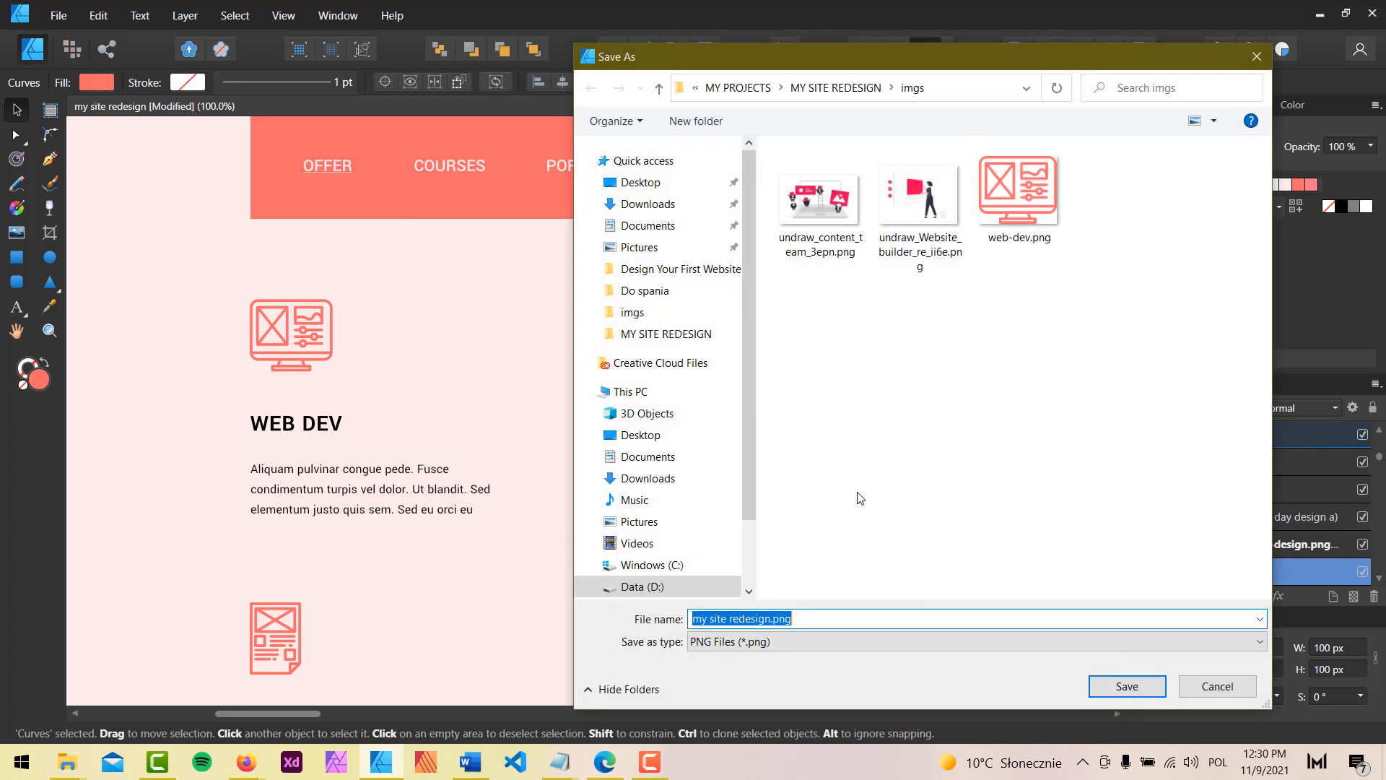
pyautogui.write('web-dev')
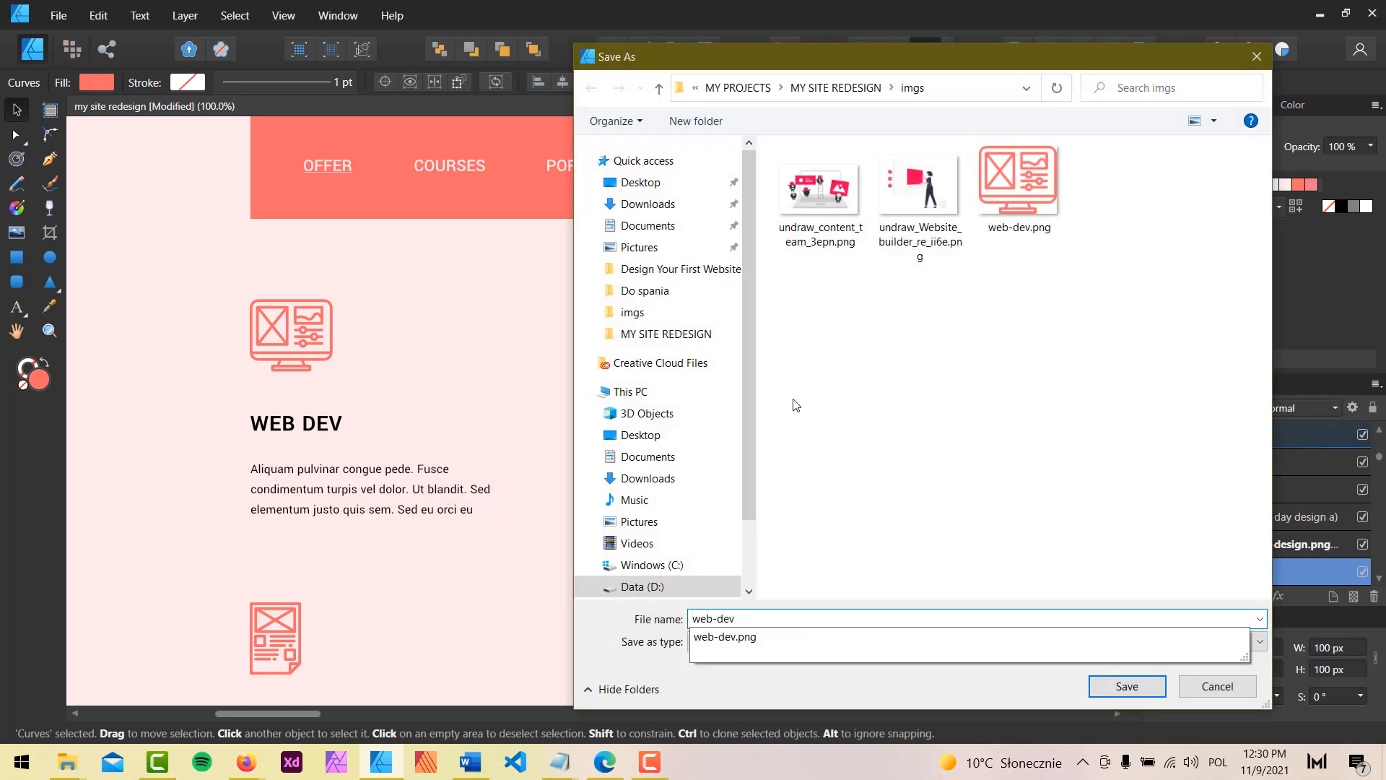
pyautogui.press('BackSpace')
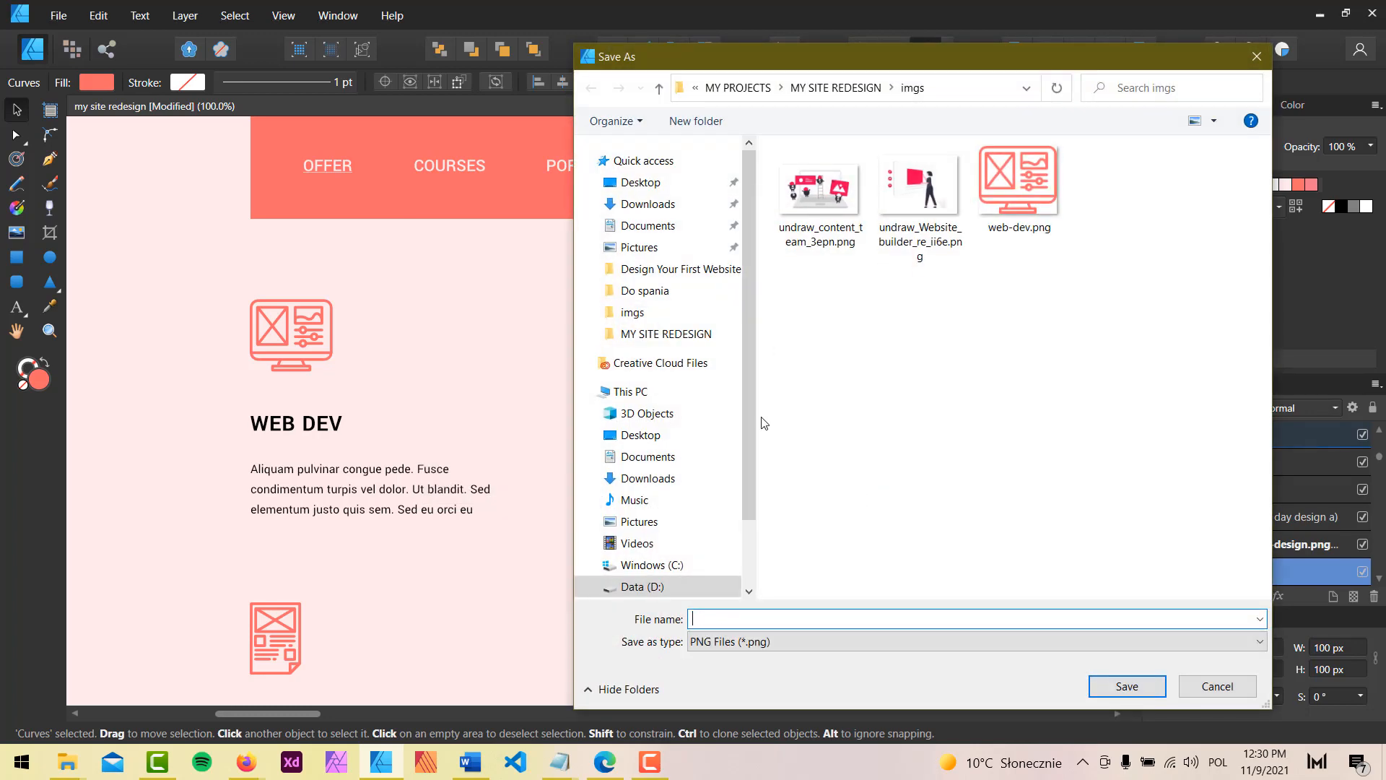
pyautogui.press('Return')
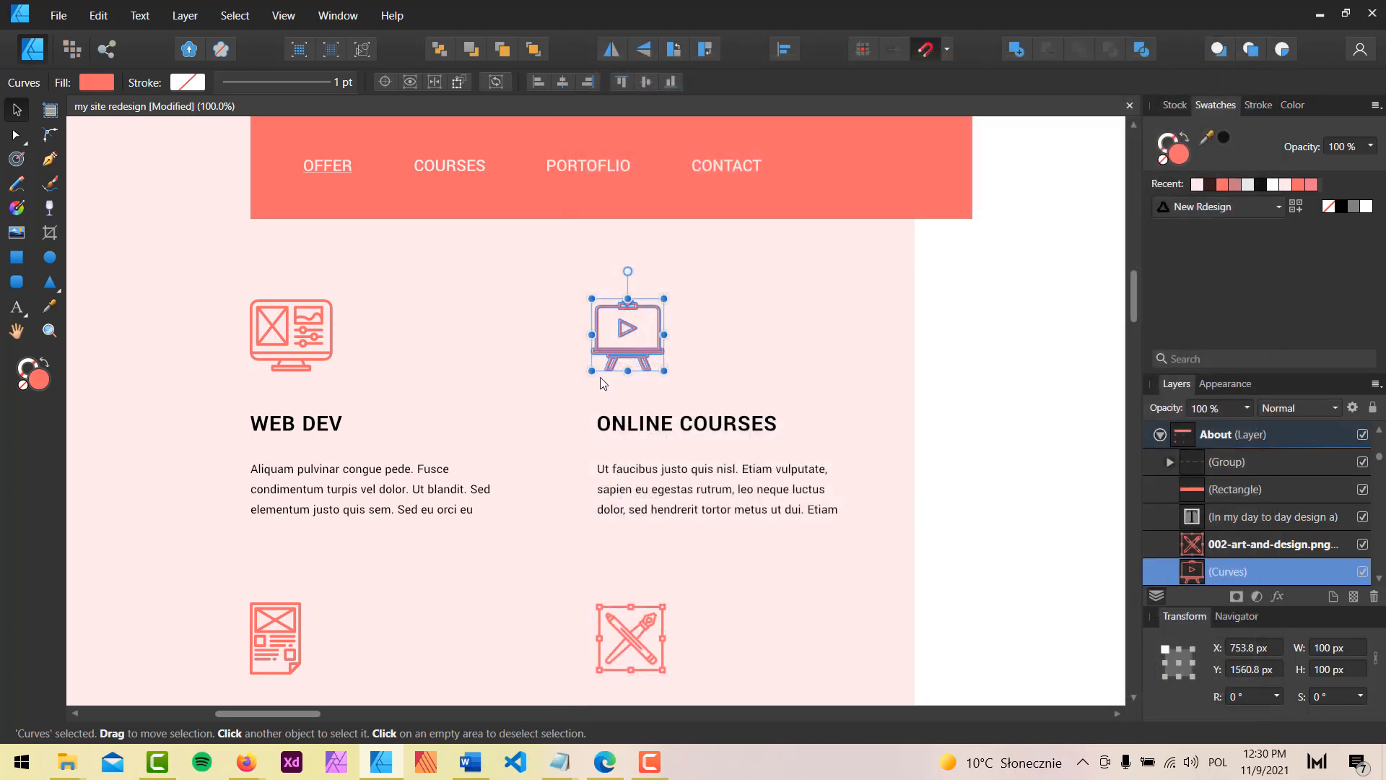
# Step: Export the UI/UX DESIGN icon as a PNG named design into the imgs folder, using the Selection Only area
pyautogui.click(275, 637)
pyautogui.scroll(-3, 368, 580)
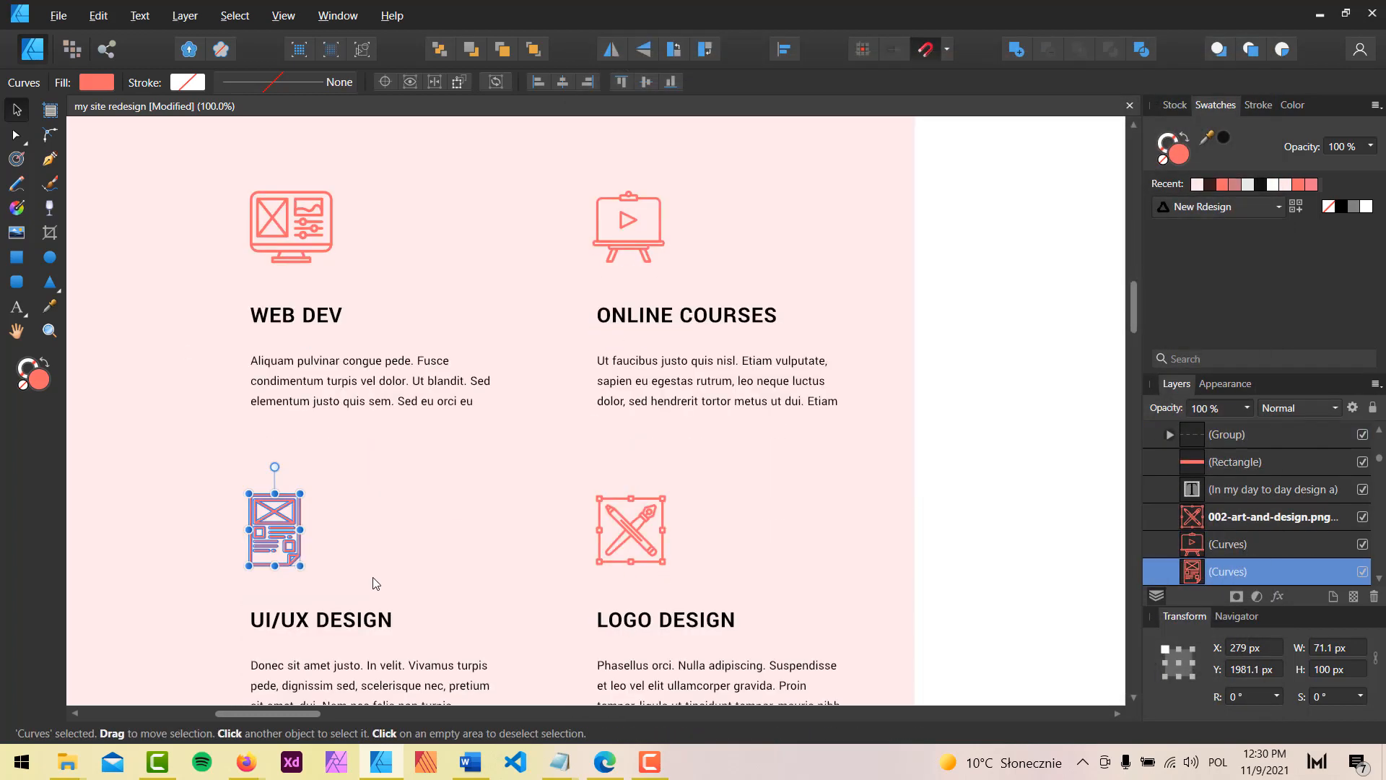
pyautogui.hotkey('ctrl', 'alt', 'shift', 's')
pyautogui.click(639, 411)
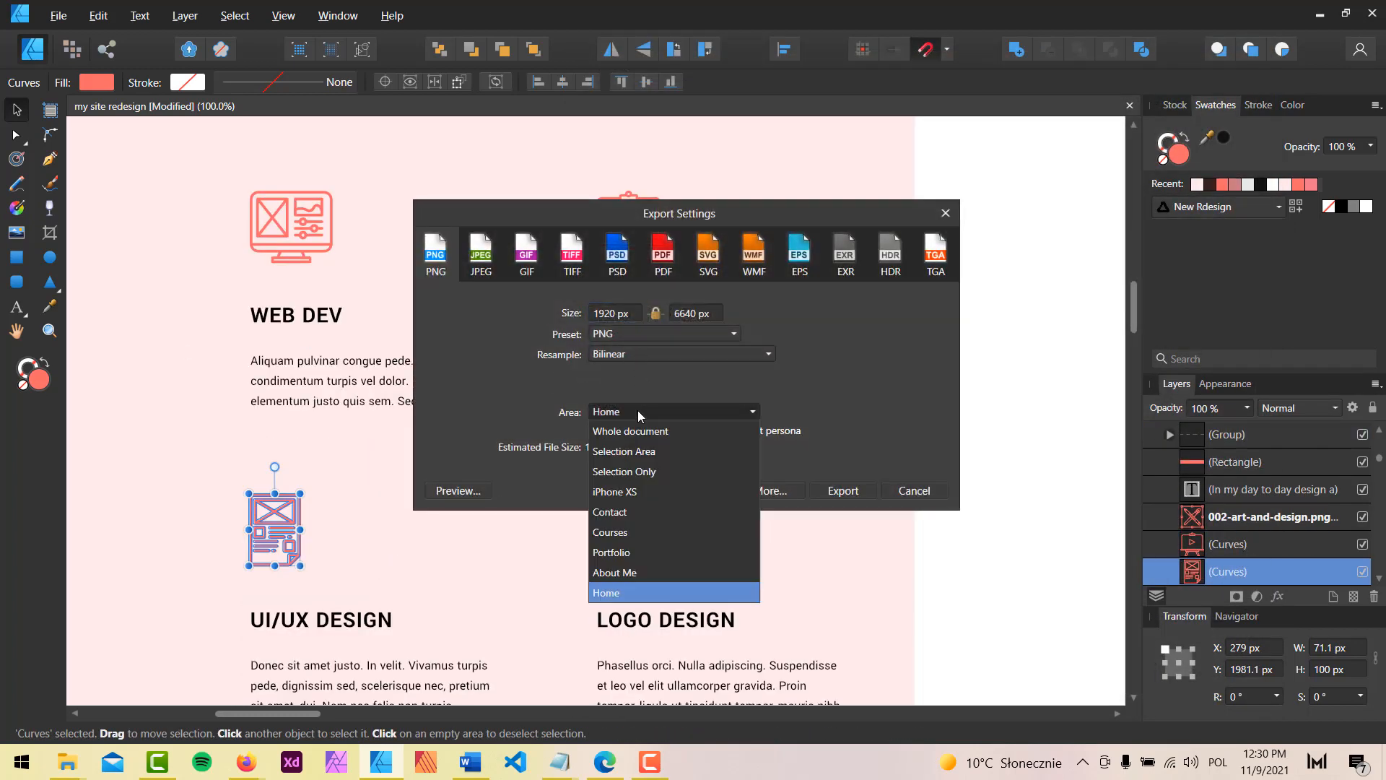
pyautogui.click(650, 473)
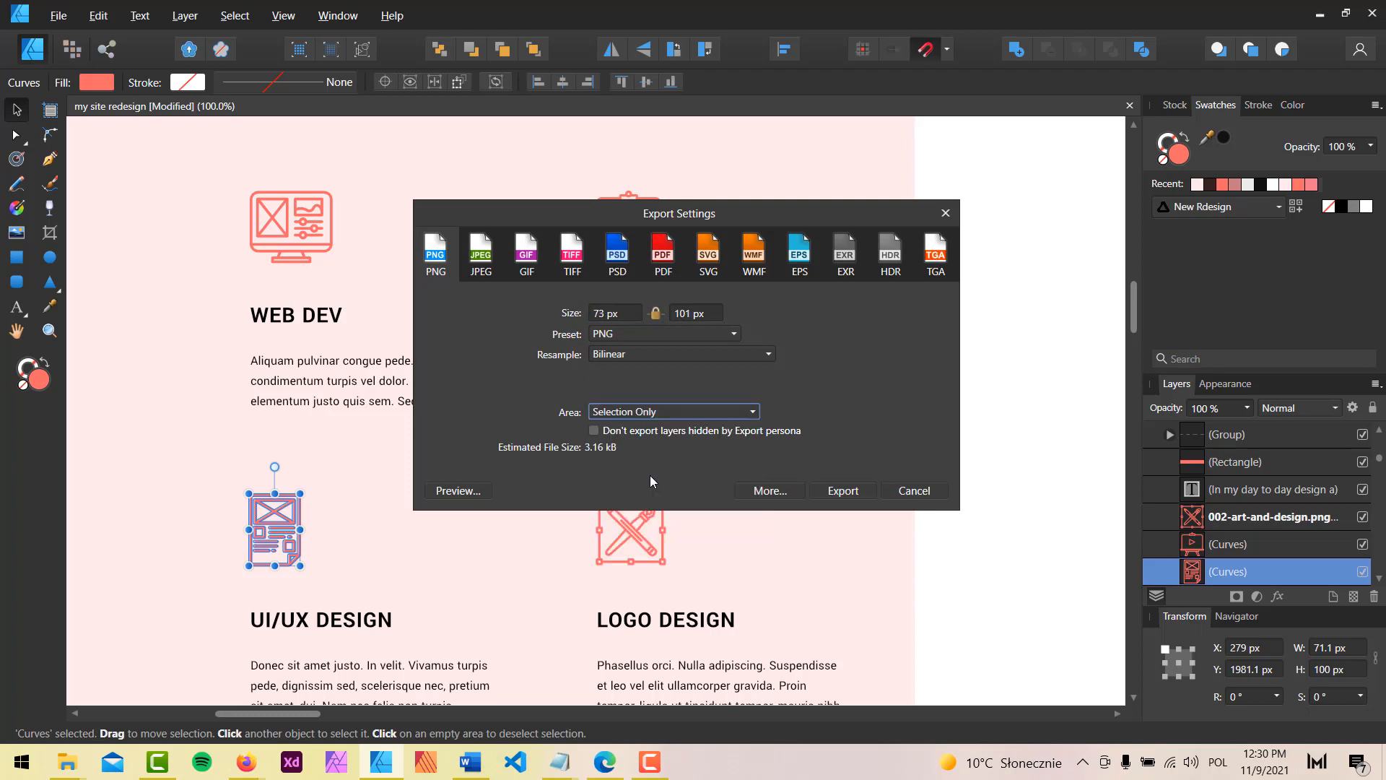
pyautogui.click(858, 491)
pyautogui.write('esign')
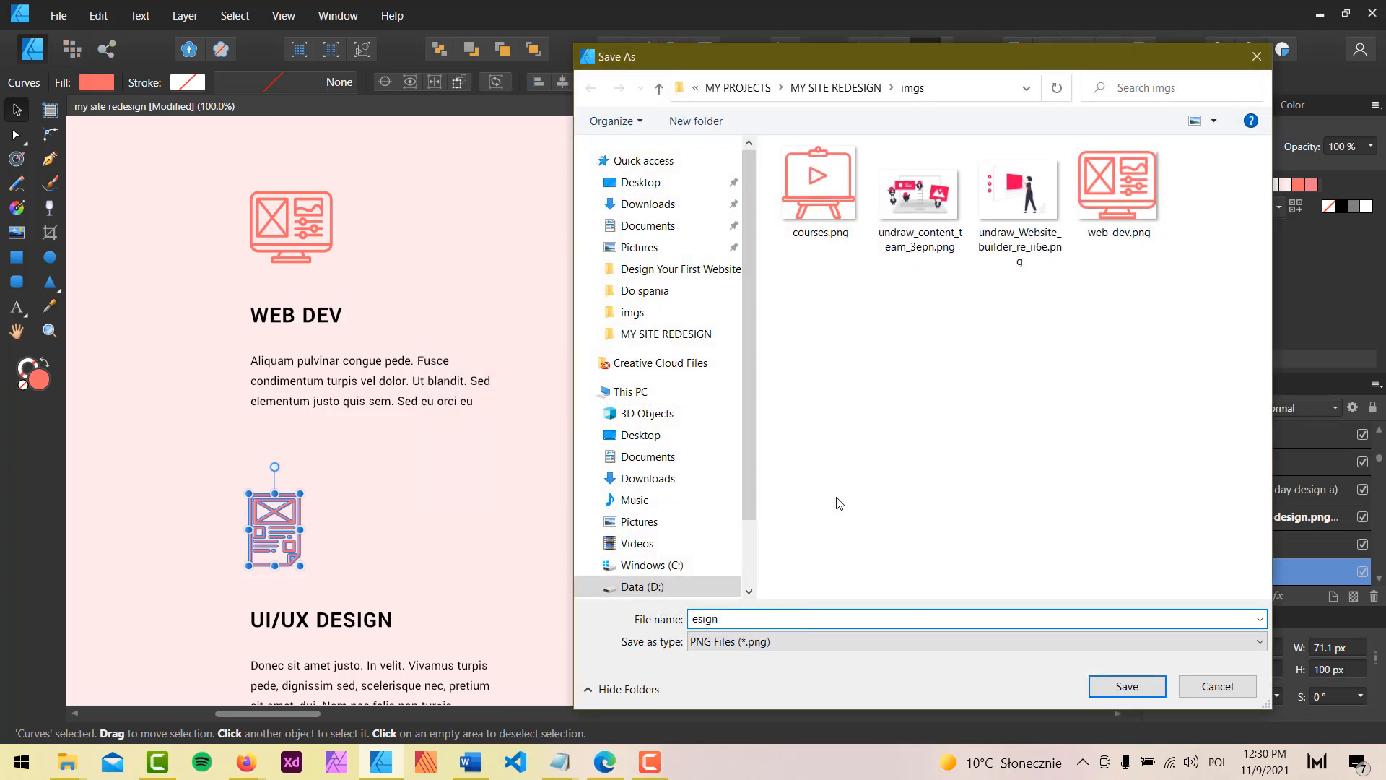
pyautogui.press('Return')
# Step: Export the LOGO DESIGN icon as a PNG named logo into the imgs folder, using the Selection Only area
pyautogui.click(626, 540)
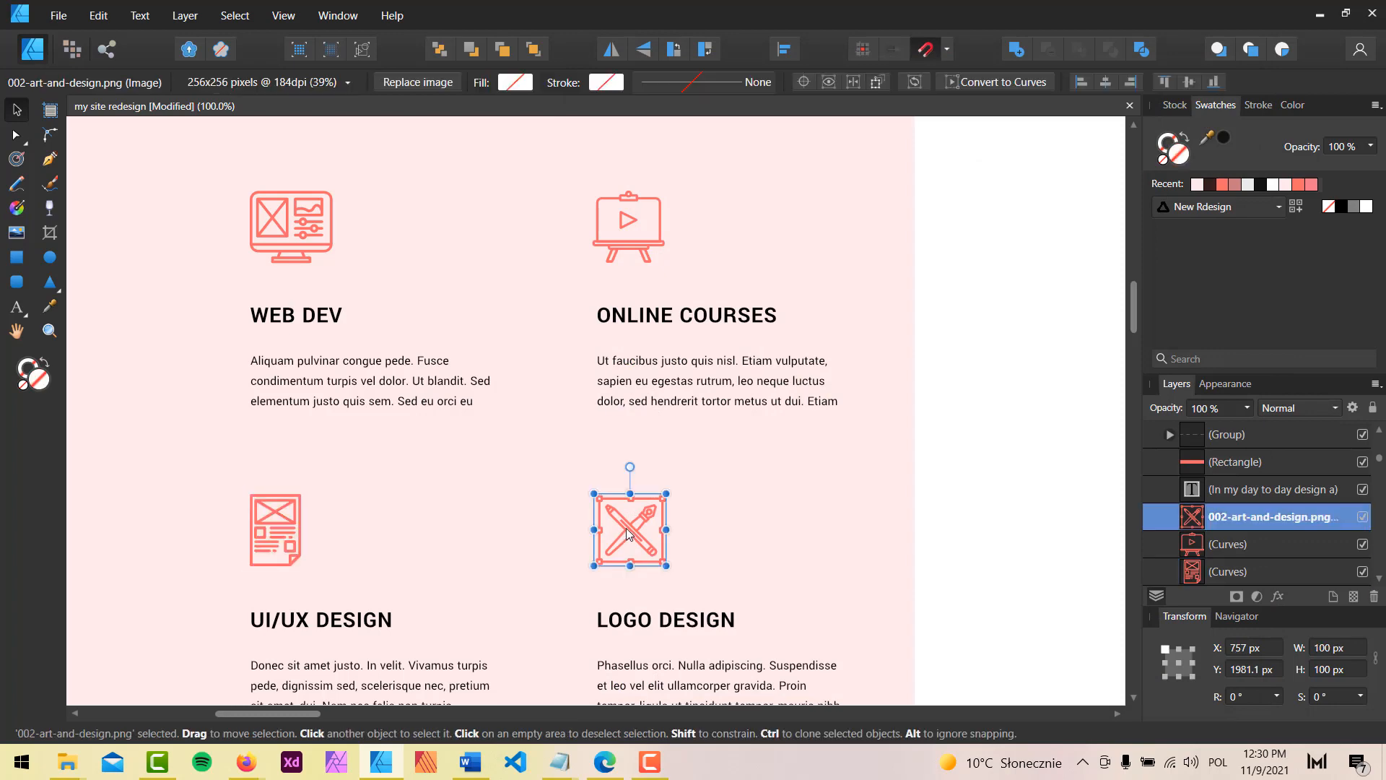
pyautogui.hotkey('ctrl', 'alt', 'shift', 's')
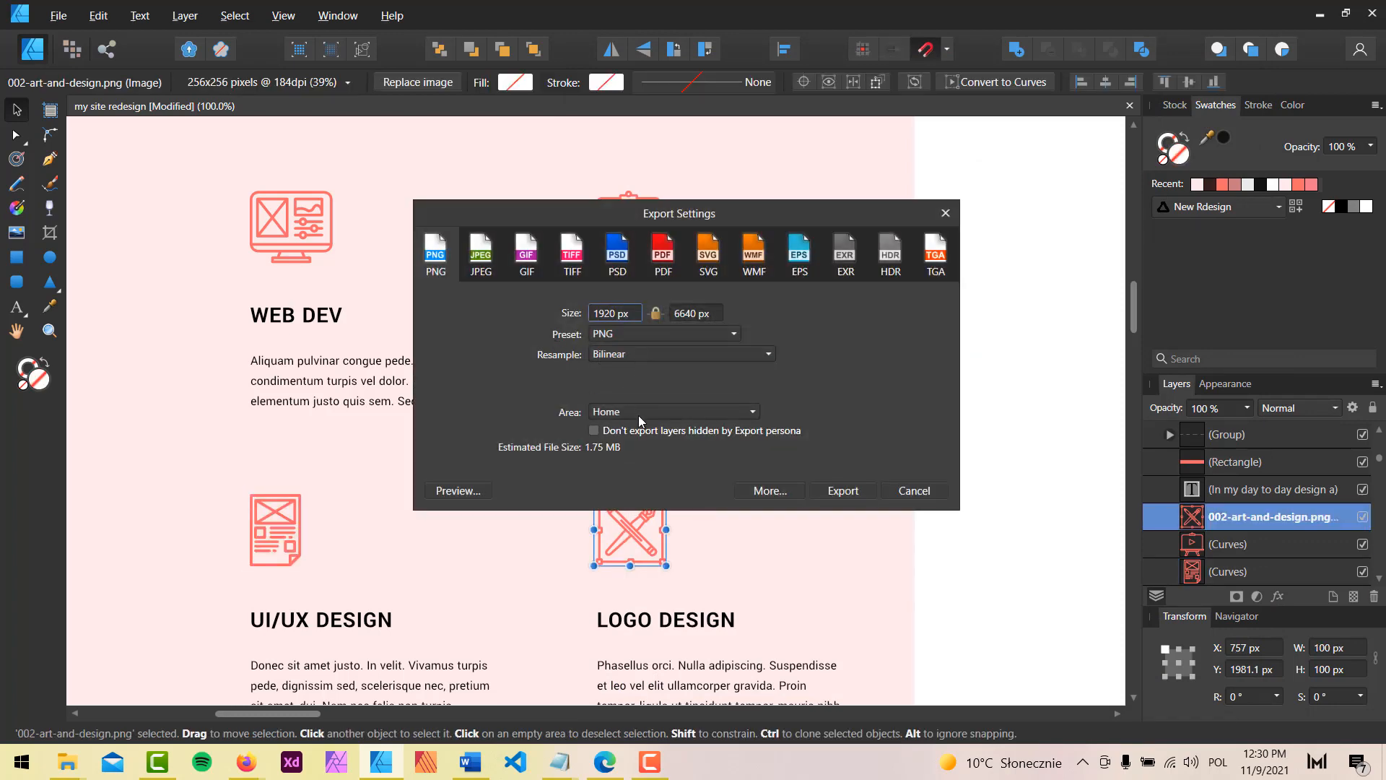
pyautogui.click(637, 413)
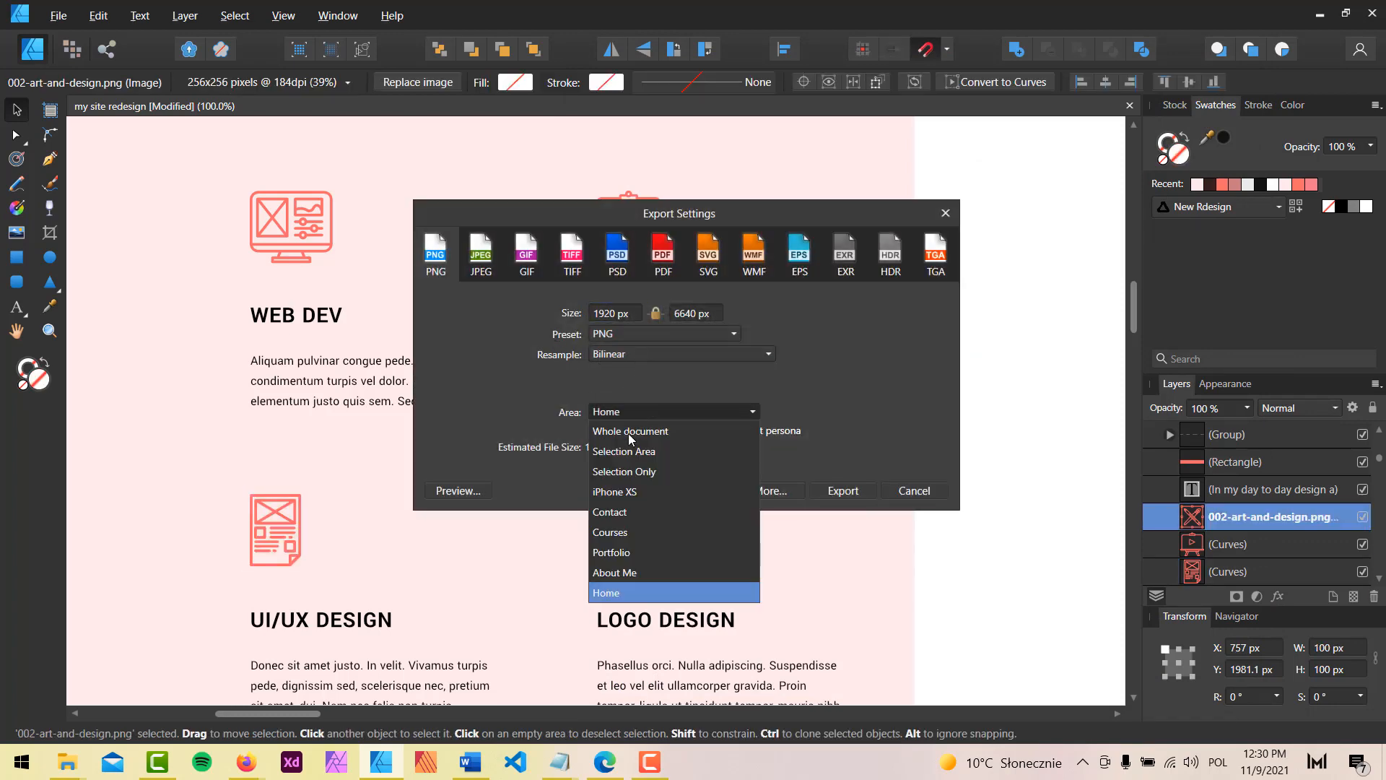
pyautogui.click(639, 471)
pyautogui.click(842, 491)
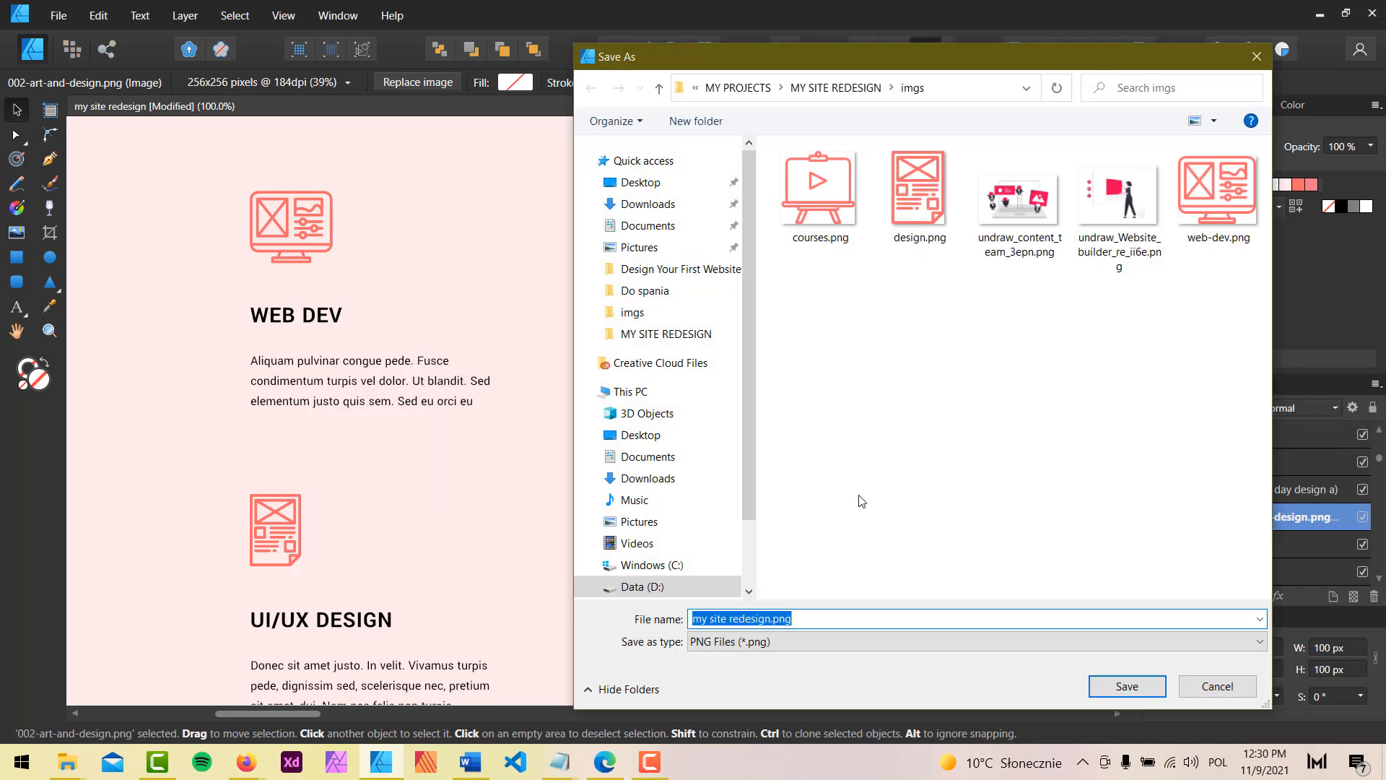
pyautogui.write('logo')
pyautogui.press('Return')
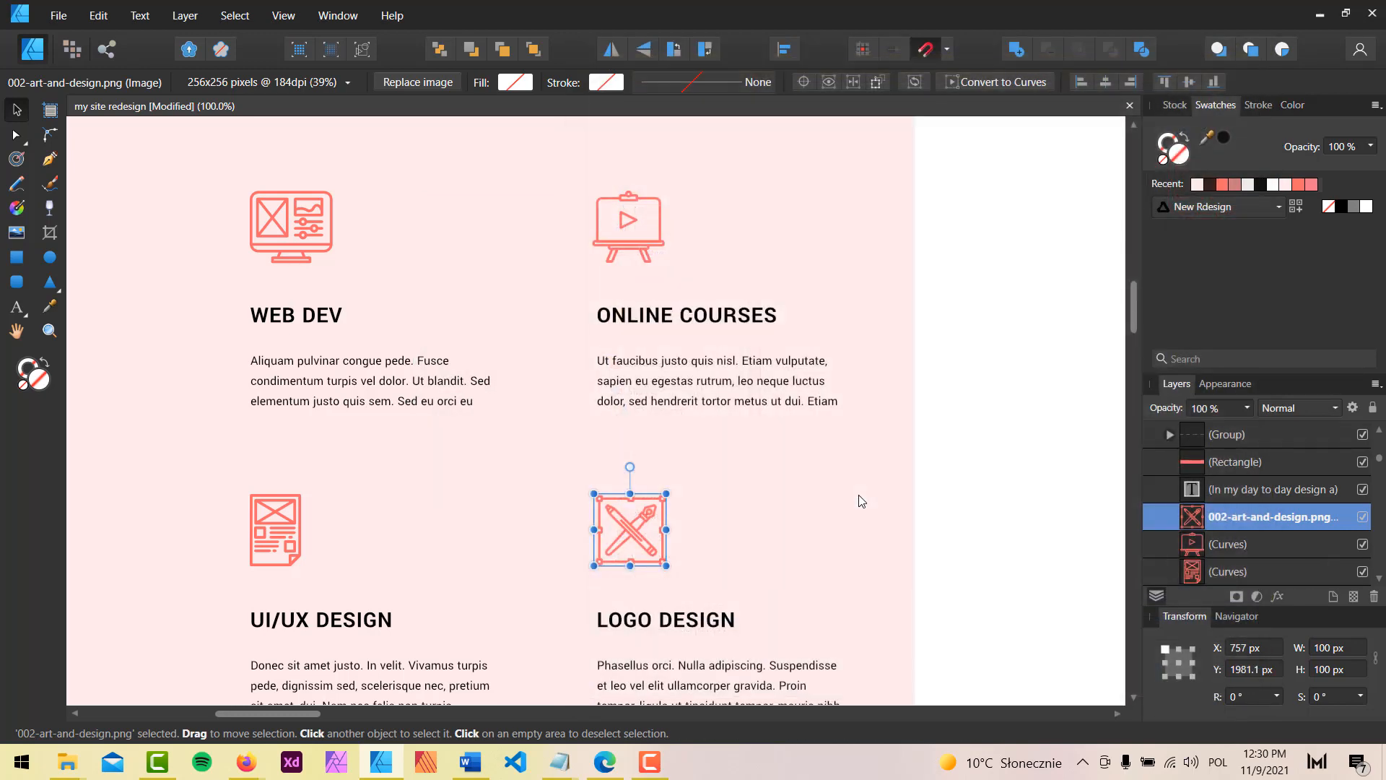
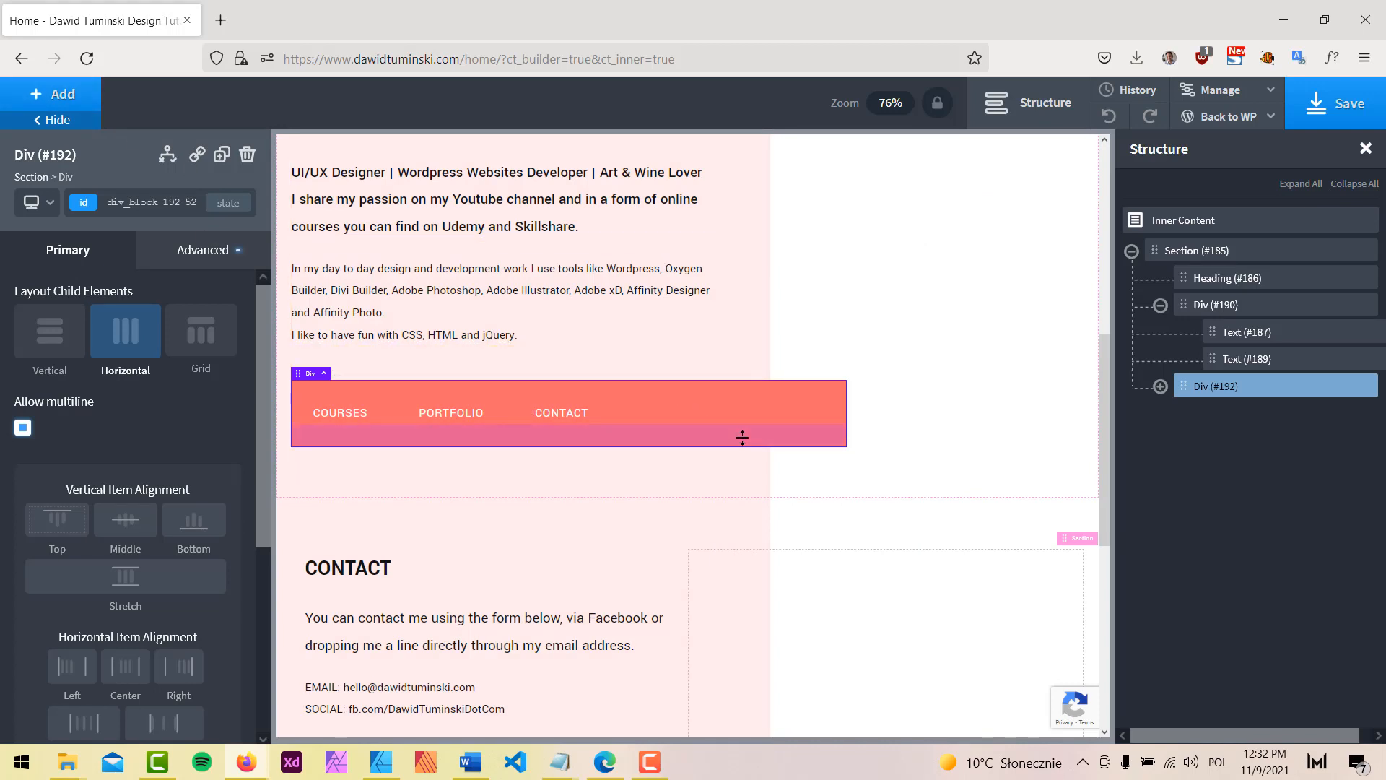
# Step: Assign the mrg-btm-m class to the coral menu bar div
pyautogui.click(158, 201)
pyautogui.write('mrg')
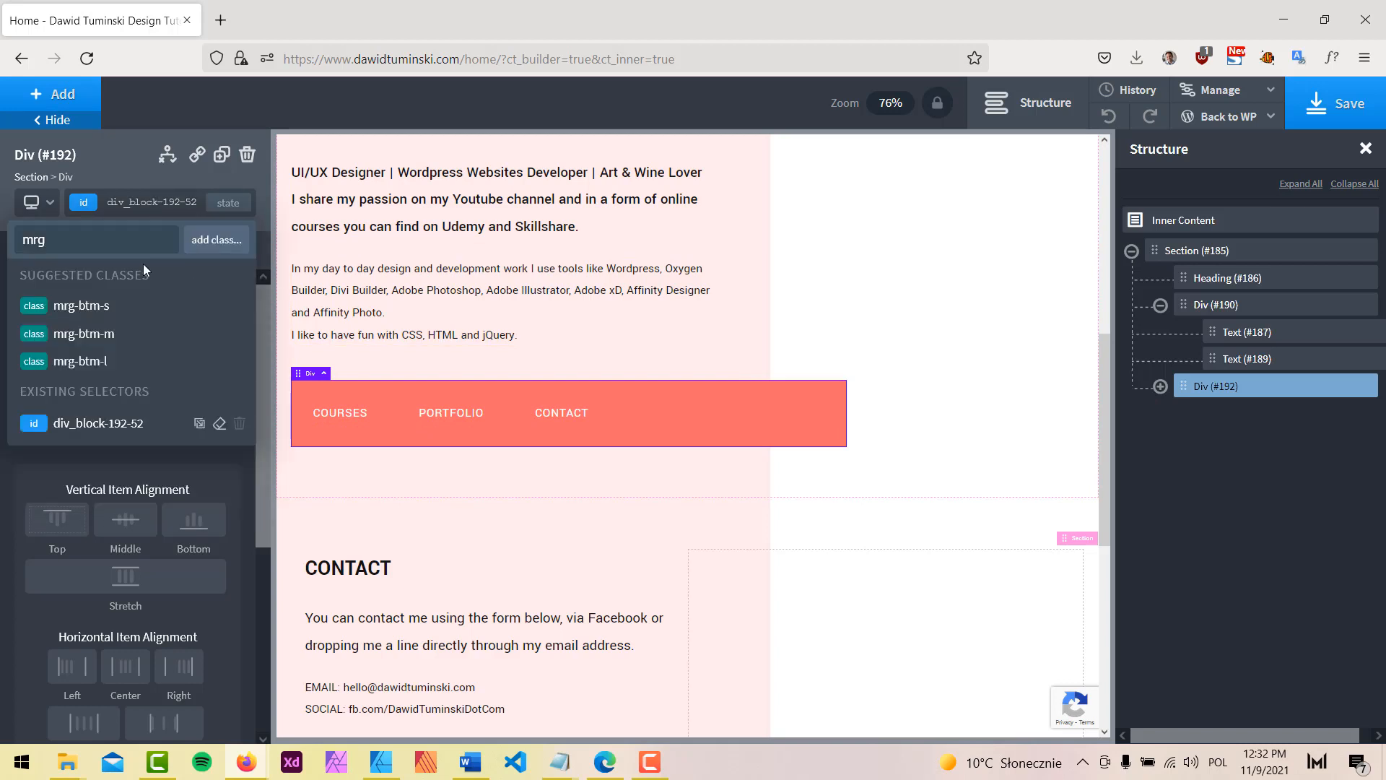
pyautogui.click(95, 333)
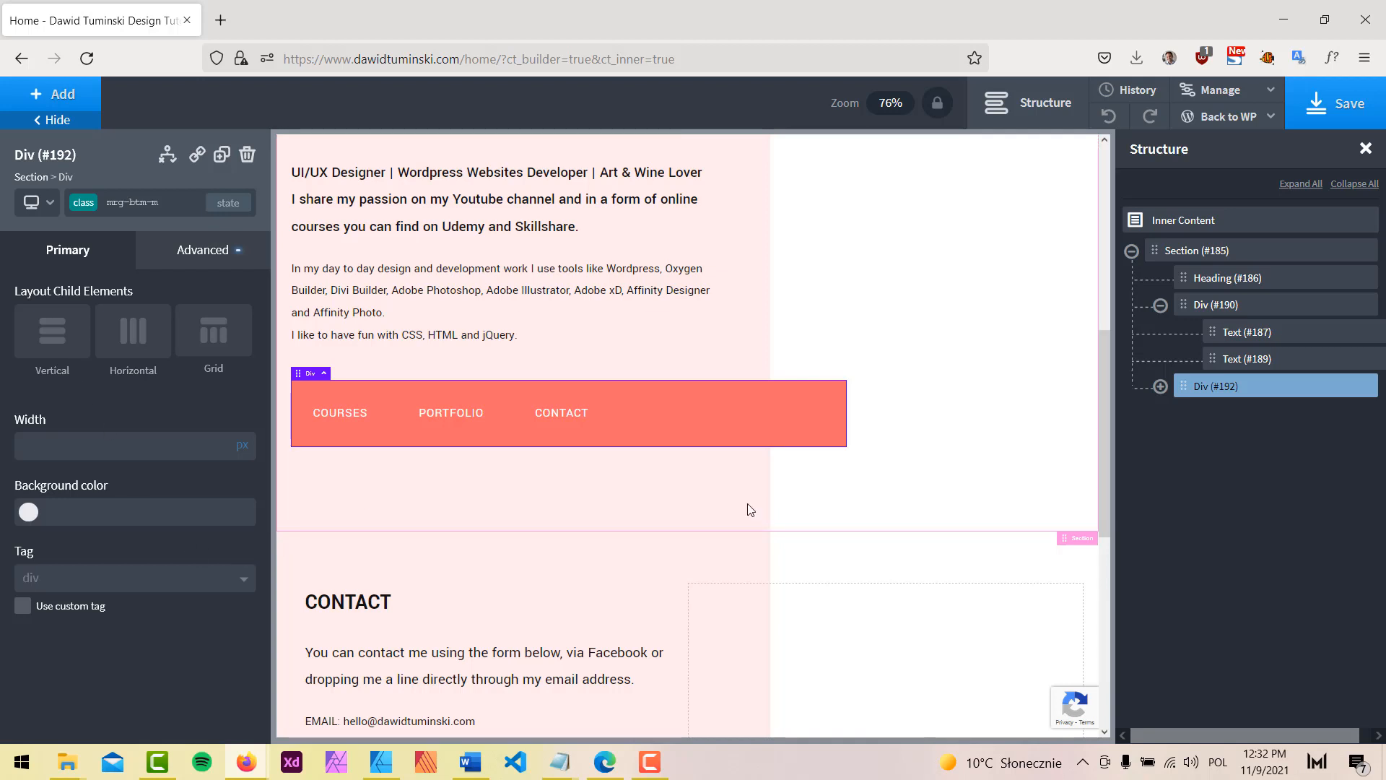
# Step: Add a new div below the coral menu bar in the About Me section and check the service icons in the Affinity Designer mockup
pyautogui.click(1204, 251)
pyautogui.click(70, 90)
pyautogui.write('d')
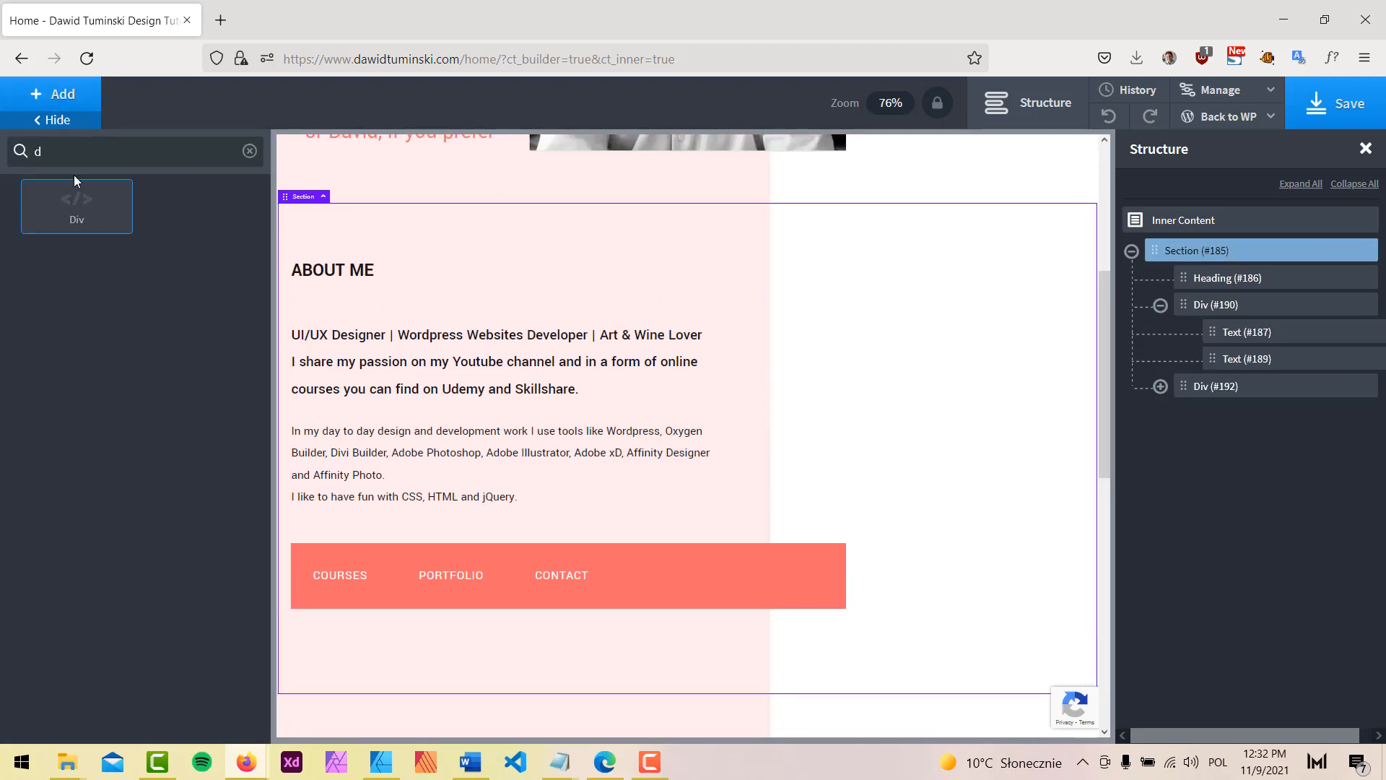
pyautogui.click(72, 193)
pyautogui.scroll(-2, 413, 621)
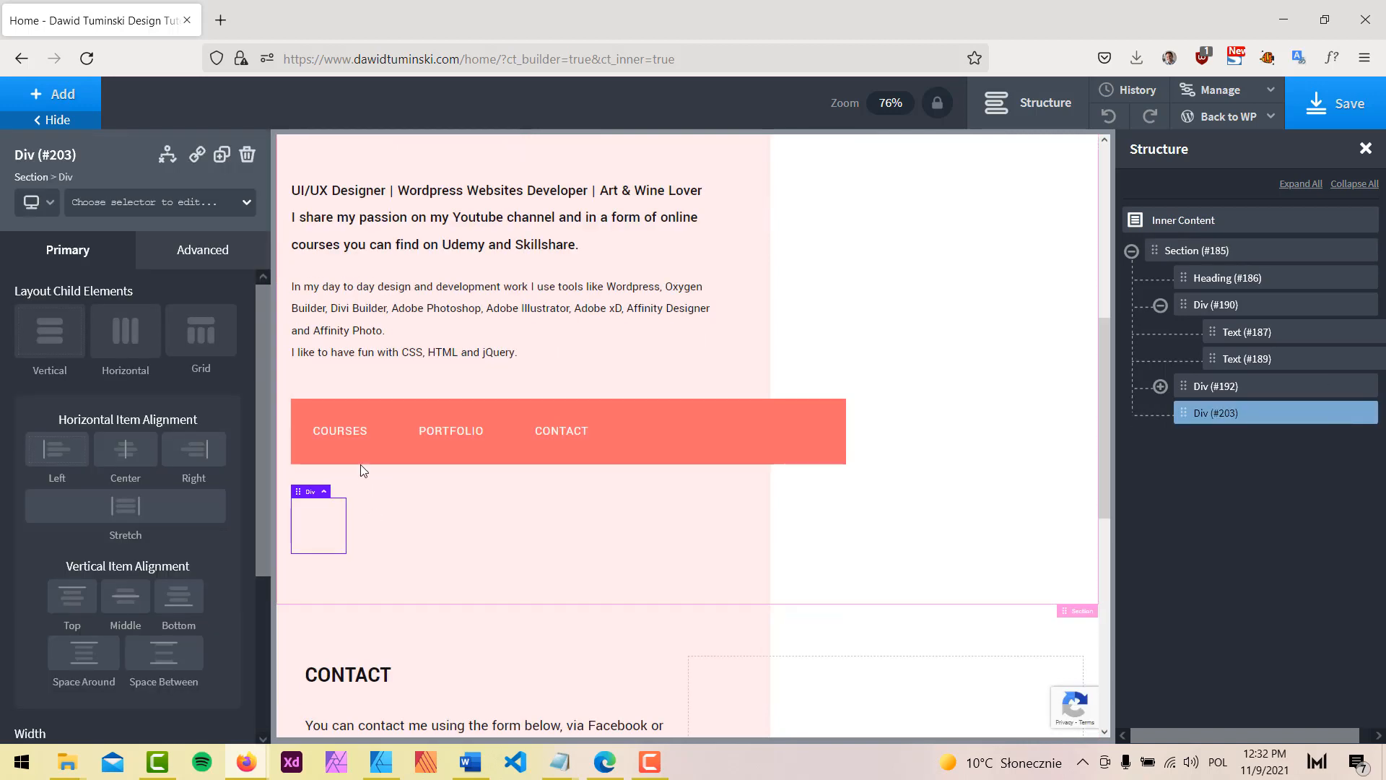
pyautogui.click(325, 384)
pyautogui.click(319, 524)
pyautogui.click(381, 762)
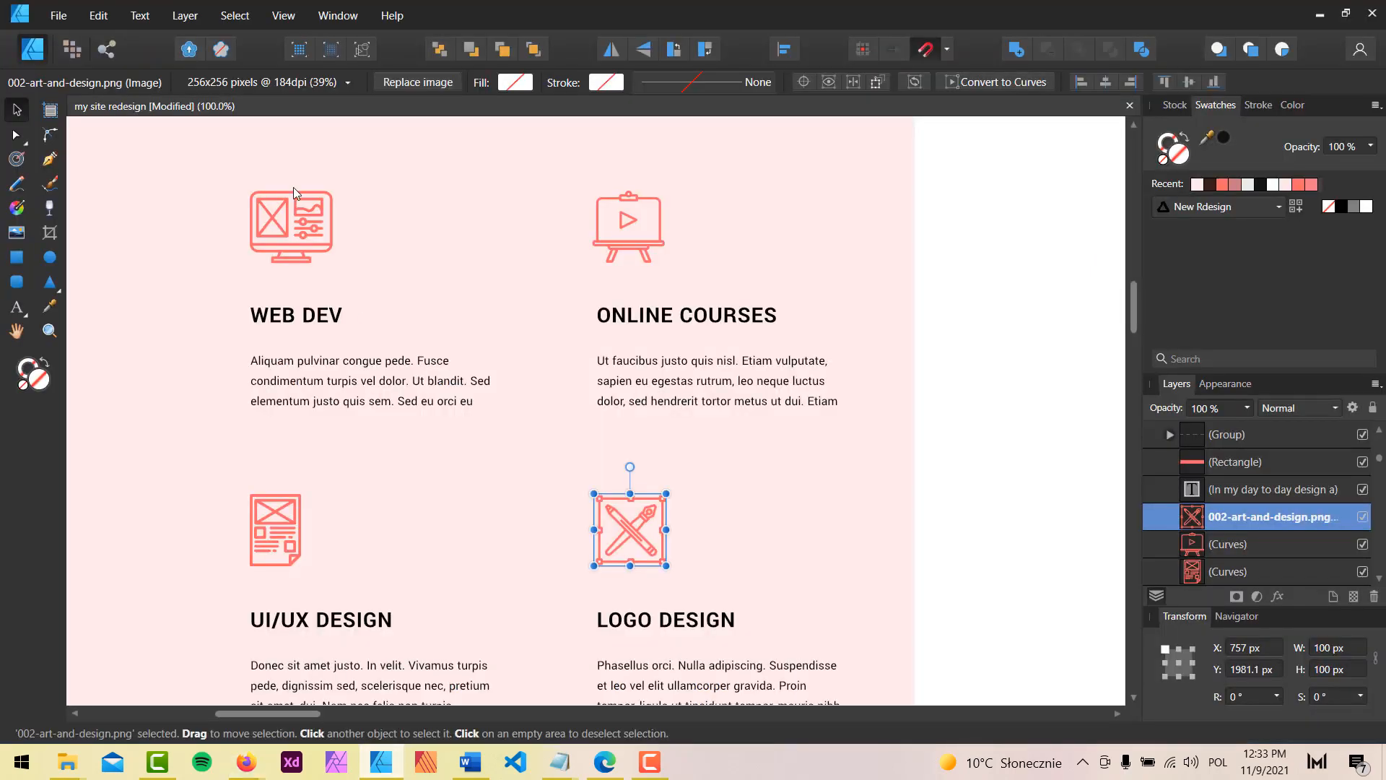
pyautogui.click(1319, 13)
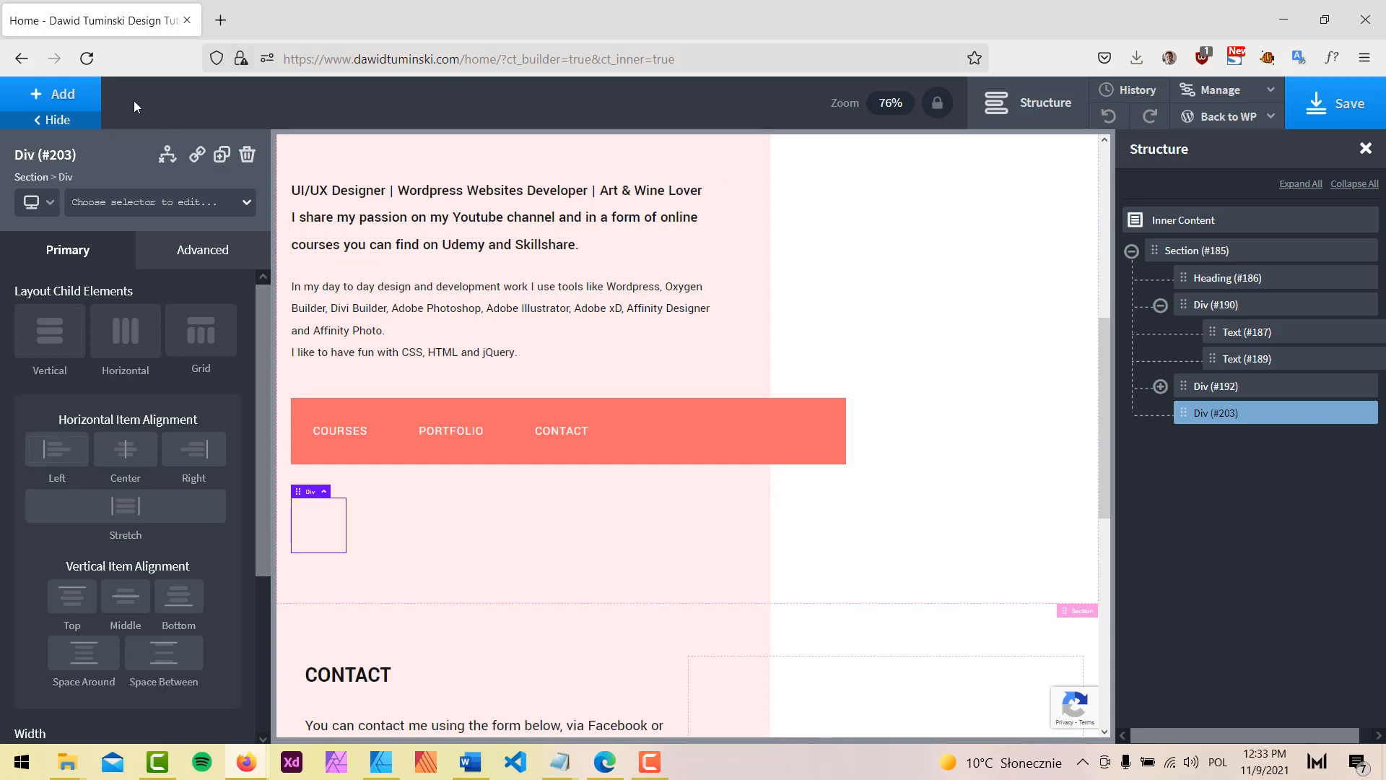
# Step: Add an image element inside the new empty div and browse the media library for its picture
pyautogui.click(79, 96)
pyautogui.write('ima')
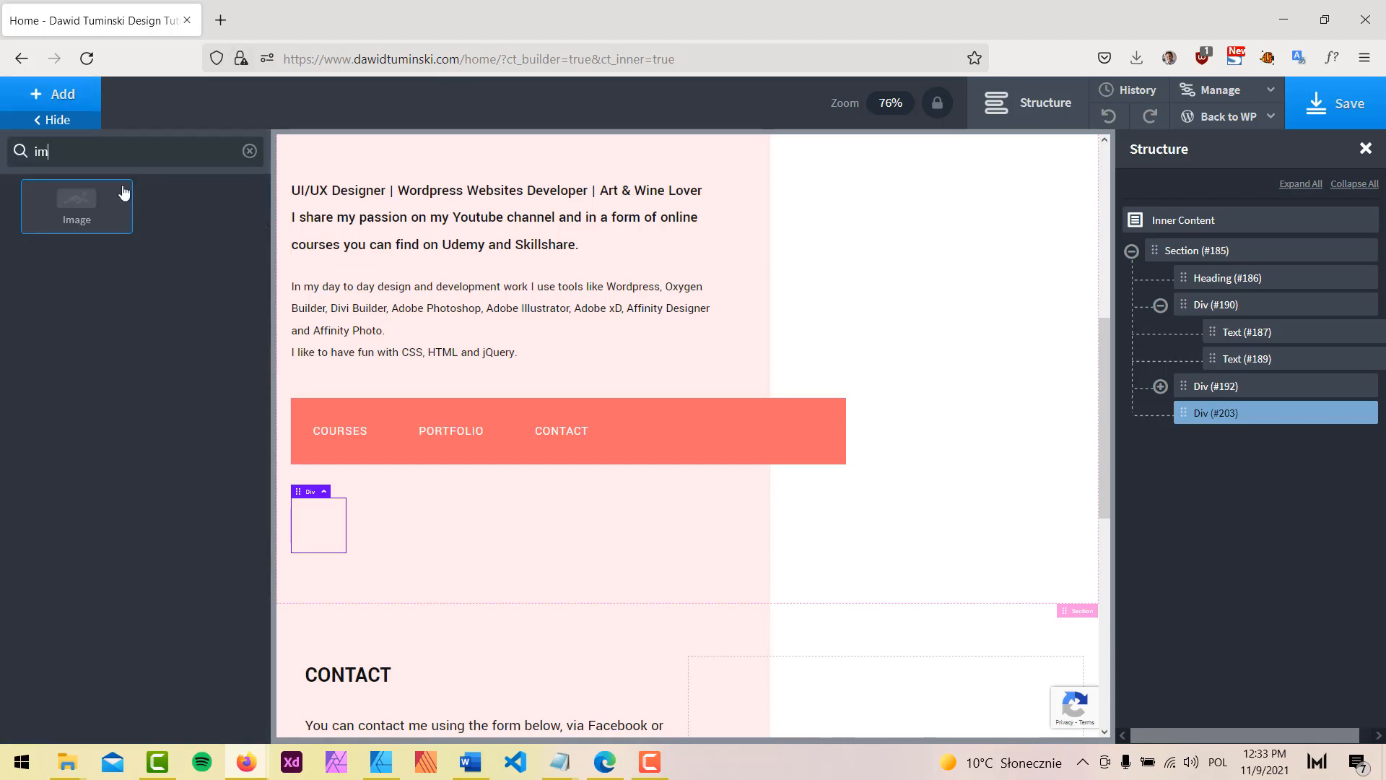
pyautogui.click(109, 210)
pyautogui.click(171, 370)
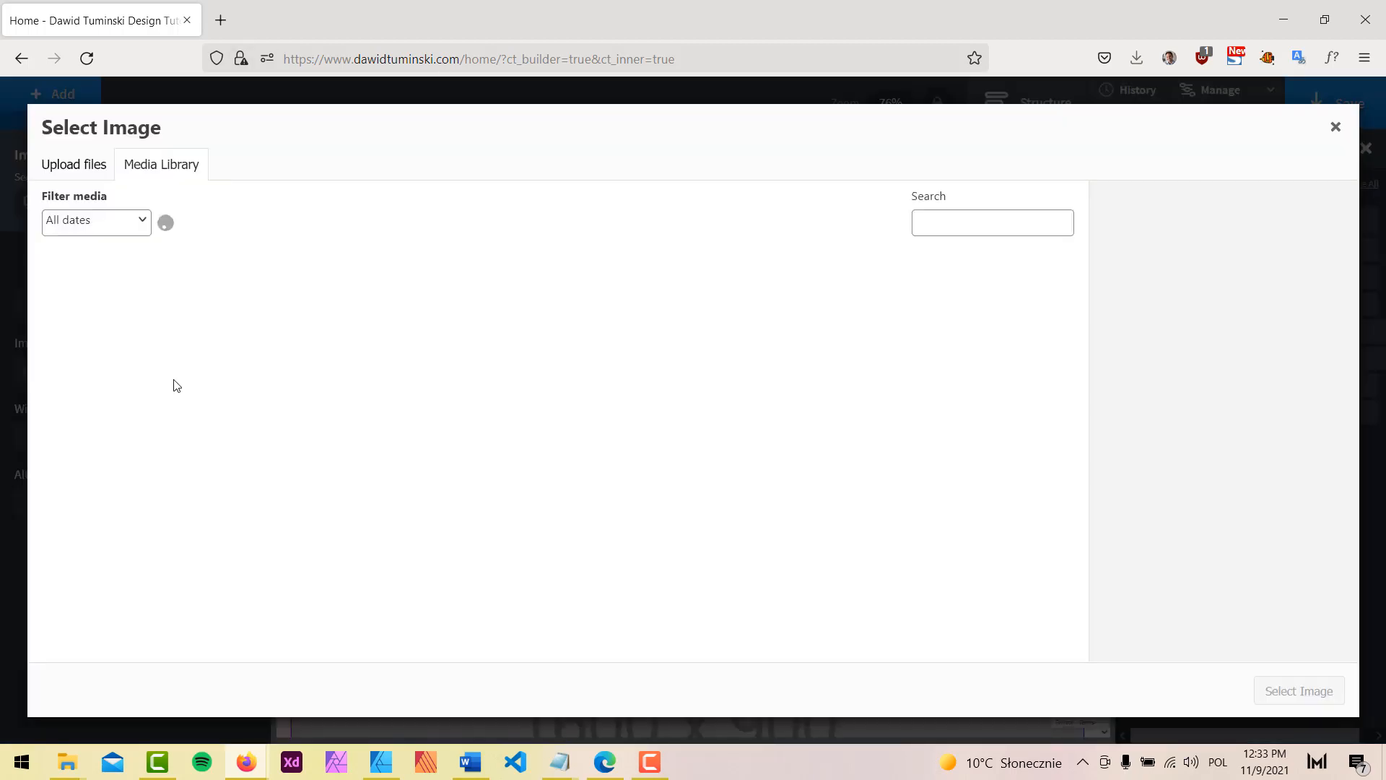
# Step: Switch to File Explorer, close the Do spania folder window, and open the imgs folder of MY SITE REDESIGN
pyautogui.moveTo(67, 760)
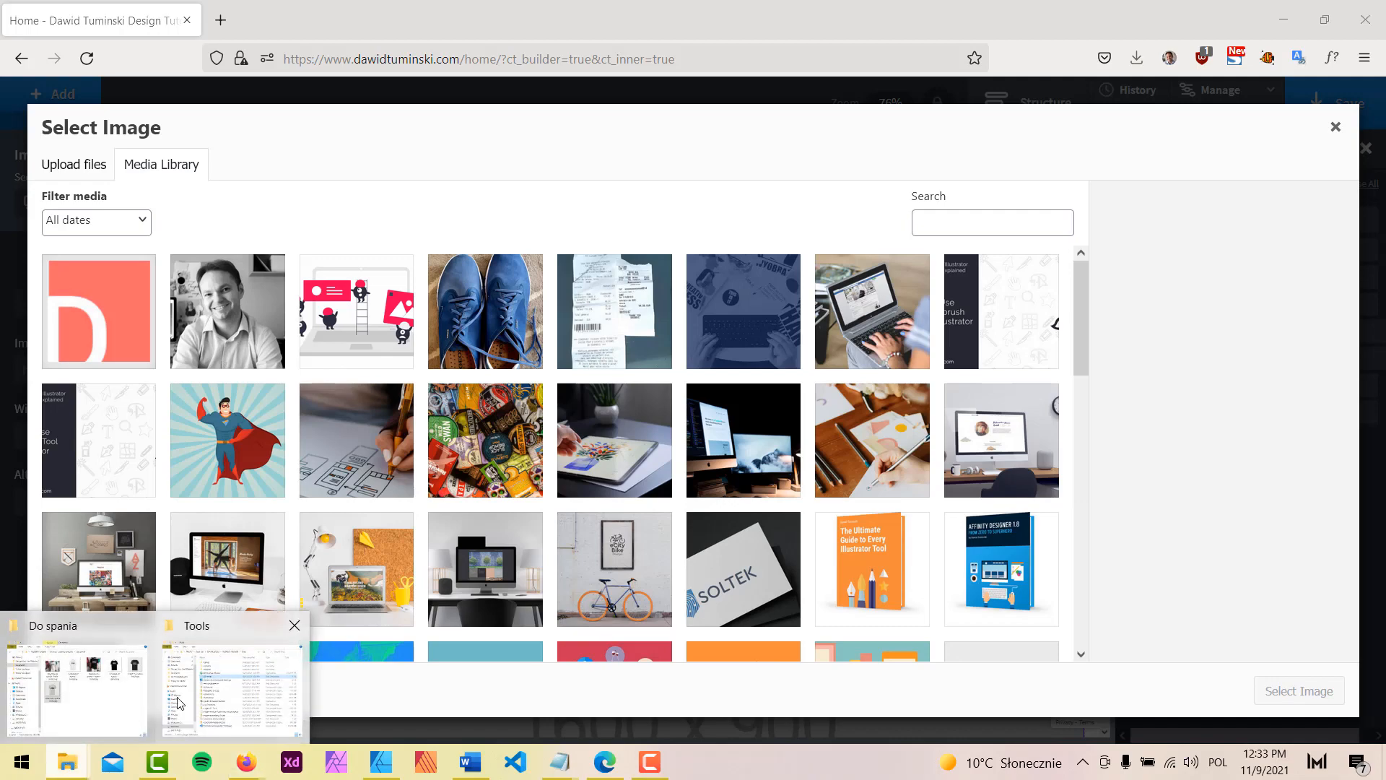
pyautogui.click(129, 698)
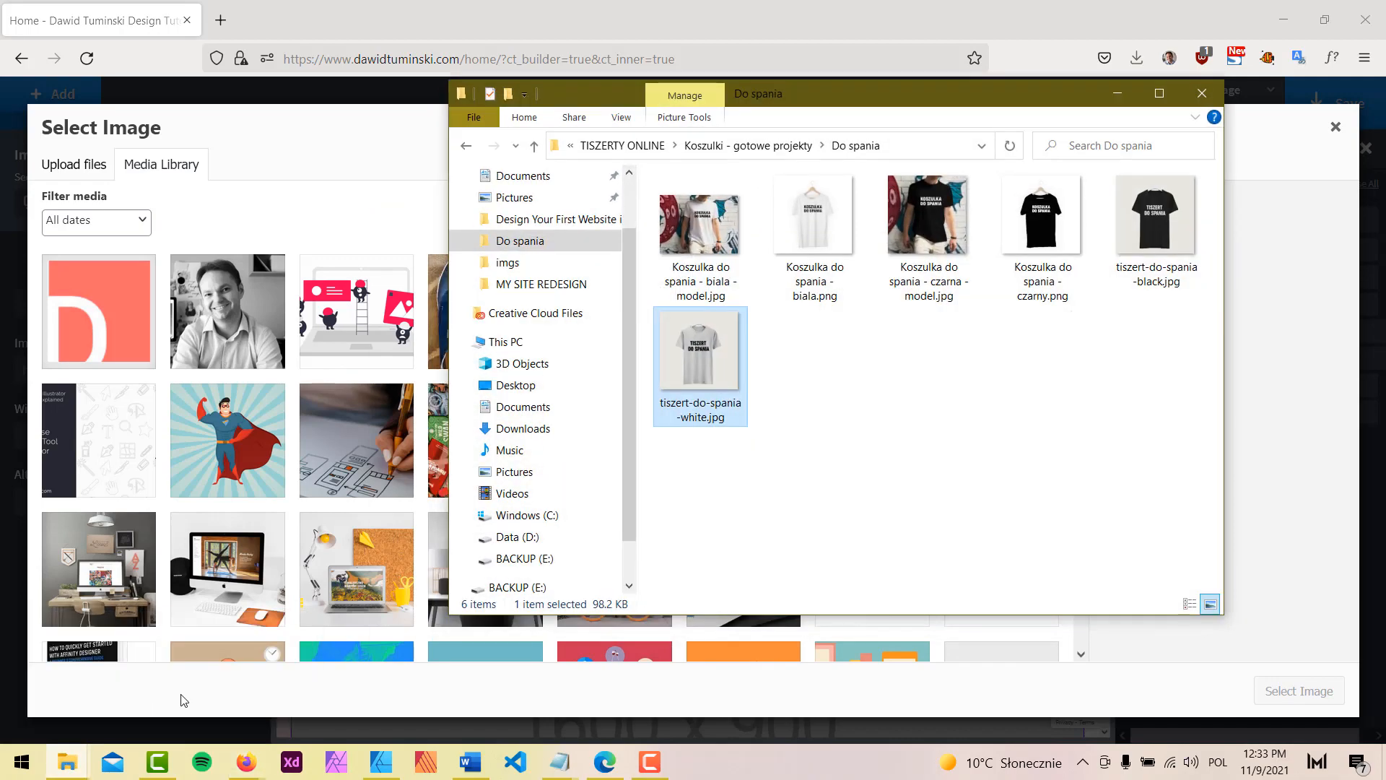
pyautogui.click(1205, 100)
pyautogui.click(63, 771)
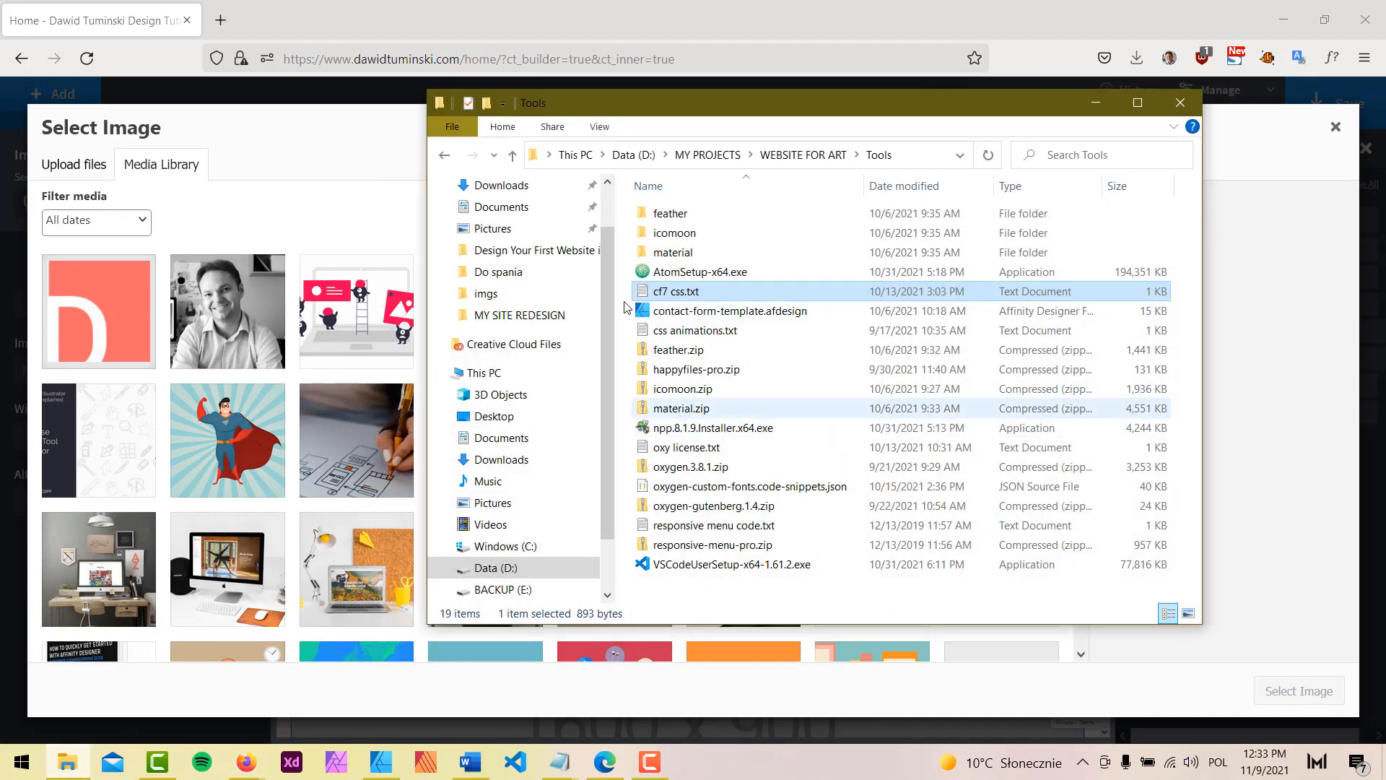
pyautogui.click(497, 258)
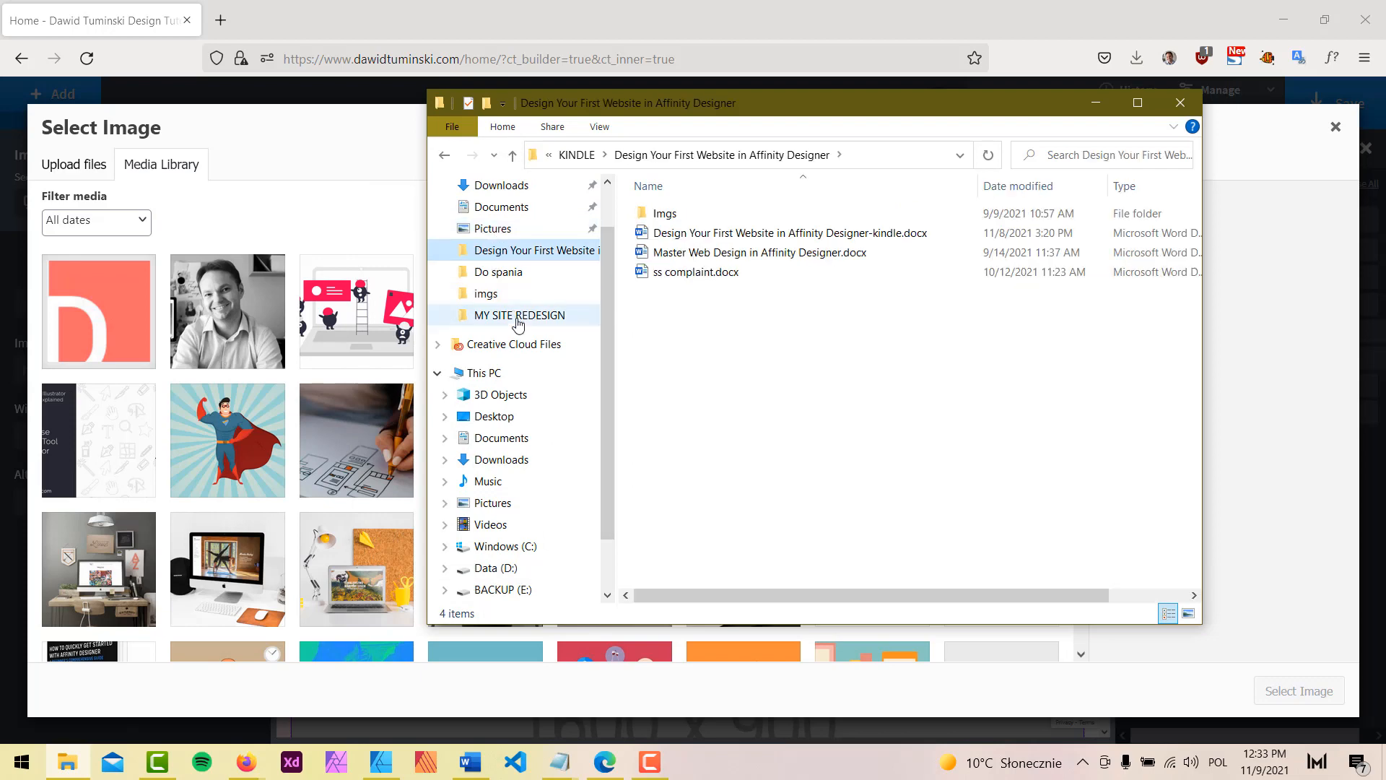
pyautogui.click(476, 316)
pyautogui.doubleClick(793, 231)
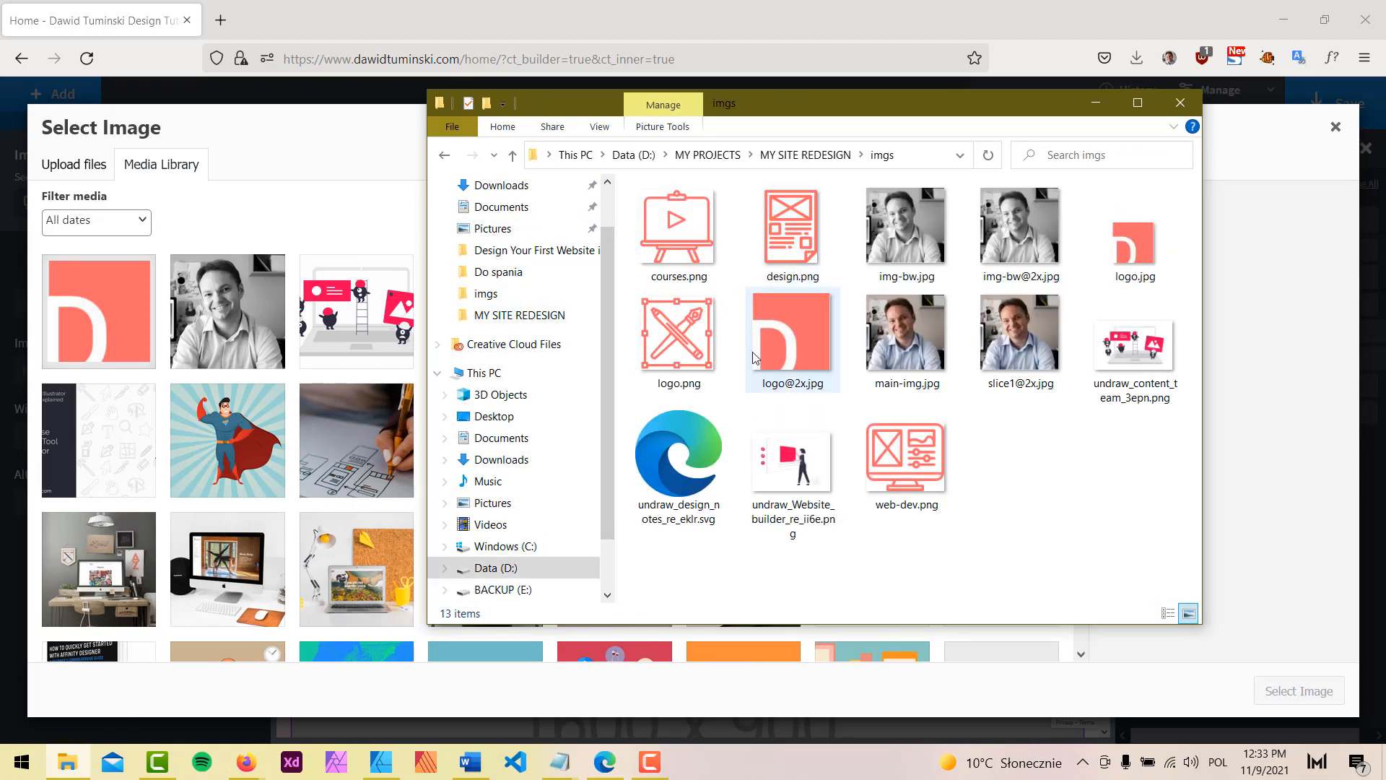
# Step: Upload courses.png, design.png, logo.png and web-dev.png to the media library and use web-dev.png for the image element
pyautogui.click(663, 247)
pyautogui.keyDown('ctrl'); pyautogui.click(812, 237); pyautogui.keyUp('ctrl')
pyautogui.keyDown('ctrl'); pyautogui.click(678, 334); pyautogui.keyUp('ctrl')
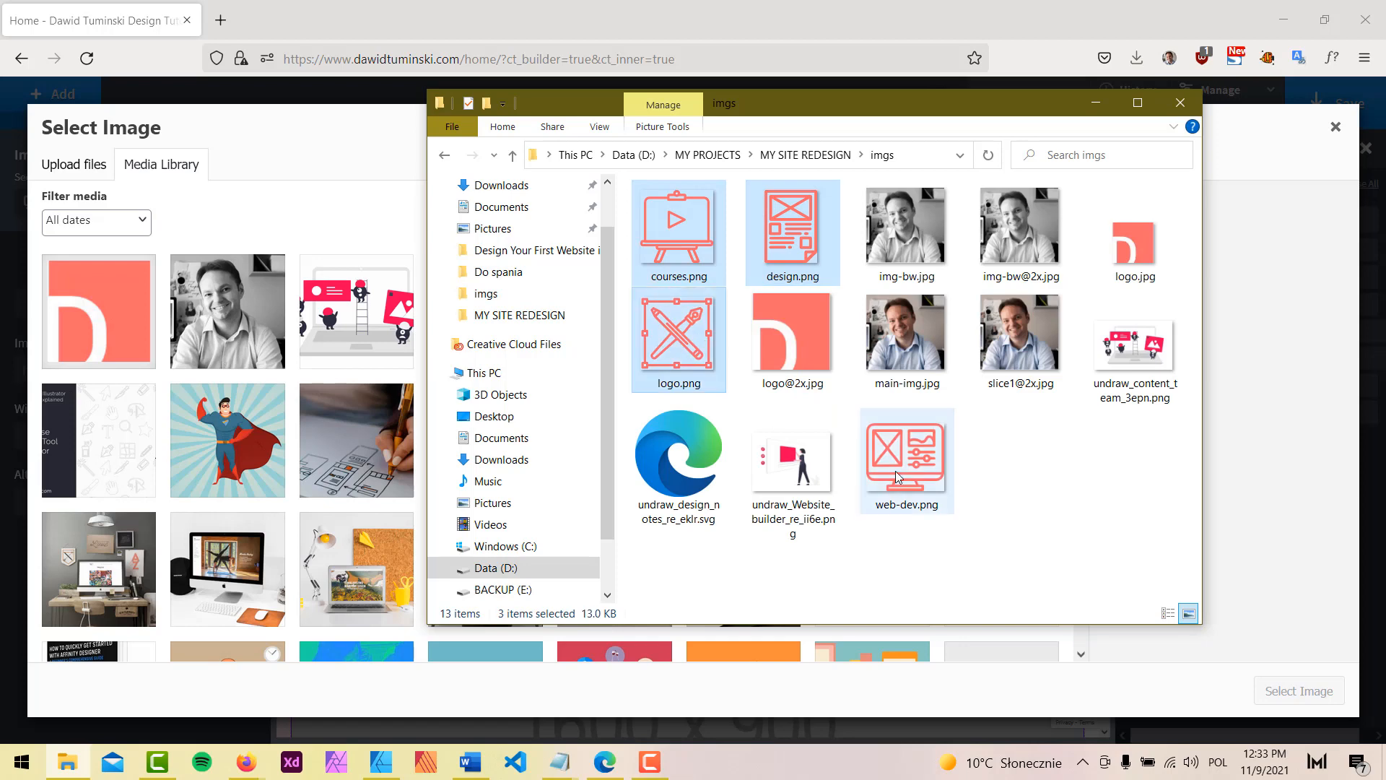
pyautogui.keyDown('ctrl'); pyautogui.click(895, 471); pyautogui.keyUp('ctrl')
pyautogui.moveTo(677, 231); pyautogui.dragTo(127, 337)
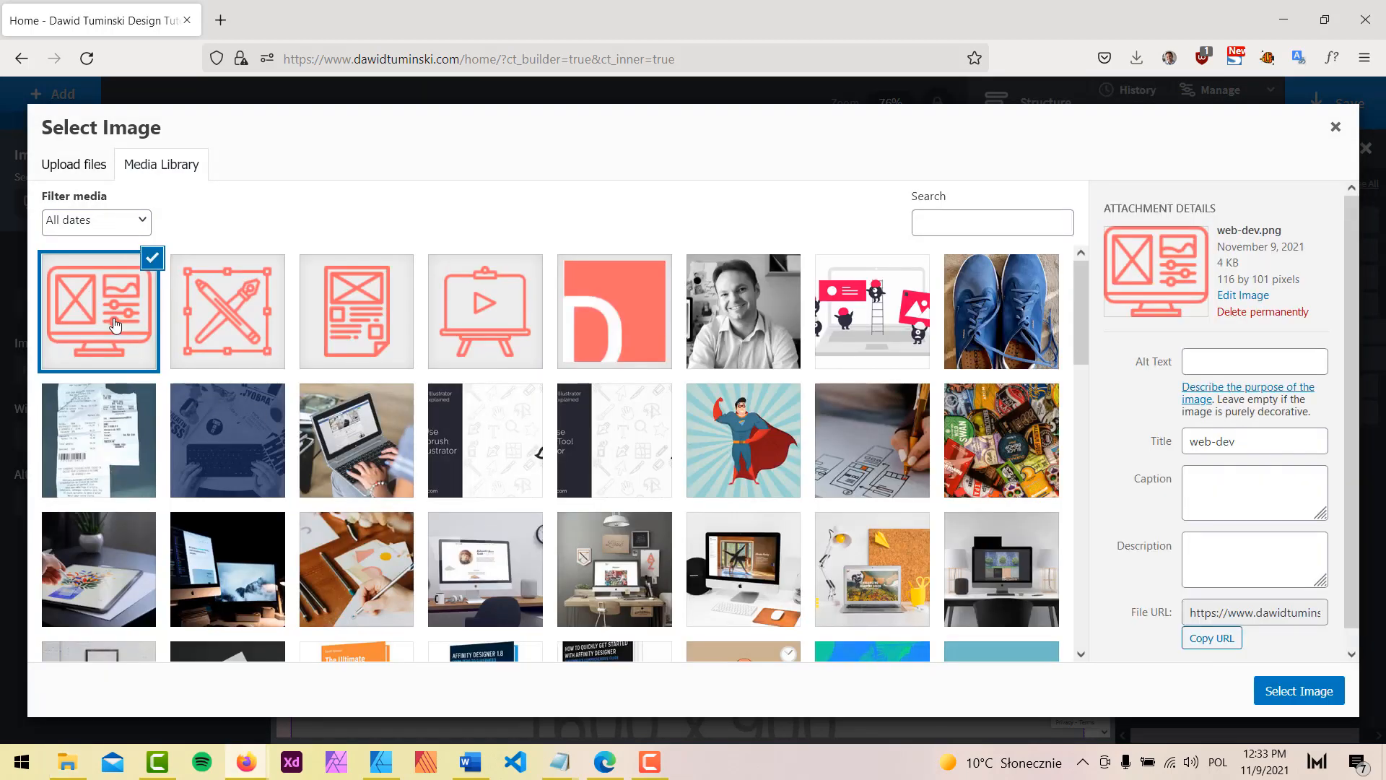
pyautogui.click(1285, 686)
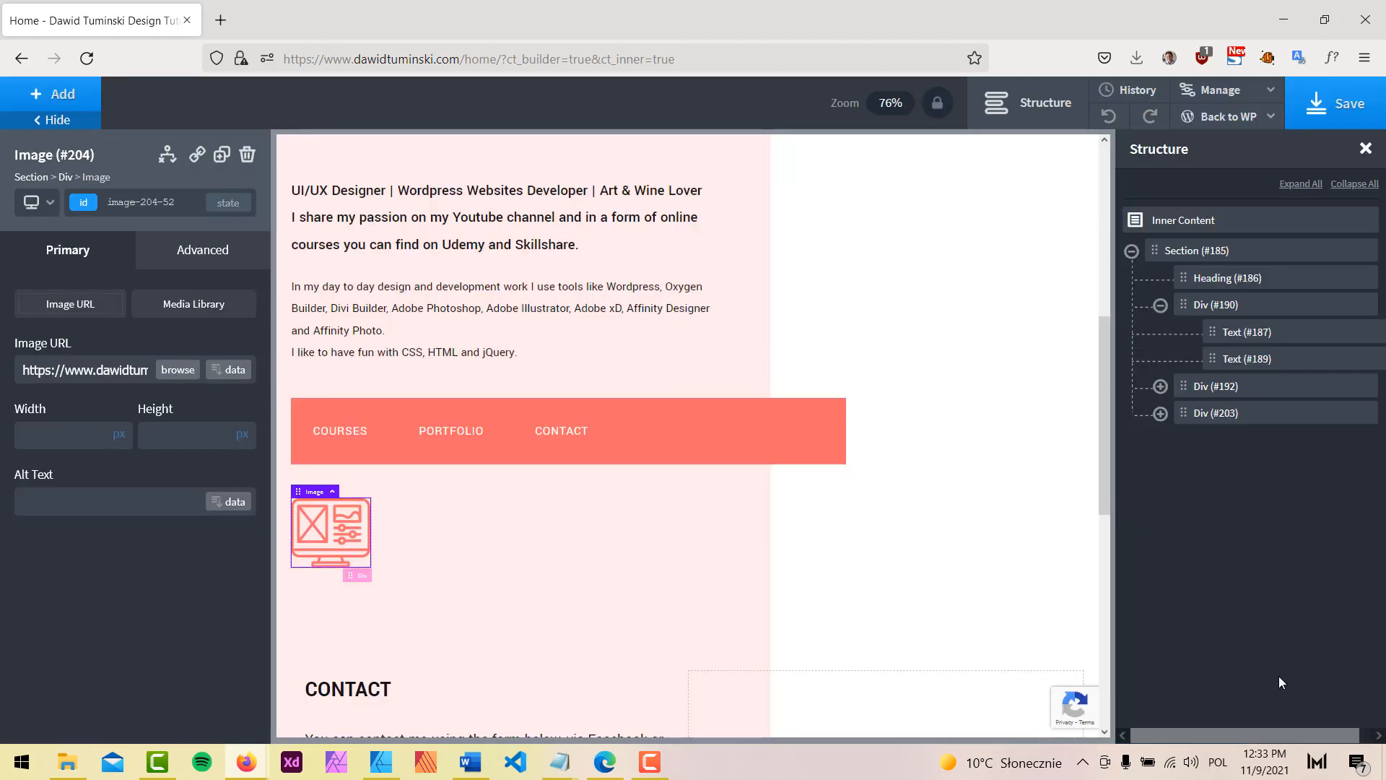
# Step: Wrap the web-dev icon image in its own div inside the container div below the menu bar
pyautogui.click(1161, 413)
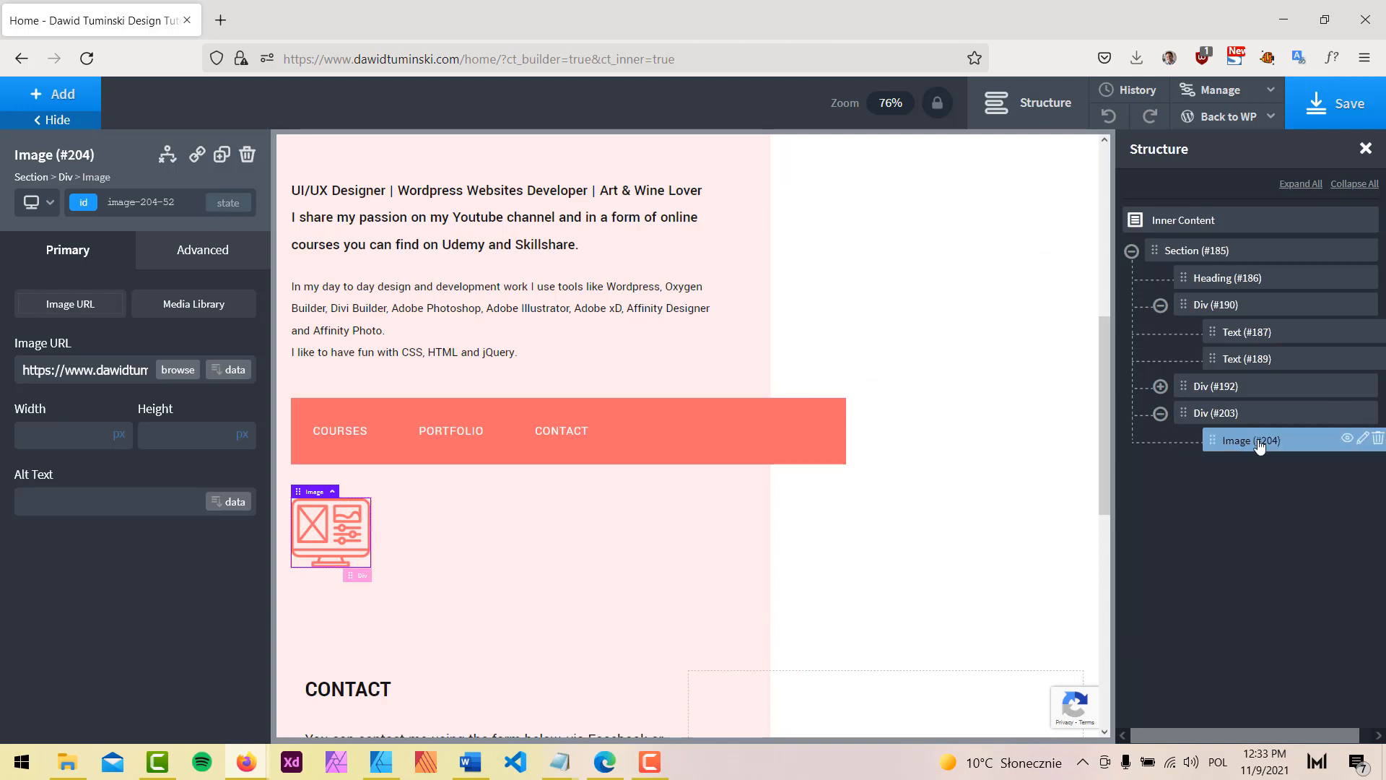
pyautogui.click(1364, 439)
pyautogui.click(1271, 505)
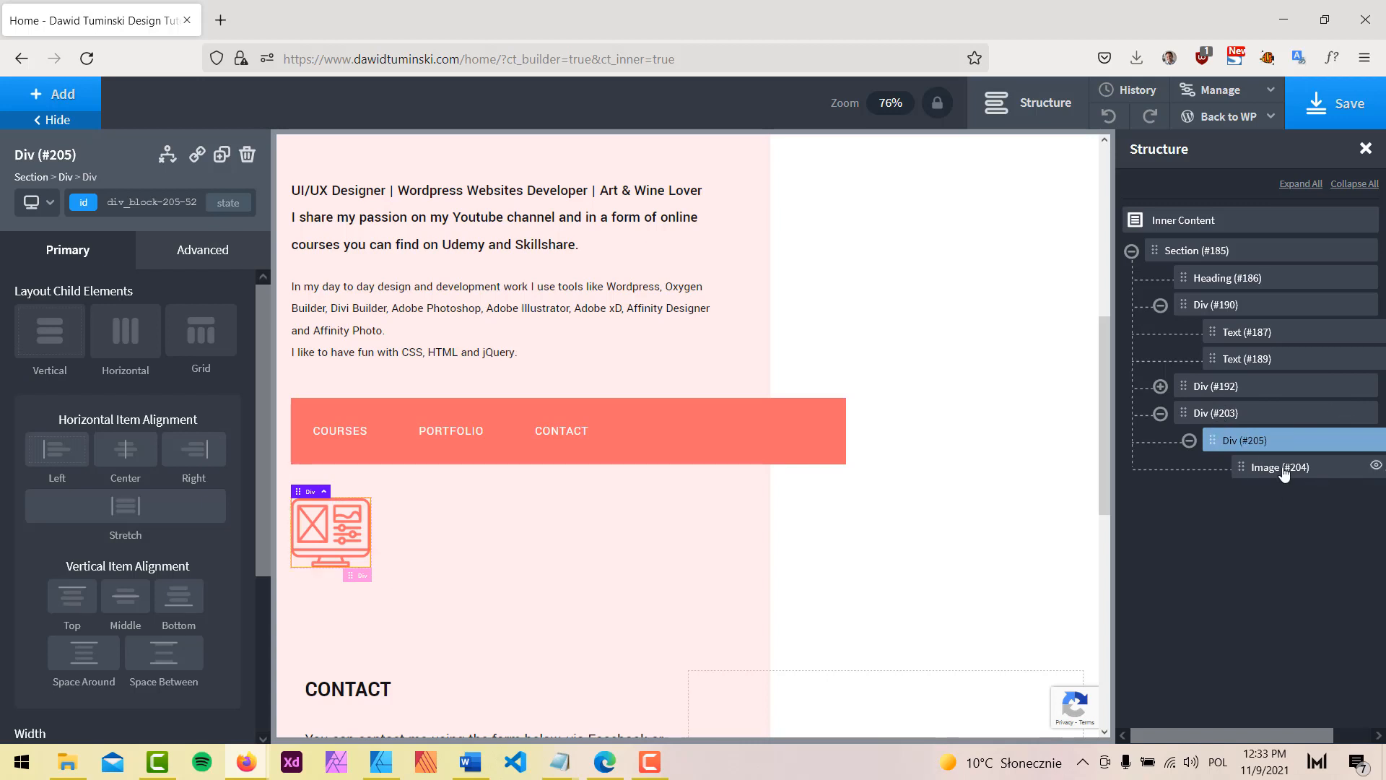
# Step: Add a heading under the web-dev icon inside its div and set its content to "web dev"
pyautogui.click(75, 94)
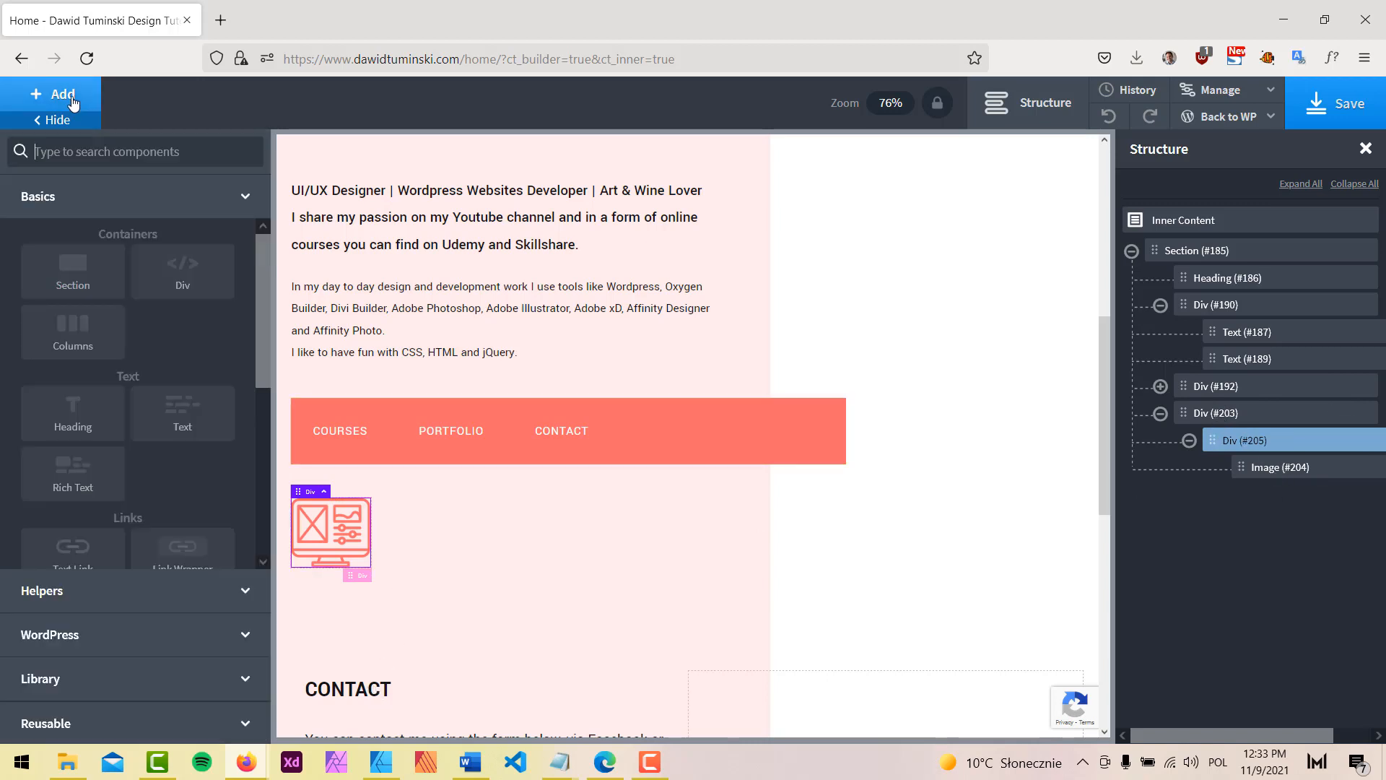
pyautogui.write('head')
pyautogui.click(86, 216)
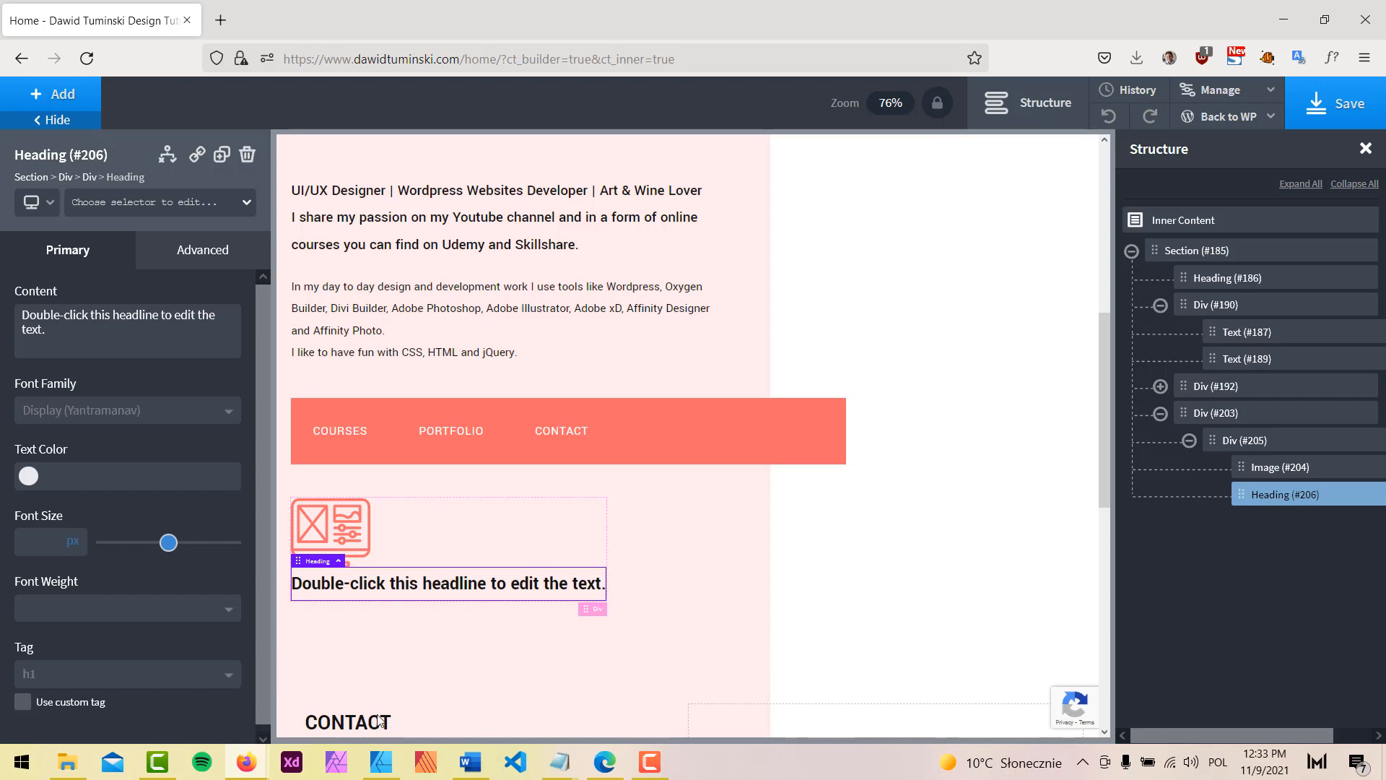
pyautogui.click(380, 762)
pyautogui.click(122, 327)
pyautogui.hotkey('ctrl', 'a')
pyautogui.write('web dev')
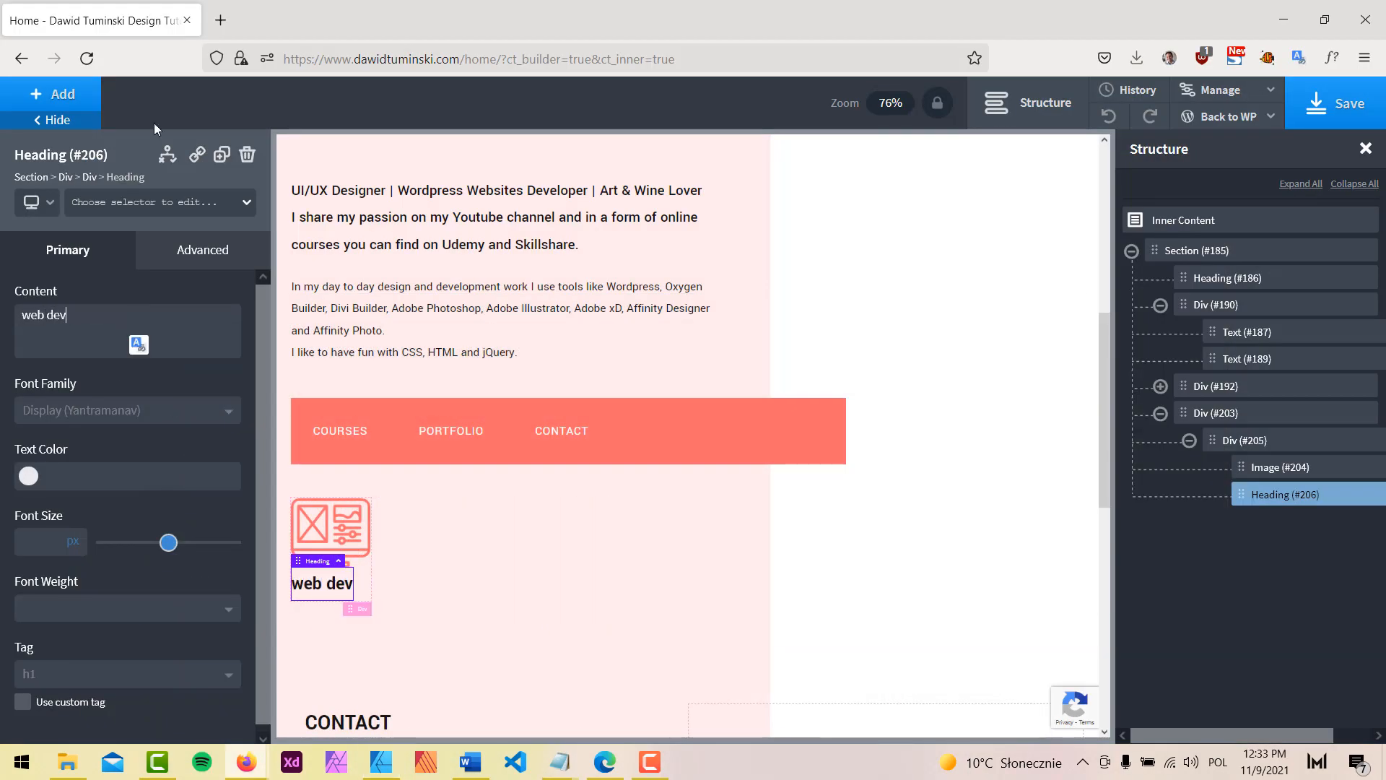
# Step: Assign the existing h-title class to the web dev heading
pyautogui.click(176, 205)
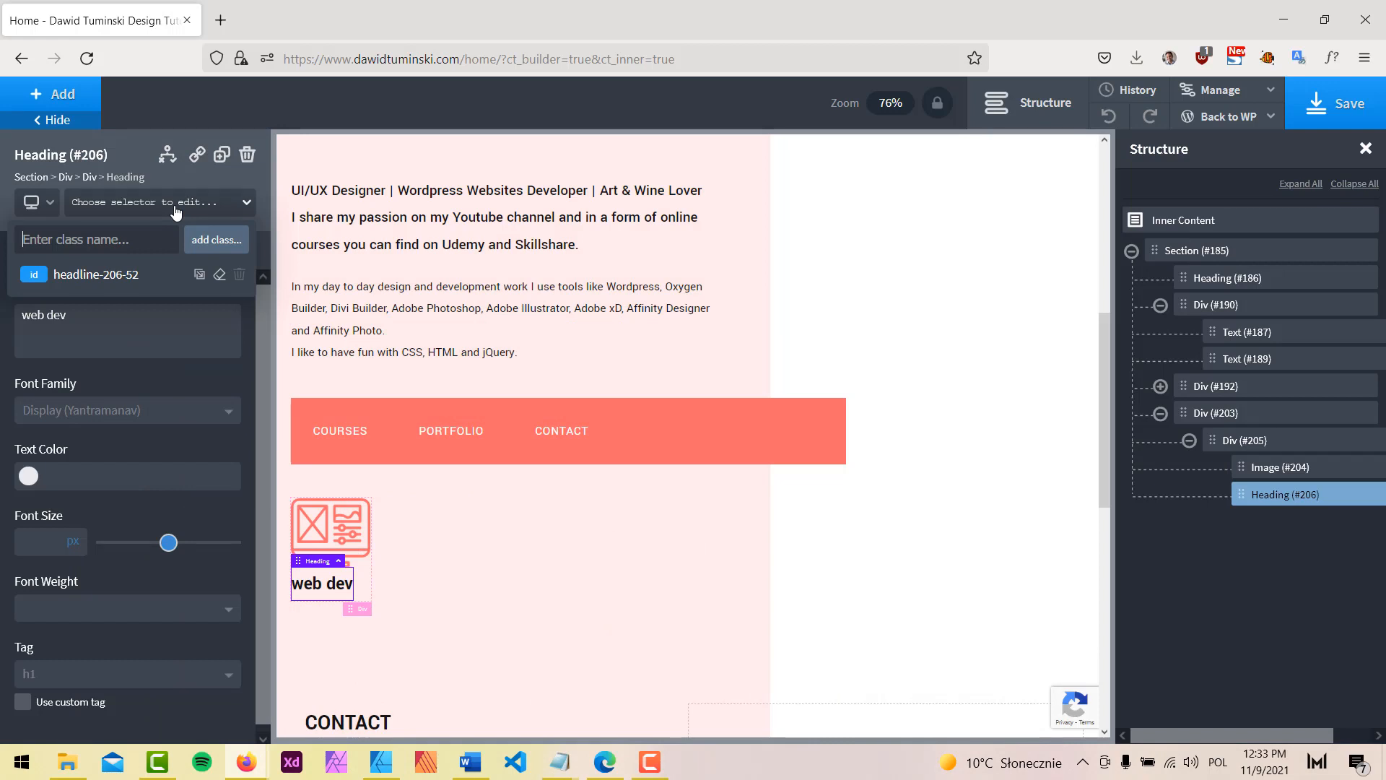
pyautogui.write('ti')
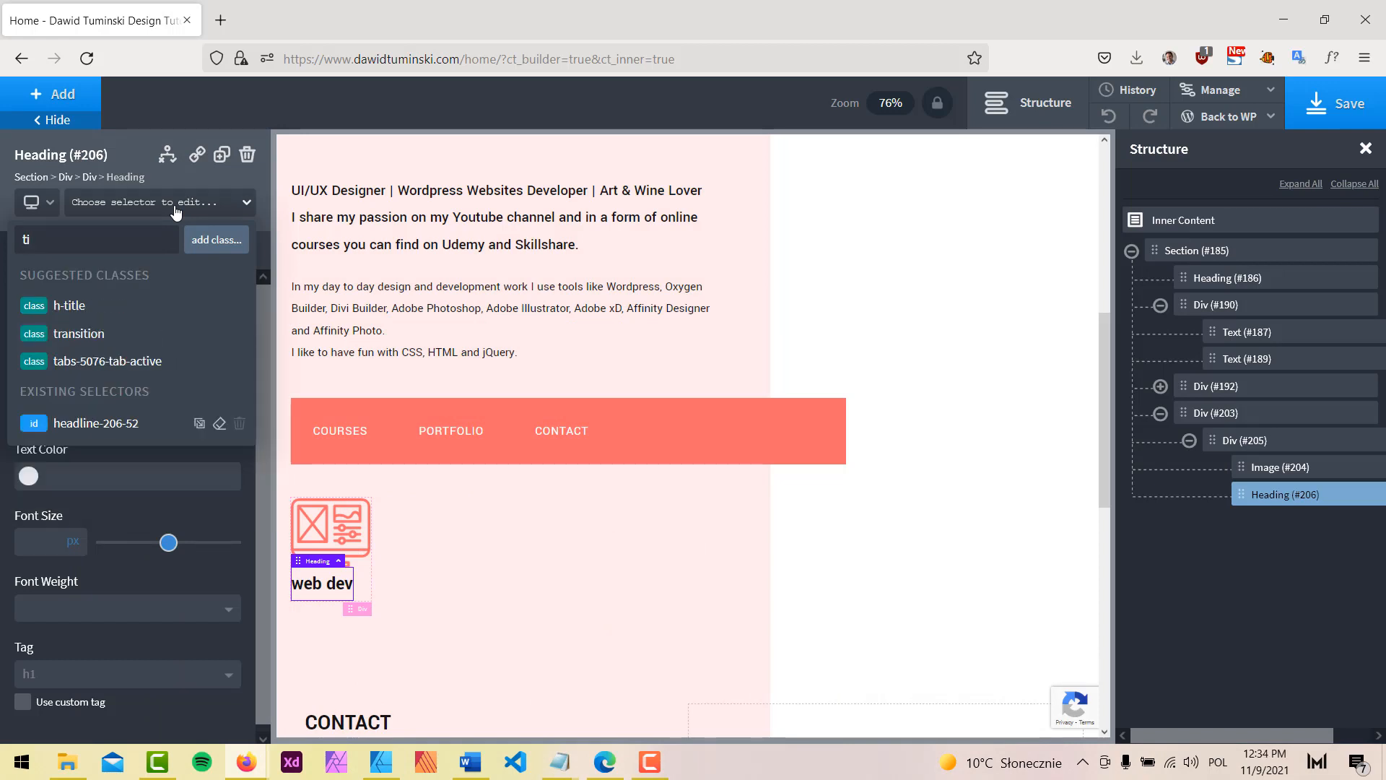
pyautogui.click(79, 306)
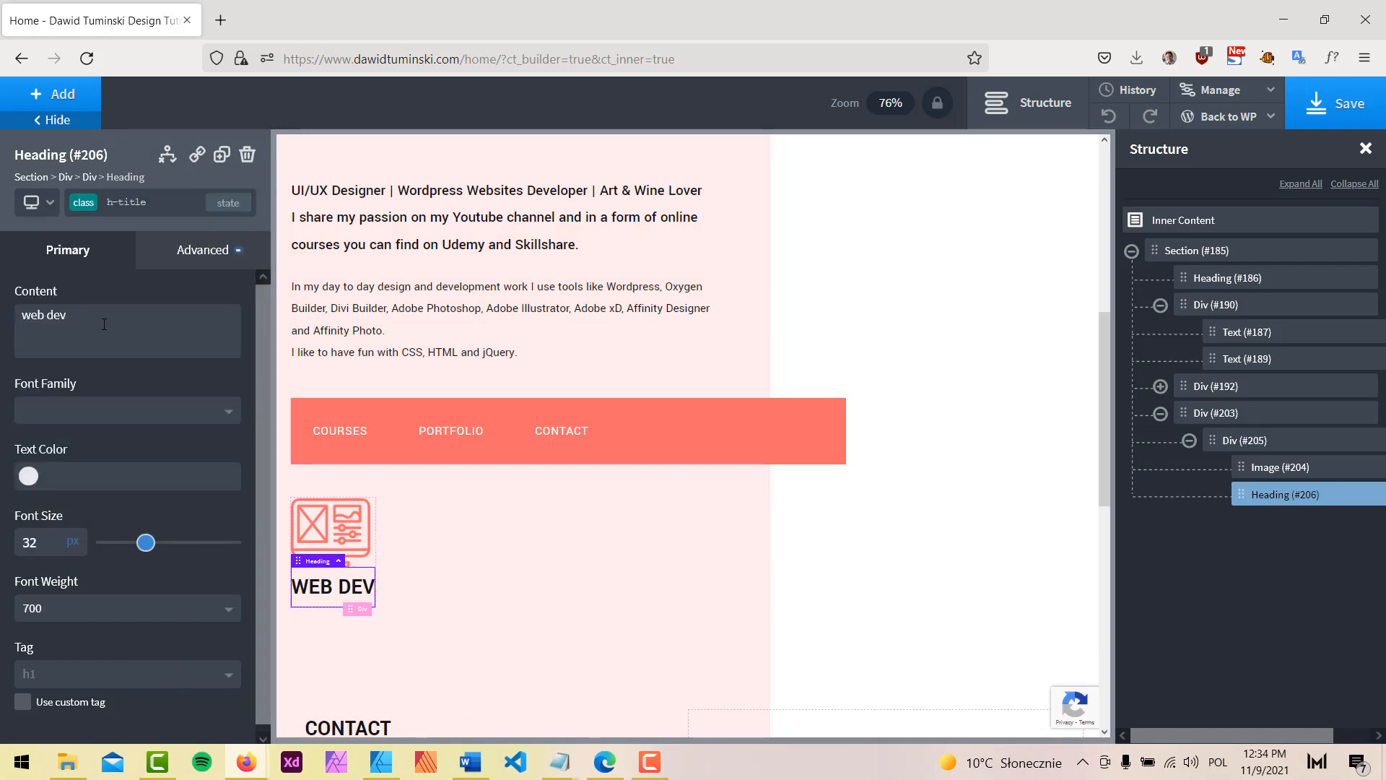
# Step: Add a text element below the web dev heading
pyautogui.click(68, 106)
pyautogui.write('te')
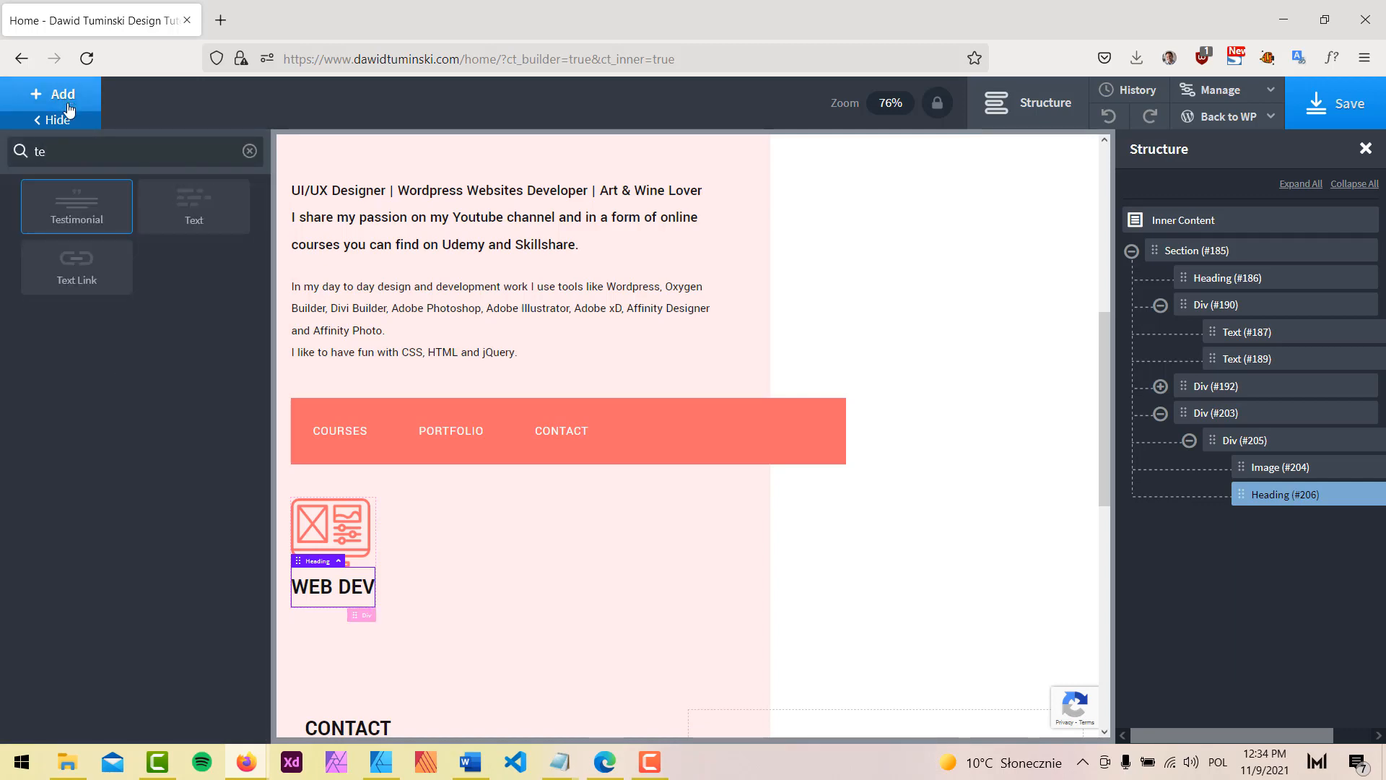
pyautogui.click(193, 208)
# Step: Switch to the Affinity Designer mockup and copy the full paragraph under WEB DEV
pyautogui.click(391, 763)
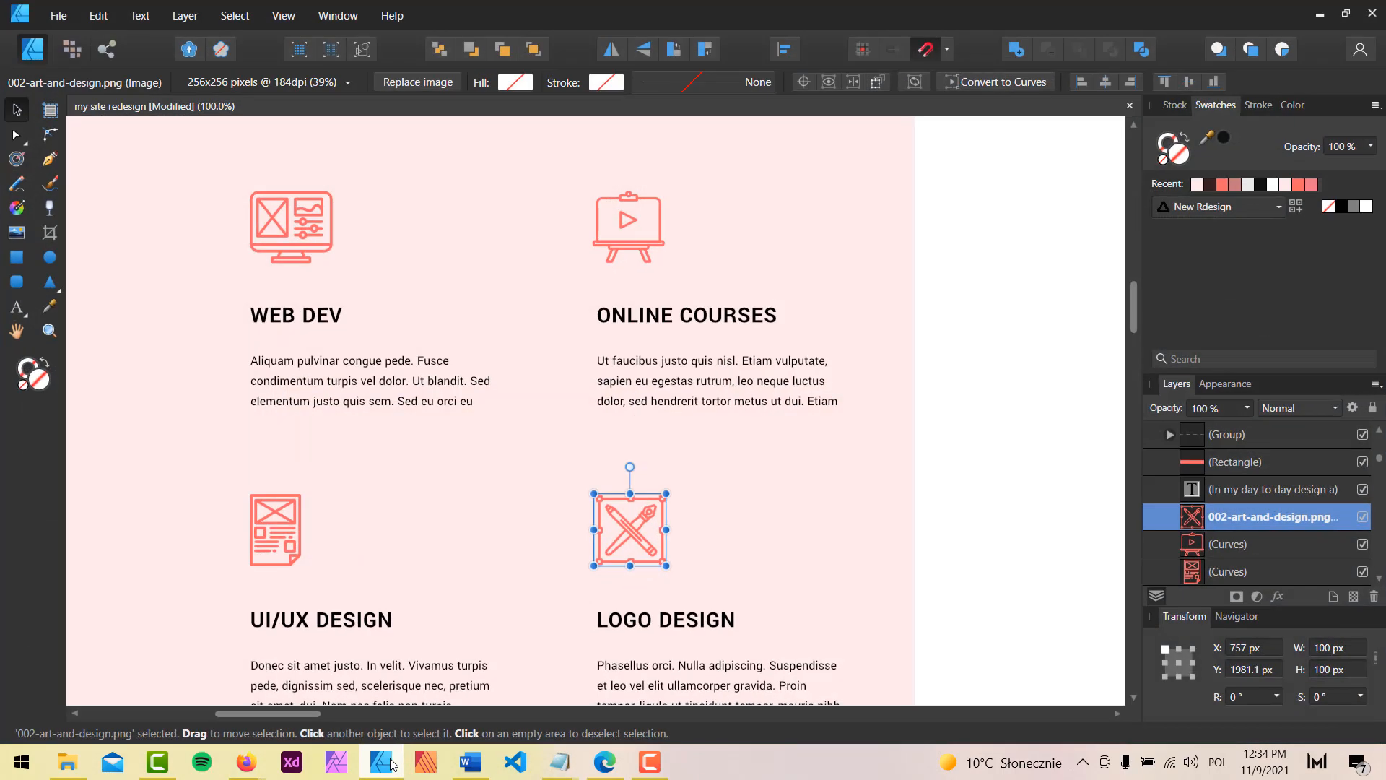
pyautogui.click(356, 390)
pyautogui.tripleClick(354, 386)
pyautogui.hotkey('ctrl', 'c')
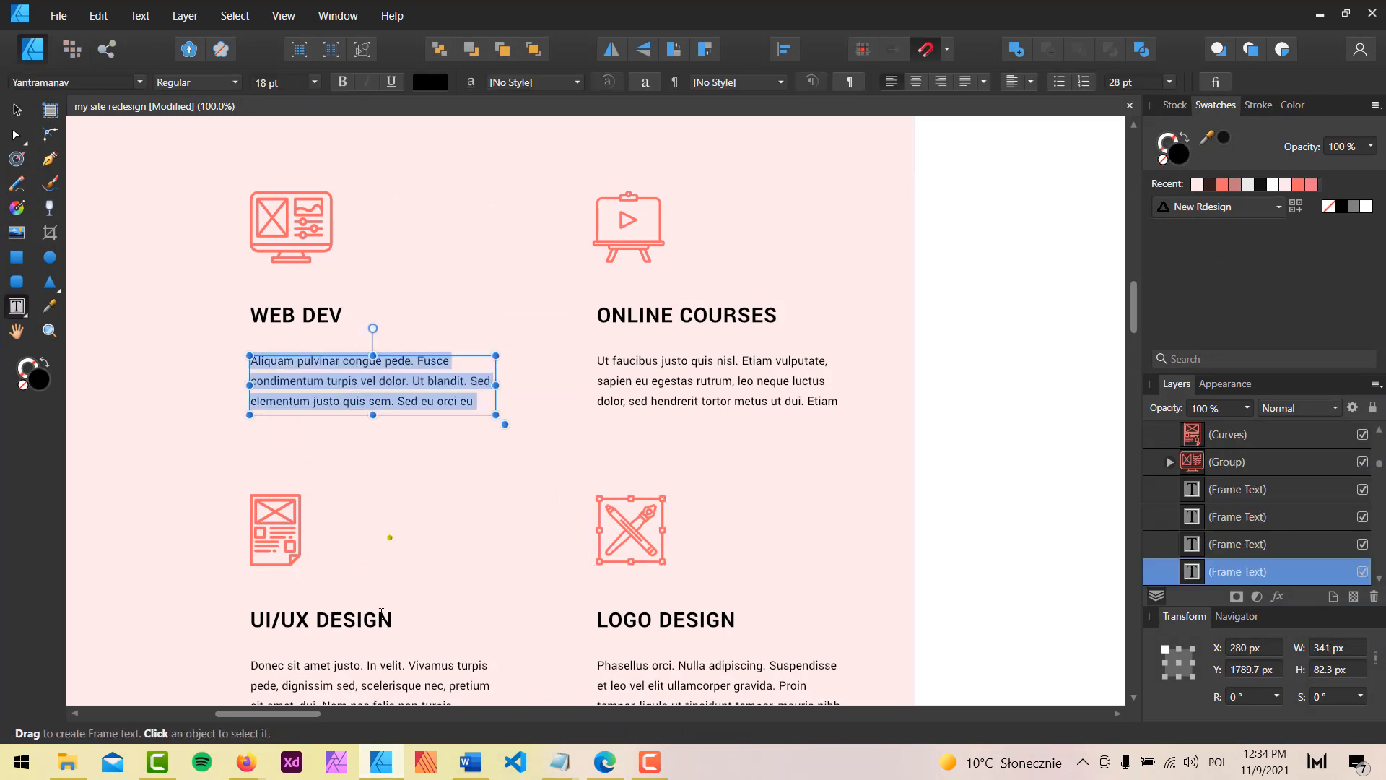
# Step: Back in the browser, replace the new text element's placeholder with the copied paragraph and break the line before "Ut blandit"
pyautogui.click(377, 771)
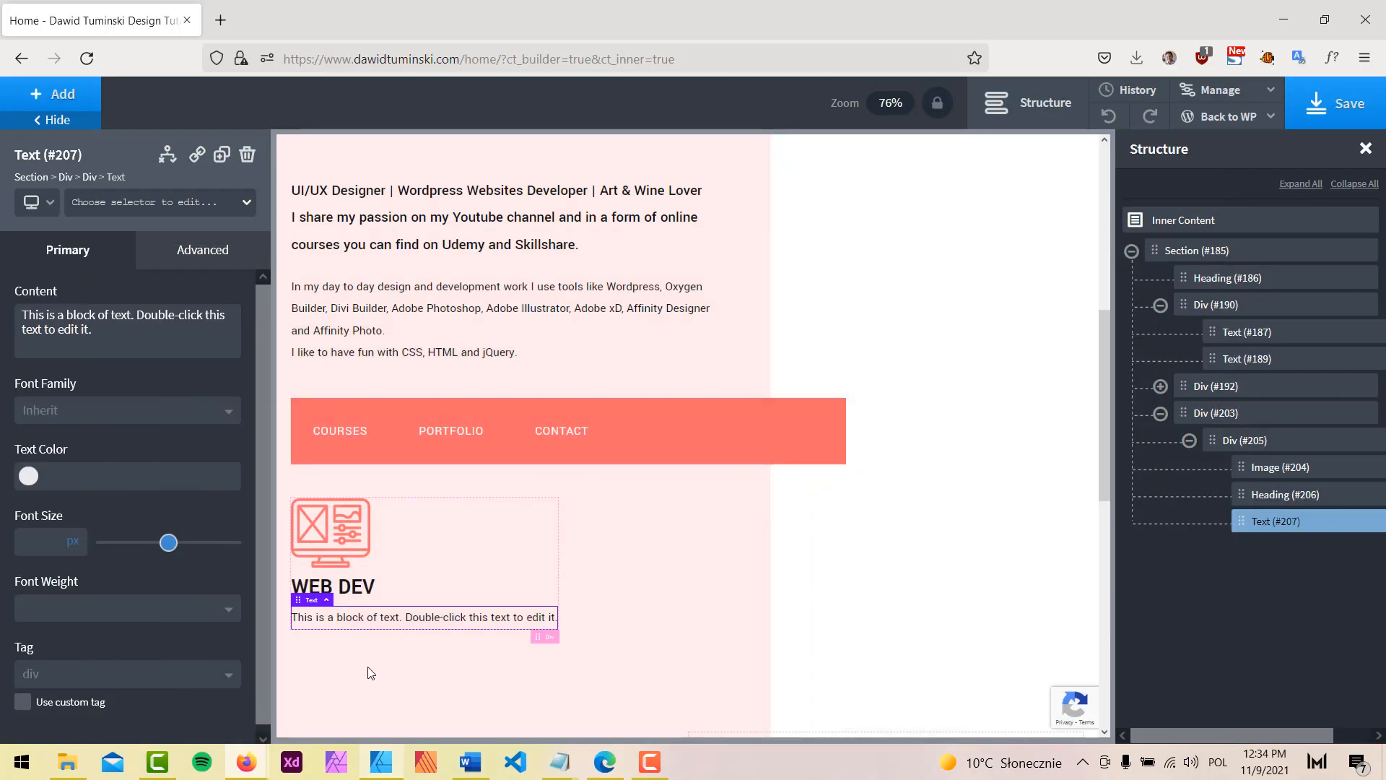
pyautogui.tripleClick(124, 339)
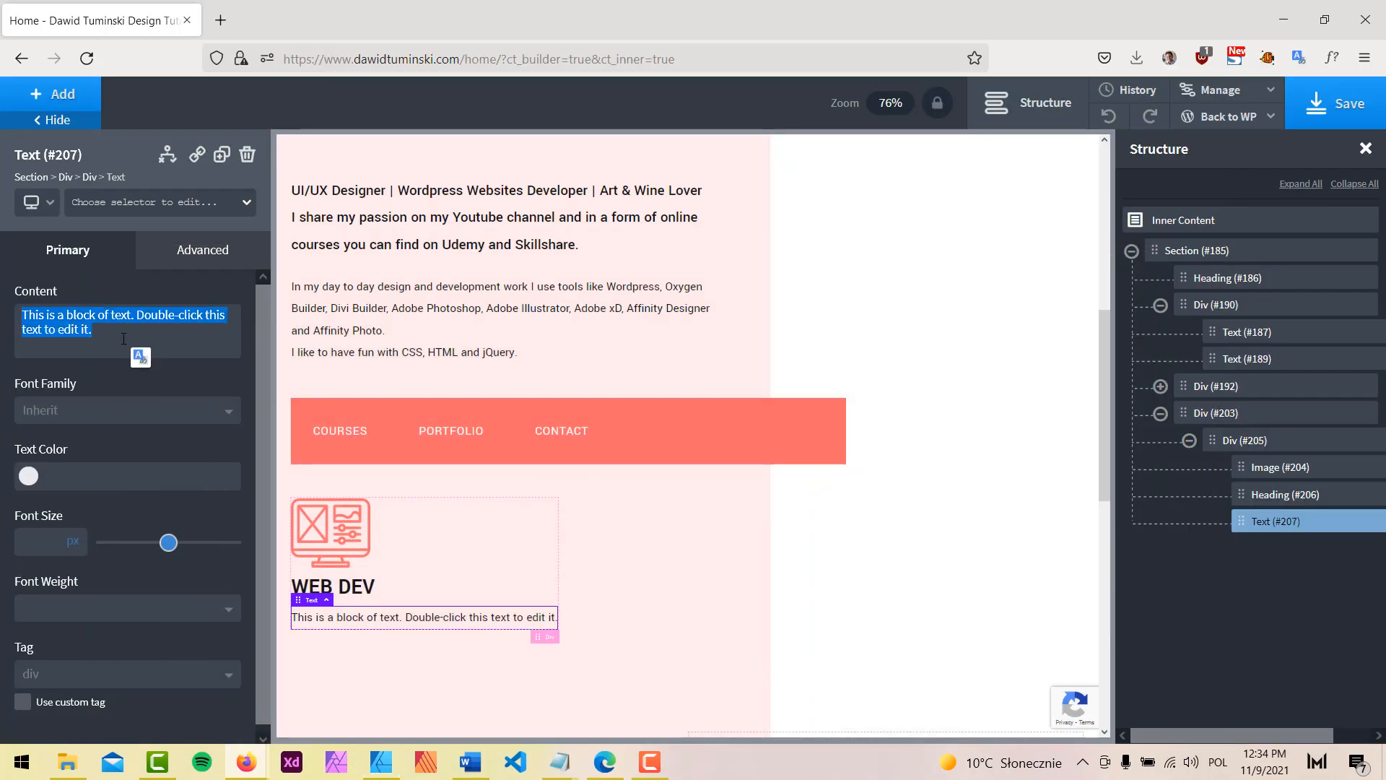
pyautogui.hotkey('ctrl', 'v')
pyautogui.click(183, 329)
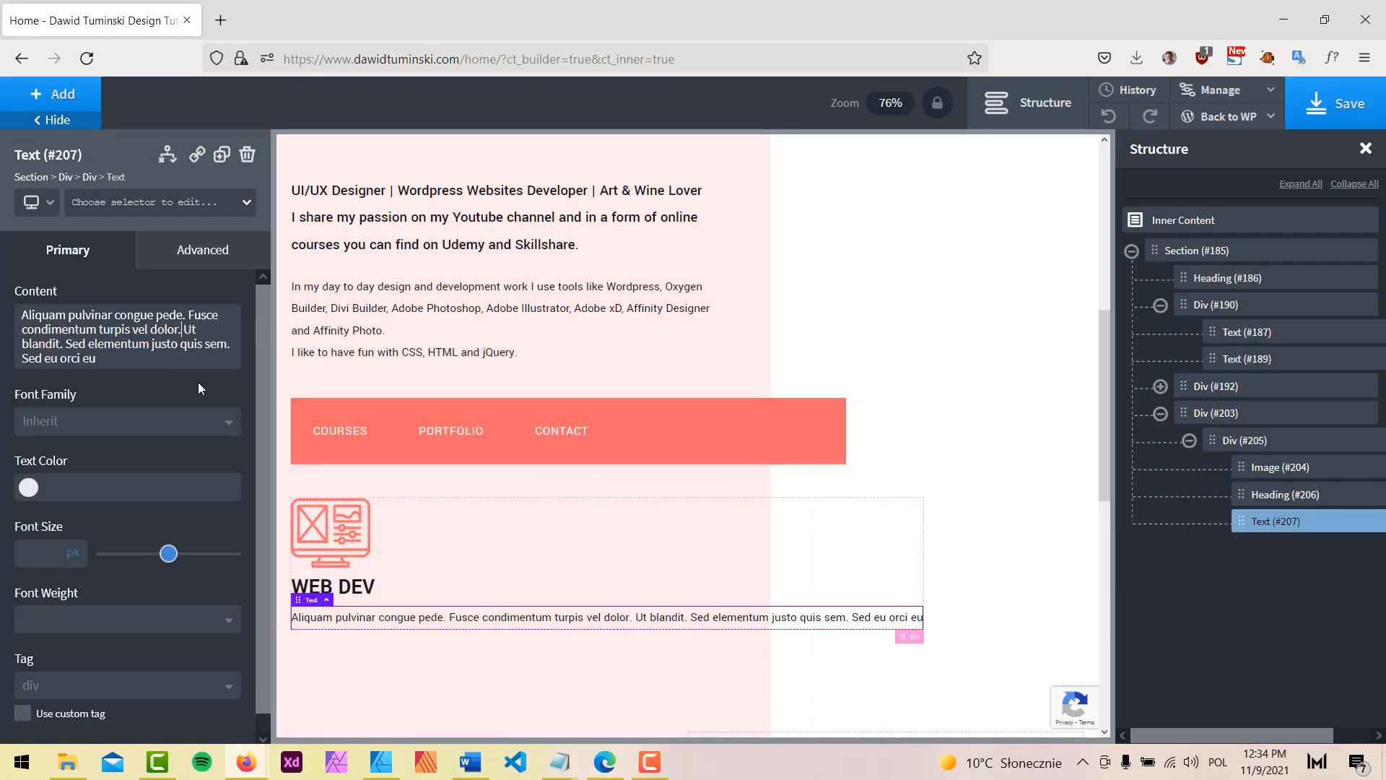
pyautogui.press('Return')
pyautogui.press('Return')
pyautogui.press('BackSpace')
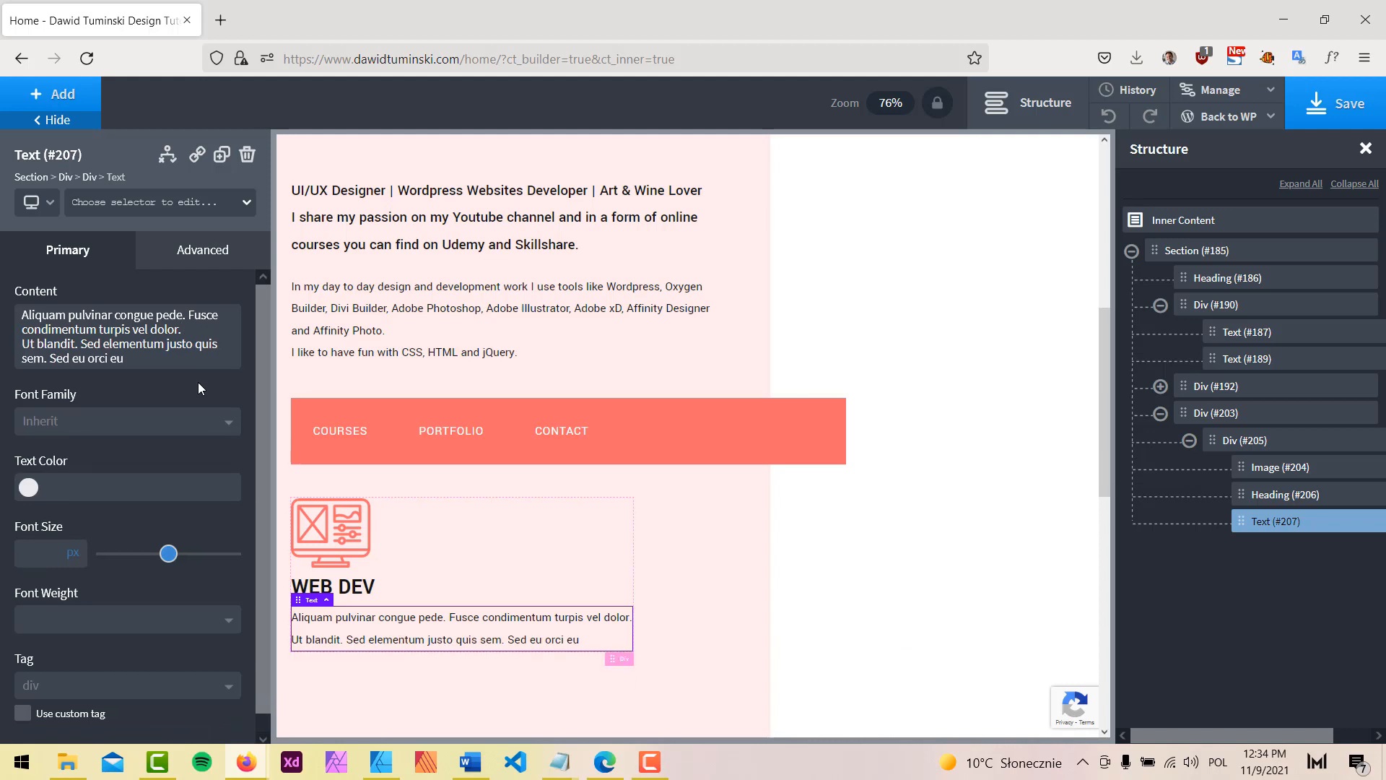
# Step: Assign the mrg-btm-s class to the web-dev icon image
pyautogui.click(527, 545)
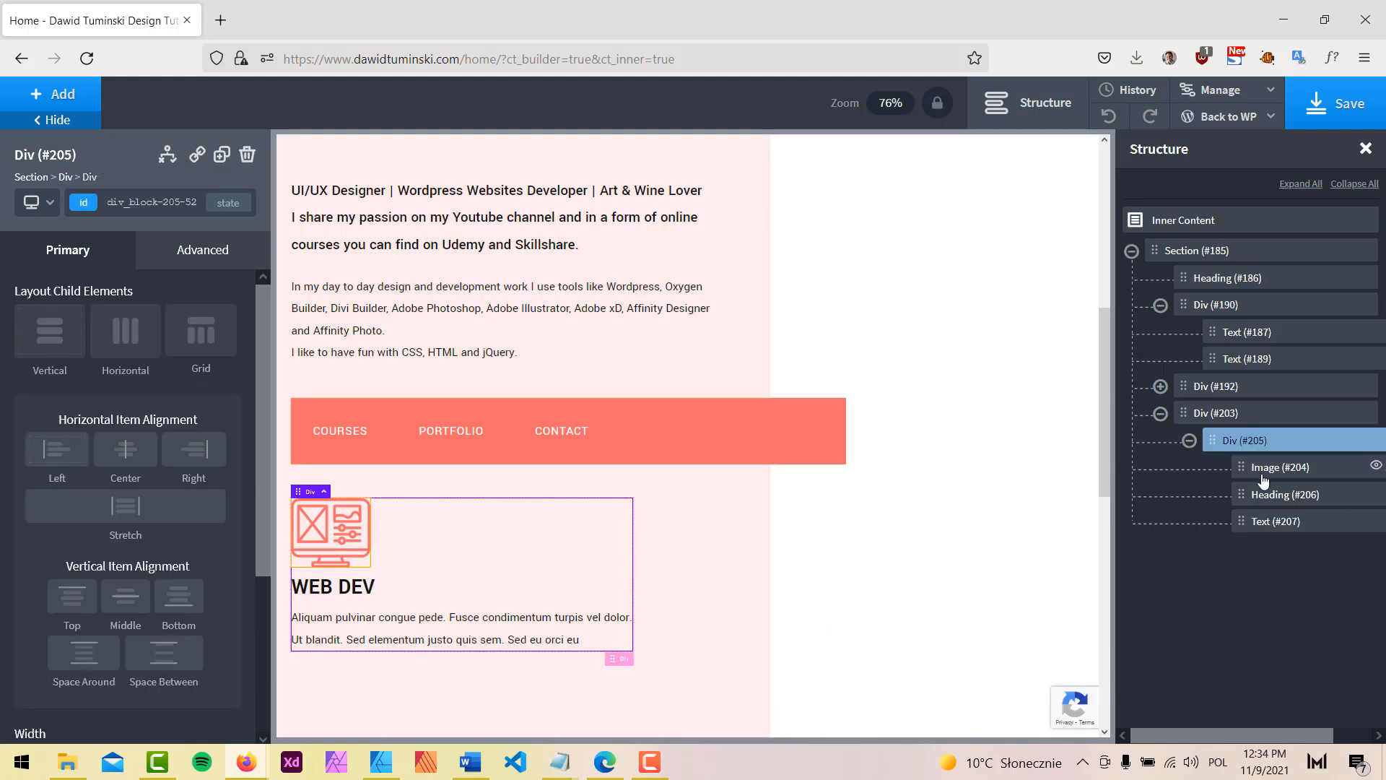
pyautogui.click(1263, 476)
pyautogui.click(189, 205)
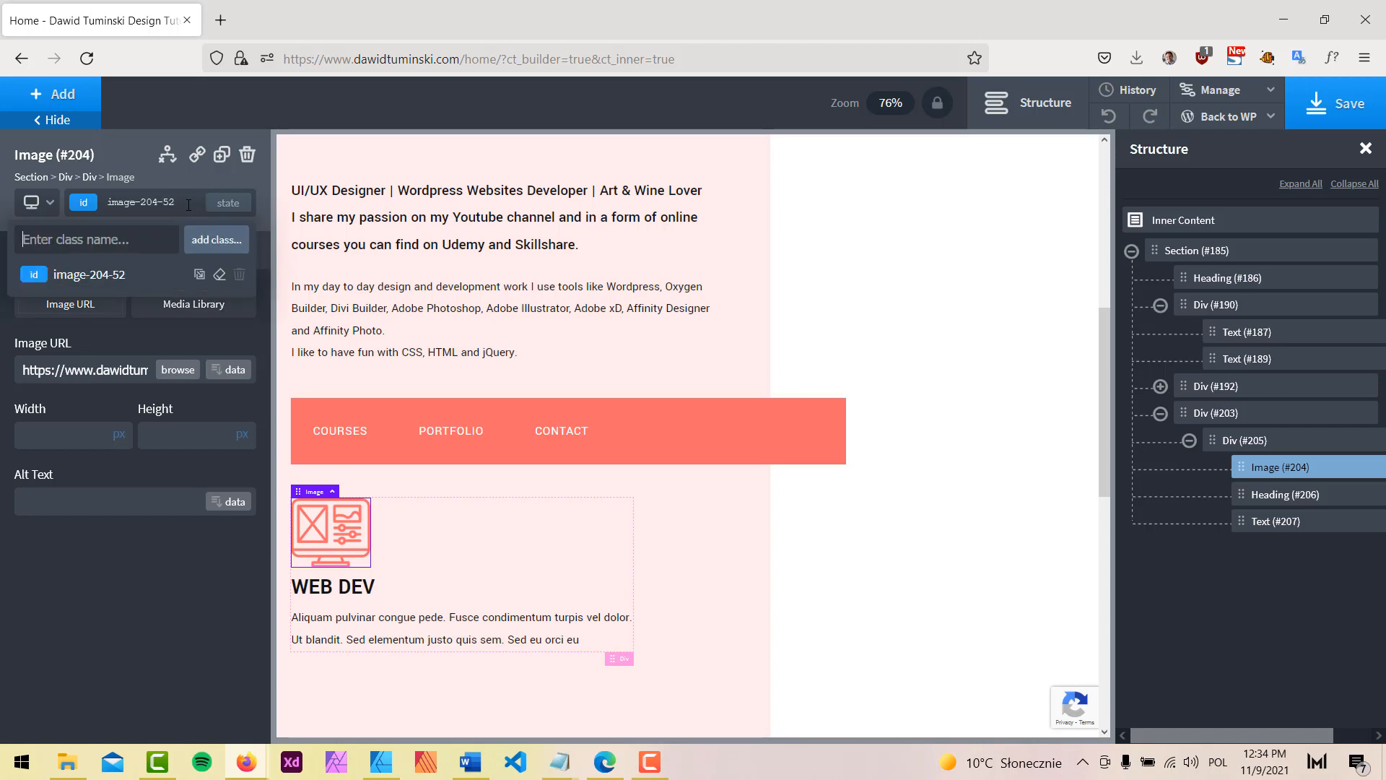
pyautogui.write('m')
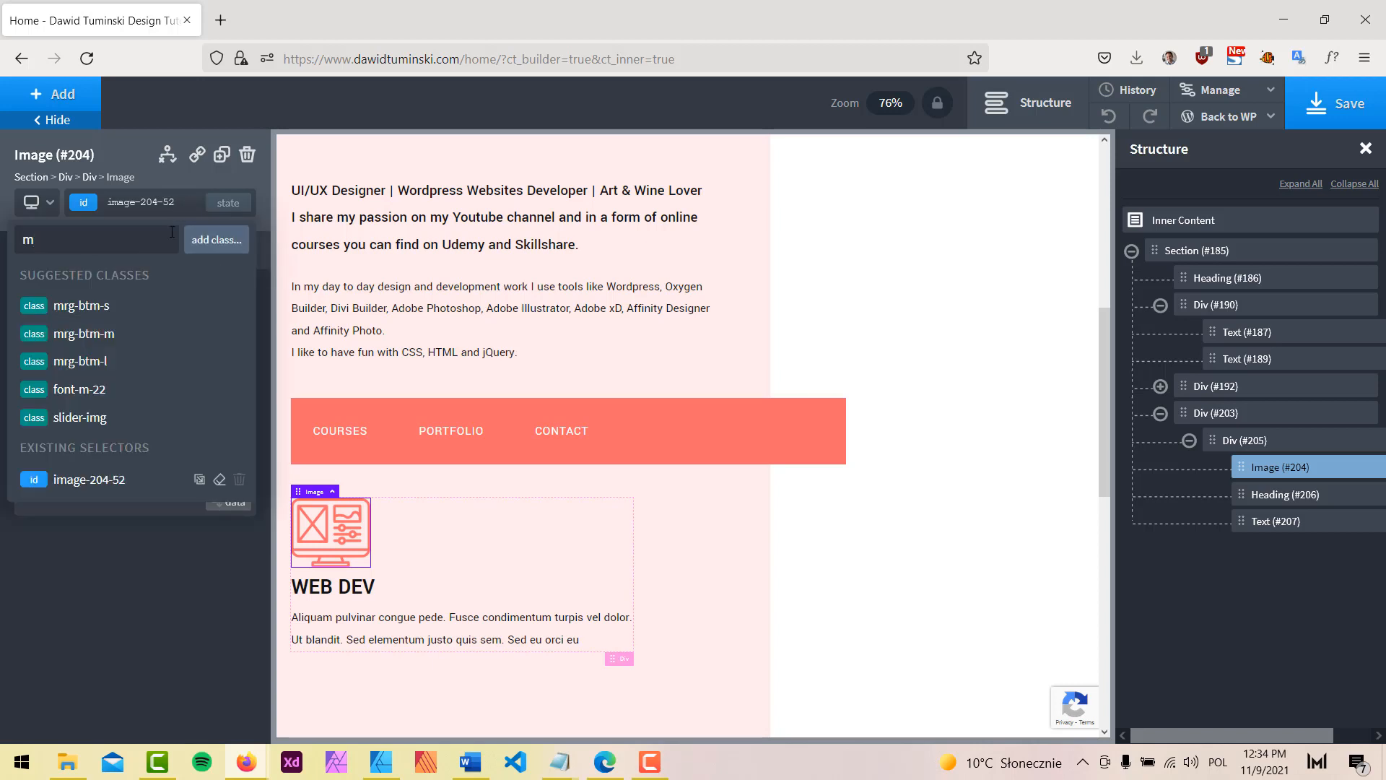
pyautogui.click(141, 306)
# Step: Add the mrg-btm-s class to the web dev heading alongside h-title
pyautogui.click(330, 601)
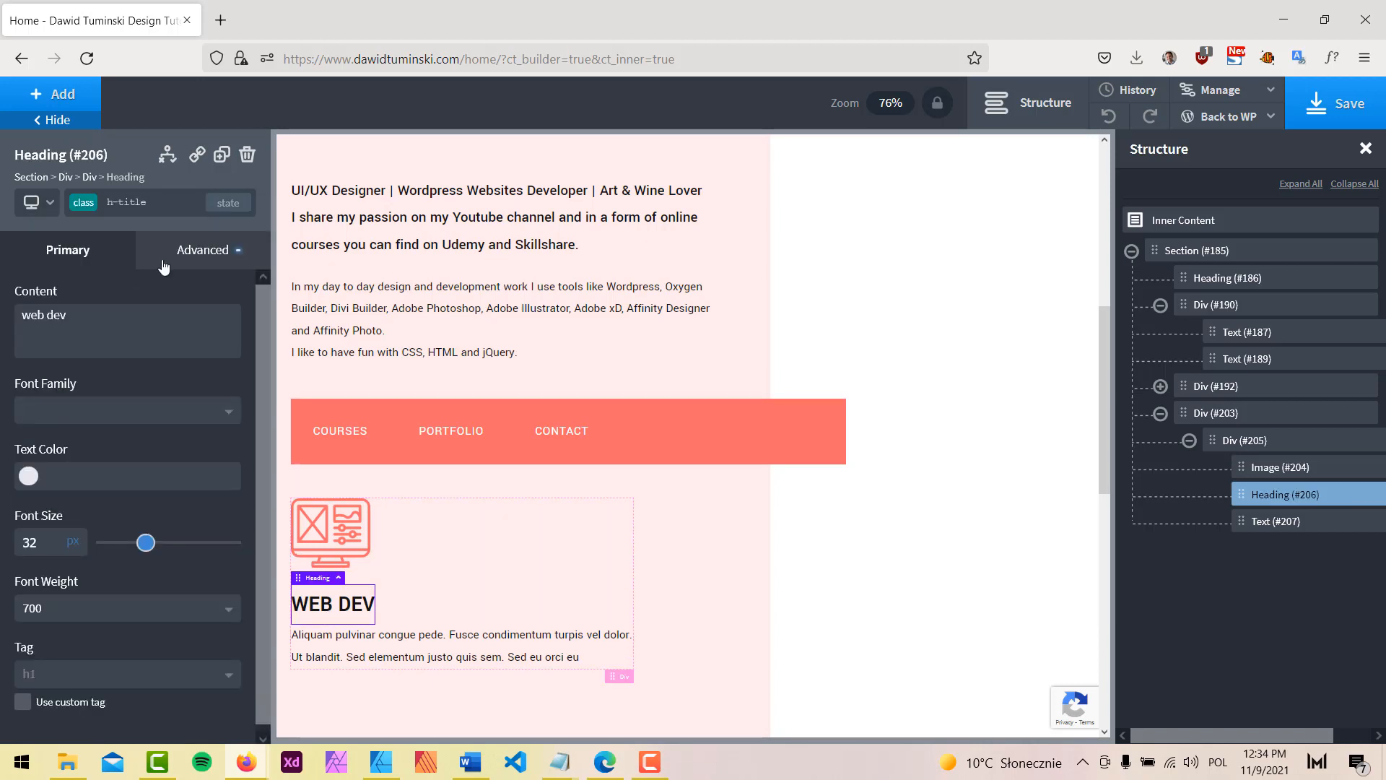
pyautogui.click(173, 205)
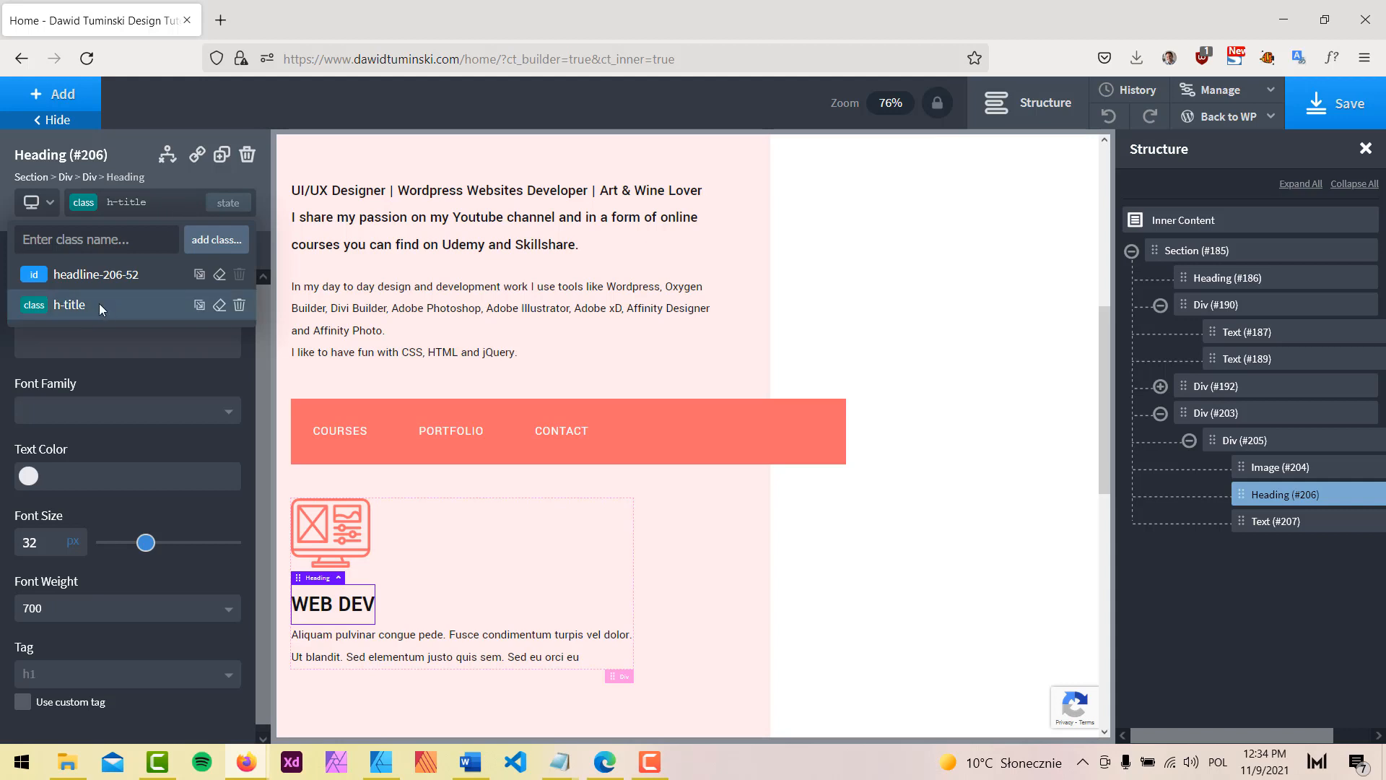
pyautogui.click(98, 304)
pyautogui.click(220, 254)
pyautogui.click(159, 202)
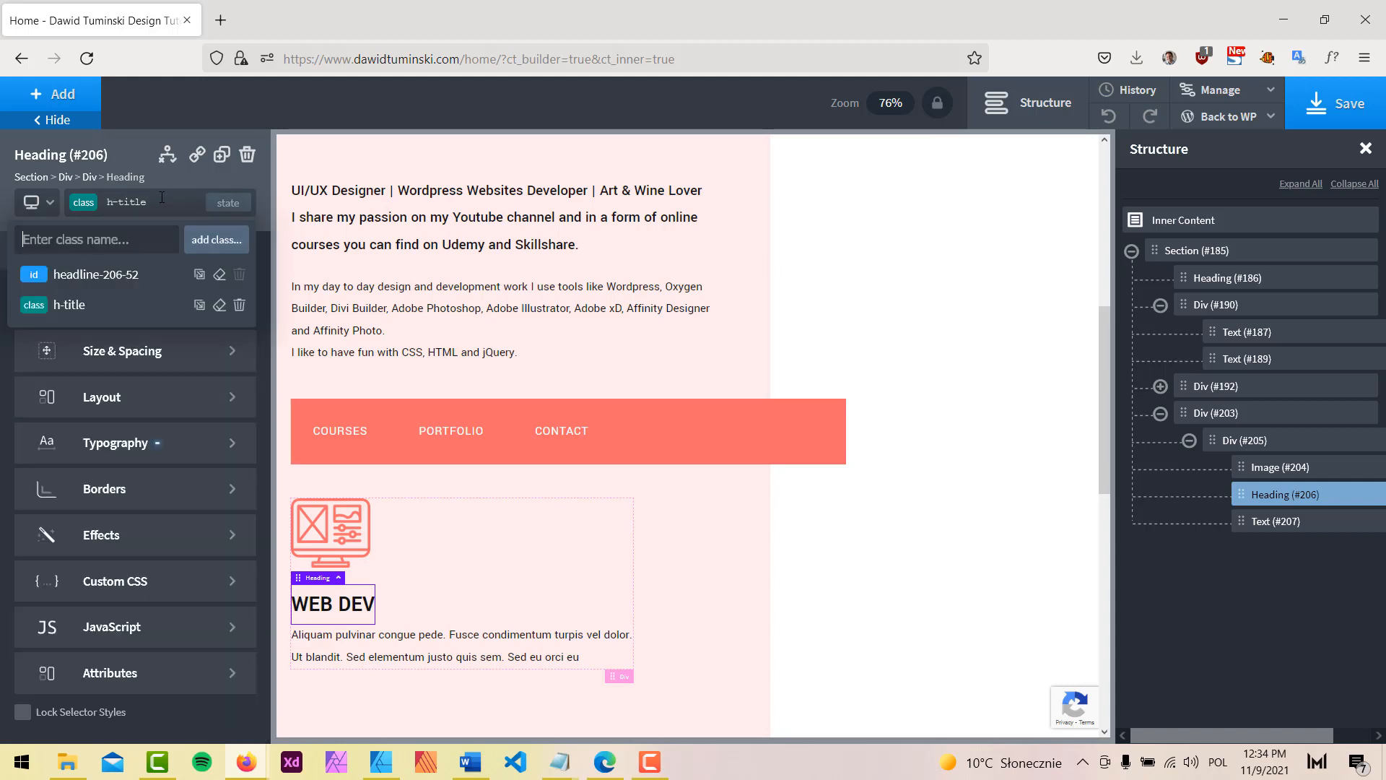
pyautogui.write('mr')
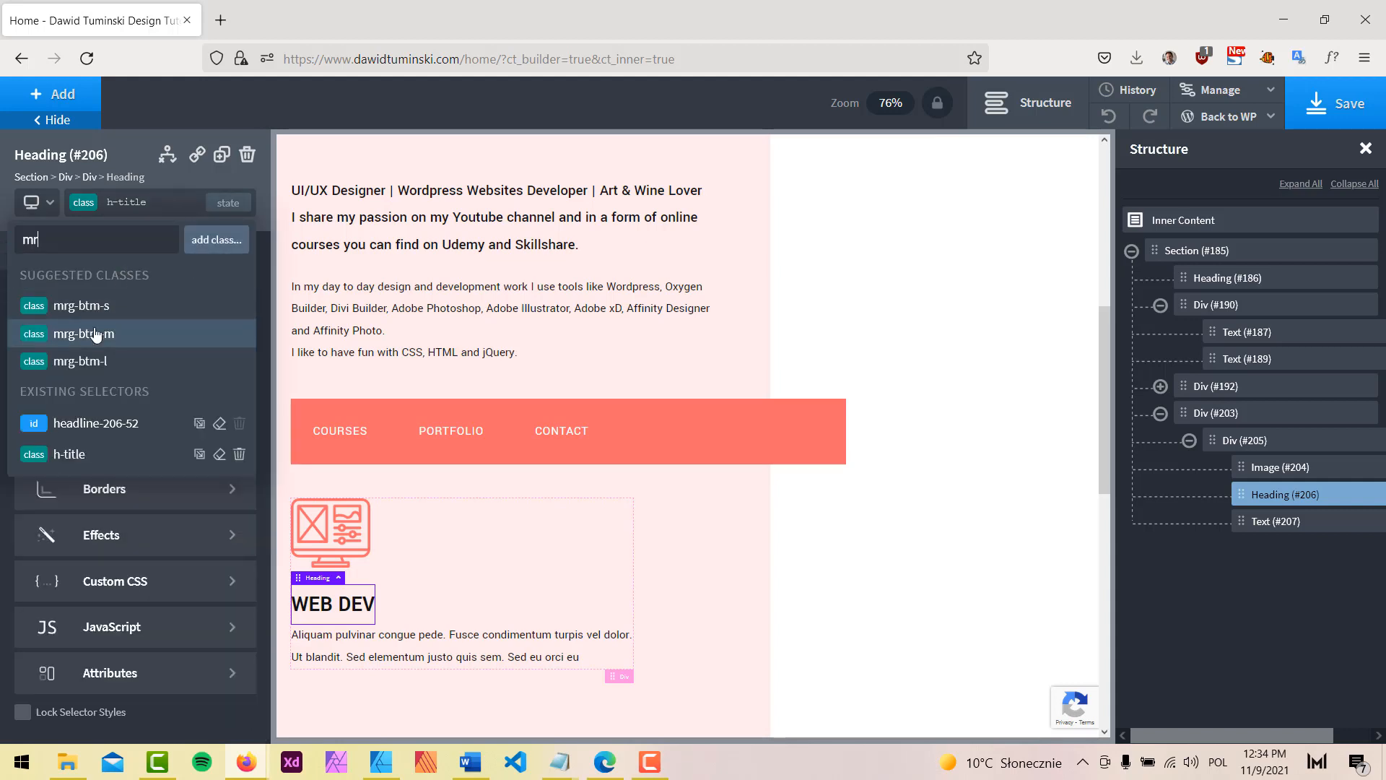
pyautogui.click(102, 307)
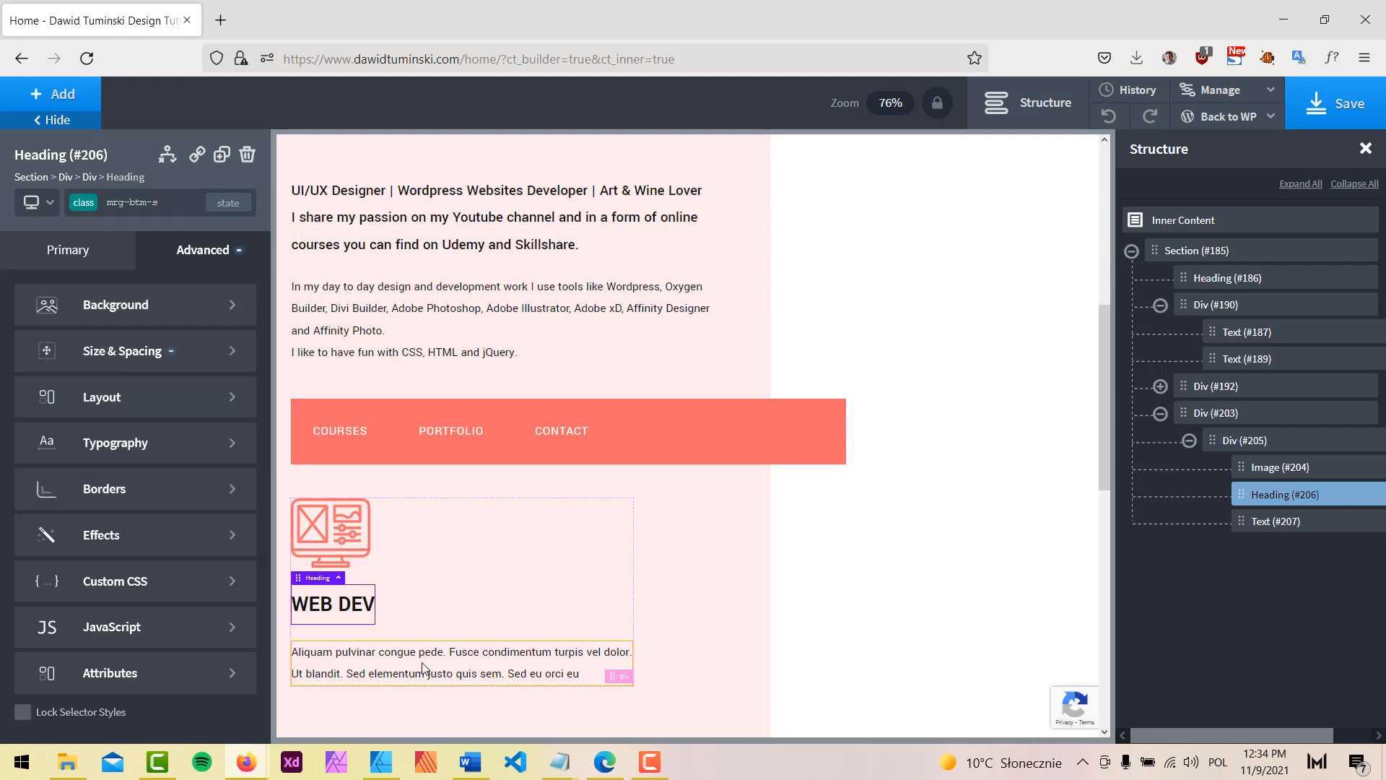
# Step: Collapse the div holding the web dev icon, heading and text in the structure tree and duplicate it
pyautogui.click(1249, 442)
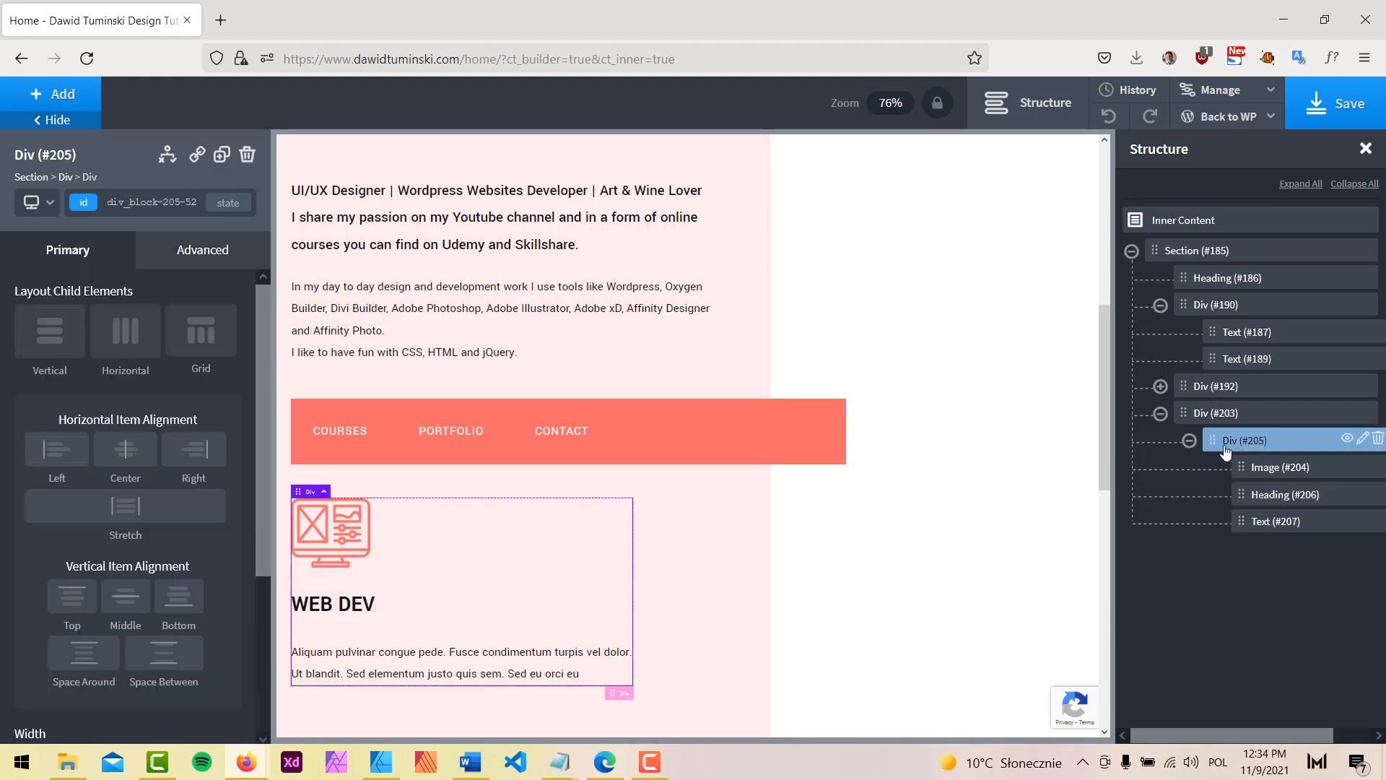
pyautogui.click(1190, 440)
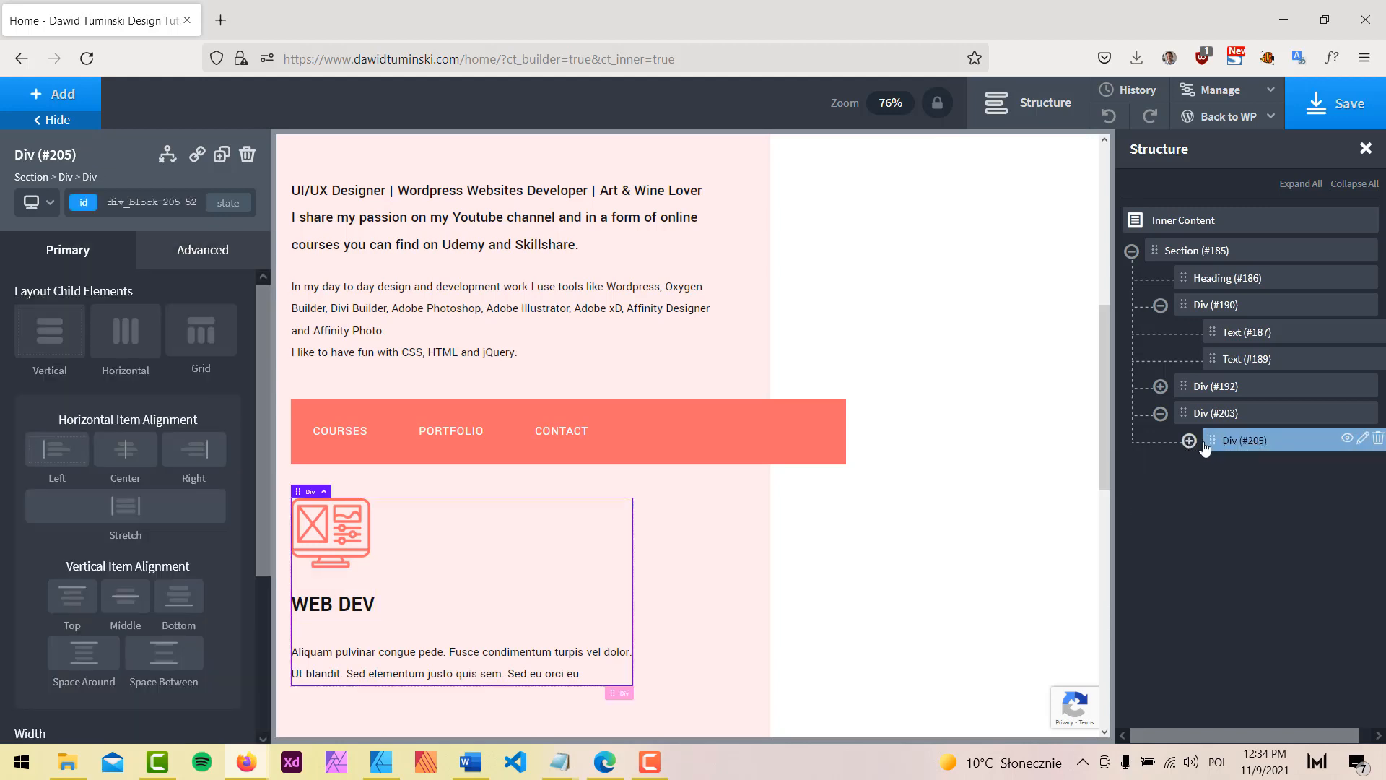
pyautogui.click(223, 156)
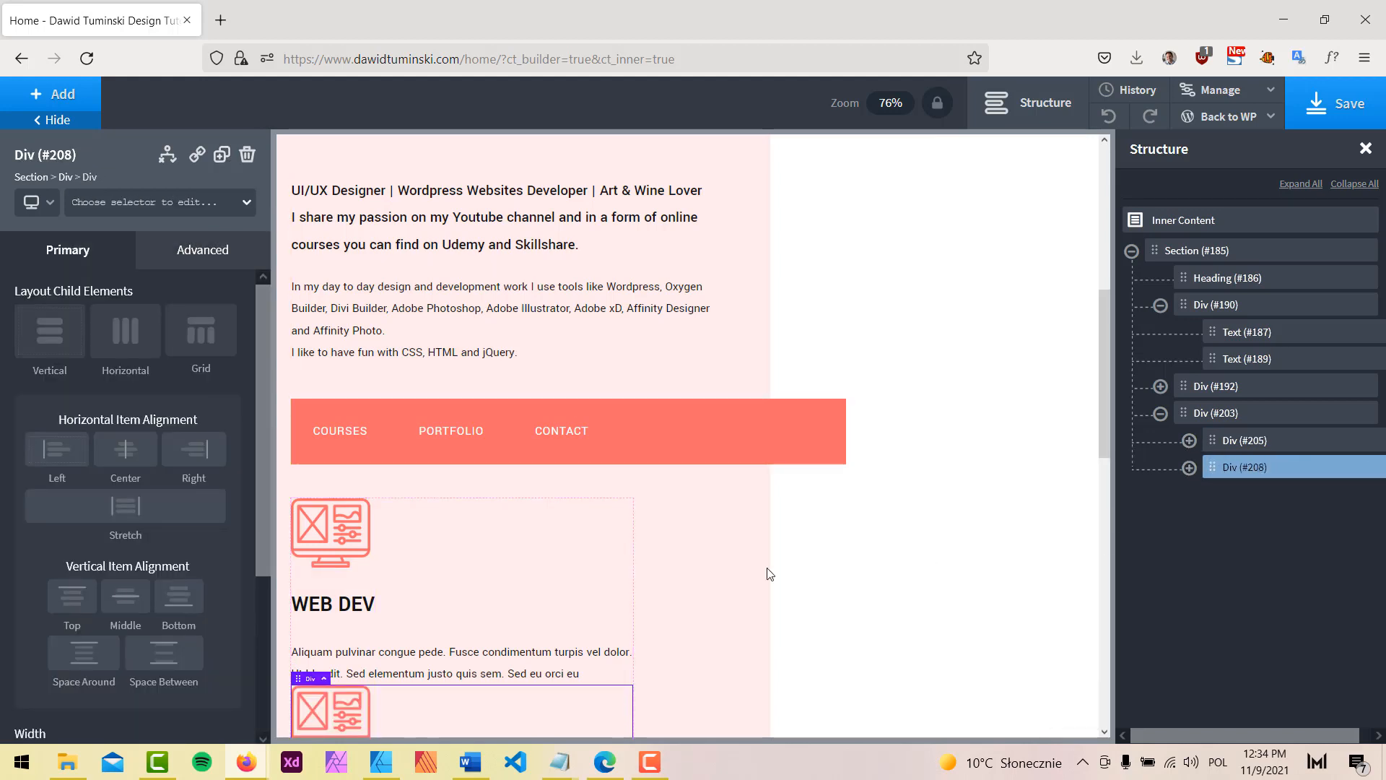
# Step: Replace the icon in the duplicated block with the courses presentation-board image from the media library, editing the image's own ID
pyautogui.scroll(-3, 342, 513)
pyautogui.click(342, 513)
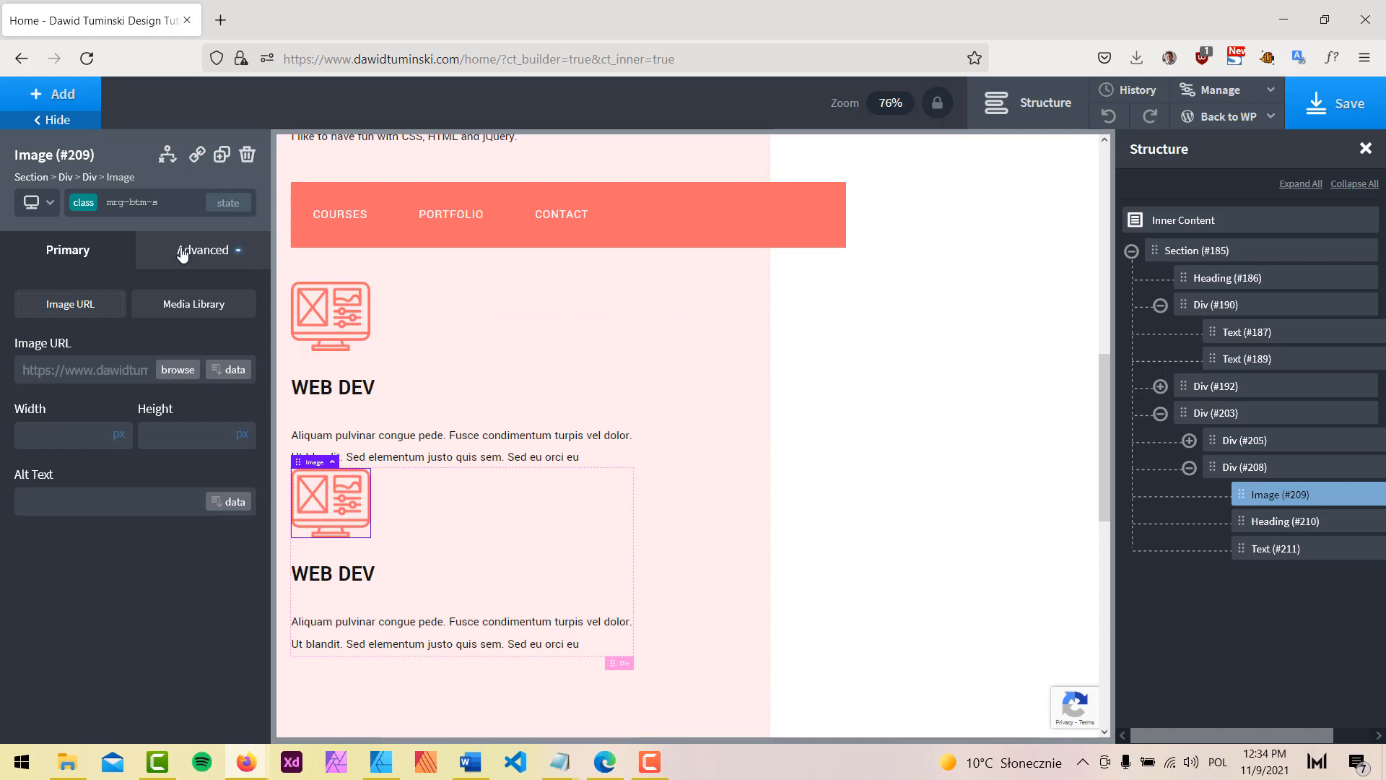
pyautogui.click(98, 368)
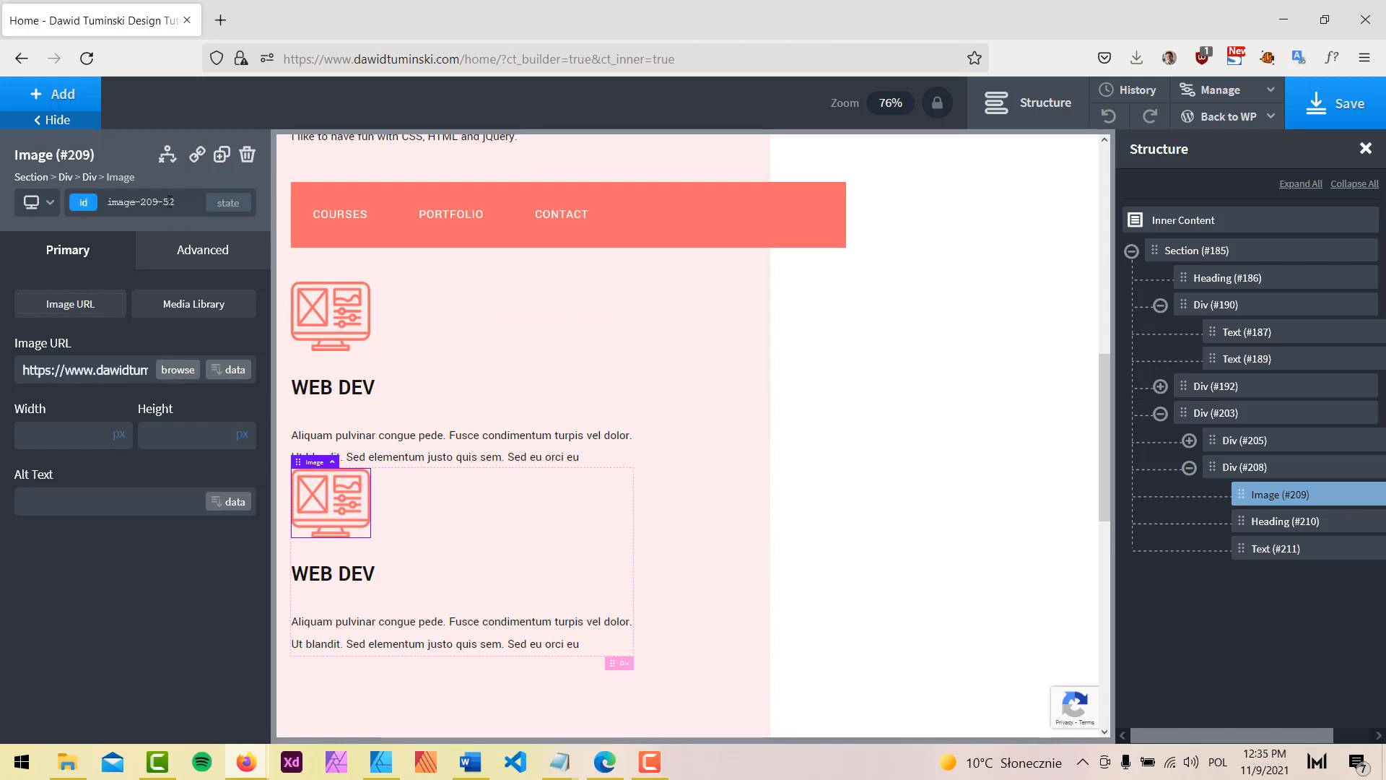
pyautogui.click(179, 371)
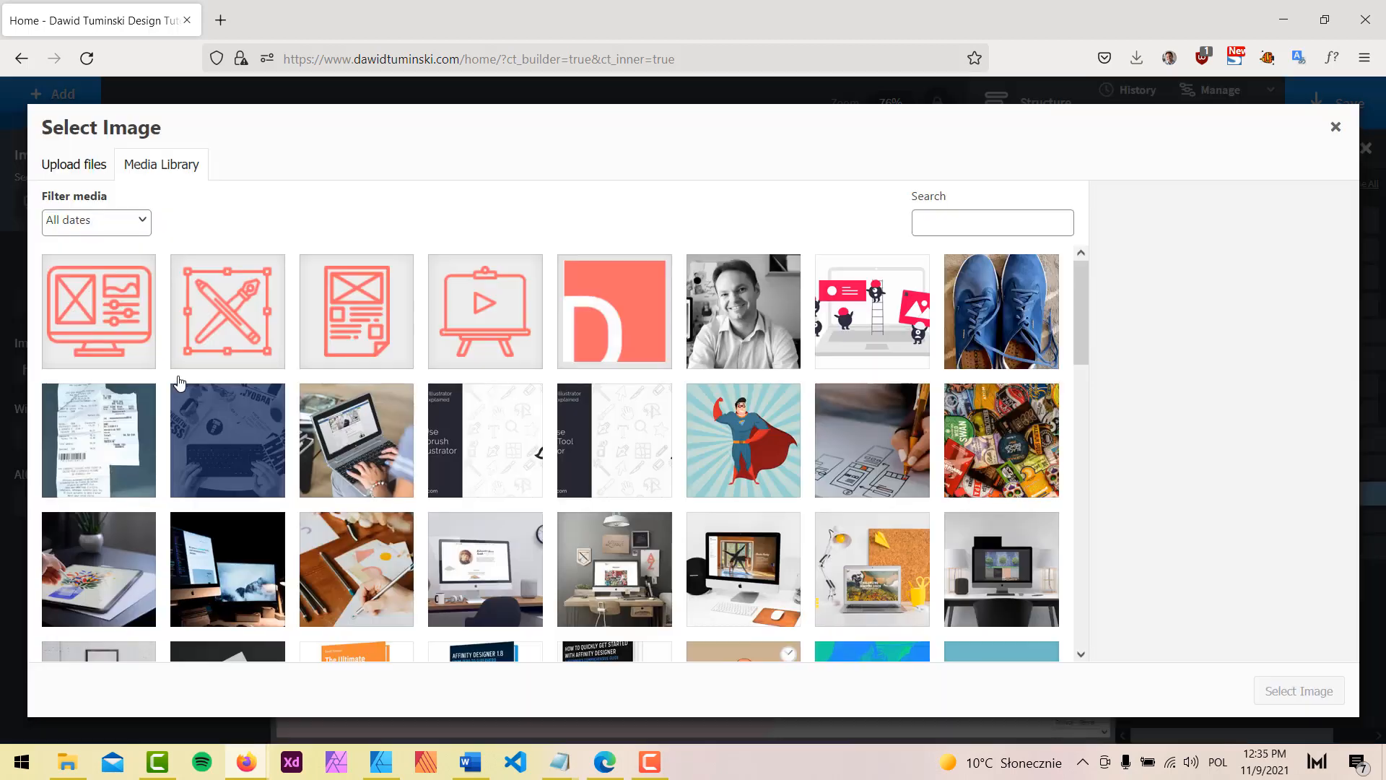
pyautogui.click(484, 323)
pyautogui.click(1303, 690)
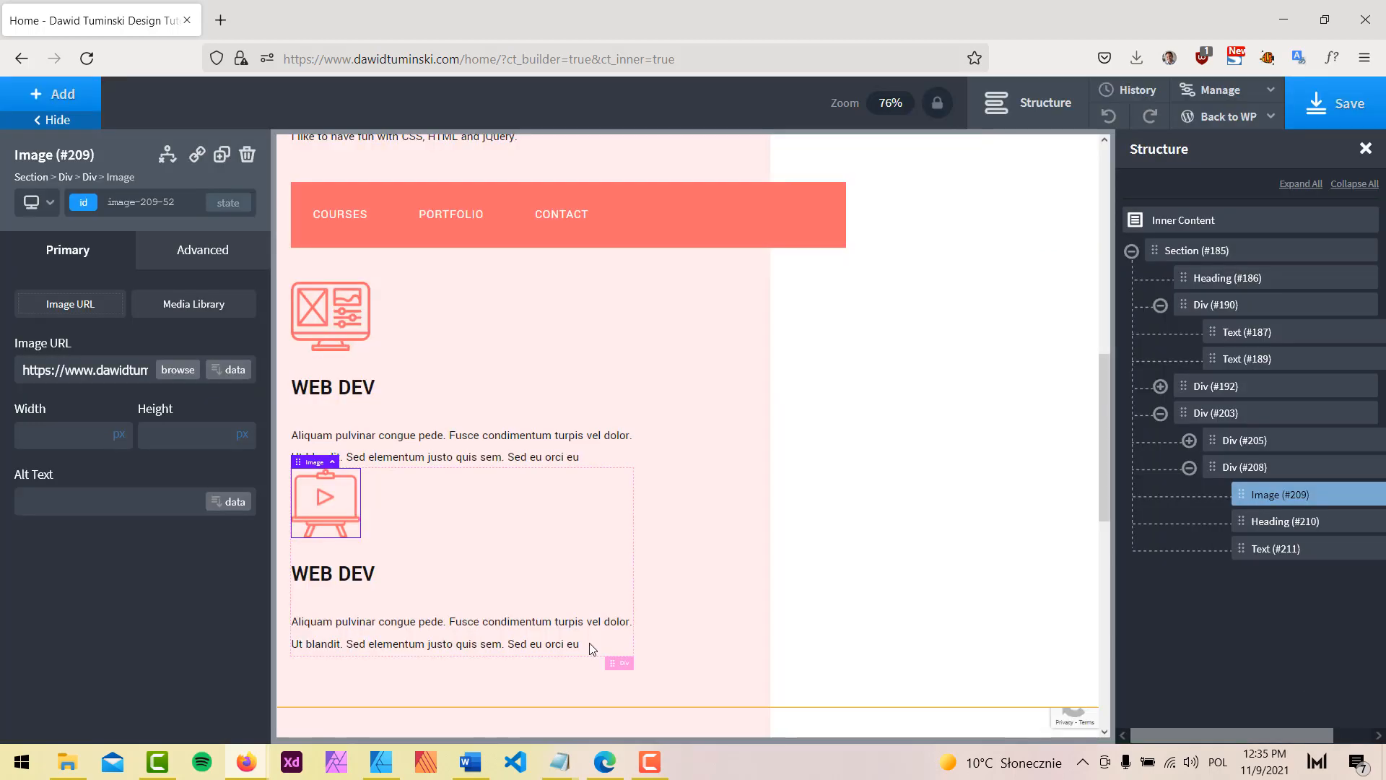
# Step: Change the second service block's heading to "courses" and duplicate that block
pyautogui.doubleClick(334, 580)
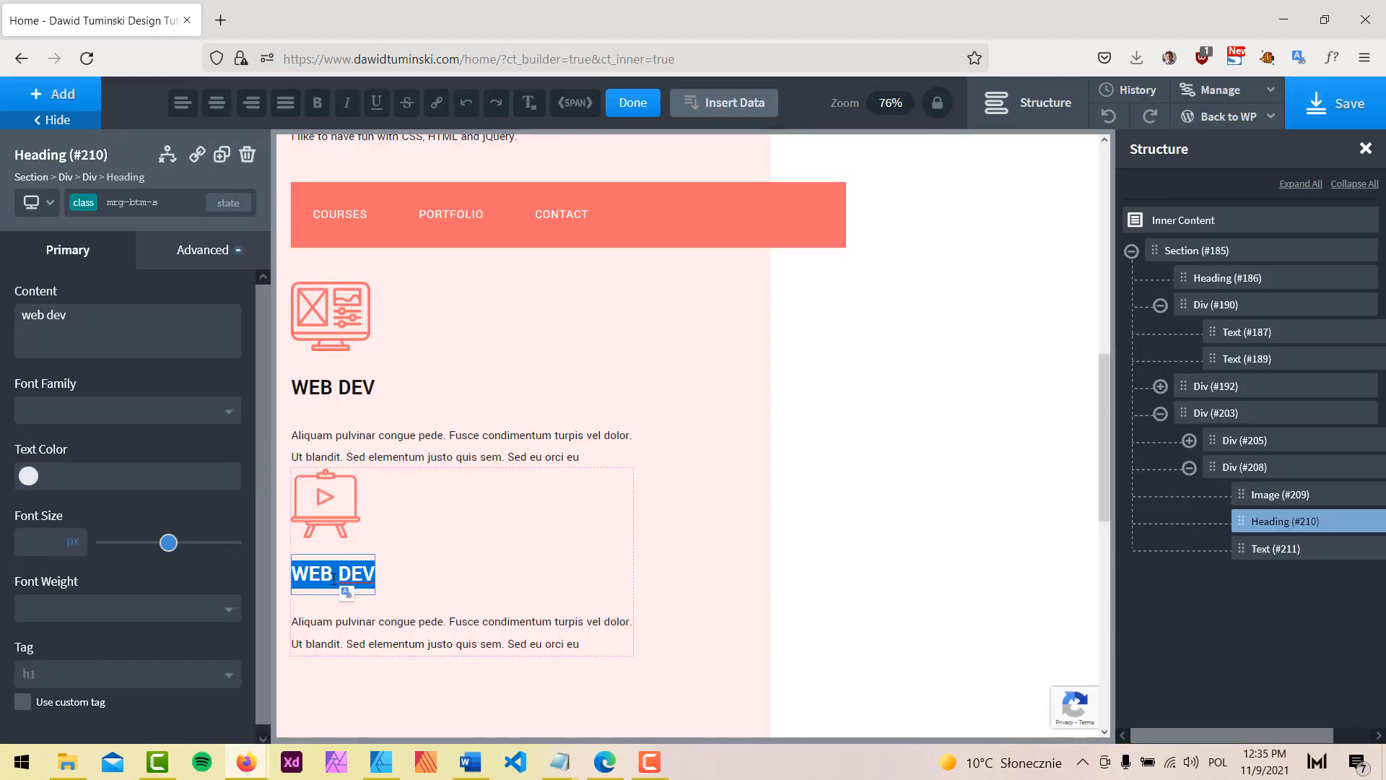
pyautogui.write('courses')
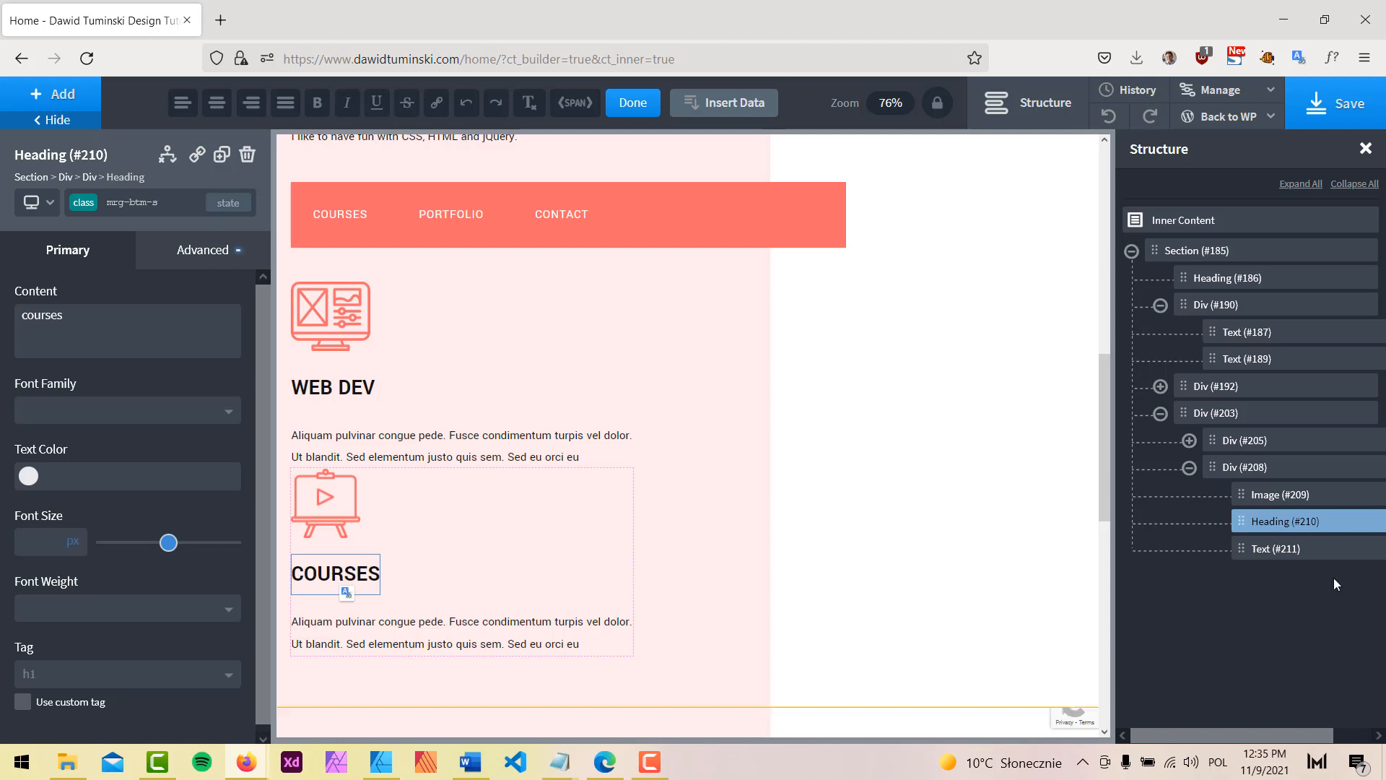
pyautogui.click(1243, 468)
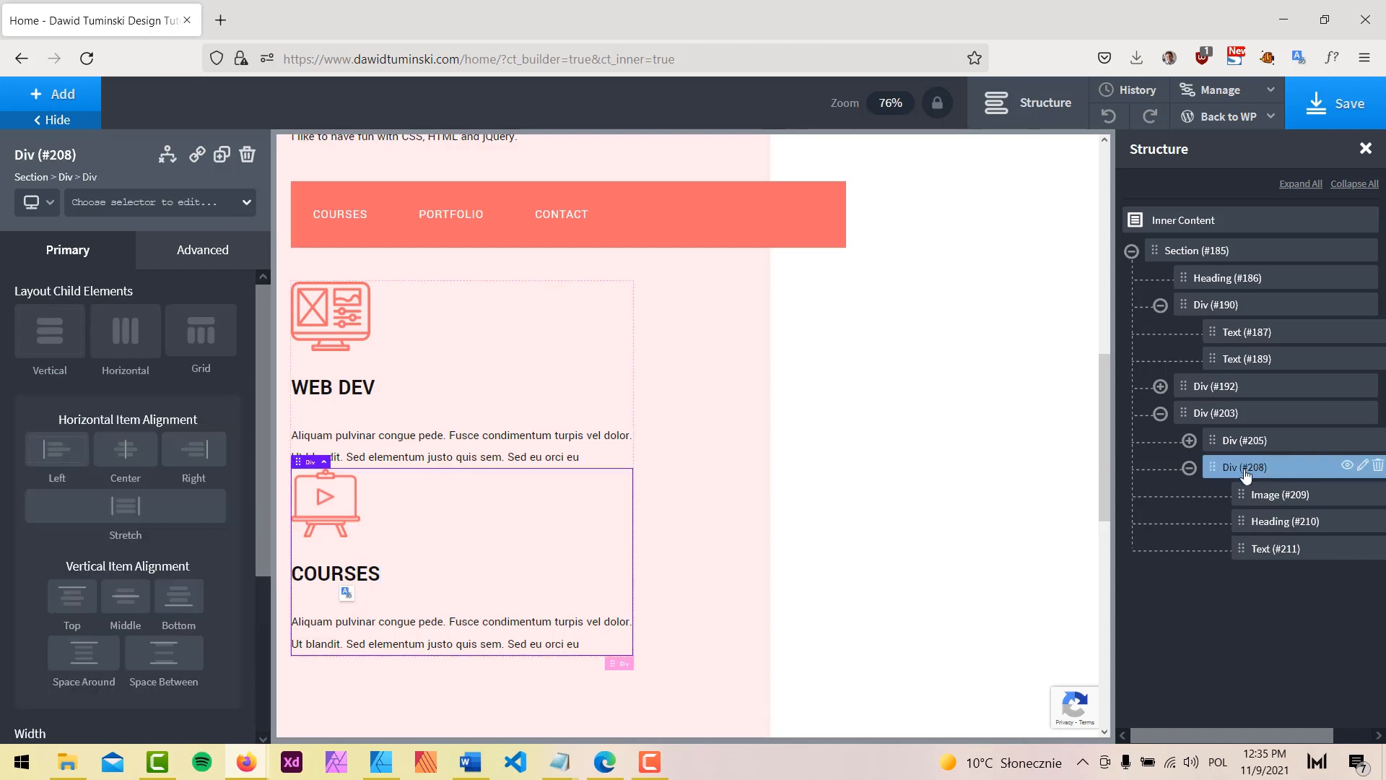
pyautogui.click(222, 155)
pyautogui.scroll(-3, 616, 607)
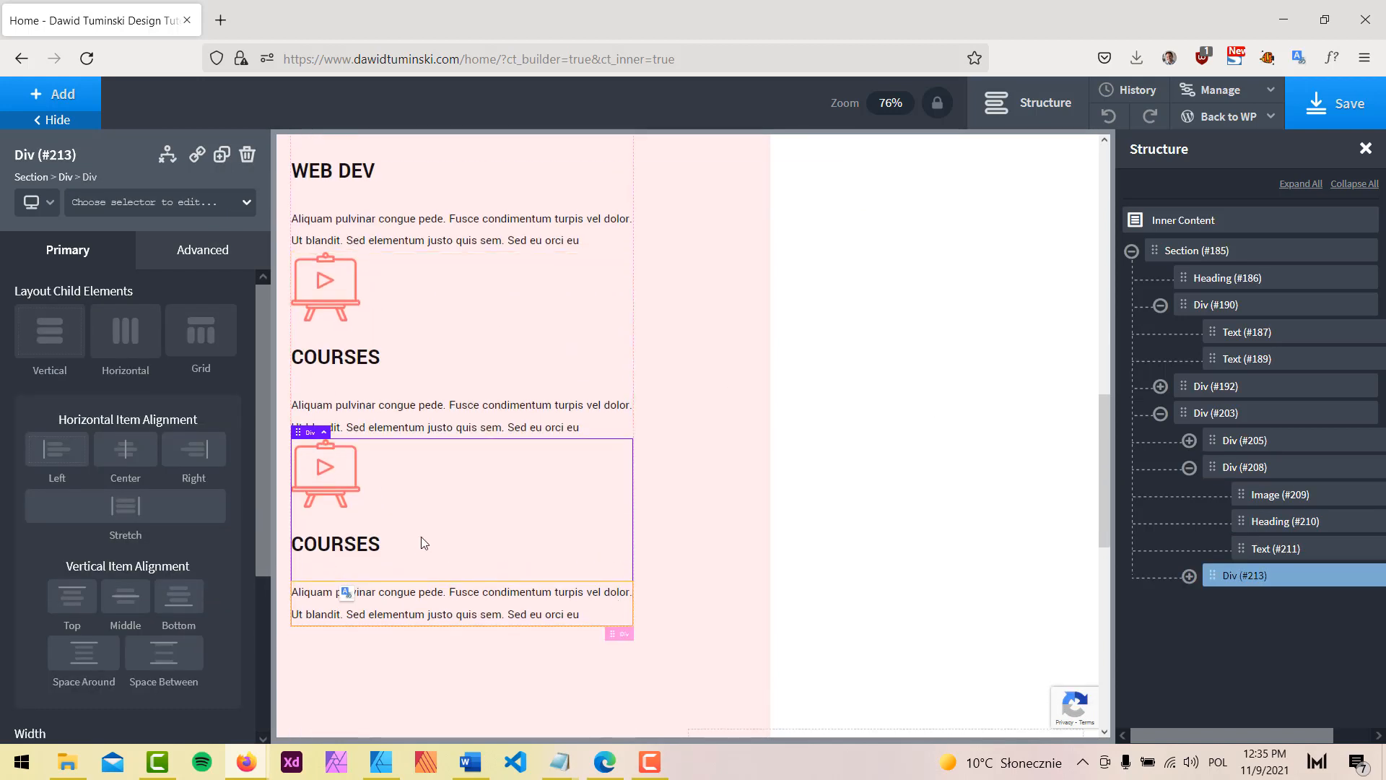
# Step: Replace the duplicated block's icon with the document layout icon from the media library
pyautogui.click(346, 486)
pyautogui.click(177, 366)
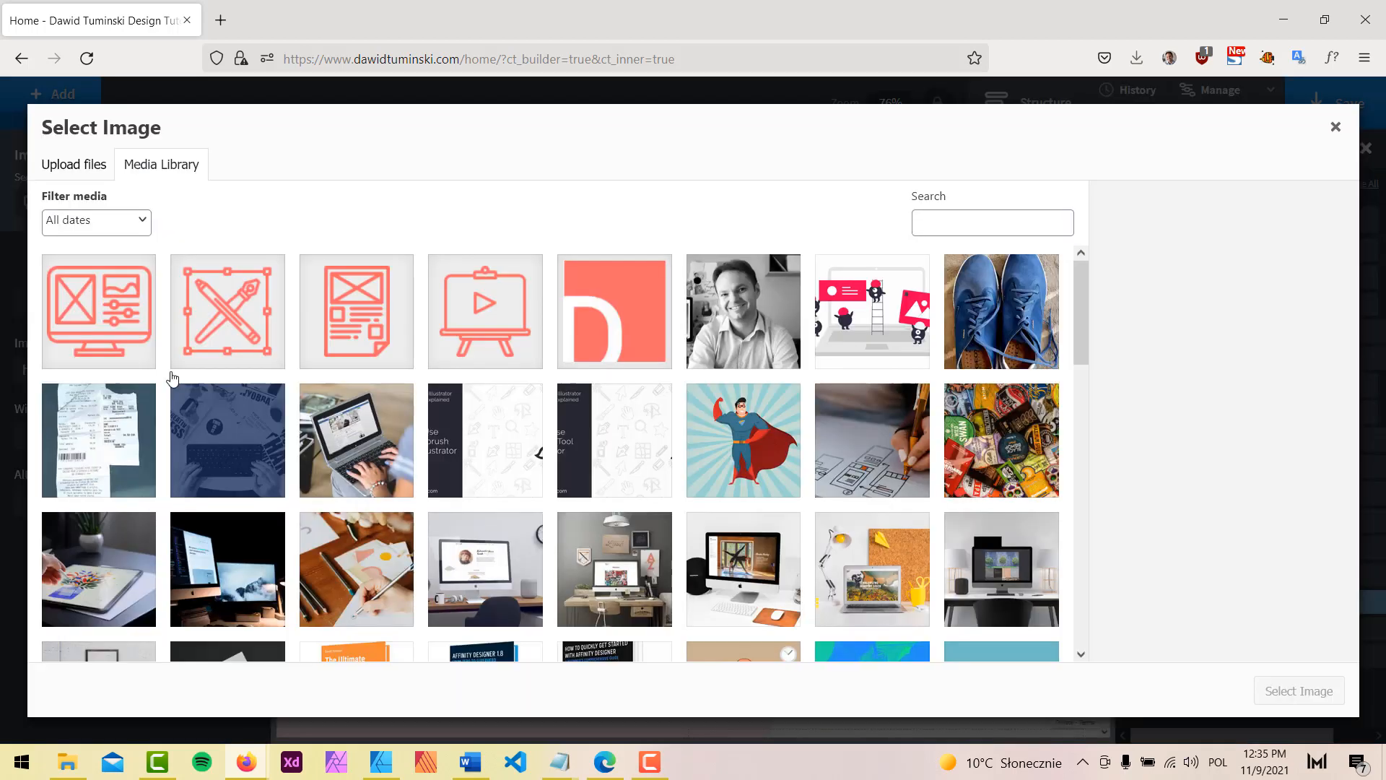
pyautogui.click(359, 313)
pyautogui.click(1299, 691)
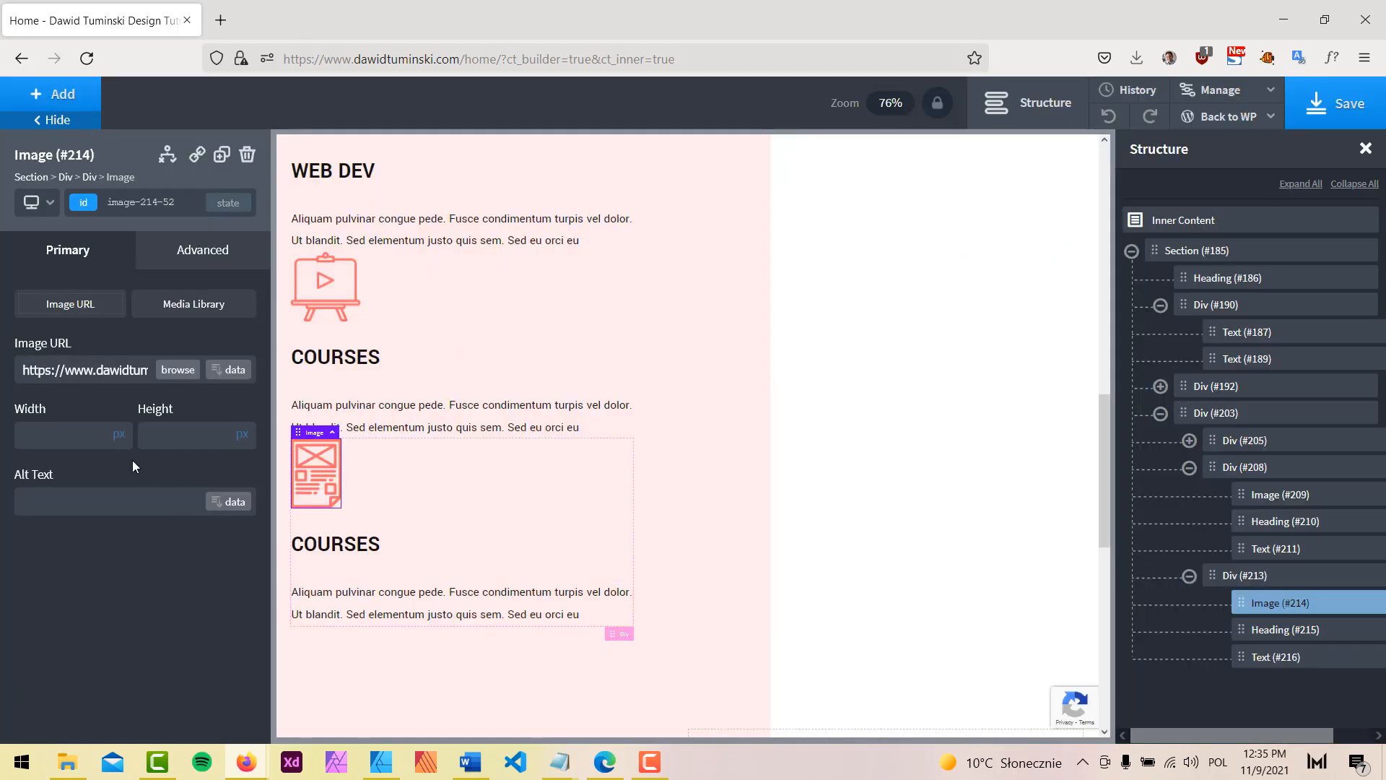
# Step: Change the third block's heading to "UI/UX design" and duplicate that block
pyautogui.click(310, 542)
pyautogui.doubleClick(311, 541)
pyautogui.write('UI')
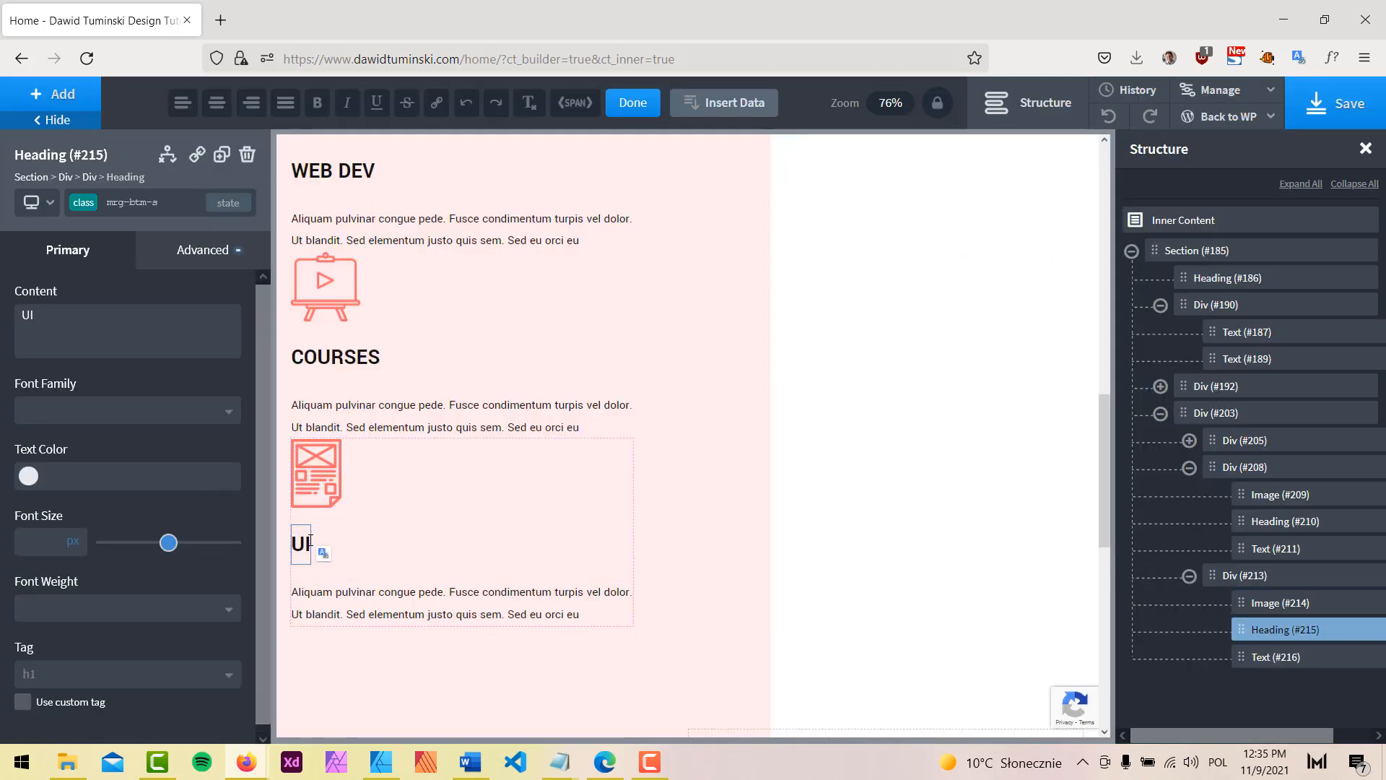
pyautogui.write('/UX DESIGN')
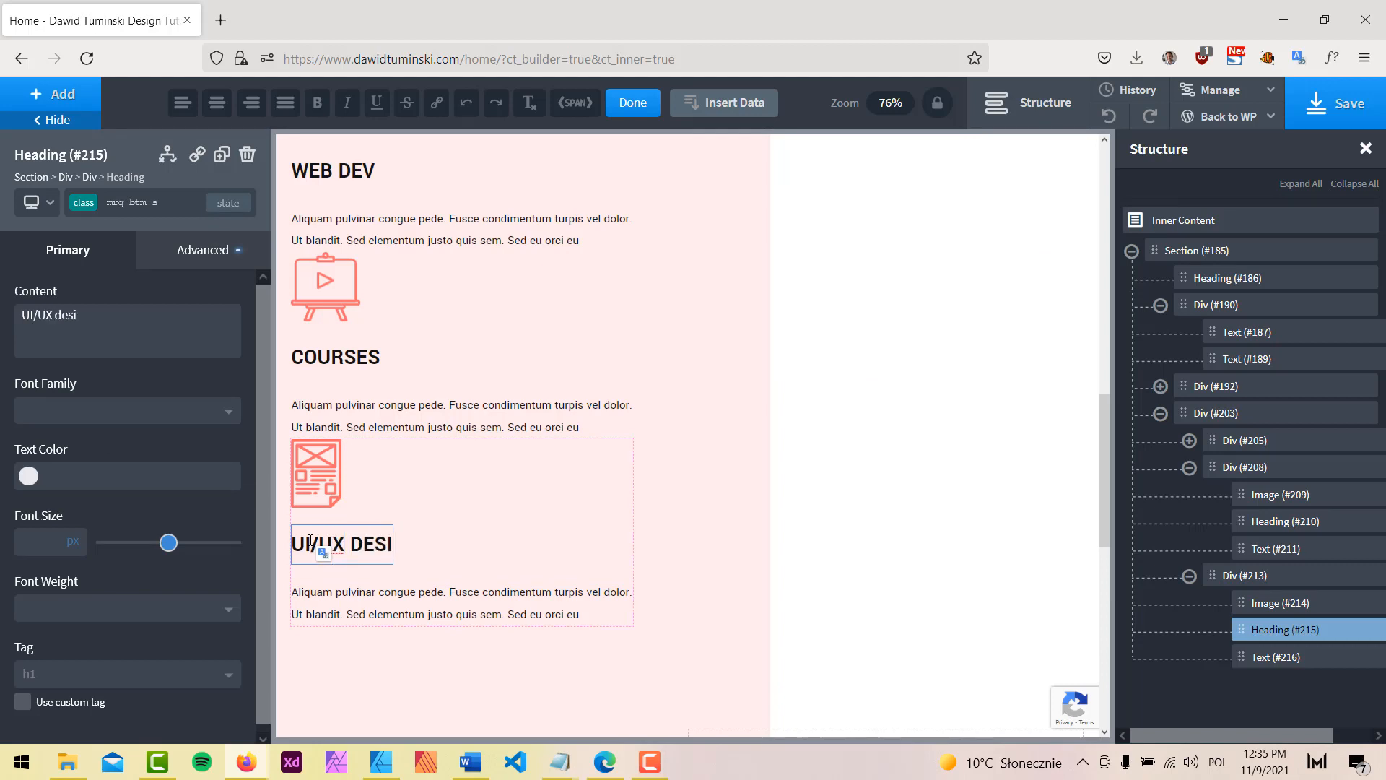
pyautogui.click(1245, 576)
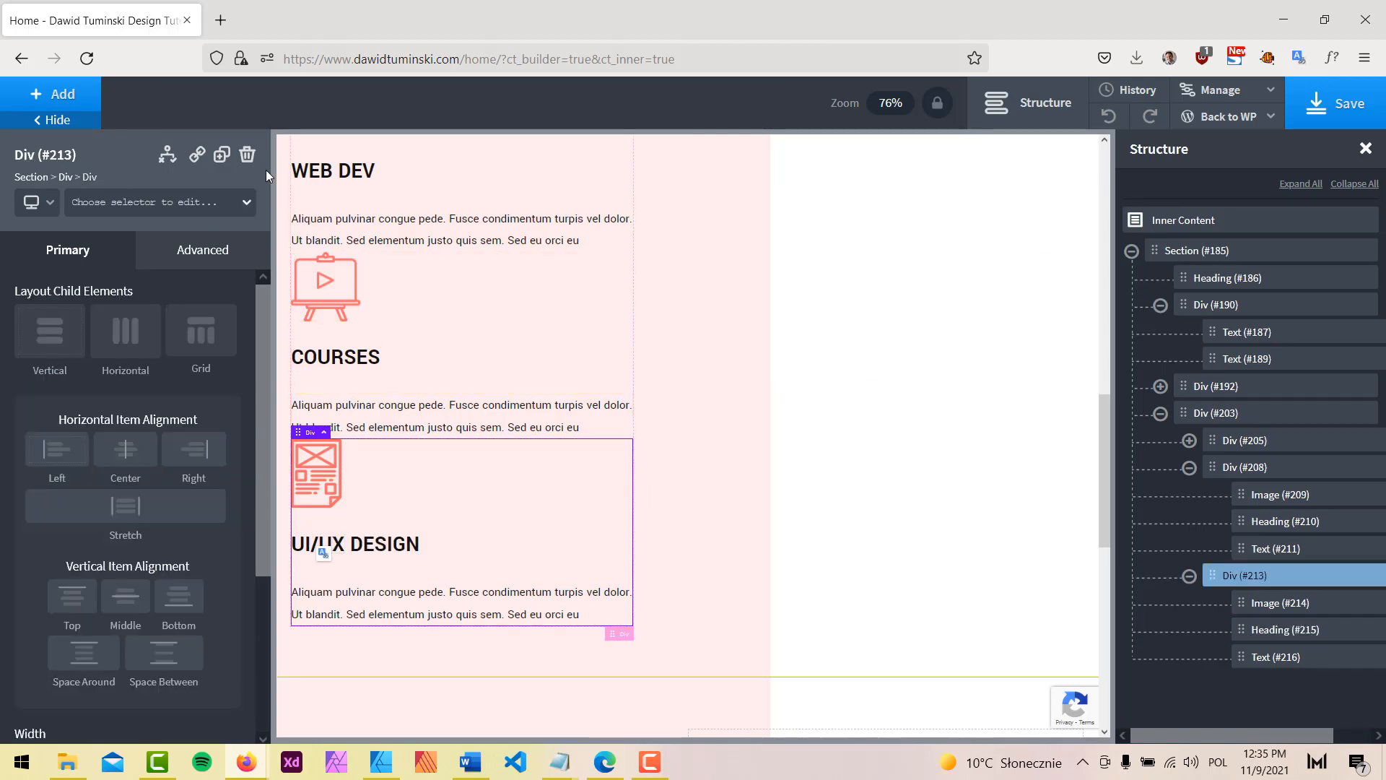
pyautogui.click(221, 154)
# Step: Replace the fourth block's icon with the crossed pencil and pen icon from the media library
pyautogui.click(320, 661)
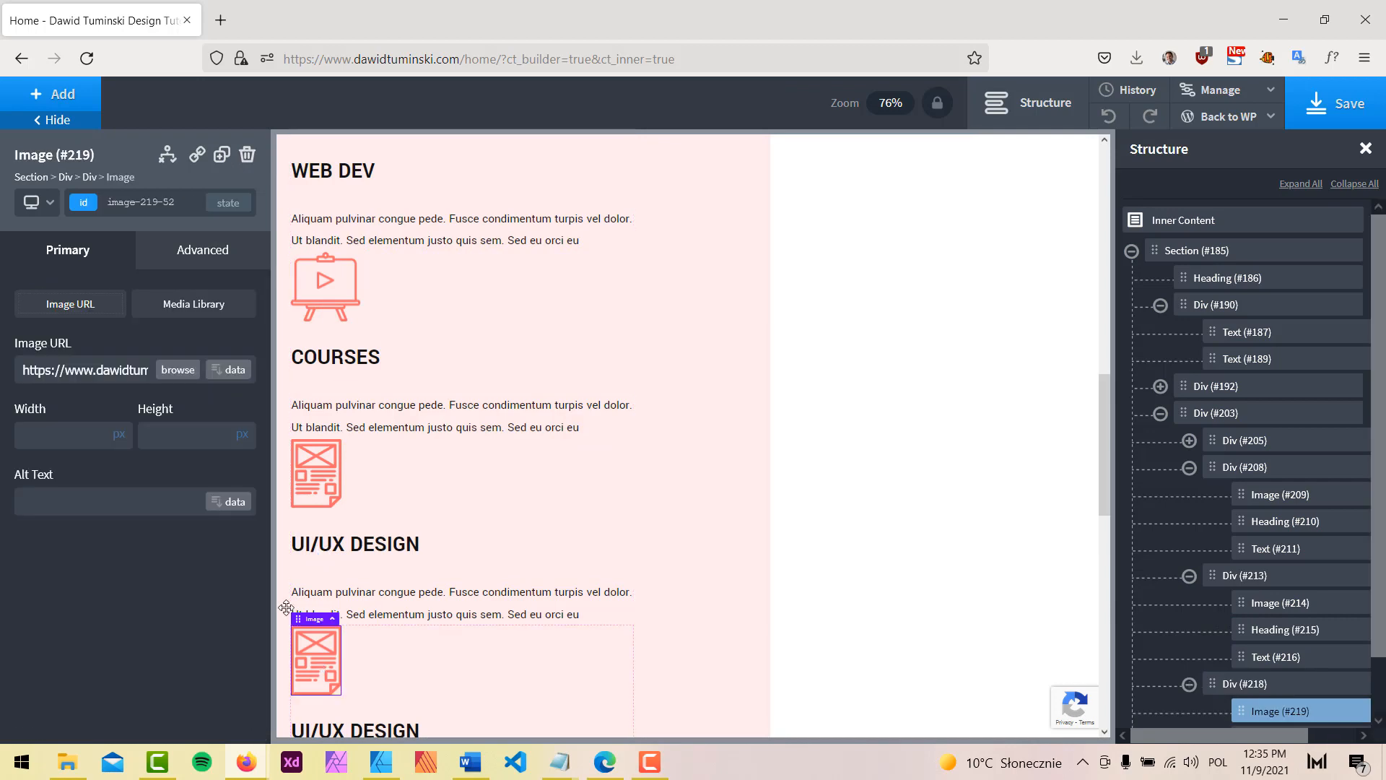
pyautogui.click(189, 370)
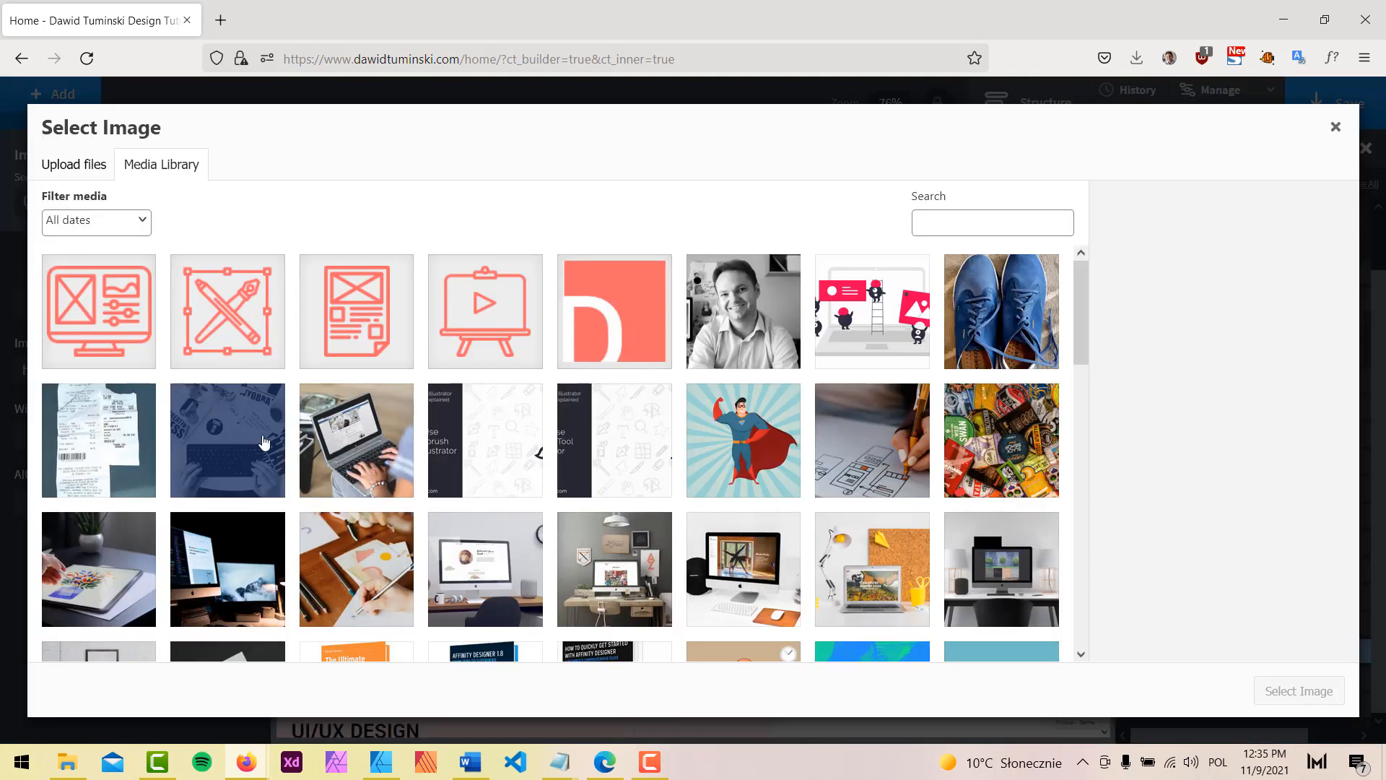
pyautogui.click(260, 300)
pyautogui.click(1298, 688)
pyautogui.scroll(-1, 386, 658)
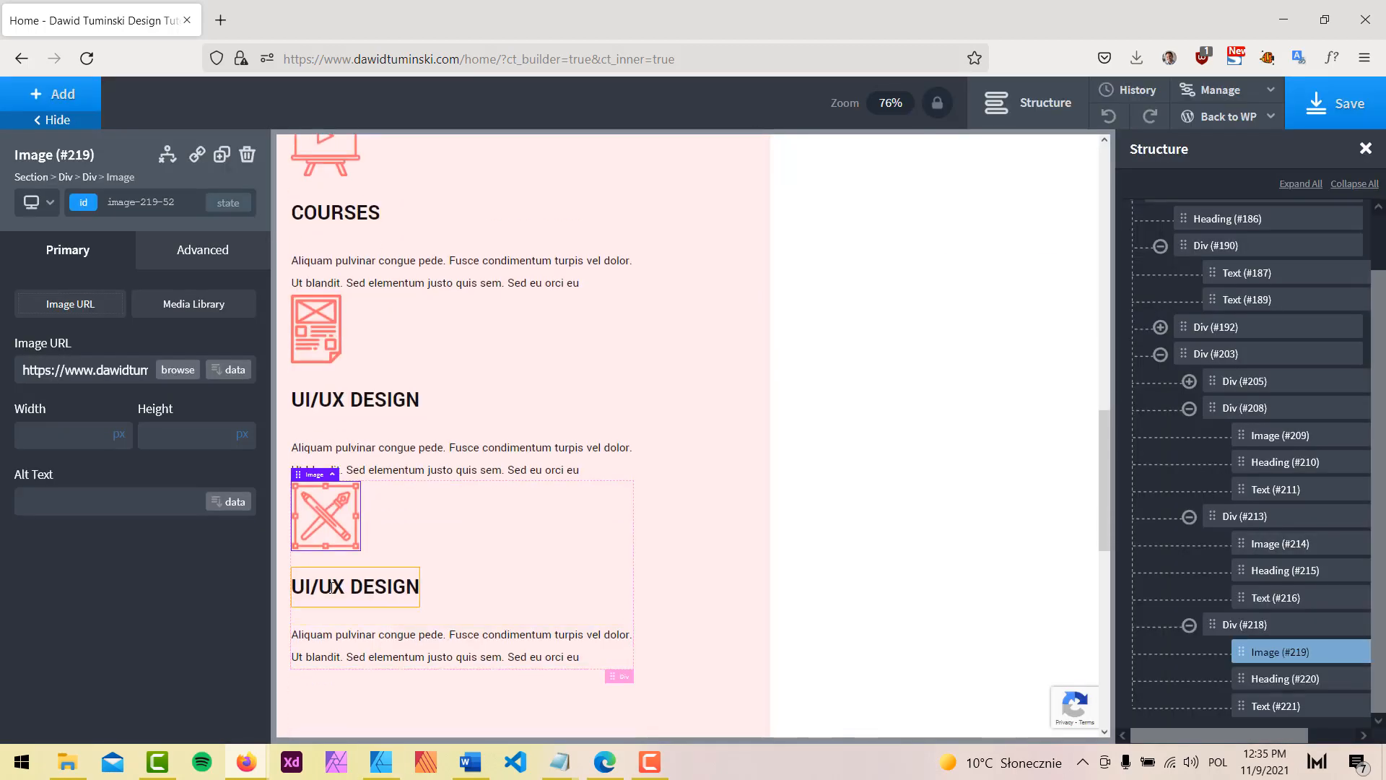
# Step: Change the fourth block's heading to "logo design" and finish the text editing
pyautogui.click(338, 581)
pyautogui.click(338, 582)
pyautogui.moveTo(347, 587); pyautogui.dragTo(291, 586)
pyautogui.write('logo design')
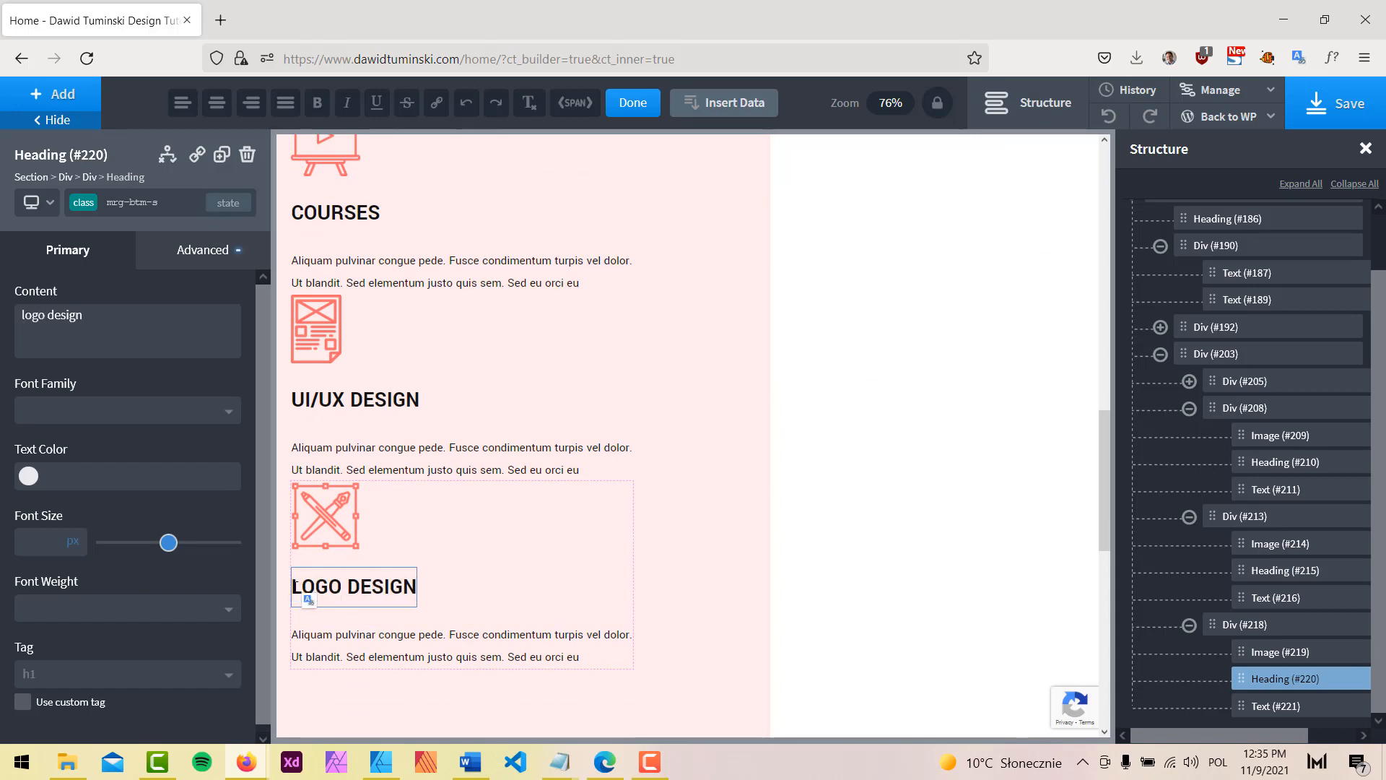
pyautogui.click(632, 102)
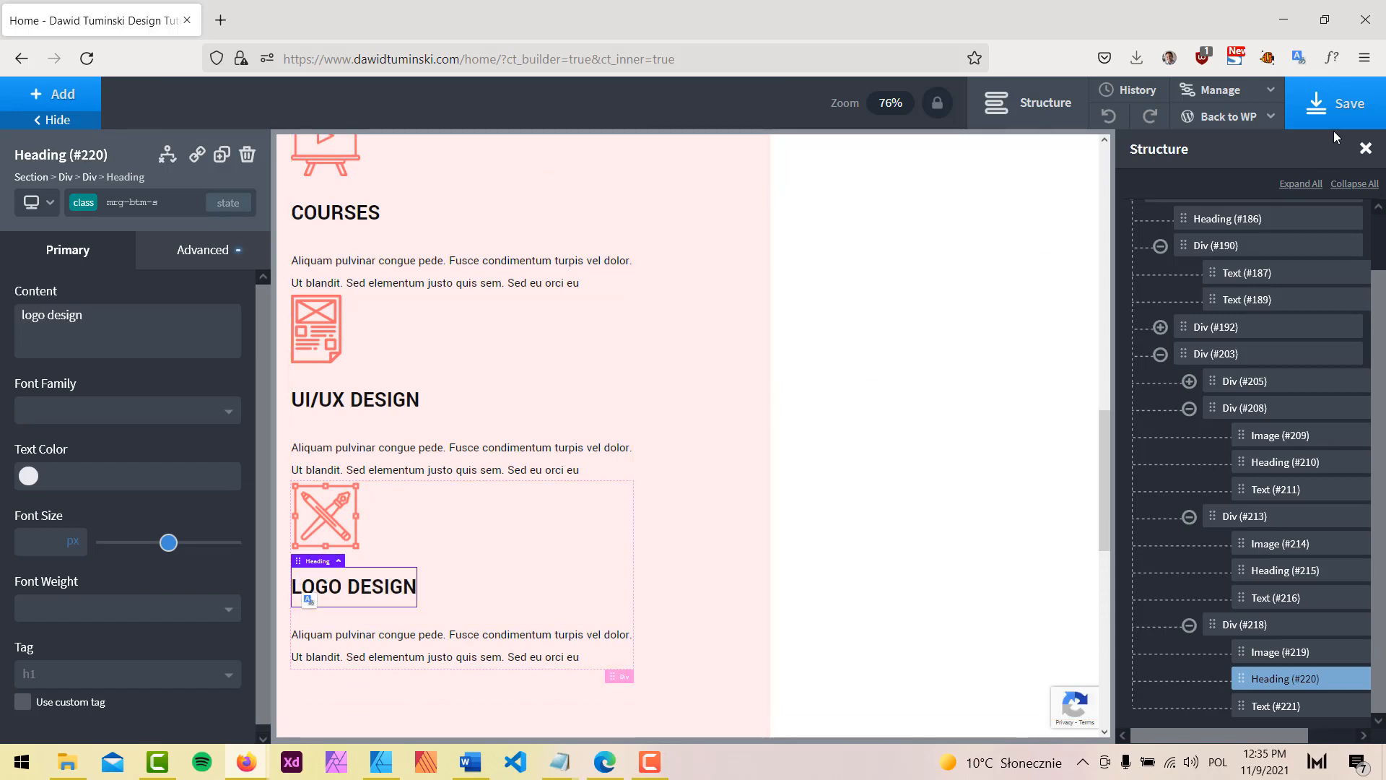
# Step: Compare the stacked service blocks on the page with the services layout in the Affinity Designer mockup
pyautogui.click(1336, 124)
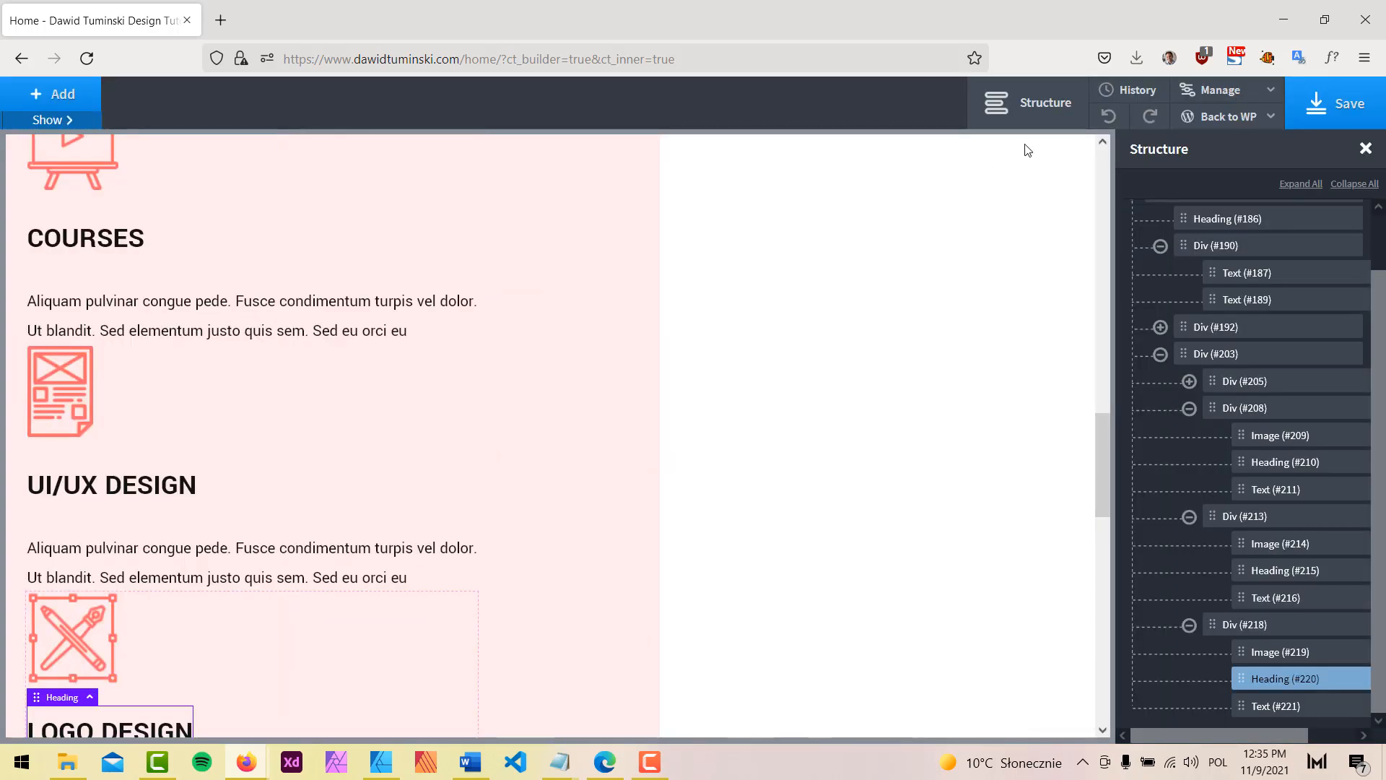
pyautogui.click(1018, 116)
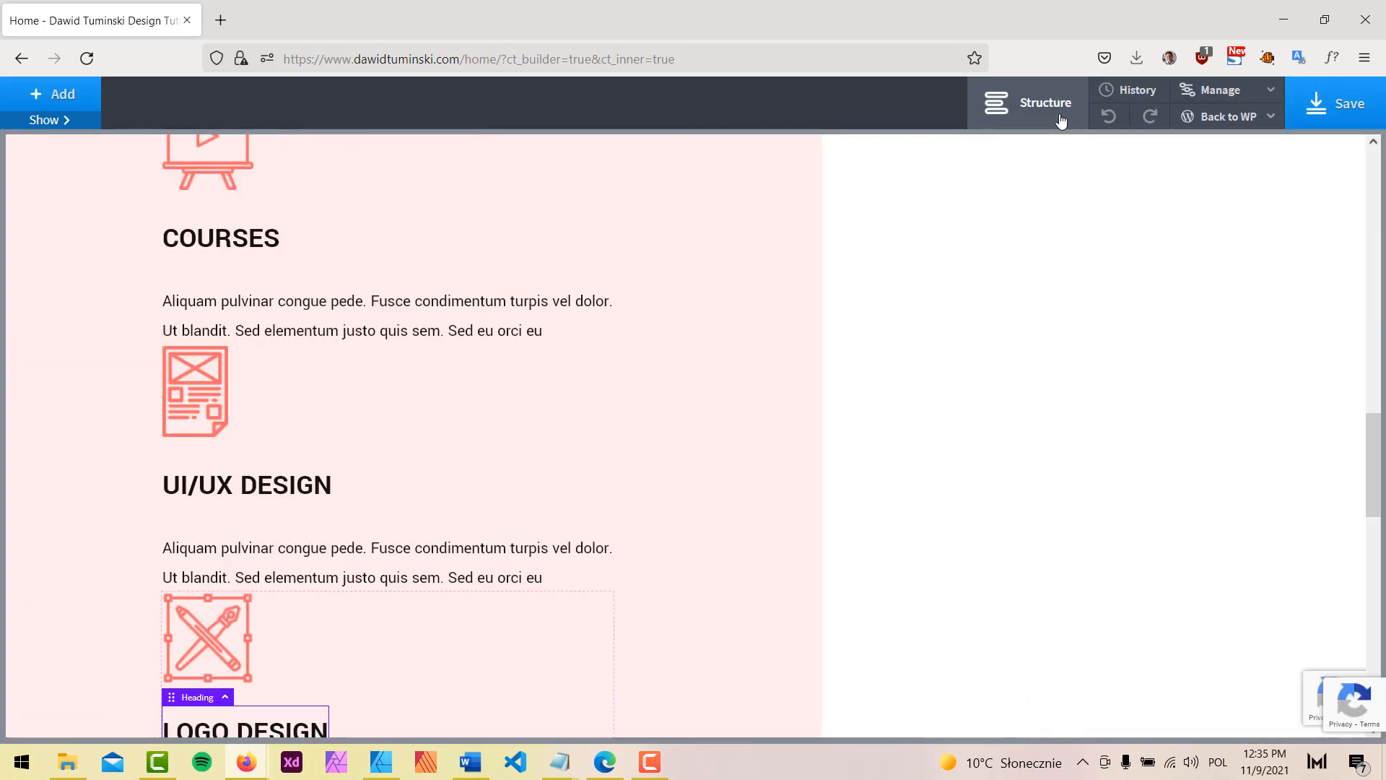
pyautogui.scroll(6, 743, 393)
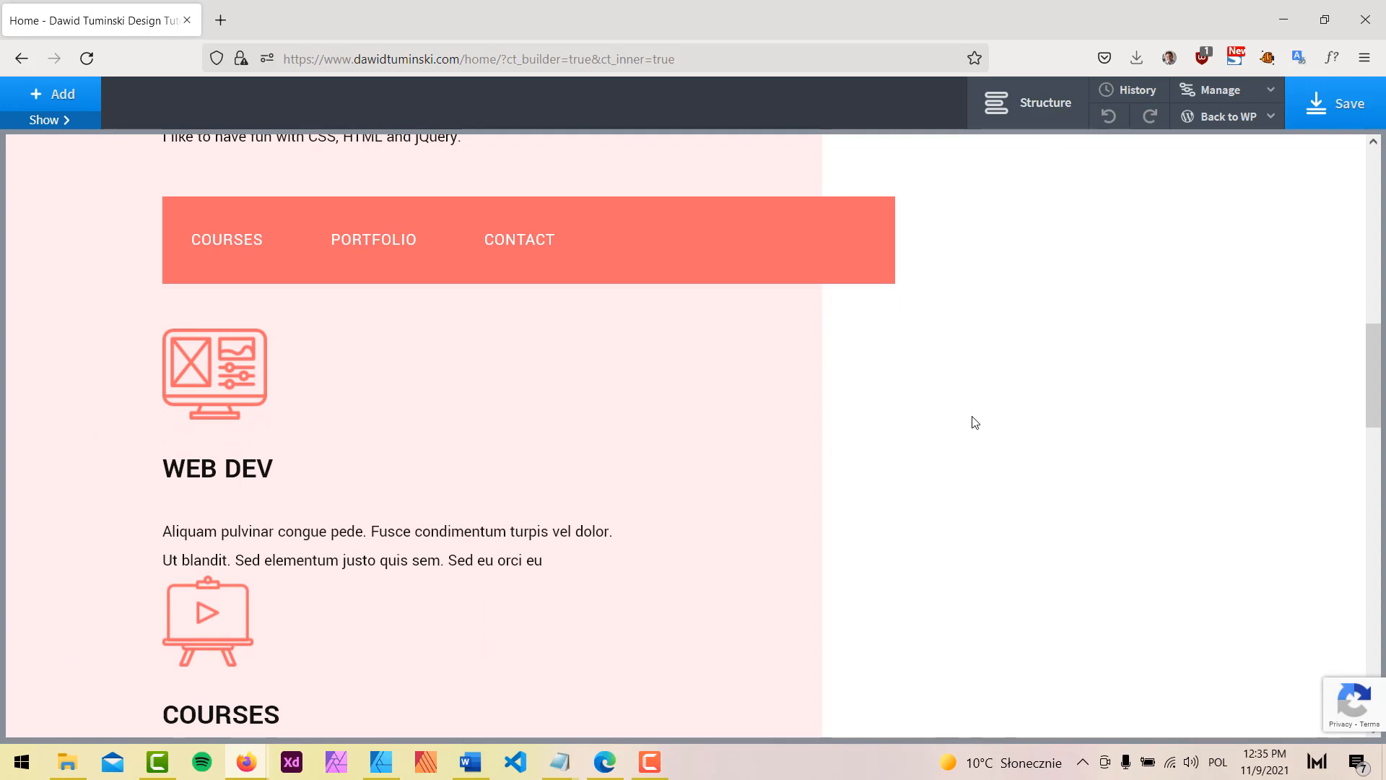
pyautogui.scroll(-3, 973, 422)
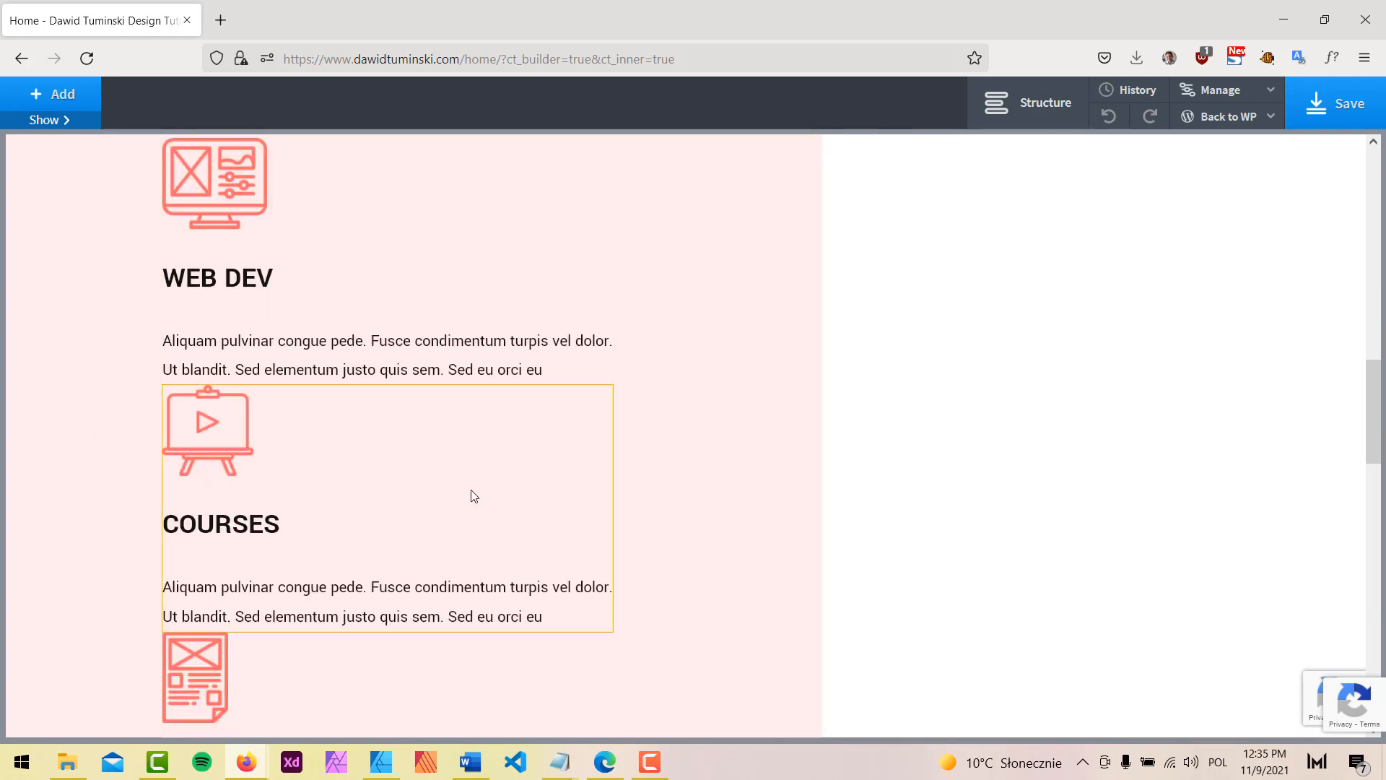
pyautogui.scroll(2, 473, 496)
pyautogui.click(242, 284)
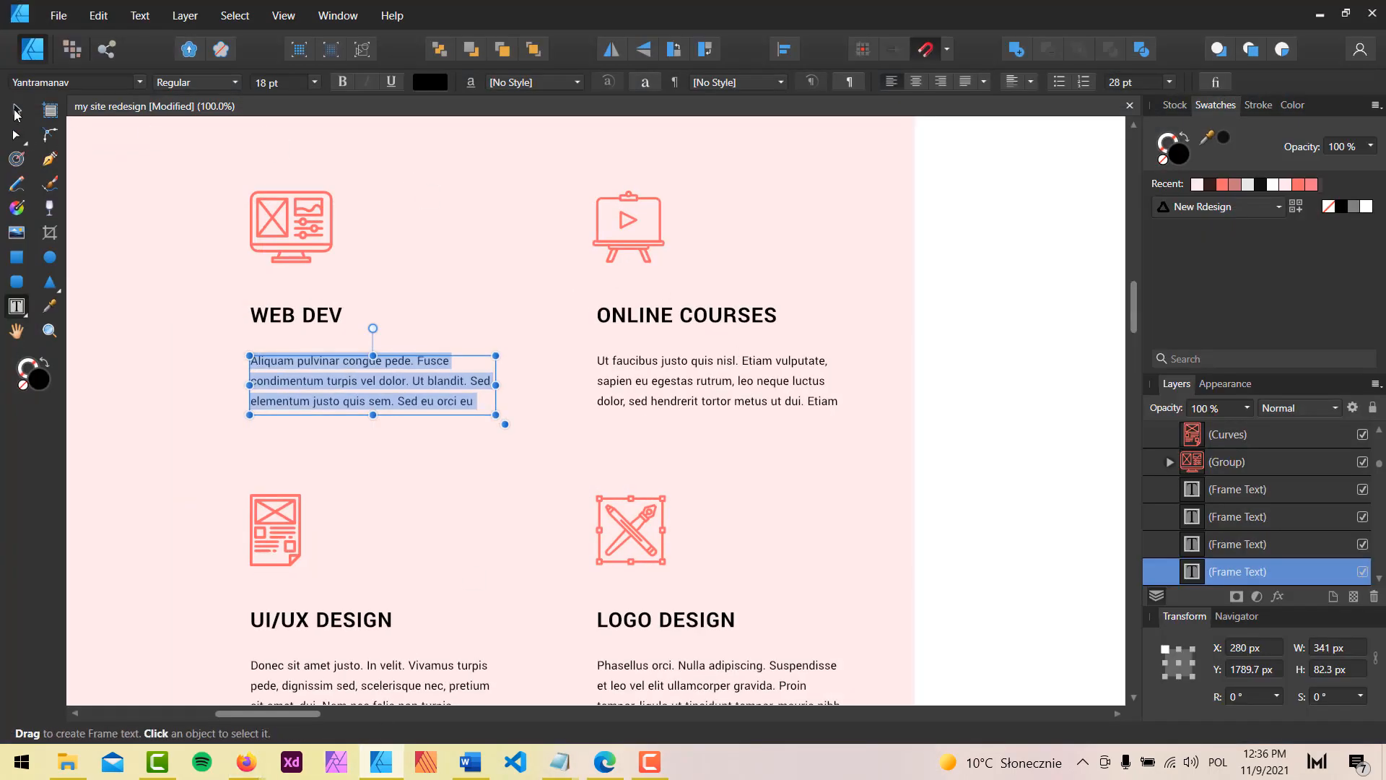
pyautogui.click(16, 112)
pyautogui.click(1094, 219)
pyautogui.scroll(-2, 432, 340)
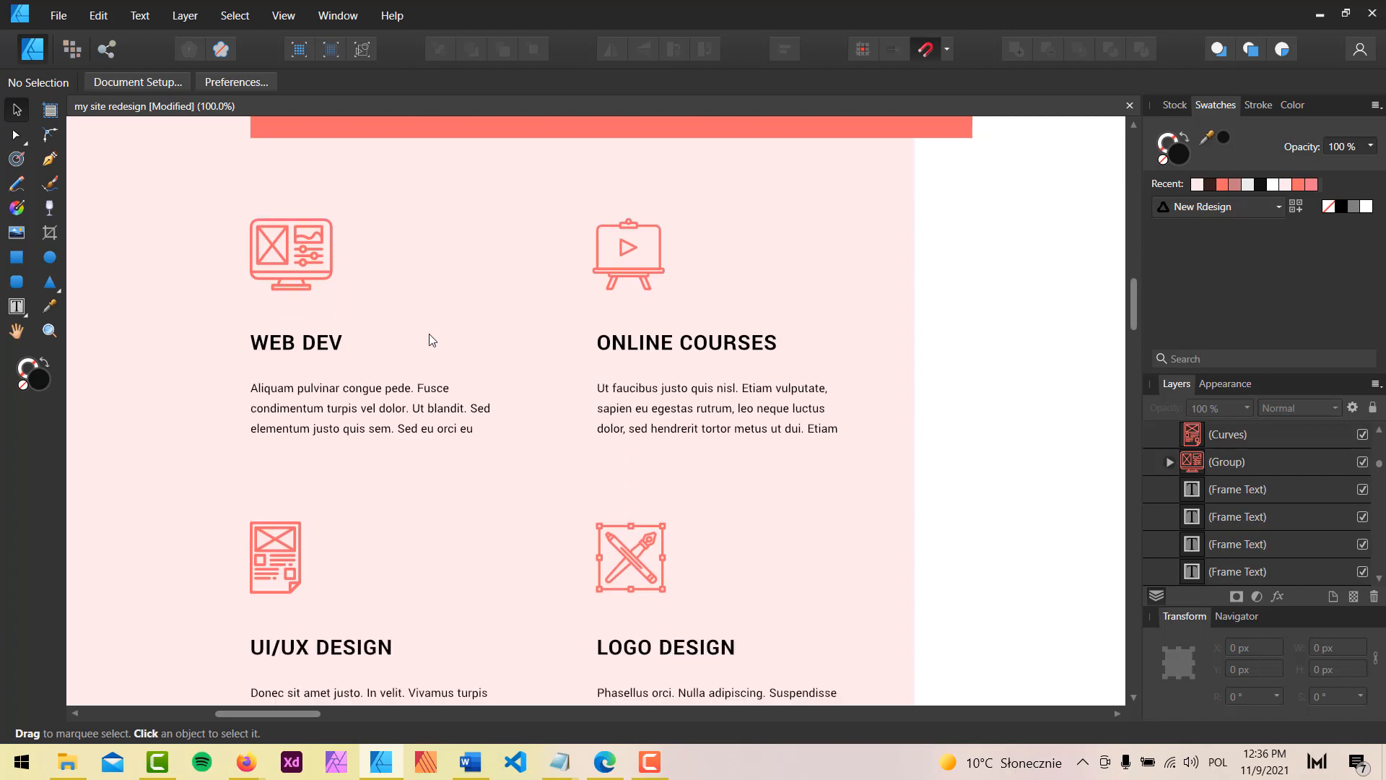
pyautogui.scroll(1, 502, 395)
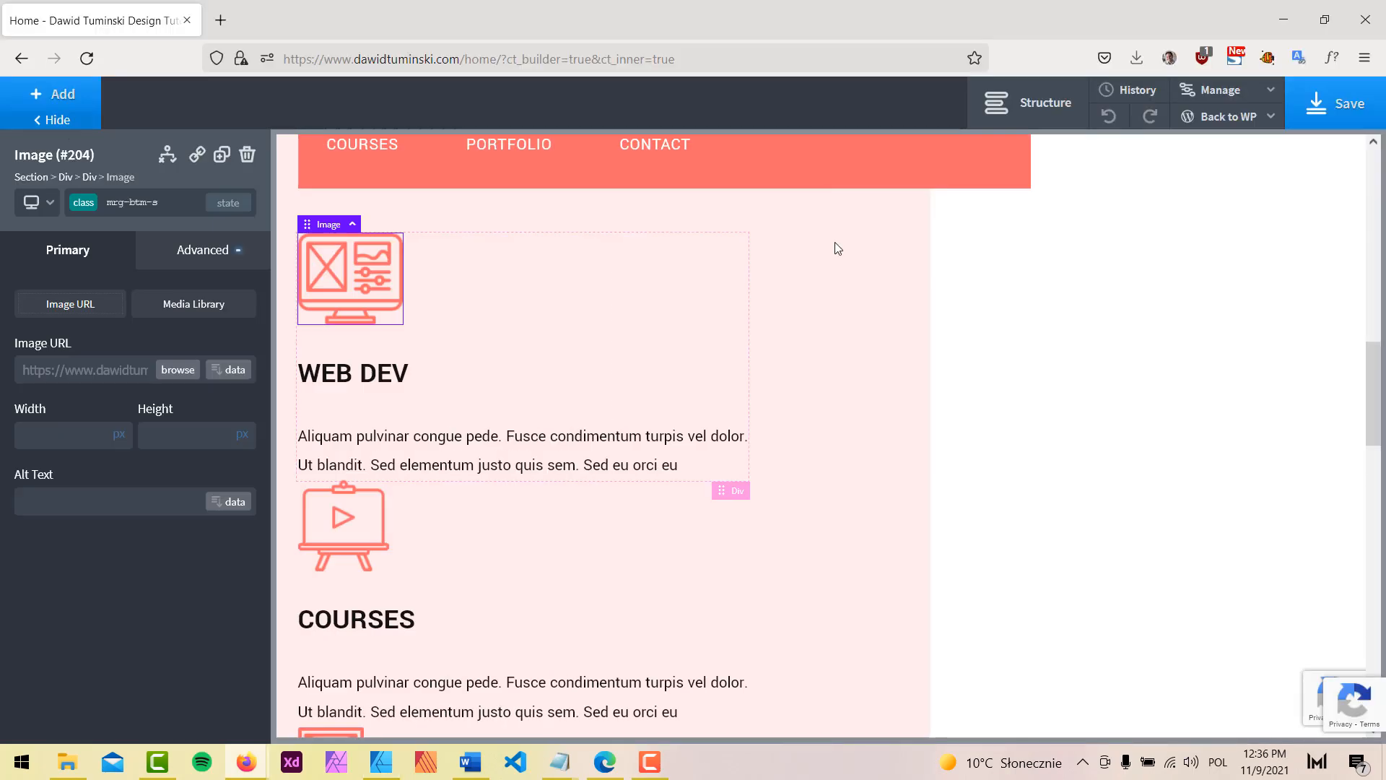
pyautogui.click(1319, 15)
# Step: Collapse the four service blocks in the structure tree and lay out their parent div as a grid with 2 columns
pyautogui.click(1027, 102)
pyautogui.scroll(-2, 1220, 277)
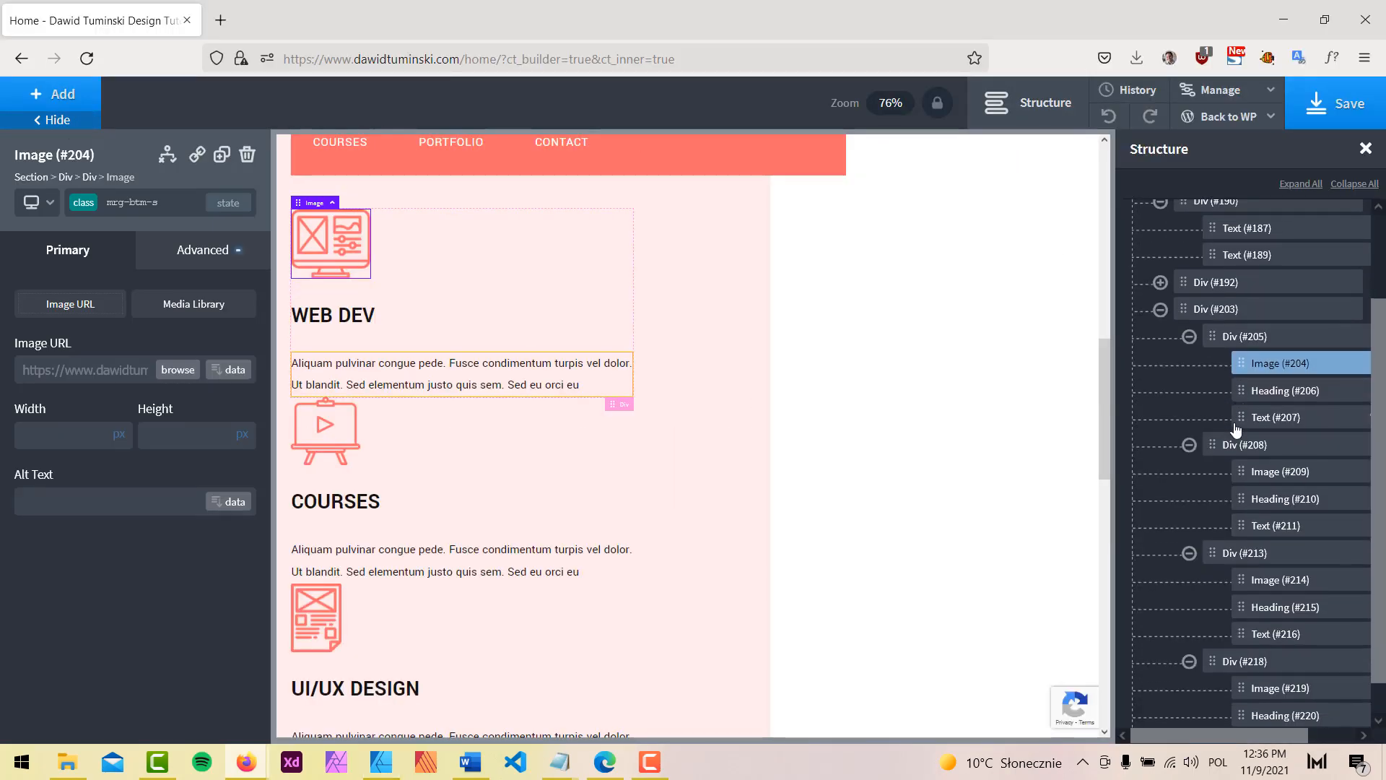
pyautogui.click(1218, 274)
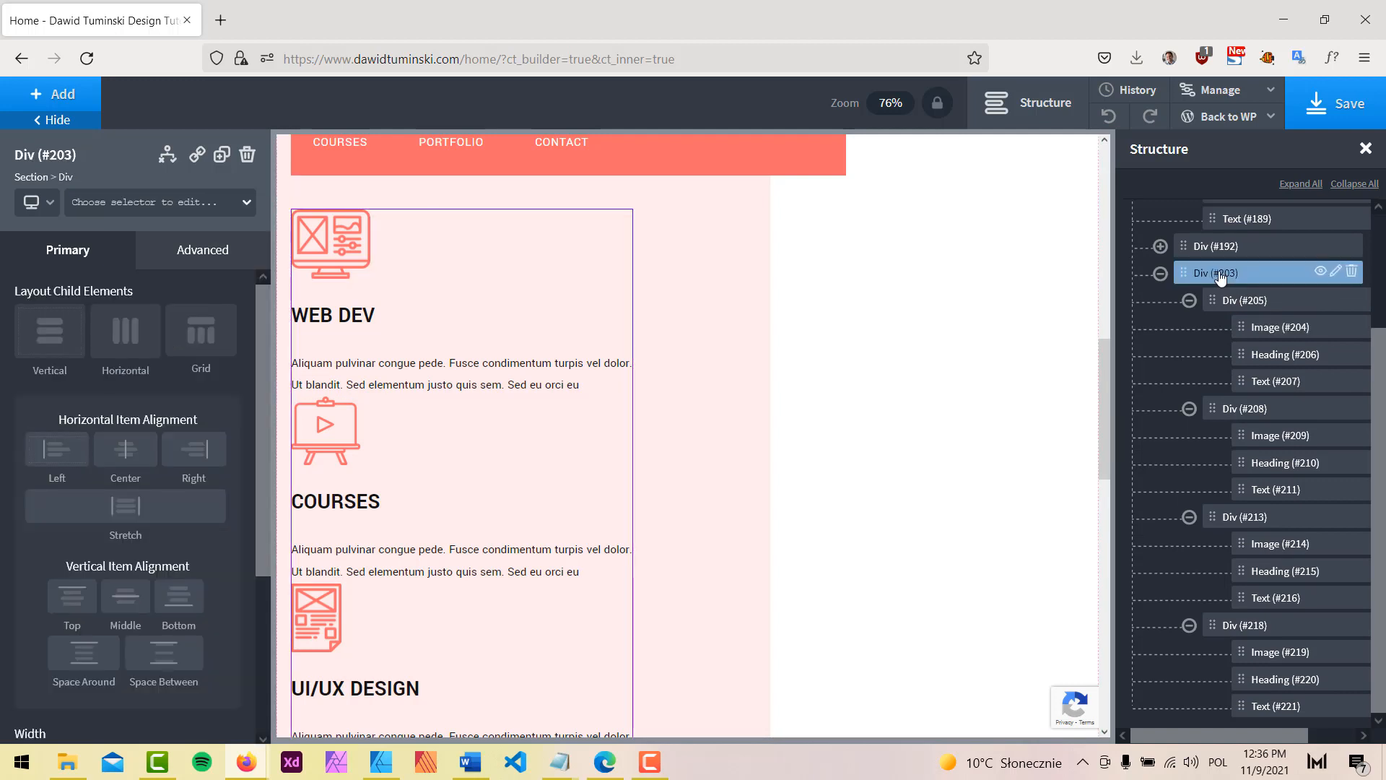
pyautogui.click(1189, 301)
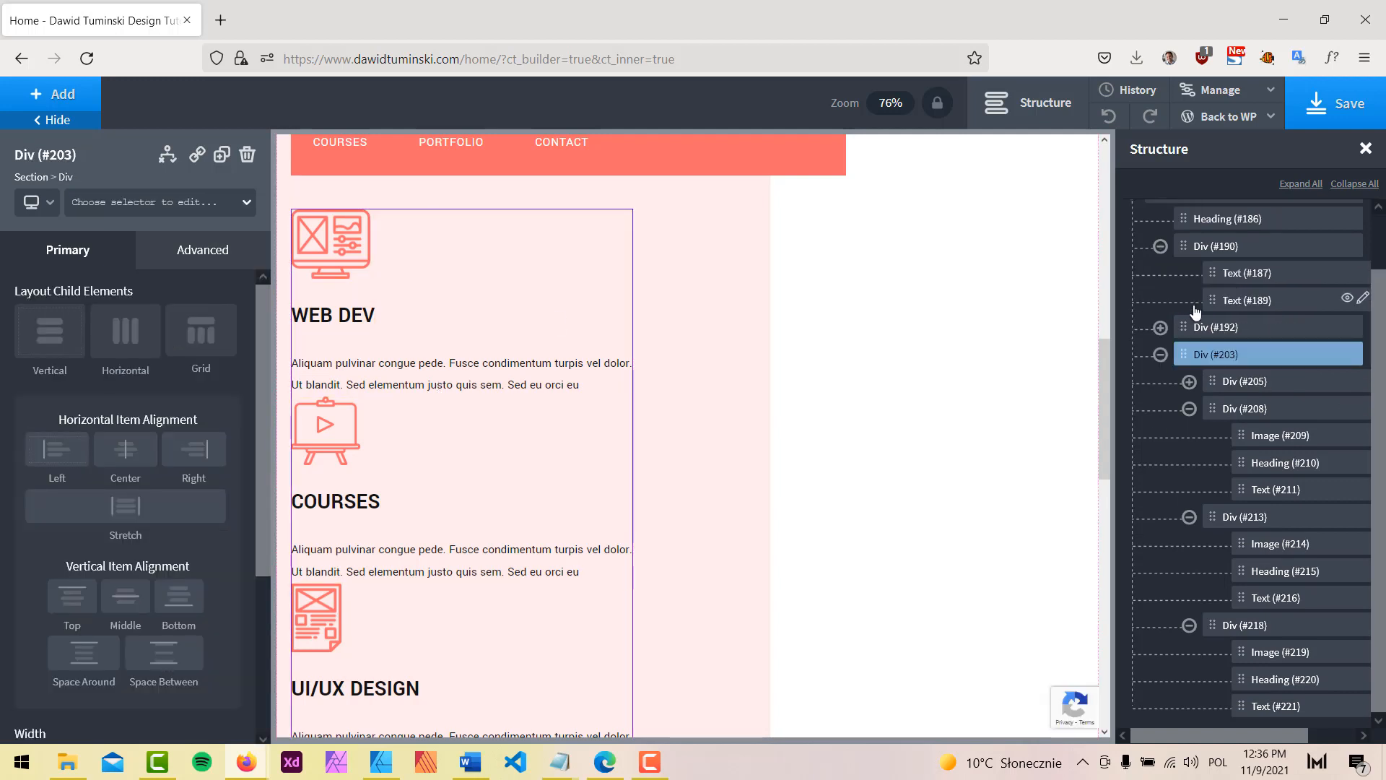
pyautogui.click(1190, 408)
pyautogui.click(1189, 495)
pyautogui.click(1189, 521)
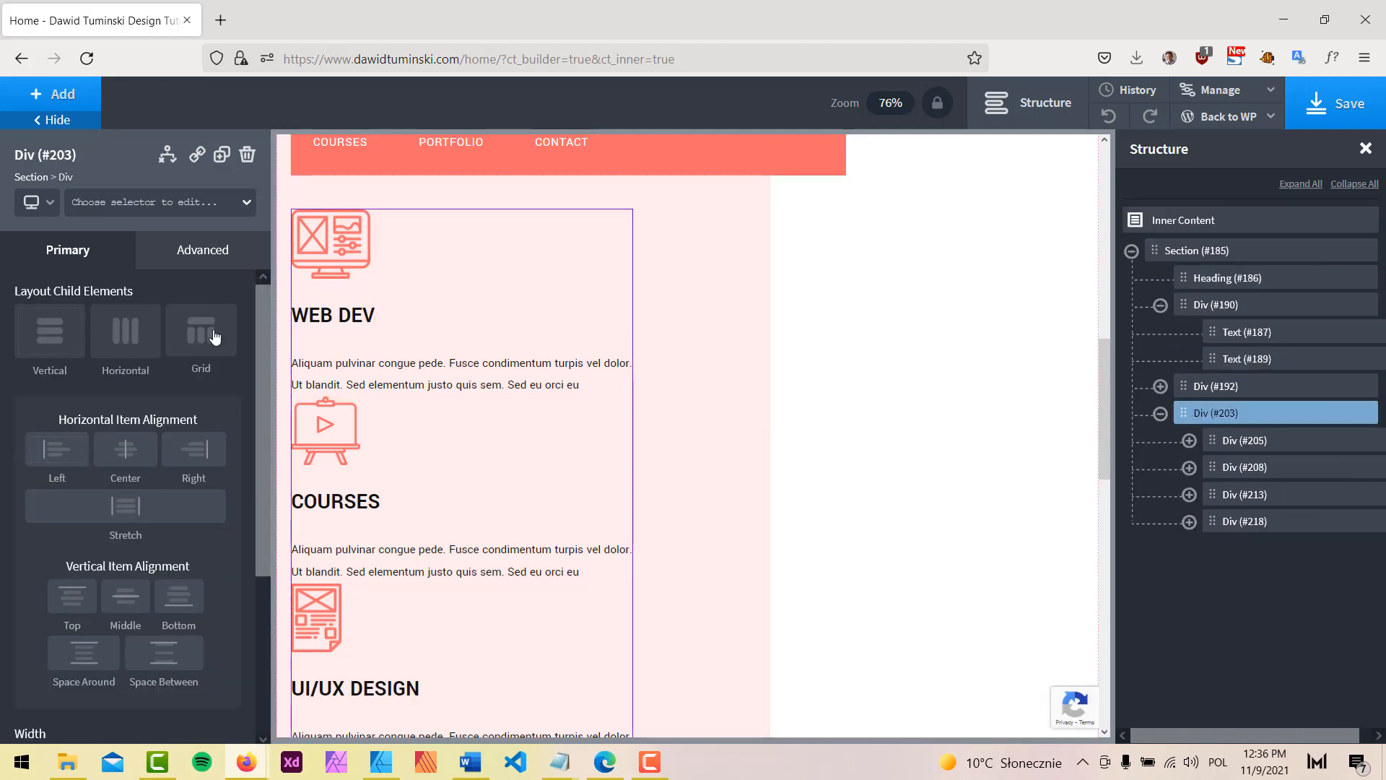
pyautogui.click(204, 332)
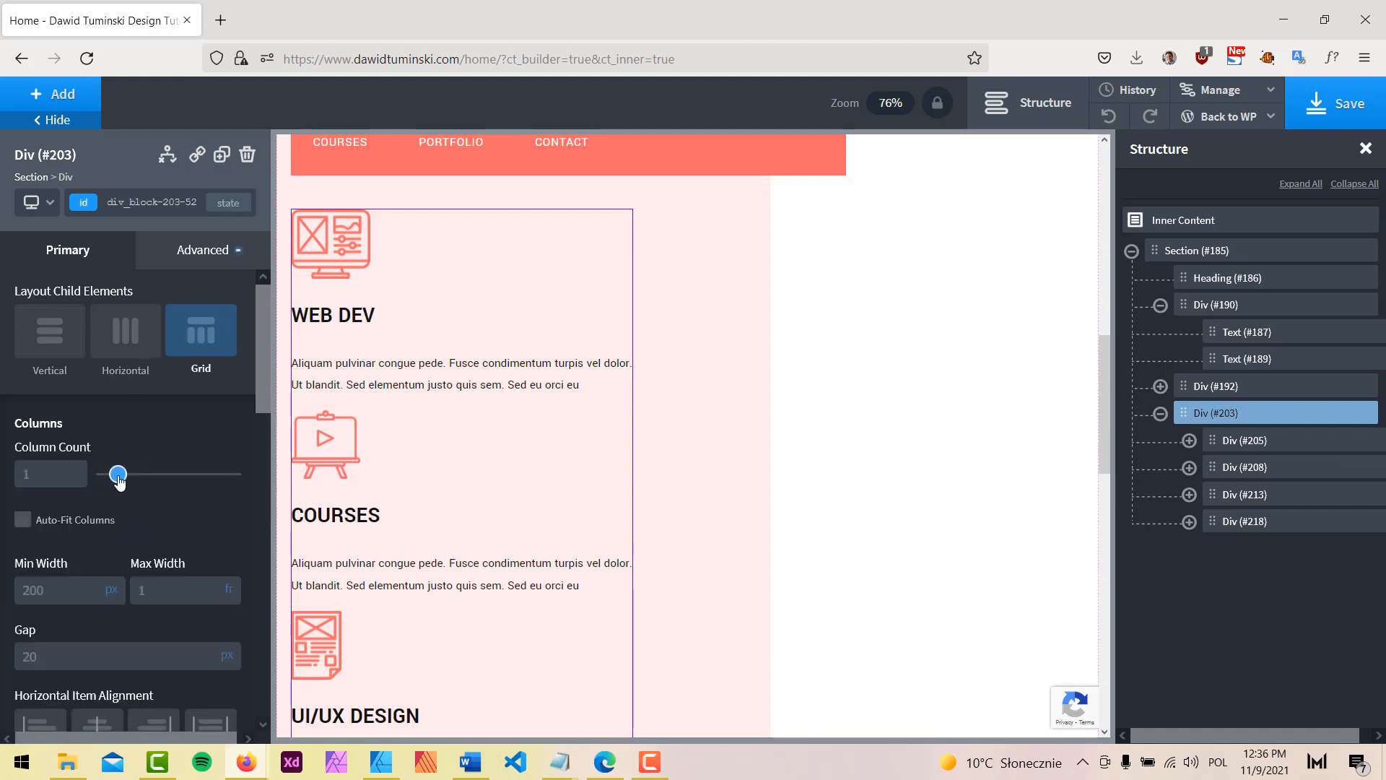
pyautogui.moveTo(117, 474); pyautogui.dragTo(130, 480)
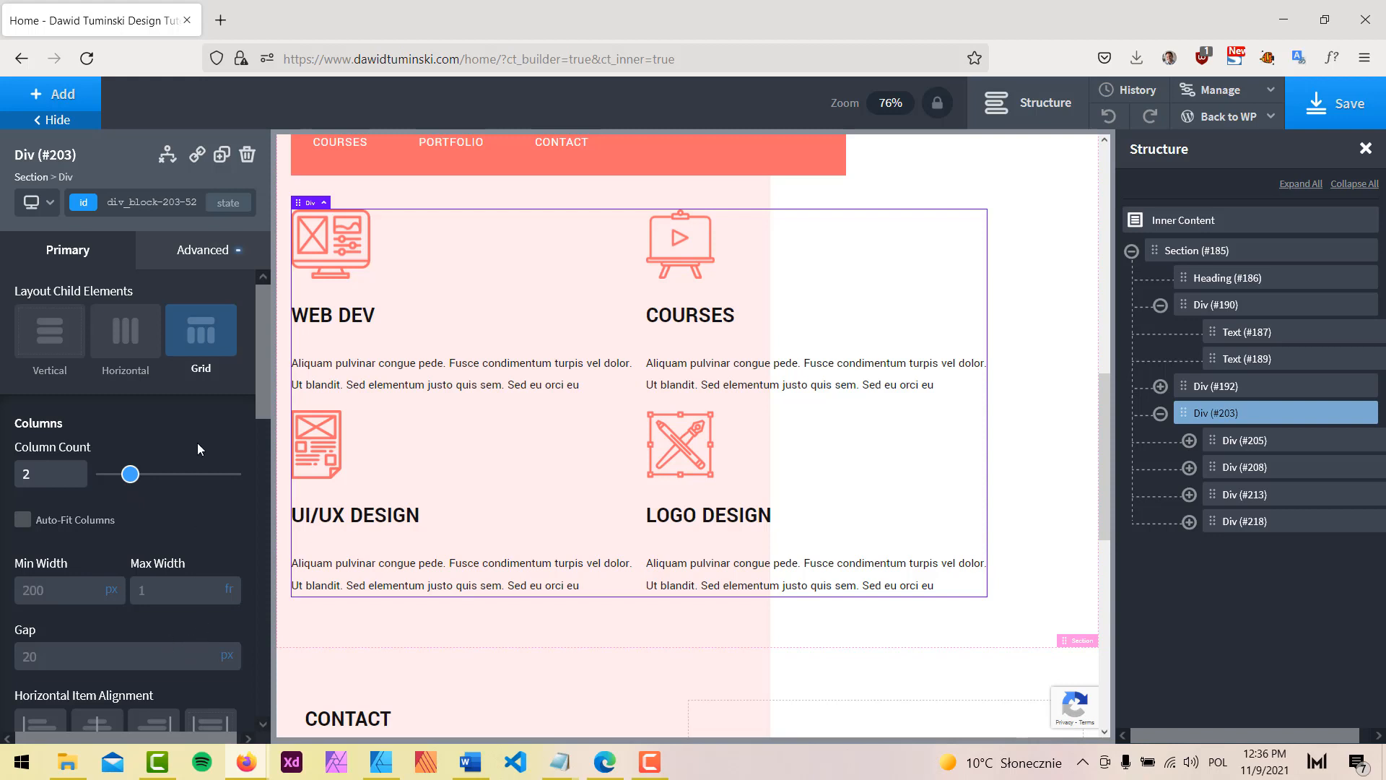
# Step: Set the width of the services grid div to 75%
pyautogui.click(214, 253)
pyautogui.click(101, 350)
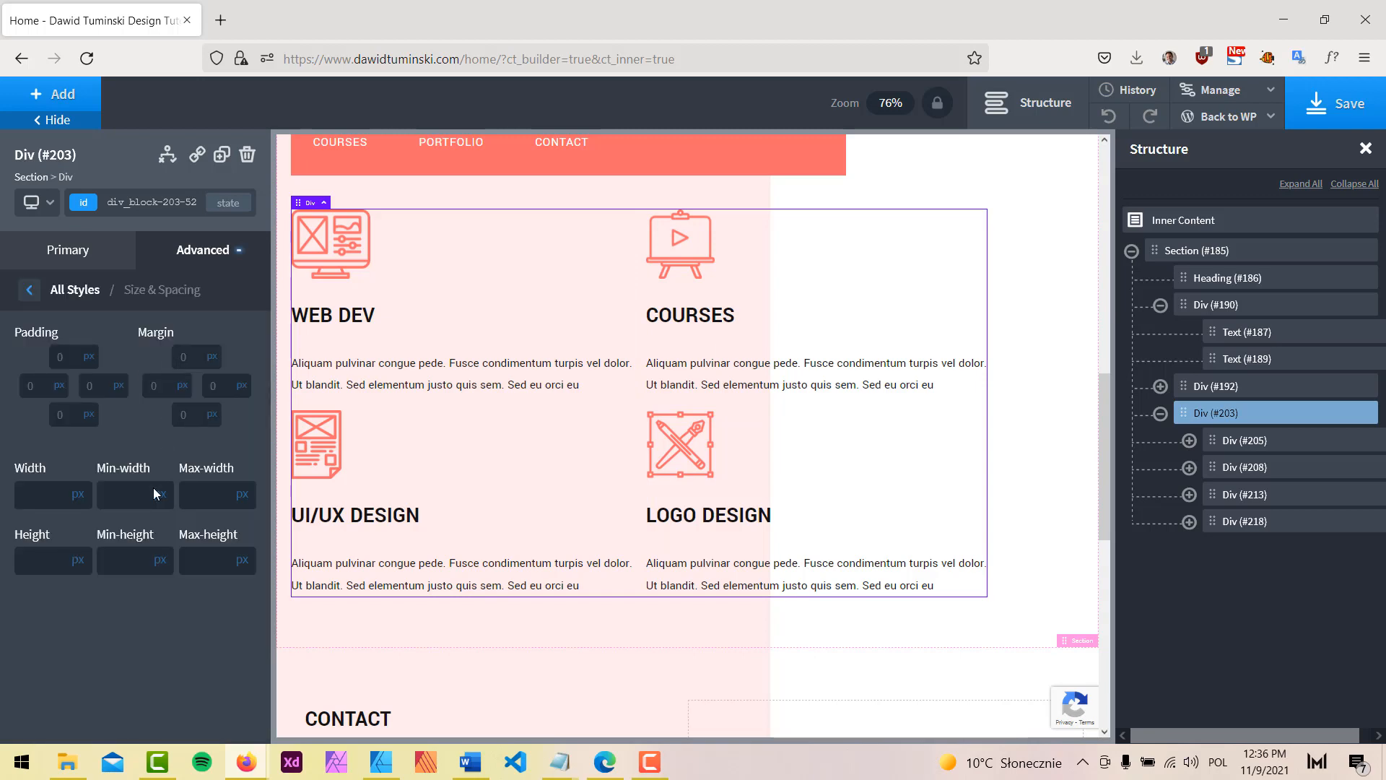
pyautogui.click(45, 495)
pyautogui.write('75')
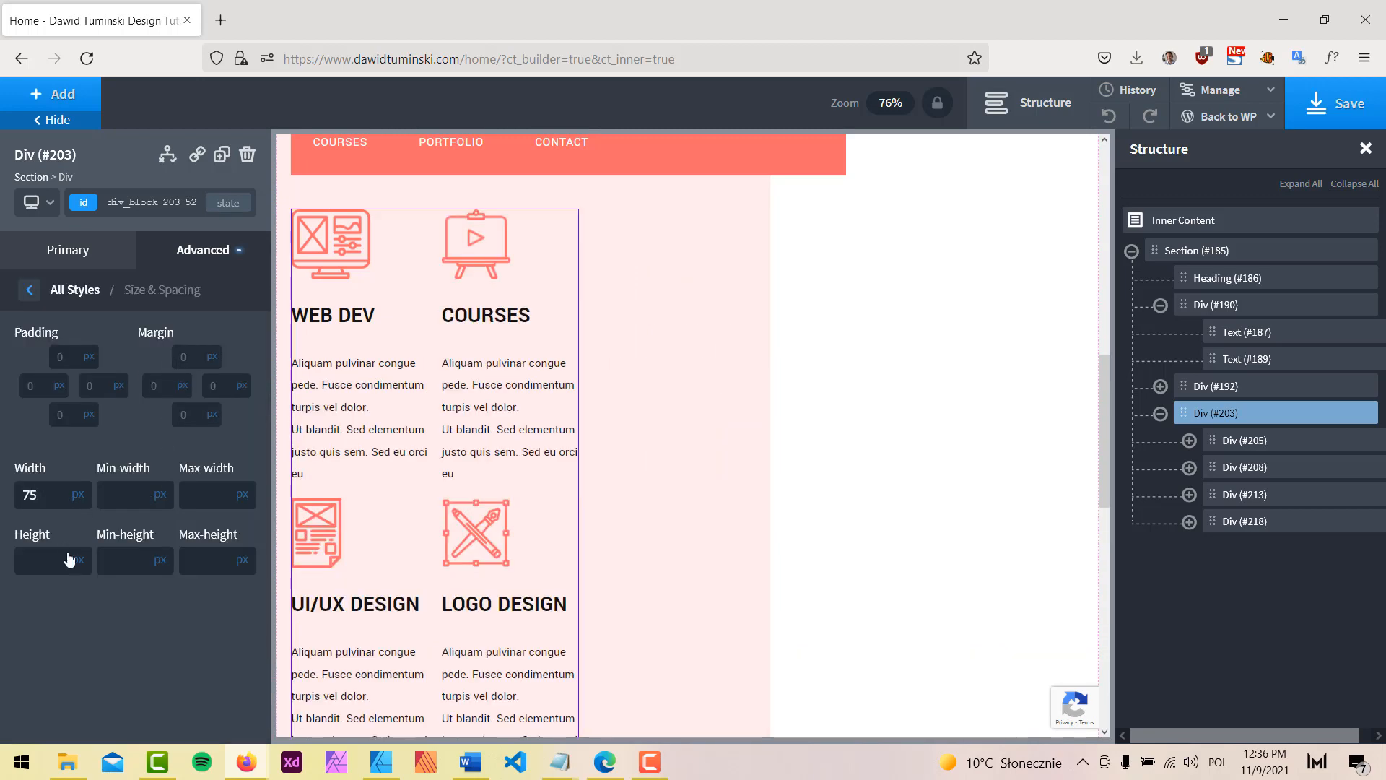
pyautogui.click(79, 497)
pyautogui.click(82, 478)
# Step: Check the grid against the pink background with the side panels hidden, and reduce the div's width to 57%
pyautogui.click(52, 119)
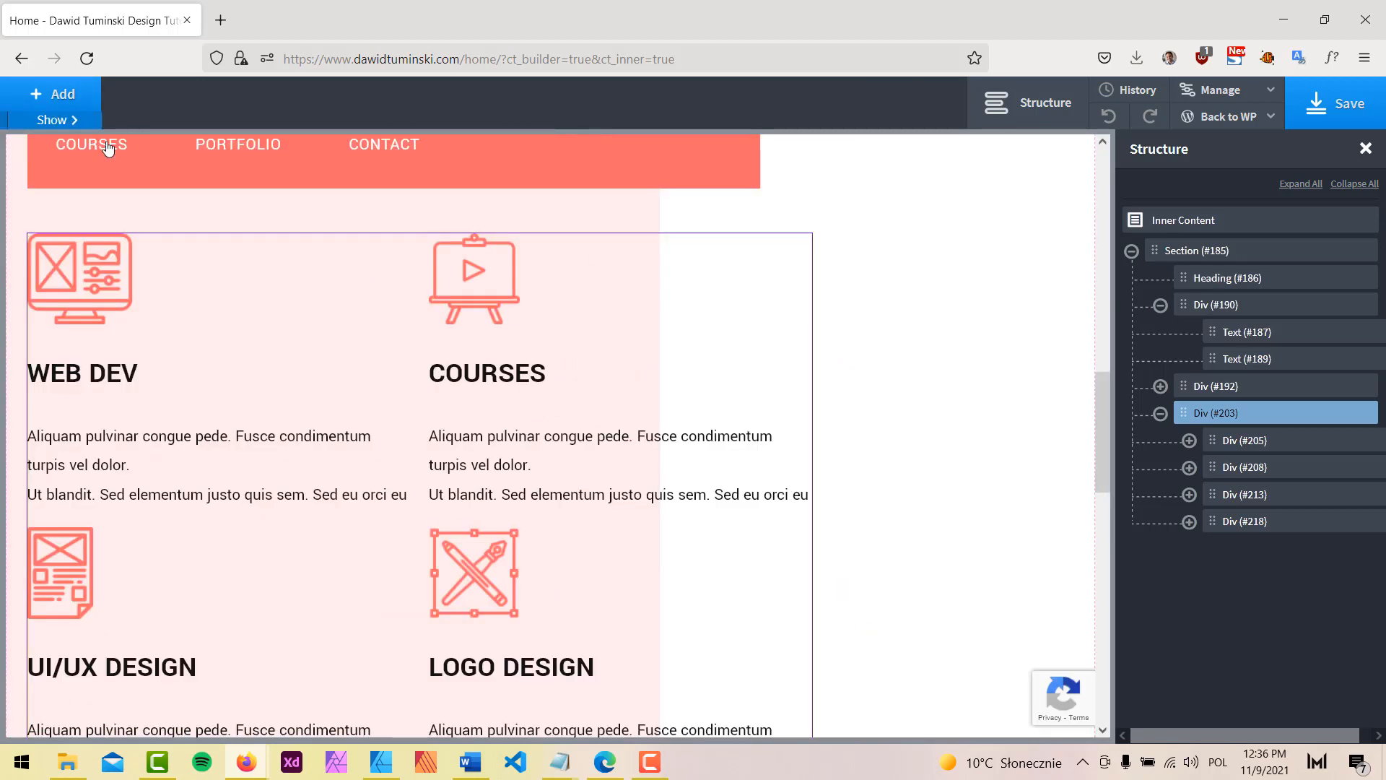
pyautogui.click(1046, 103)
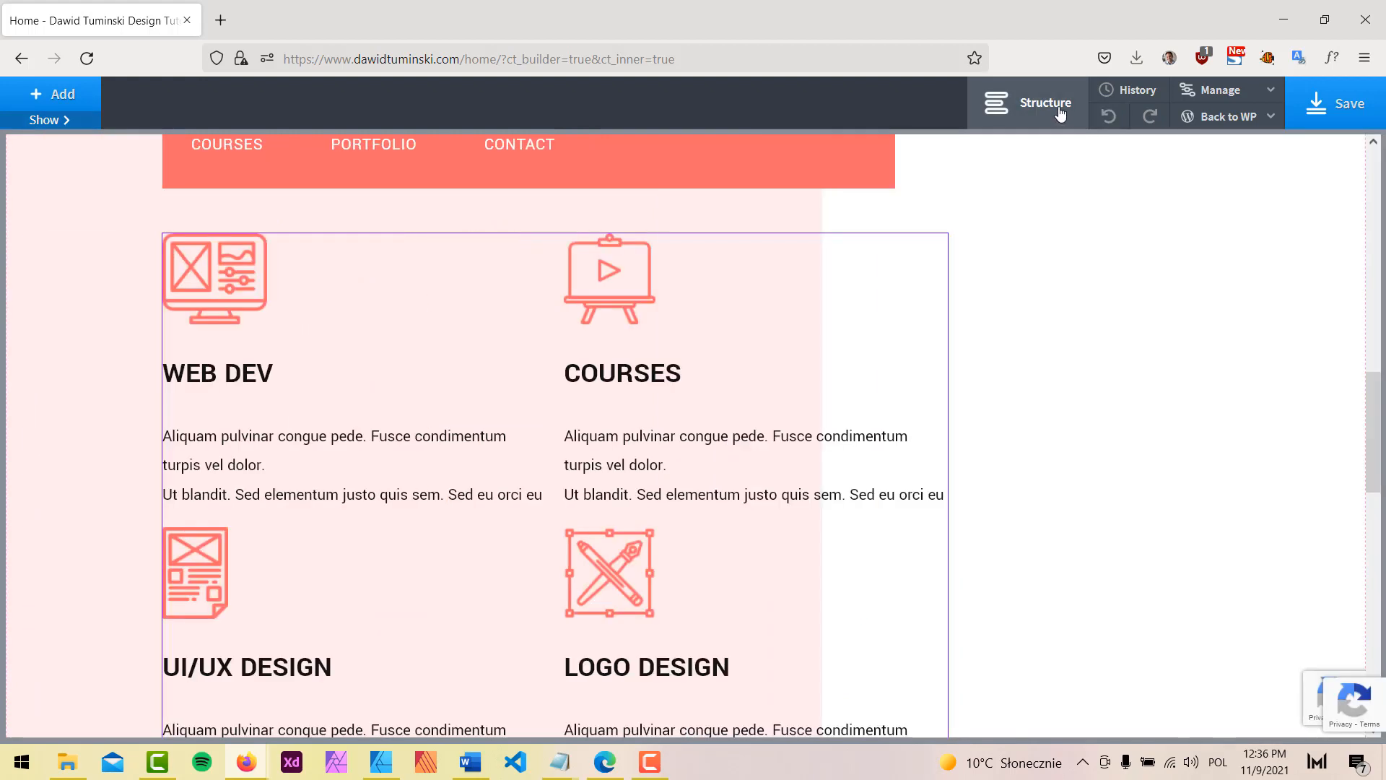
pyautogui.click(50, 119)
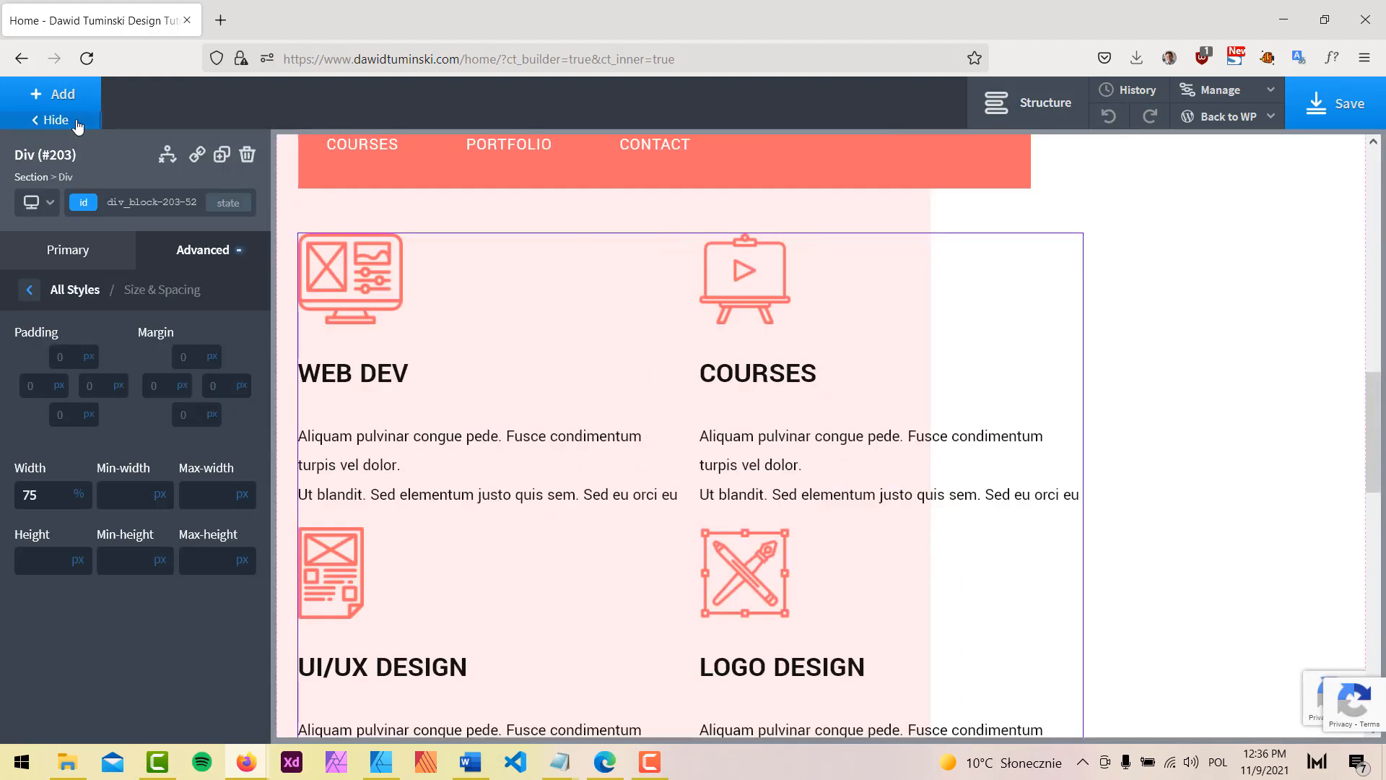
pyautogui.write('74')
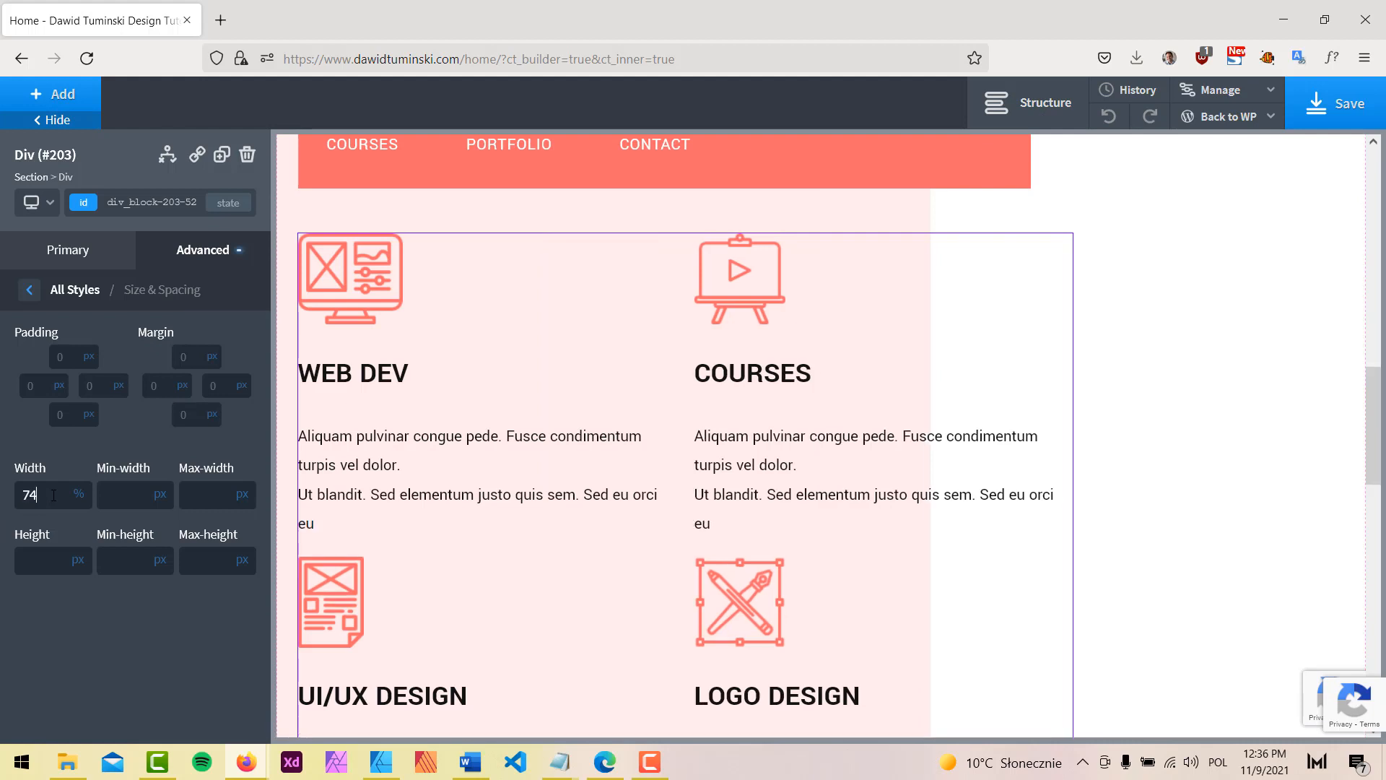
pyautogui.press('Down')
pyautogui.press('Down')
pyautogui.press('Down')
pyautogui.press('Down')
pyautogui.press('Down')
pyautogui.press('Down')
pyautogui.press('Down')
pyautogui.press('Down')
pyautogui.press('Down')
pyautogui.press('Down')
pyautogui.press('Down')
pyautogui.press('Down')
pyautogui.press('Down')
pyautogui.press('Down')
pyautogui.press('Down')
pyautogui.press('Down')
pyautogui.press('Down')
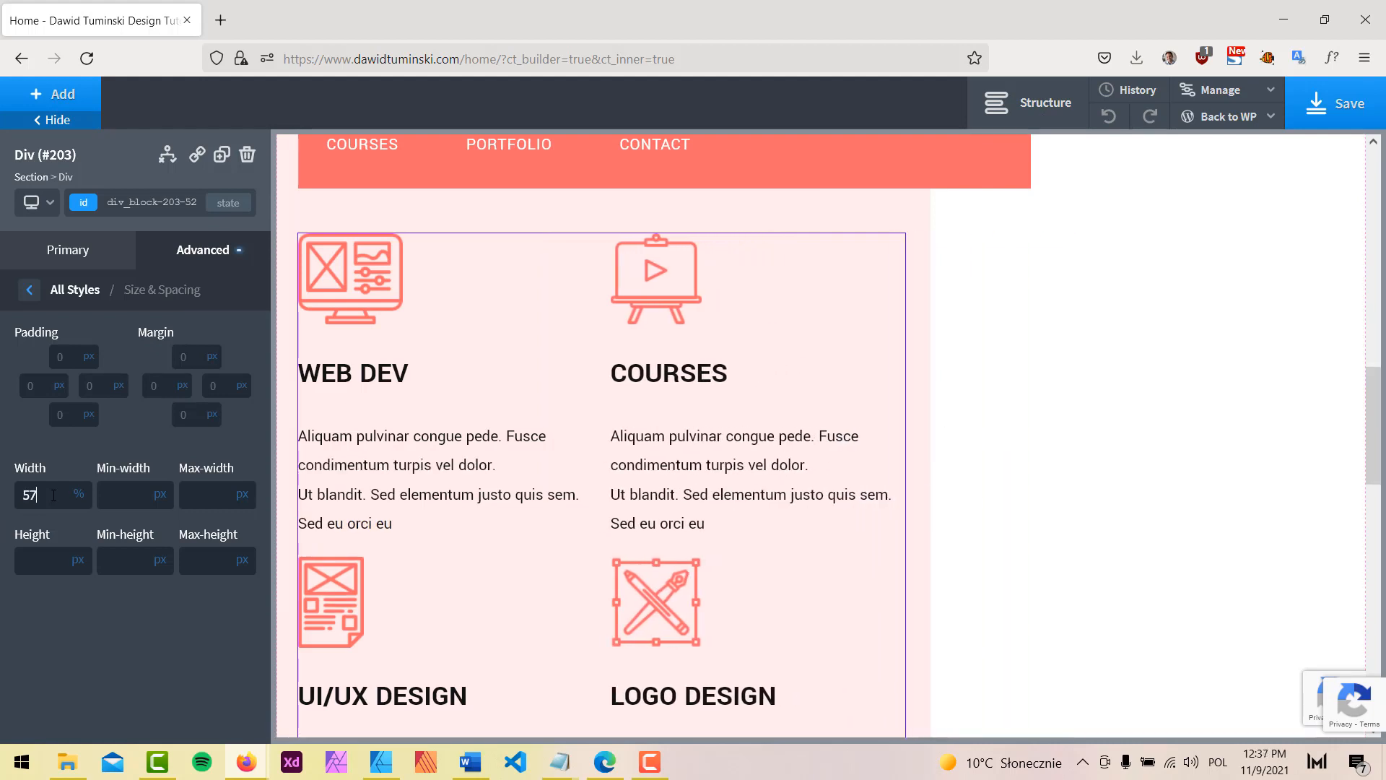
pyautogui.press('Up')
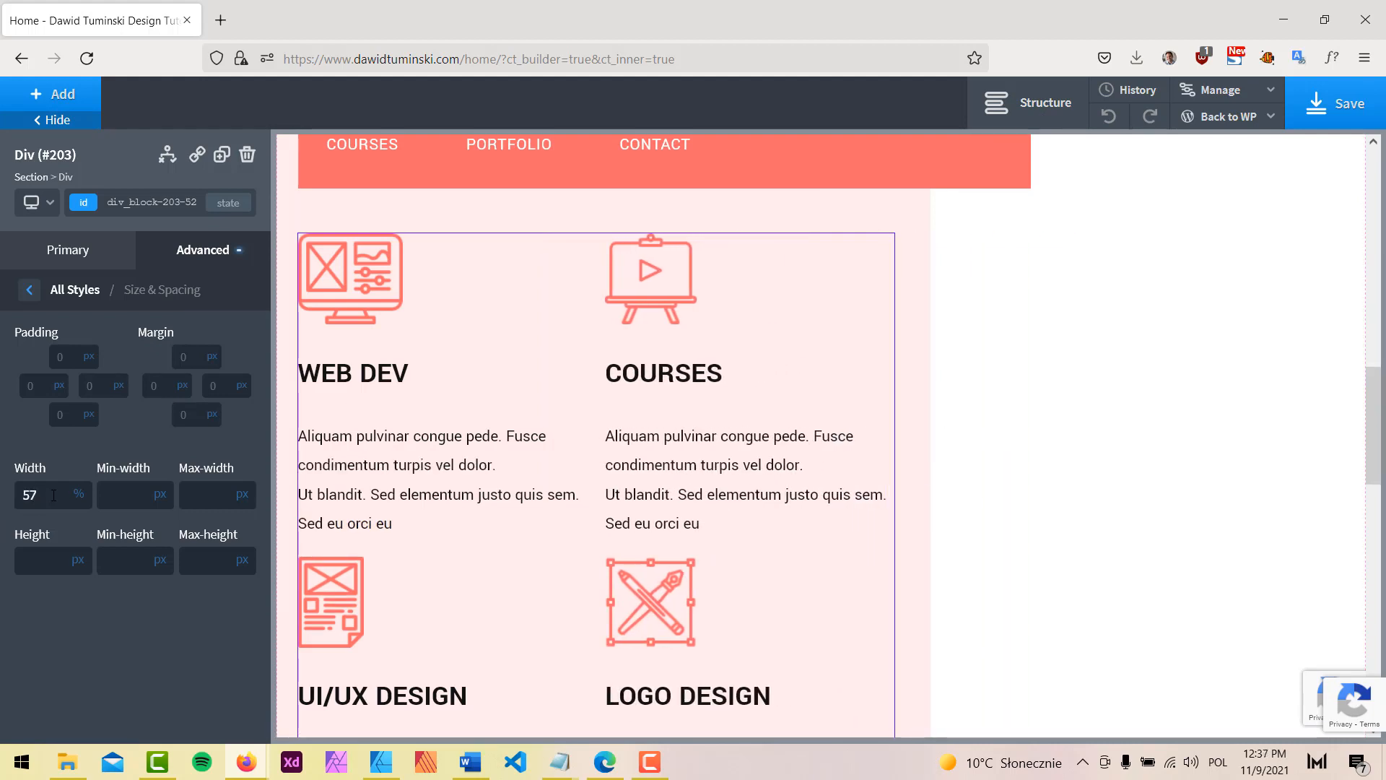
# Step: Set the services grid div's width to 55% and compare the layout with the Affinity Designer mockup
pyautogui.press('Down')
pyautogui.press('Down')
pyautogui.scroll(8, 442, 491)
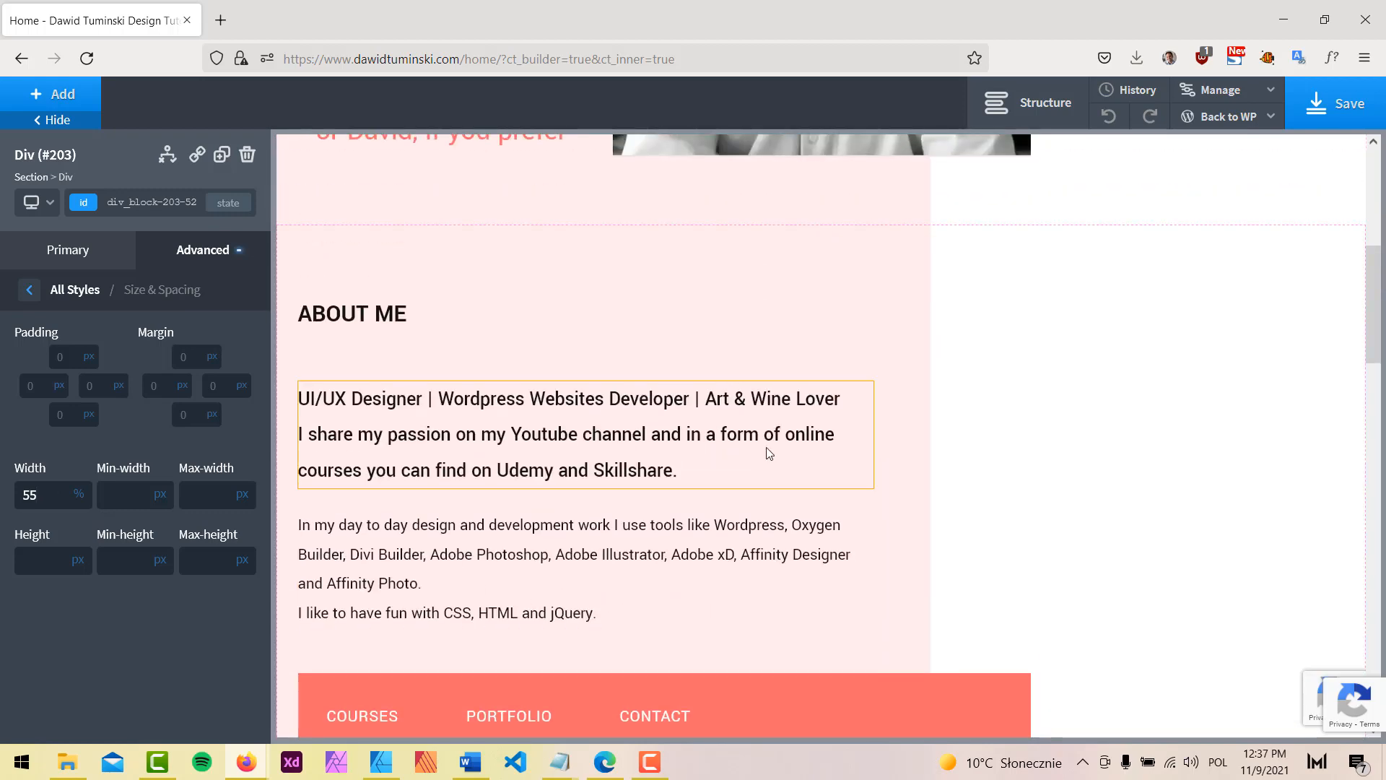
pyautogui.scroll(-10, 769, 453)
pyautogui.scroll(3, 968, 393)
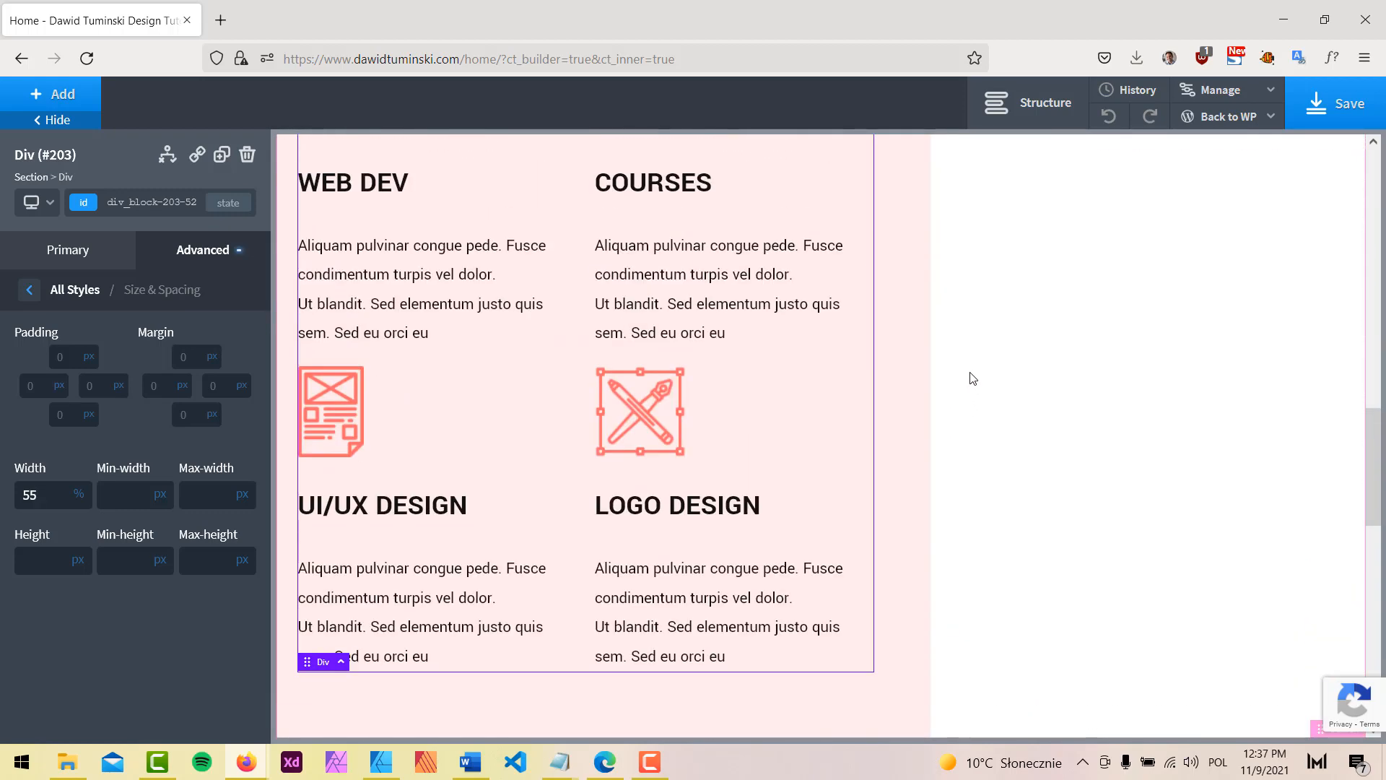
pyautogui.click(382, 763)
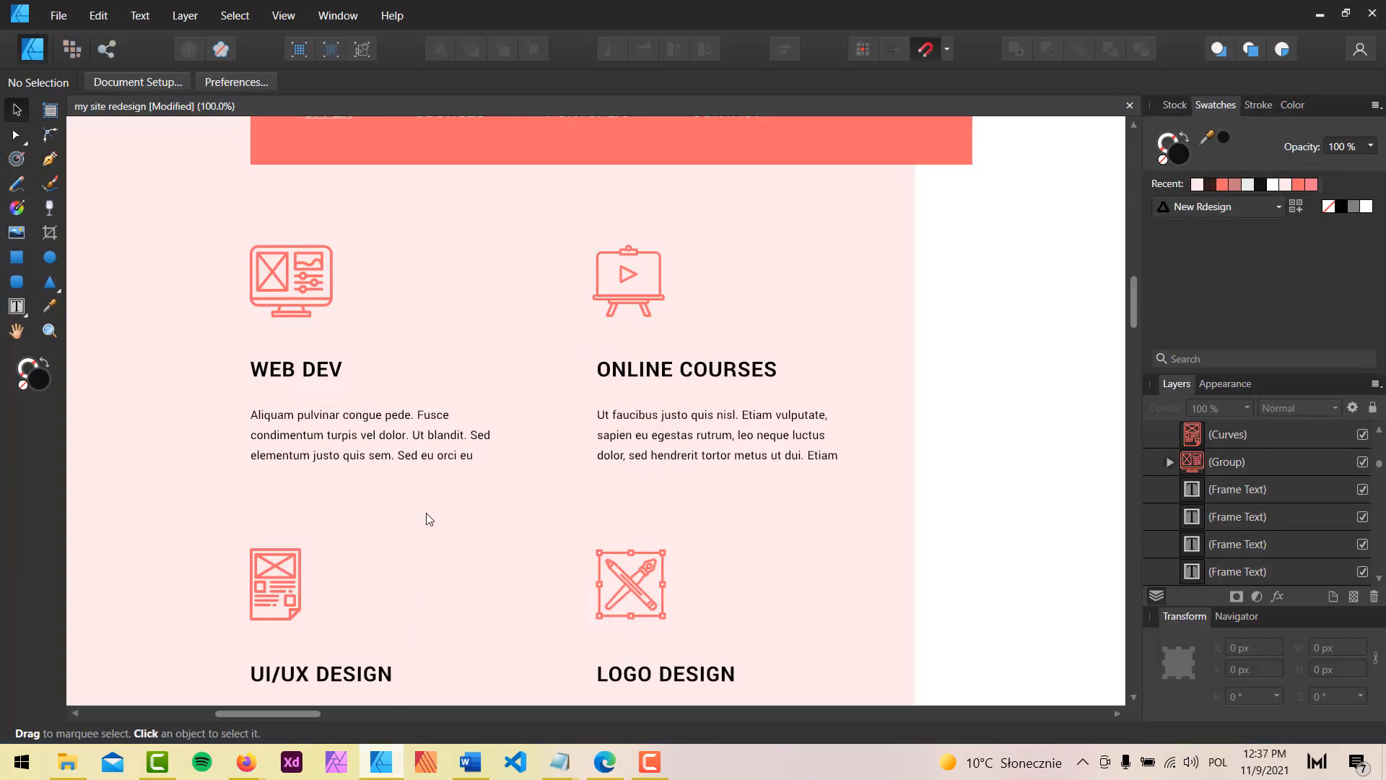
pyautogui.click(392, 429)
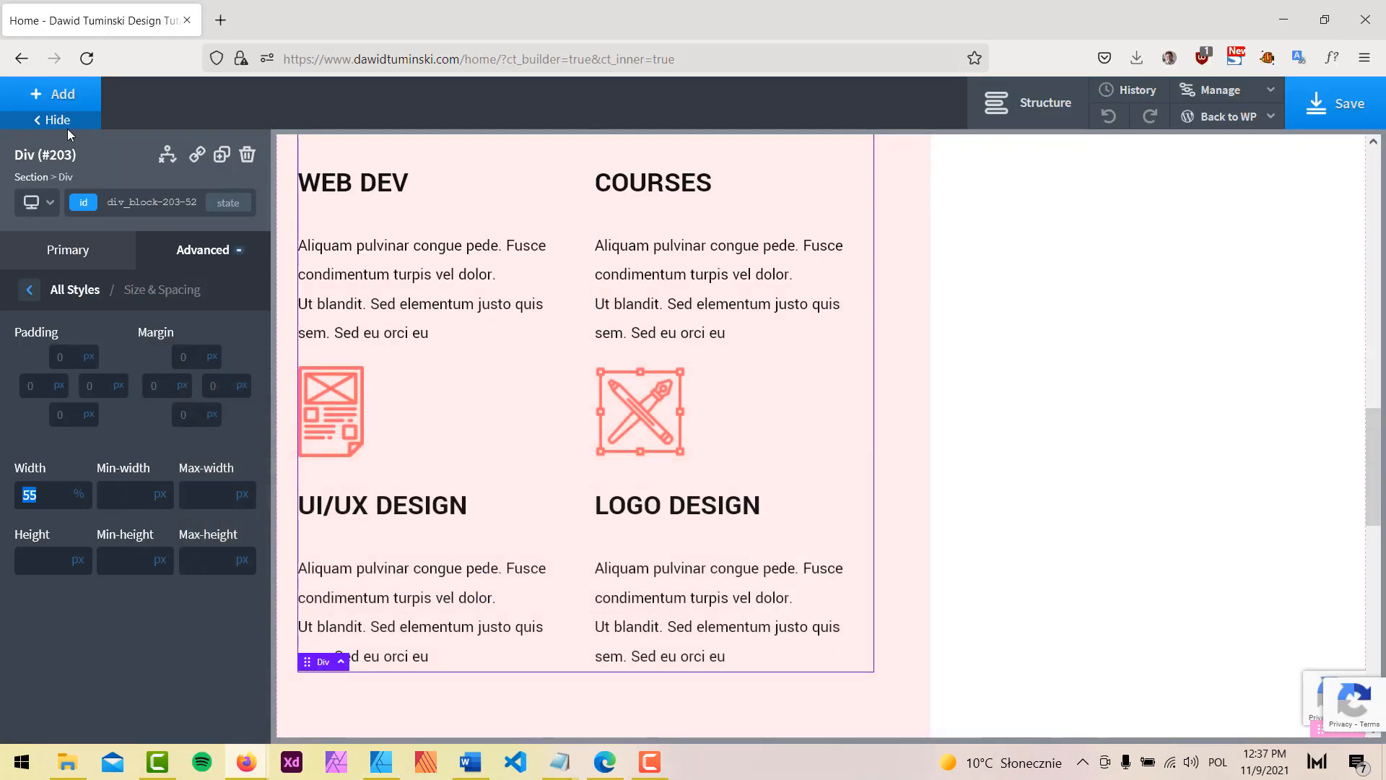
pyautogui.click(68, 127)
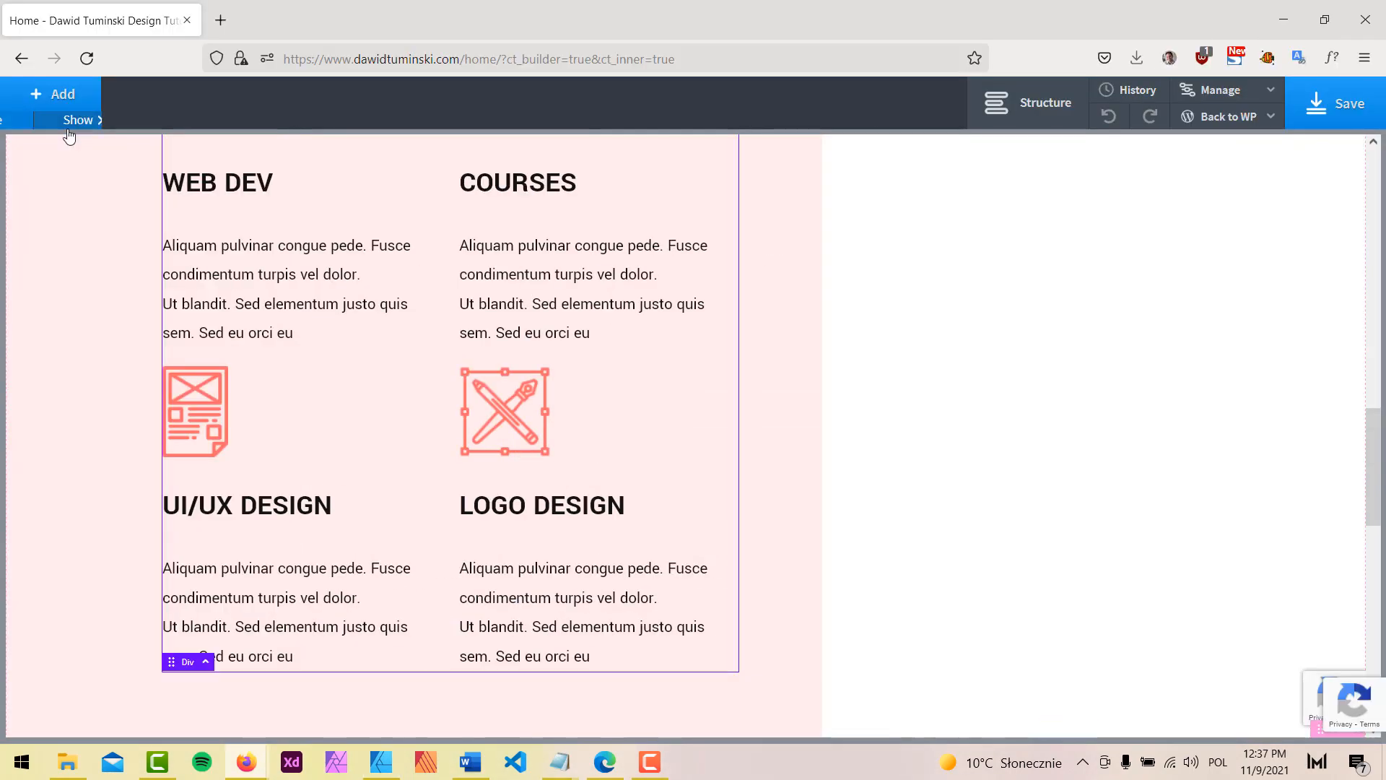
pyautogui.scroll(3, 973, 363)
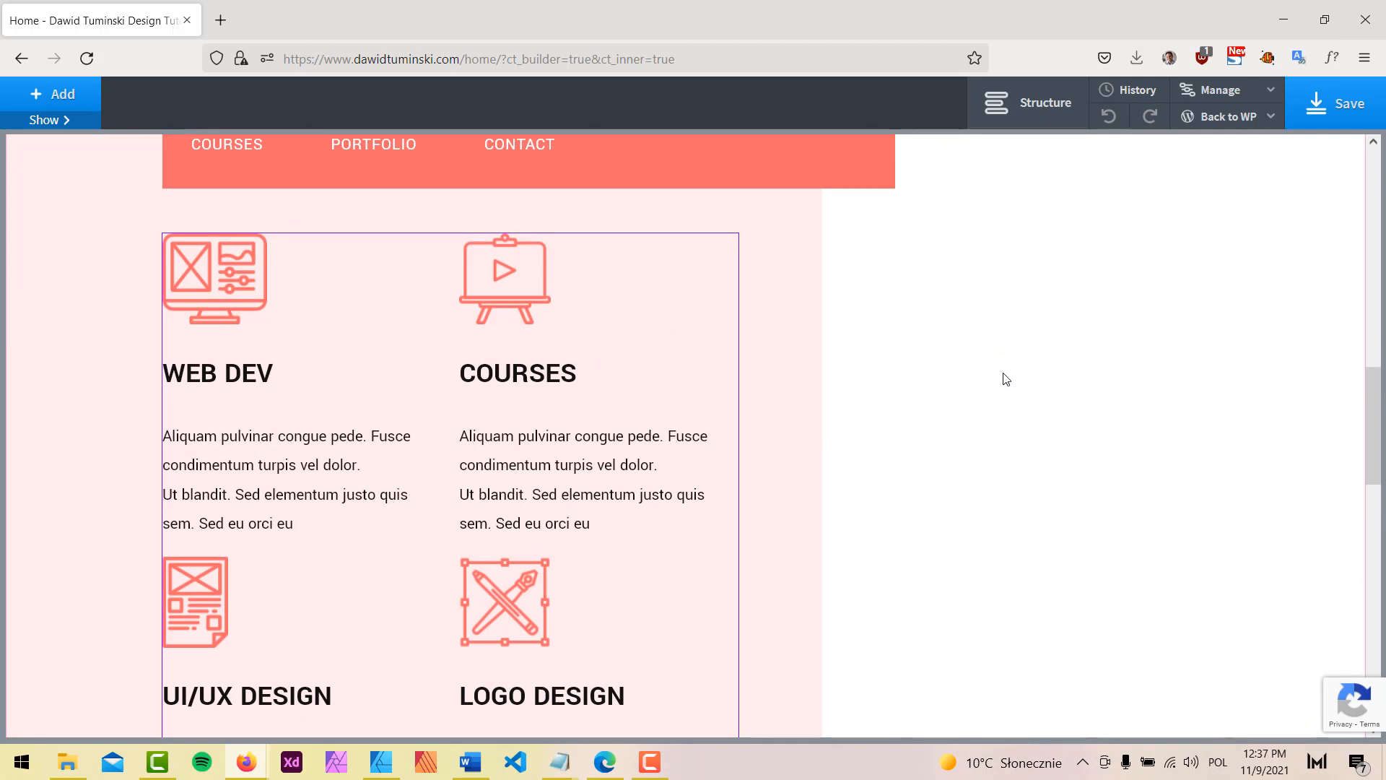
# Step: Add a new service-icon class to the Web Dev icon and set the class's image height to 75 px
pyautogui.click(224, 278)
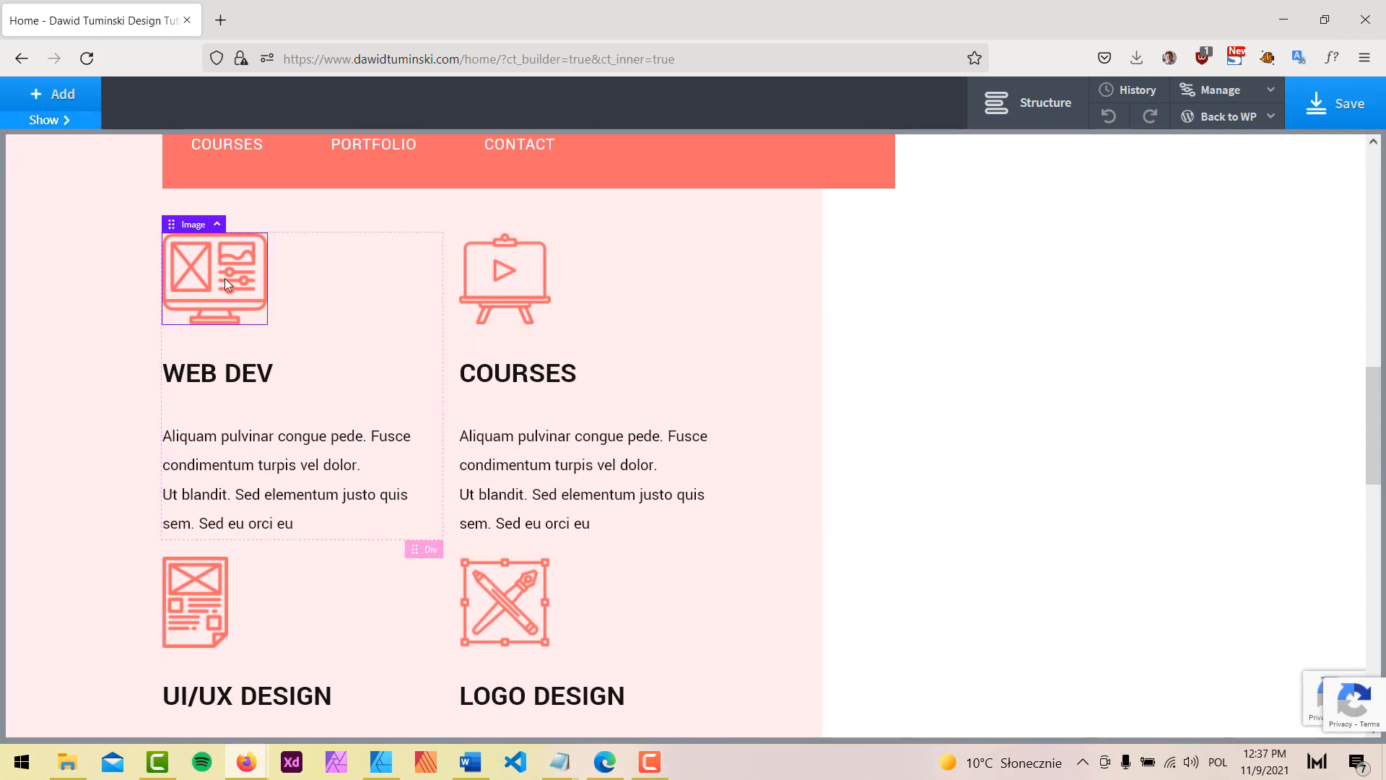
pyautogui.click(50, 120)
pyautogui.click(183, 196)
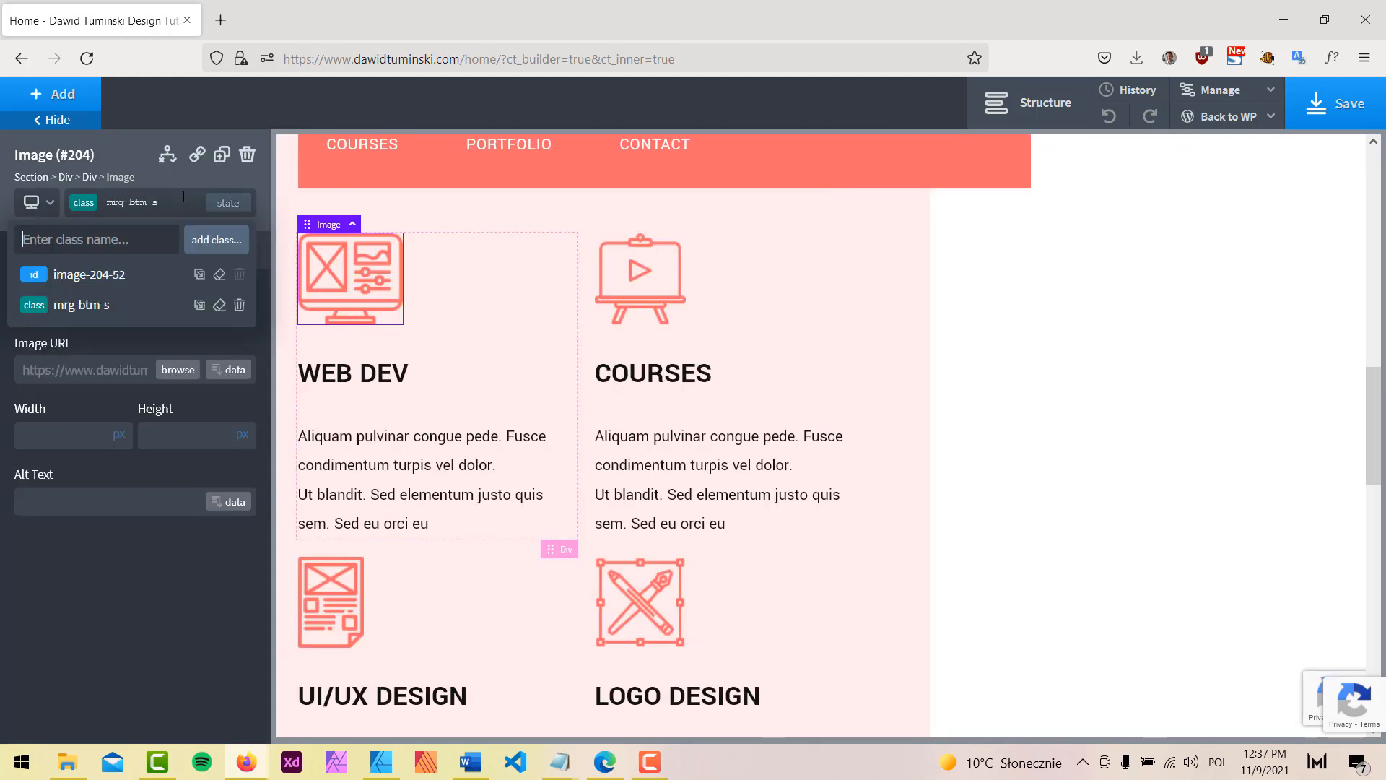
pyautogui.write('service-icon')
pyautogui.press('Return')
pyautogui.click(183, 197)
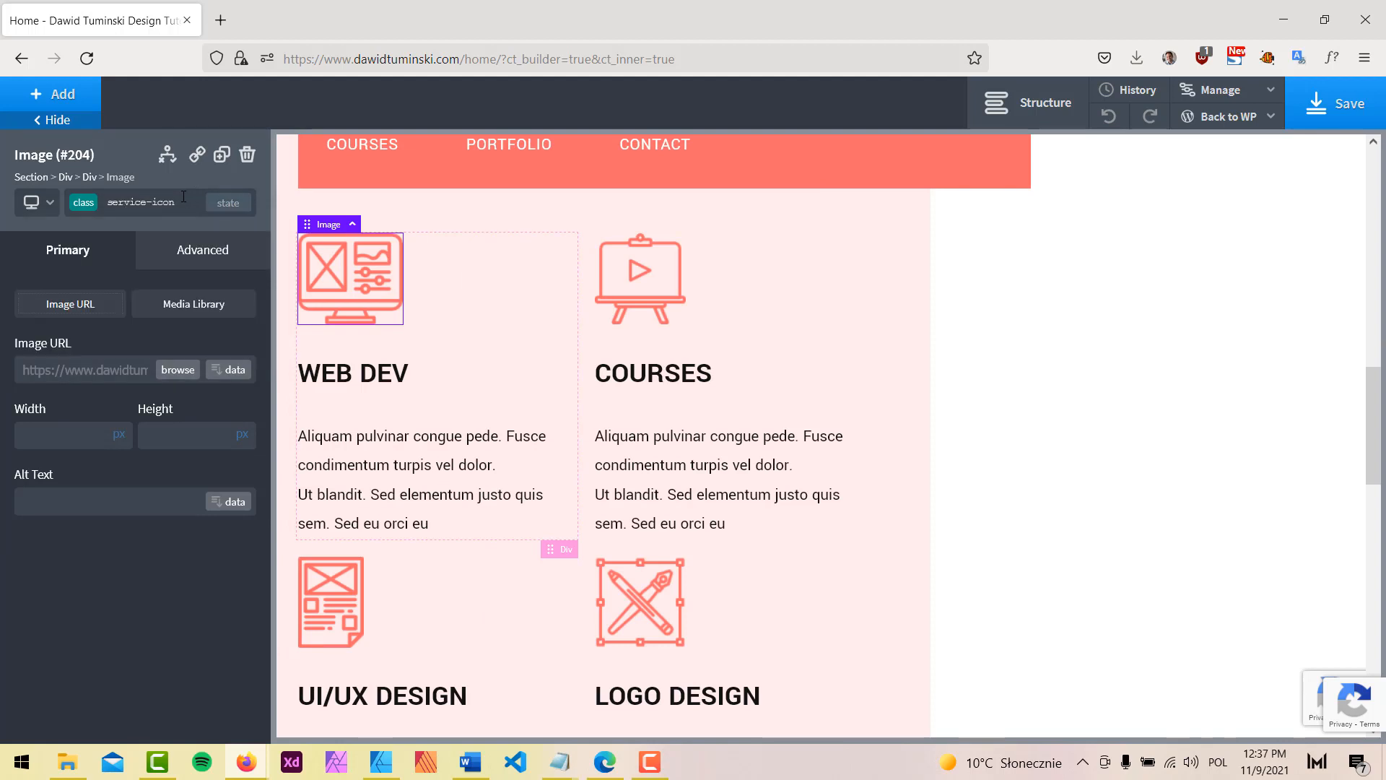
pyautogui.click(171, 437)
pyautogui.write('75')
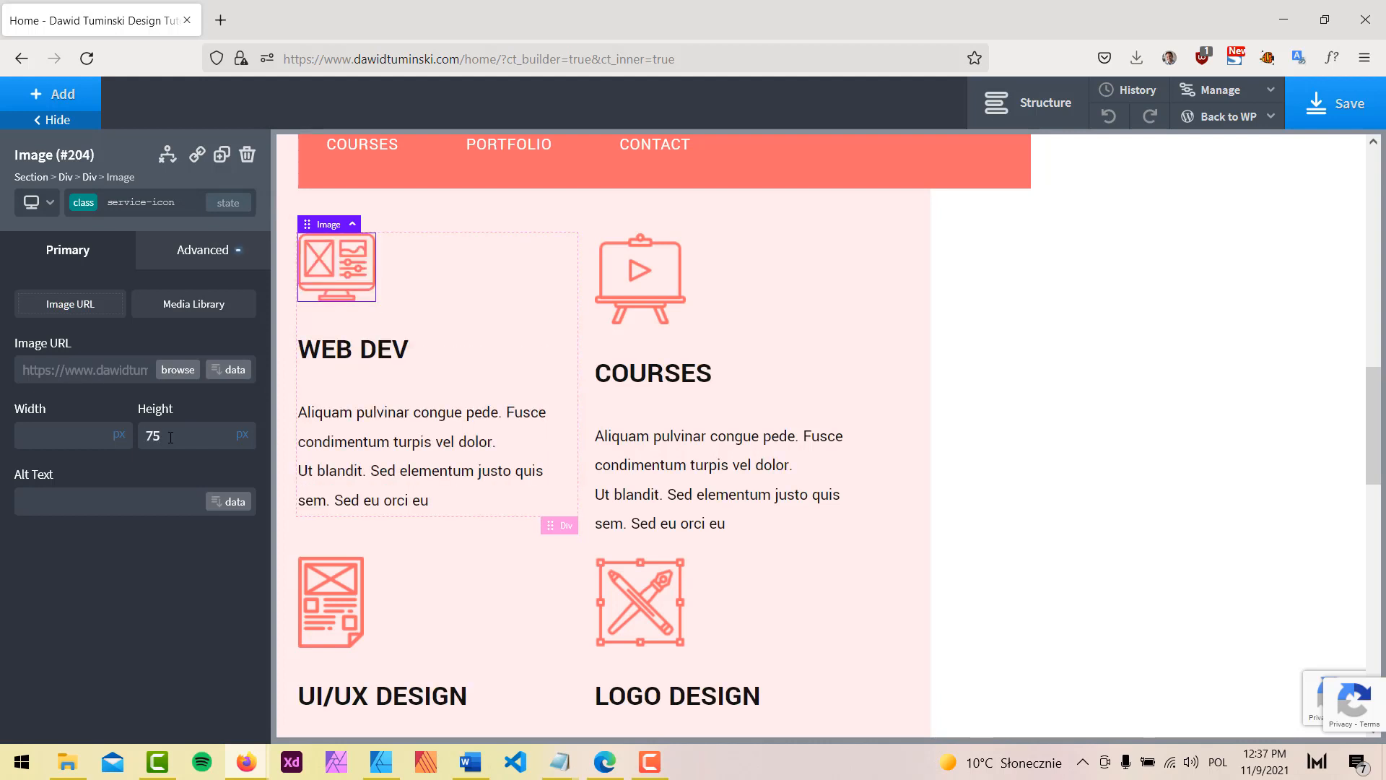
# Step: Apply the service-icon class to the Courses, UI/UX Design and Logo Design icons
pyautogui.click(643, 279)
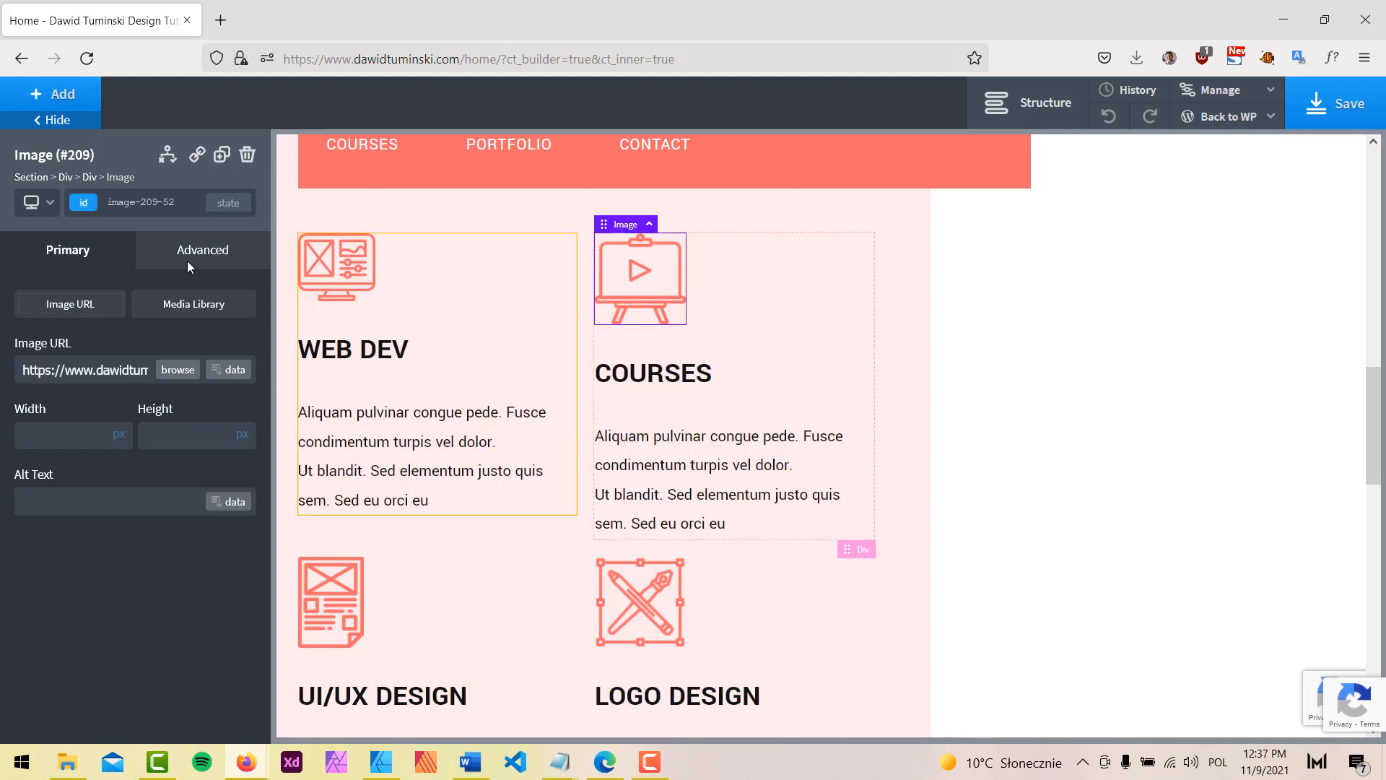
pyautogui.click(172, 204)
pyautogui.write('ic')
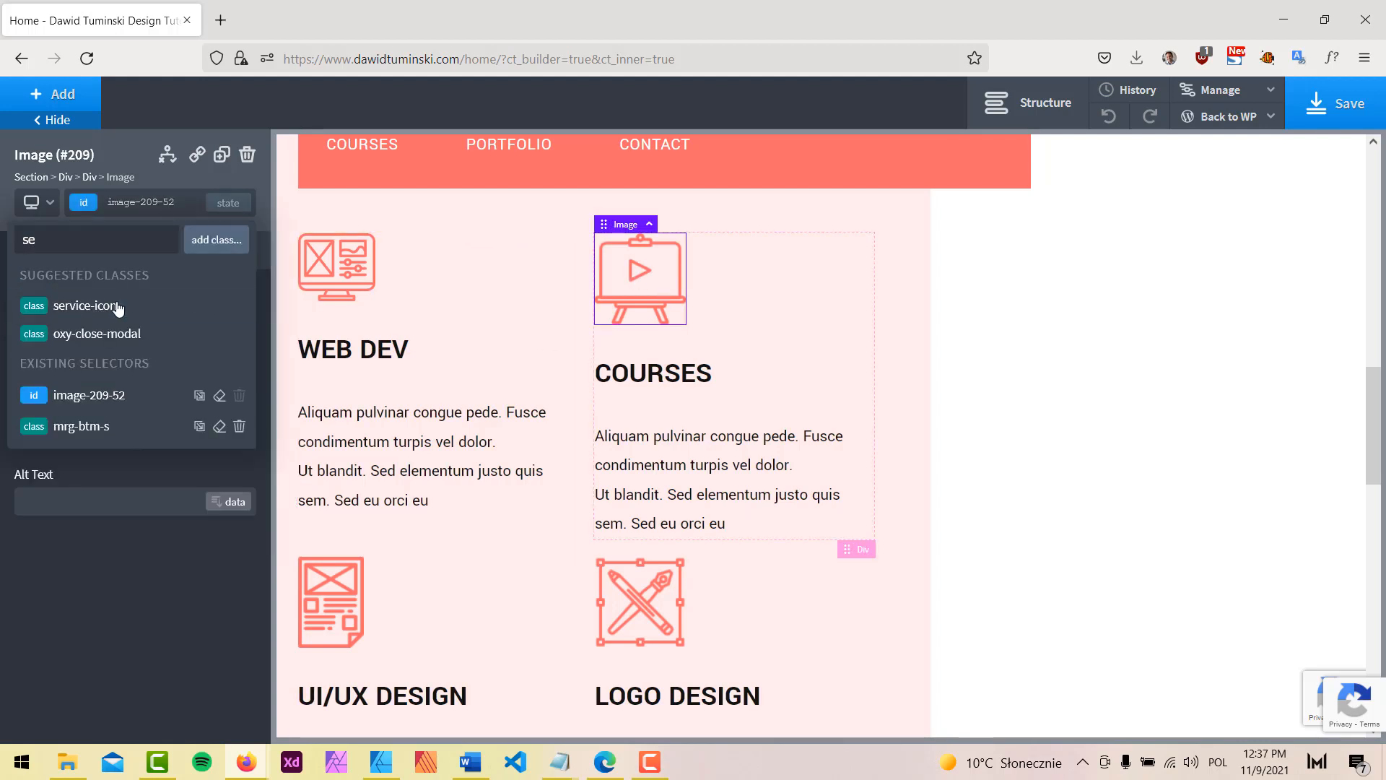
pyautogui.click(108, 304)
pyautogui.click(336, 553)
pyautogui.click(173, 204)
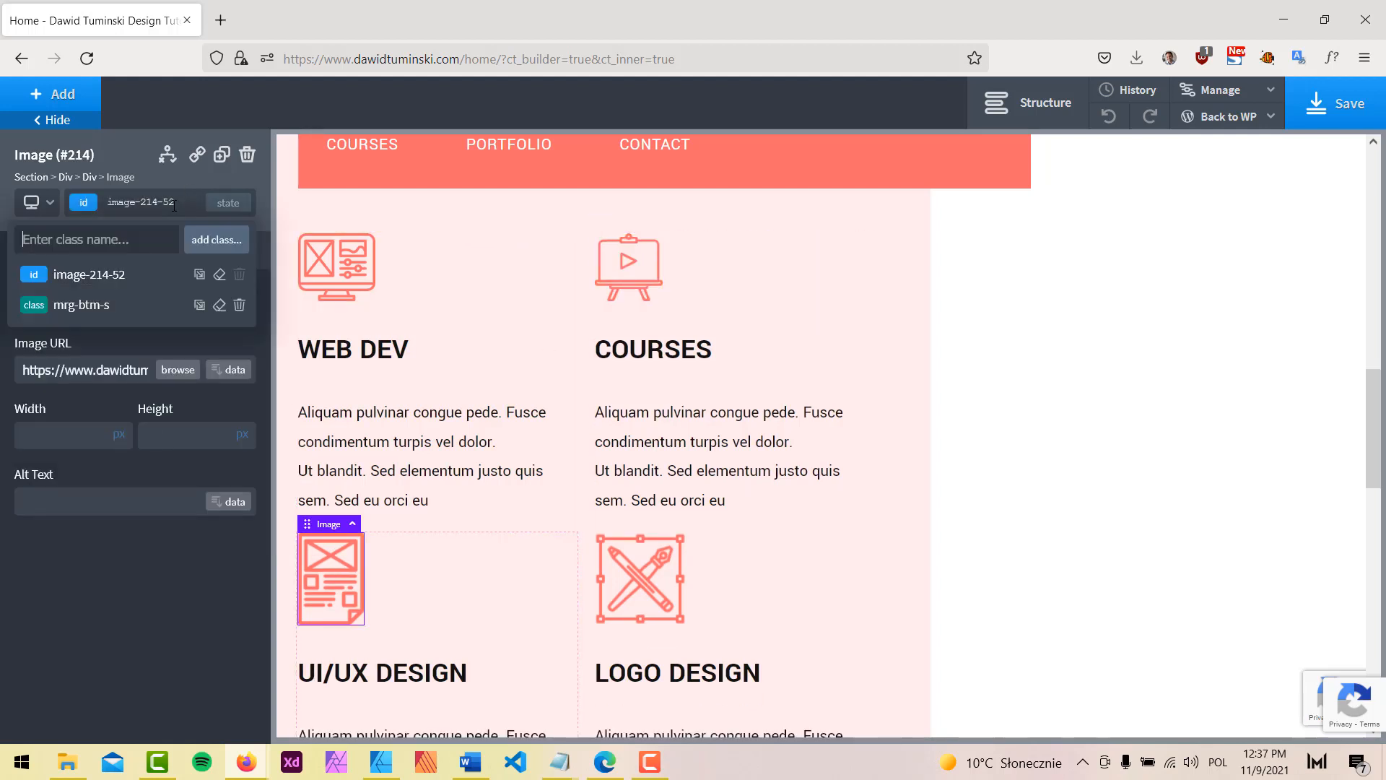
pyautogui.write('ser')
pyautogui.click(85, 306)
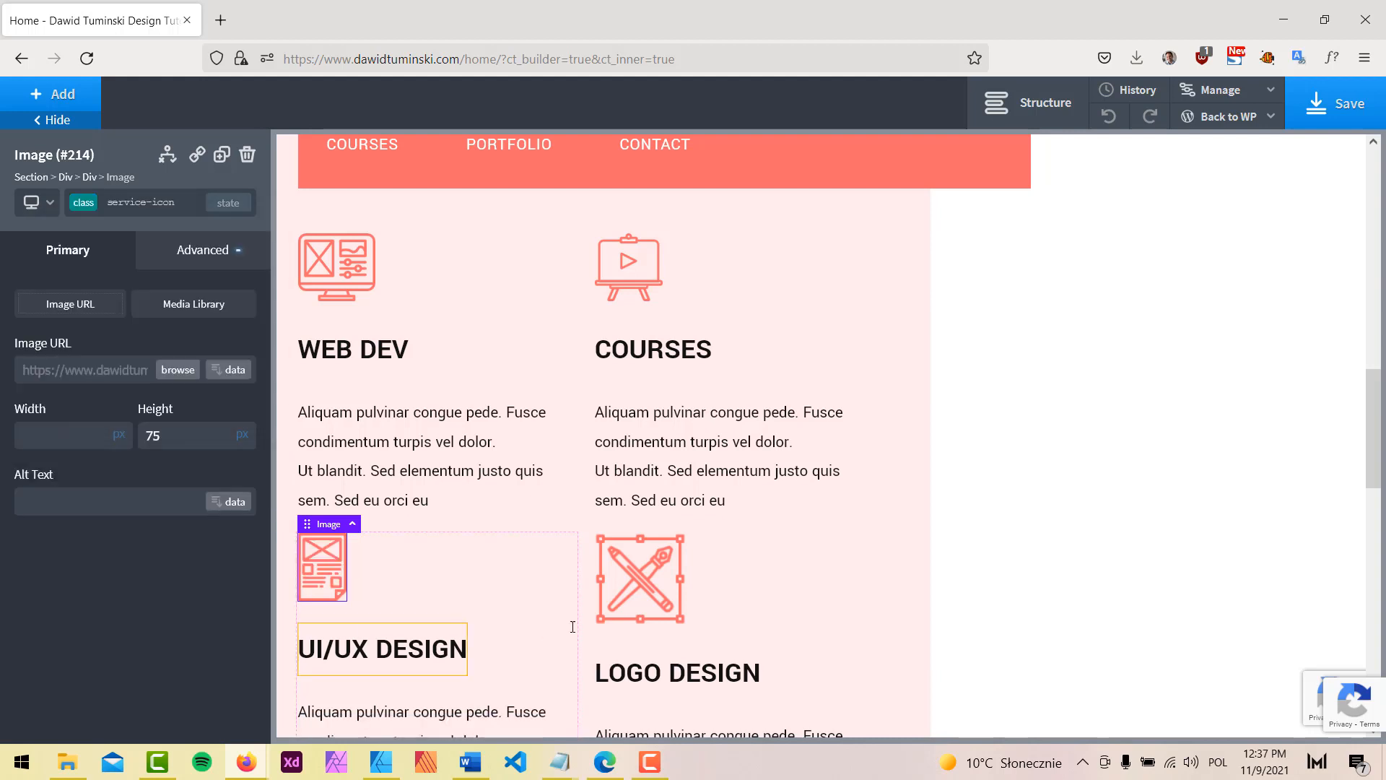
pyautogui.click(600, 609)
pyautogui.click(146, 206)
pyautogui.write('ser')
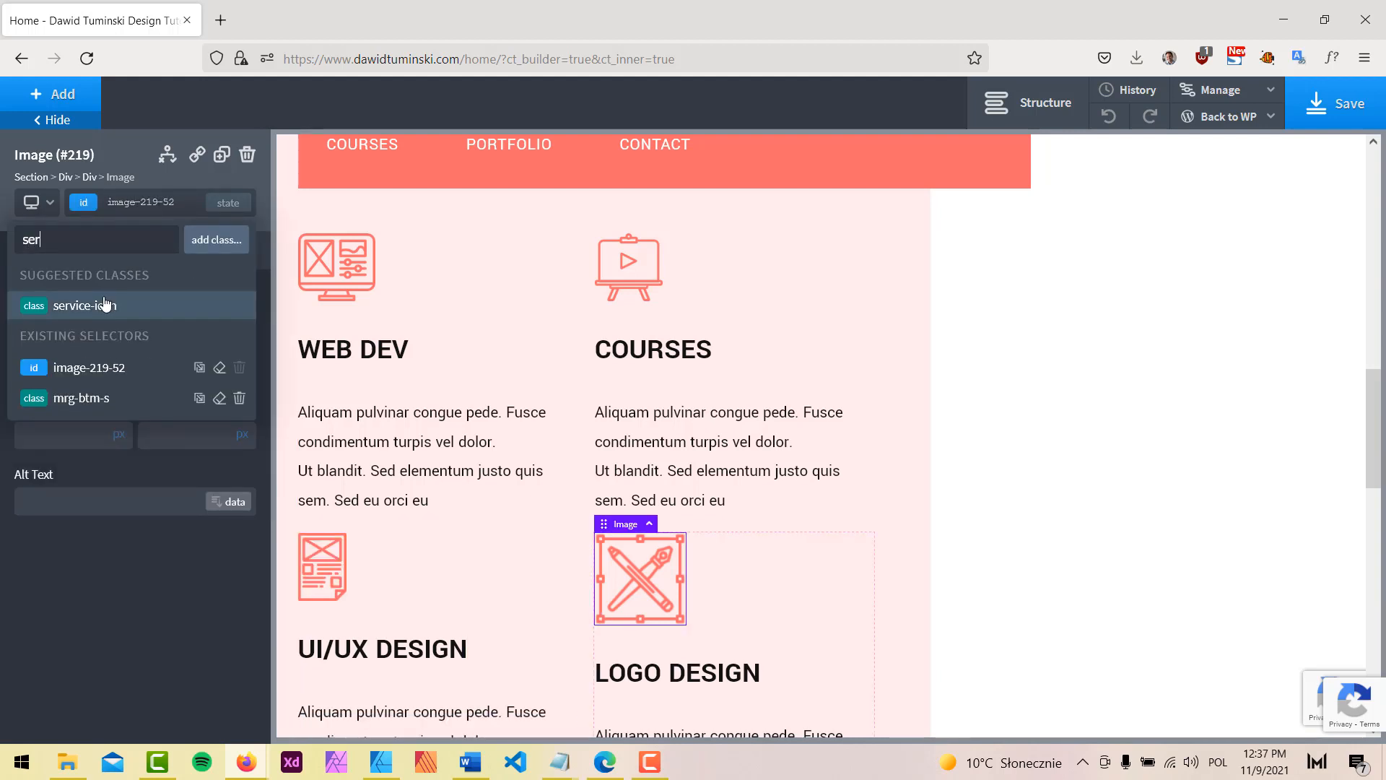
pyautogui.click(106, 305)
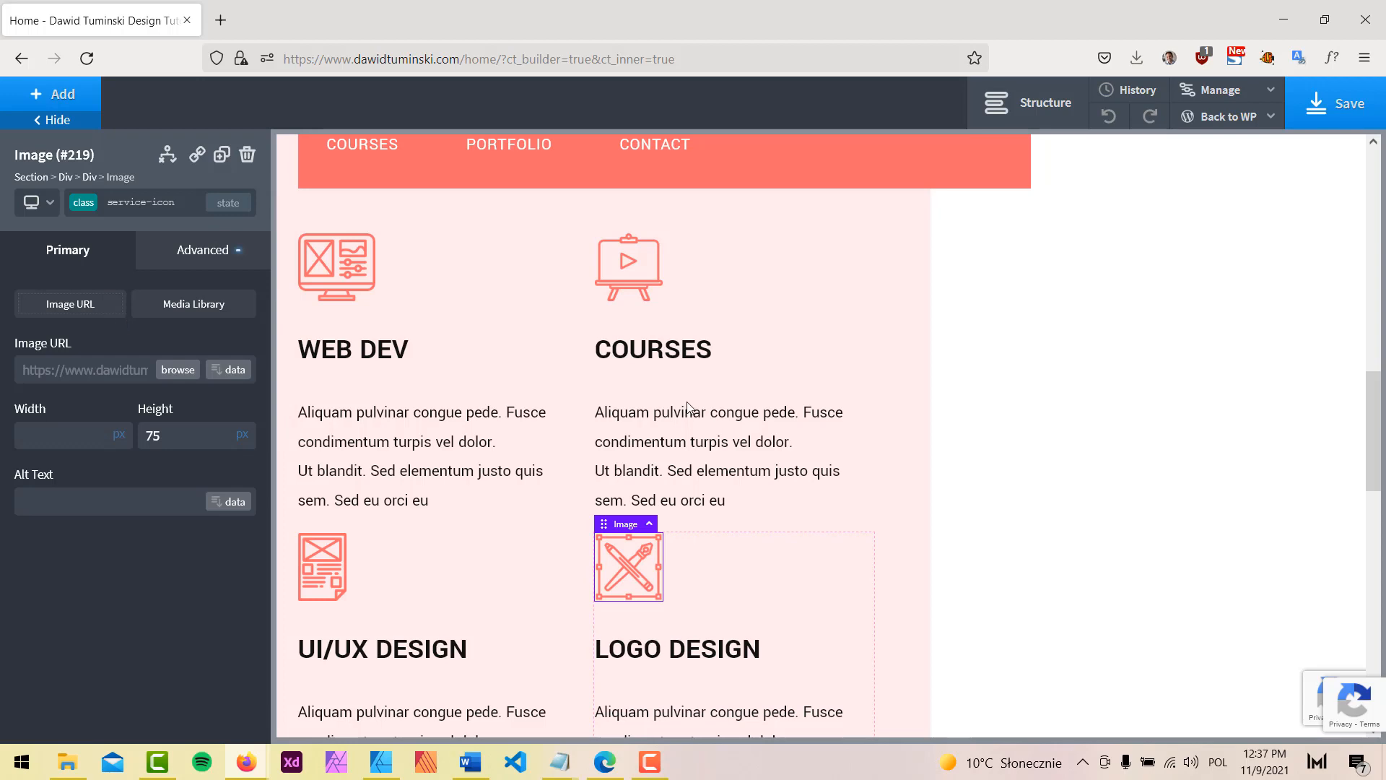
# Step: Replace the mrg-btm-m class with mrg-btm-l on the last paragraph of the About Me text
pyautogui.click(21, 177)
pyautogui.click(53, 119)
pyautogui.scroll(3, 1127, 375)
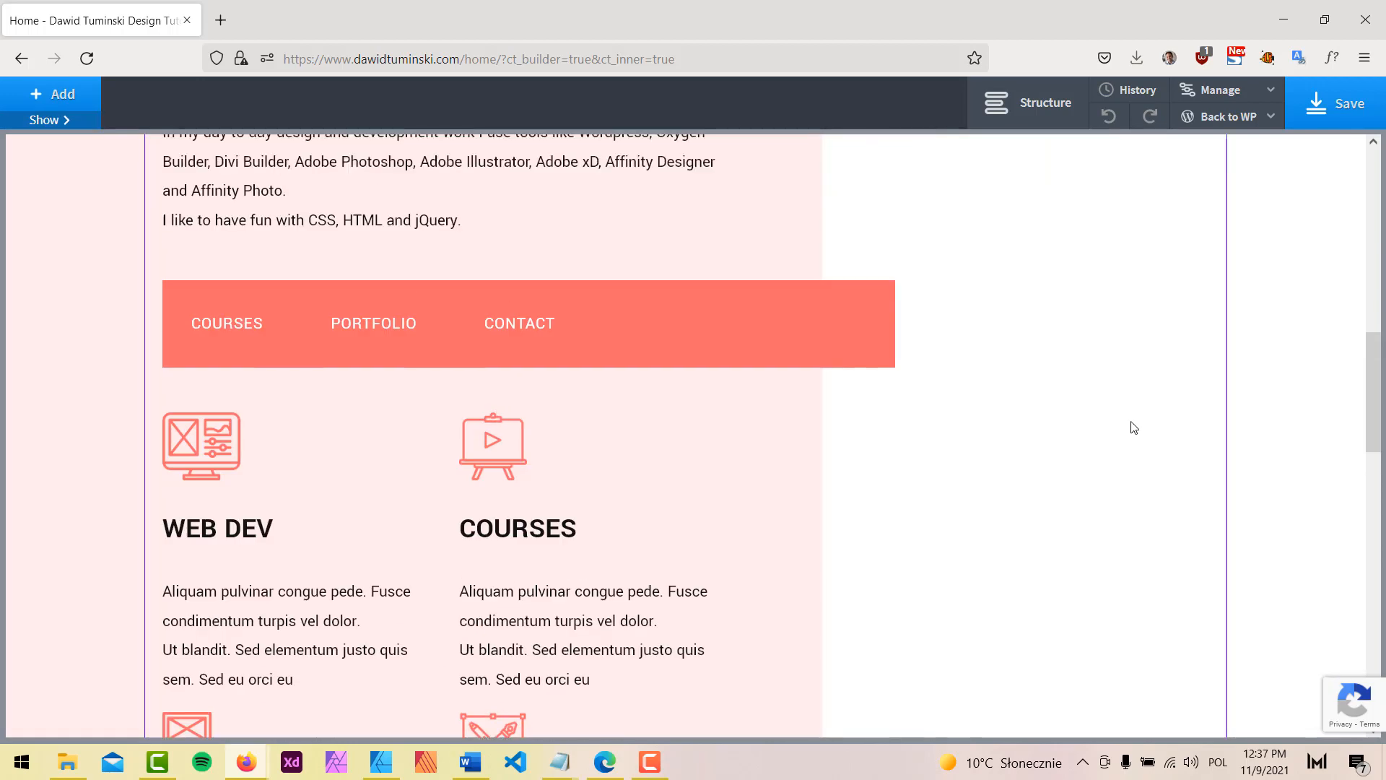
pyautogui.scroll(3, 1119, 431)
pyautogui.scroll(-3, 1108, 433)
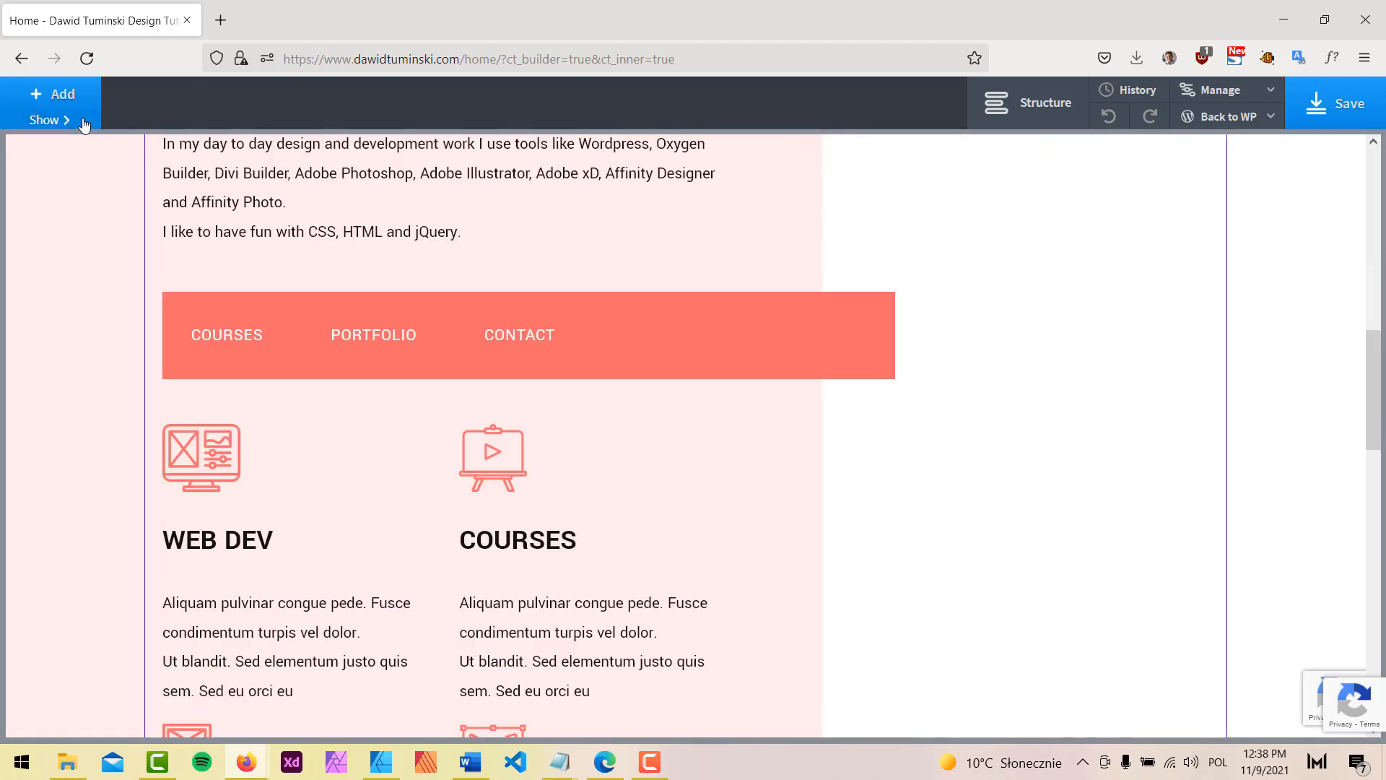
pyautogui.click(84, 124)
pyautogui.click(505, 188)
pyautogui.click(159, 201)
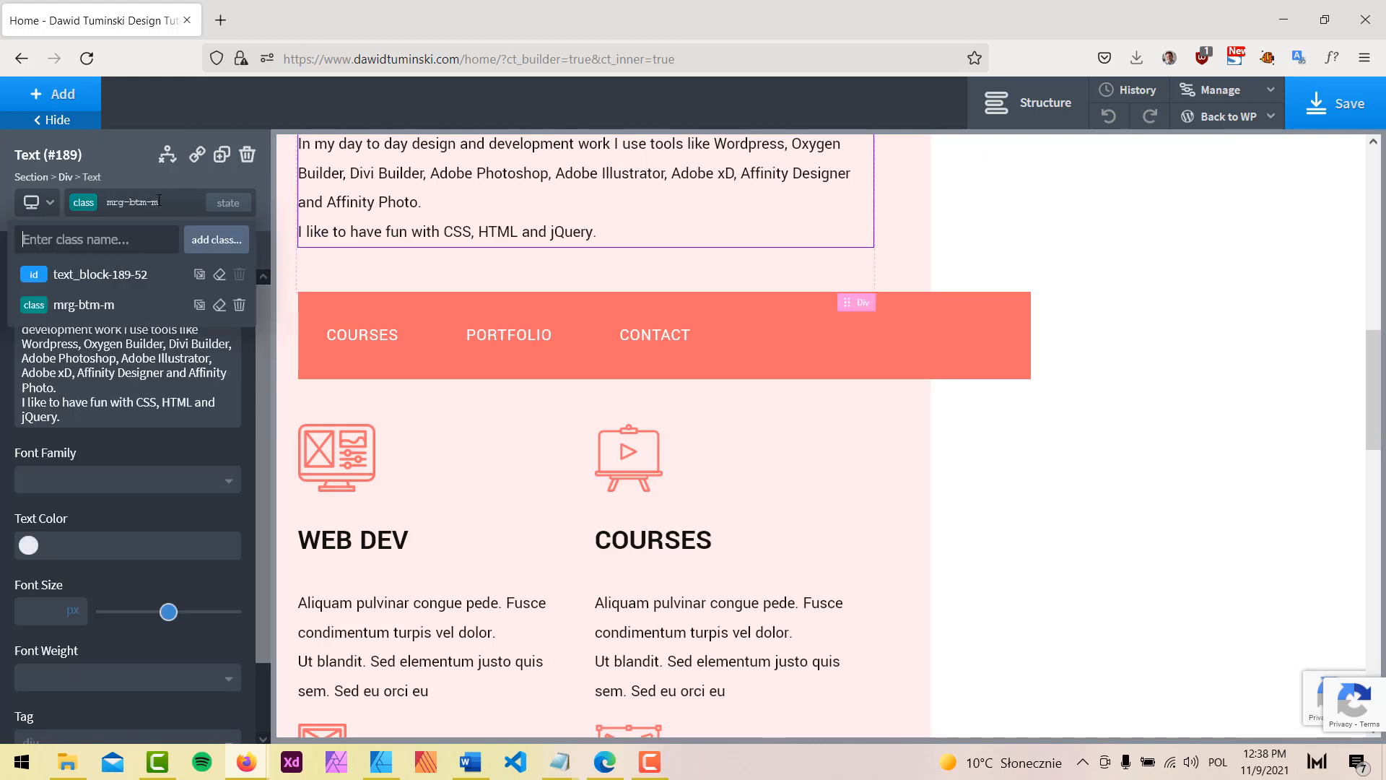
pyautogui.click(239, 304)
pyautogui.click(150, 200)
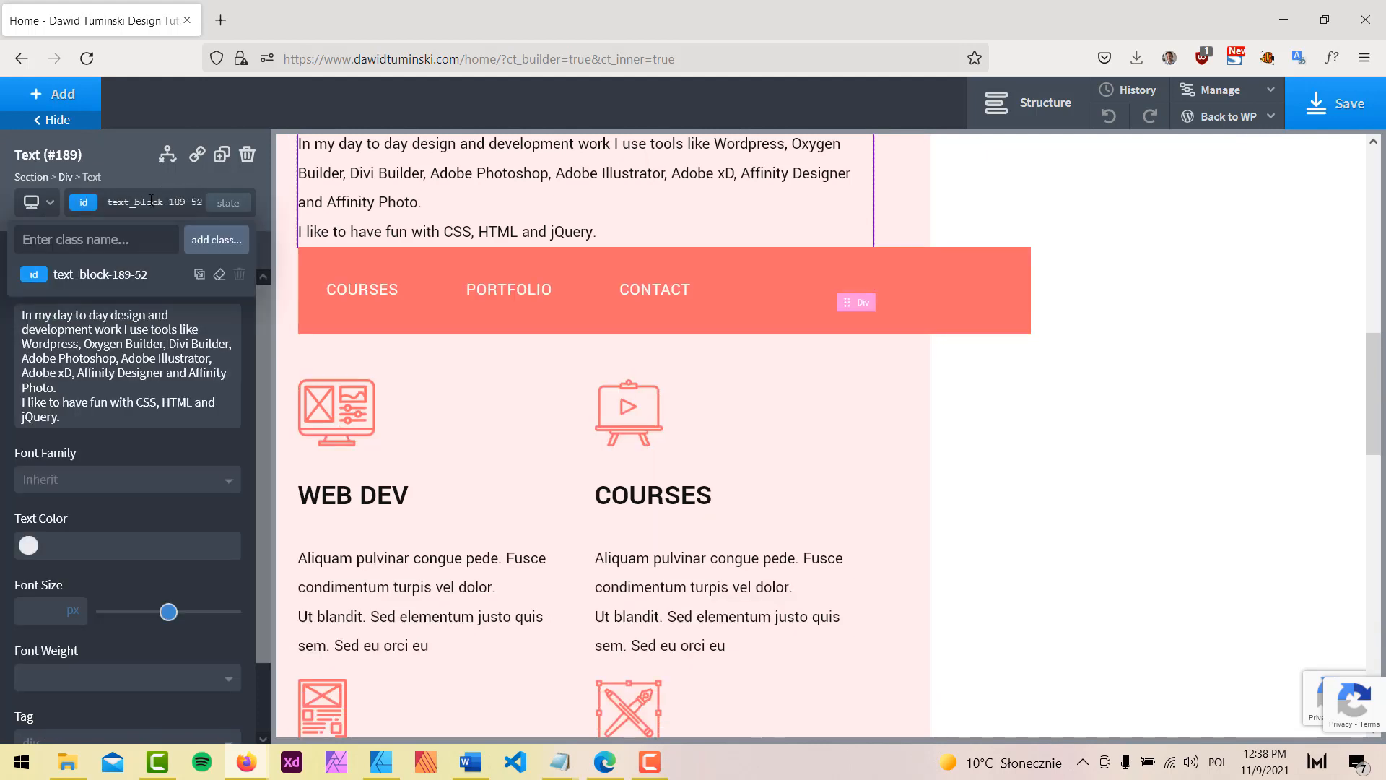
pyautogui.write('m')
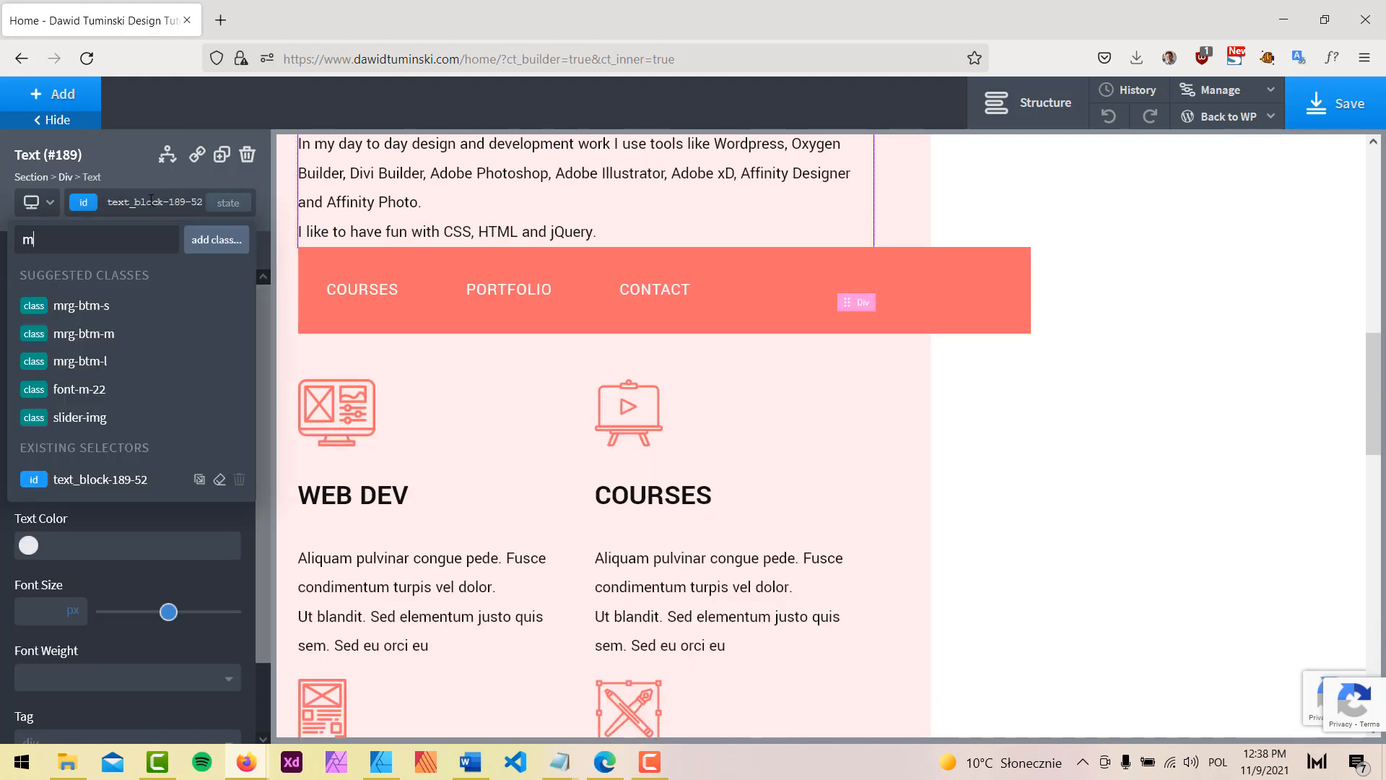
pyautogui.click(89, 361)
# Step: Replace the mrg-btm-m class with mrg-btm-l on the coral links bar div and check the spacing above the services grid
pyautogui.click(907, 373)
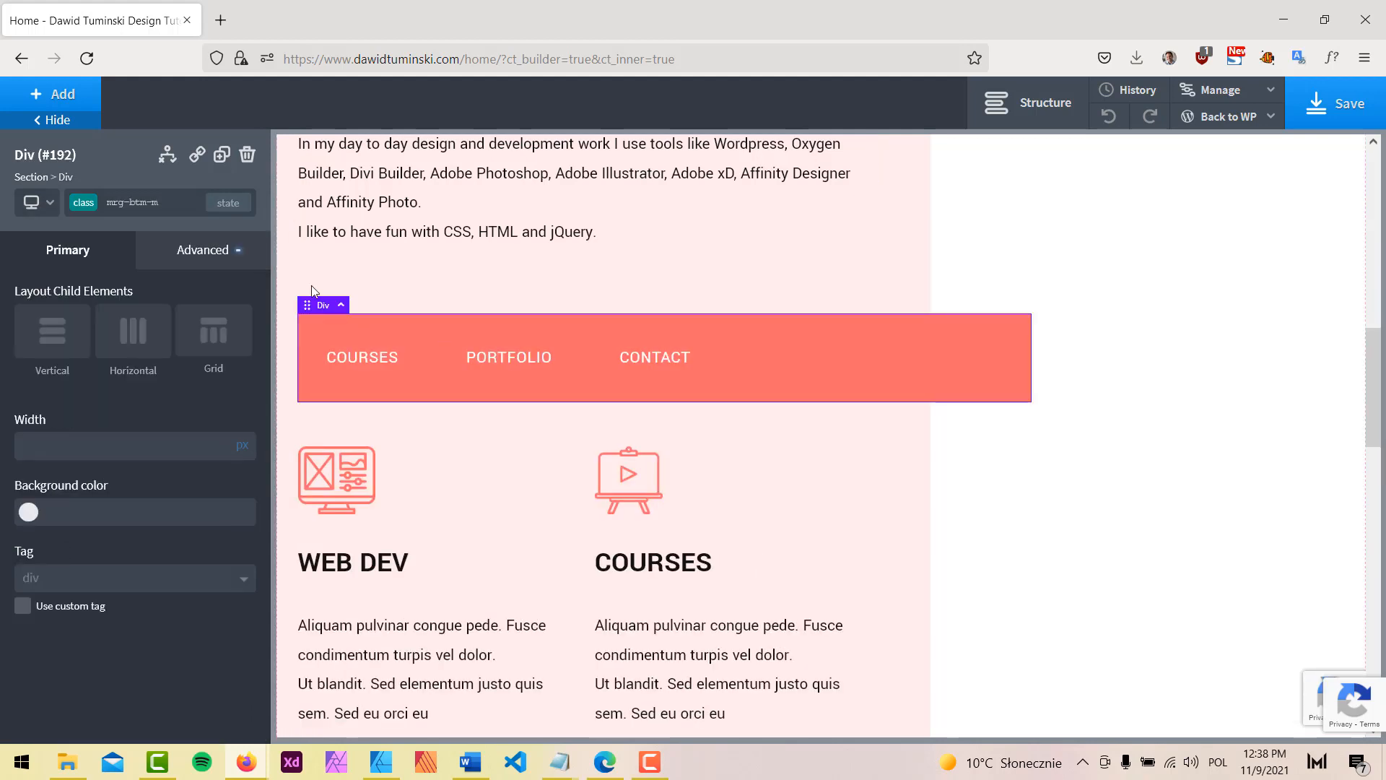
pyautogui.click(162, 203)
pyautogui.click(239, 304)
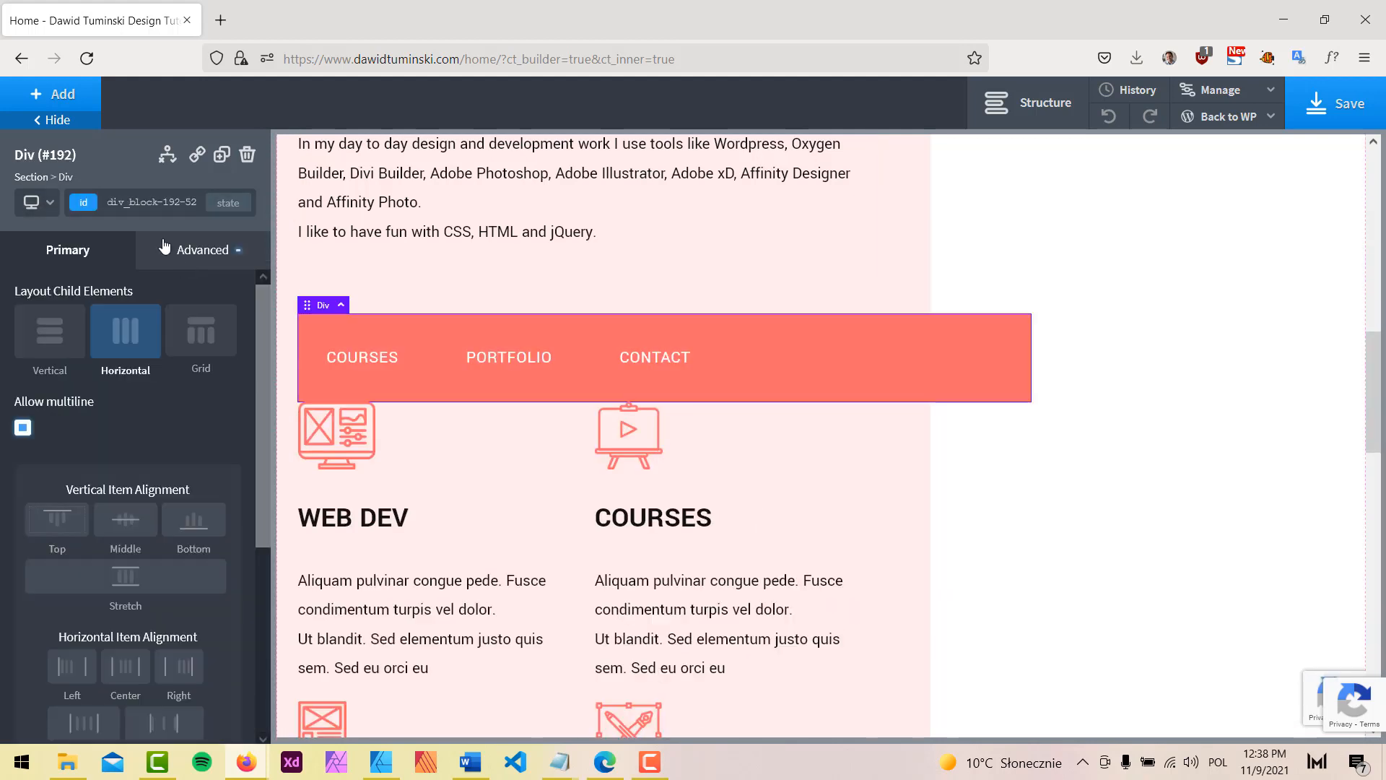
pyautogui.click(167, 201)
pyautogui.write('mrg')
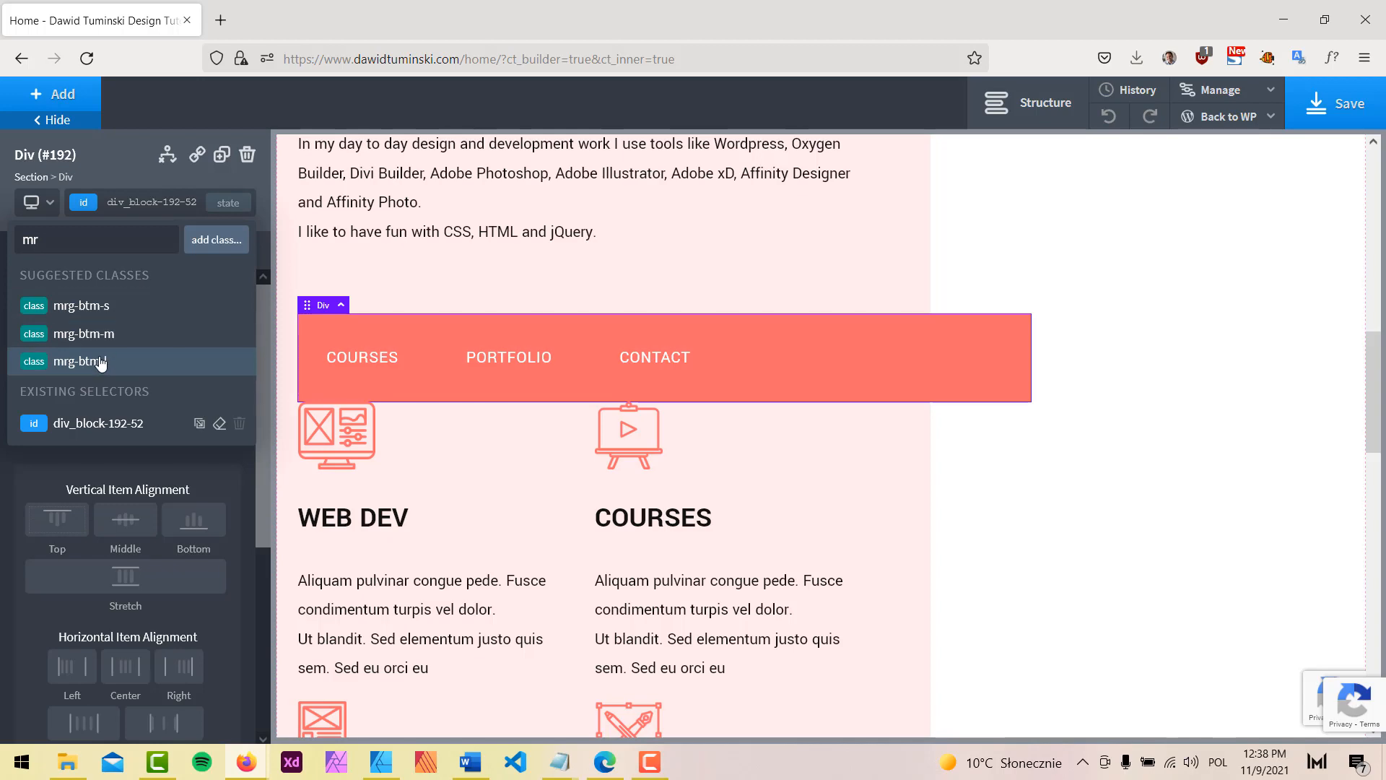
pyautogui.click(98, 363)
pyautogui.click(53, 119)
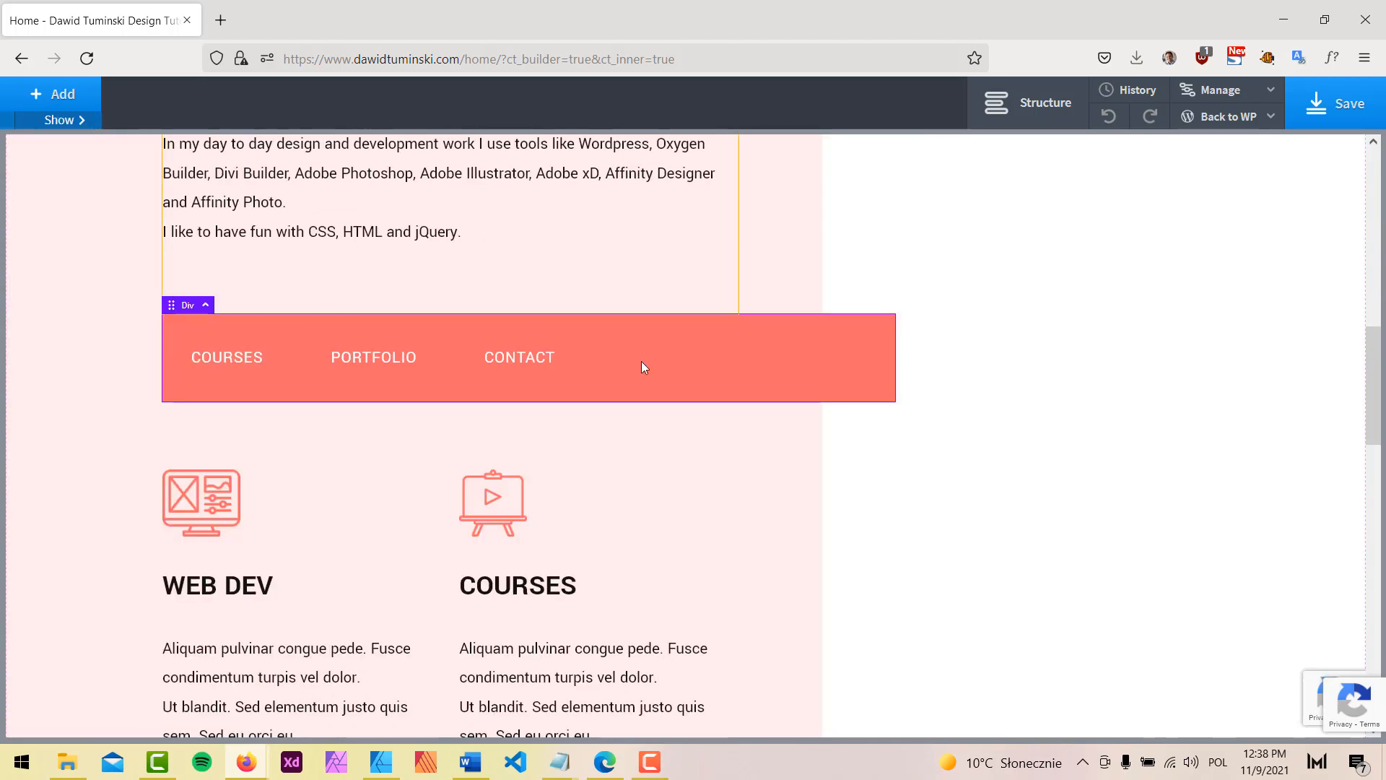
pyautogui.scroll(-3, 1120, 375)
pyautogui.click(1135, 439)
pyautogui.scroll(3, 1136, 440)
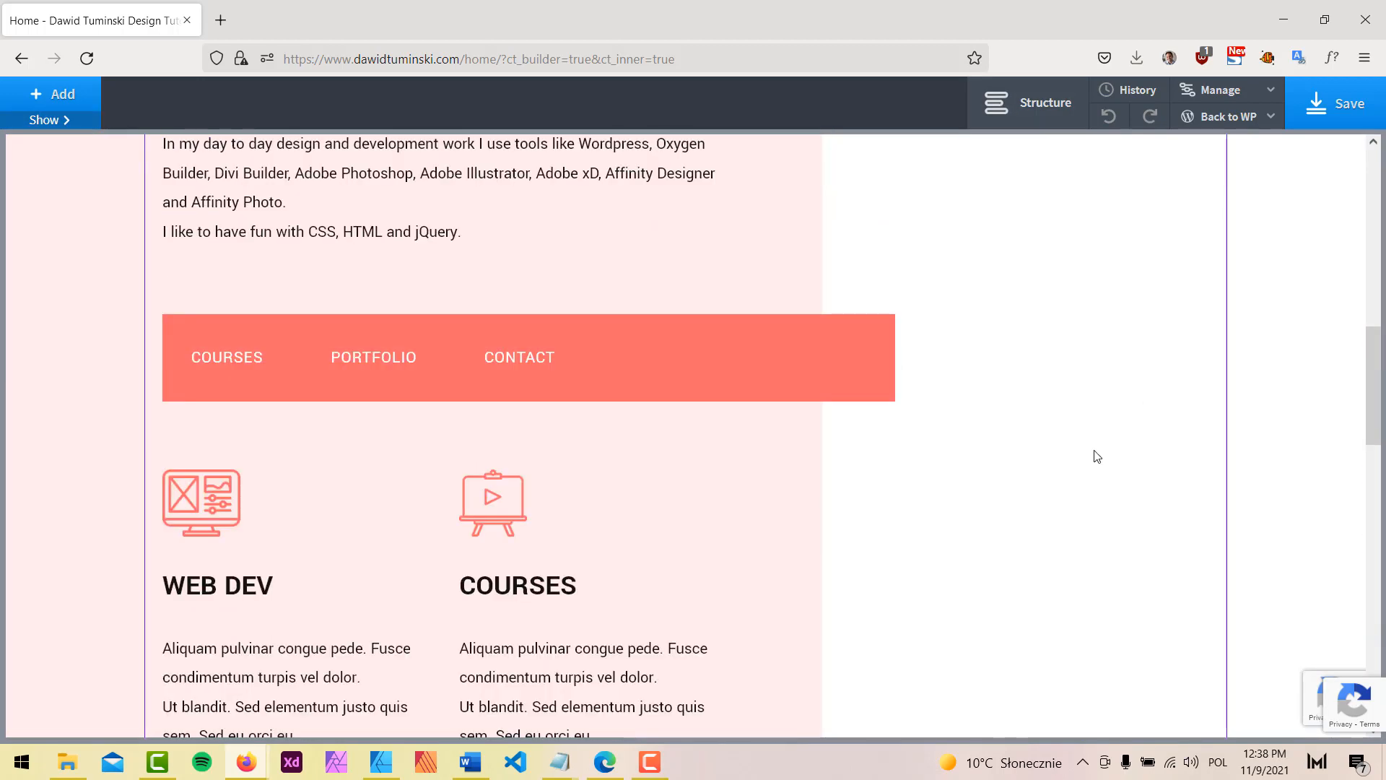
pyautogui.scroll(-4, 625, 457)
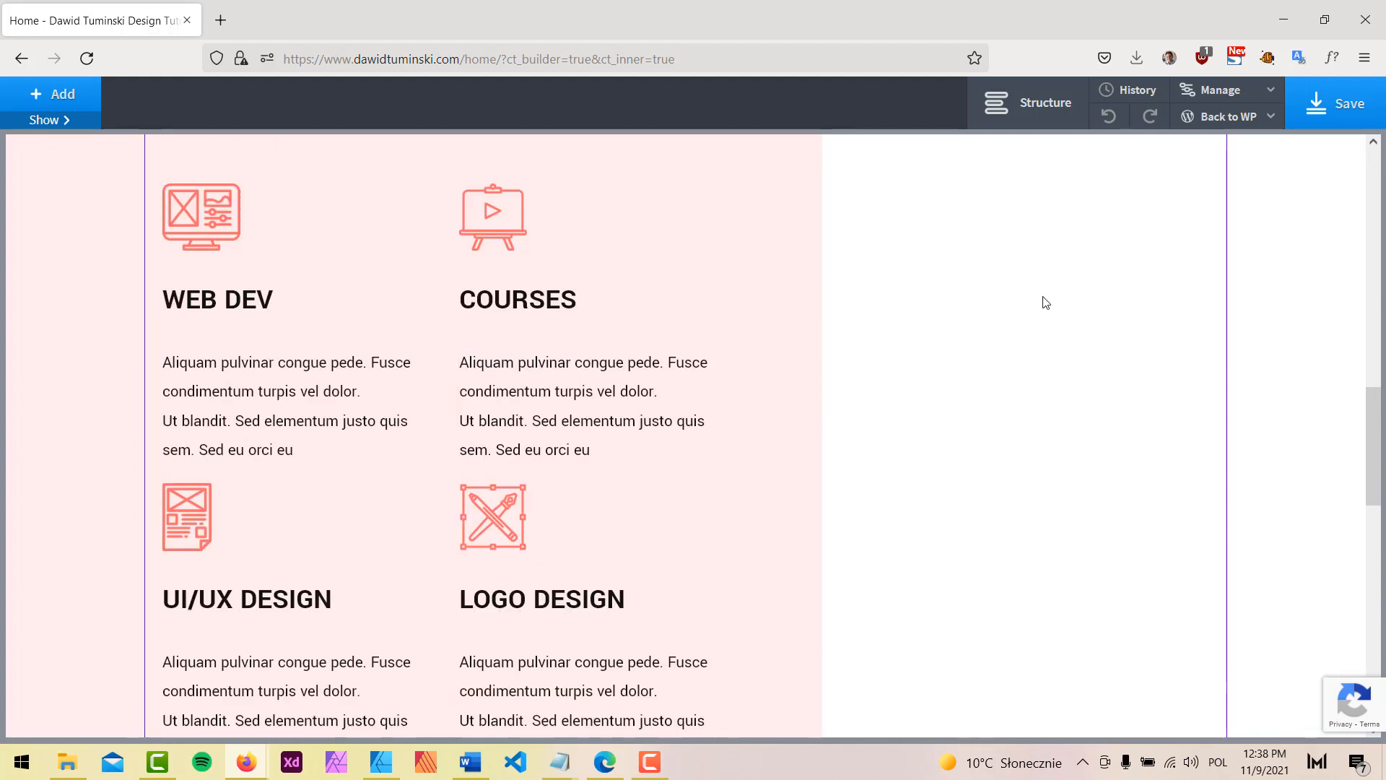
# Step: Add a new service-txt class to the Web Dev description and set the class's font size to 14 px
pyautogui.click(324, 380)
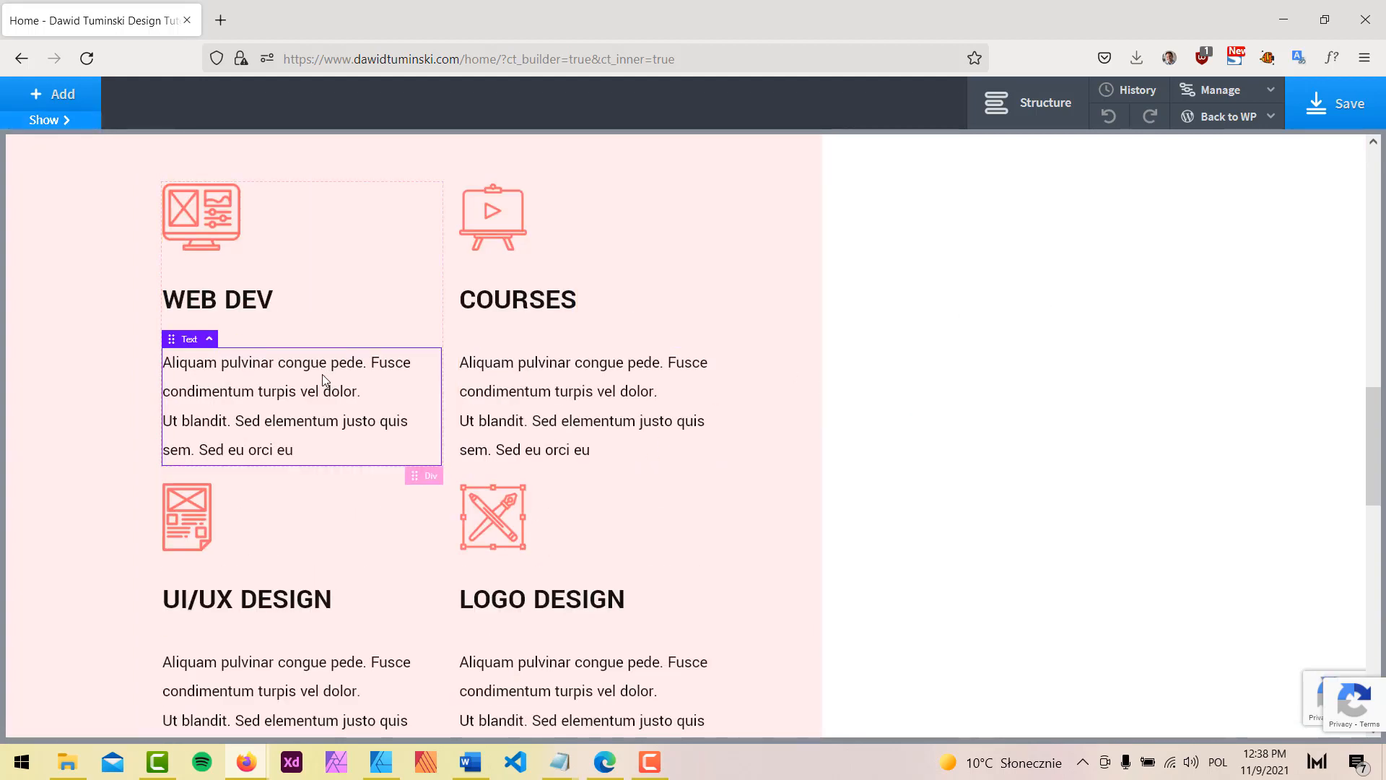
pyautogui.click(84, 127)
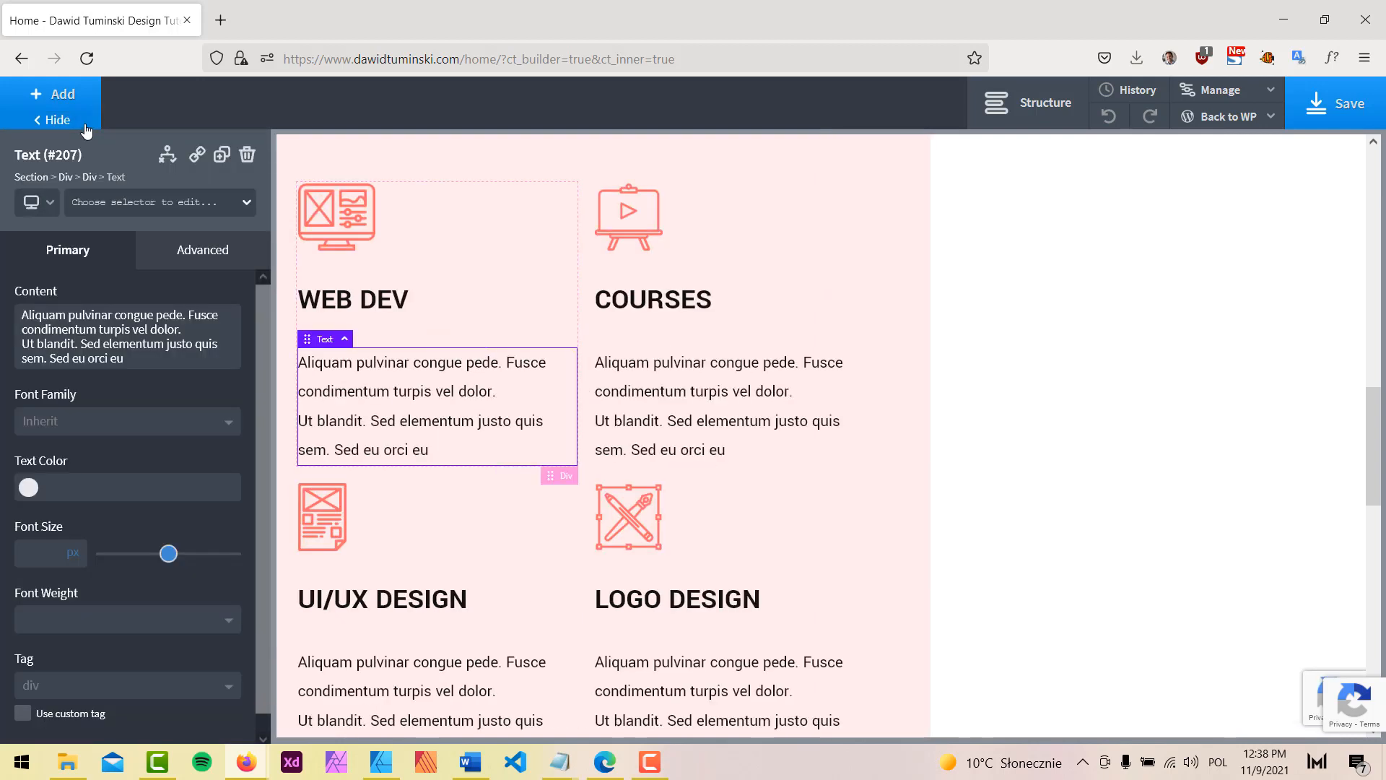
pyautogui.click(173, 203)
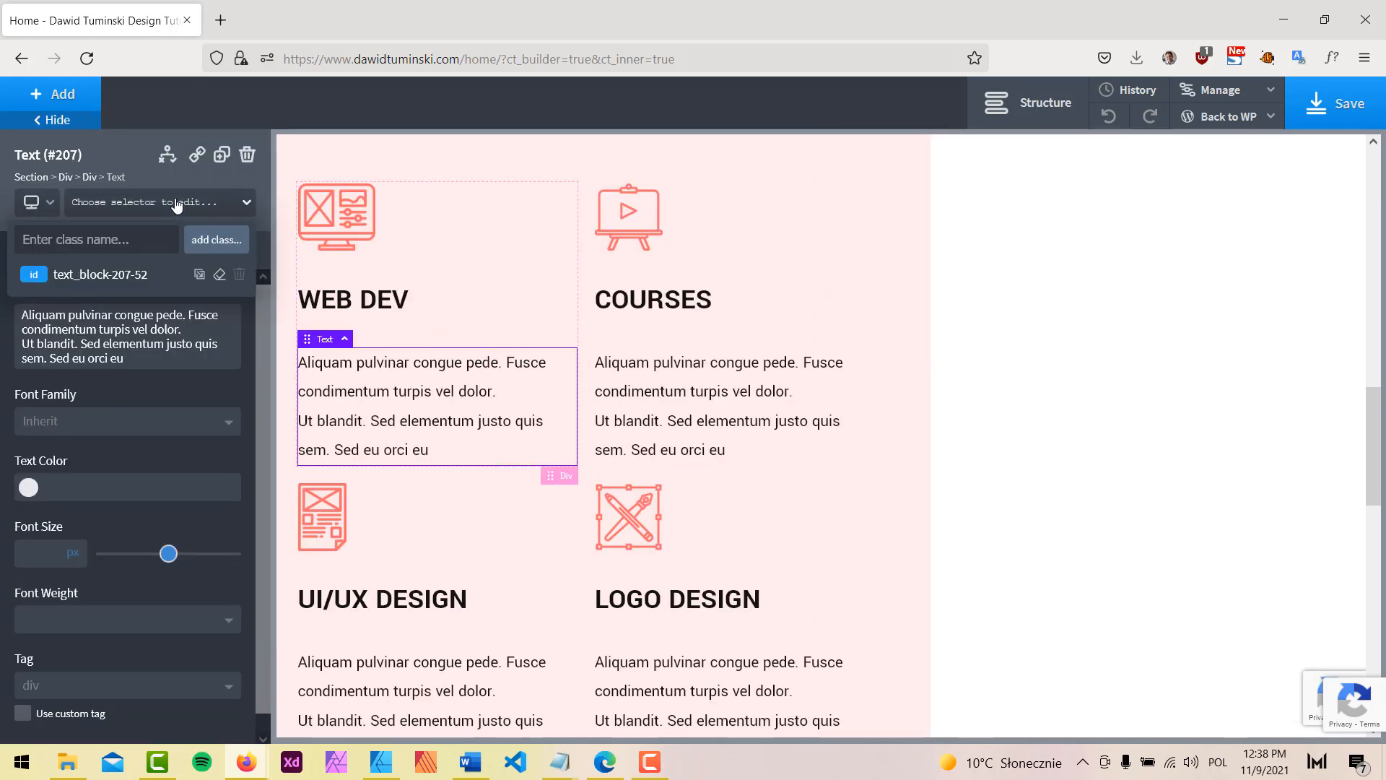
pyautogui.write('seri')
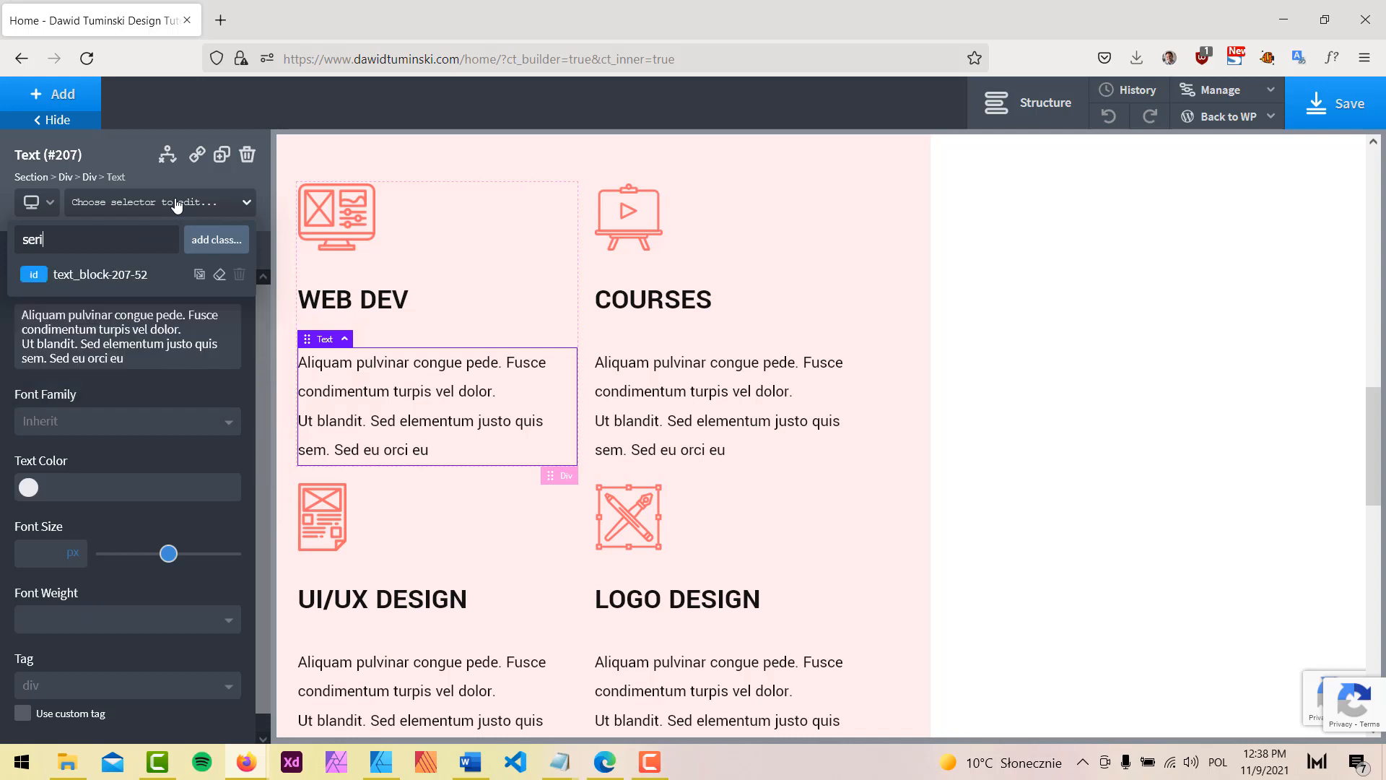
pyautogui.press('BackSpace')
pyautogui.write('v')
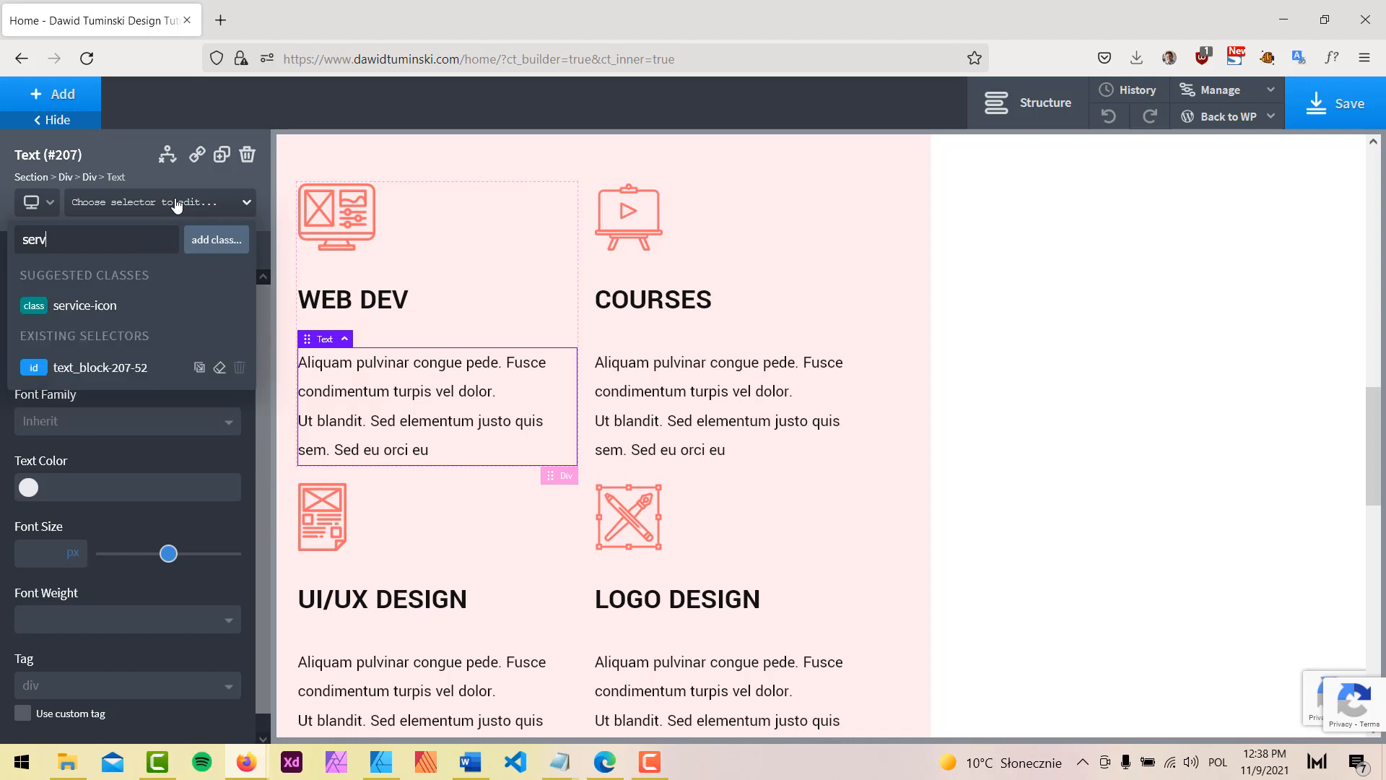
pyautogui.write('ice-txt')
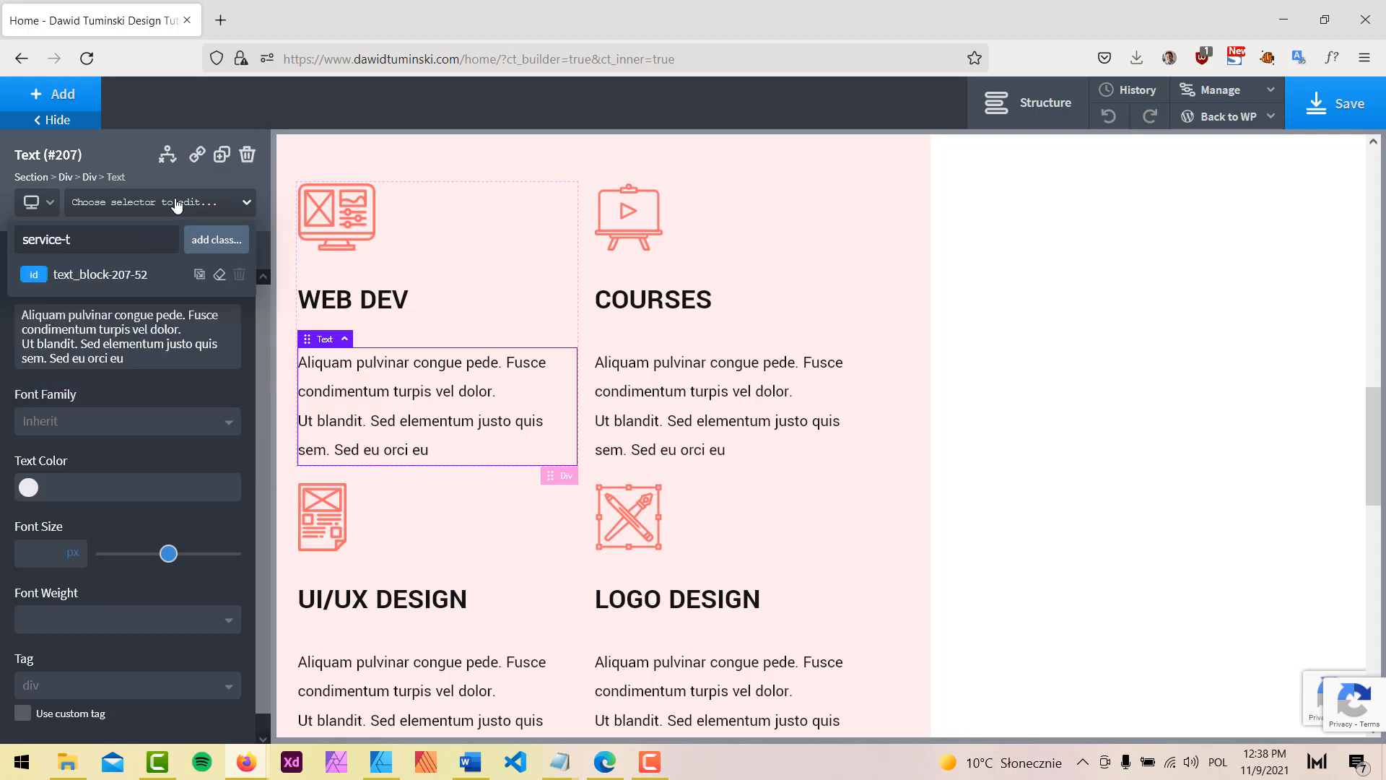
pyautogui.press('Return')
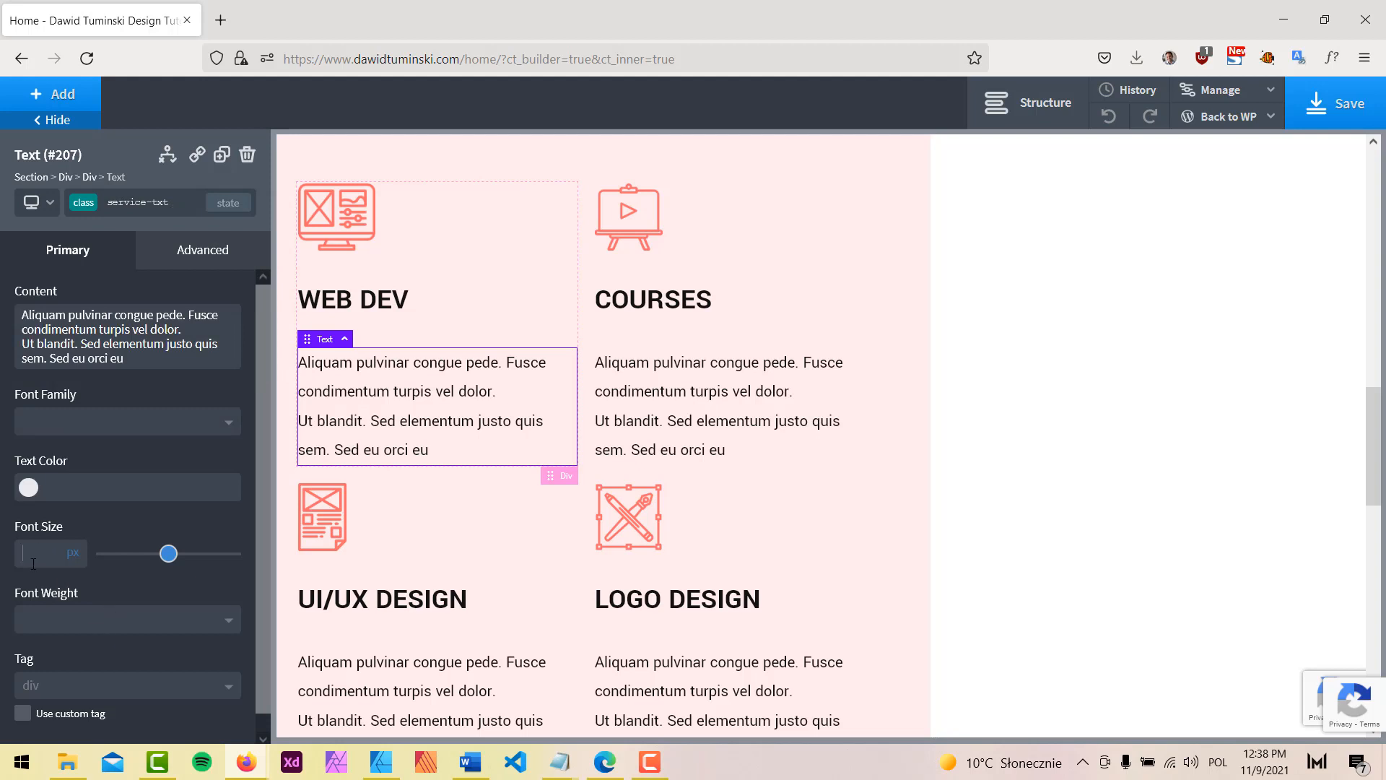
pyautogui.write('14')
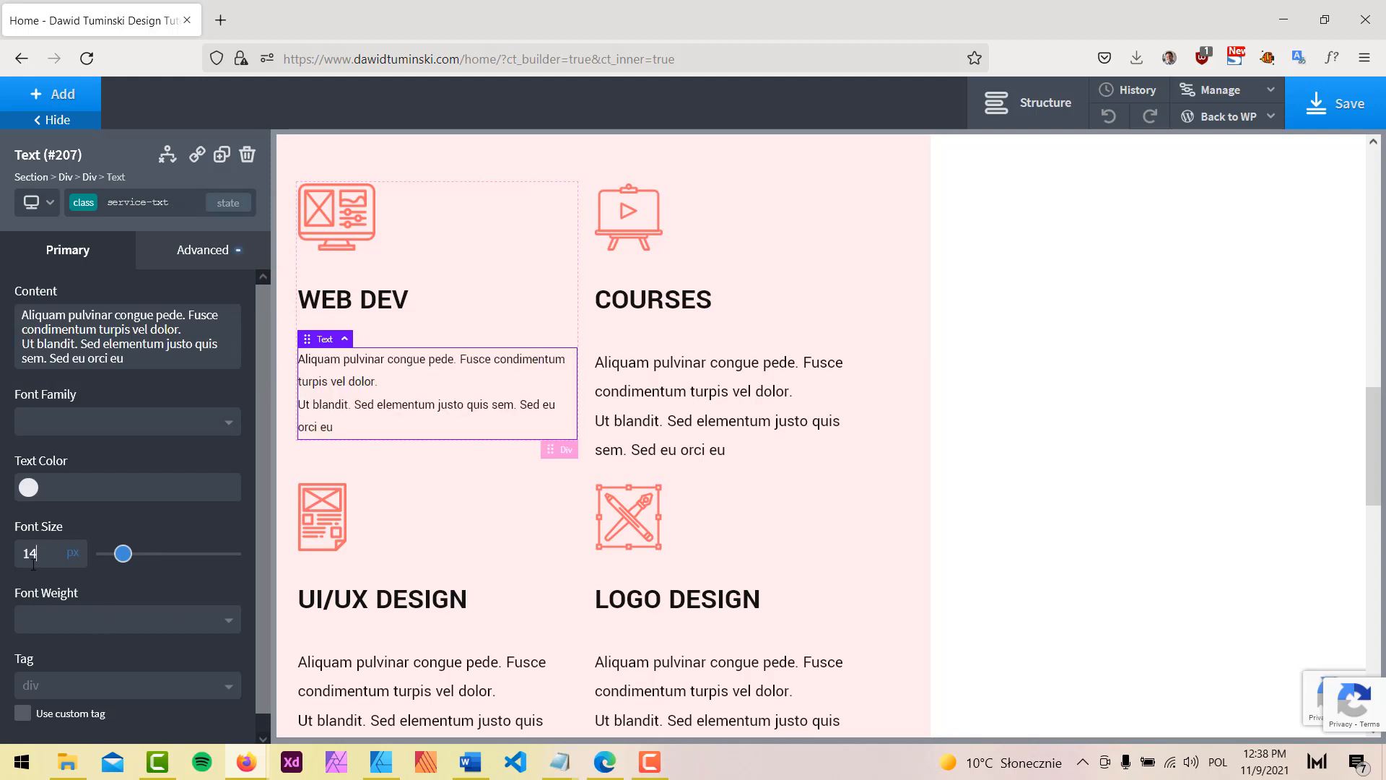
# Step: Apply the service-txt class to the Courses, UI/UX Design and Logo Design descriptions
pyautogui.click(645, 422)
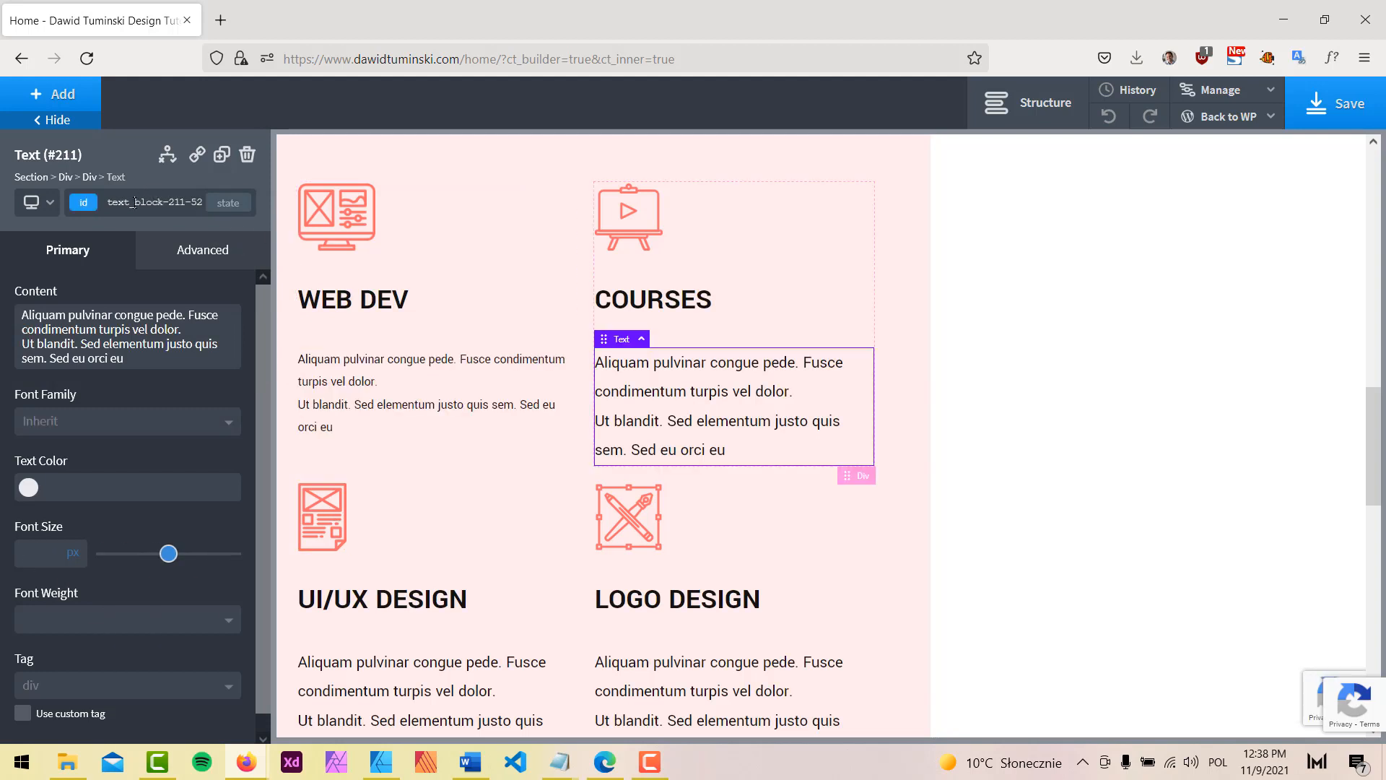
pyautogui.click(135, 202)
pyautogui.write('ser')
pyautogui.click(192, 331)
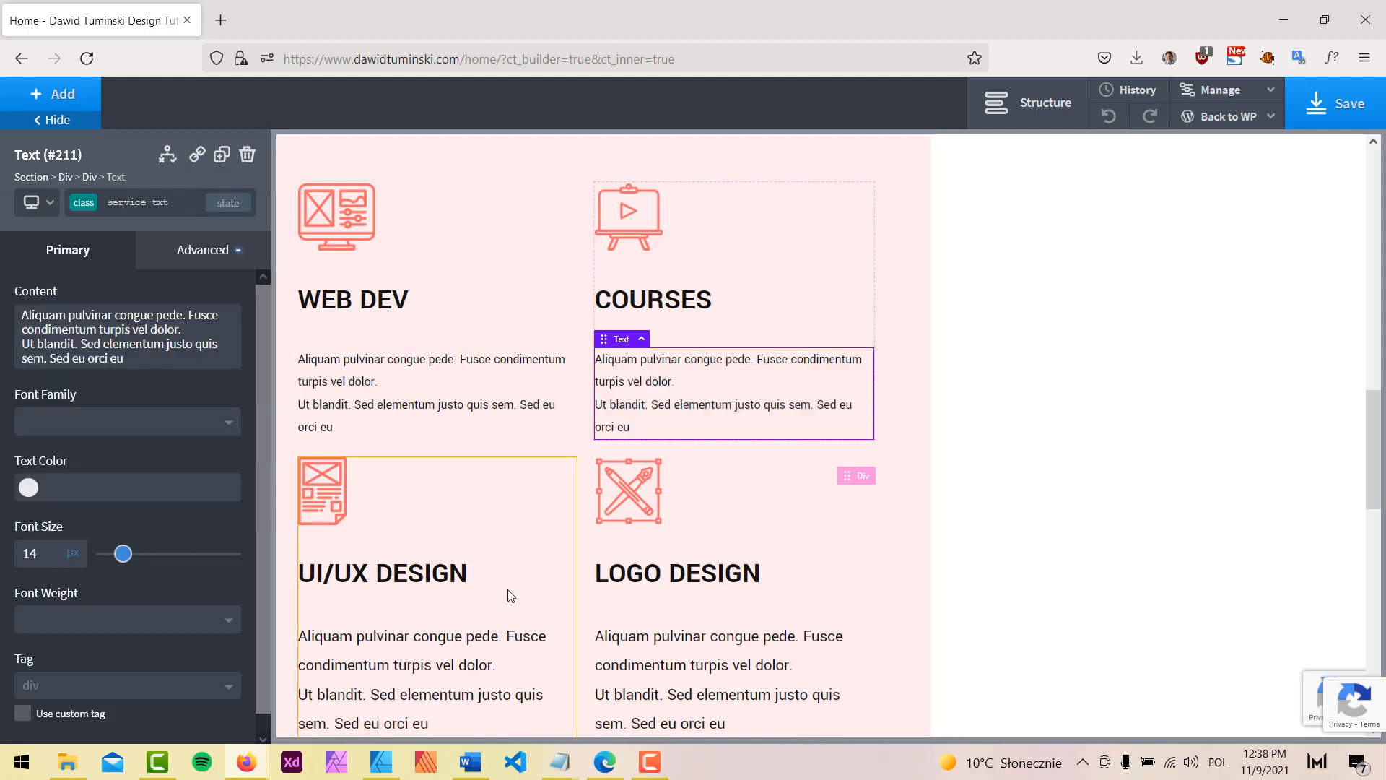
pyautogui.scroll(-1, 511, 595)
pyautogui.click(506, 592)
pyautogui.click(160, 205)
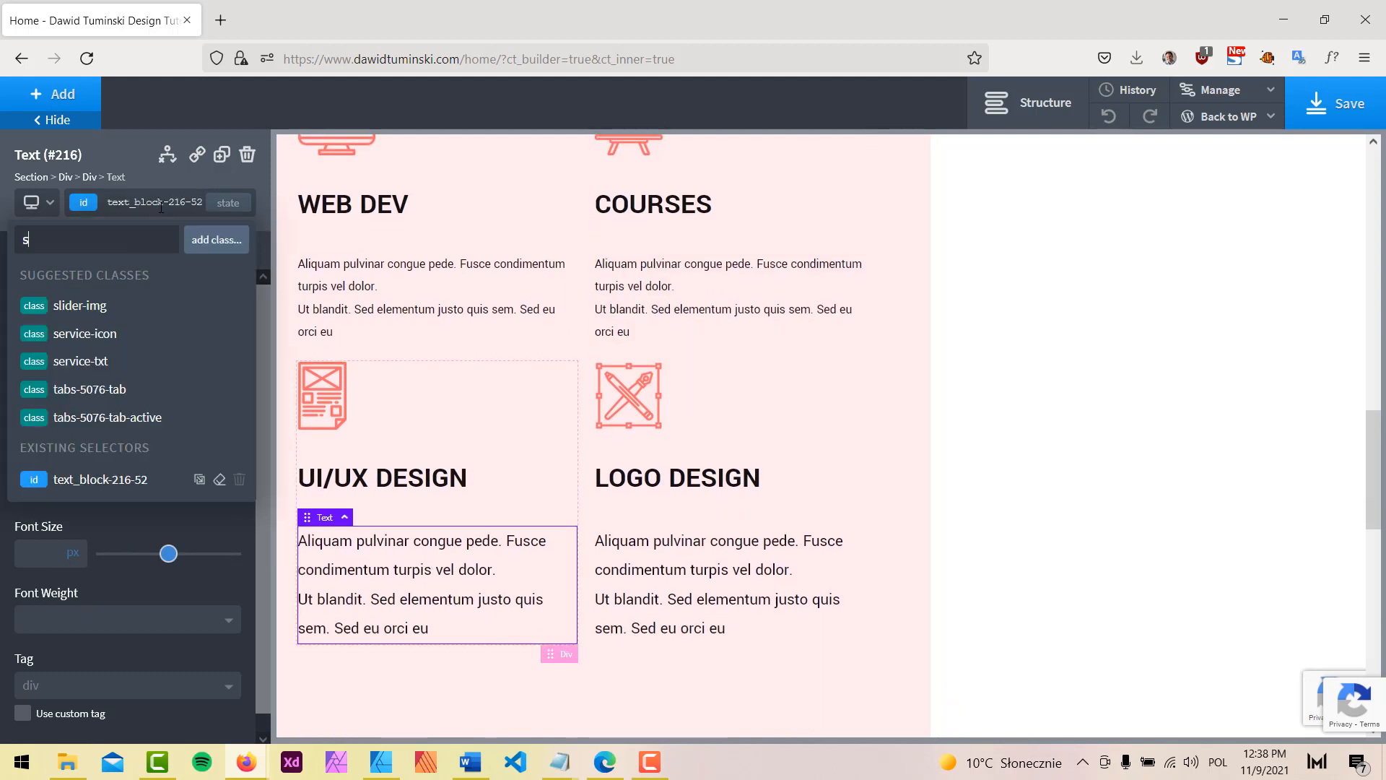
pyautogui.write('ser')
pyautogui.click(144, 330)
pyautogui.click(750, 591)
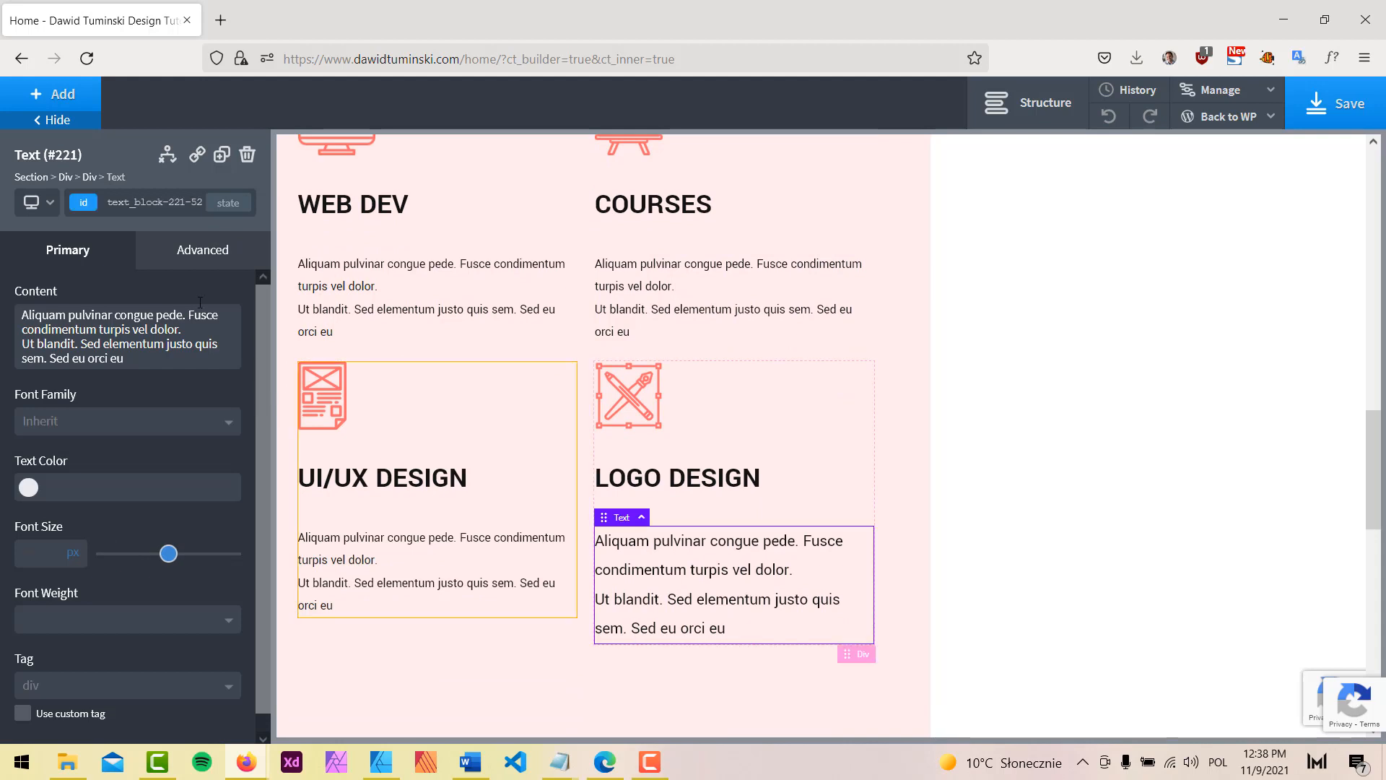
pyautogui.click(167, 208)
pyautogui.write('ser')
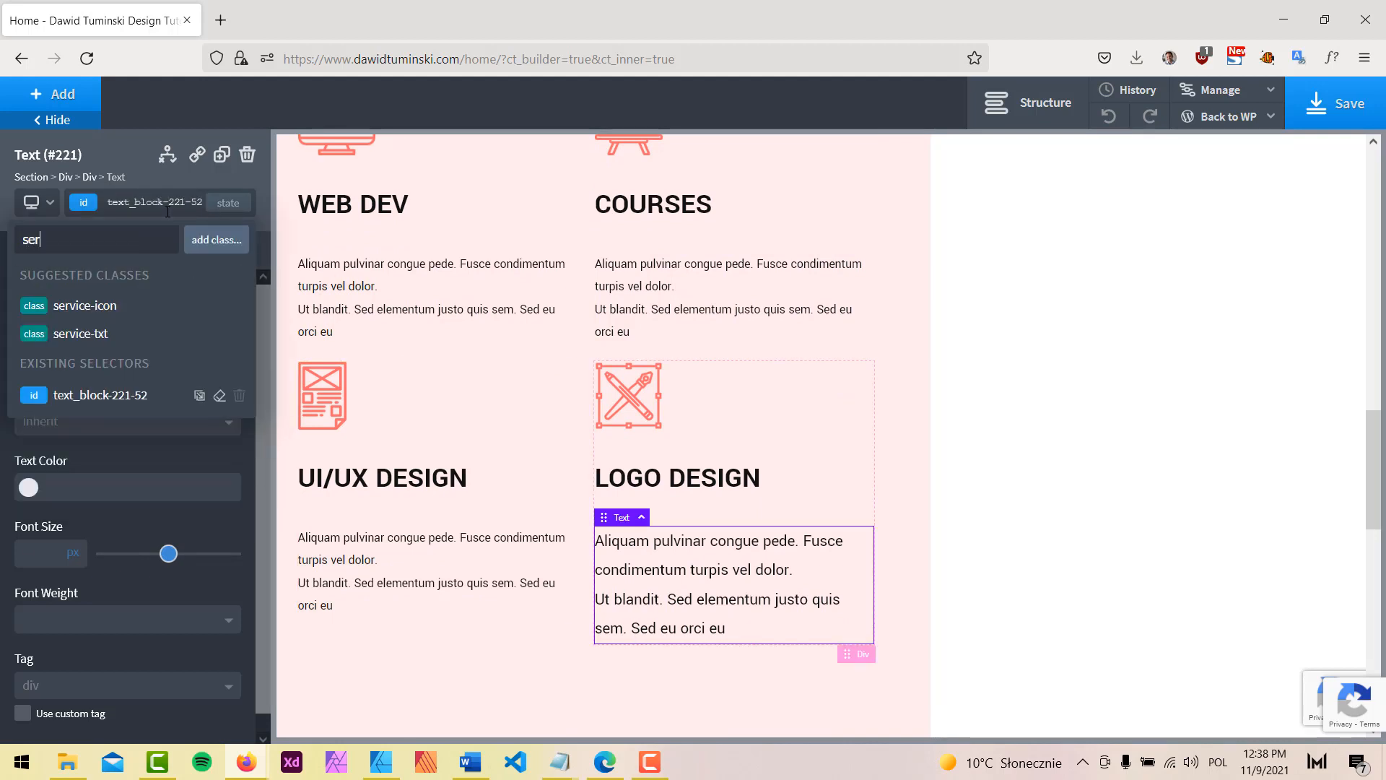
pyautogui.click(108, 333)
# Step: Remove the line break after "turpis vel dolor." in all four service descriptions so each reads as one continuous paragraph
pyautogui.click(72, 121)
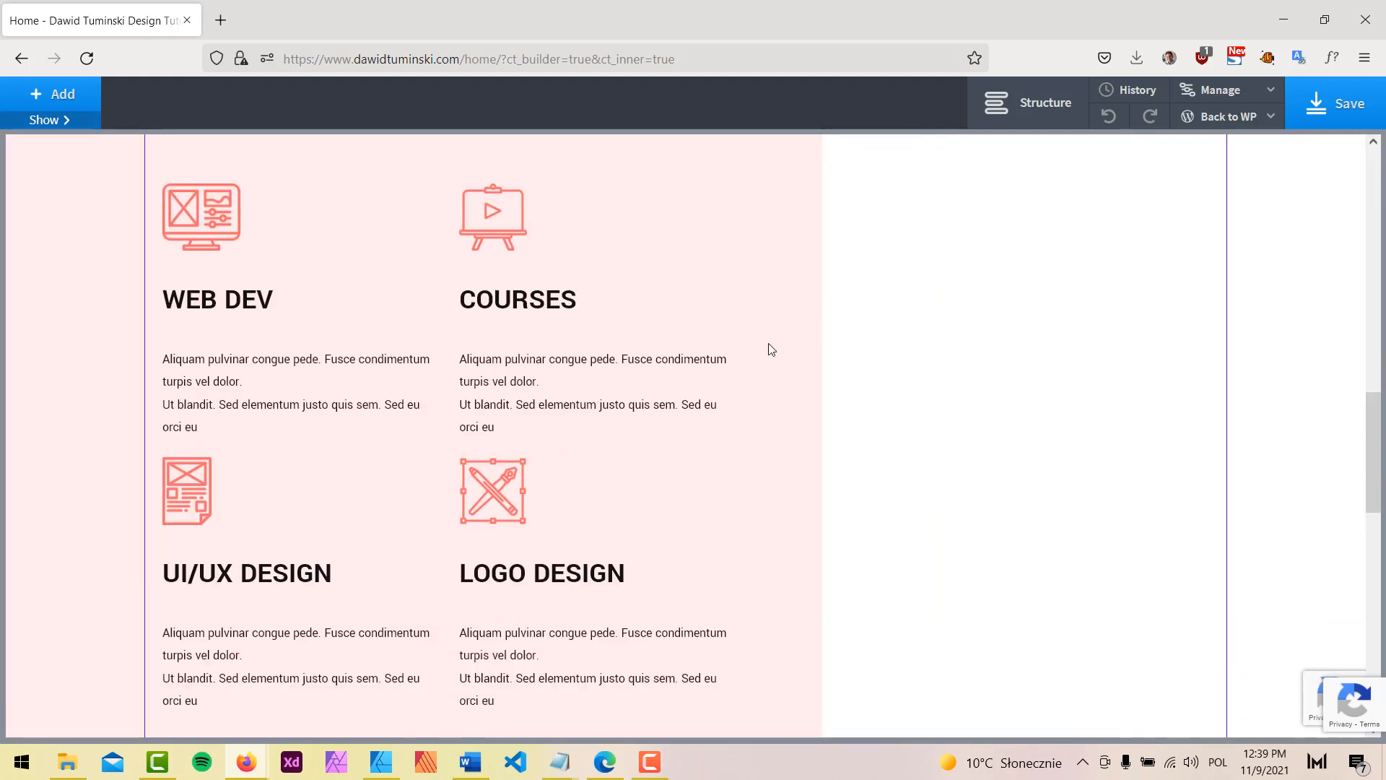
pyautogui.click(252, 381)
pyautogui.click(252, 381)
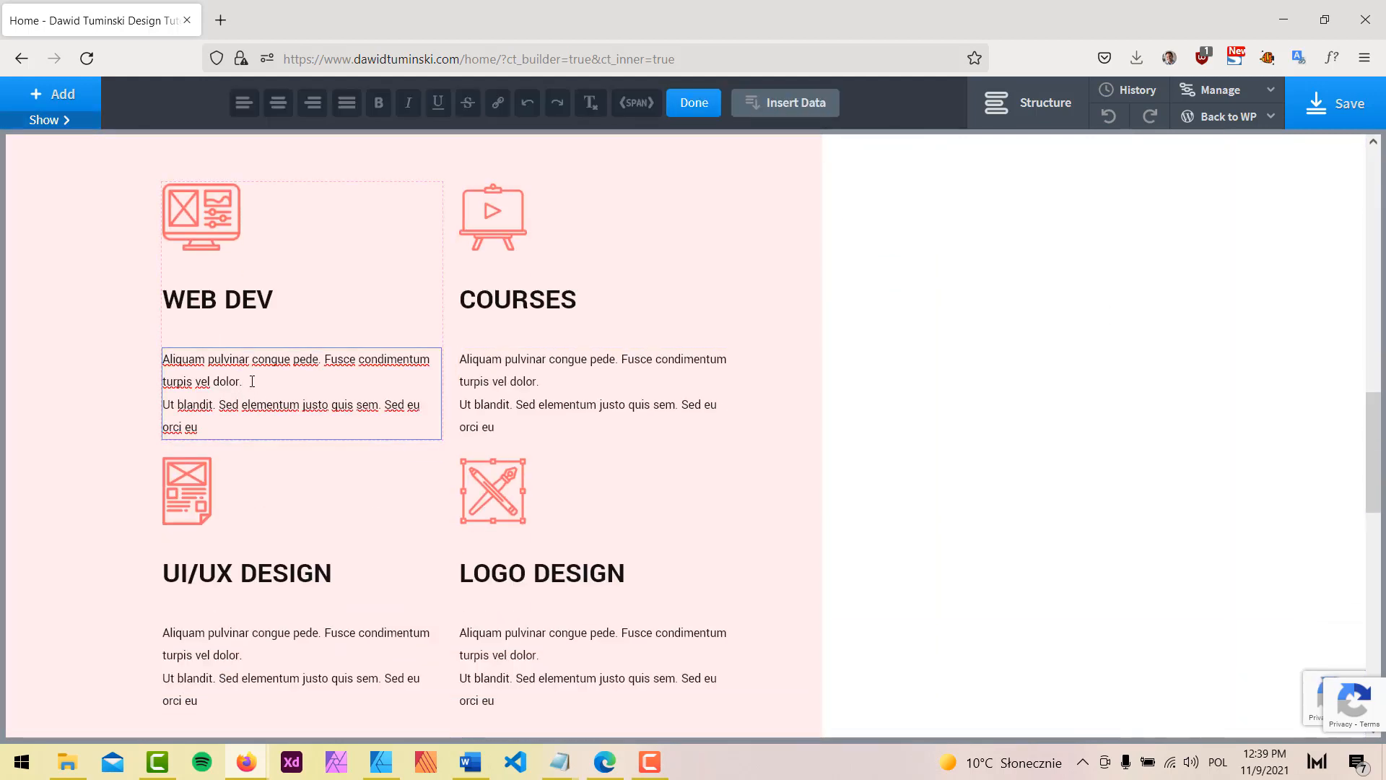
pyautogui.press('Delete')
pyautogui.click(551, 381)
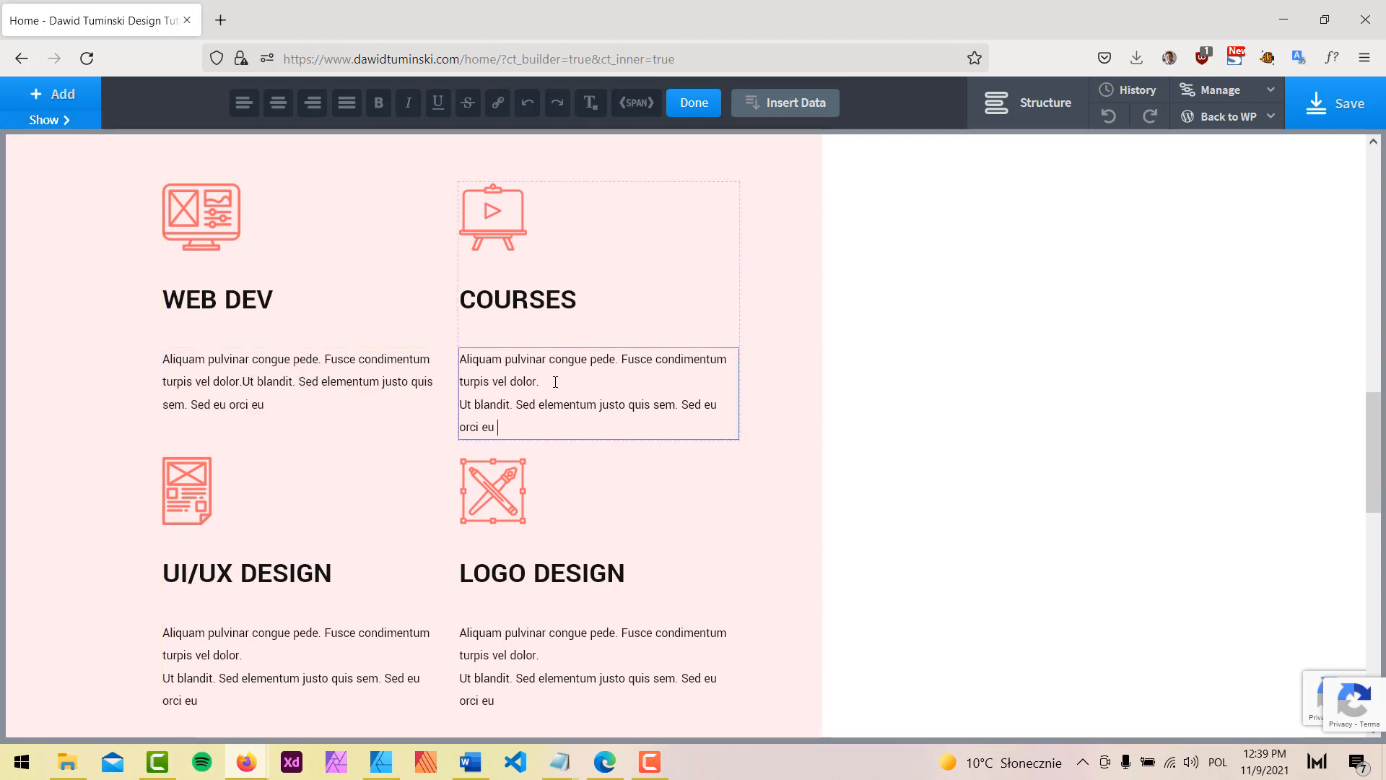
pyautogui.click(551, 380)
pyautogui.press('Delete')
pyautogui.doubleClick(281, 631)
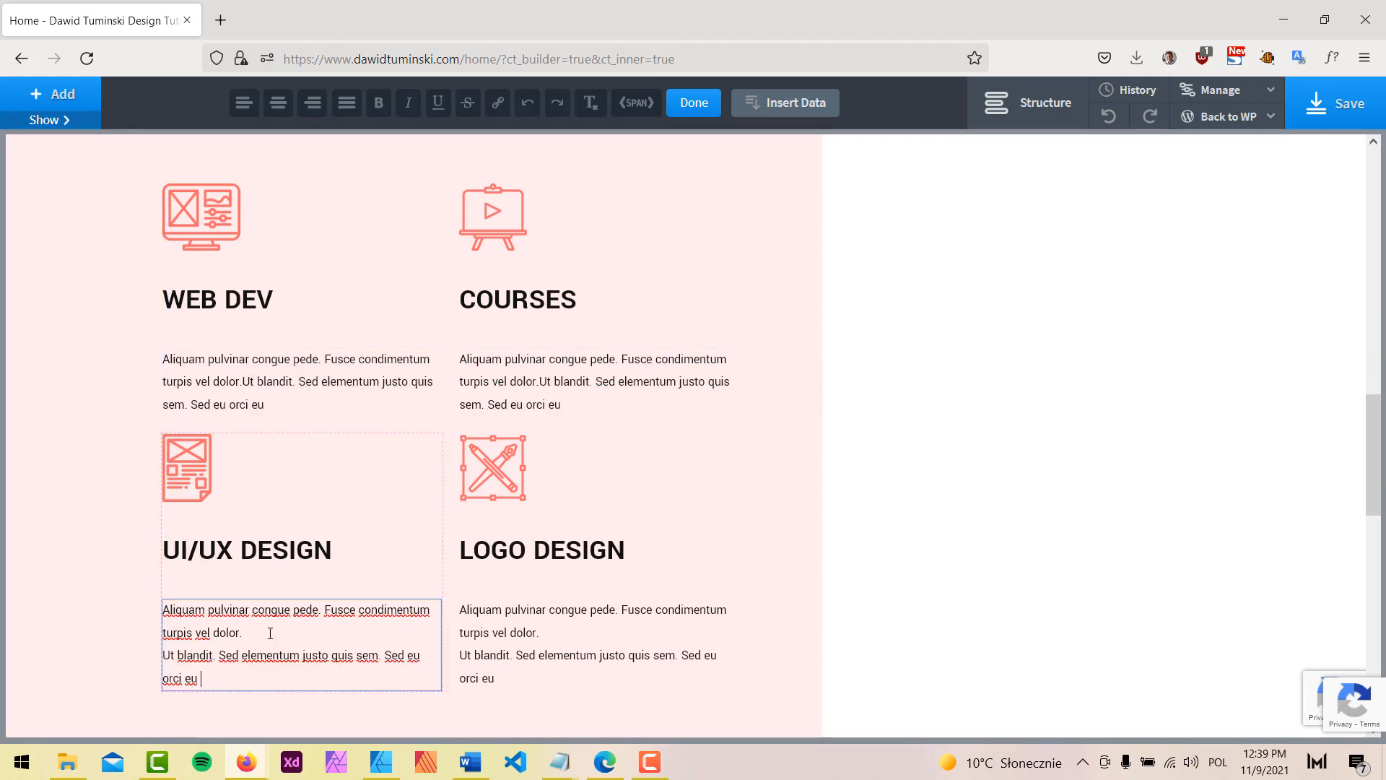
pyautogui.press('Delete')
pyautogui.doubleClick(560, 639)
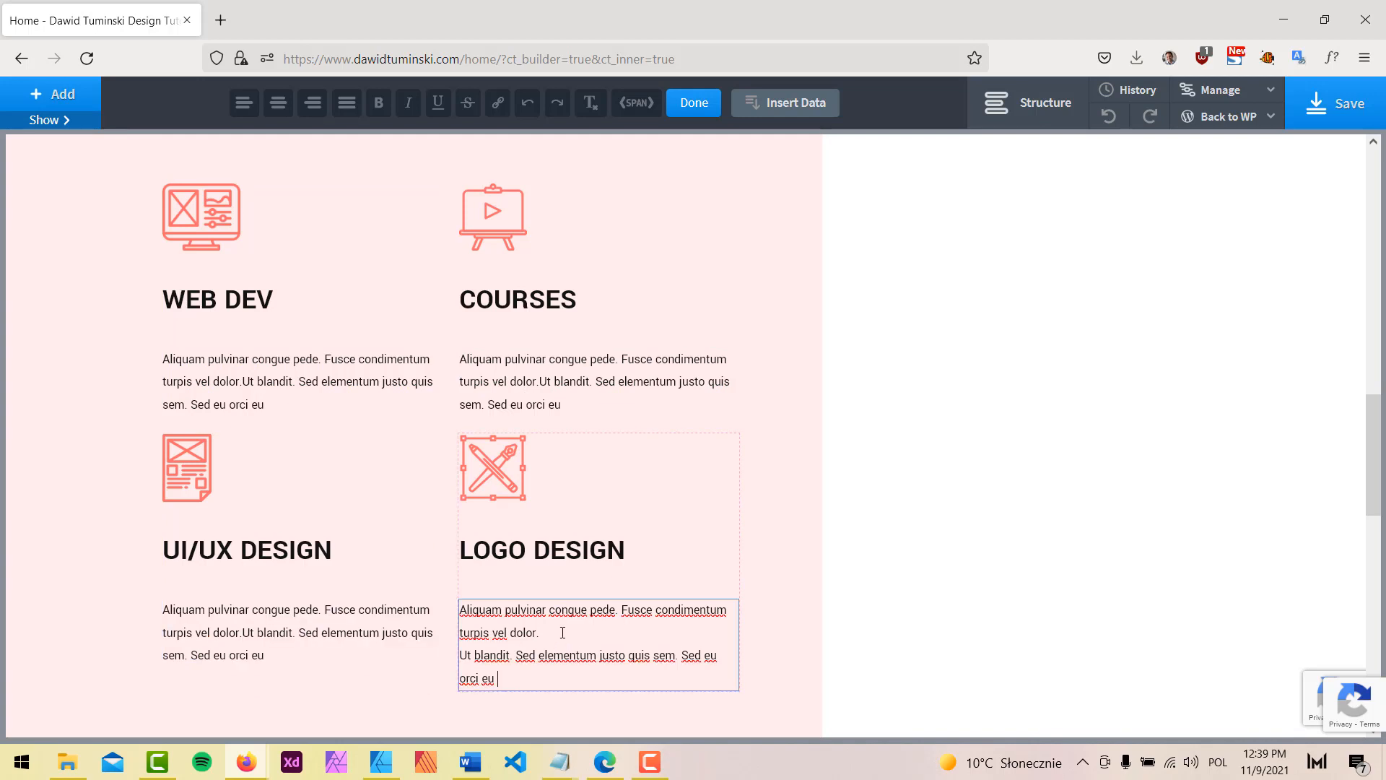
pyautogui.press('Delete')
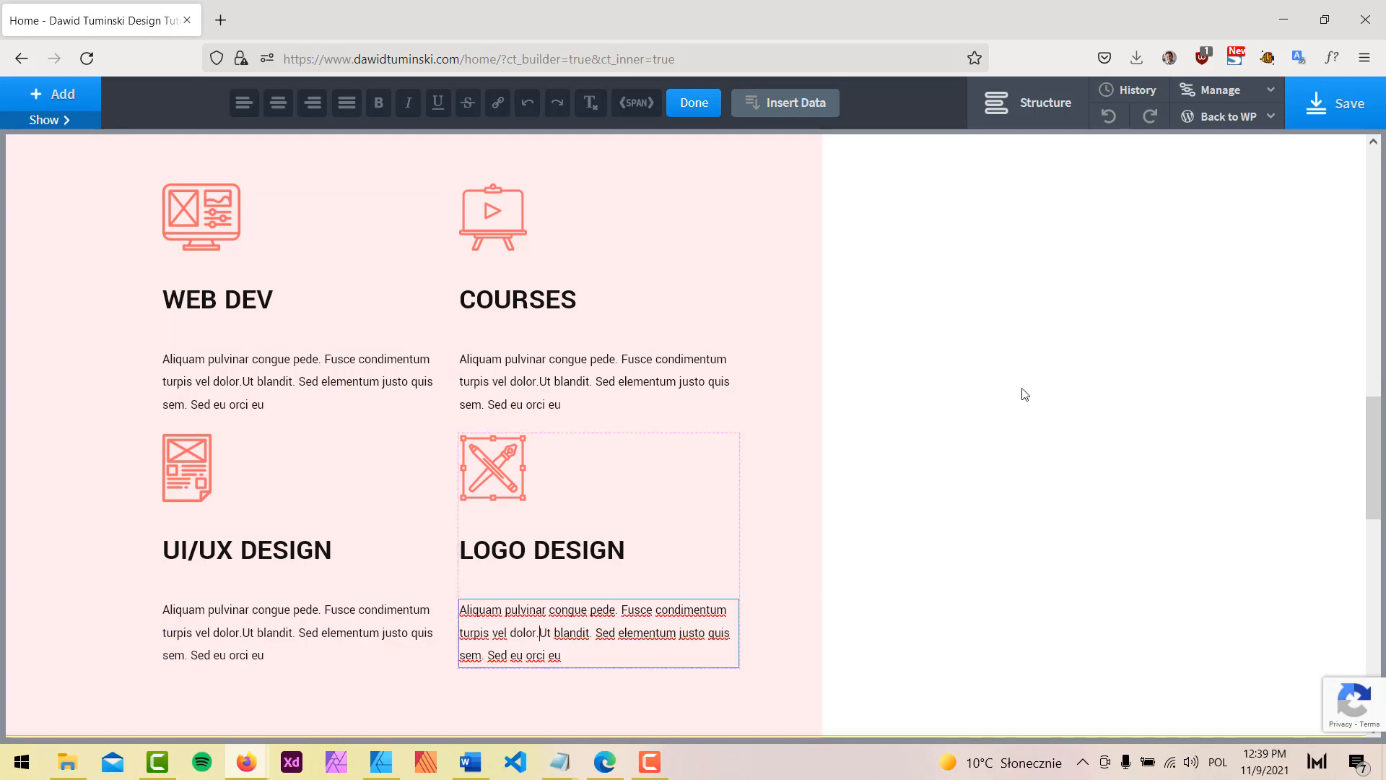
pyautogui.click(1024, 390)
# Step: Apply the mrg-btm-s class to the div wrapping the Web Dev service
pyautogui.click(289, 219)
pyautogui.click(61, 119)
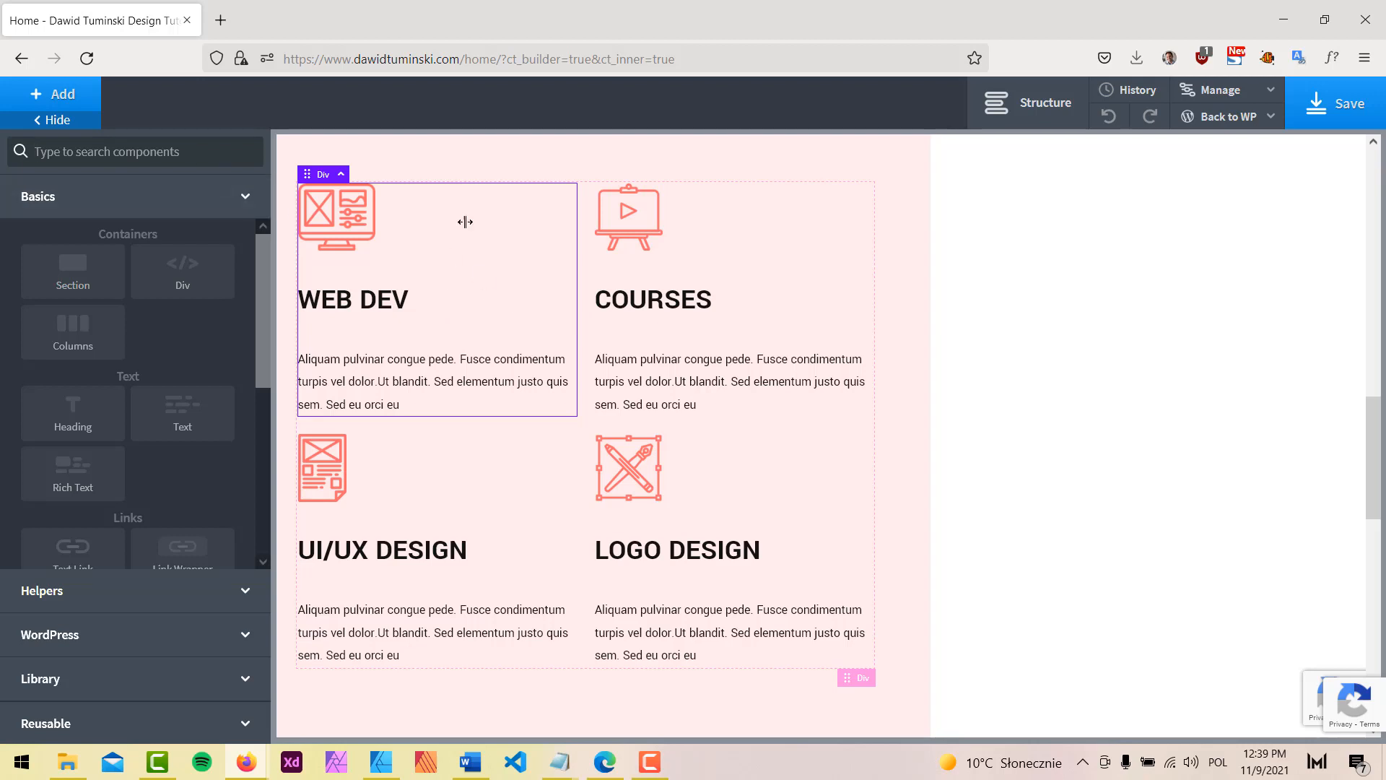
pyautogui.click(1040, 105)
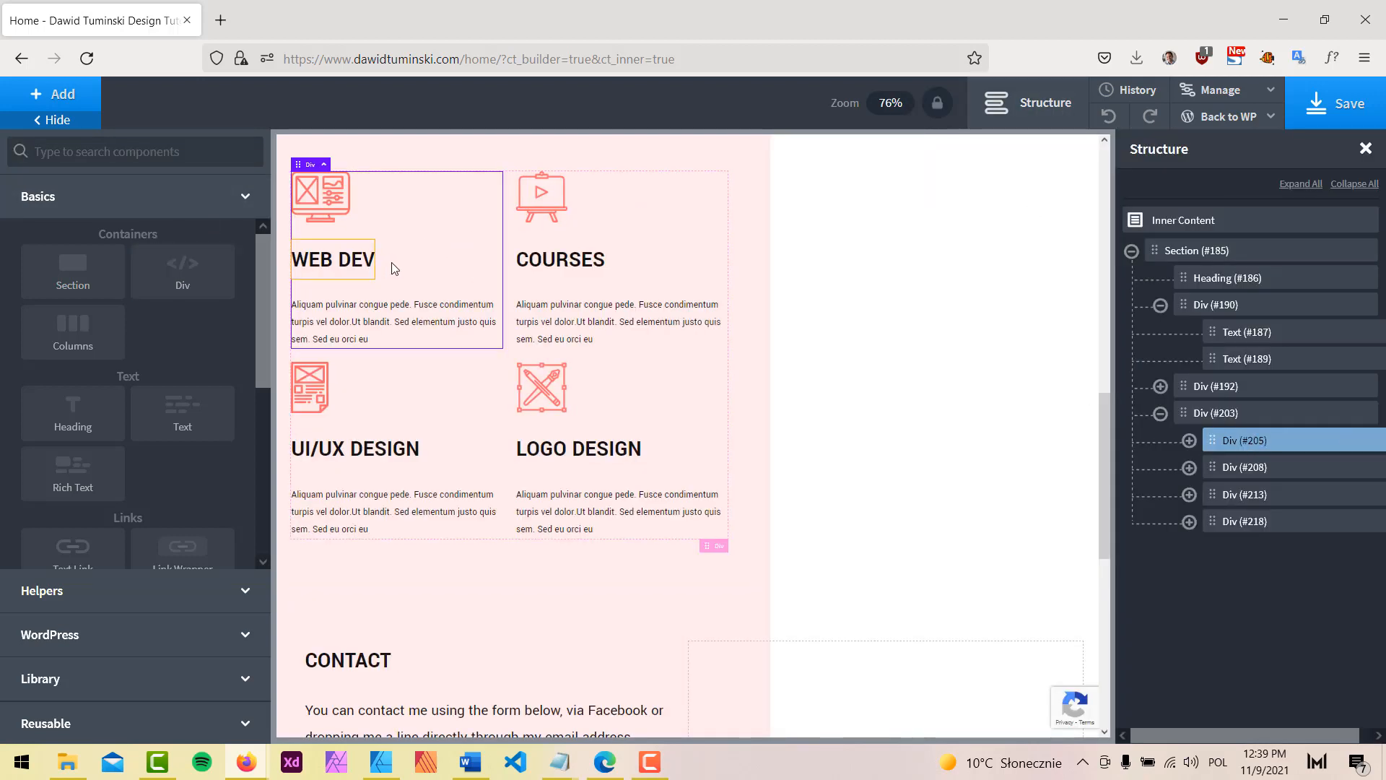
pyautogui.click(609, 241)
pyautogui.click(380, 225)
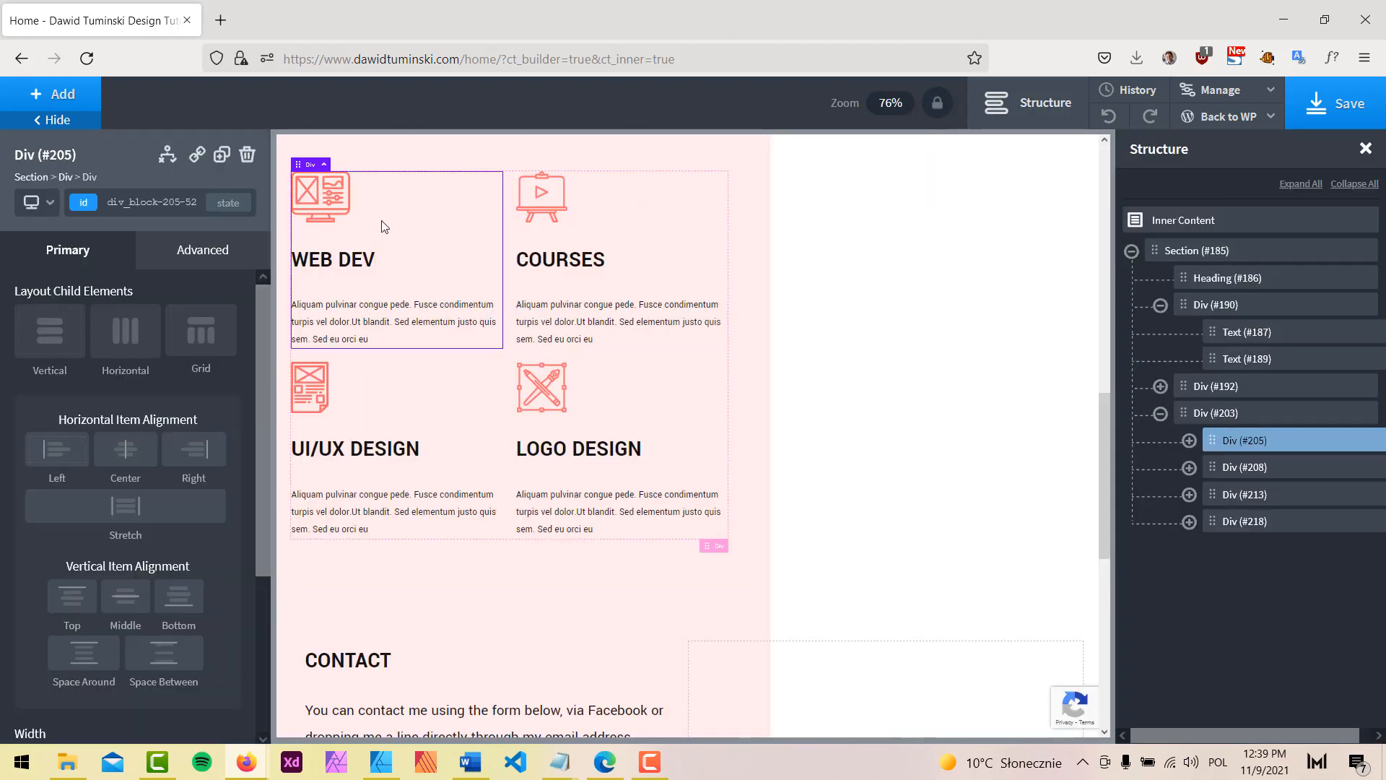
pyautogui.click(153, 202)
pyautogui.write('mrg')
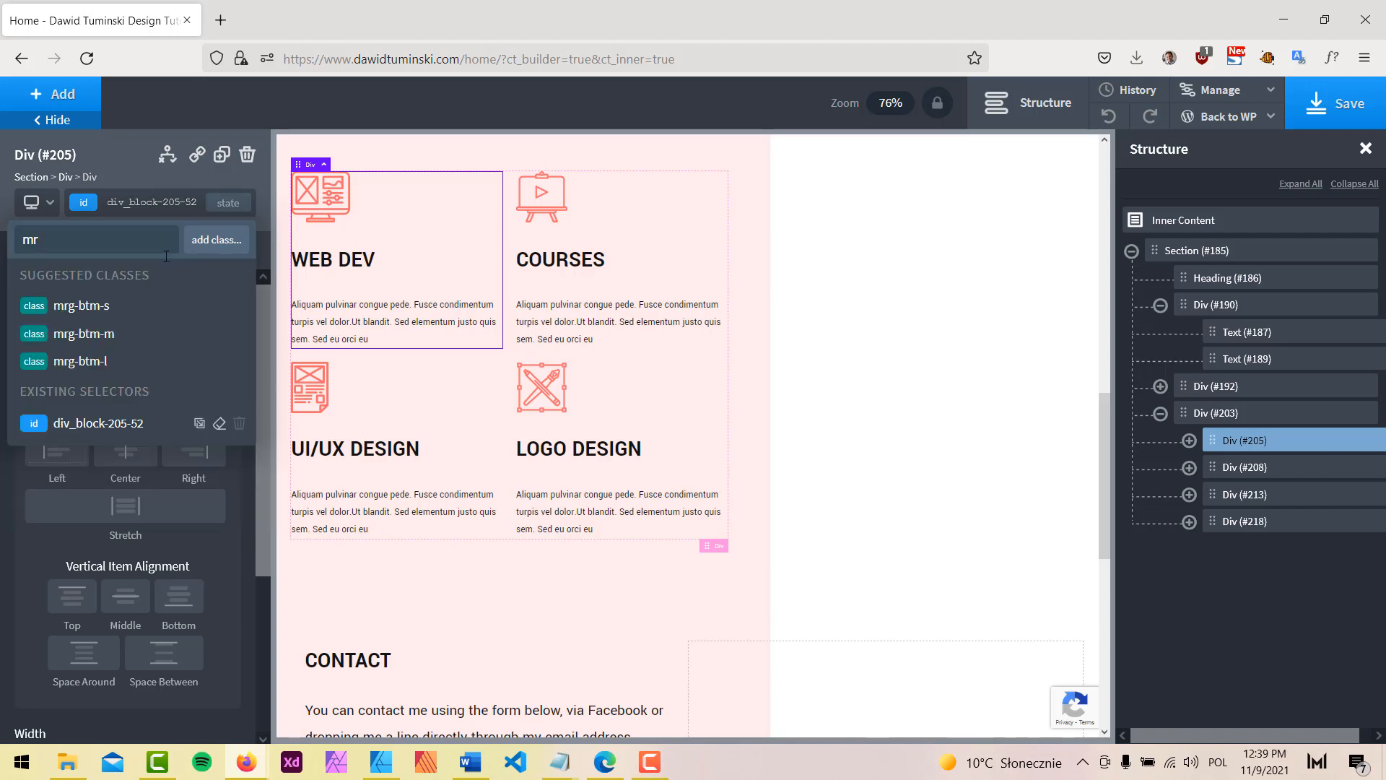
pyautogui.click(115, 302)
# Step: Apply the mrg-btm-s class to the div wrapping the Courses service and check the spacing around the services grid
pyautogui.click(1263, 468)
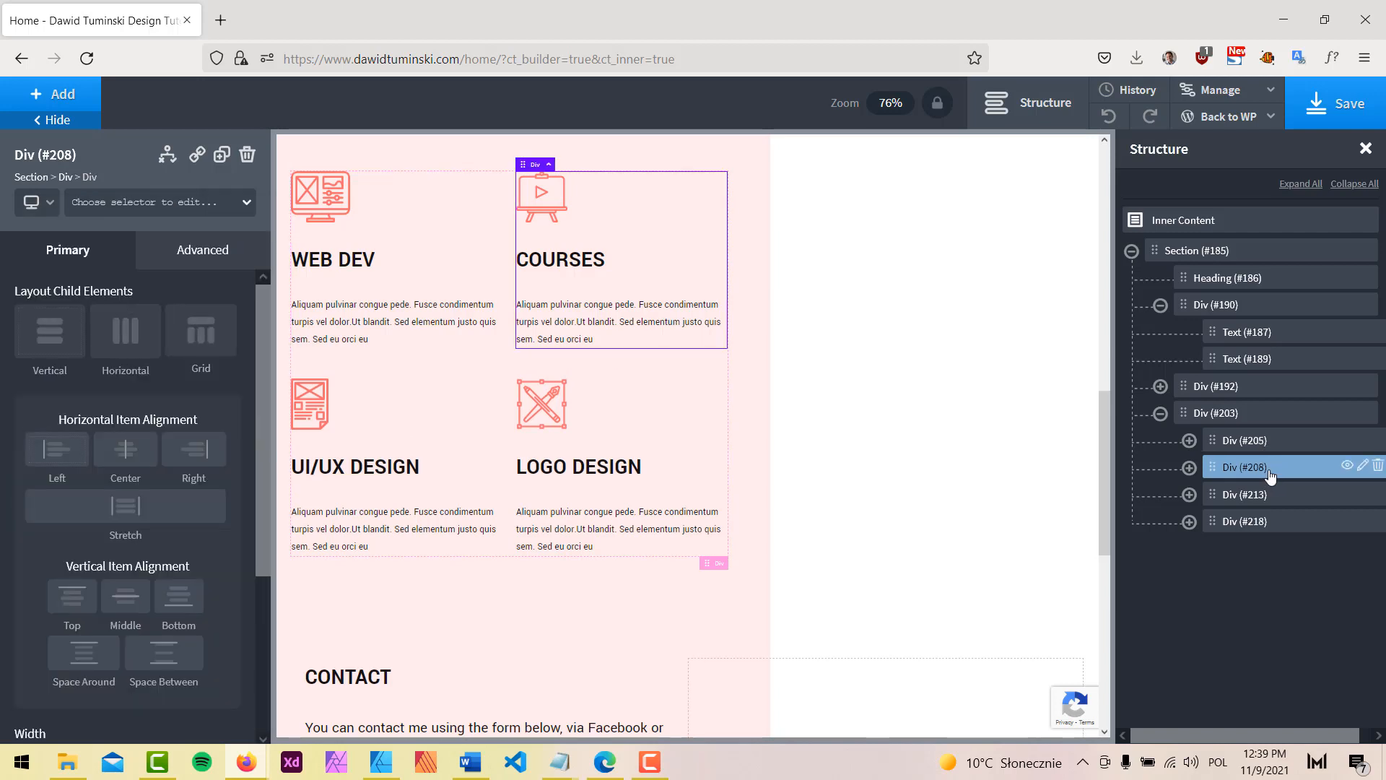
pyautogui.click(144, 202)
pyautogui.write('mrg')
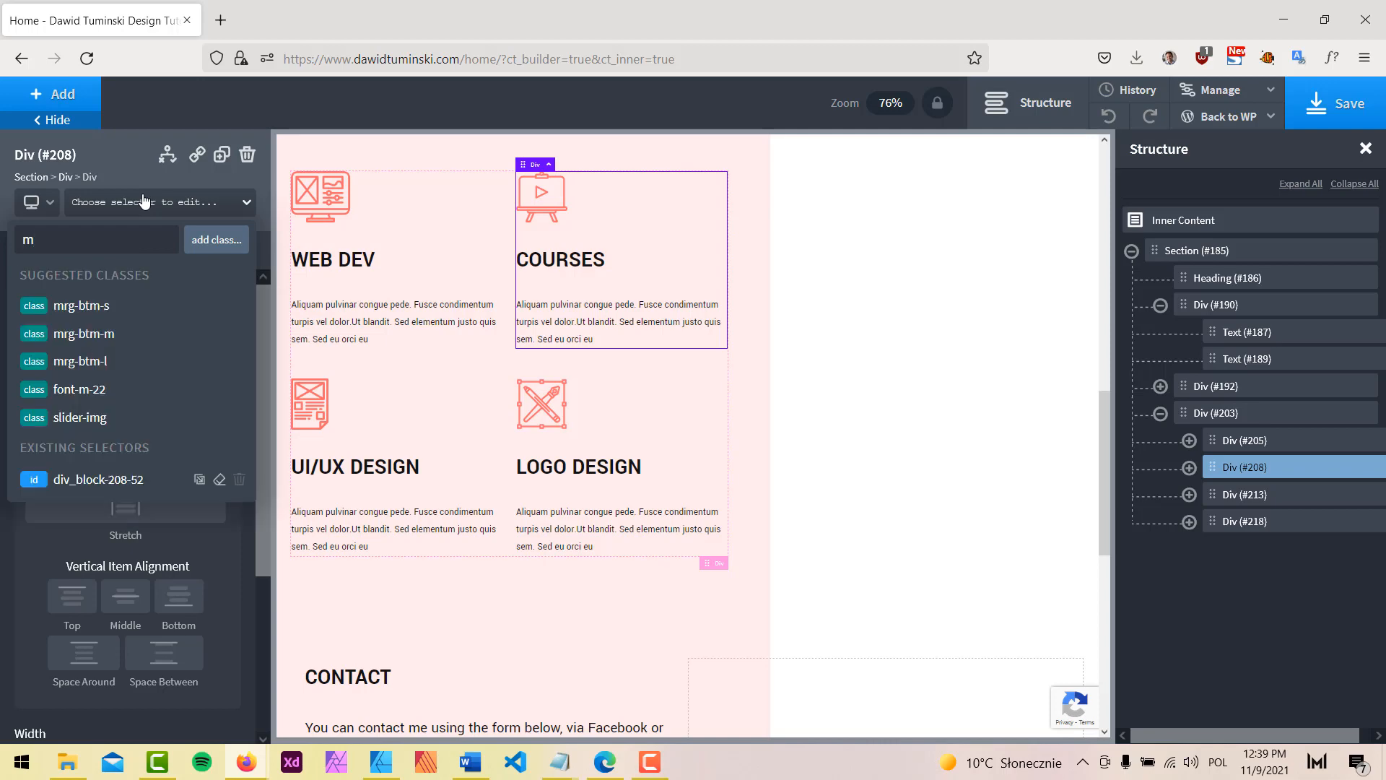
pyautogui.click(94, 307)
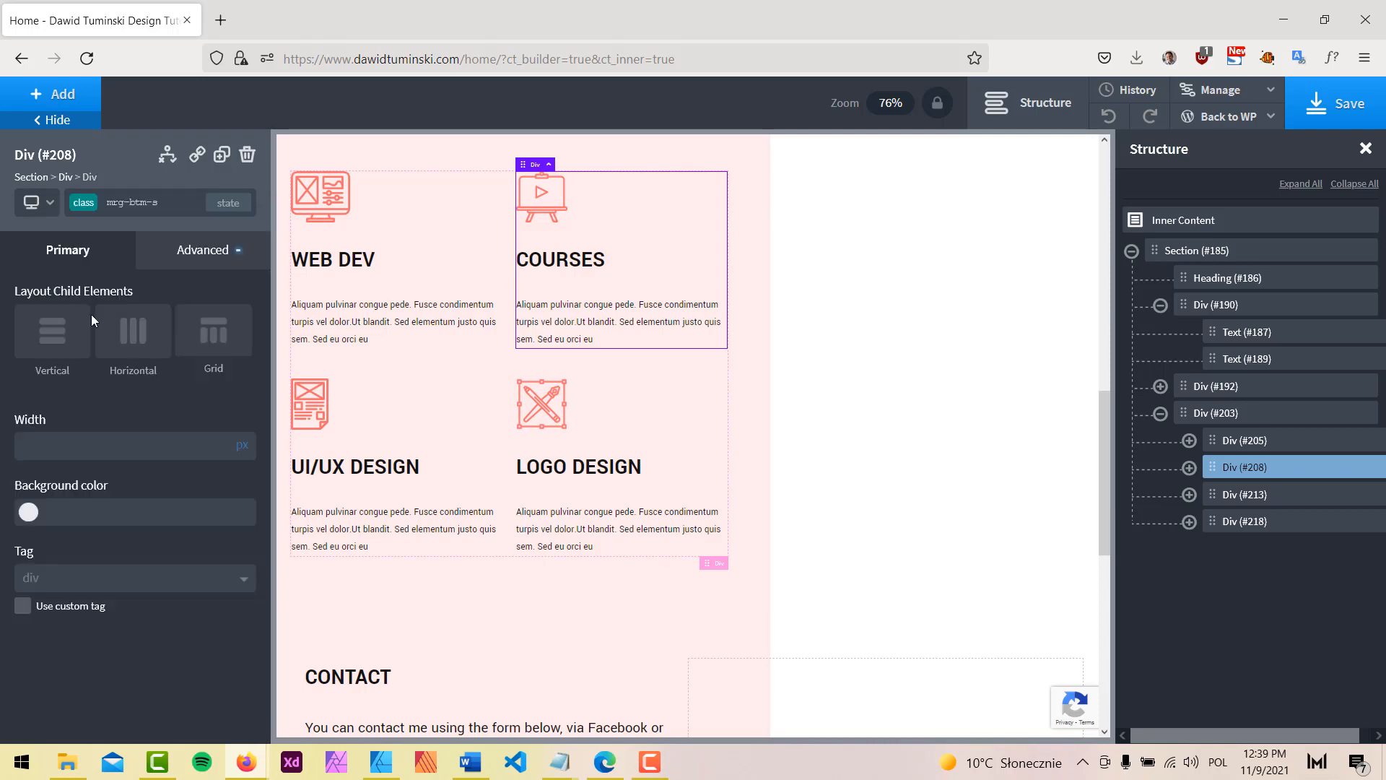
pyautogui.click(52, 119)
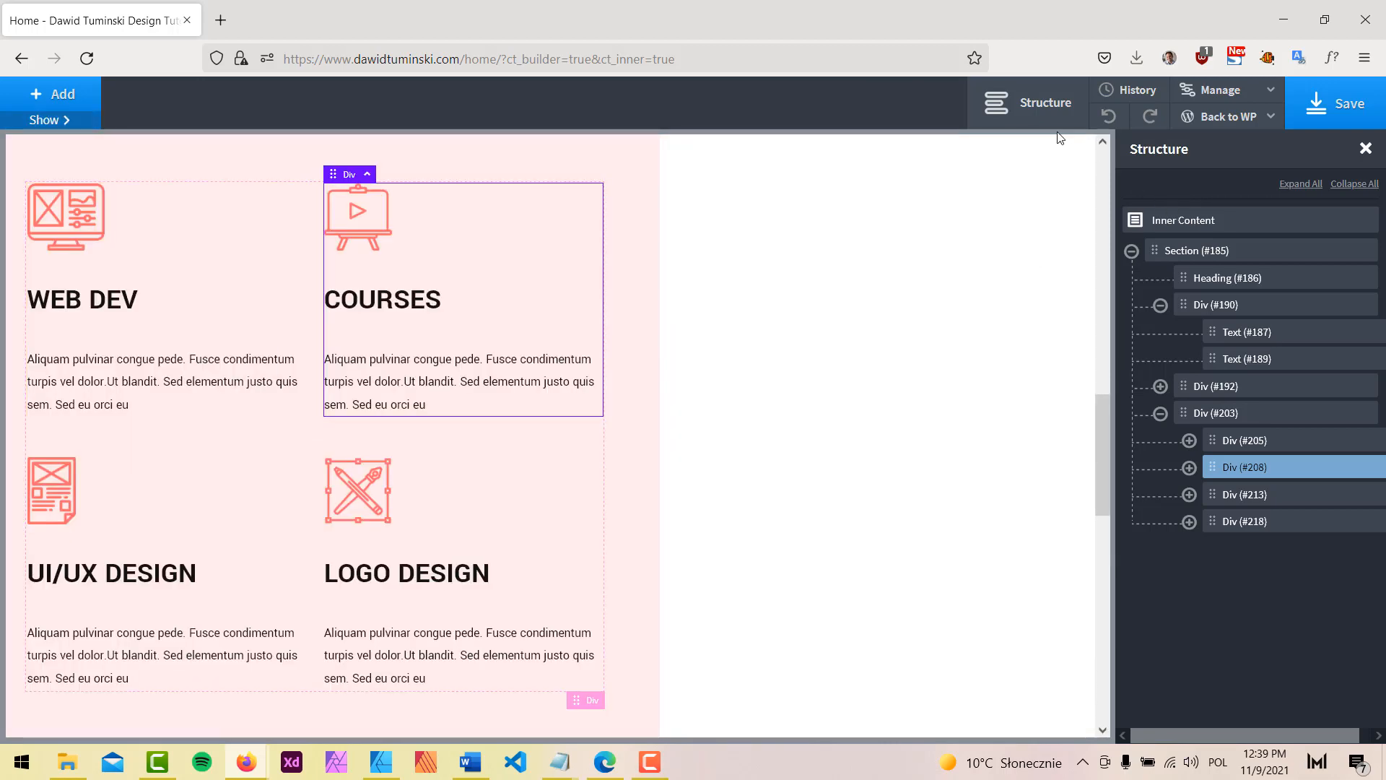
pyautogui.click(1040, 108)
pyautogui.scroll(-1, 1088, 406)
pyautogui.scroll(-2, 1105, 423)
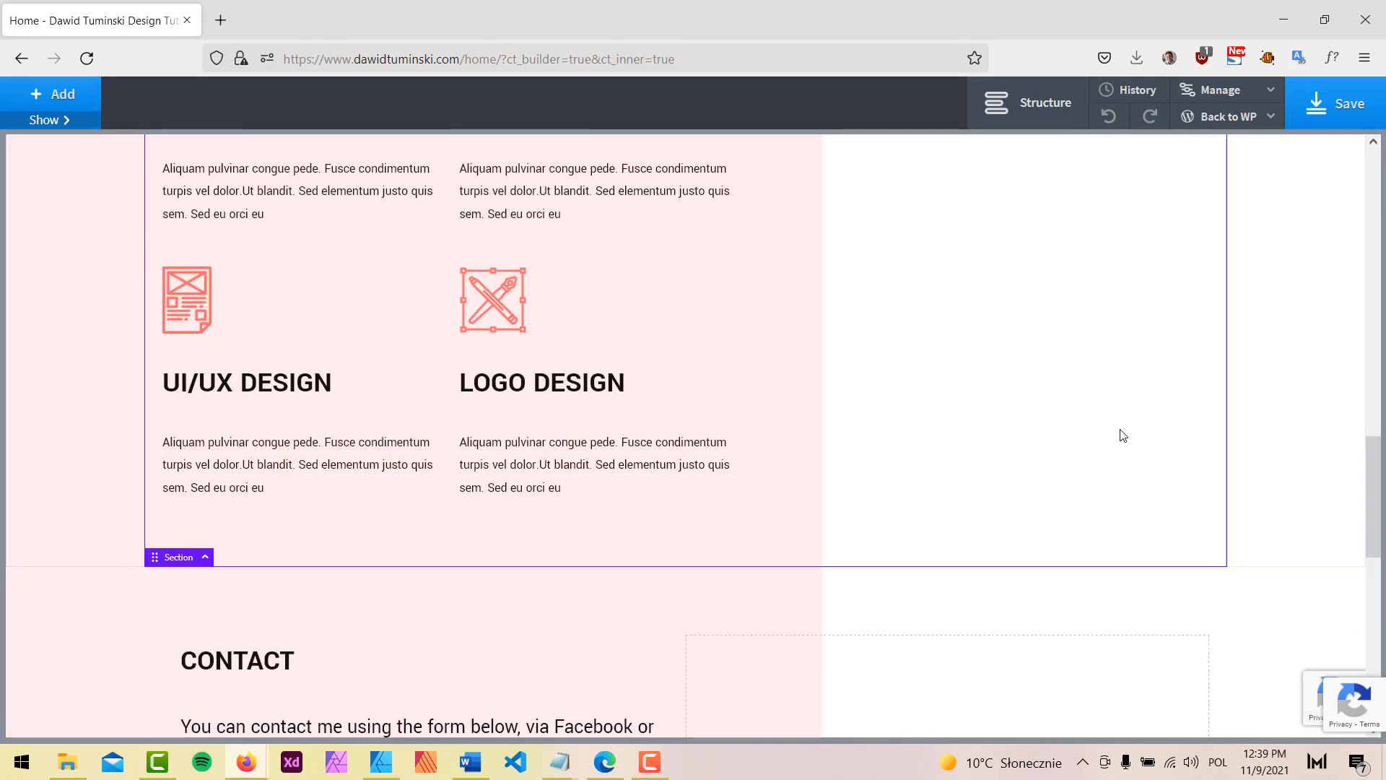
pyautogui.scroll(5, 1122, 435)
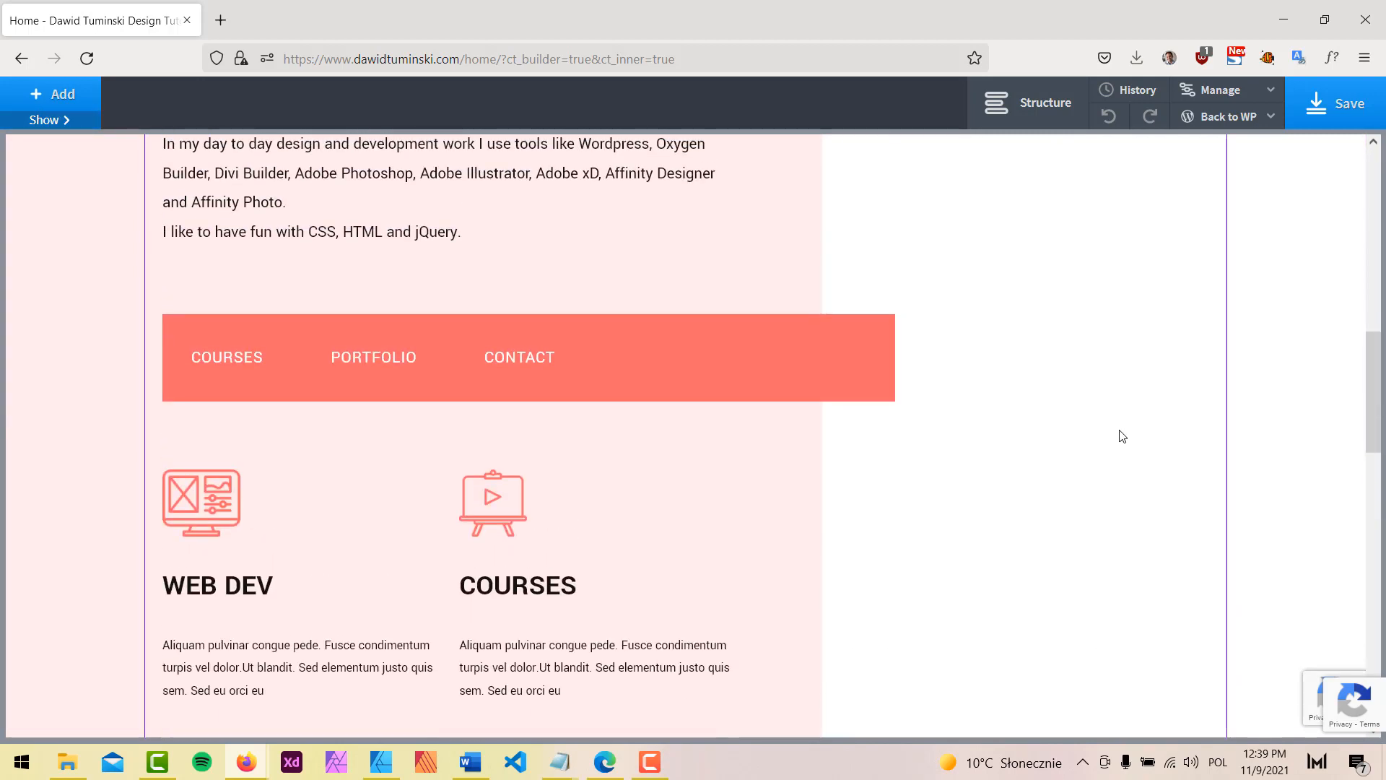
# Step: Preview the About Me section at the less than 992px and less than 768px breakpoints, examining the services grid and links bar
pyautogui.click(54, 120)
pyautogui.click(36, 204)
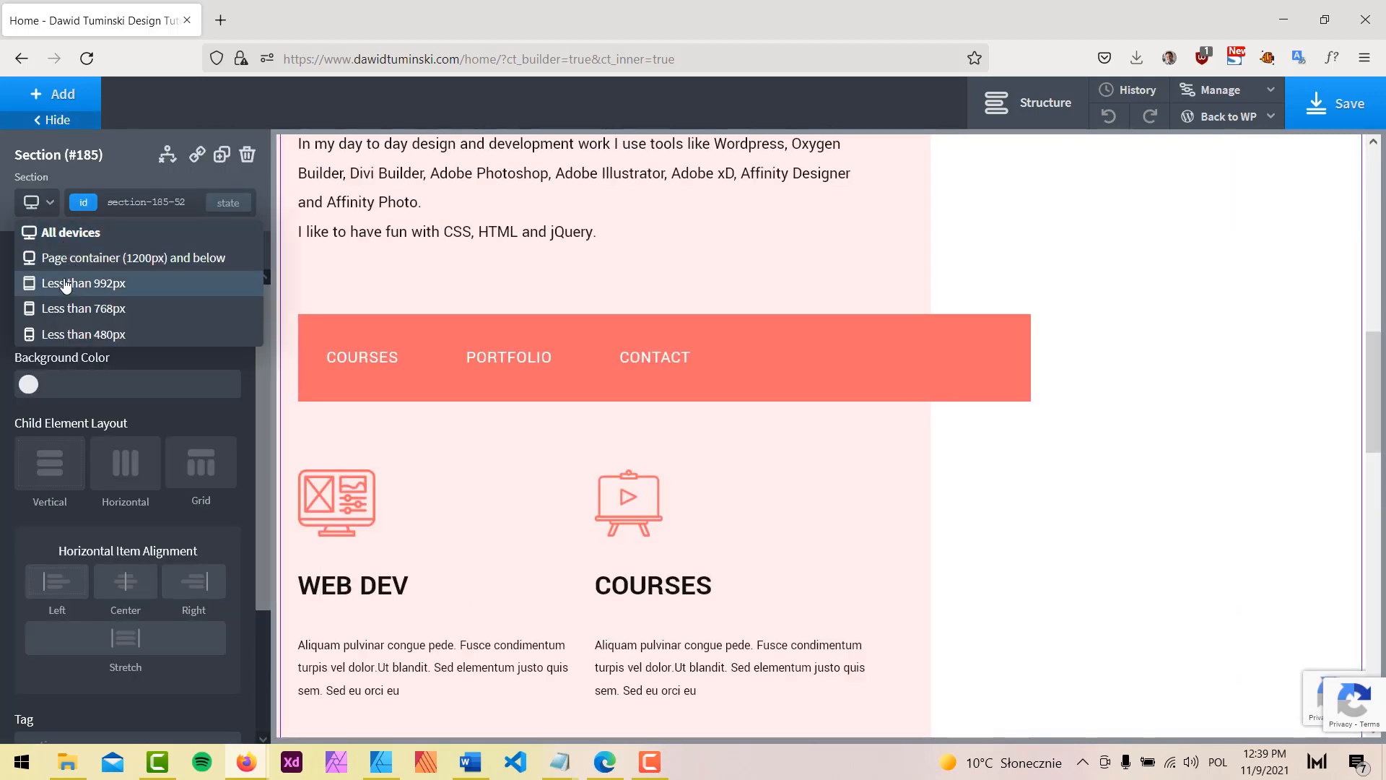
pyautogui.click(73, 281)
pyautogui.scroll(-10, 816, 380)
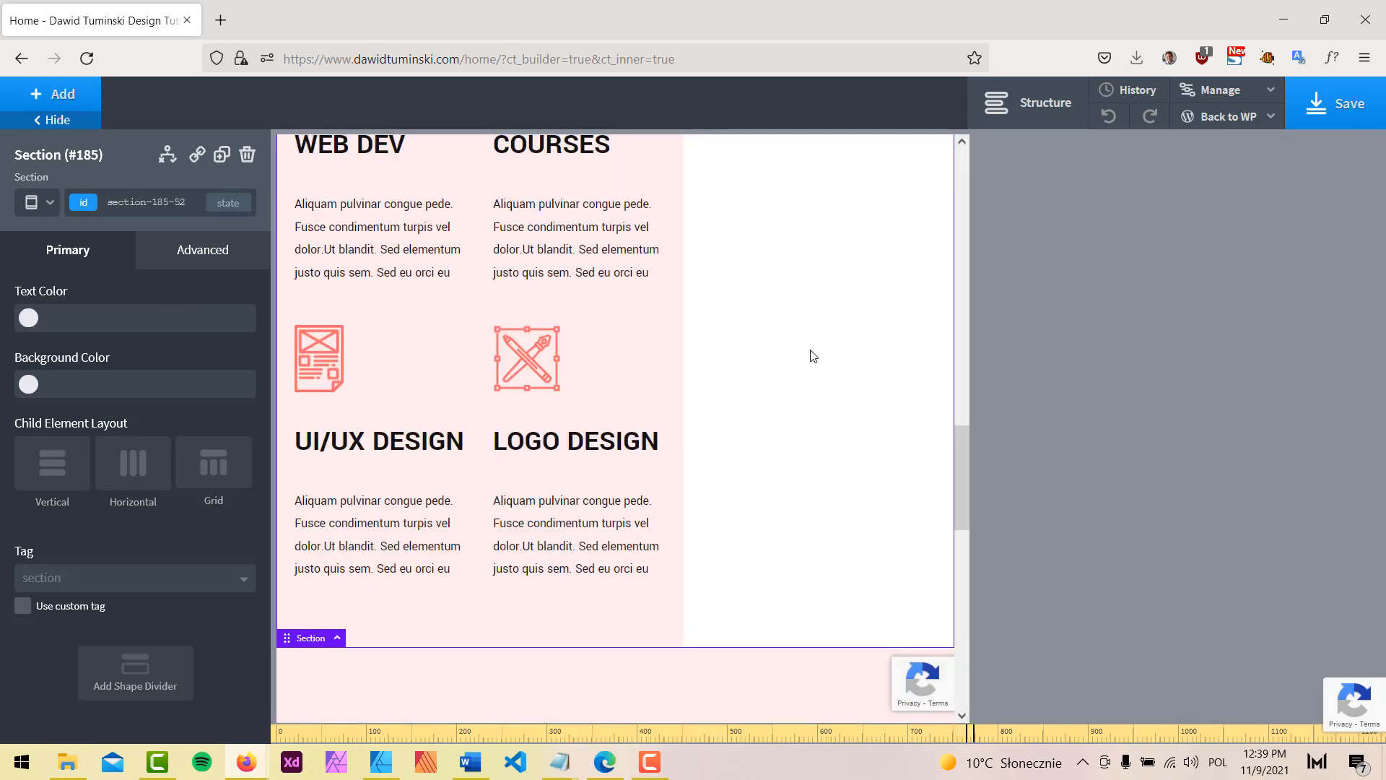
pyautogui.scroll(2, 811, 356)
pyautogui.click(41, 197)
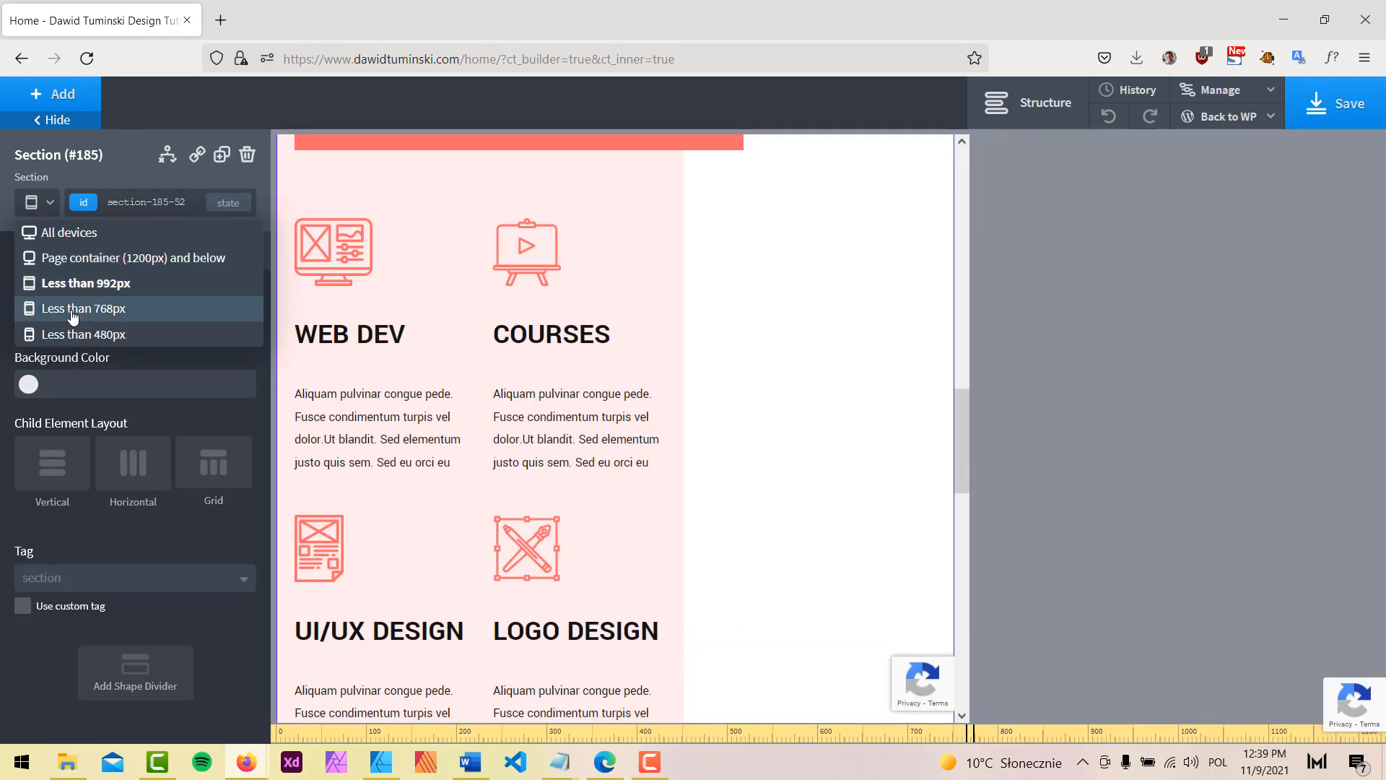
pyautogui.click(89, 325)
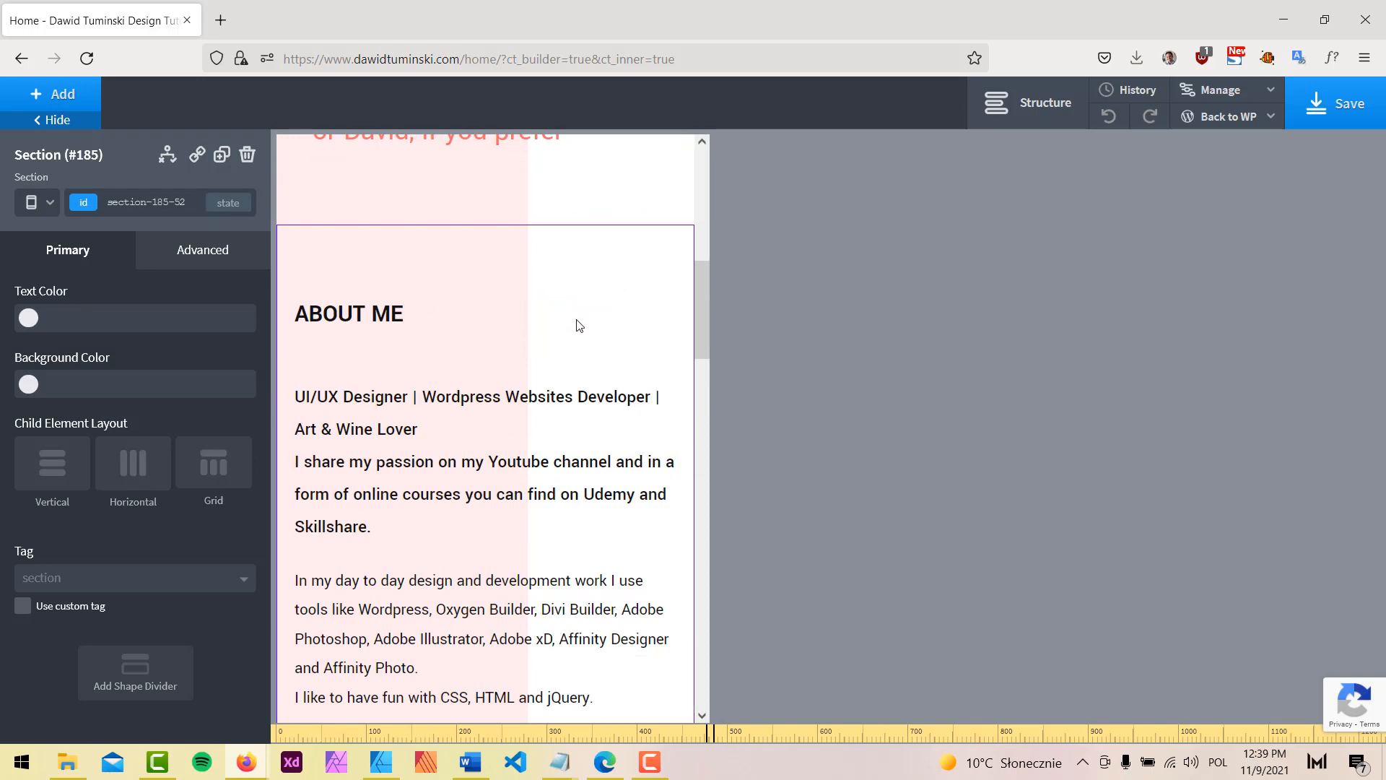
pyautogui.scroll(-9, 578, 318)
pyautogui.scroll(-3, 585, 307)
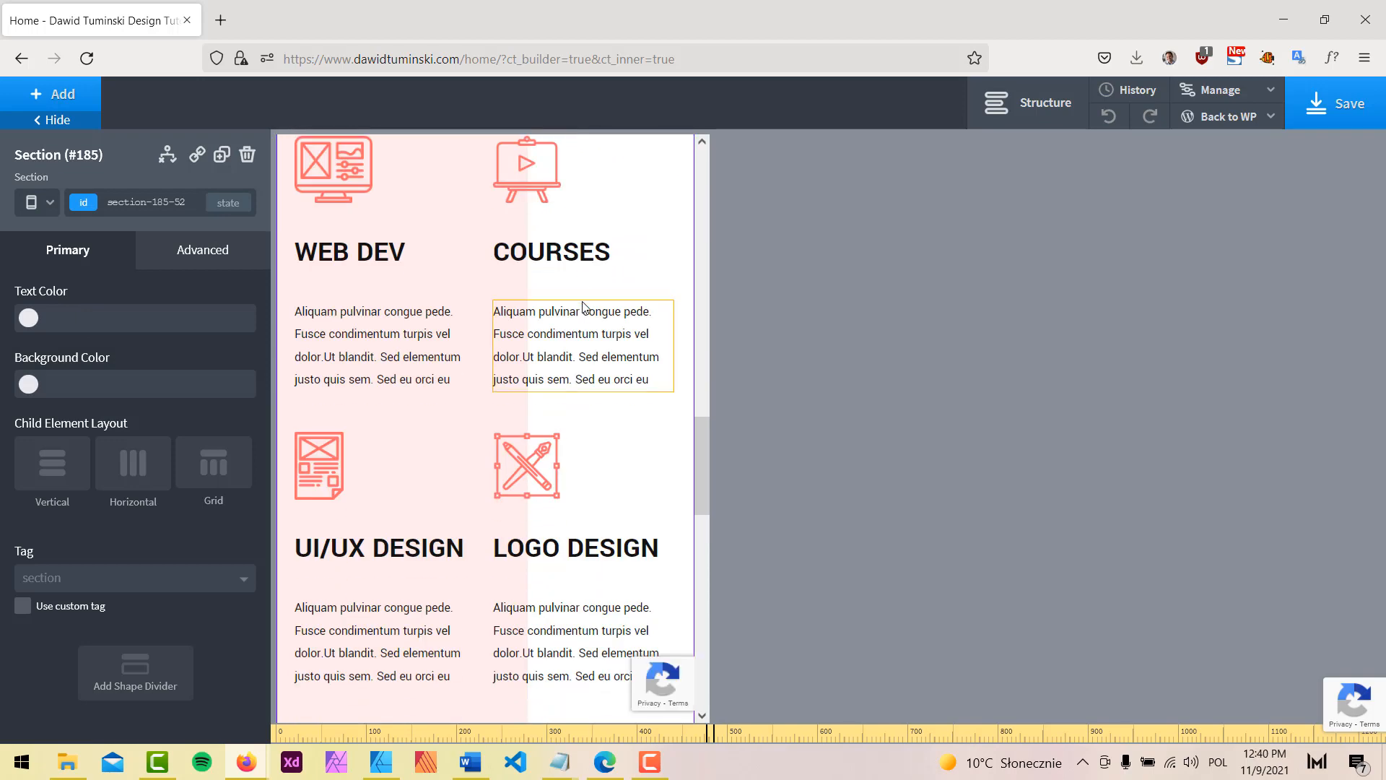
pyautogui.scroll(3, 585, 308)
pyautogui.scroll(-3, 585, 307)
pyautogui.scroll(3, 585, 308)
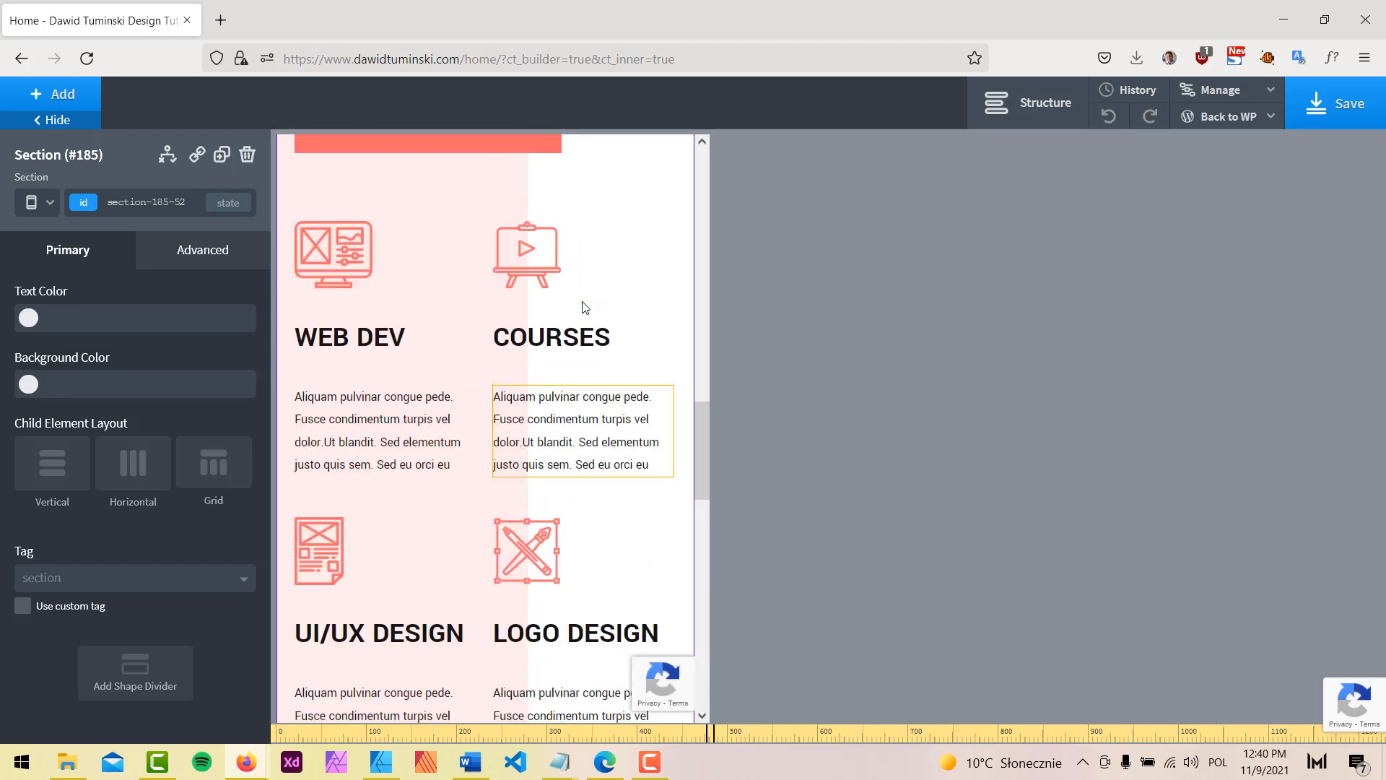
pyautogui.scroll(6, 585, 308)
pyautogui.scroll(-2, 650, 307)
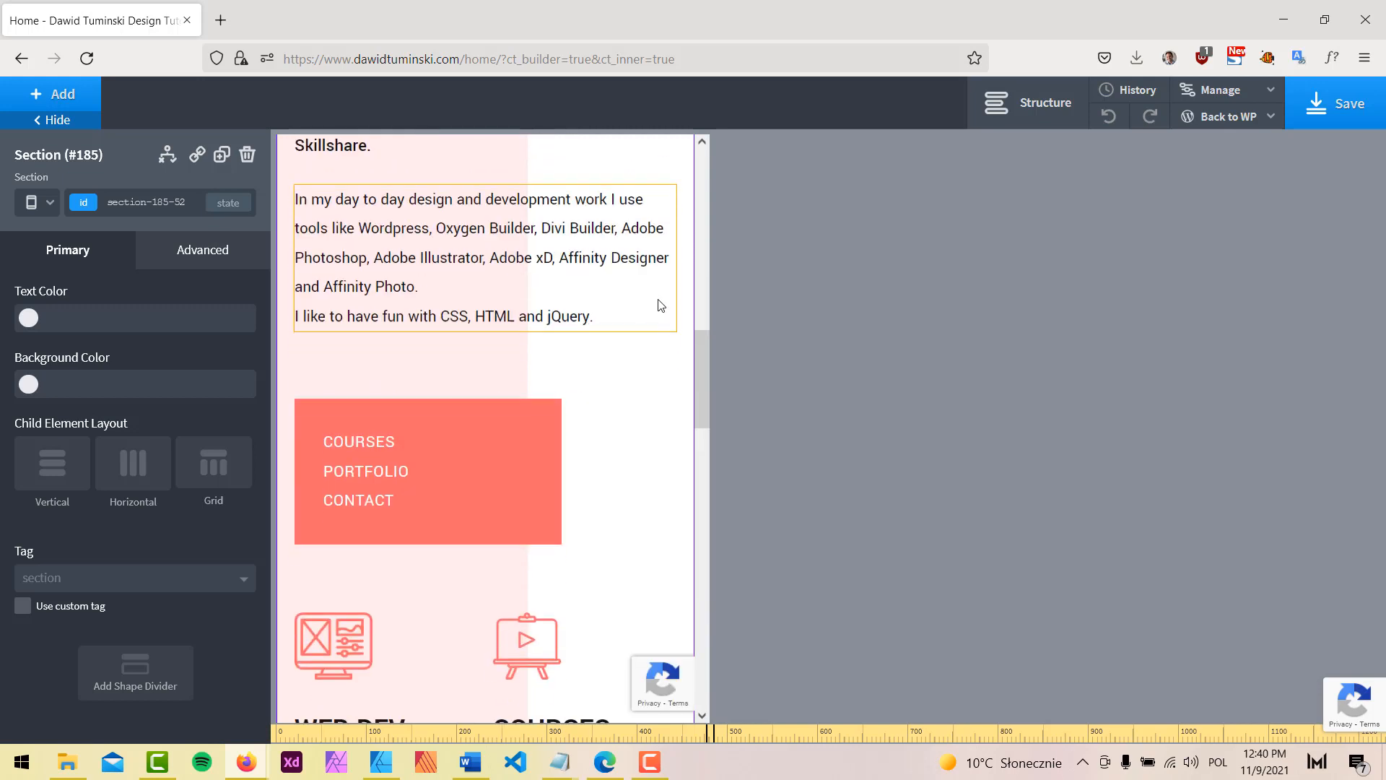
# Step: For screens under 768px, set the coral links bar div's own width to 100% and stack its links vertically with centred horizontal alignment
pyautogui.click(543, 412)
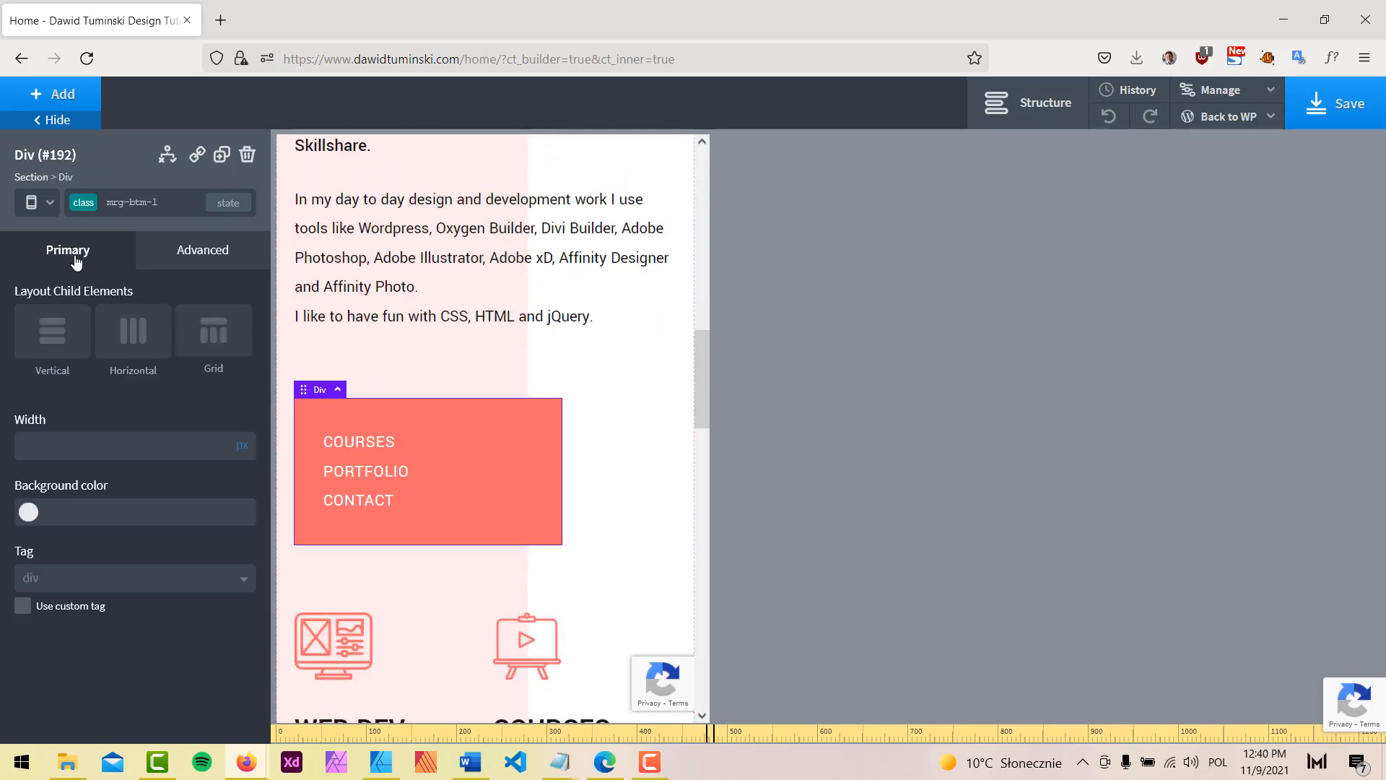
pyautogui.click(125, 200)
pyautogui.click(89, 274)
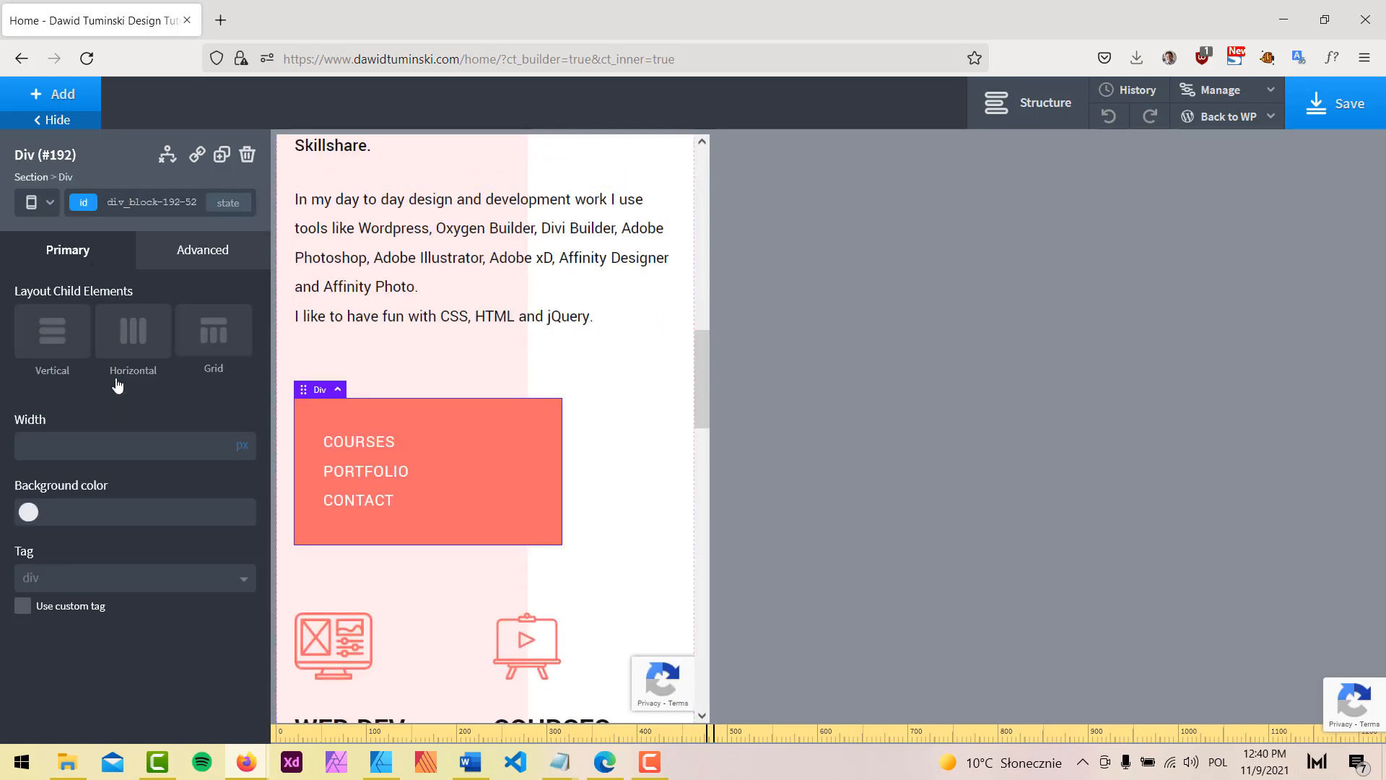
pyautogui.write('100')
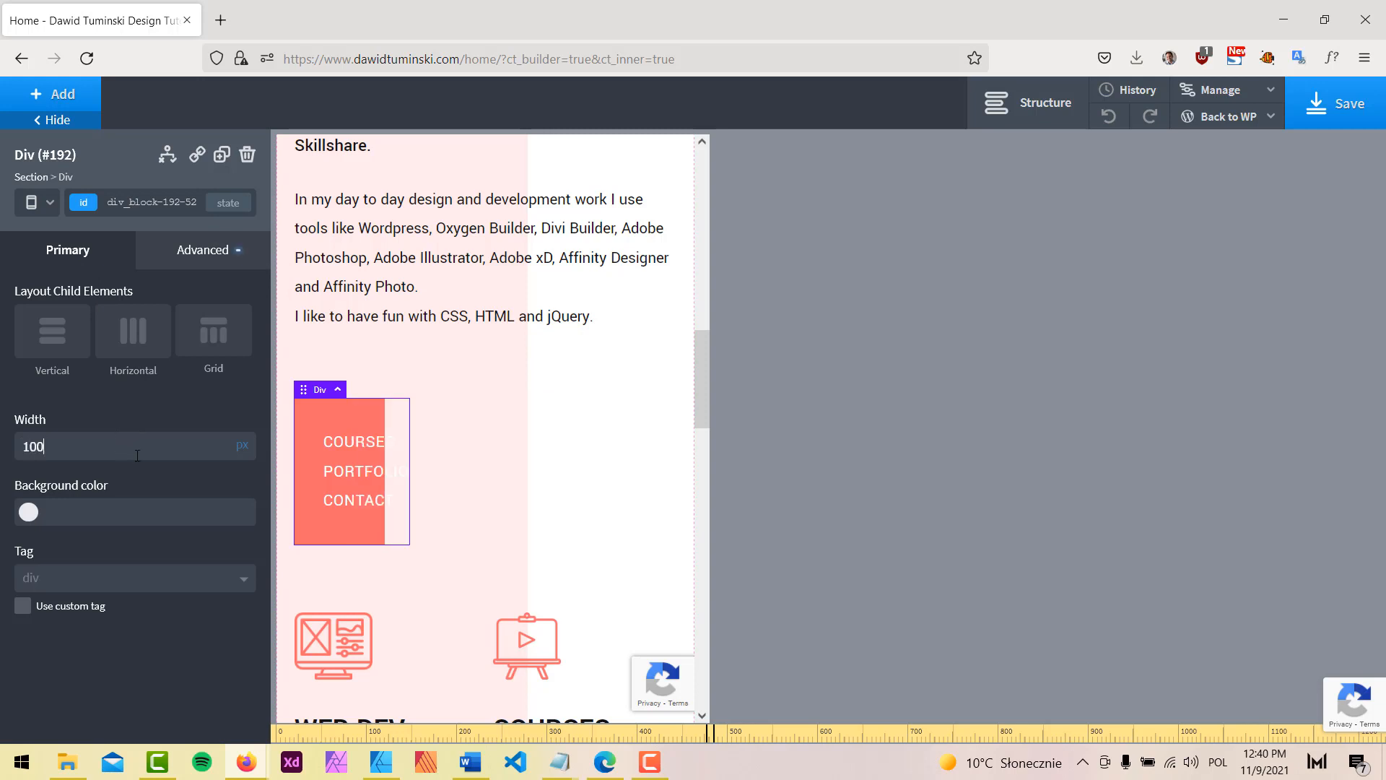
pyautogui.click(242, 449)
pyautogui.click(245, 462)
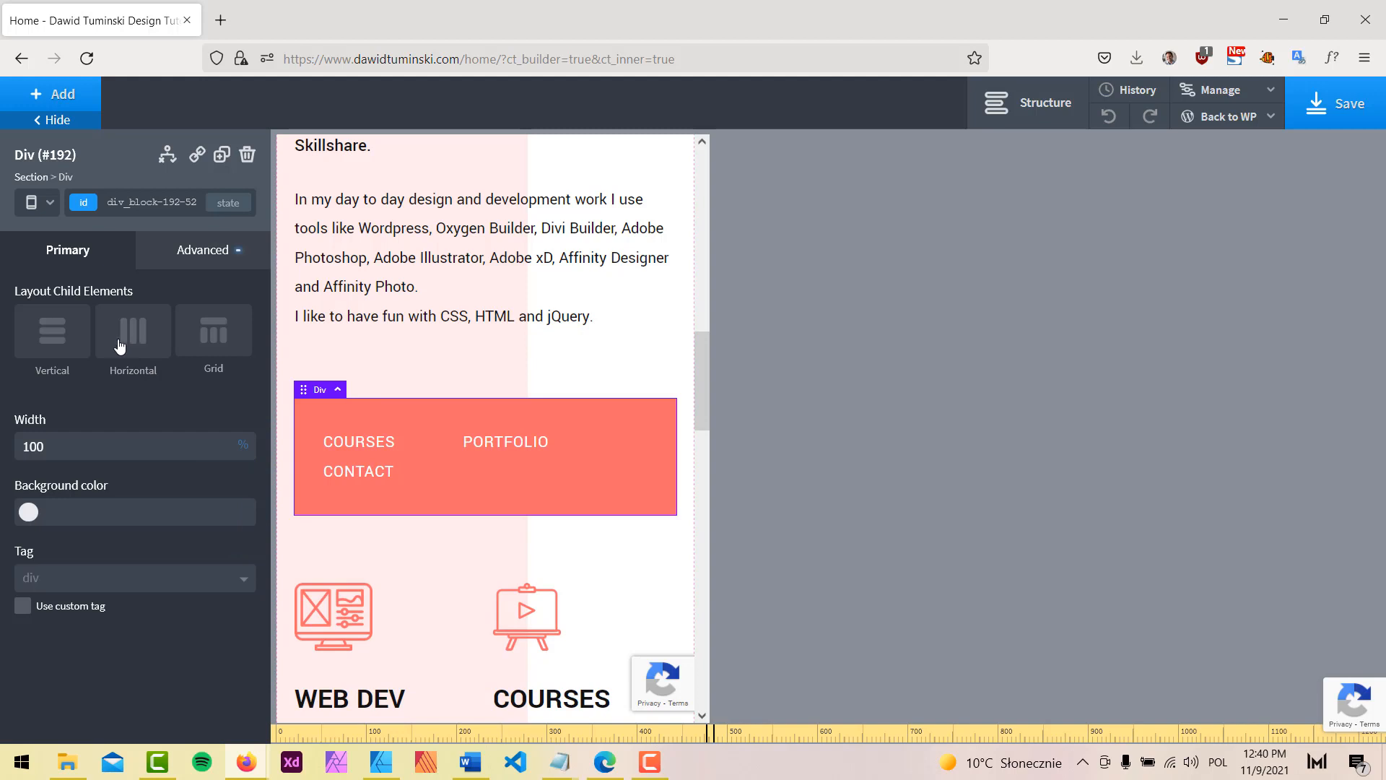
pyautogui.click(57, 338)
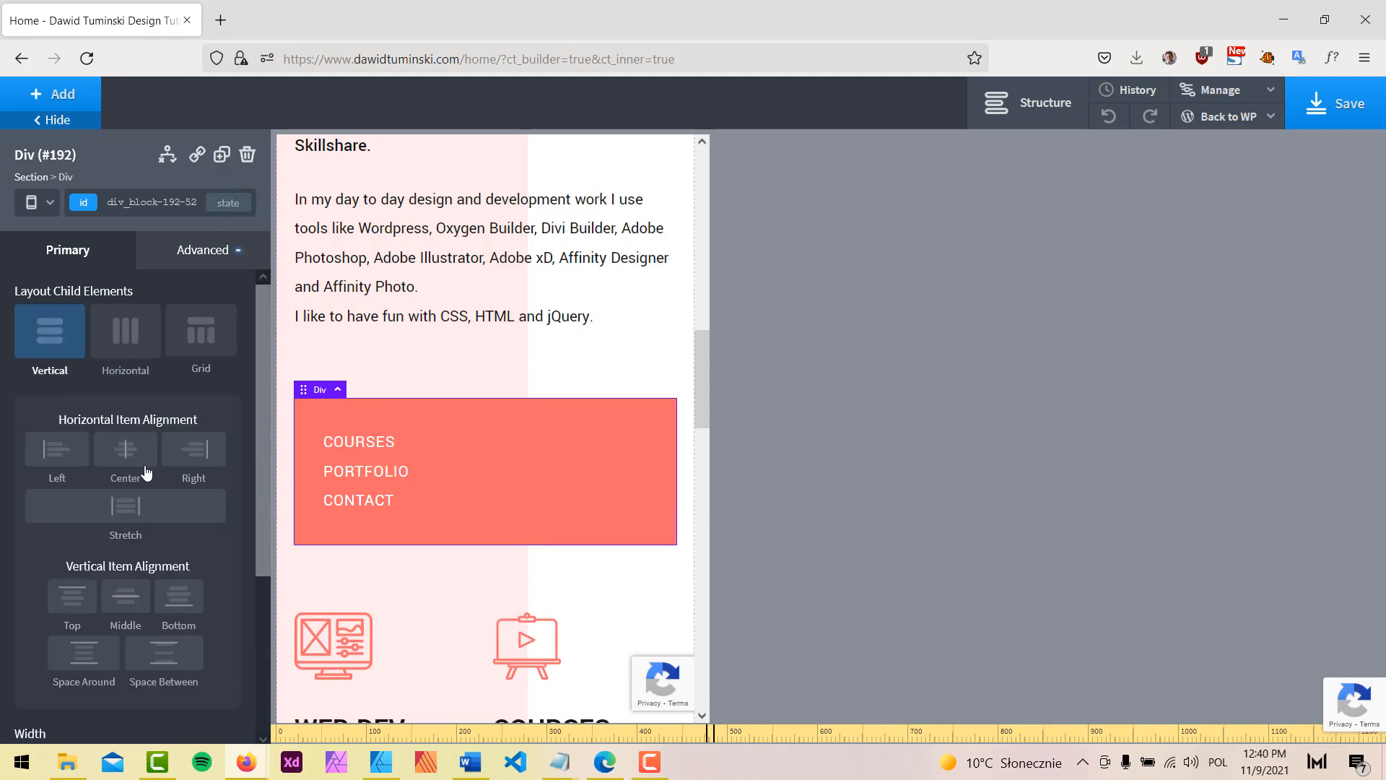
pyautogui.click(137, 455)
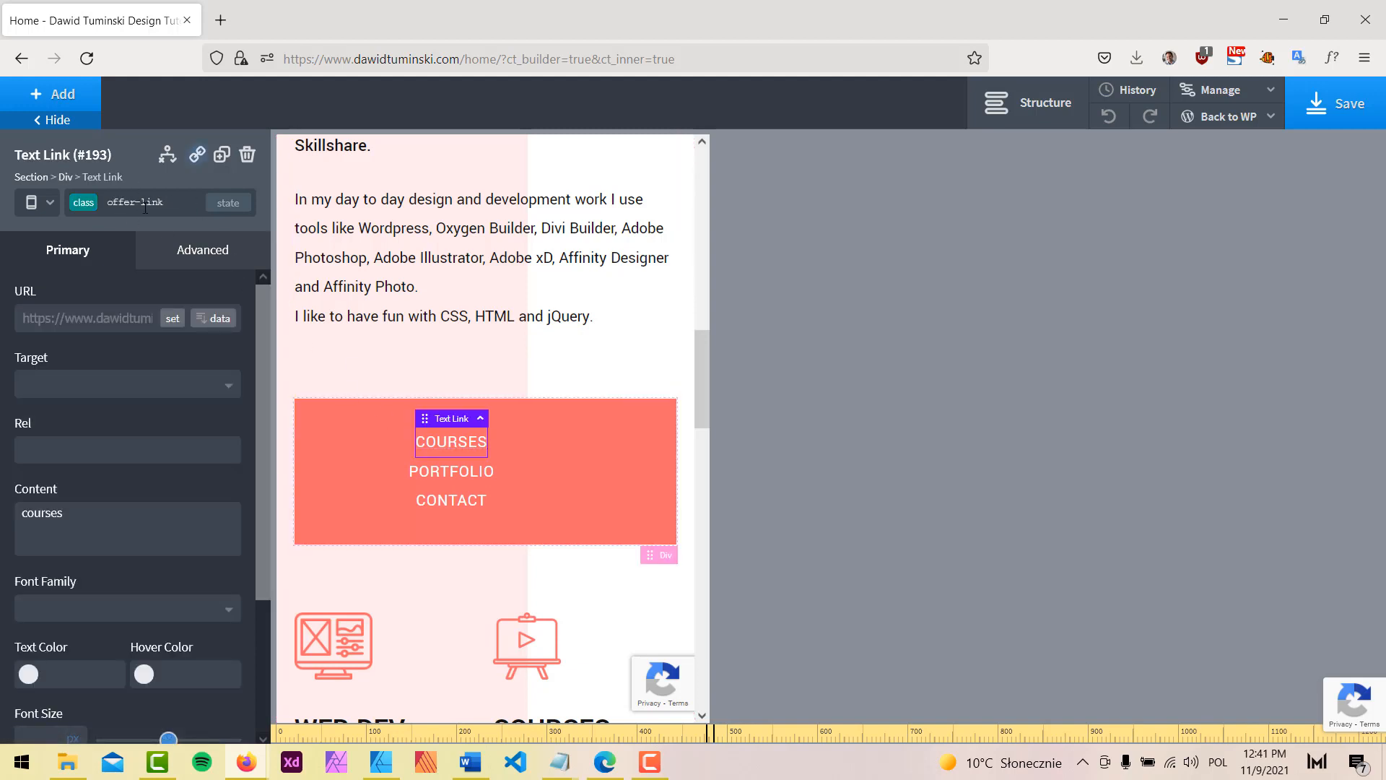
# Step: For screens under 768px, set the offer-link class's right margin to 0 px through the Courses link
pyautogui.click(201, 258)
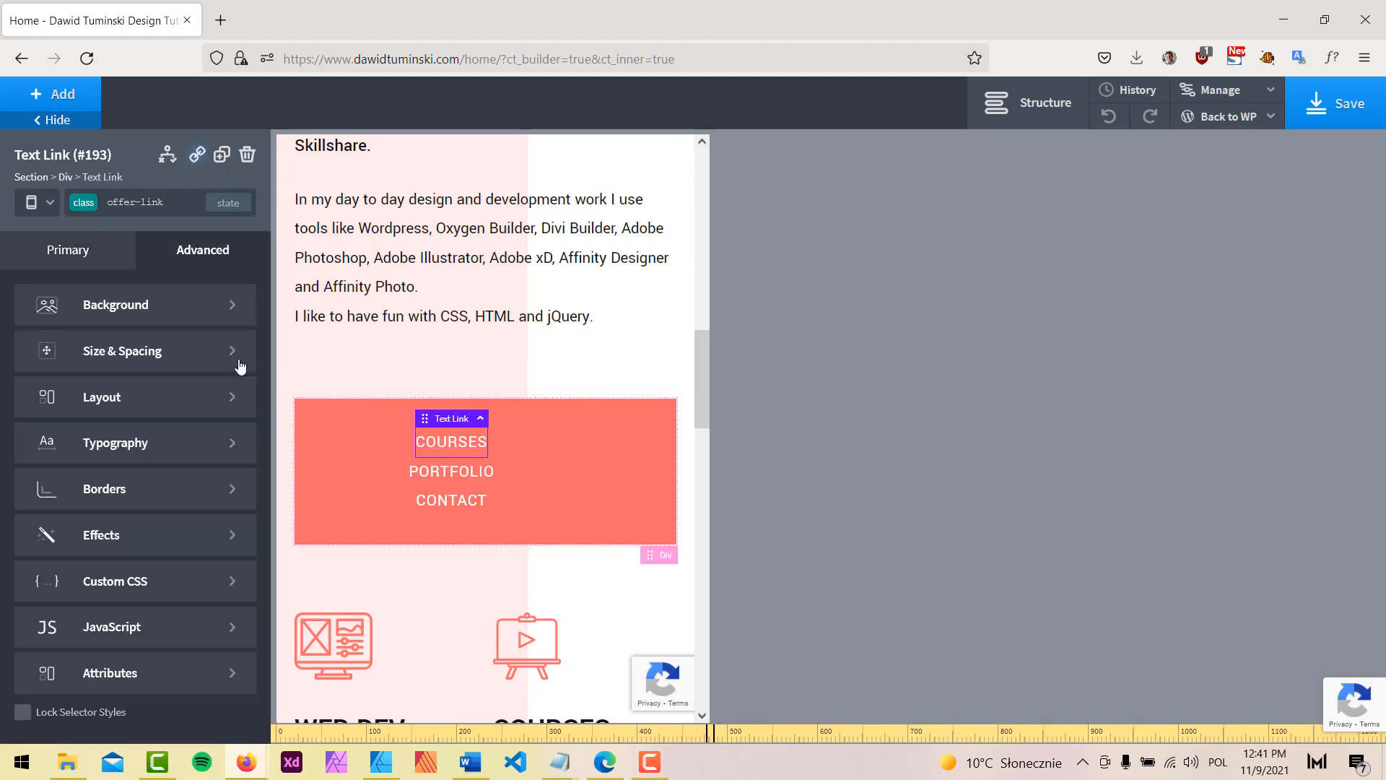
pyautogui.click(183, 350)
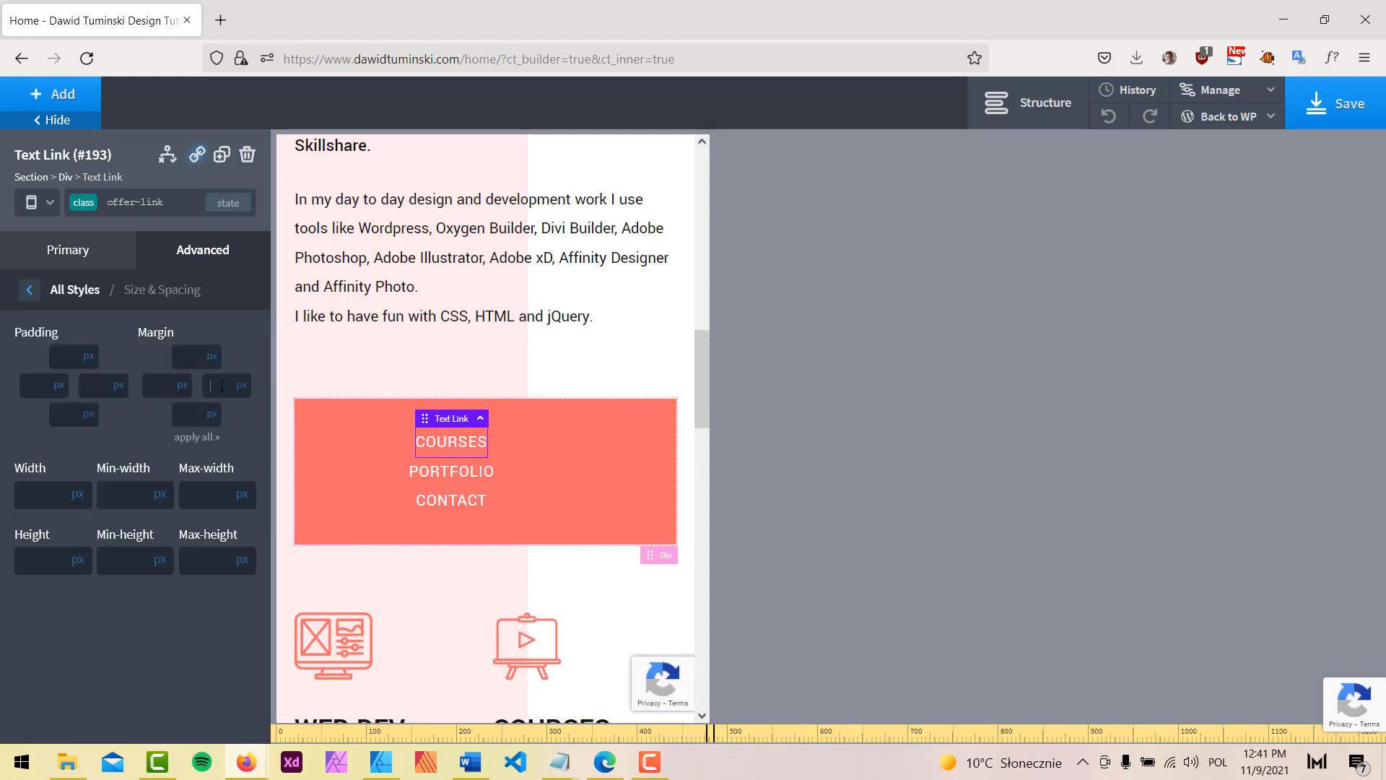
pyautogui.write('0')
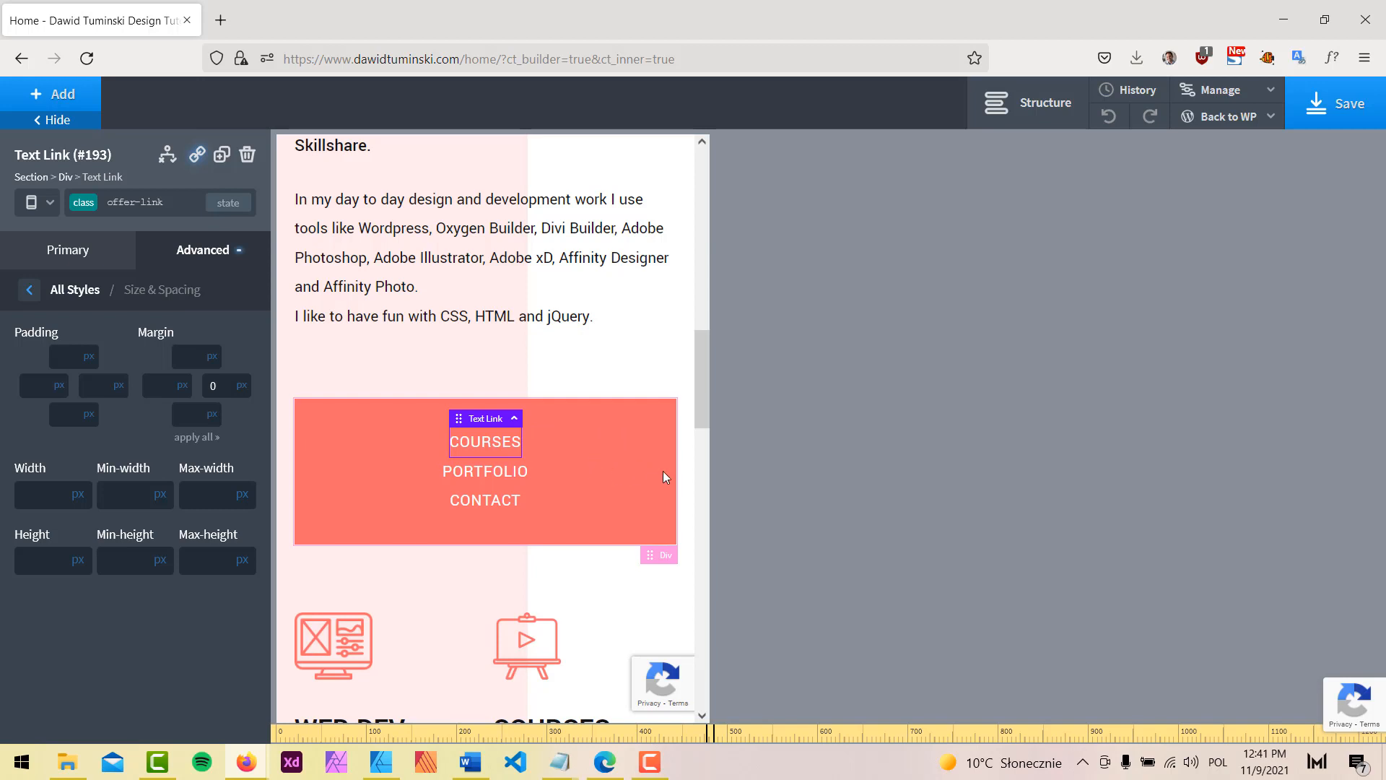
# Step: Give the coral links bar div 50 px of top and bottom padding at the under 768px breakpoint
pyautogui.click(345, 451)
pyautogui.click(190, 260)
pyautogui.click(155, 348)
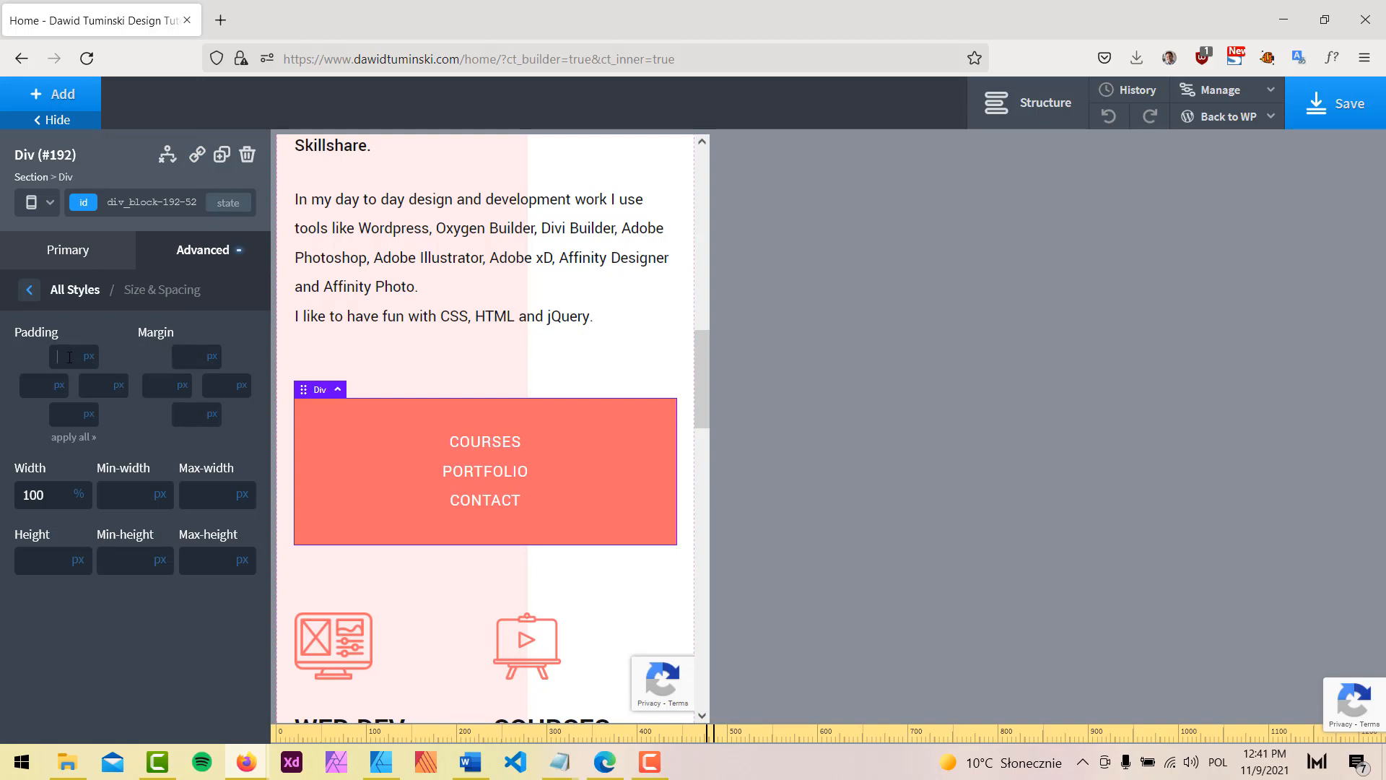
pyautogui.write('50')
pyautogui.click(73, 418)
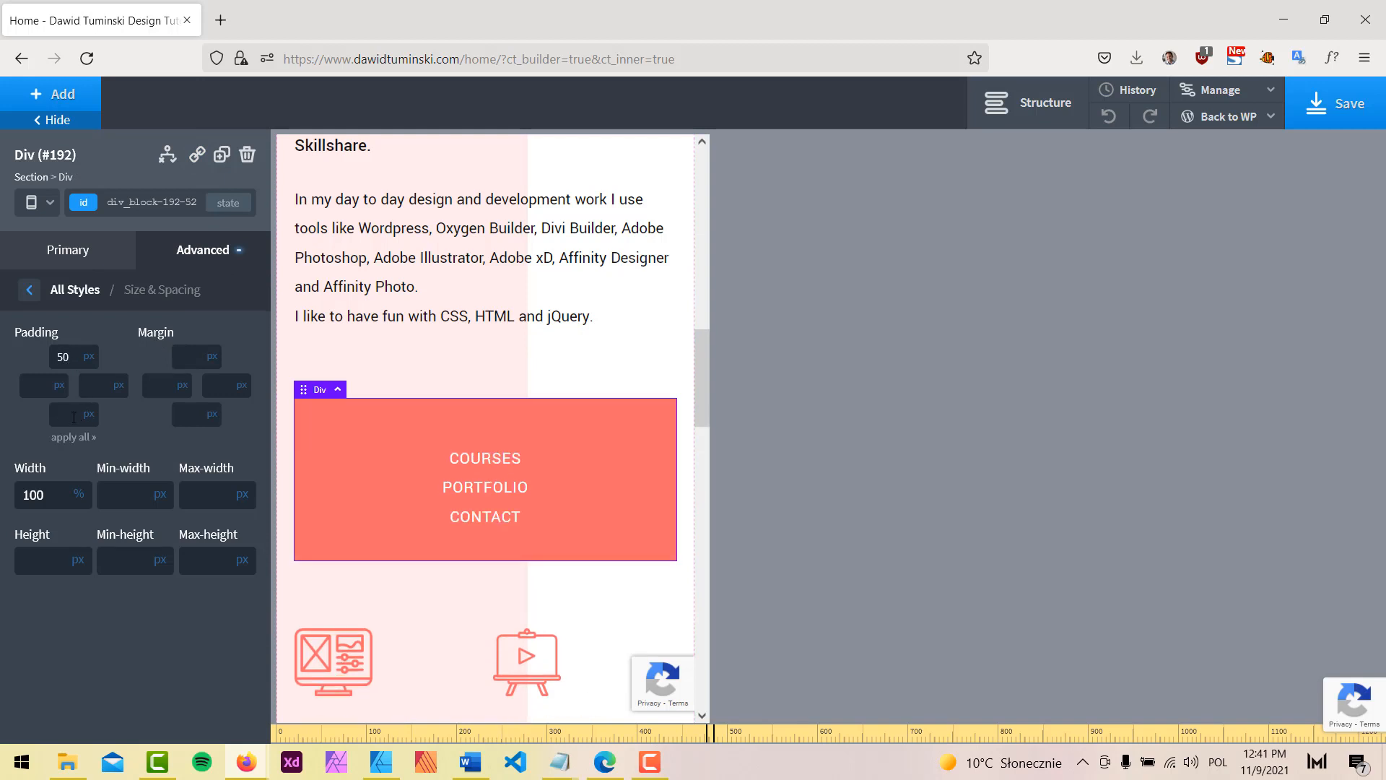
pyautogui.write('50')
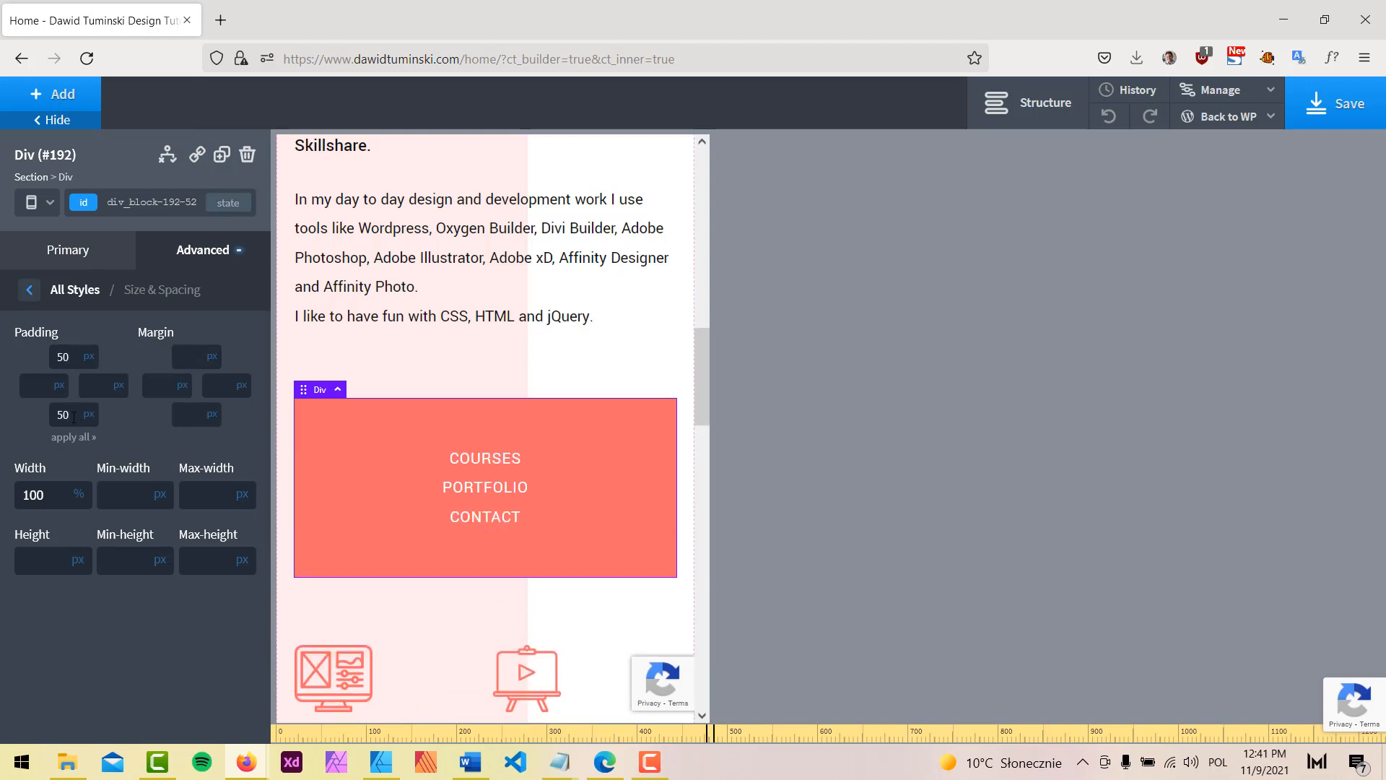
# Step: Try the mrg-btm-s class on the Courses link in the coral bar and remove it again
pyautogui.click(122, 201)
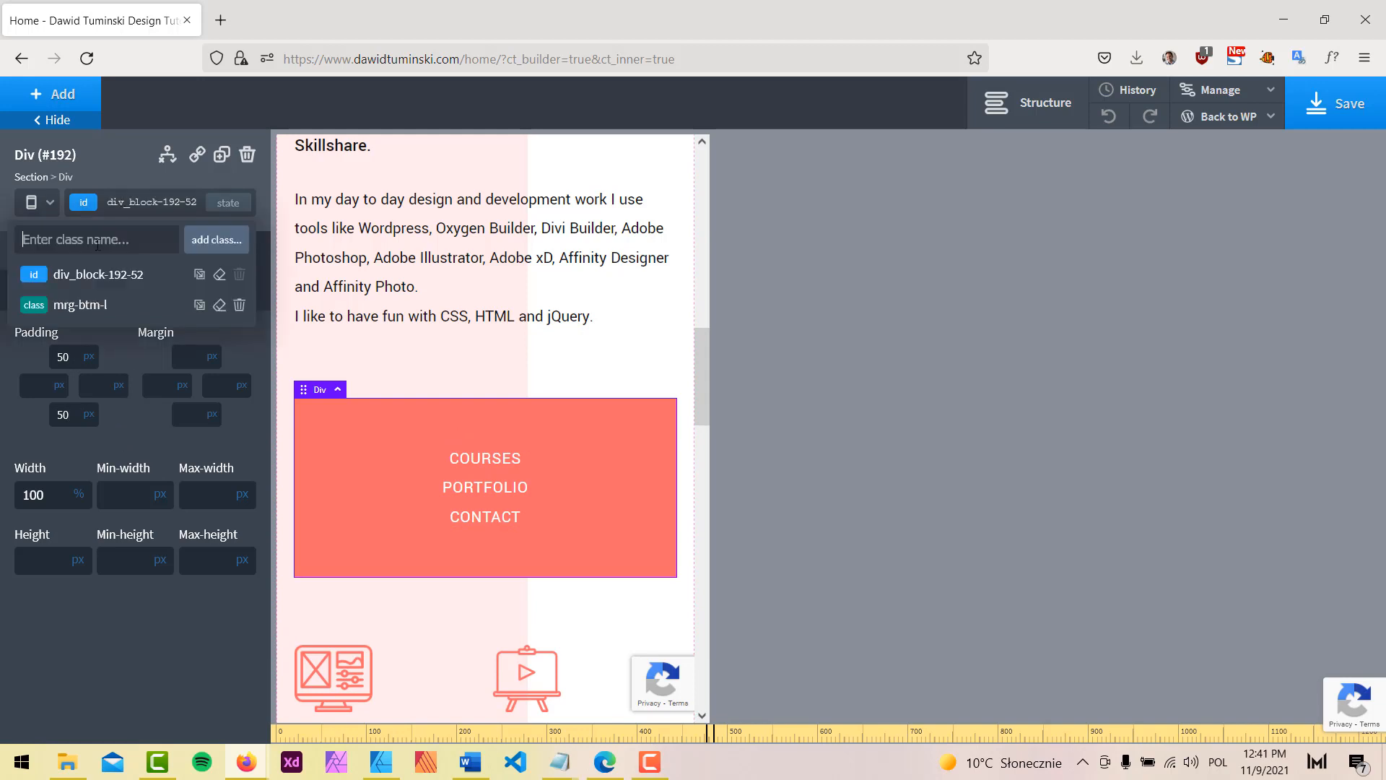
pyautogui.click(484, 462)
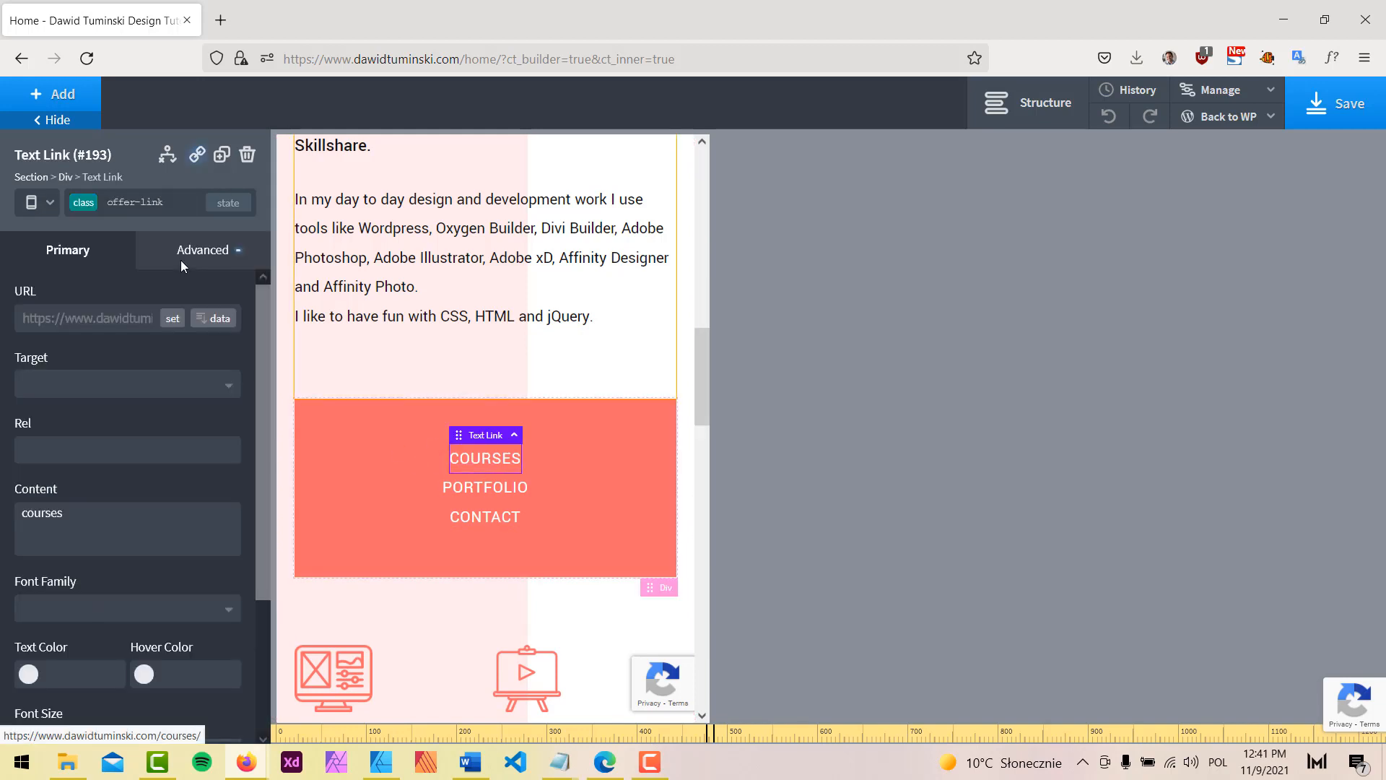
pyautogui.click(206, 249)
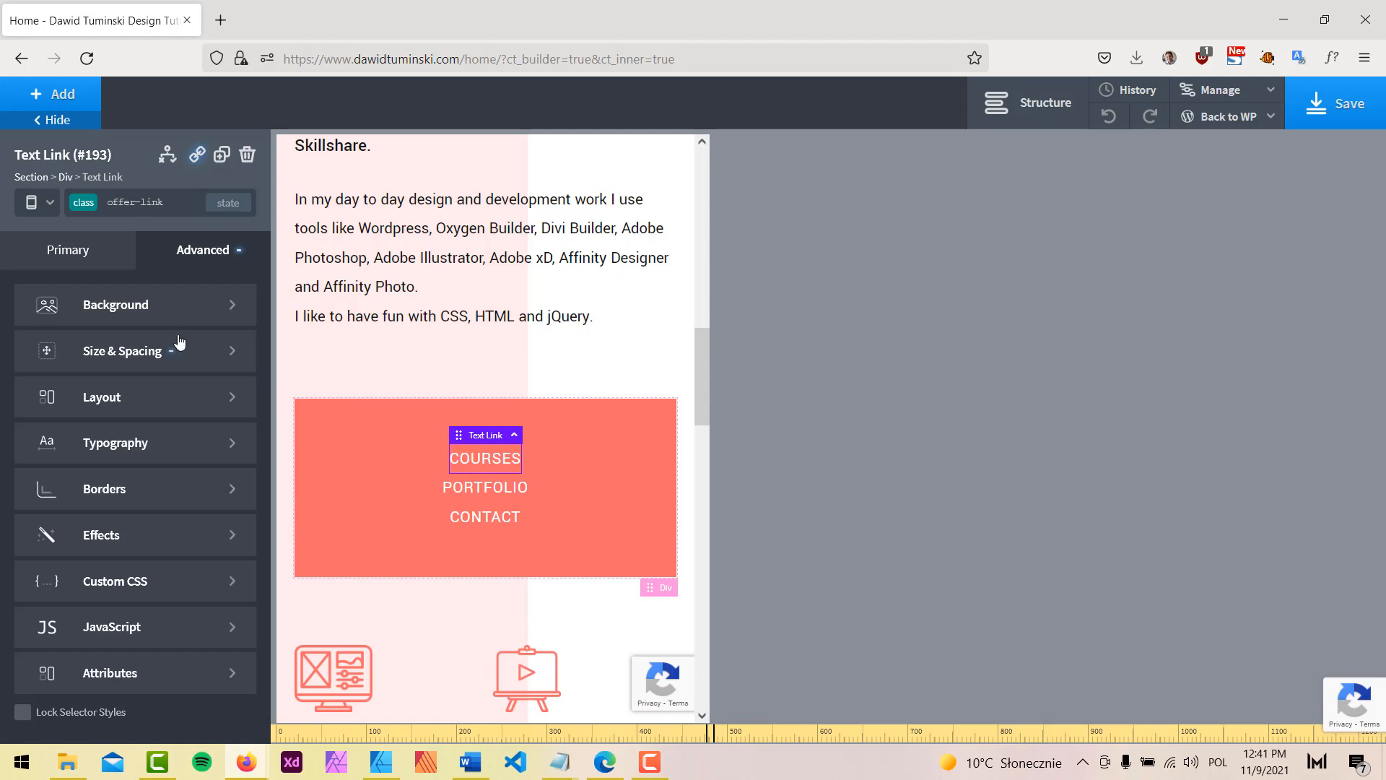
pyautogui.click(193, 351)
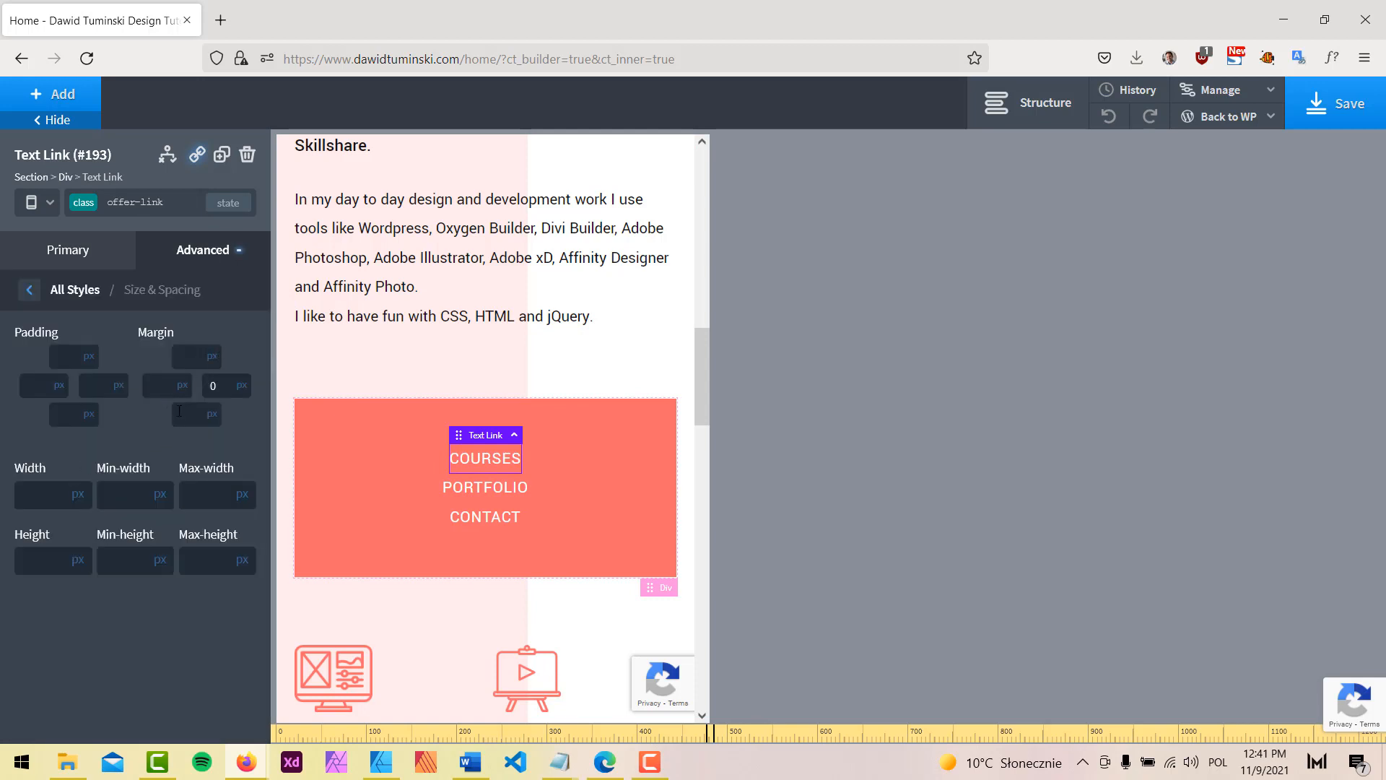
pyautogui.click(193, 205)
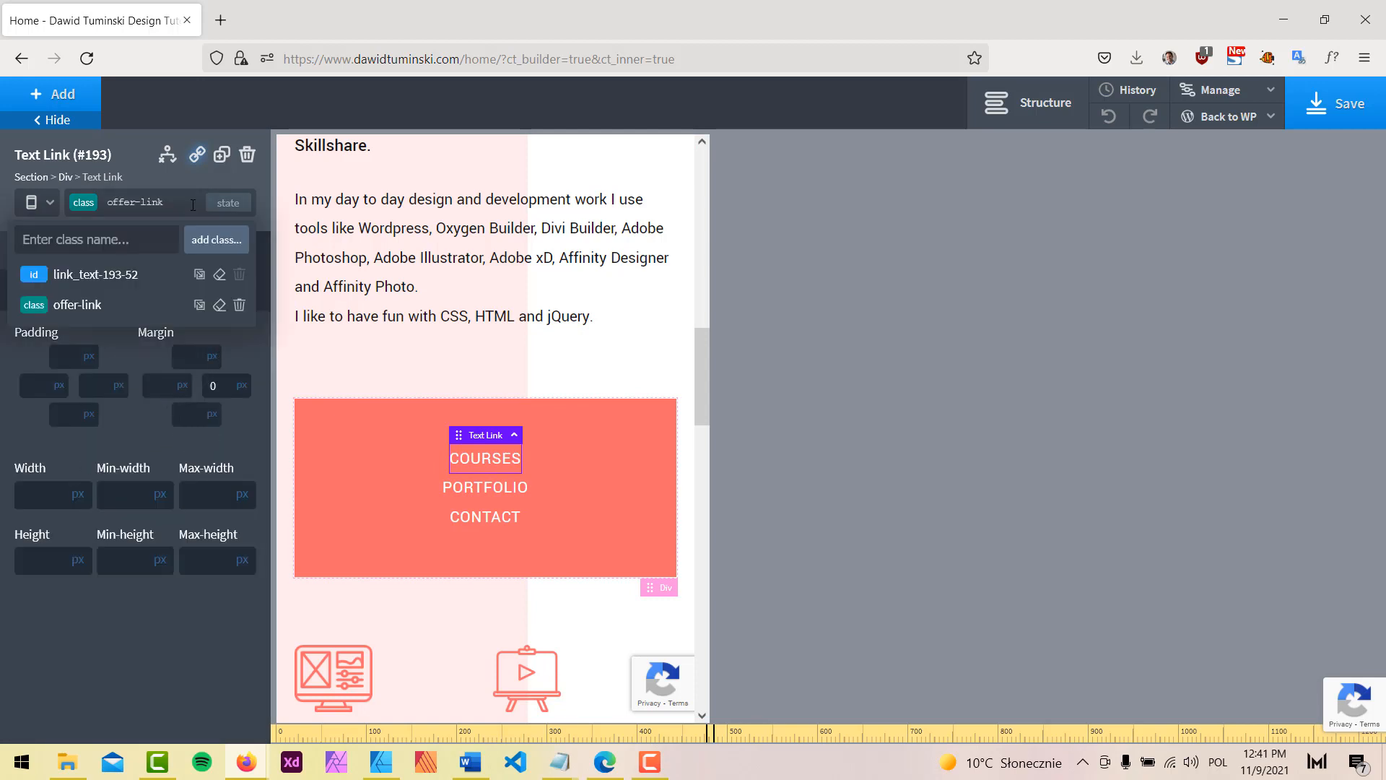
pyautogui.write('mr')
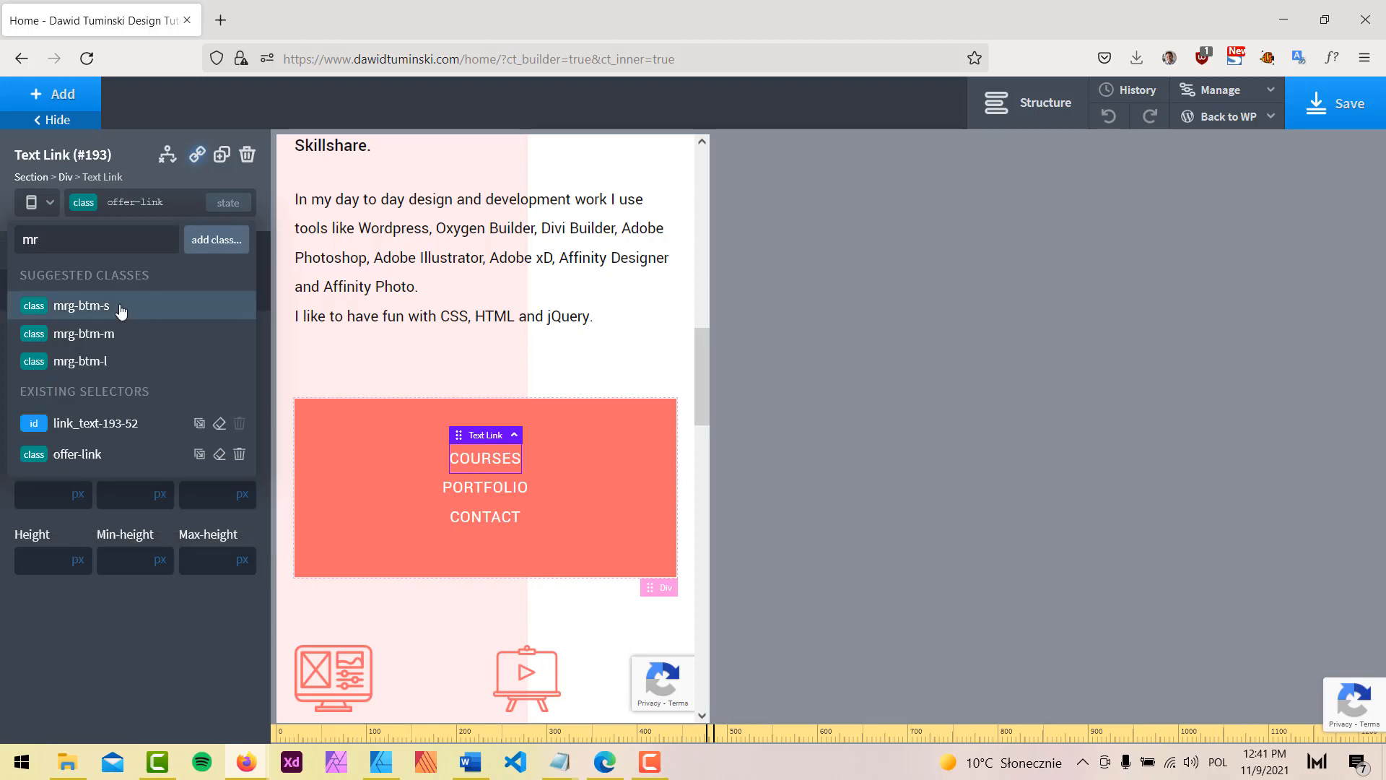
pyautogui.click(121, 309)
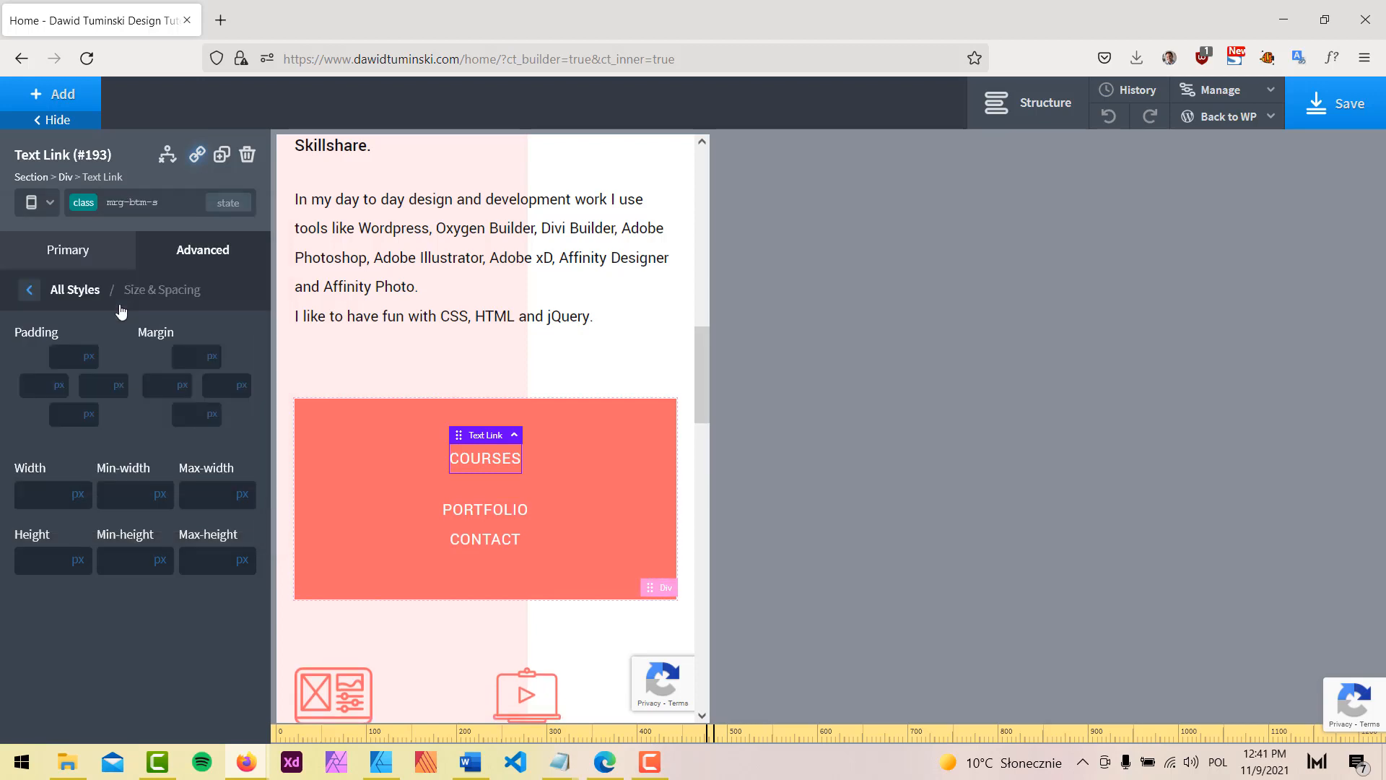
pyautogui.click(177, 204)
pyautogui.click(240, 337)
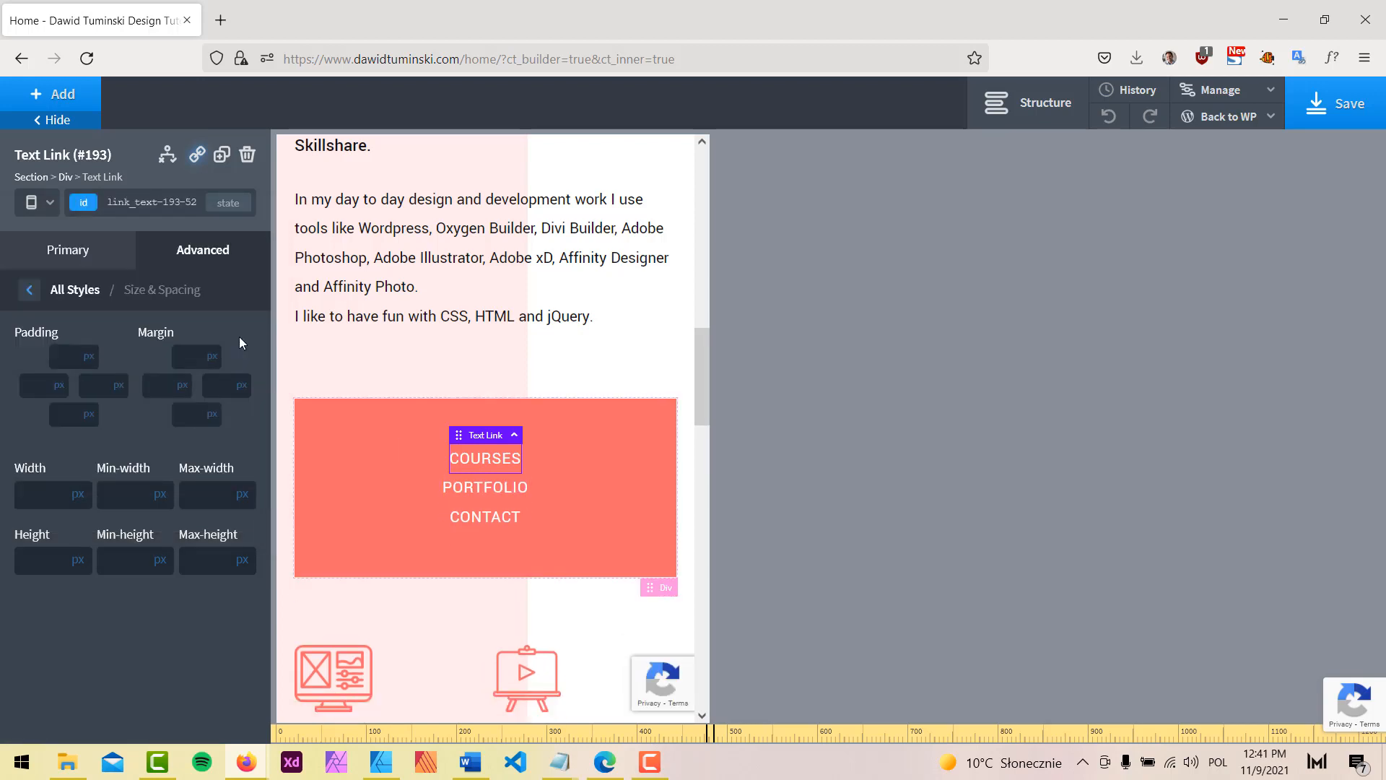
# Step: Set the offer-link class's bottom margin to 10 px for the stacked links in the coral bar
pyautogui.click(151, 204)
pyautogui.click(68, 309)
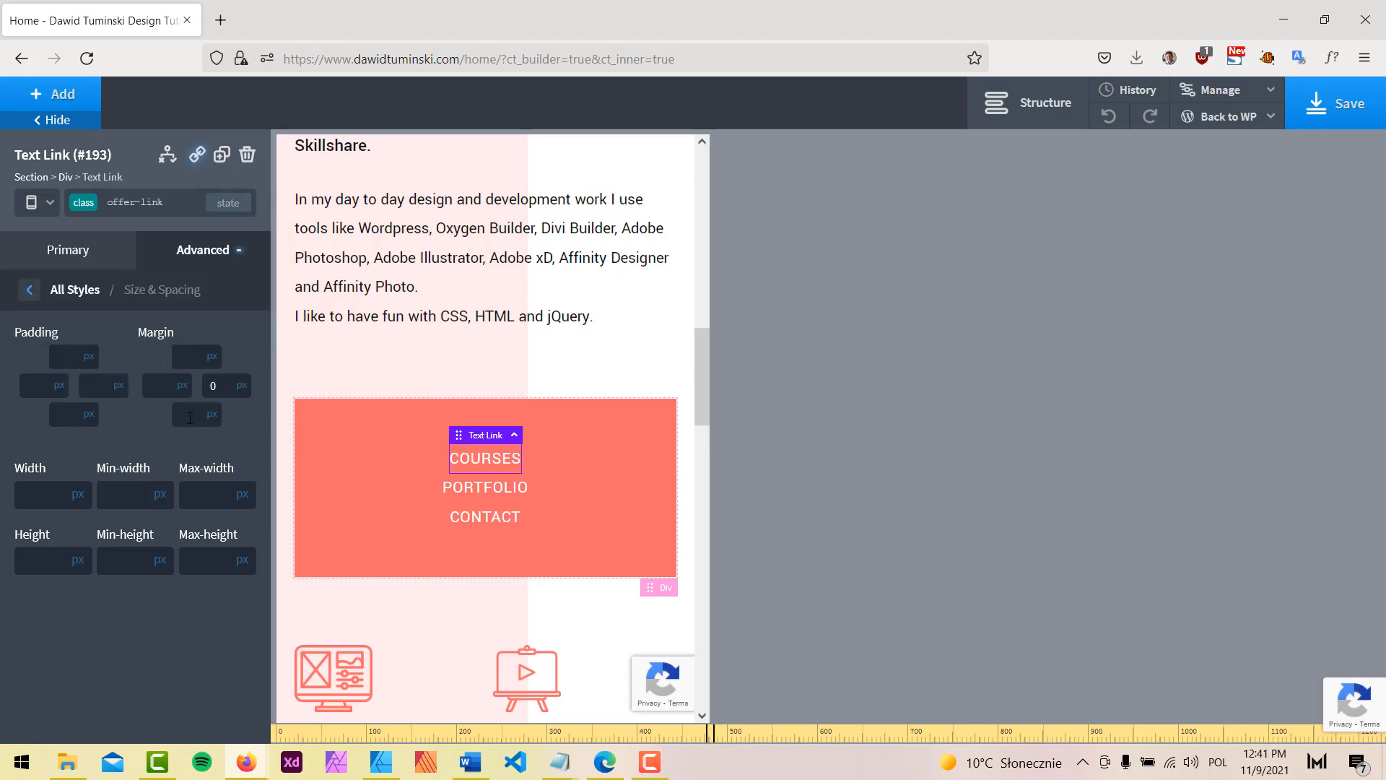
pyautogui.write('10')
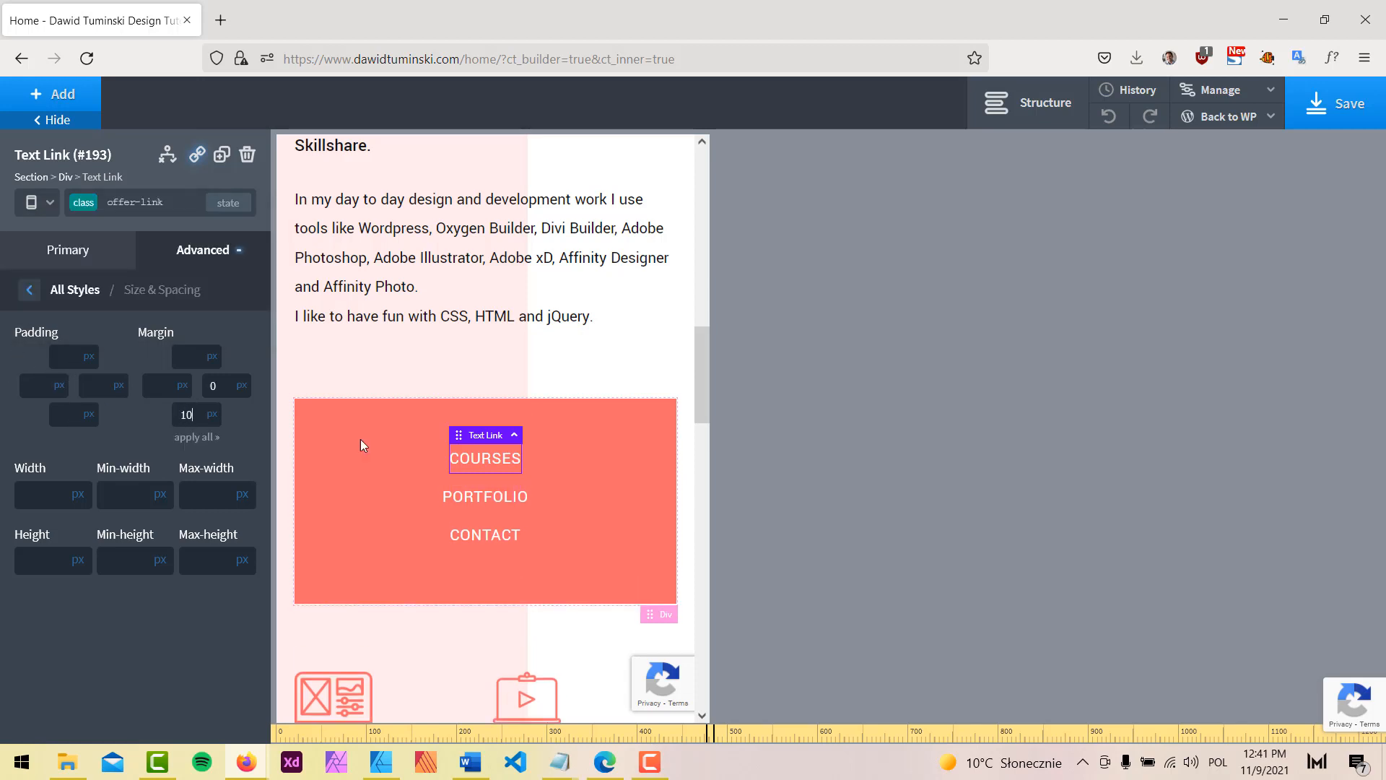
pyautogui.click(616, 383)
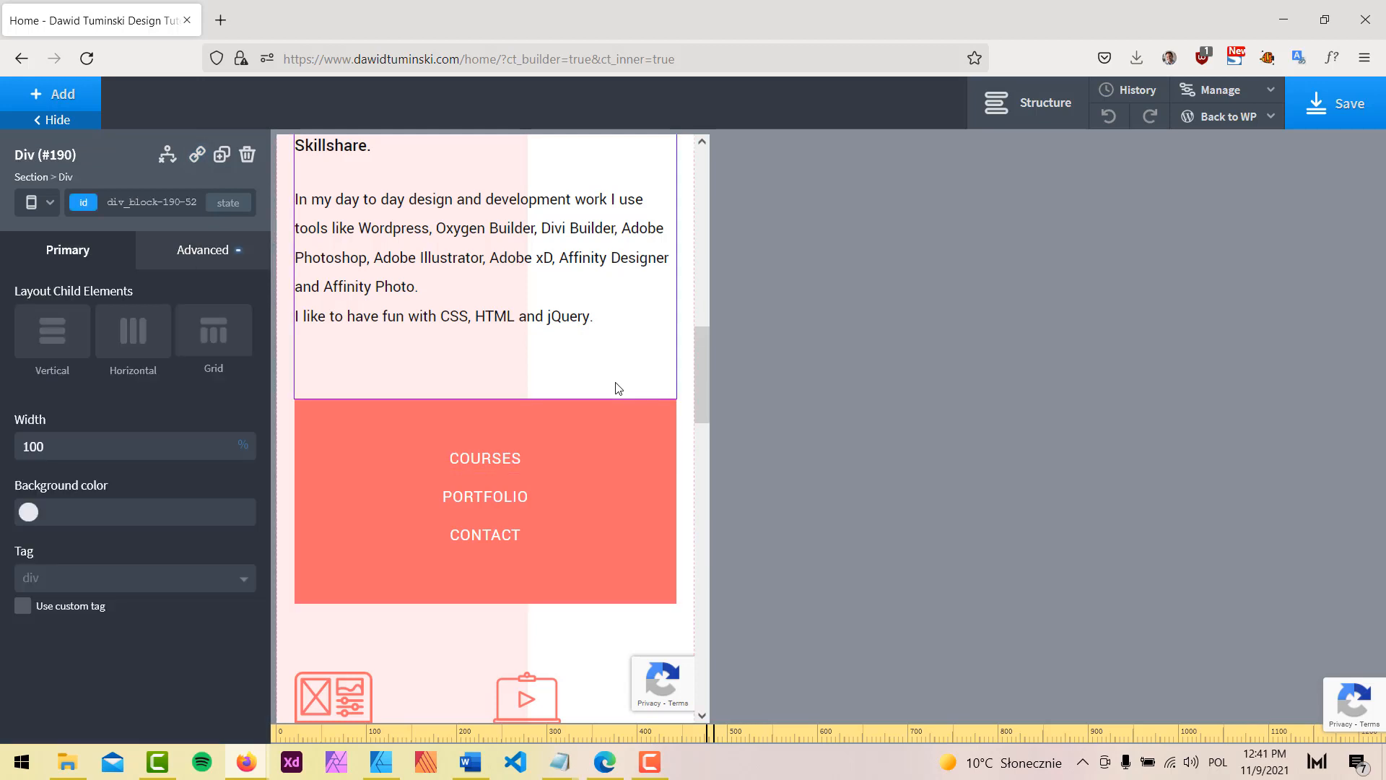
# Step: For screens under 768px, stack the services grid container's children vertically and set its width to 100%
pyautogui.scroll(-3, 628, 419)
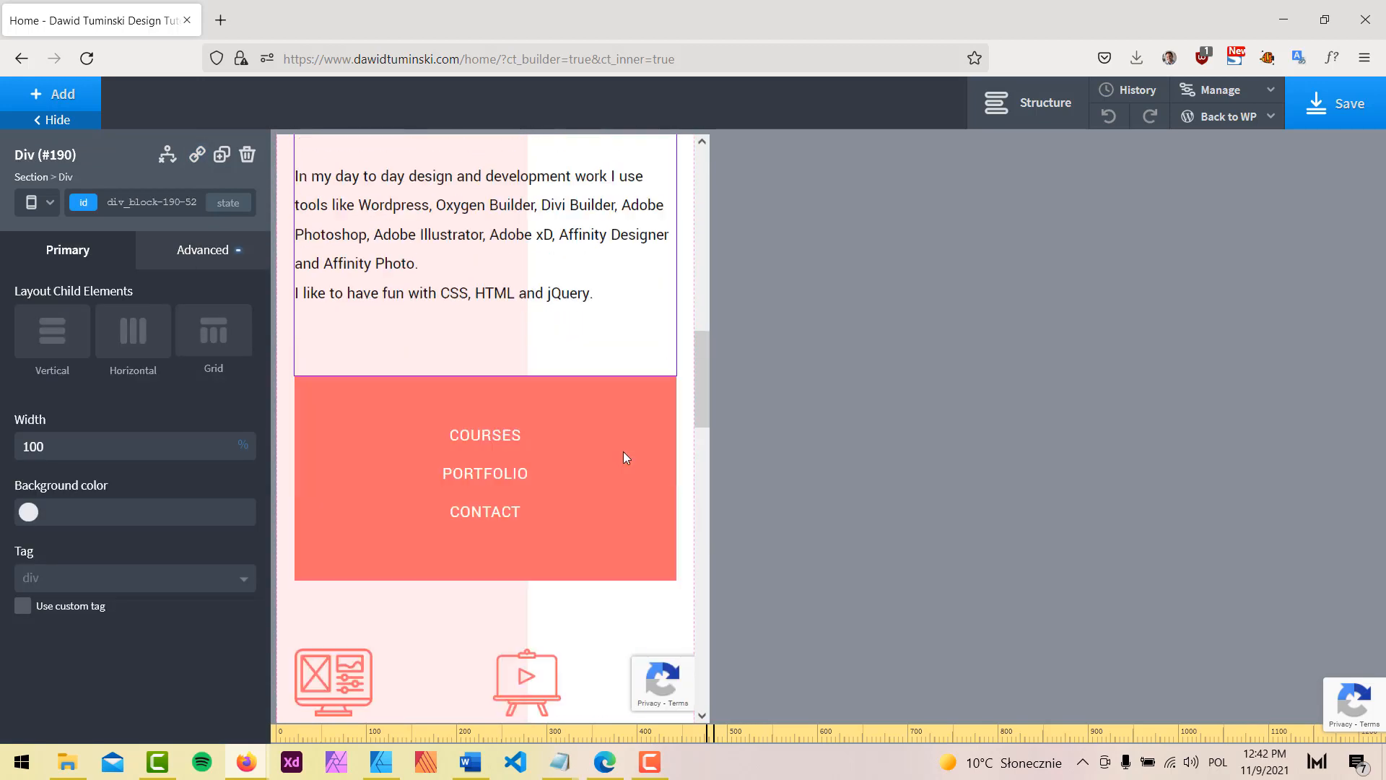
pyautogui.click(620, 497)
pyautogui.click(1027, 105)
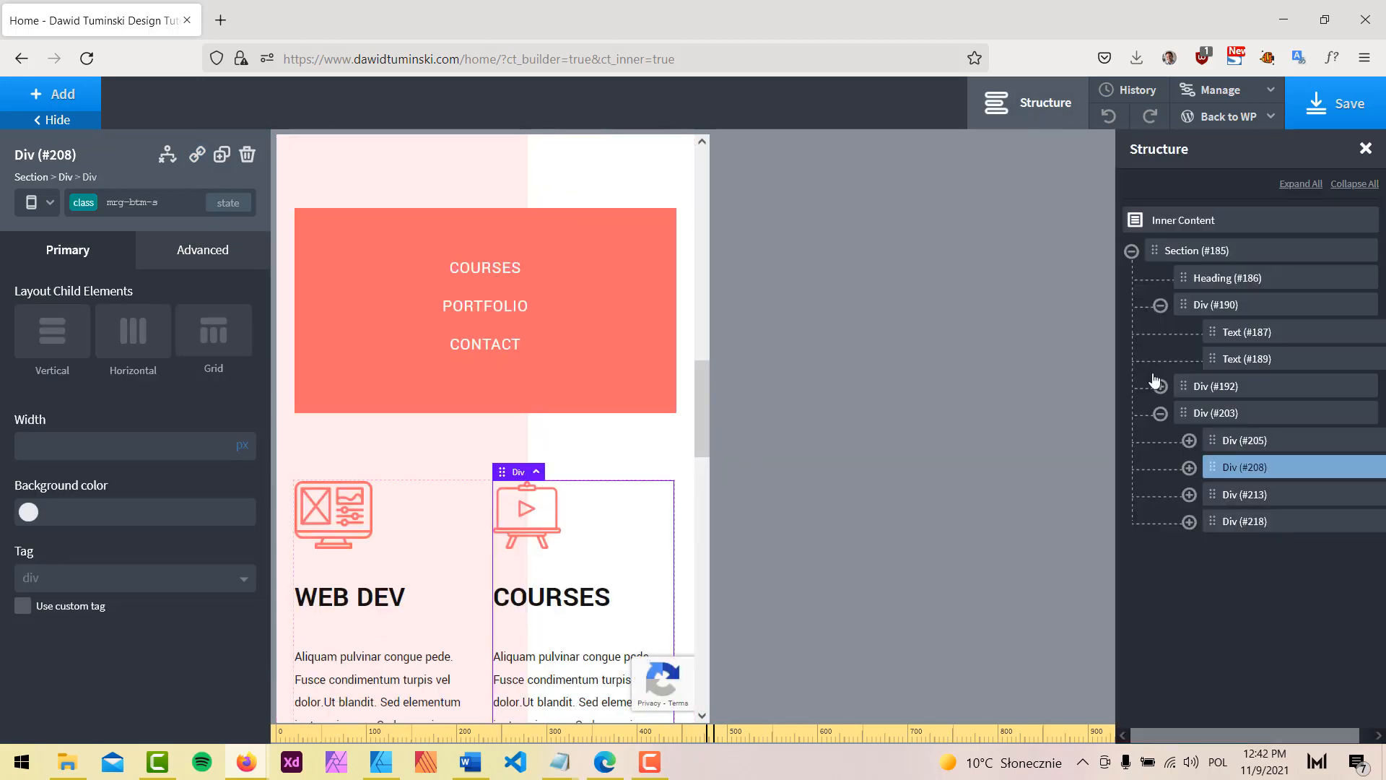
pyautogui.click(1236, 416)
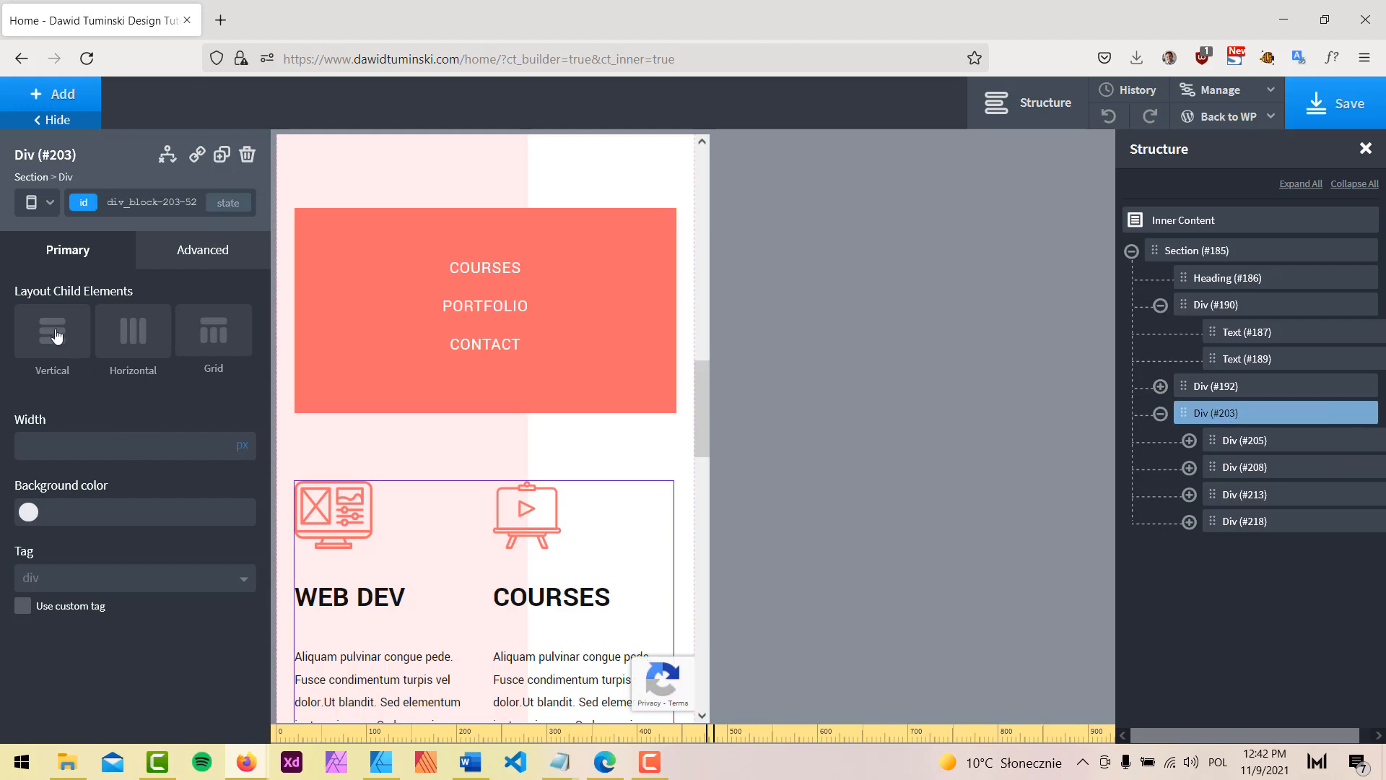
pyautogui.click(62, 369)
pyautogui.scroll(-3, 126, 332)
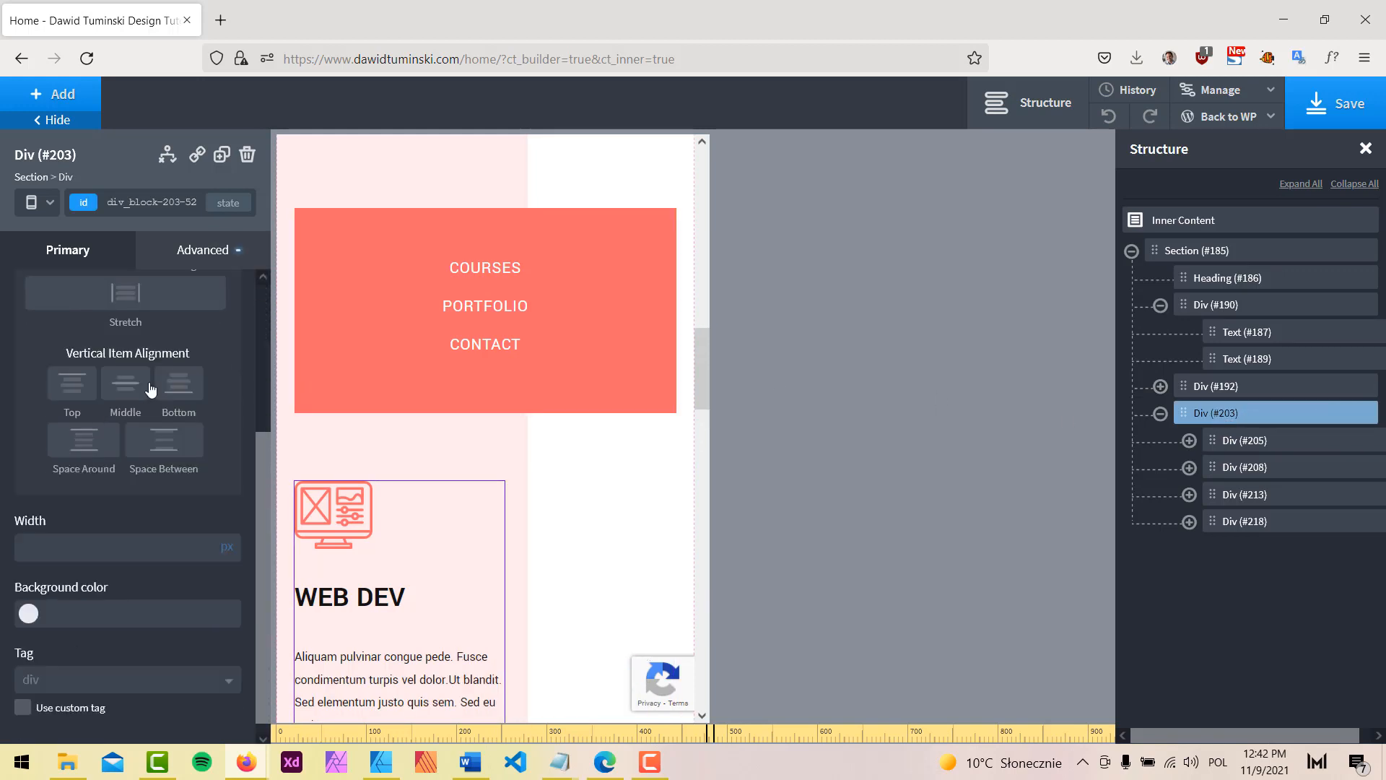
pyautogui.write('100')
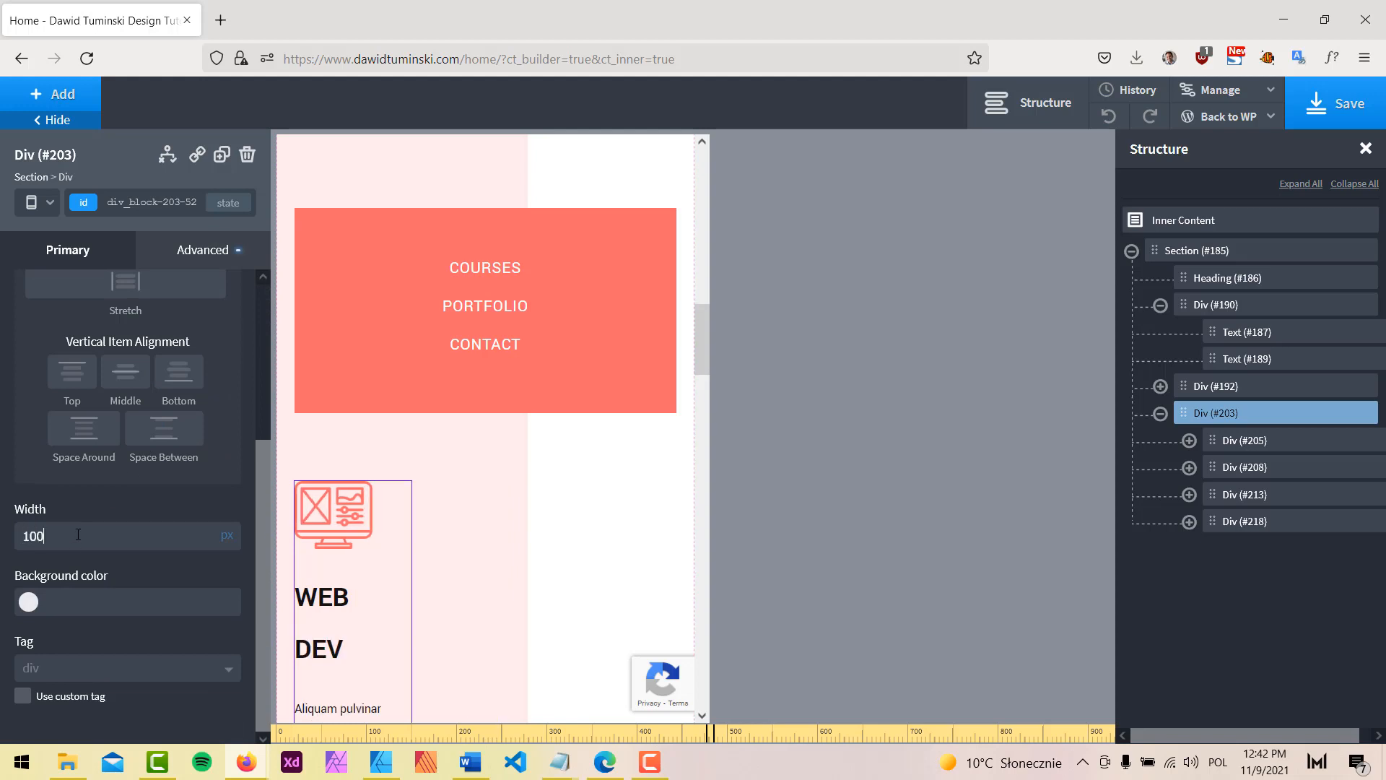
pyautogui.click(232, 554)
pyautogui.click(225, 554)
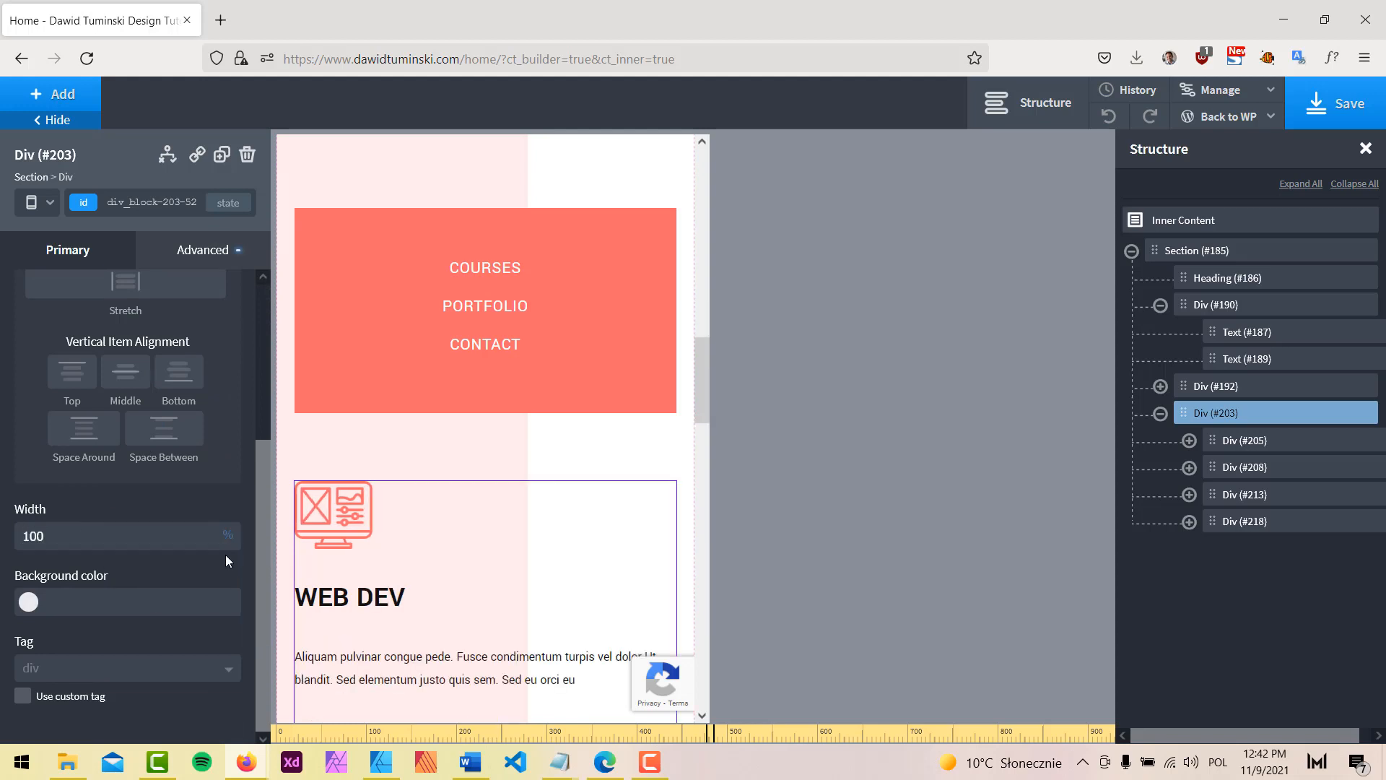
pyautogui.scroll(-4, 539, 421)
pyautogui.scroll(3, 538, 421)
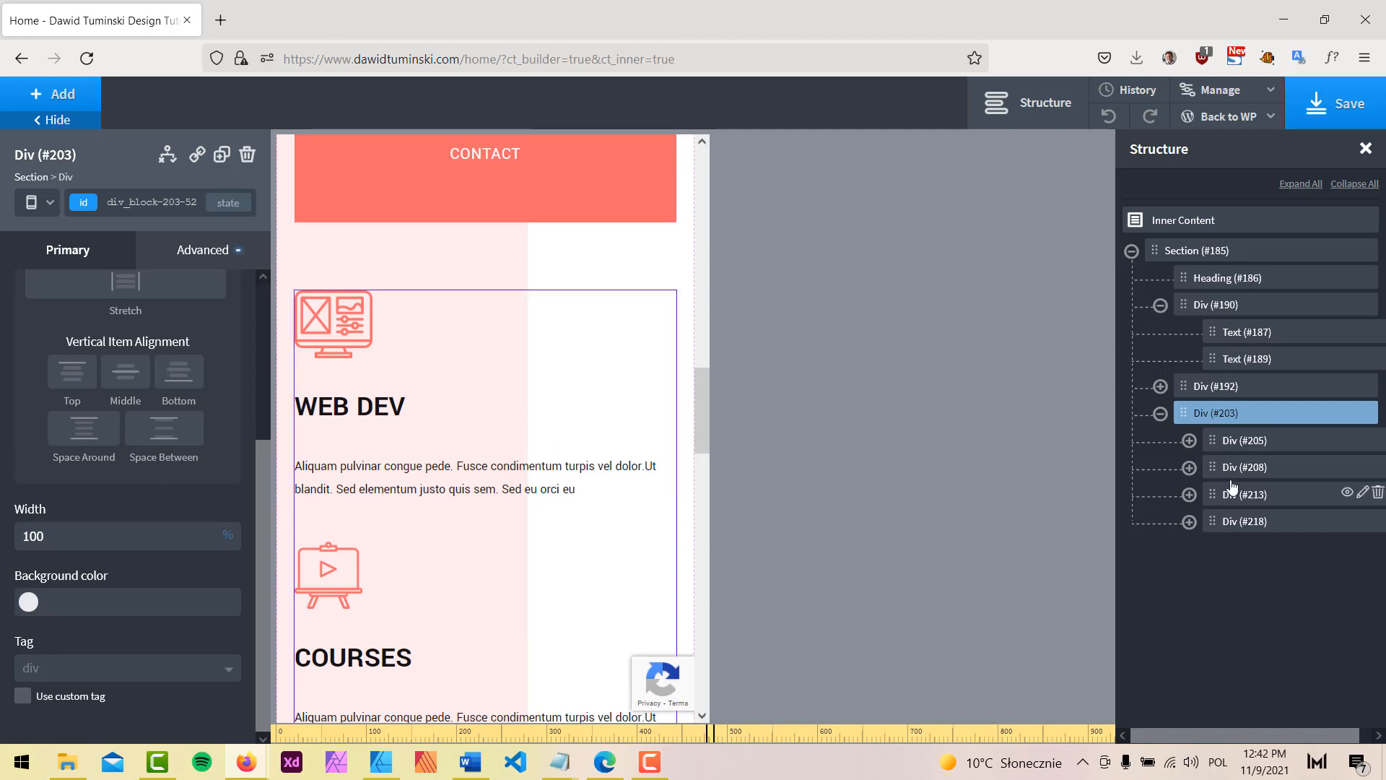
# Step: On the Web Dev service div's own ID, use a vertical layout with centred horizontal item alignment
pyautogui.click(1256, 441)
pyautogui.click(167, 200)
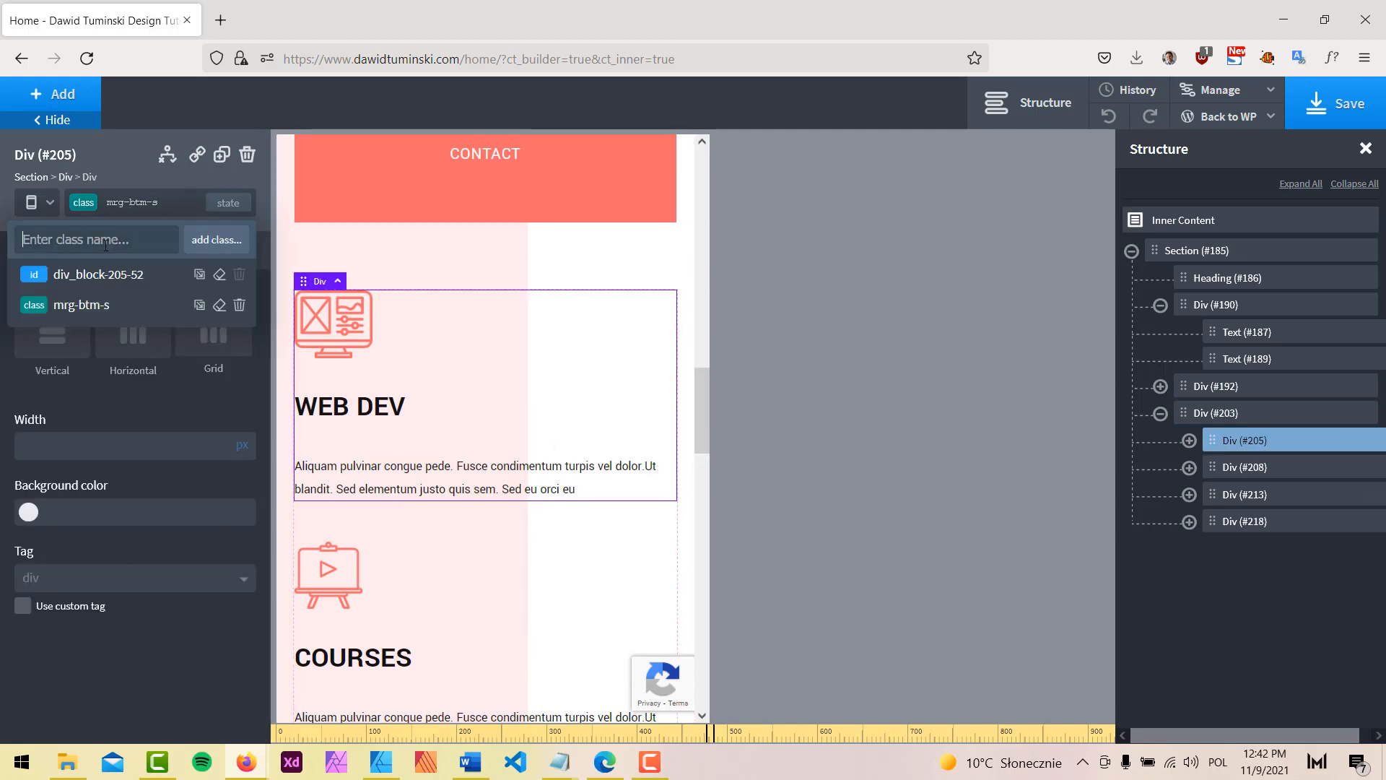
pyautogui.click(88, 275)
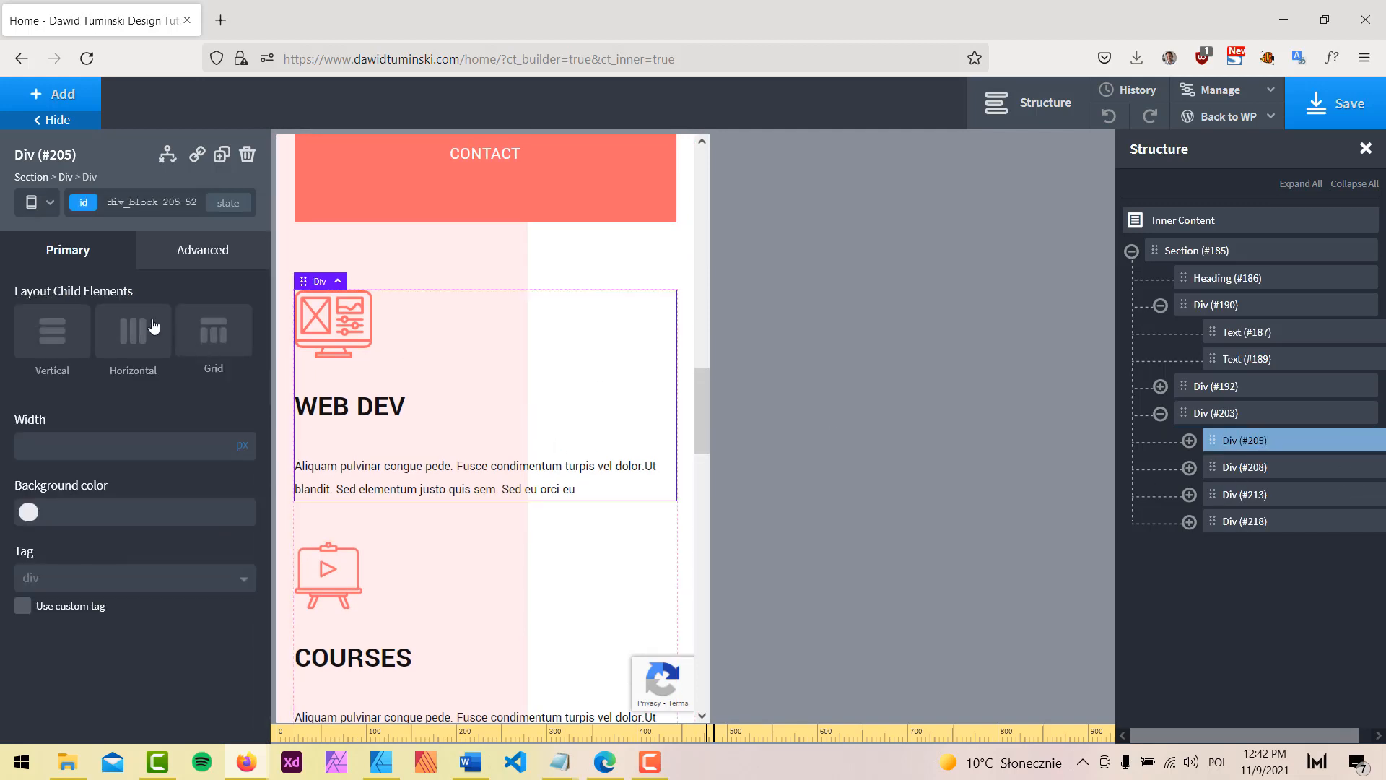
pyautogui.click(53, 342)
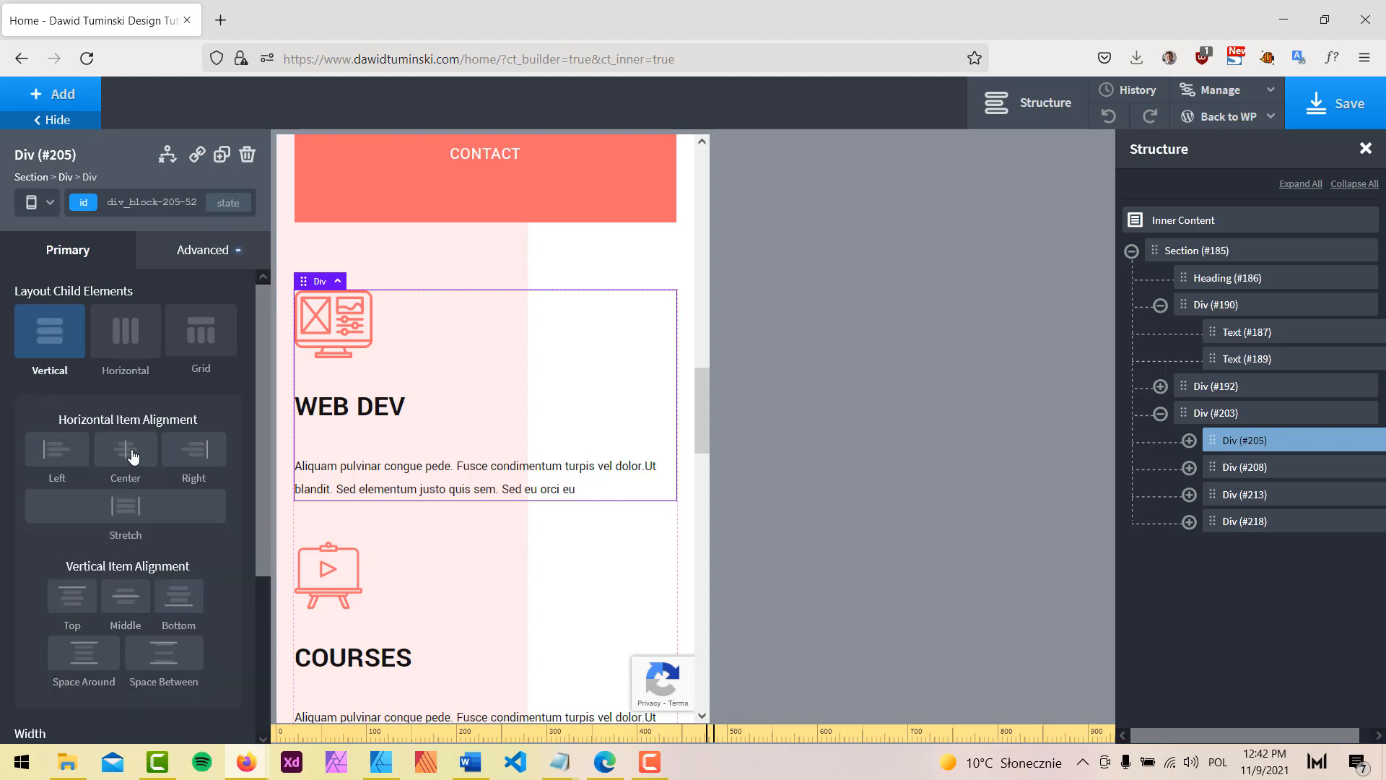
pyautogui.click(132, 455)
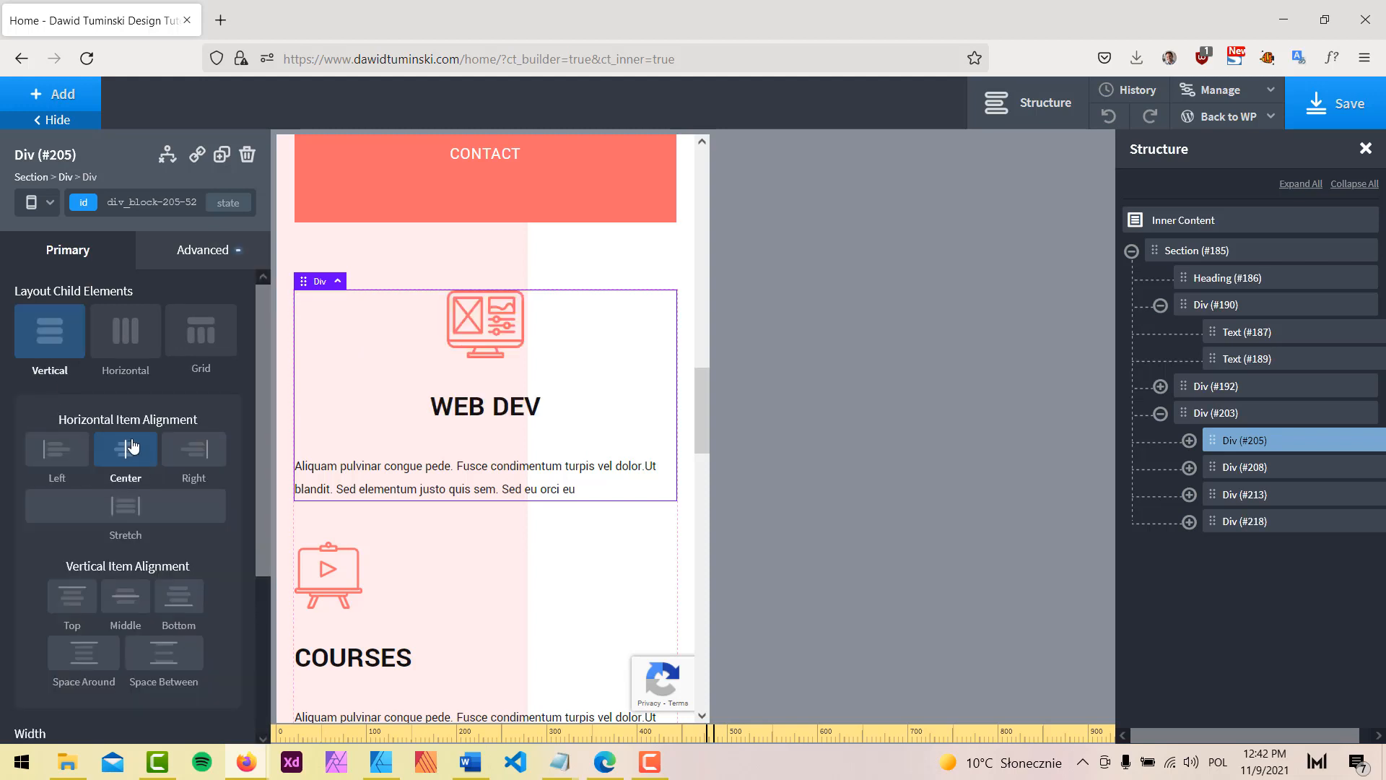
# Step: Centre-align the service description text through the service-txt class at the under 768px breakpoint
pyautogui.click(364, 474)
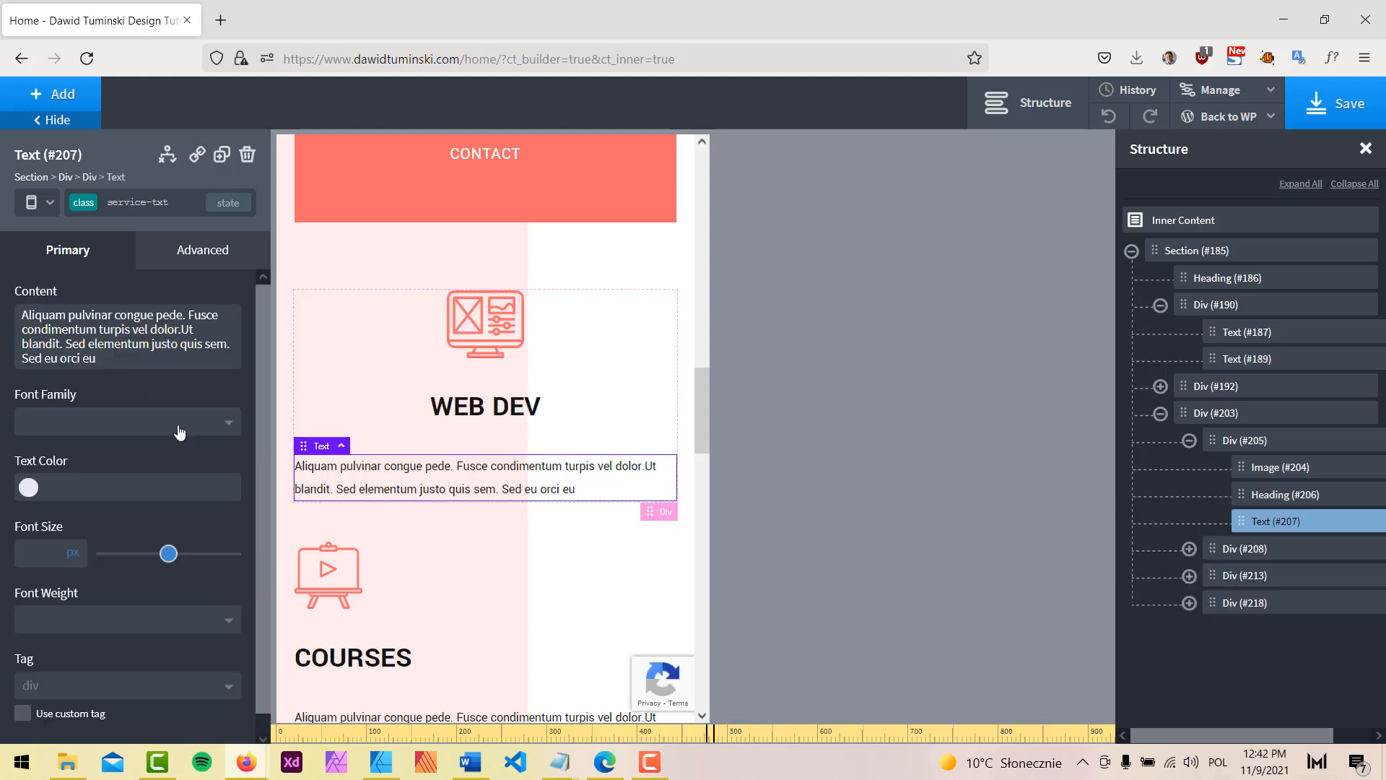
pyautogui.click(214, 250)
pyautogui.click(160, 443)
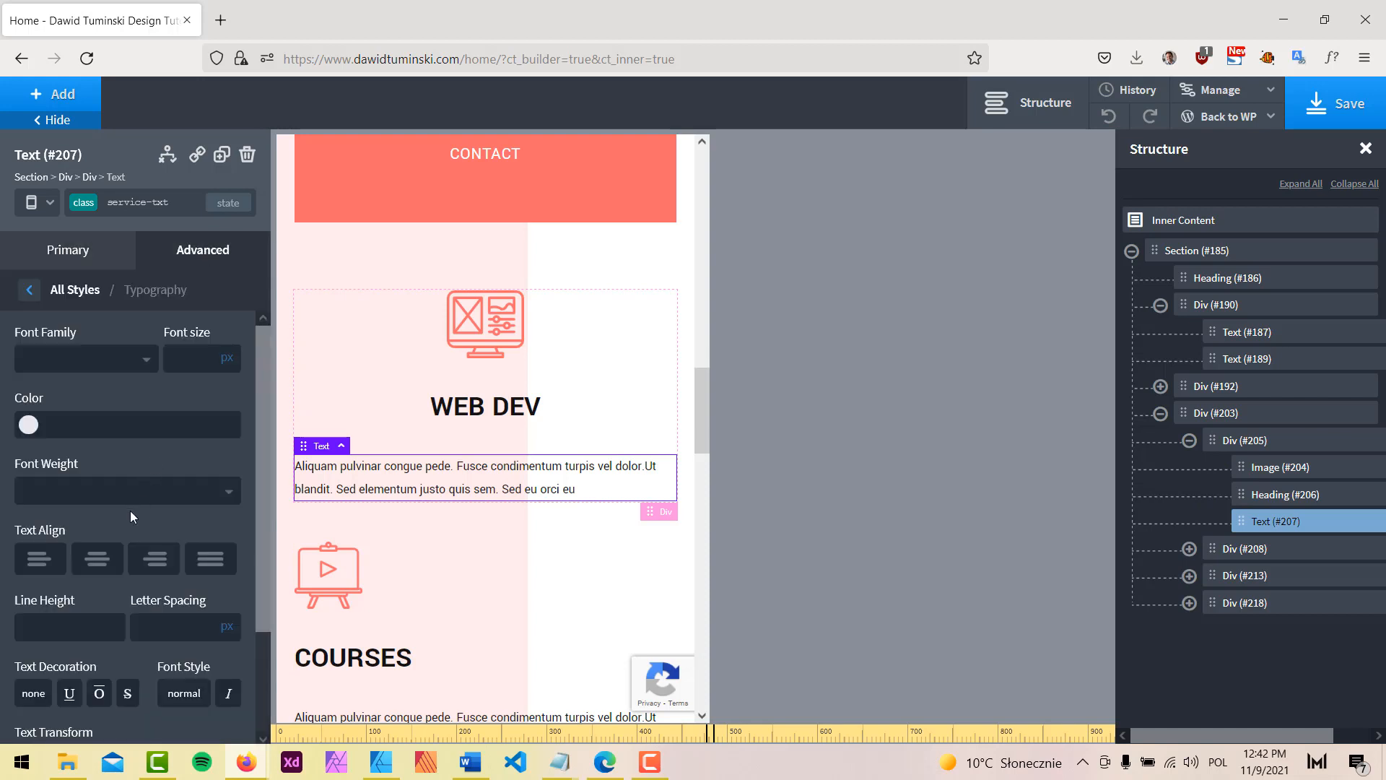
pyautogui.click(98, 558)
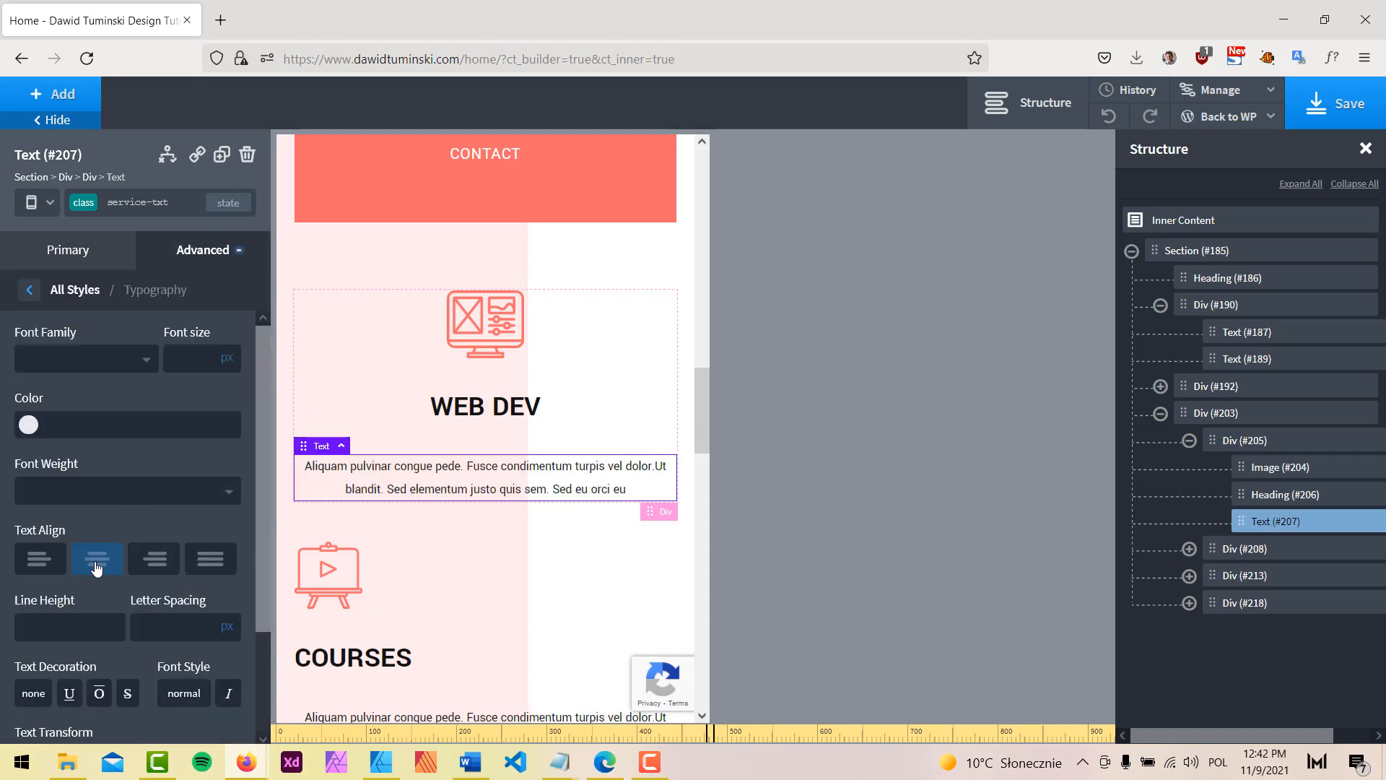
# Step: Select the div wrapping the Courses service and lock the selector styles of its mrg-btm-s class
pyautogui.click(464, 562)
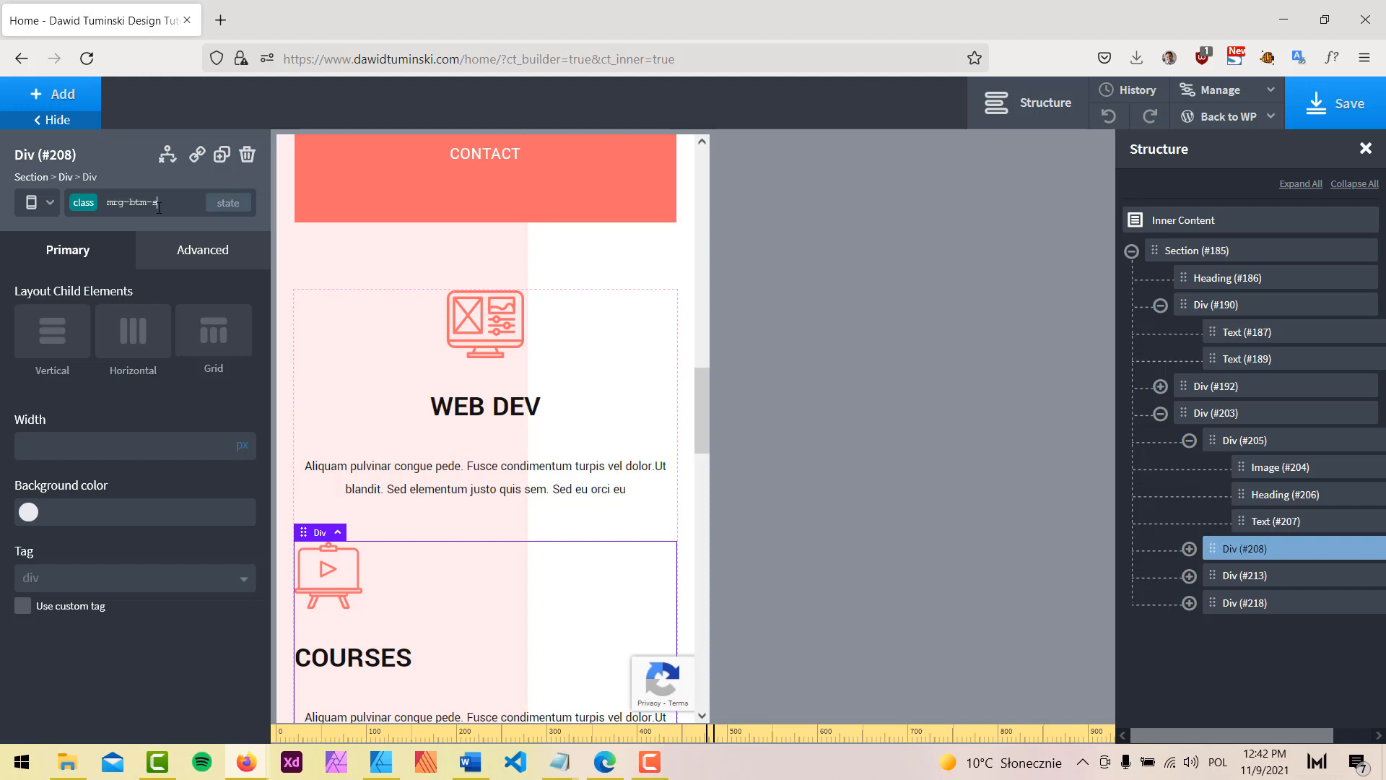
pyautogui.press('Return')
pyautogui.click(108, 273)
pyautogui.click(128, 209)
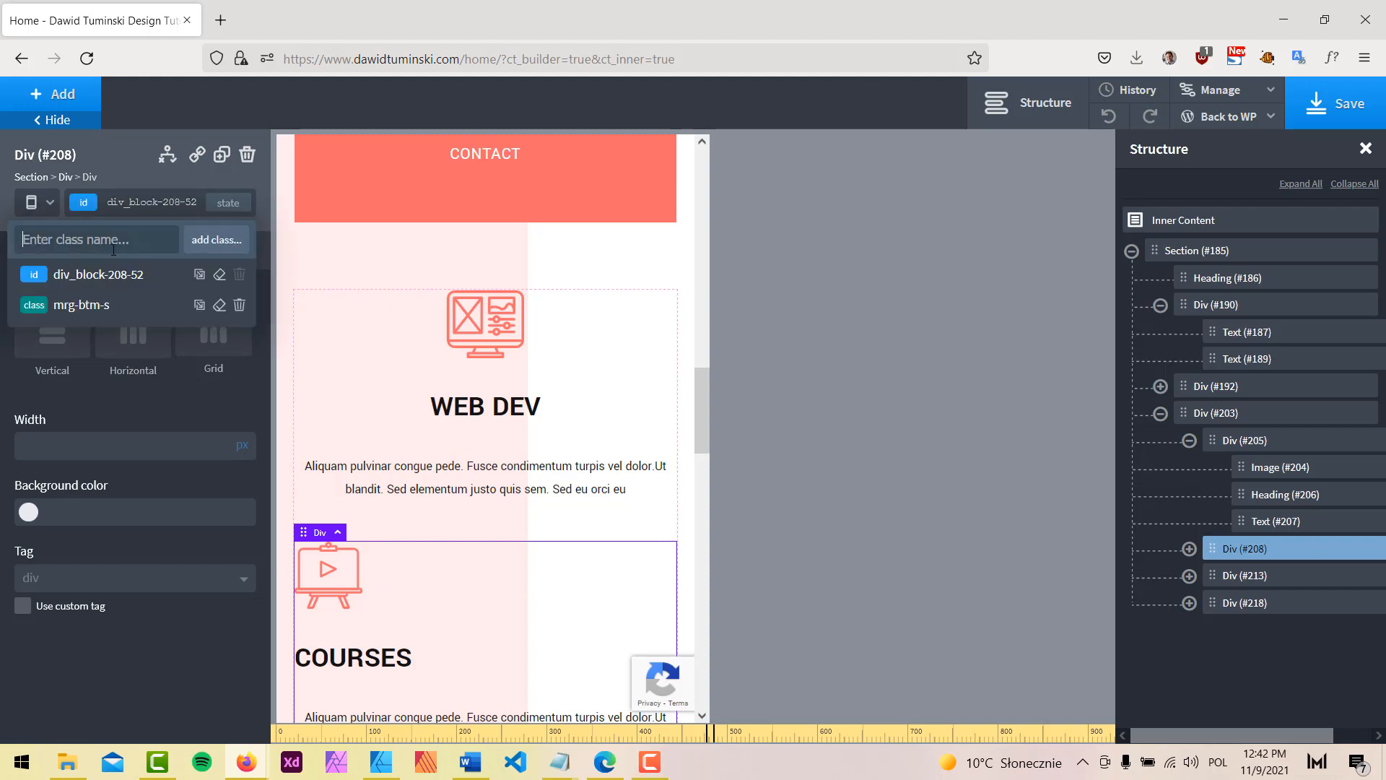
pyautogui.click(90, 304)
pyautogui.click(202, 249)
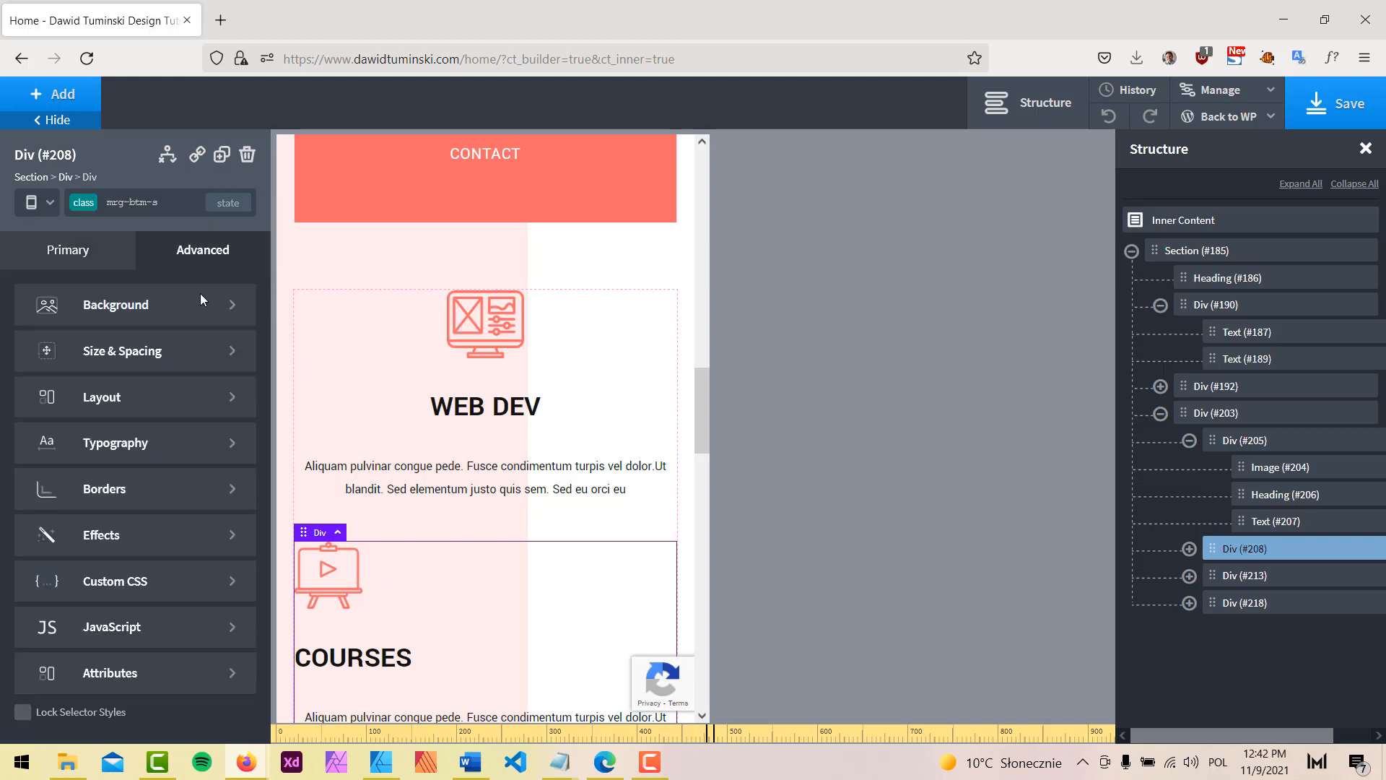
pyautogui.click(106, 713)
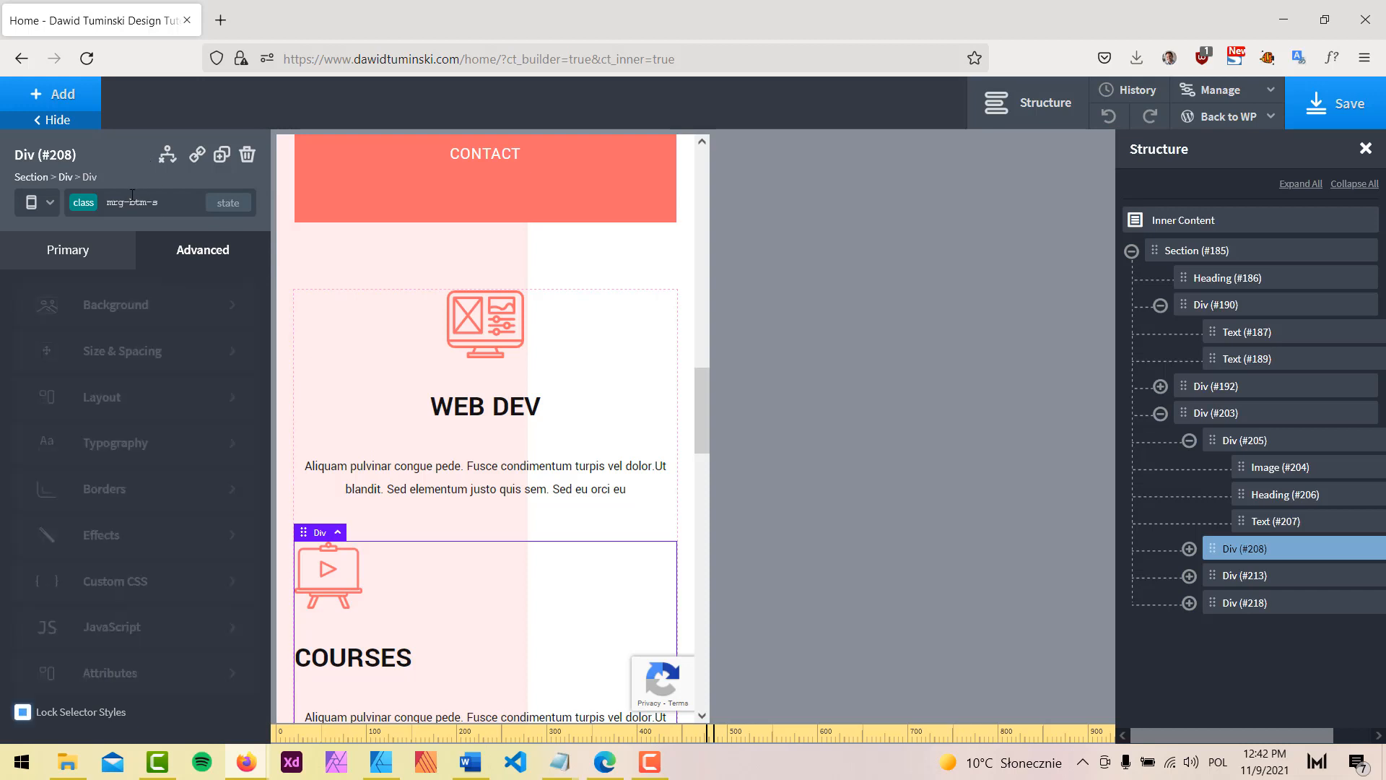
# Step: On the Courses service div's own ID, use a vertical layout with centred horizontal item alignment
pyautogui.click(132, 195)
pyautogui.click(101, 276)
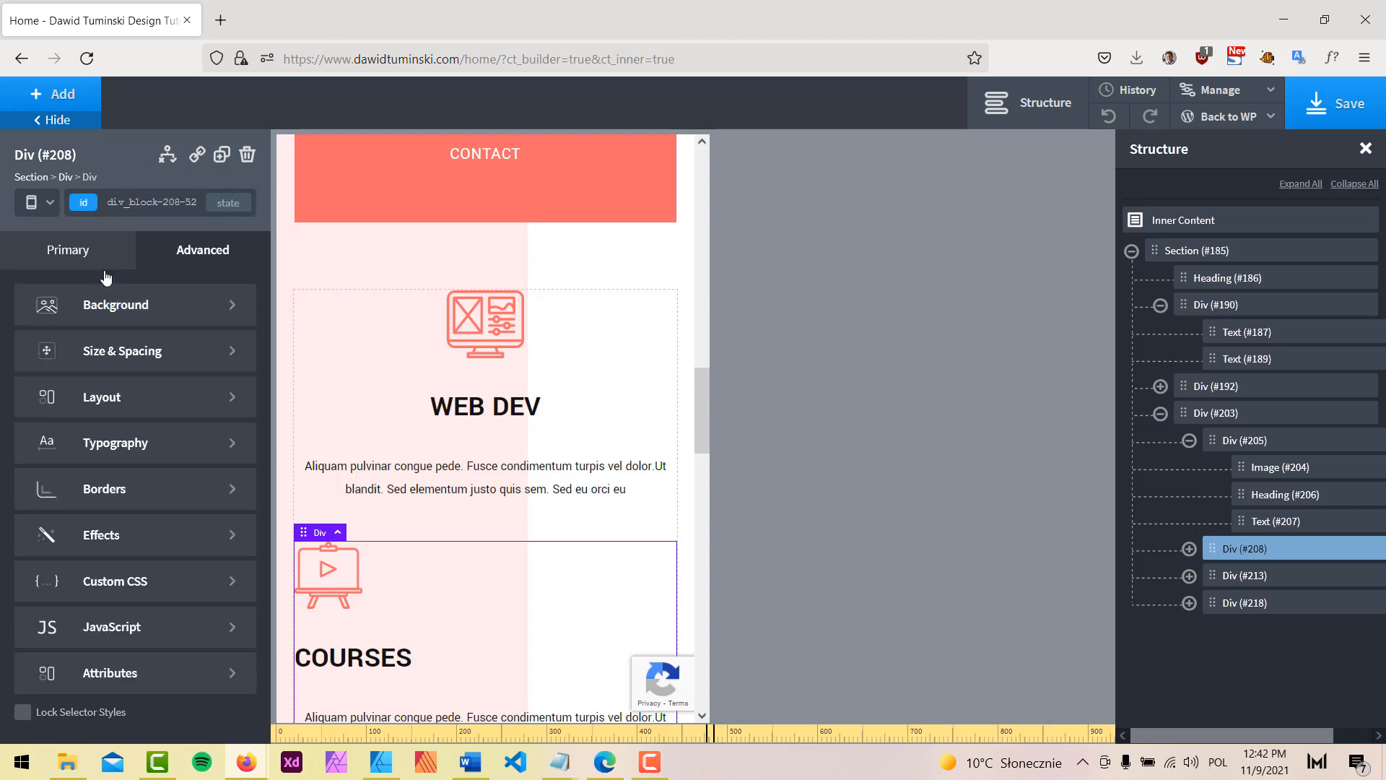
pyautogui.click(59, 258)
pyautogui.click(76, 348)
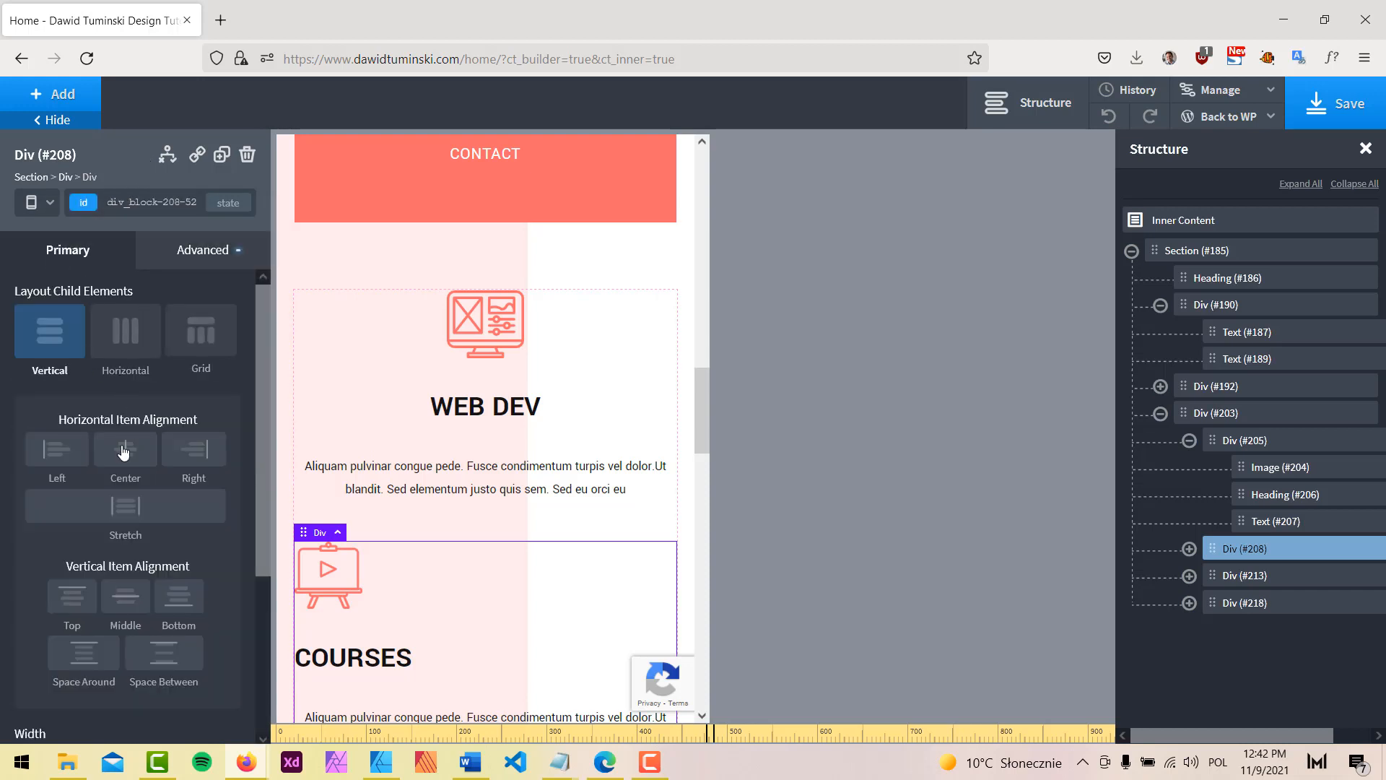
pyautogui.click(126, 450)
pyautogui.scroll(-4, 645, 505)
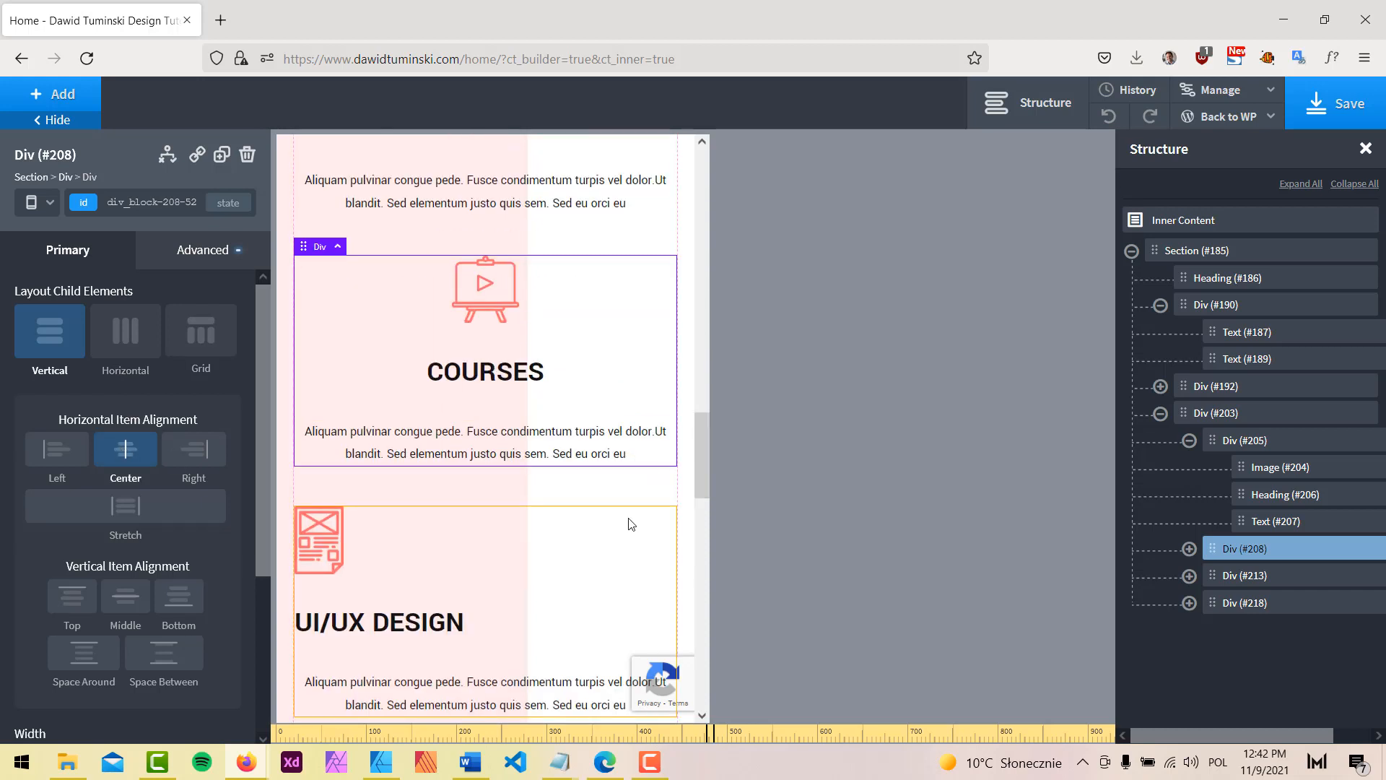
# Step: Give the UI/UX Design service div a vertical layout with centred horizontal item alignment for screens under 768px
pyautogui.click(632, 524)
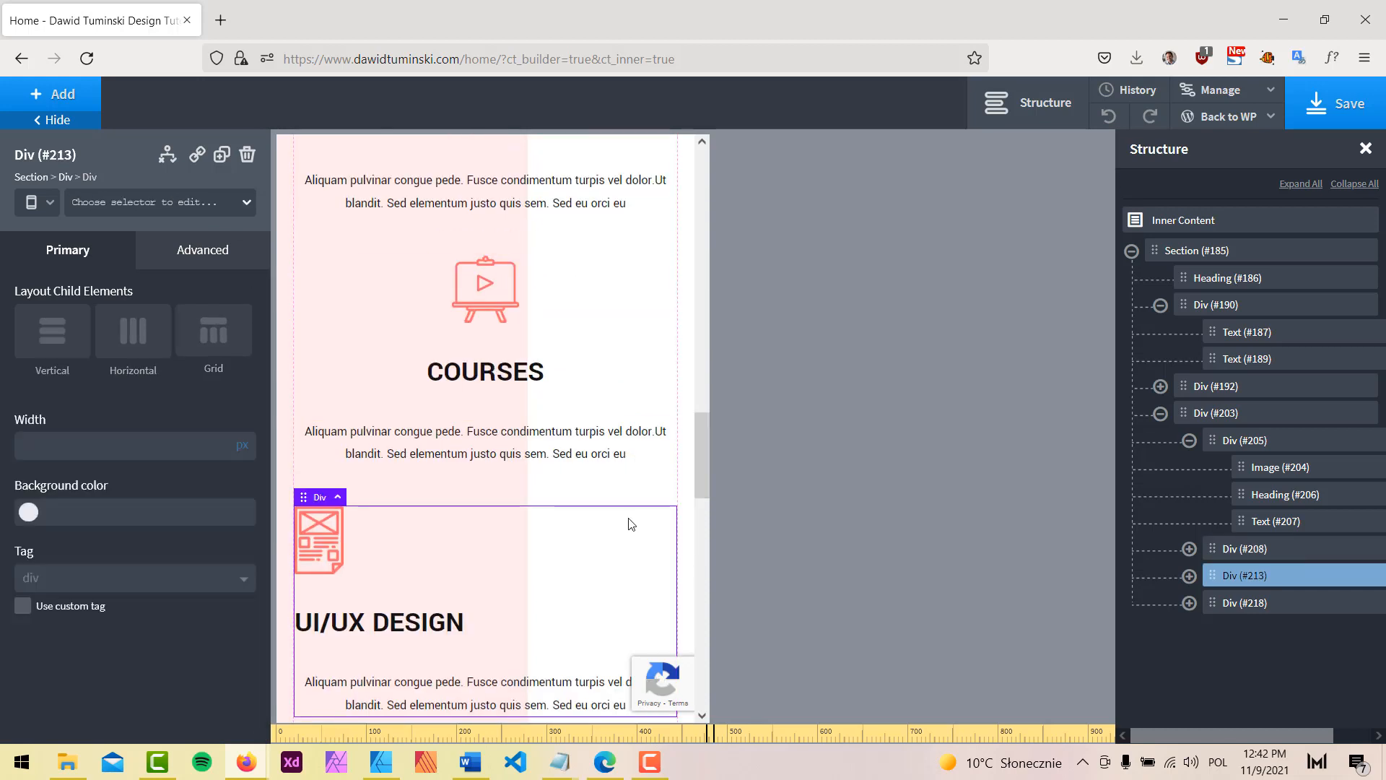
pyautogui.click(70, 338)
pyautogui.click(124, 455)
pyautogui.scroll(-6, 545, 502)
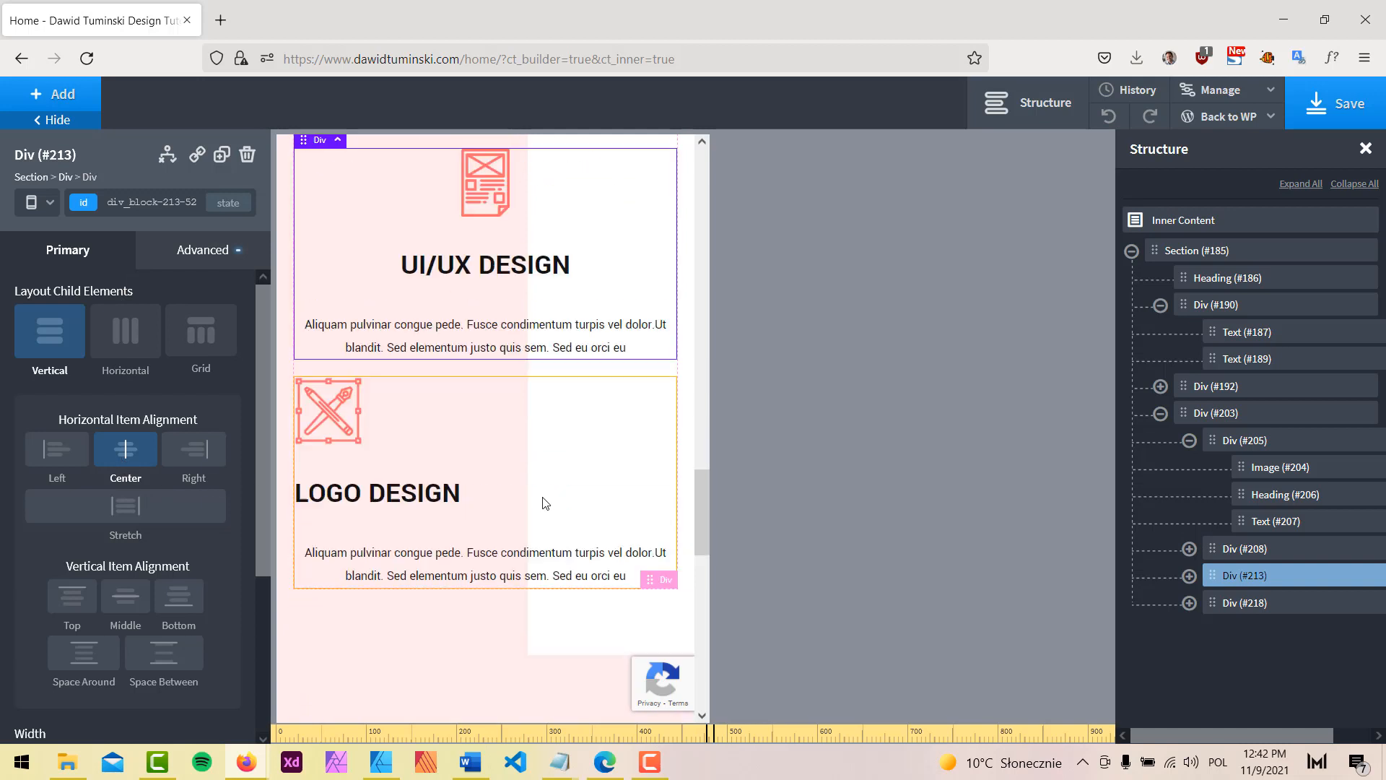
# Step: Give the Logo Design service div a vertical layout with centred horizontal item alignment for screens under 768px
pyautogui.click(433, 341)
pyautogui.click(77, 332)
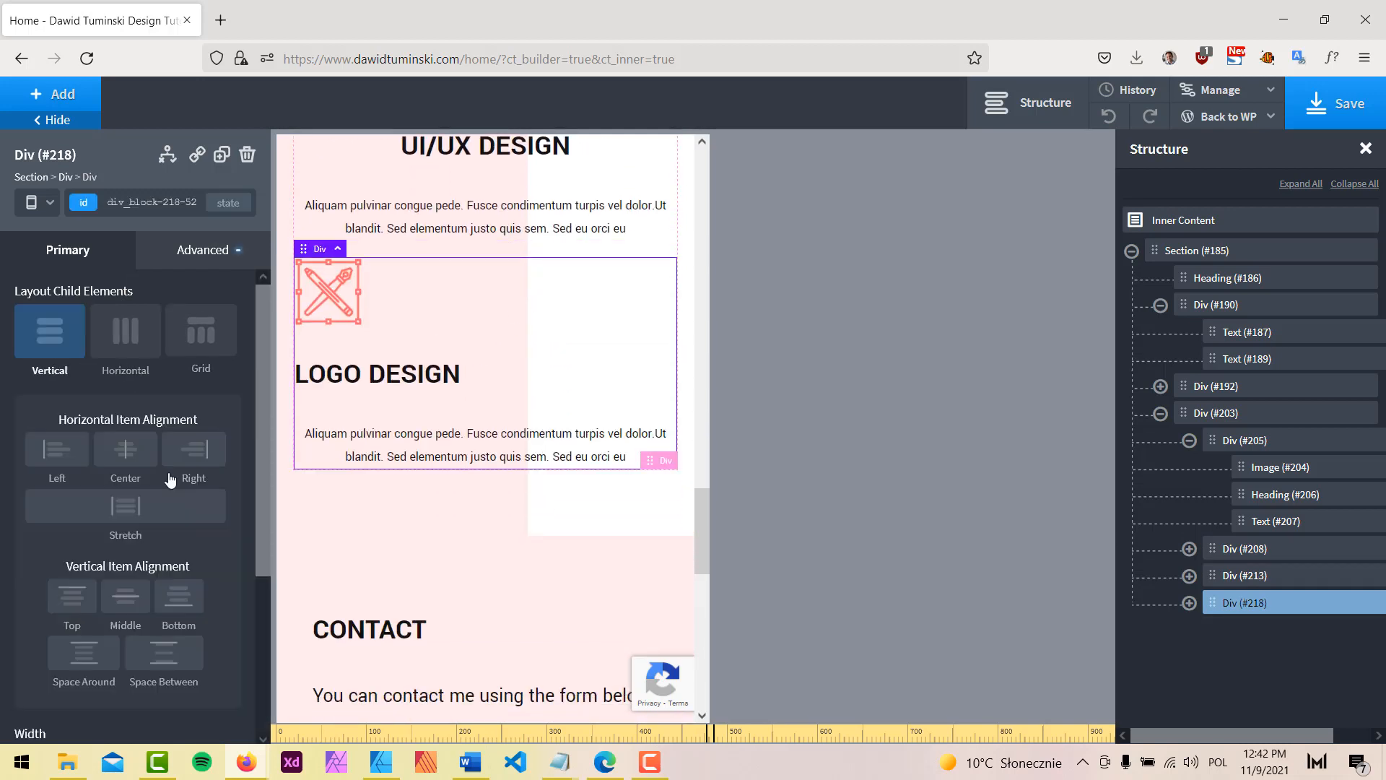
pyautogui.click(126, 450)
pyautogui.scroll(4, 655, 335)
# Step: Examine the vertical spacing between the stacked Courses, UI/UX Design and Logo Design services in the mobile view
pyautogui.click(655, 335)
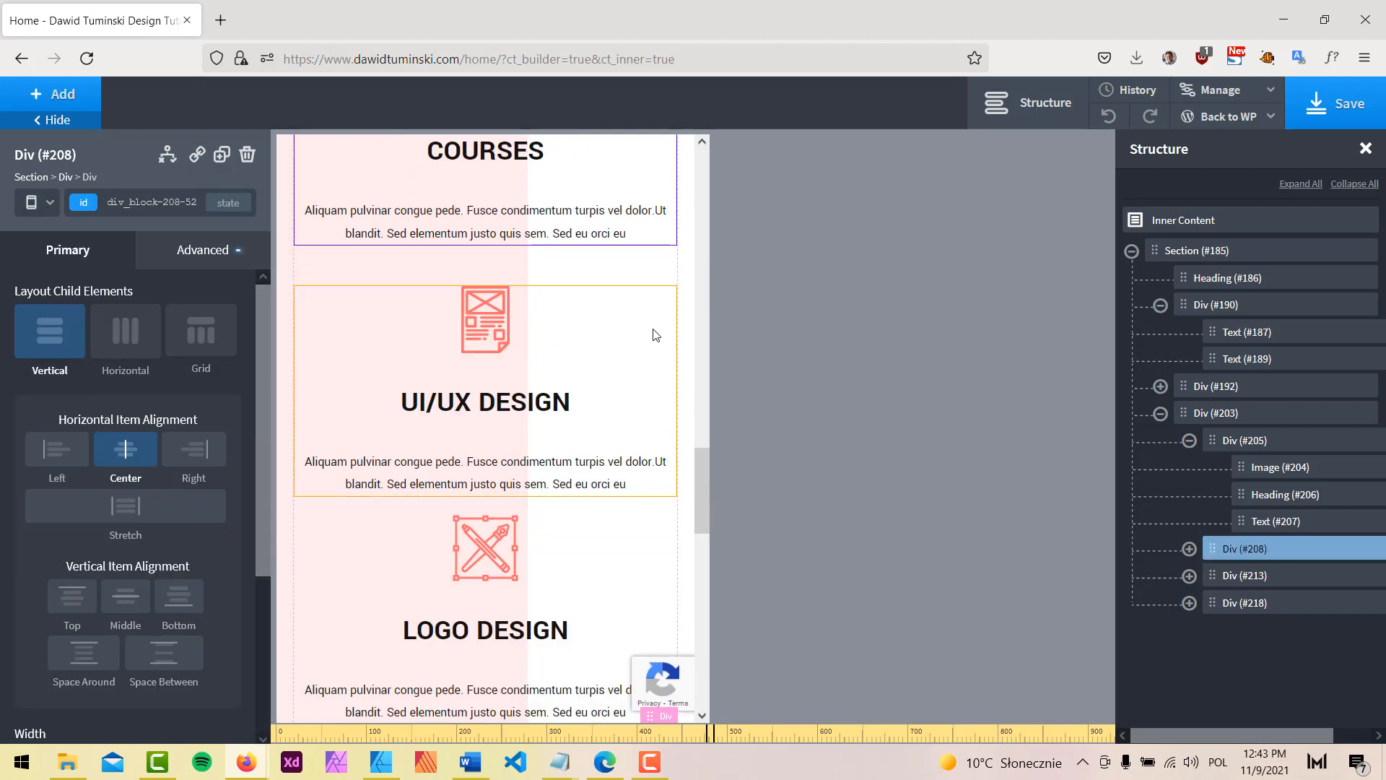
pyautogui.scroll(4, 639, 318)
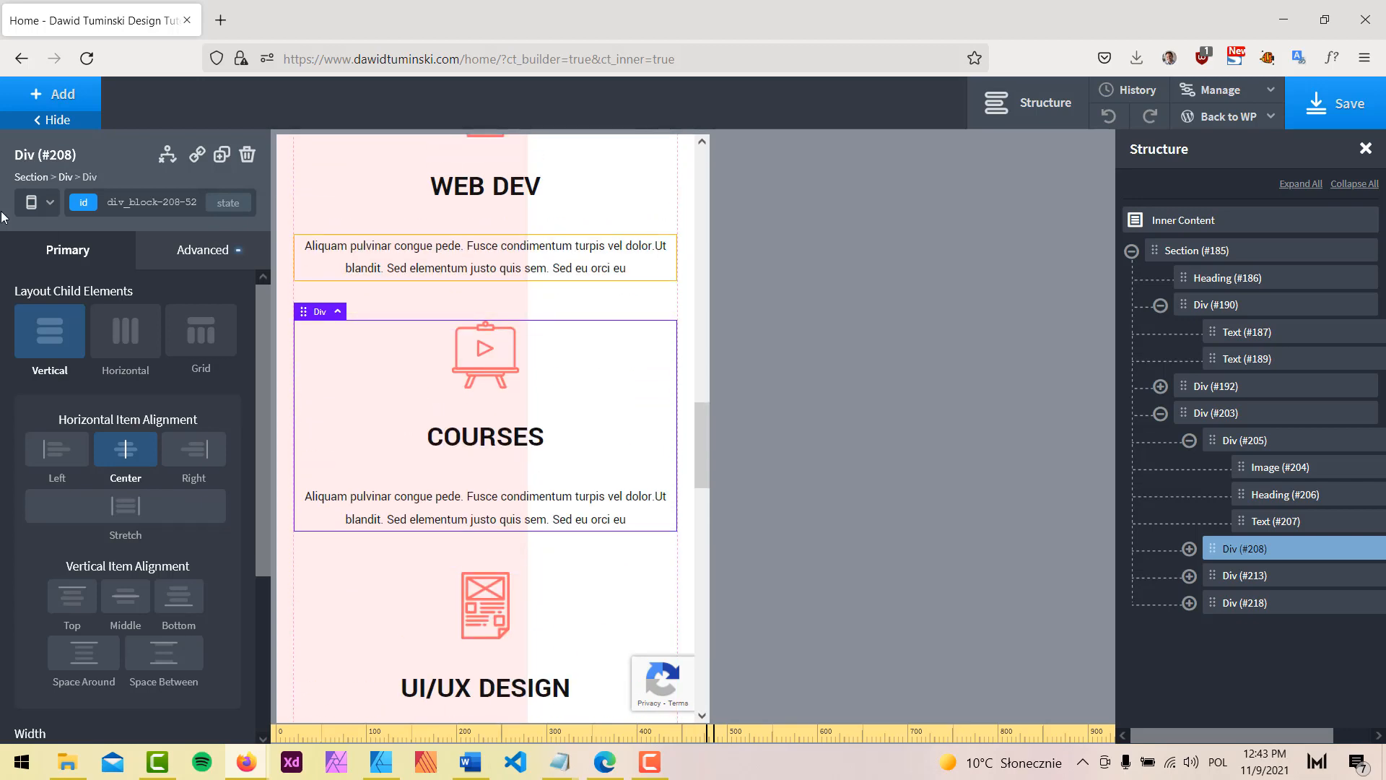
pyautogui.click(43, 206)
pyautogui.click(48, 337)
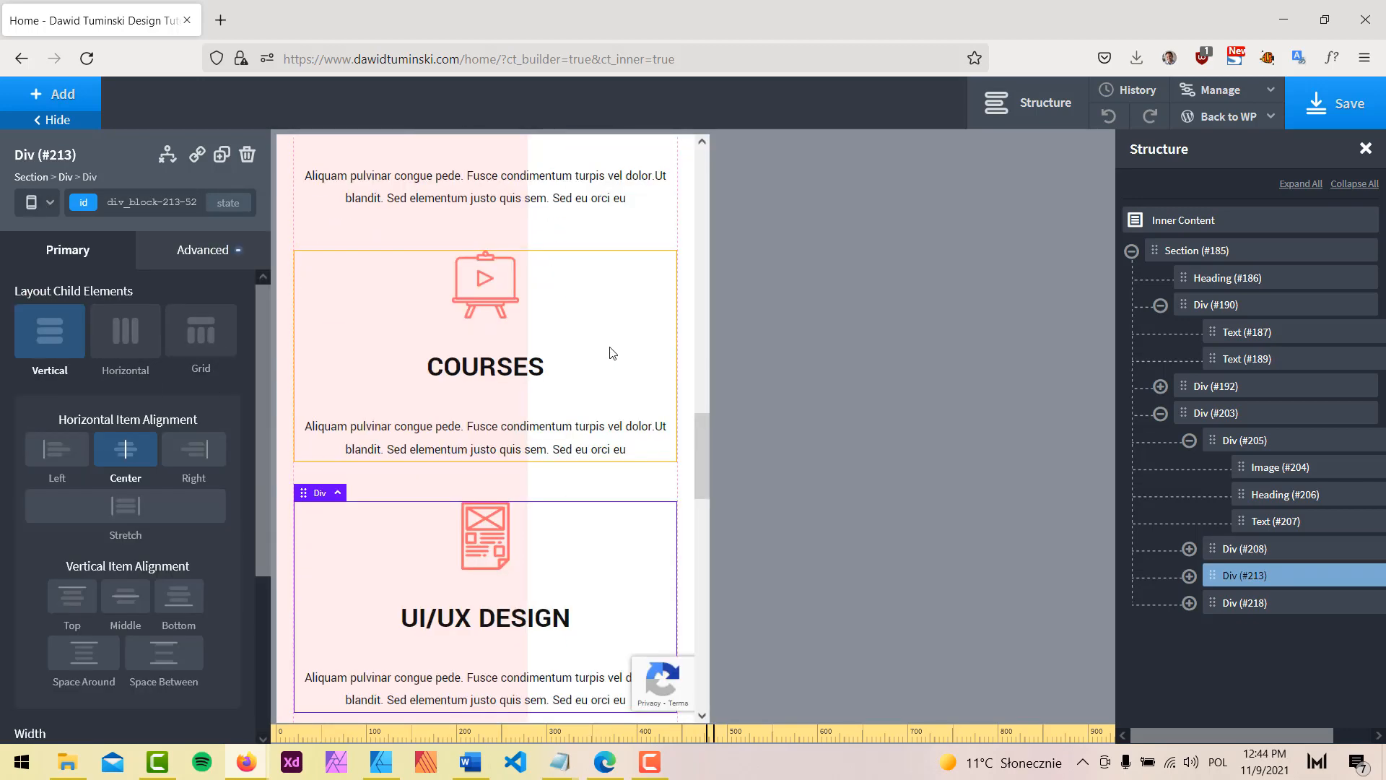
pyautogui.scroll(-3, 611, 346)
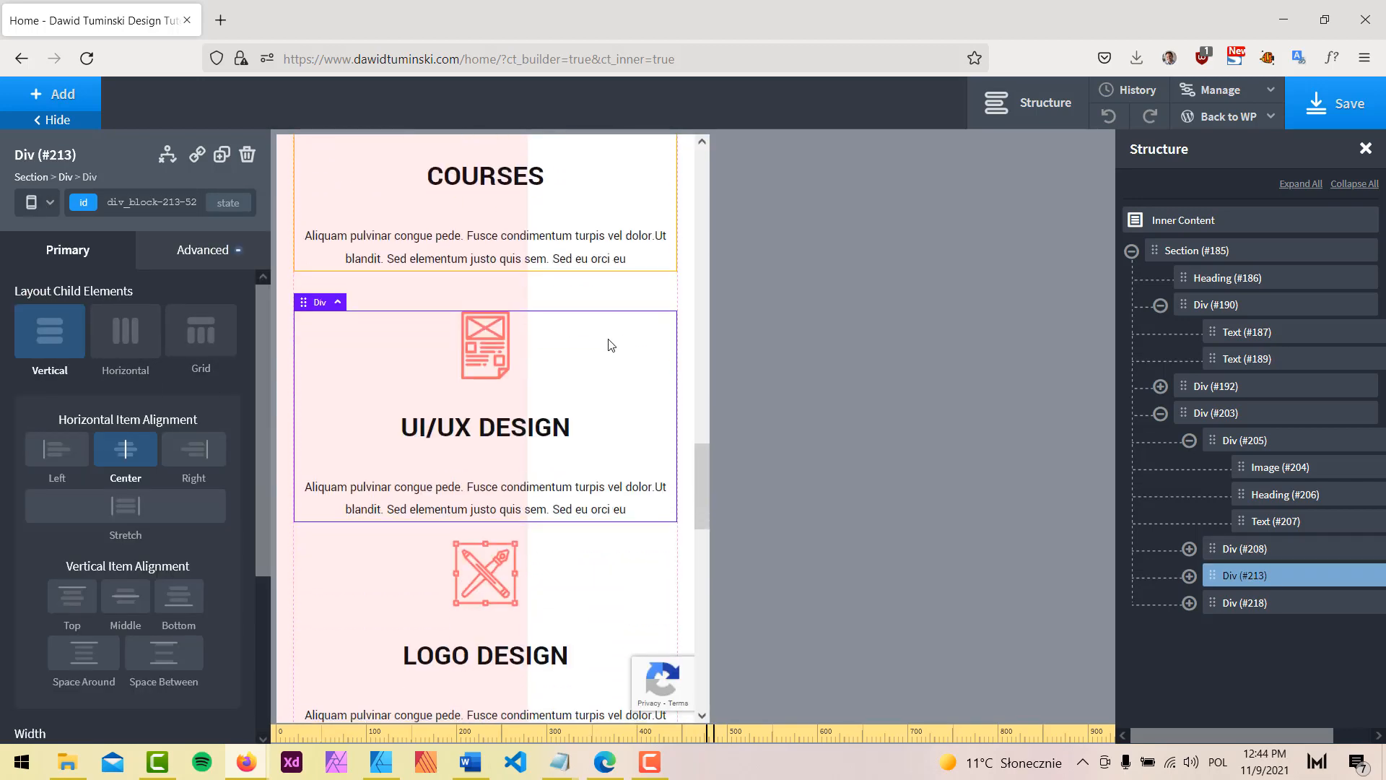
pyautogui.scroll(3, 611, 345)
pyautogui.scroll(-4, 611, 345)
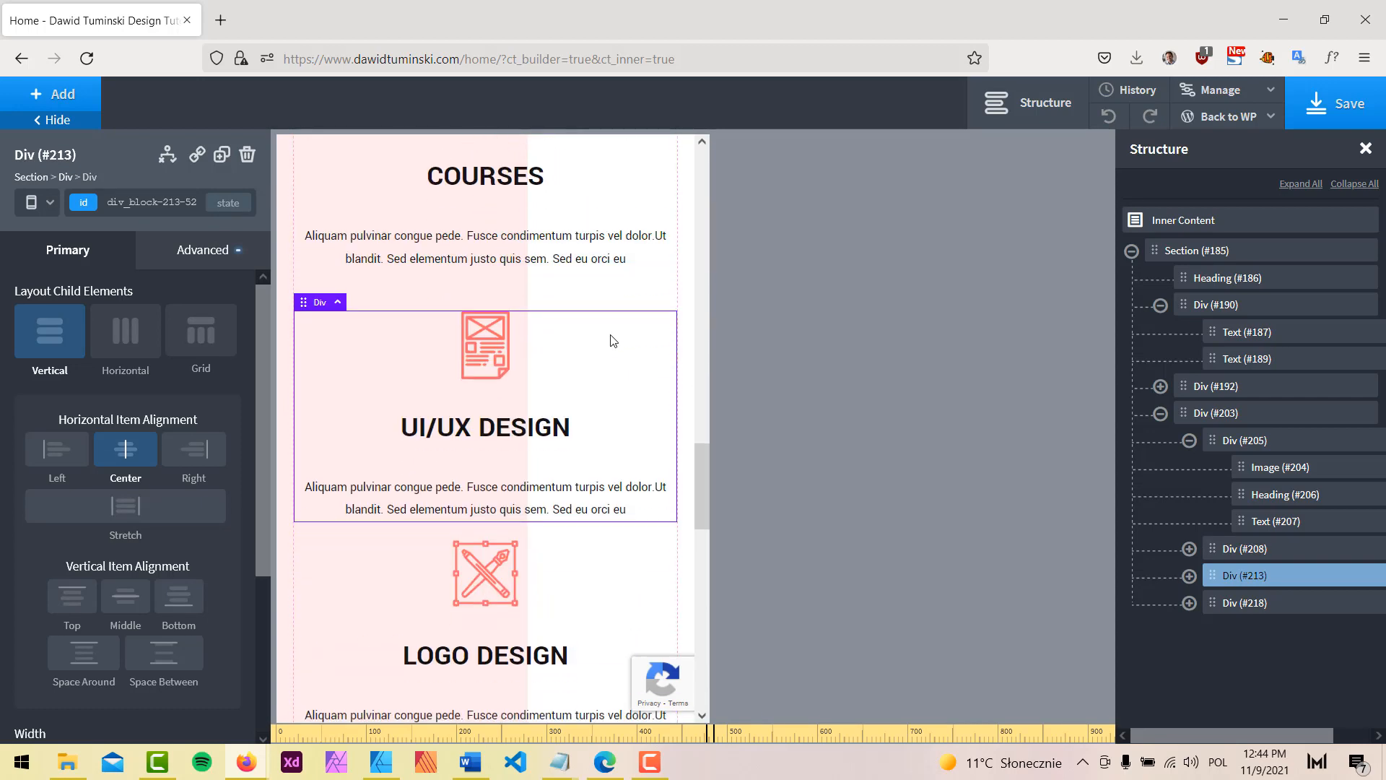
pyautogui.scroll(-1, 611, 345)
pyautogui.scroll(3, 588, 433)
# Step: Set the UI/UX Design service div's bottom margin to 25 px for screens under 768px
pyautogui.click(199, 249)
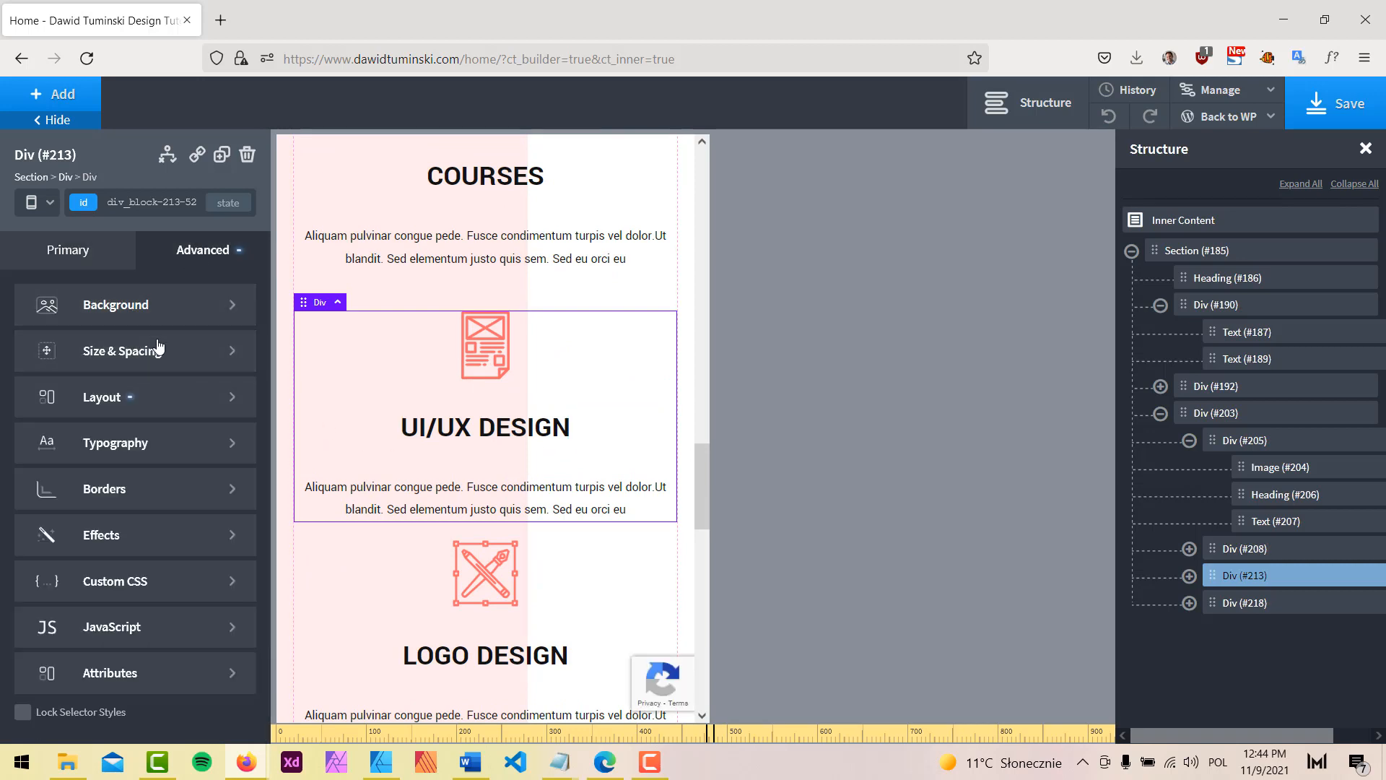
pyautogui.click(150, 346)
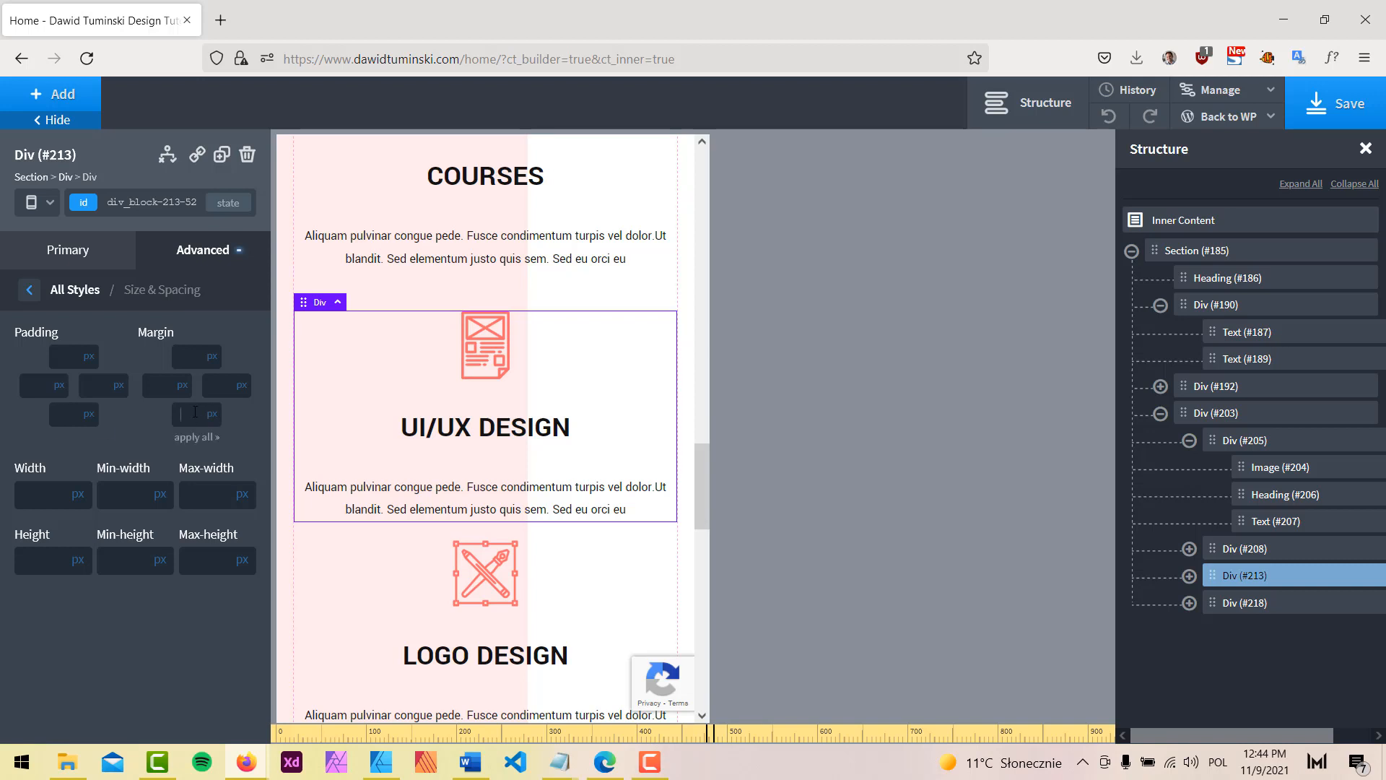
pyautogui.write('25')
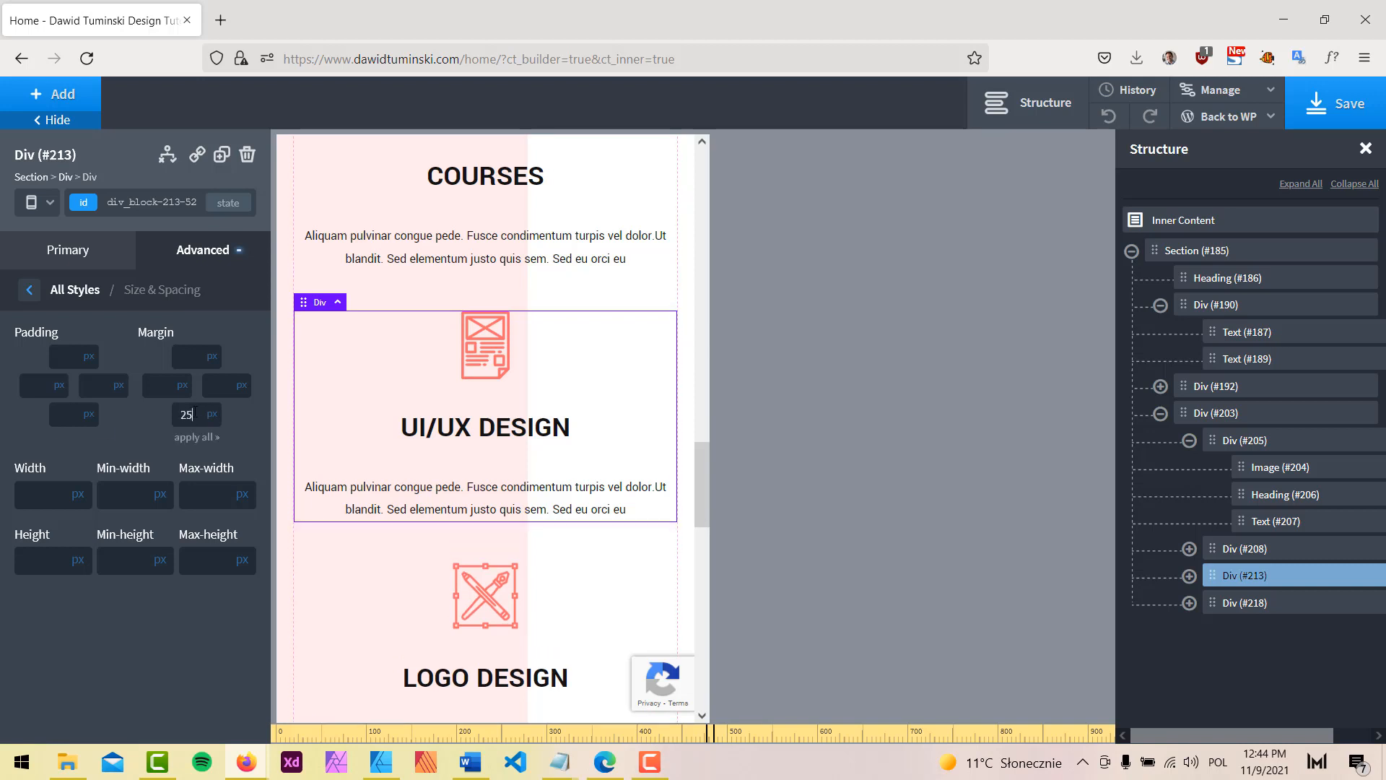
# Step: Compare the services grid between the all-devices view and the under 768px view to check the spacing
pyautogui.click(42, 202)
pyautogui.click(65, 229)
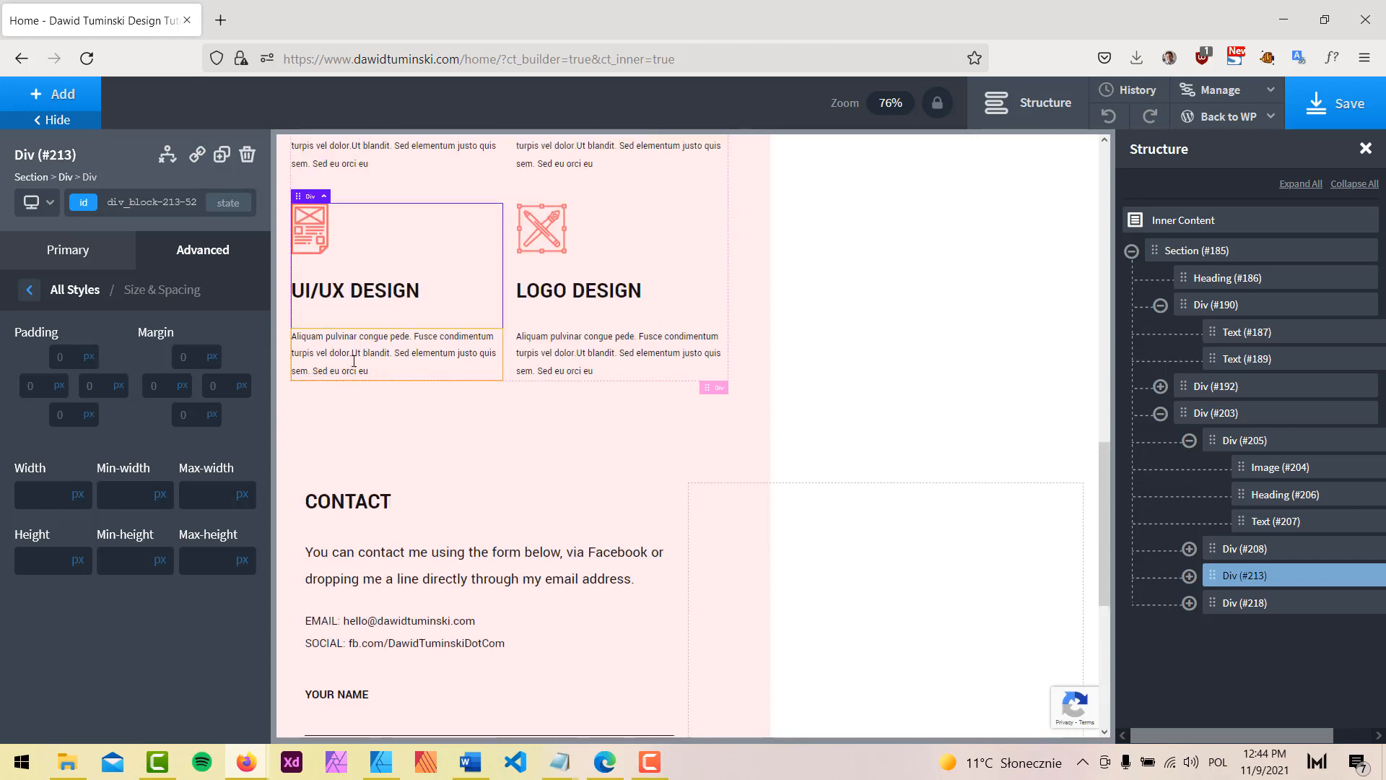
pyautogui.click(58, 205)
pyautogui.click(72, 311)
pyautogui.scroll(-8, 640, 384)
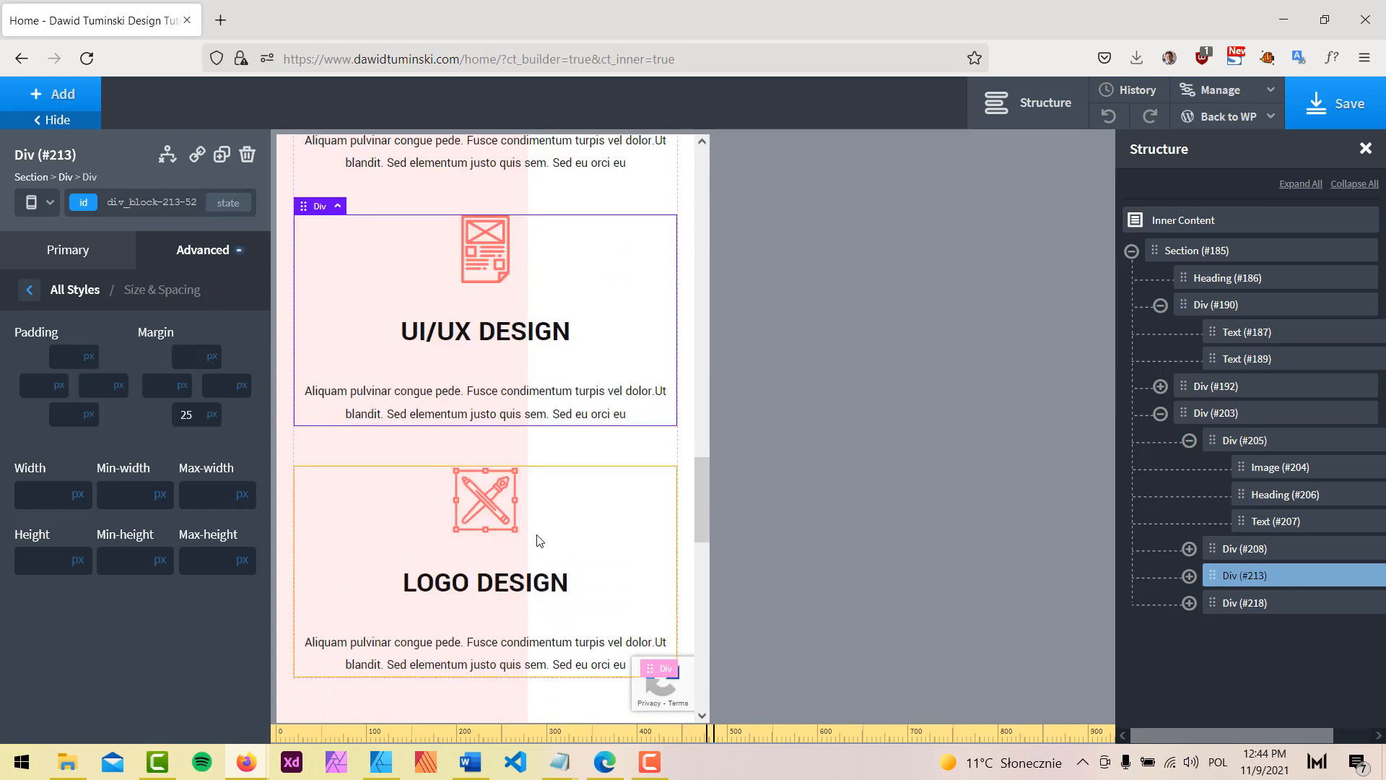
pyautogui.scroll(-3, 570, 505)
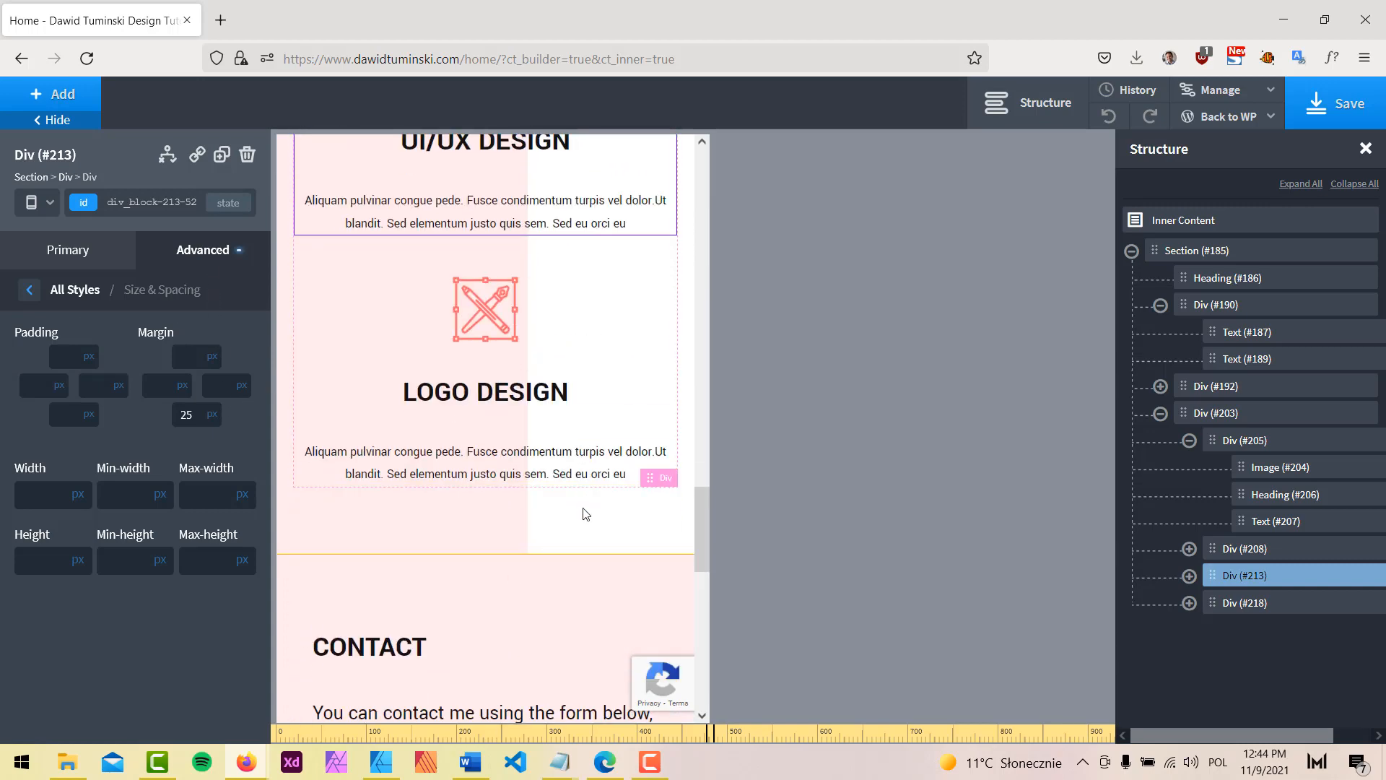
pyautogui.scroll(9, 585, 514)
# Step: Review the services at the under 480px breakpoint and the hero and About Me sections at under 992px
pyautogui.click(44, 205)
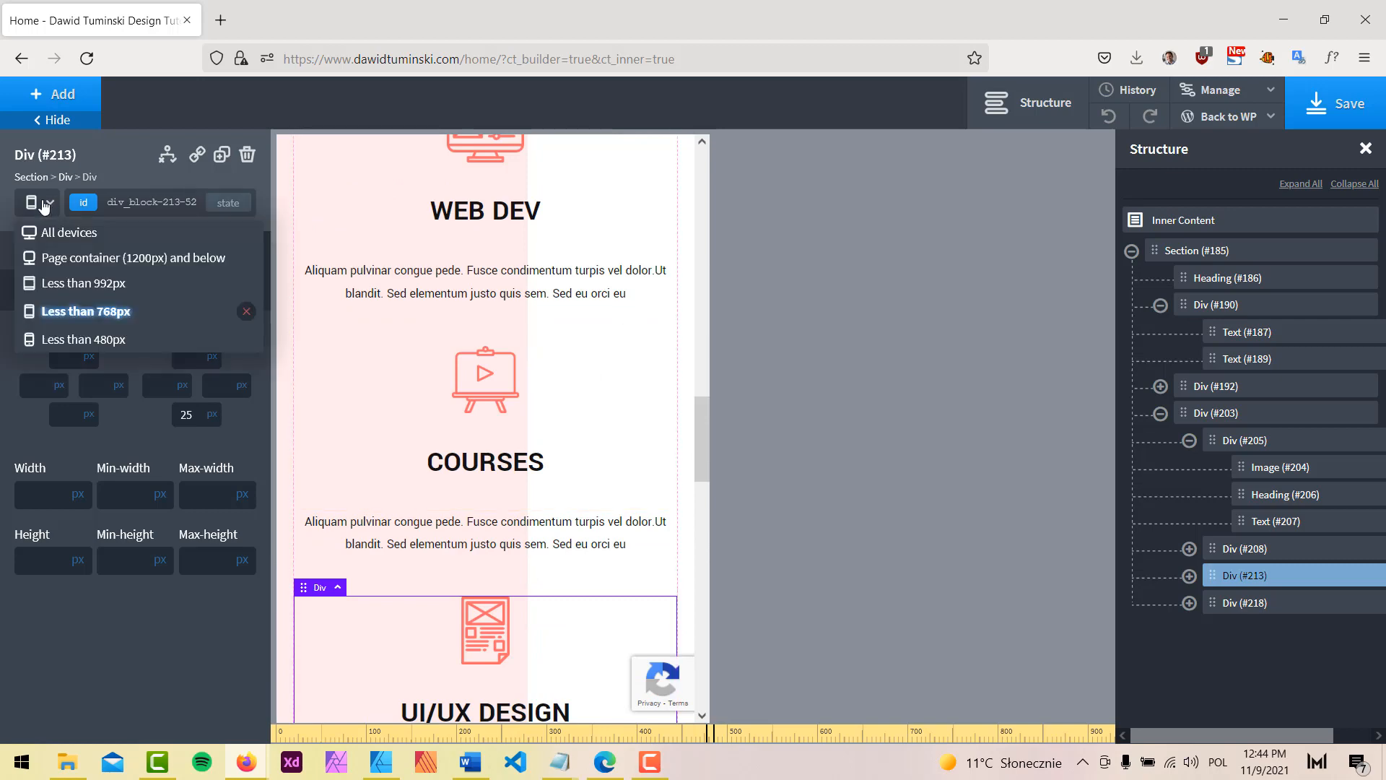
pyautogui.click(72, 339)
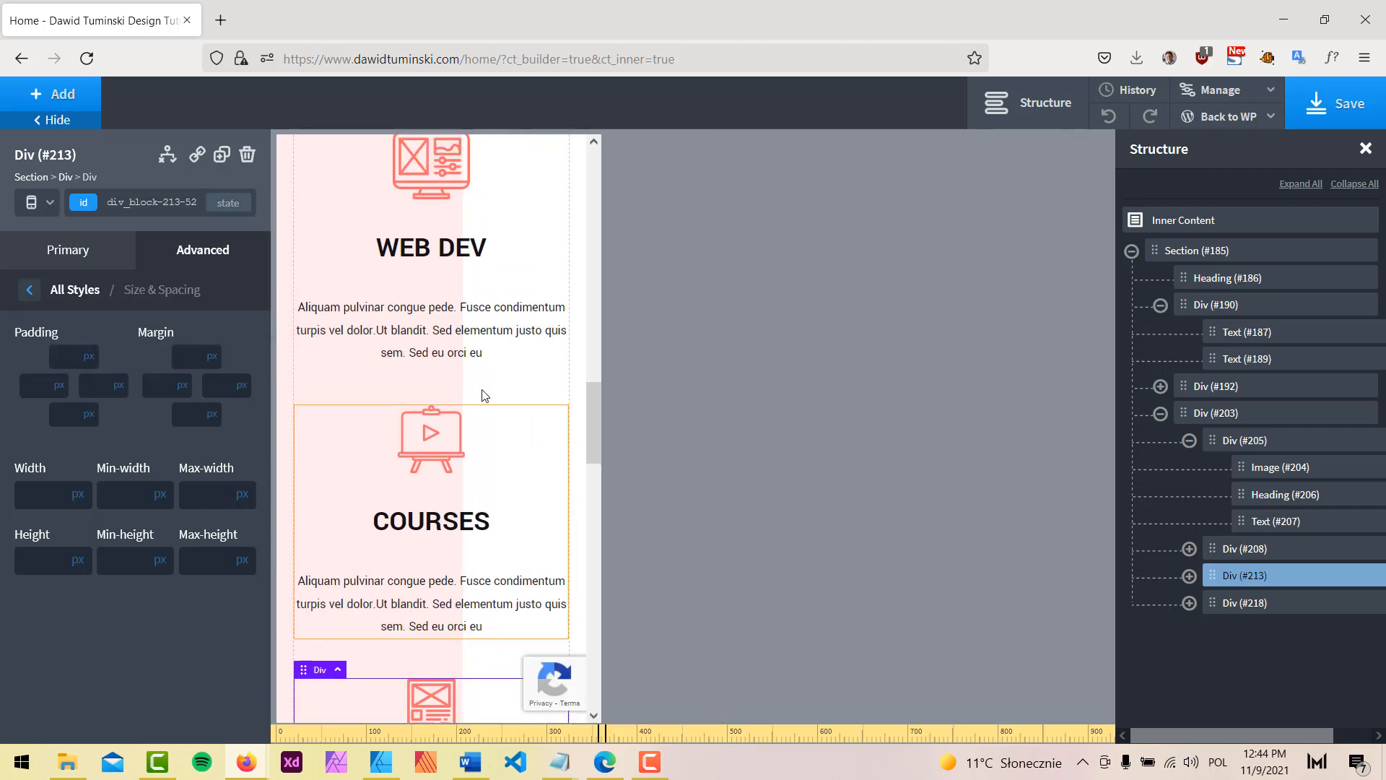
pyautogui.scroll(6, 498, 389)
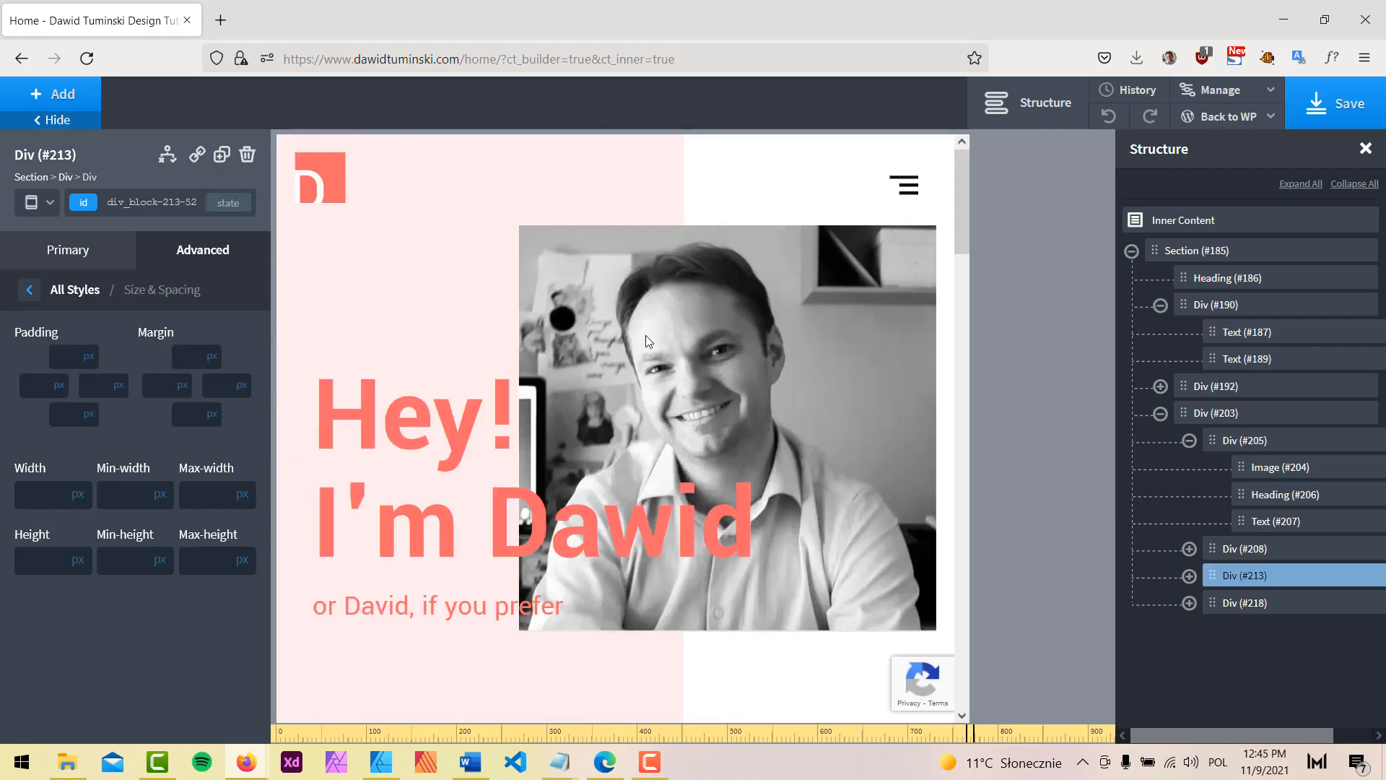
pyautogui.scroll(-6, 824, 416)
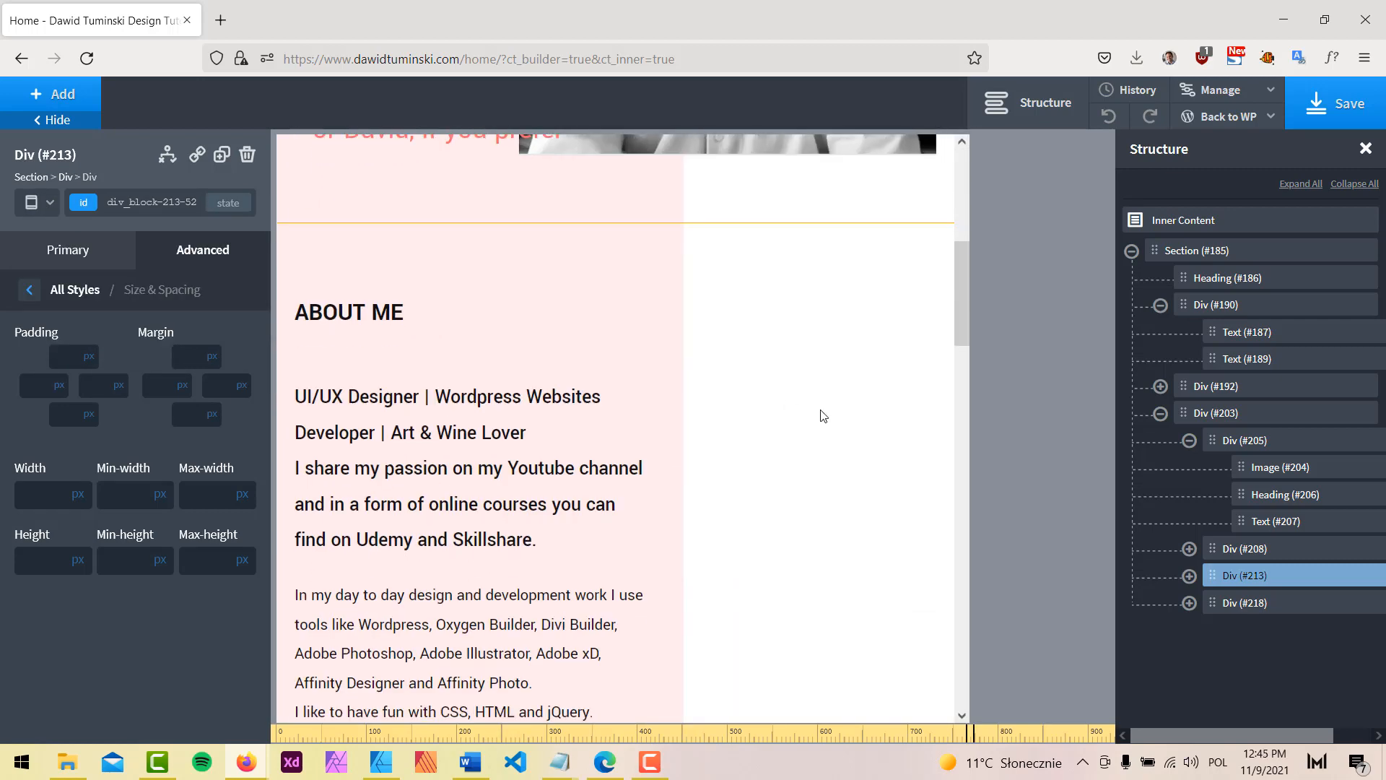
pyautogui.scroll(-3, 809, 400)
pyautogui.scroll(3, 792, 390)
pyautogui.scroll(-1, 639, 405)
pyautogui.scroll(-3, 743, 397)
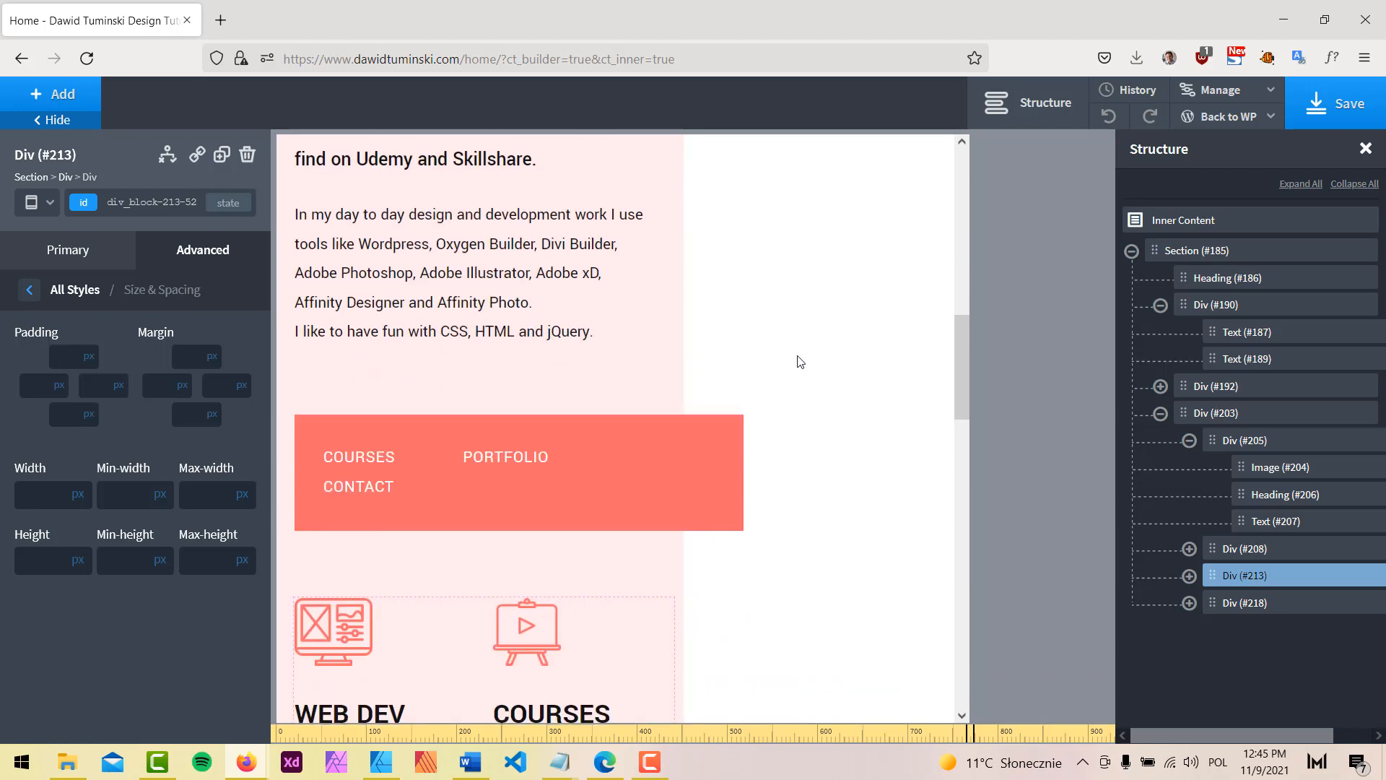
# Step: Set the coral links bar's width to 100% for screens under 992px
pyautogui.click(714, 455)
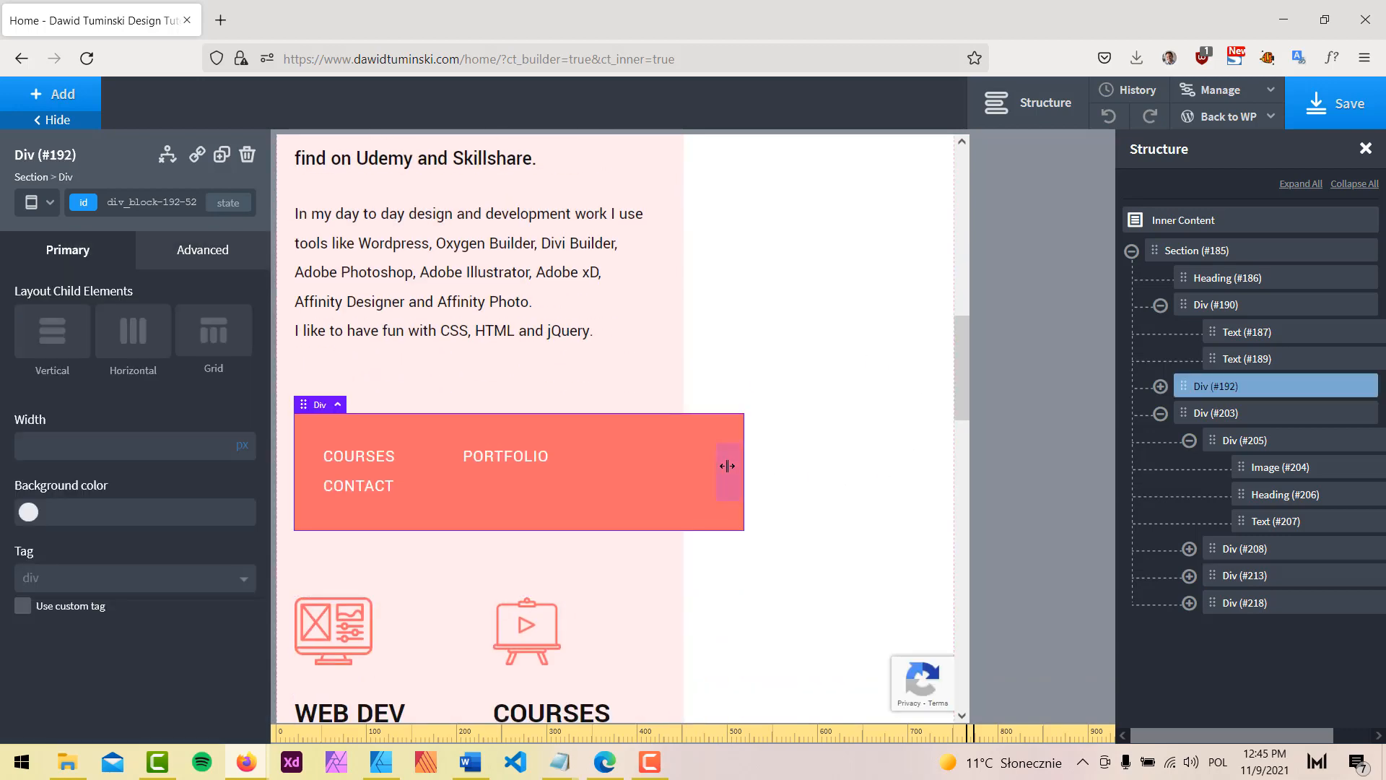
pyautogui.click(156, 441)
pyautogui.write('100')
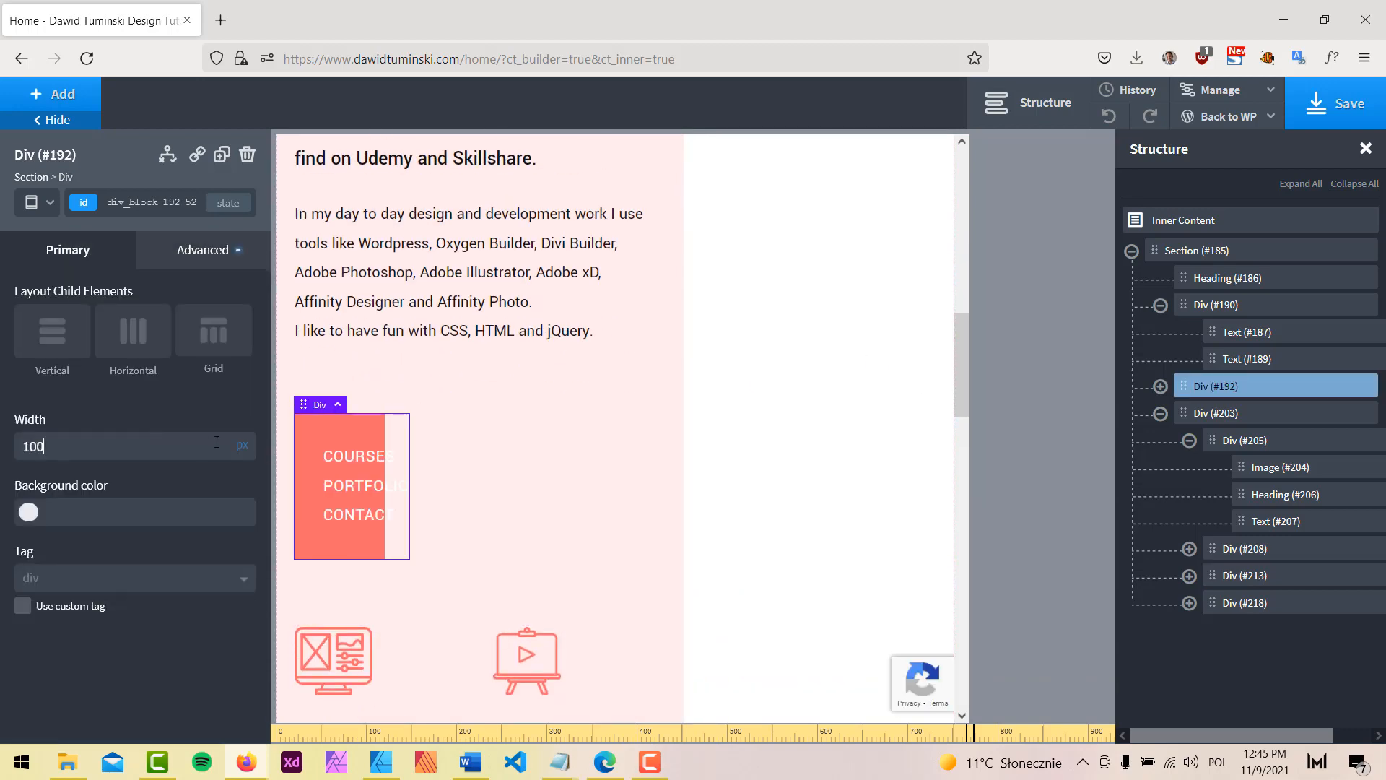
pyautogui.click(244, 448)
# Step: Clear the coral links bar's own width value at the under 768px breakpoint
pyautogui.click(40, 203)
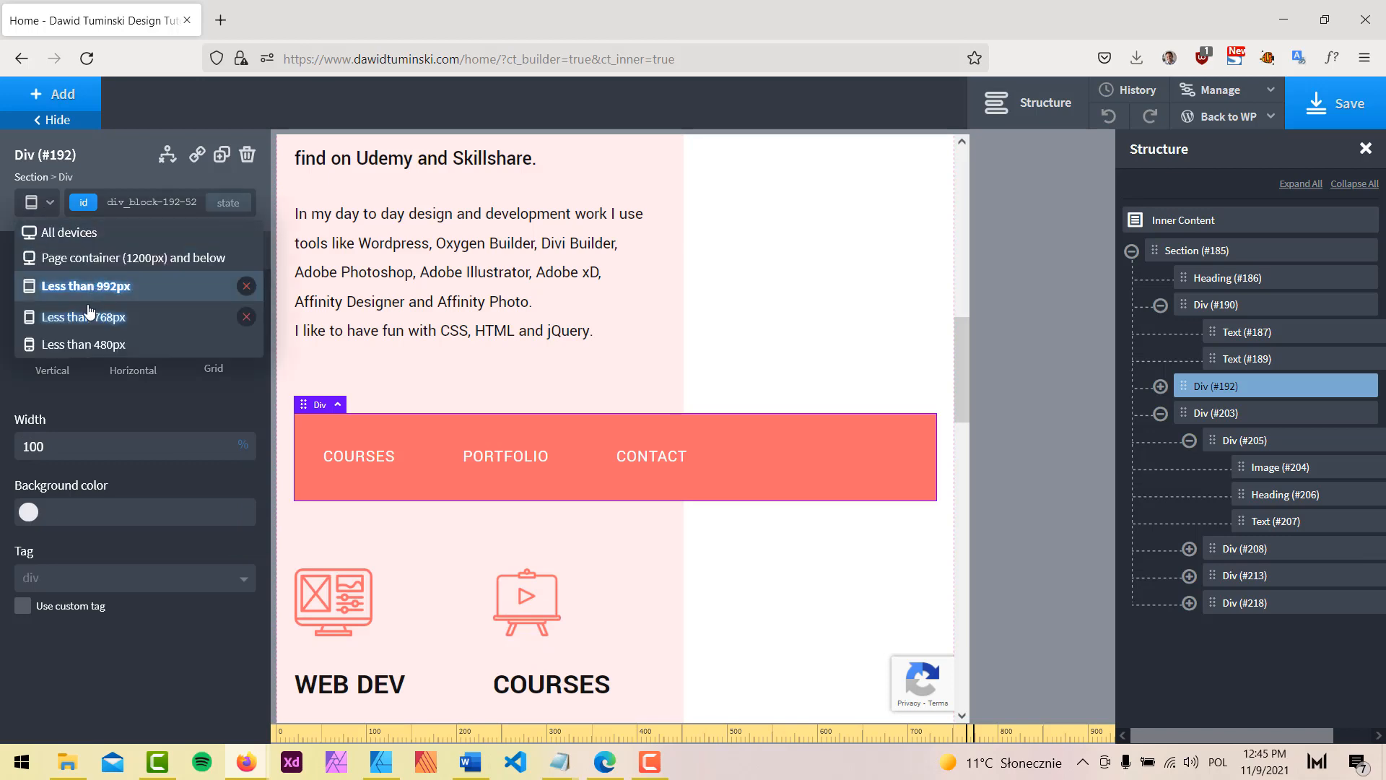
pyautogui.click(85, 318)
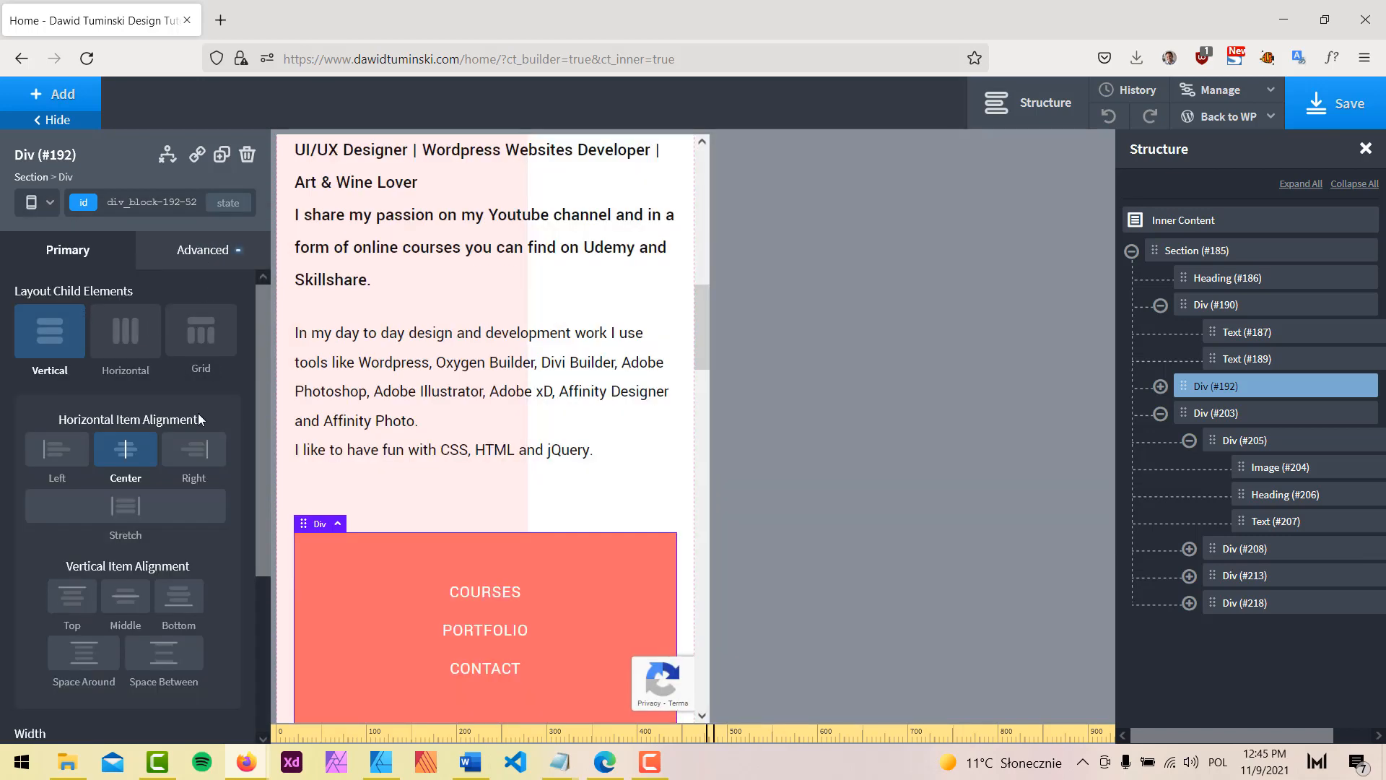
pyautogui.scroll(-3, 198, 413)
pyautogui.doubleClick(76, 540)
pyautogui.press('BackSpace')
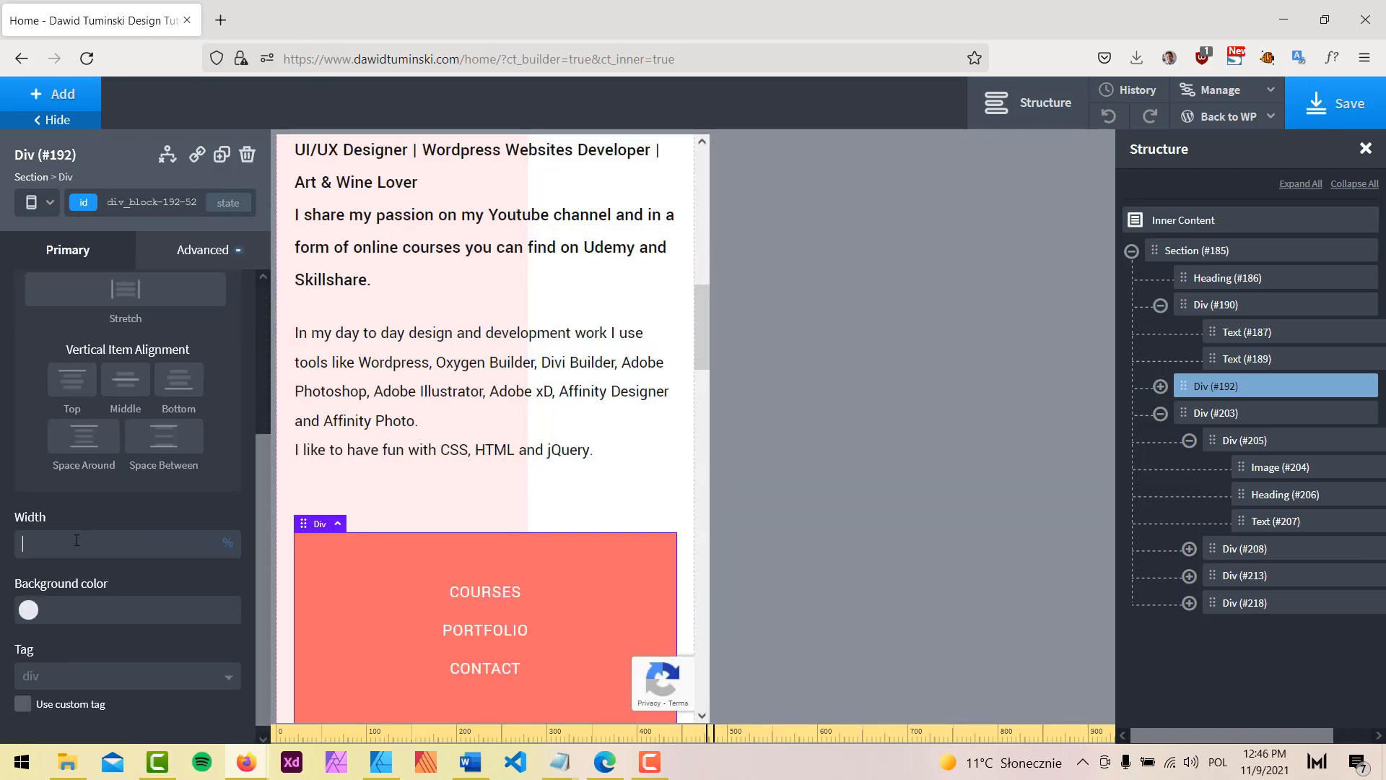
# Step: Return to the under 992px breakpoint and examine the About Me text, links bar and services grid layout
pyautogui.click(47, 210)
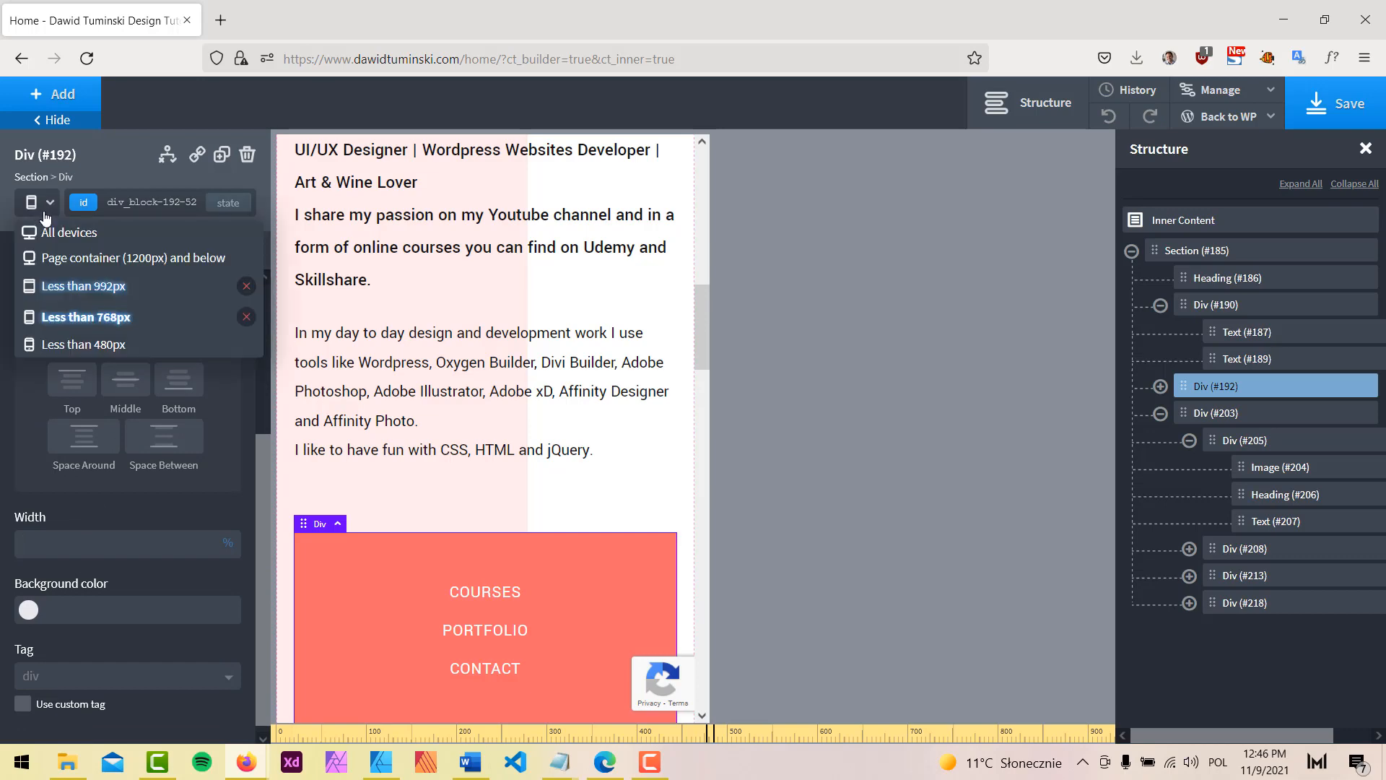
pyautogui.click(72, 286)
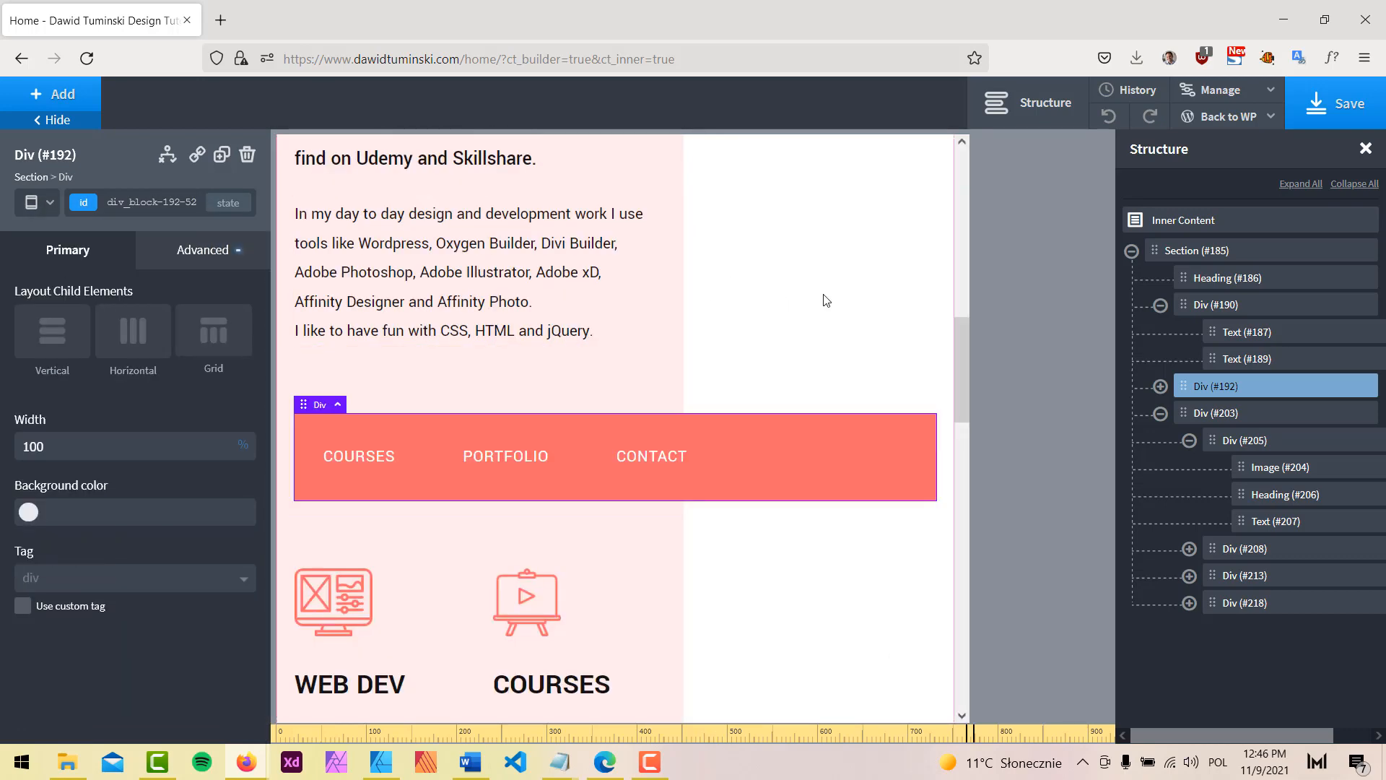
pyautogui.scroll(-2, 827, 301)
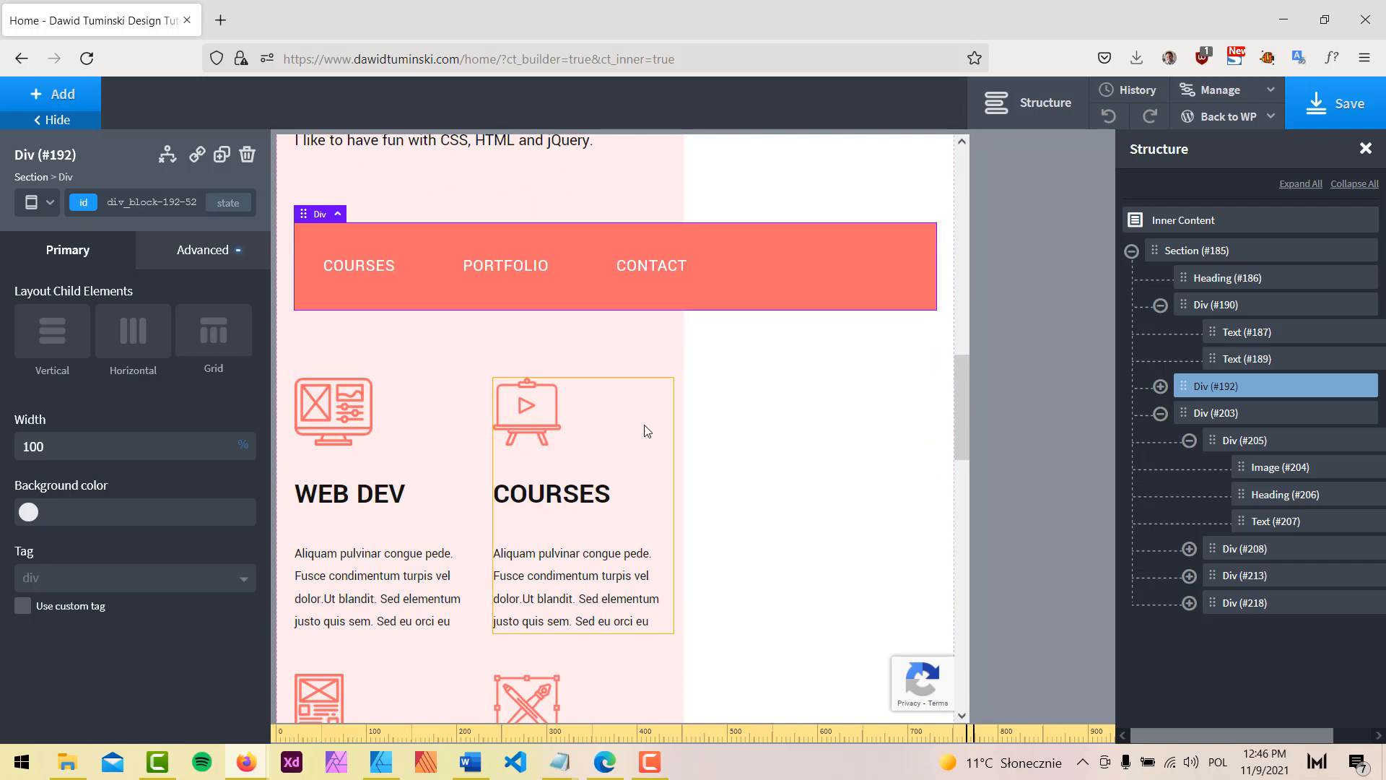
pyautogui.scroll(2, 752, 495)
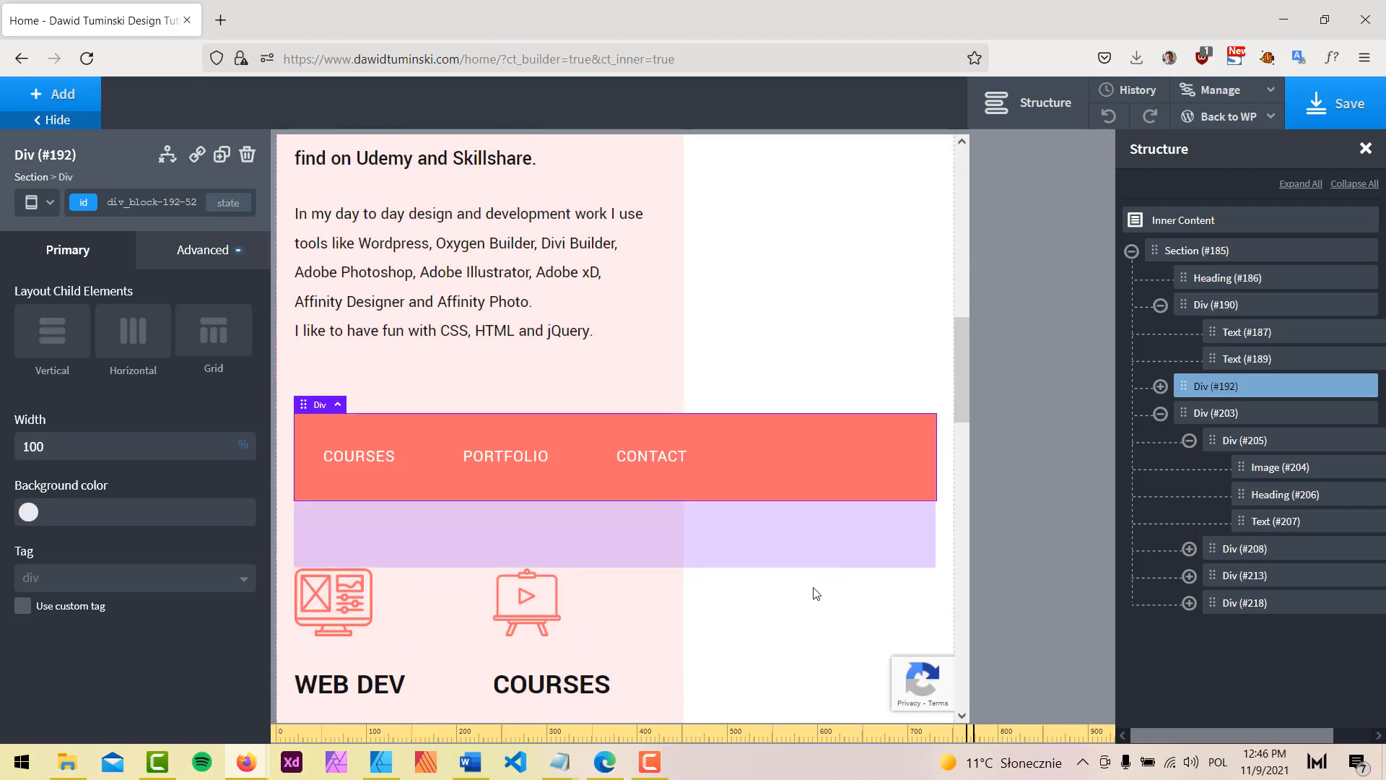
pyautogui.scroll(2, 793, 631)
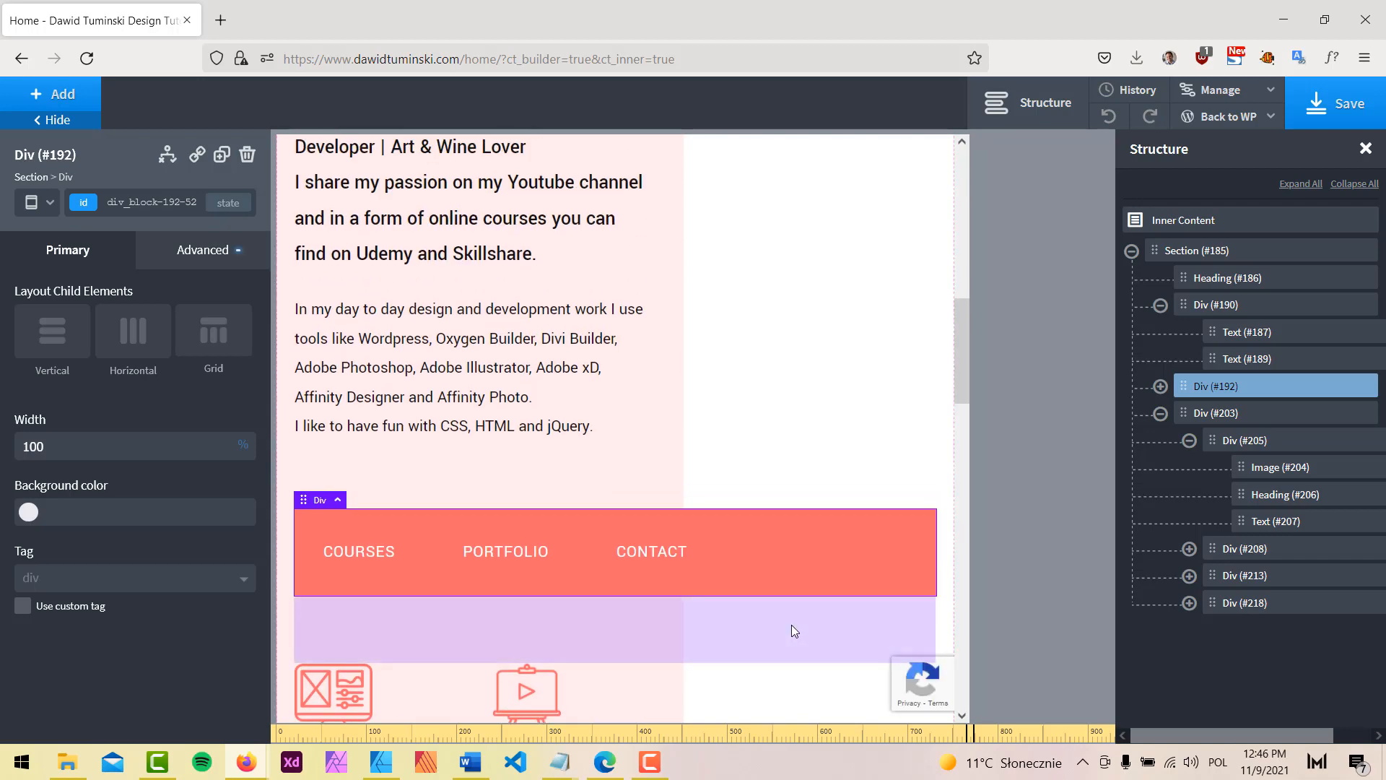
pyautogui.scroll(4, 792, 631)
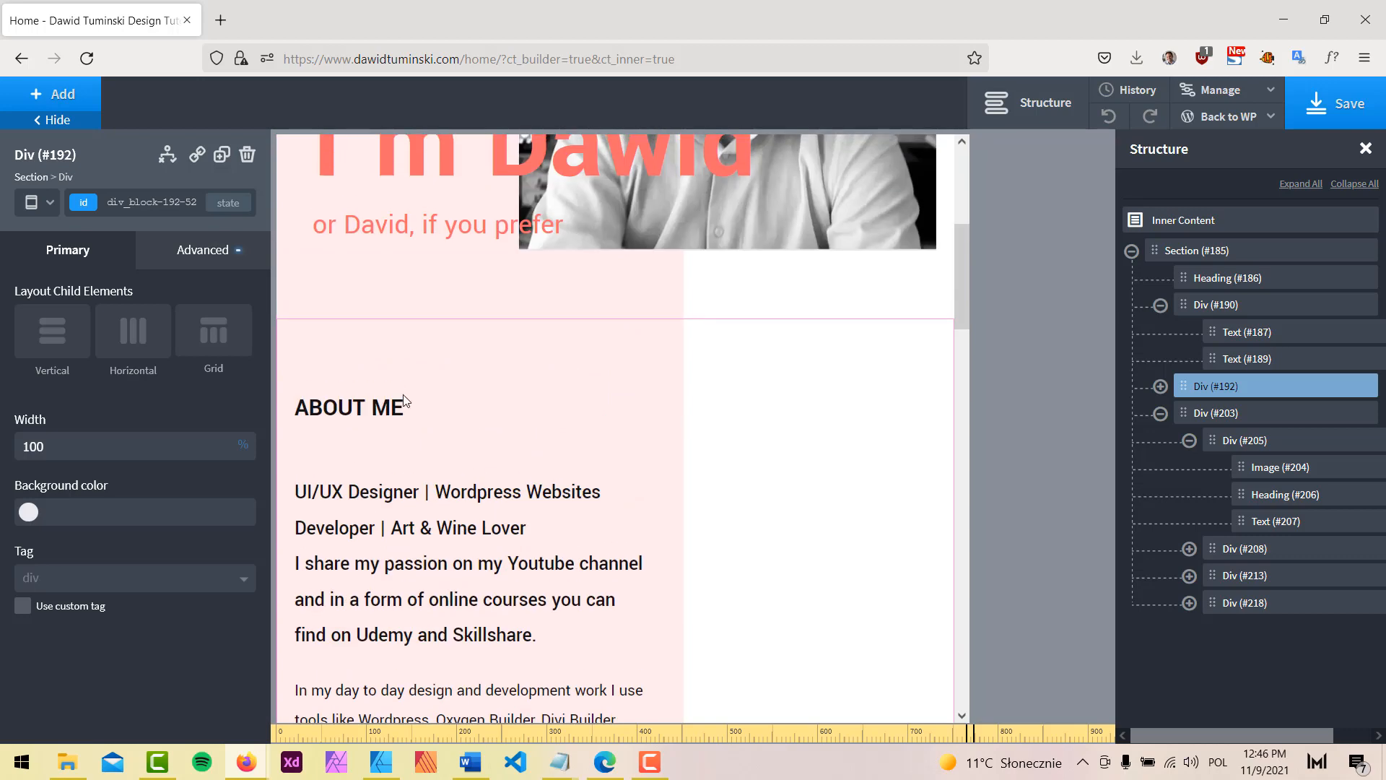
pyautogui.scroll(-8, 817, 403)
pyautogui.scroll(-1, 834, 399)
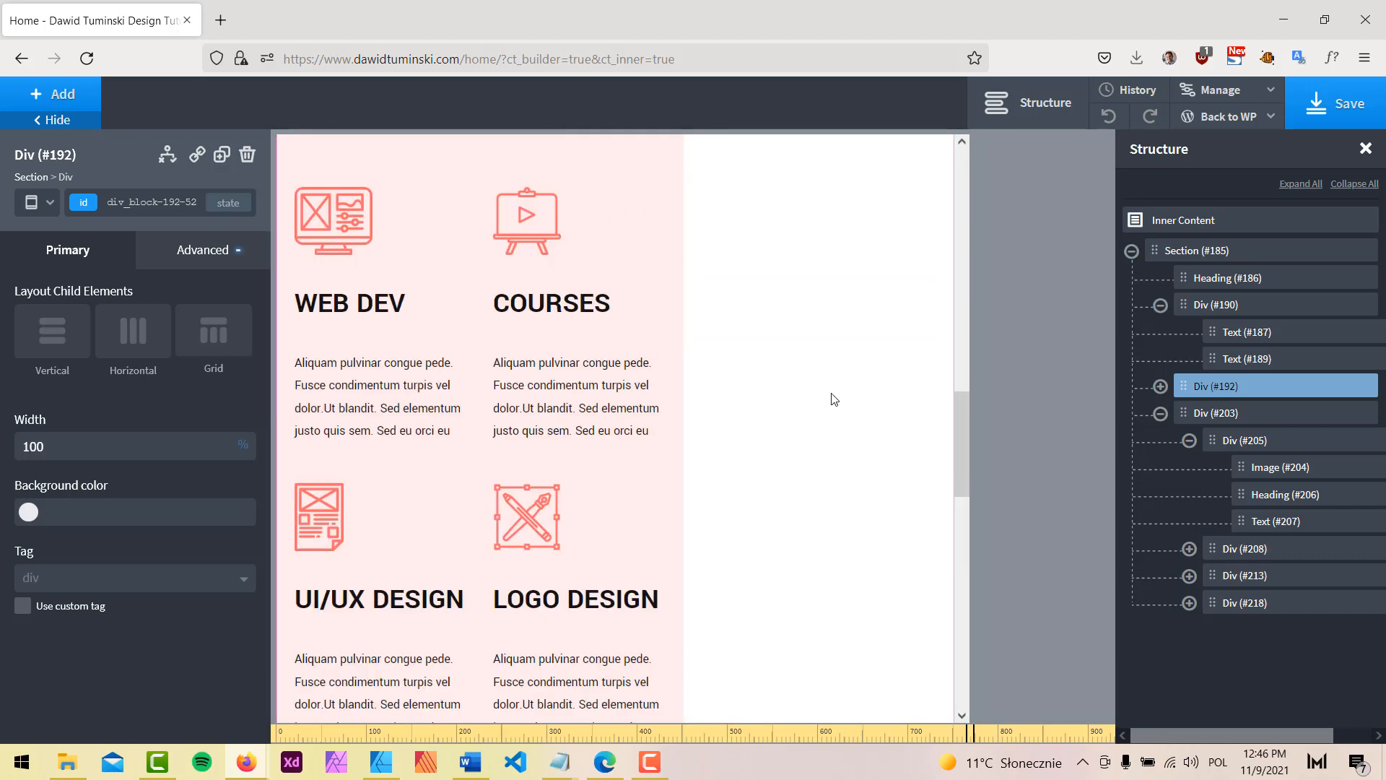
pyautogui.scroll(4, 834, 399)
# Step: Set the services grid container's width to 100% for screens under 992px and check its layout
pyautogui.click(789, 439)
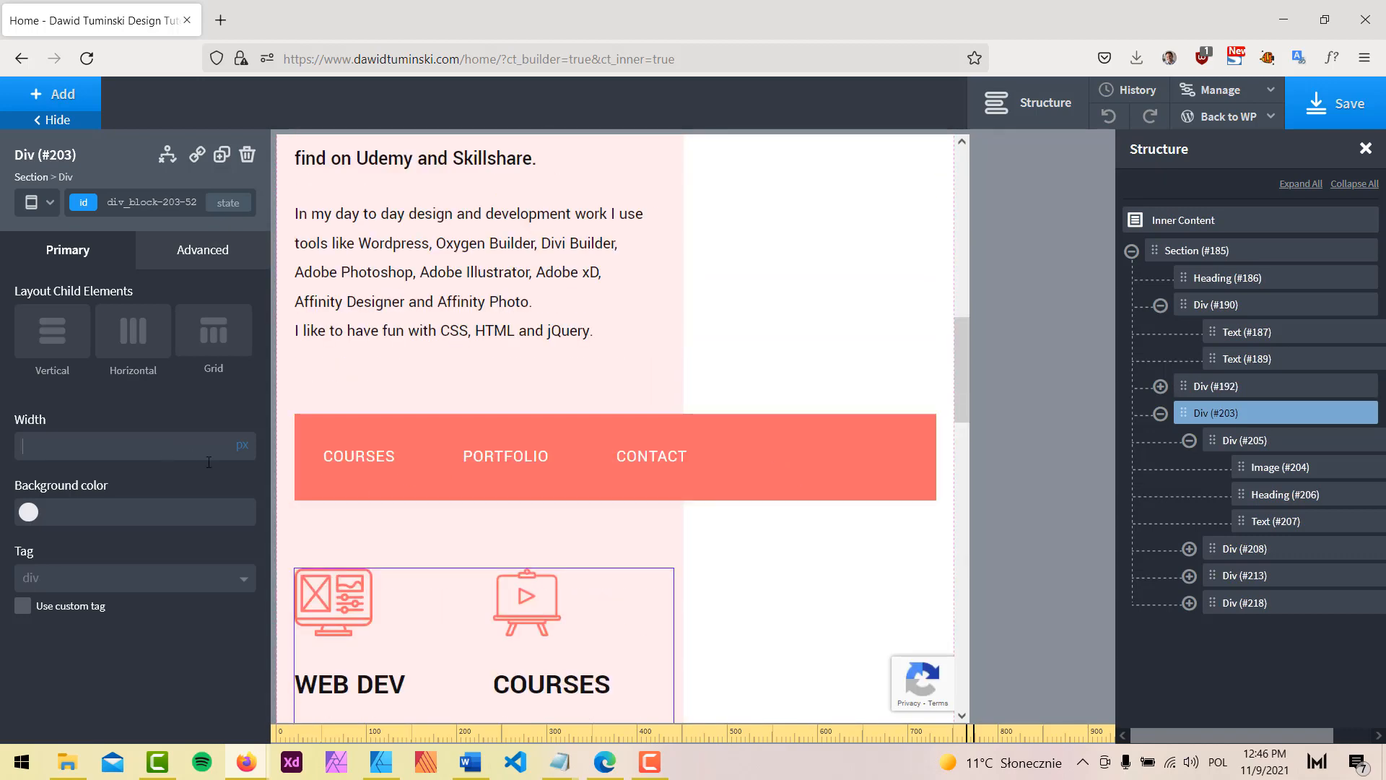
pyautogui.scroll(-5, 517, 448)
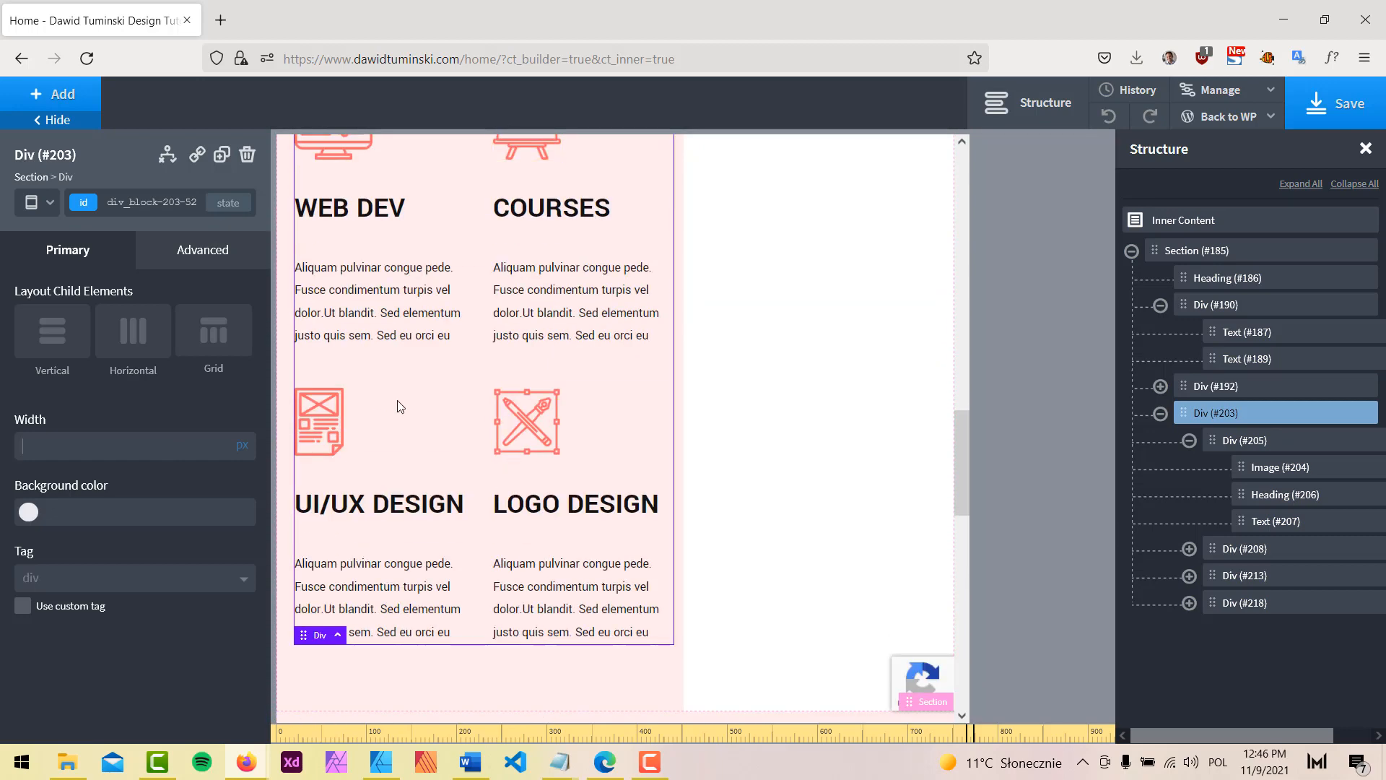
pyautogui.scroll(3, 397, 407)
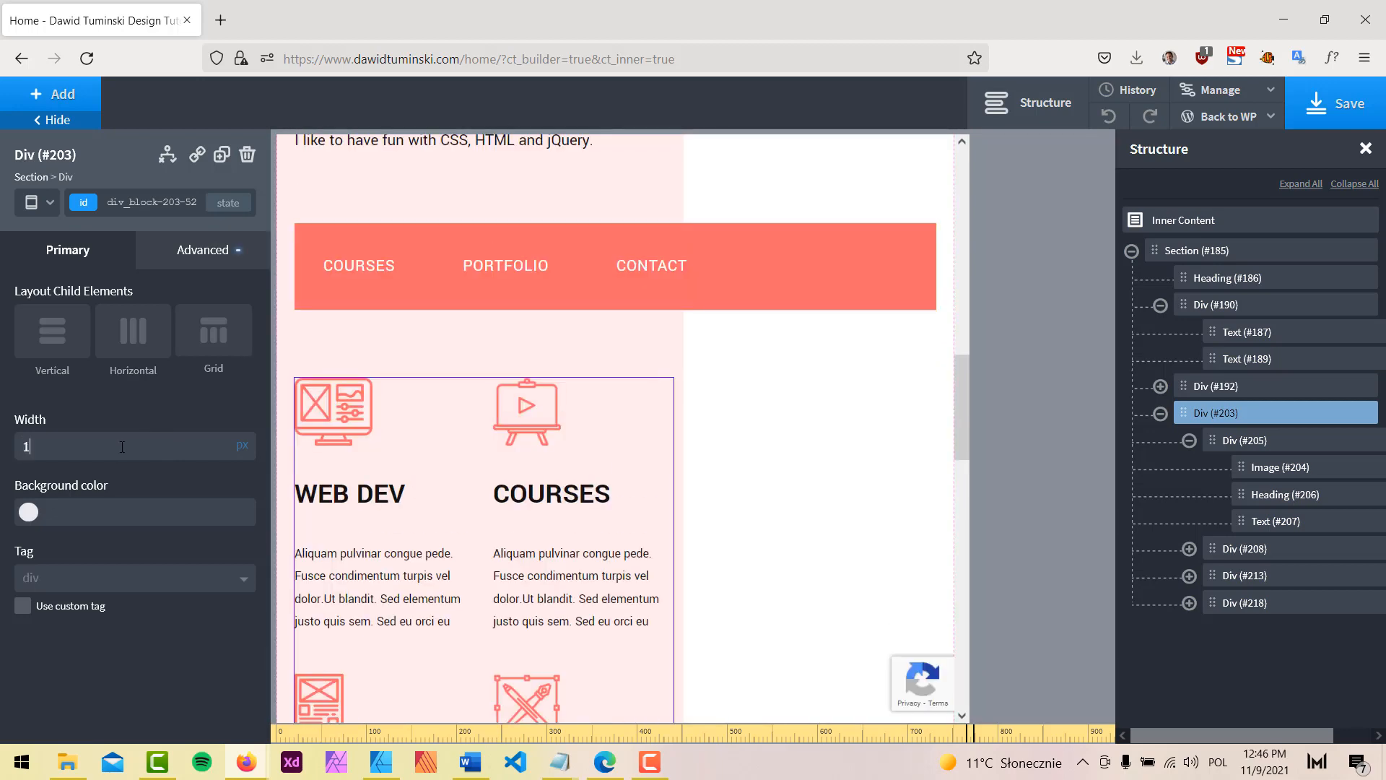
pyautogui.click(249, 452)
pyautogui.click(258, 453)
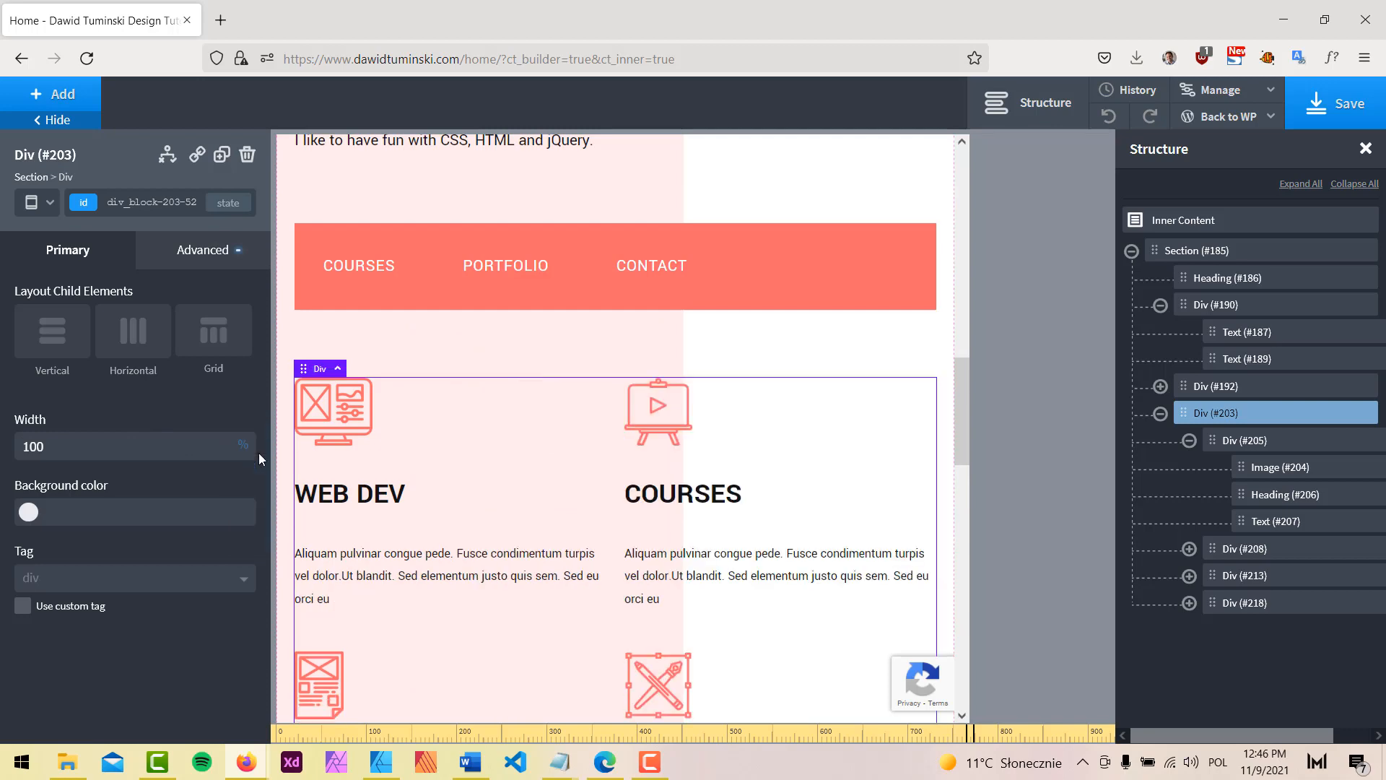
pyautogui.click(765, 189)
pyautogui.scroll(-3, 795, 390)
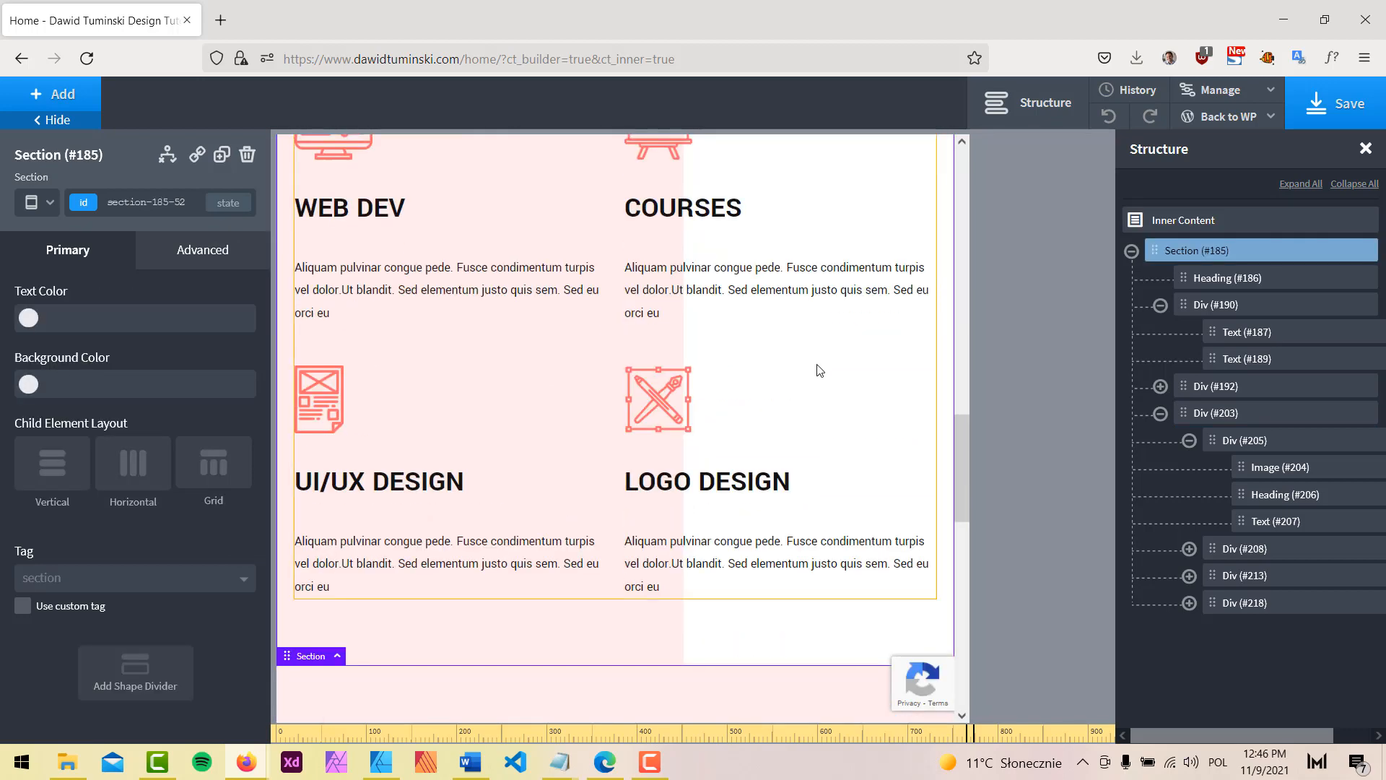
pyautogui.scroll(3, 865, 323)
pyautogui.scroll(-5, 866, 324)
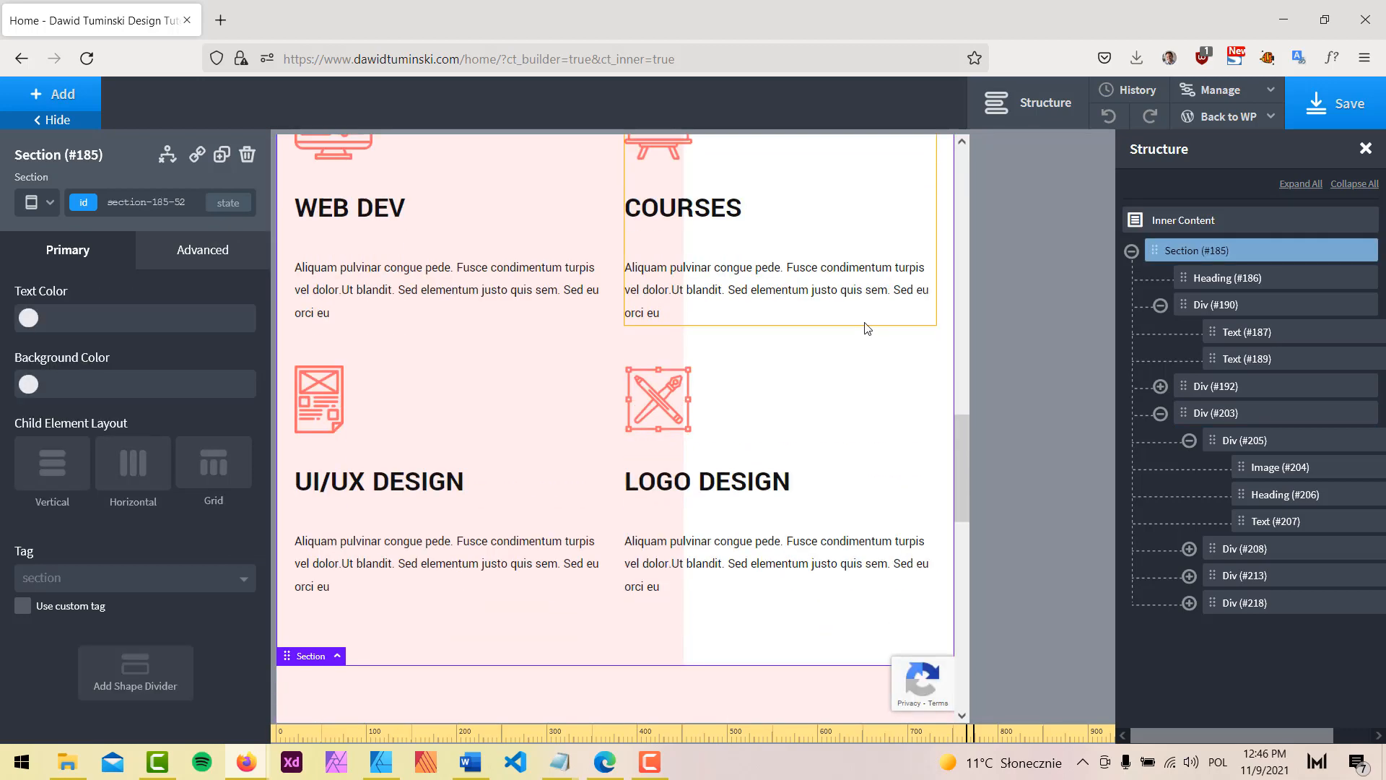
pyautogui.scroll(3, 867, 327)
pyautogui.scroll(1, 867, 329)
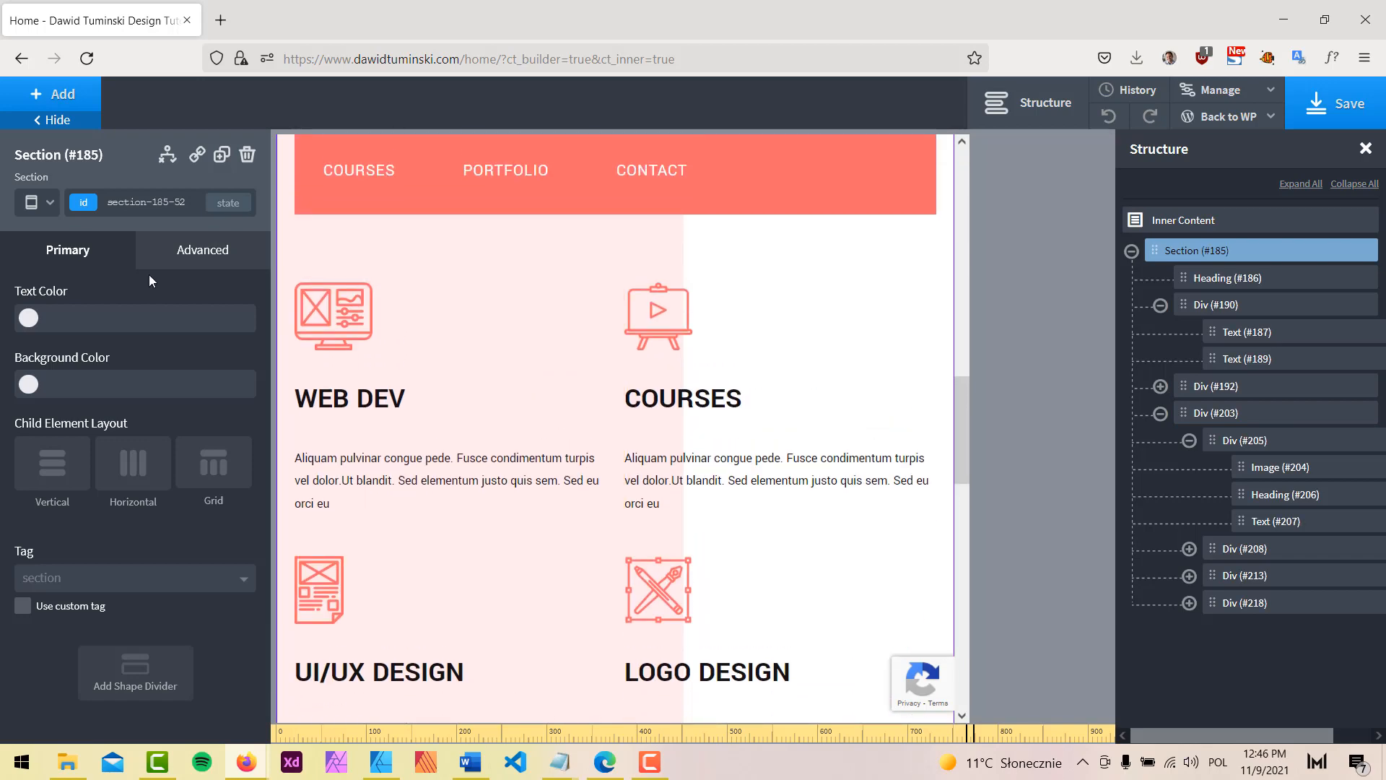
# Step: Switch to the under 768px breakpoint and examine the hero photo, headline and About Me background split
pyautogui.click(48, 209)
pyautogui.click(58, 322)
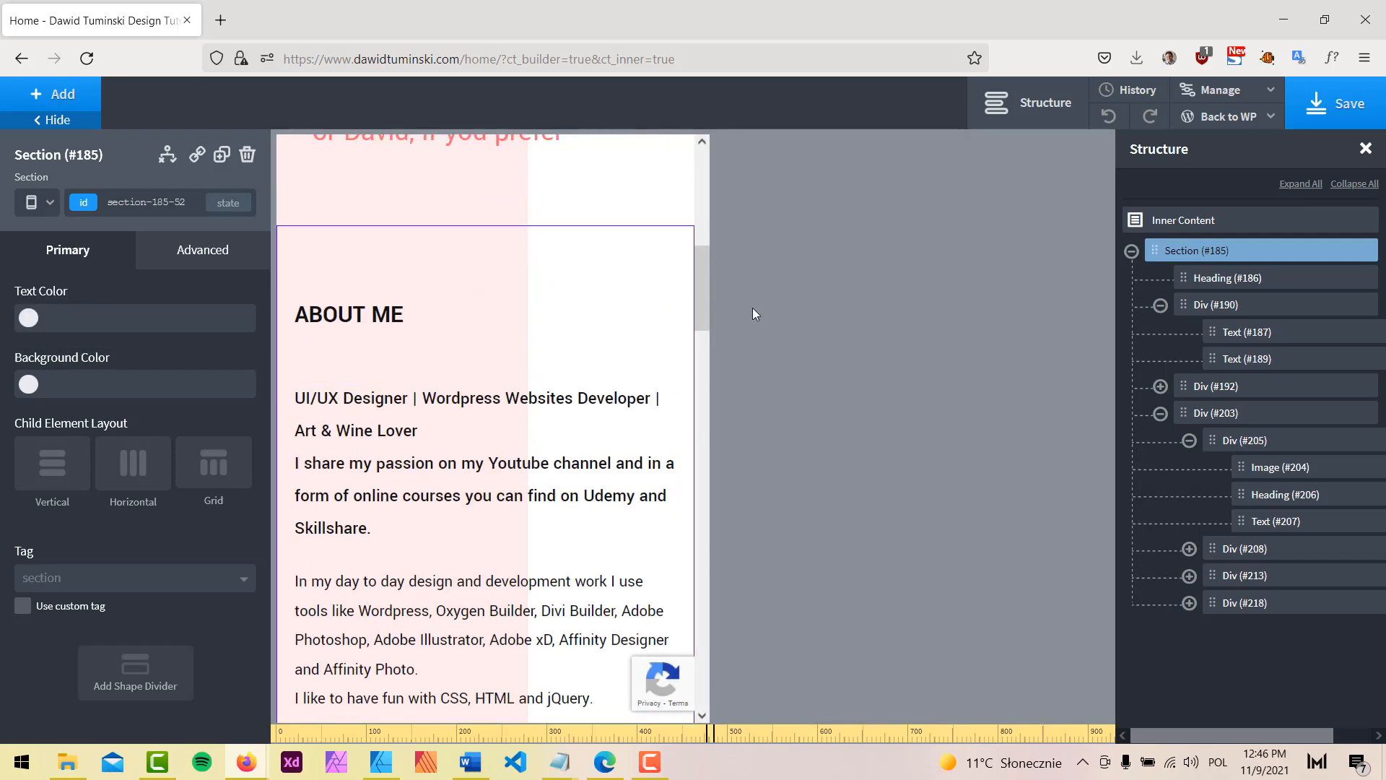
pyautogui.scroll(4, 599, 309)
pyautogui.scroll(-1, 585, 309)
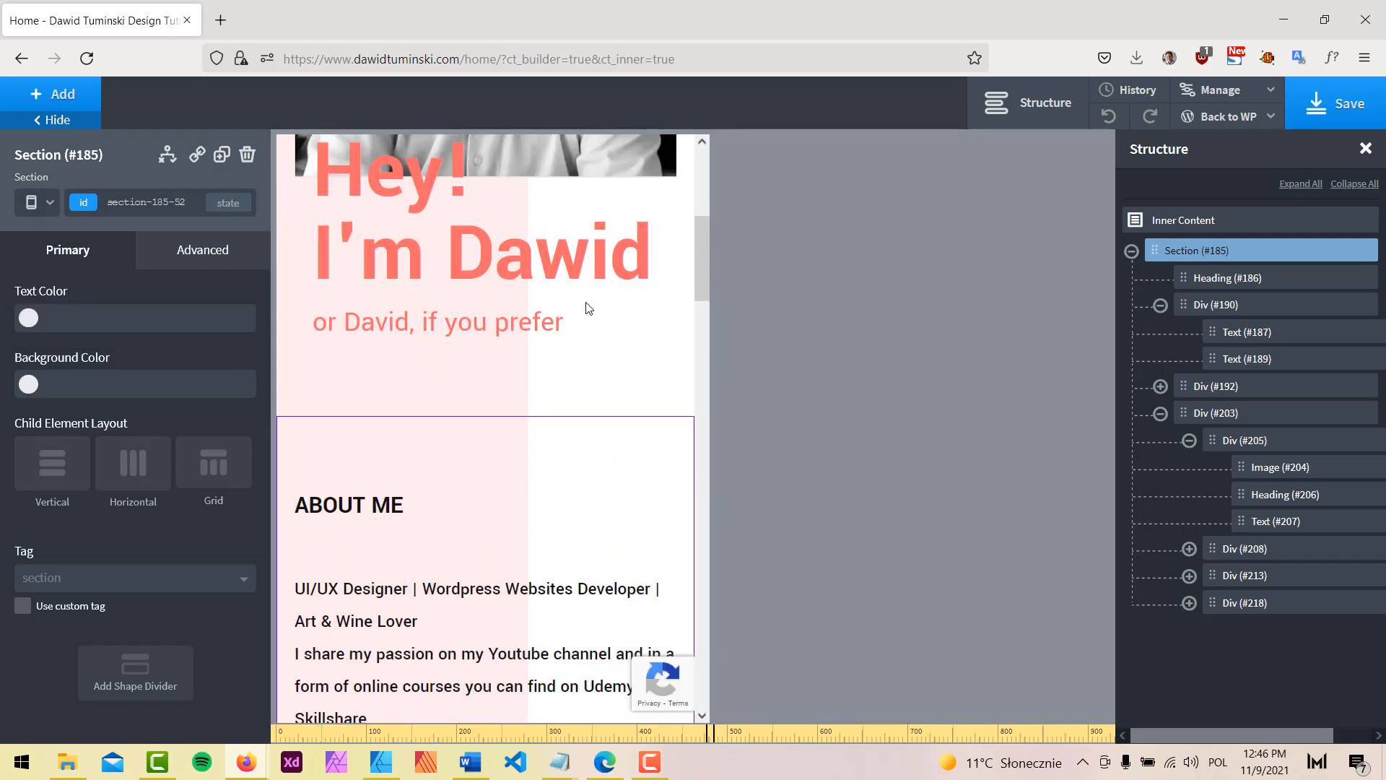
pyautogui.scroll(5, 589, 308)
pyautogui.scroll(-2, 586, 295)
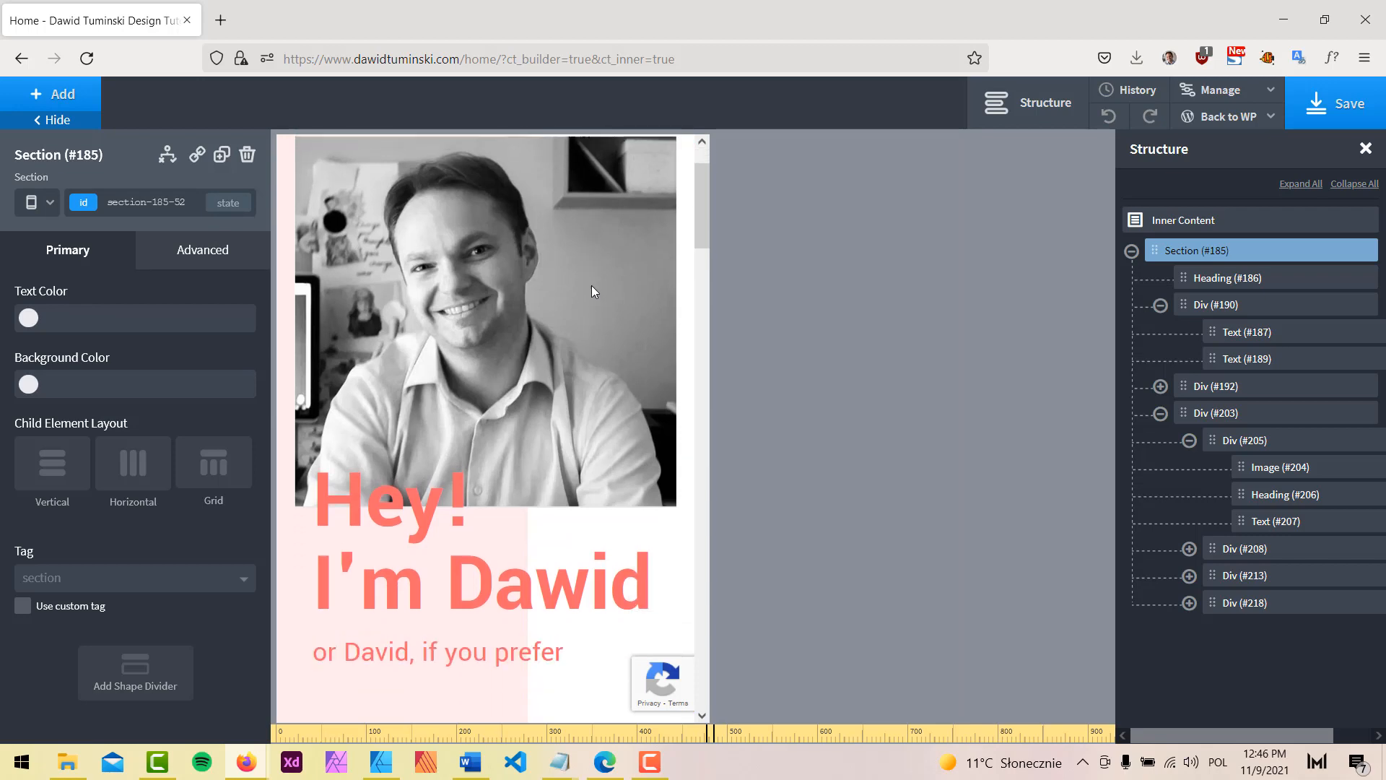
pyautogui.scroll(2, 591, 285)
pyautogui.scroll(-2, 513, 275)
pyautogui.scroll(-6, 514, 274)
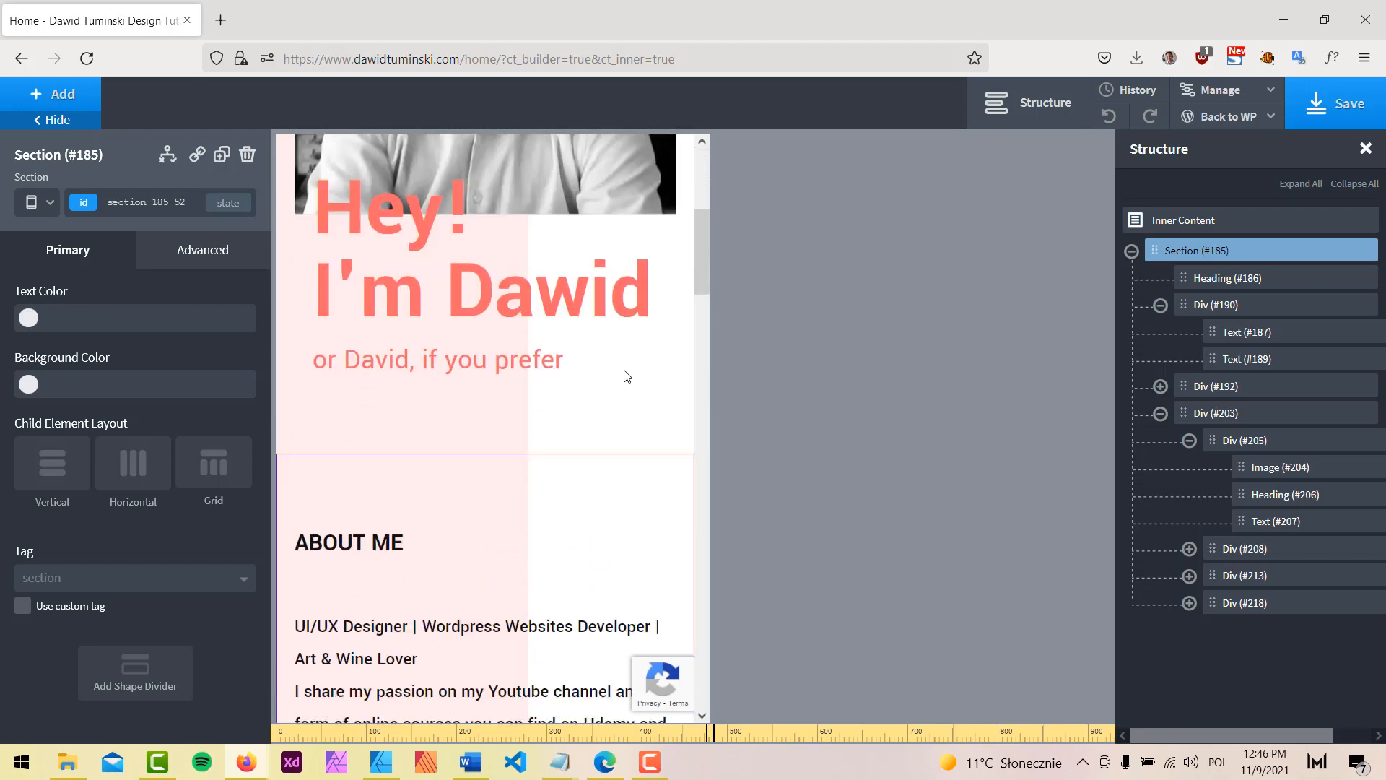
pyautogui.scroll(-3, 626, 374)
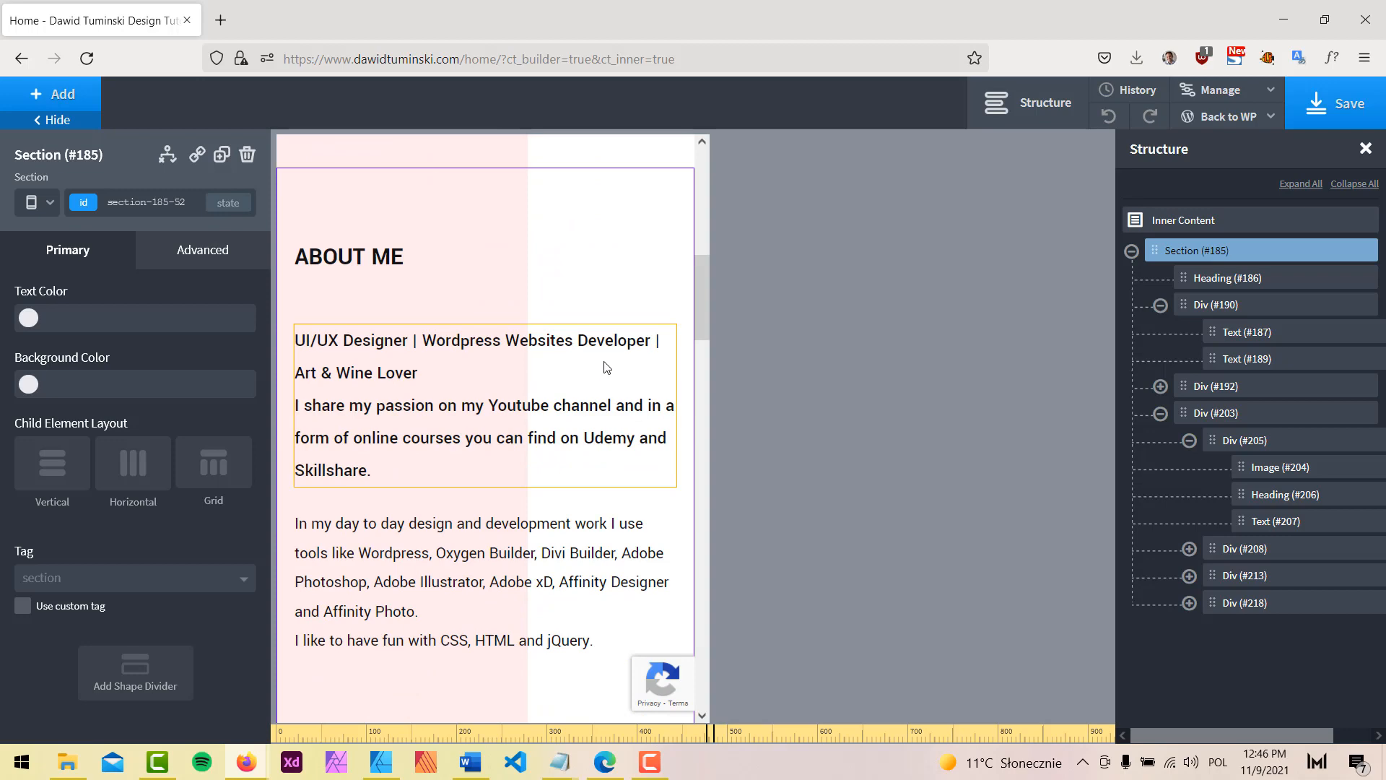
pyautogui.scroll(8, 578, 332)
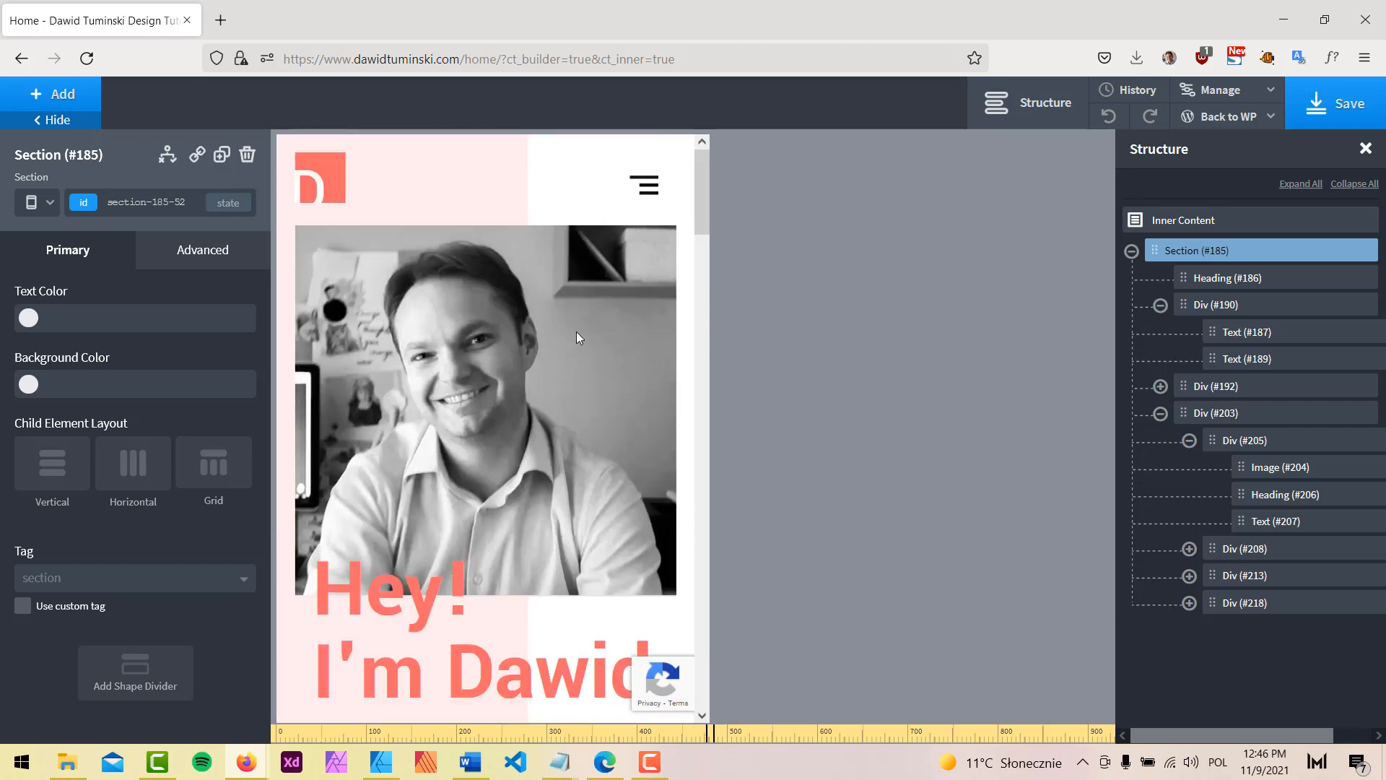
pyautogui.scroll(-2, 577, 334)
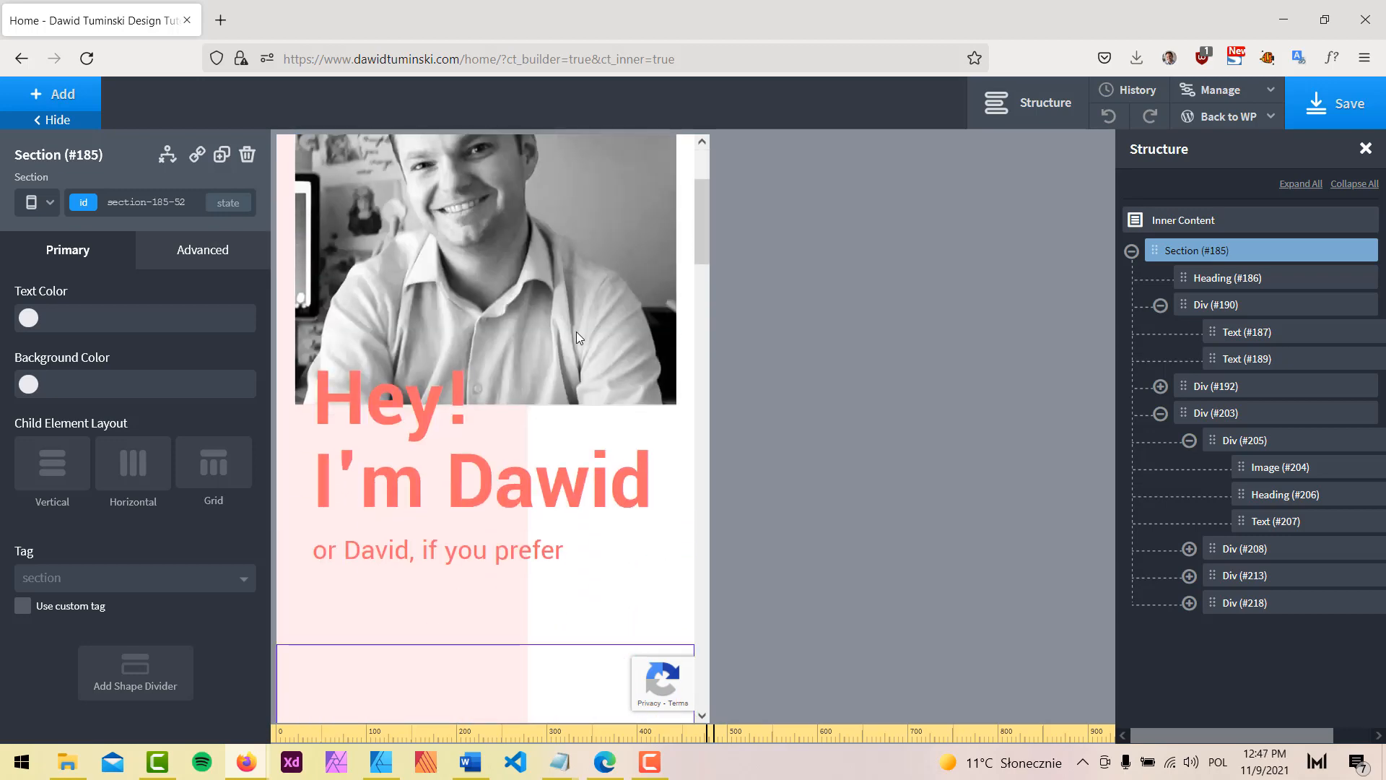
pyautogui.scroll(2, 577, 333)
pyautogui.scroll(-2, 576, 337)
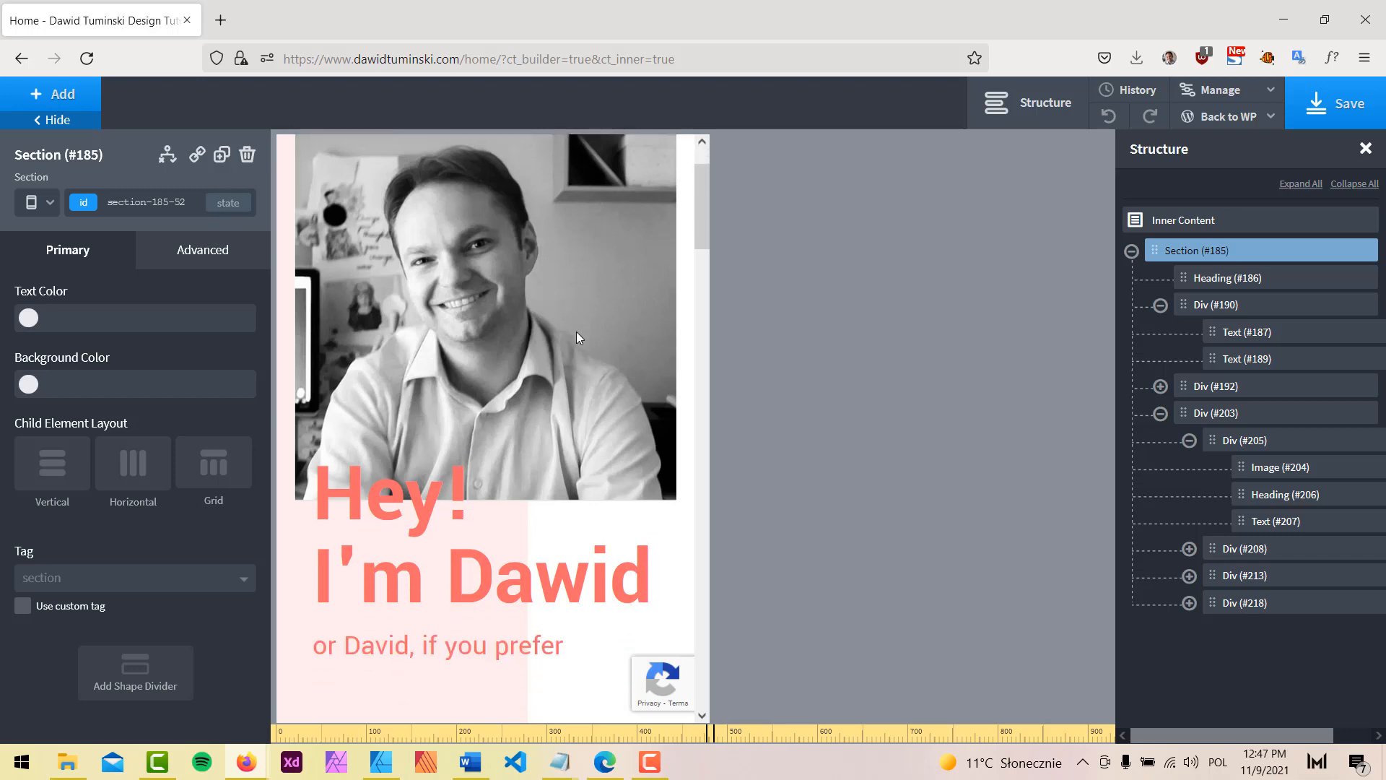
pyautogui.scroll(2, 576, 337)
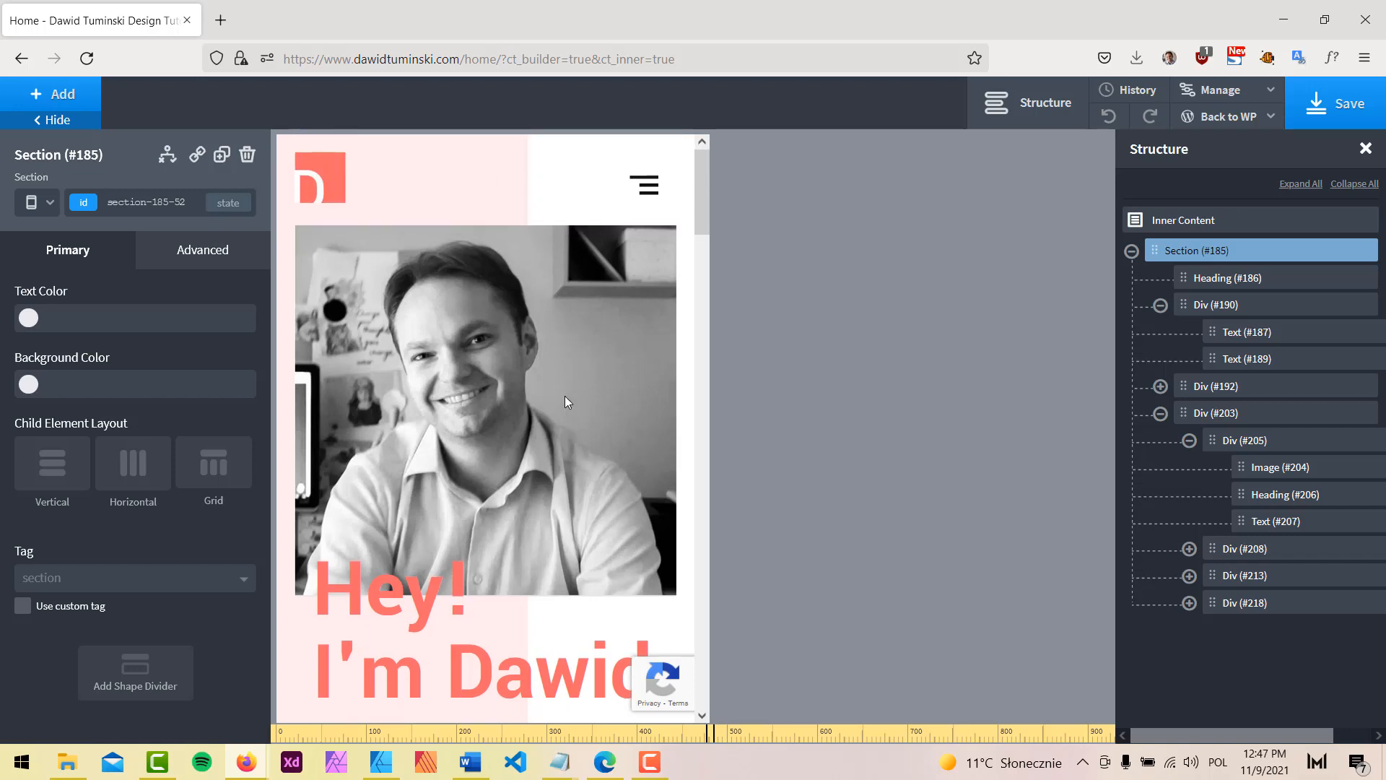
pyautogui.scroll(-3, 564, 395)
pyautogui.scroll(2, 567, 382)
pyautogui.scroll(-5, 570, 374)
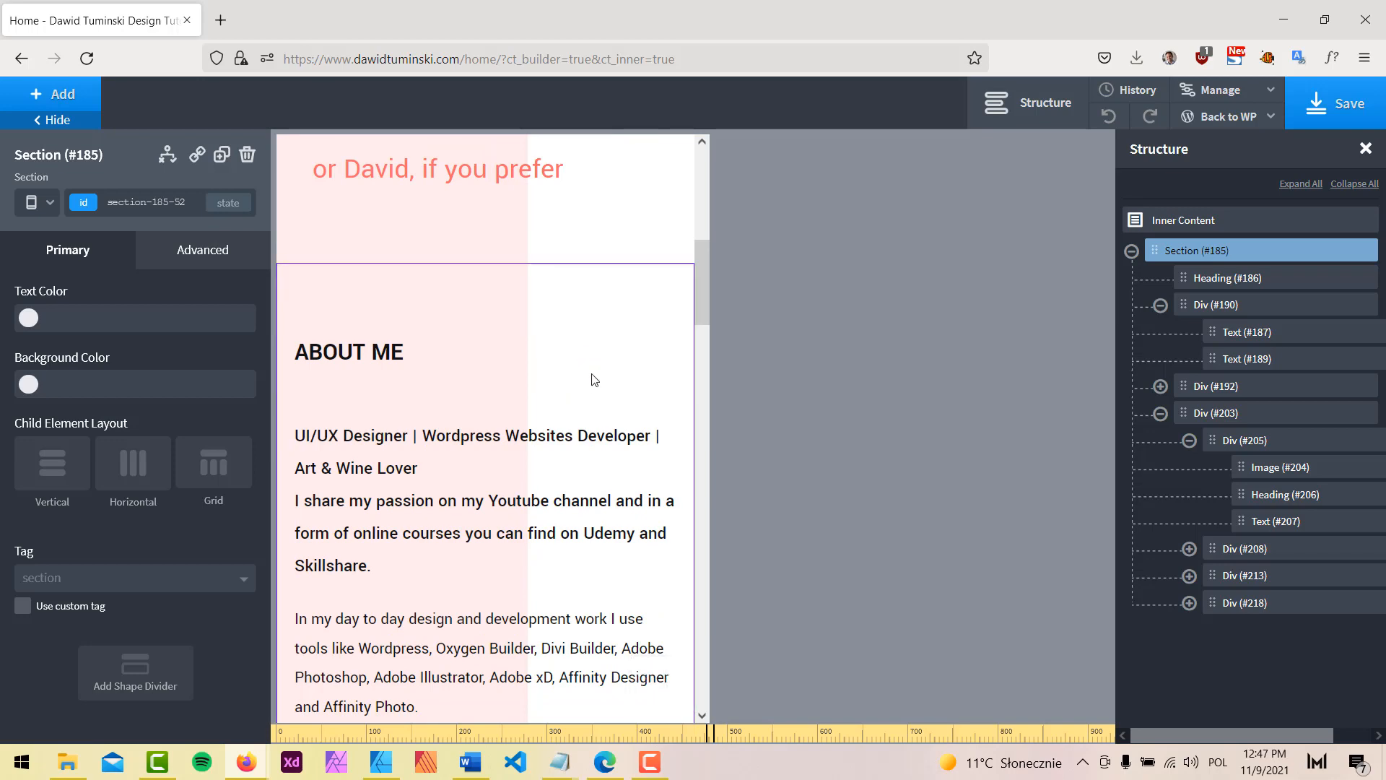
pyautogui.scroll(5, 623, 383)
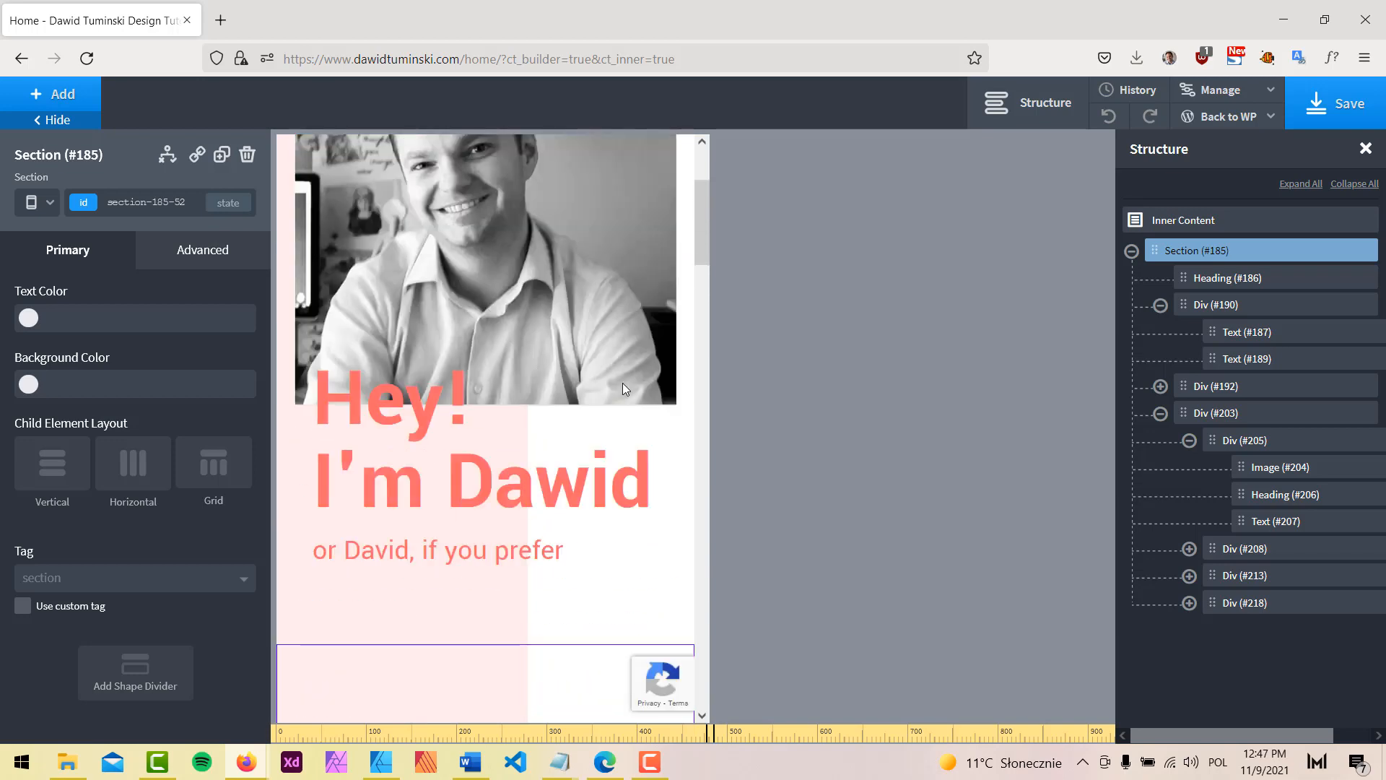
pyautogui.scroll(2, 626, 390)
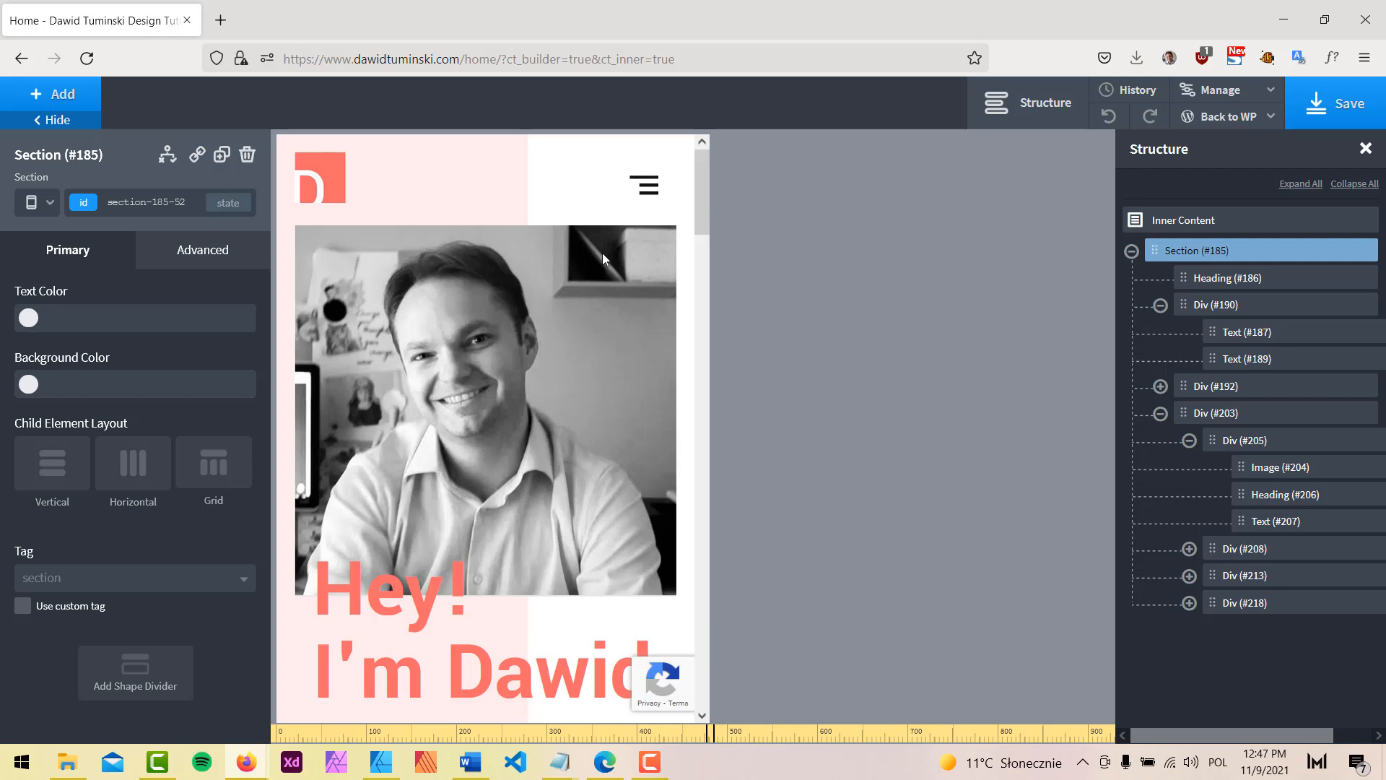
# Step: Add two color entries to the About Me section's background gradient under 768px, making the first white, and check the page below
pyautogui.click(39, 203)
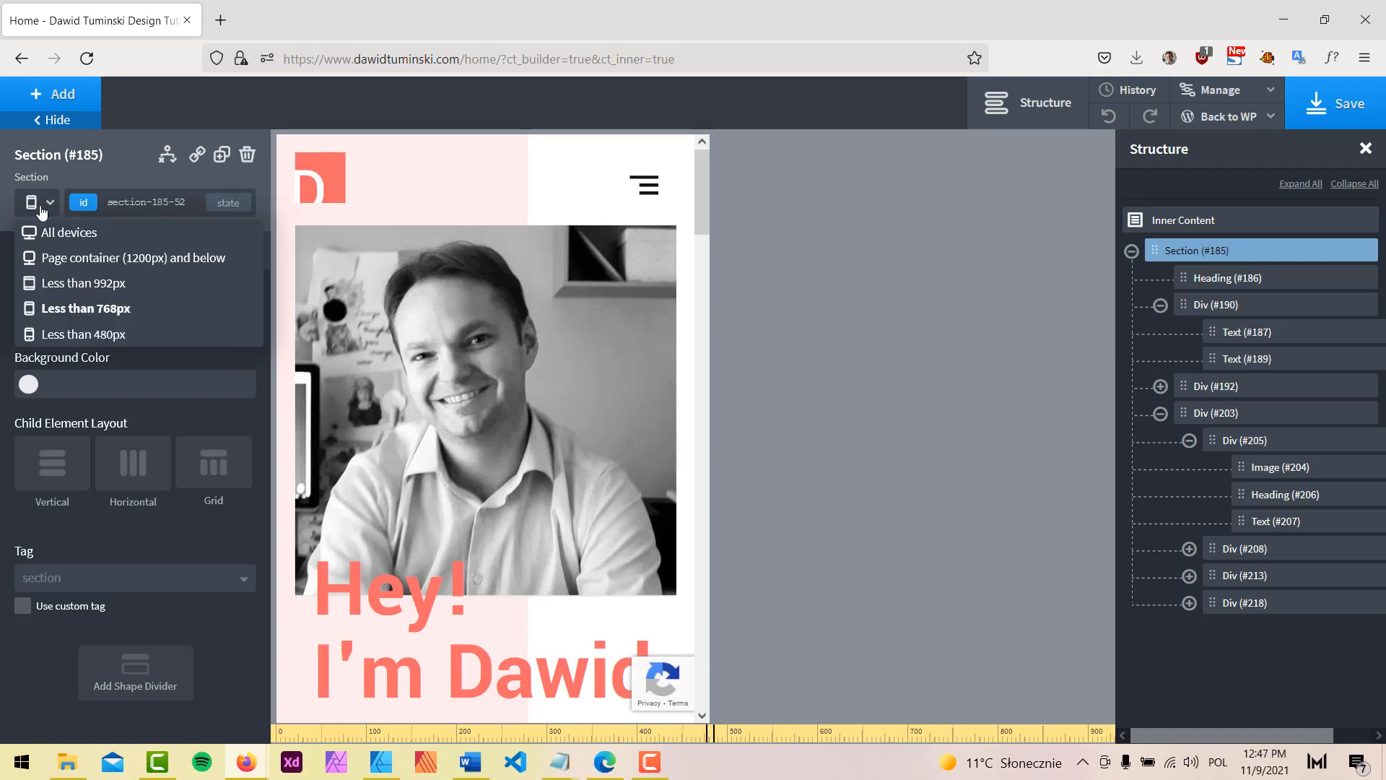
pyautogui.scroll(-3, 565, 188)
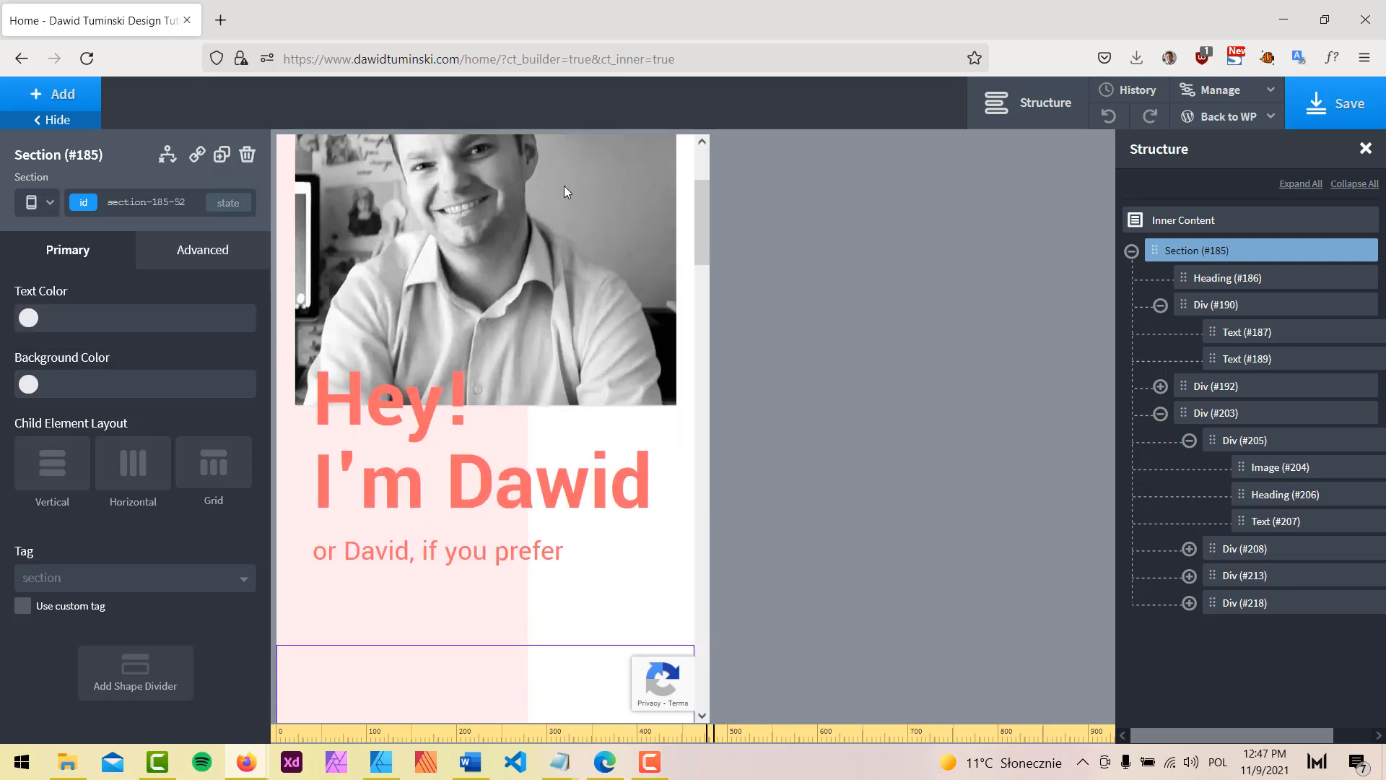
pyautogui.scroll(-4, 613, 199)
pyautogui.scroll(-2, 592, 275)
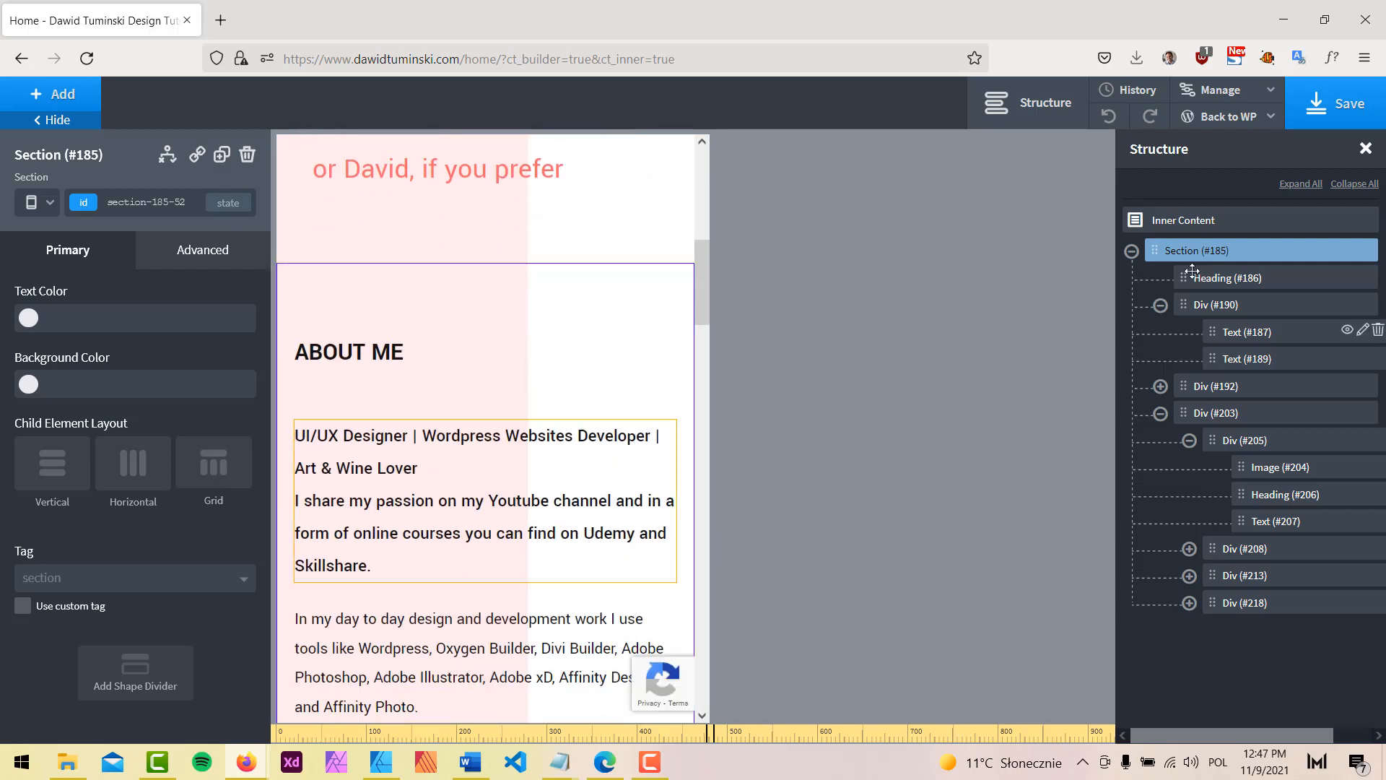
pyautogui.click(202, 255)
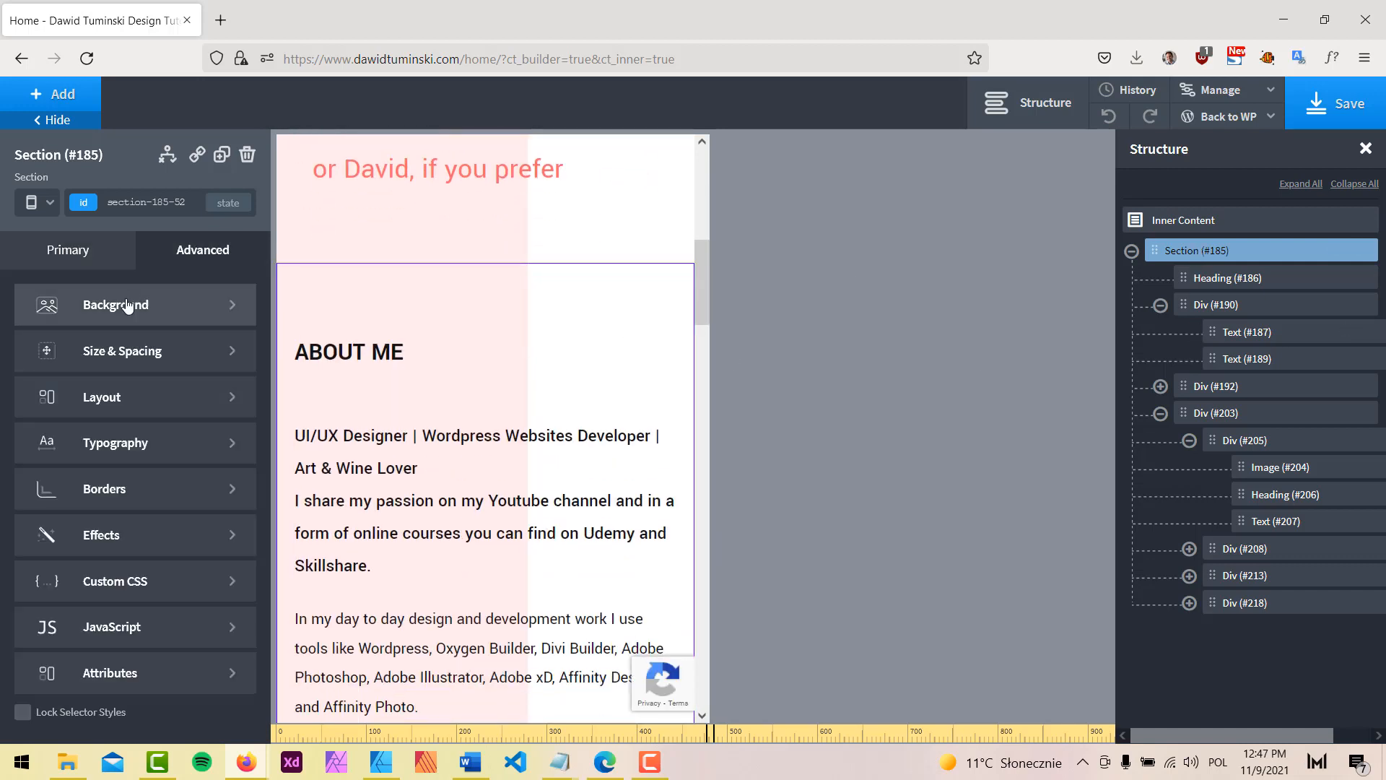
pyautogui.click(130, 305)
pyautogui.scroll(-3, 55, 349)
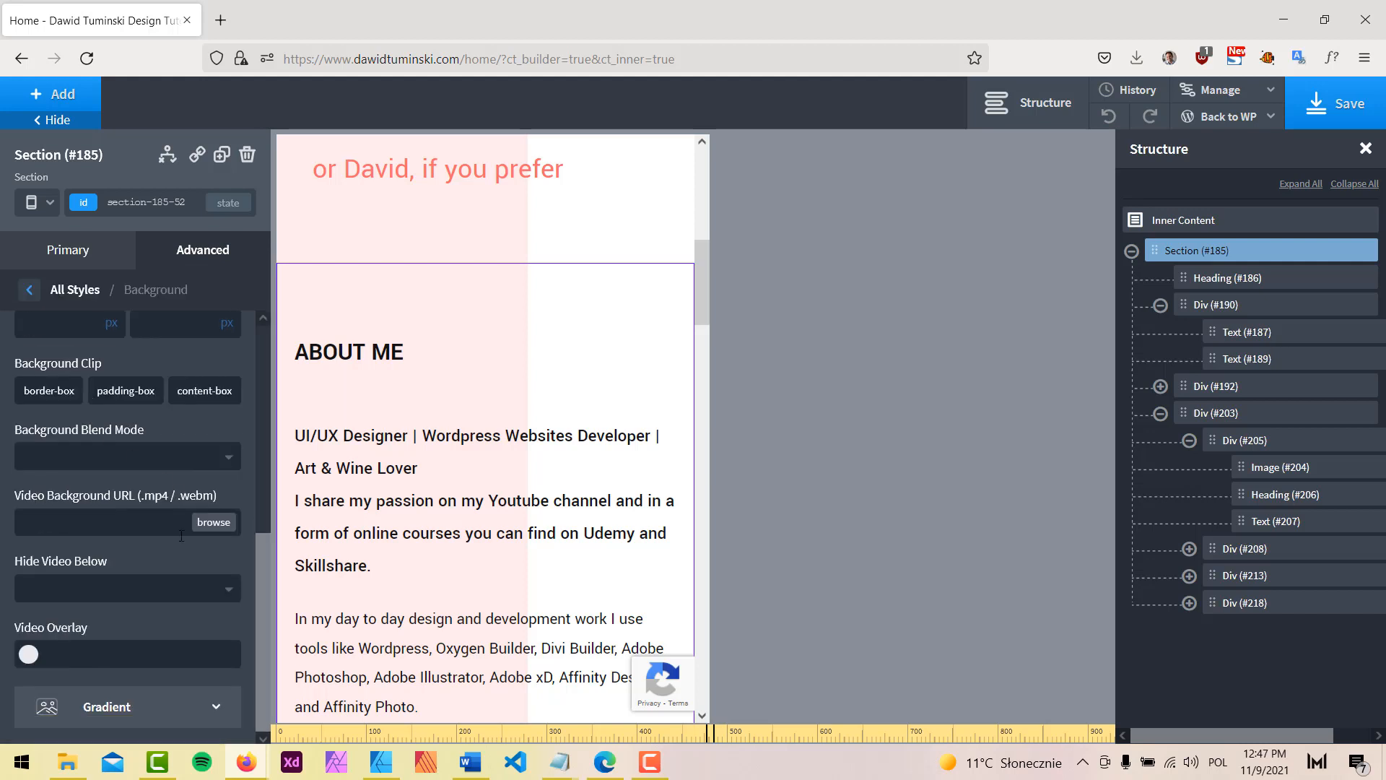
pyautogui.click(123, 708)
pyautogui.click(91, 345)
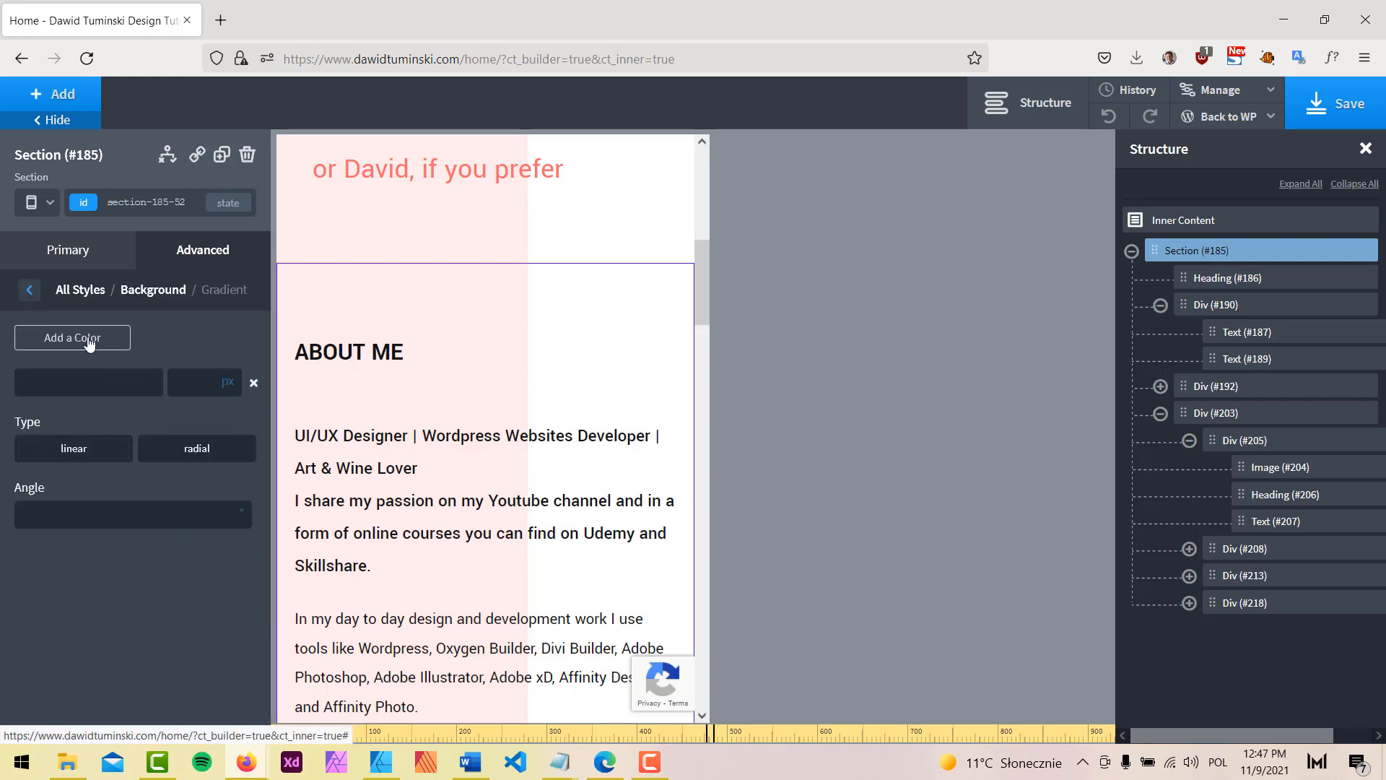
pyautogui.click(90, 346)
pyautogui.click(28, 383)
pyautogui.moveTo(72, 514); pyautogui.dragTo(2, 347)
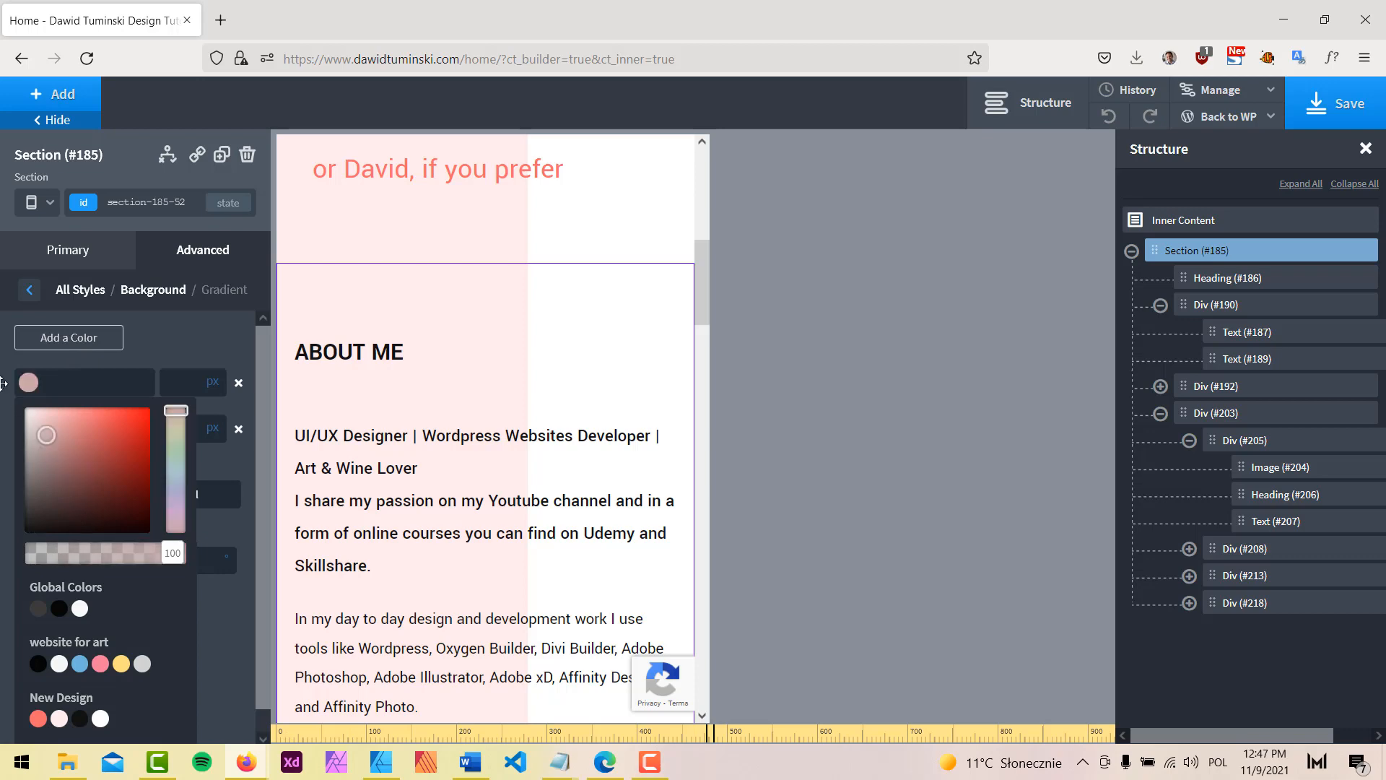
pyautogui.click(611, 319)
pyautogui.scroll(-10, 612, 434)
pyautogui.scroll(-8, 613, 527)
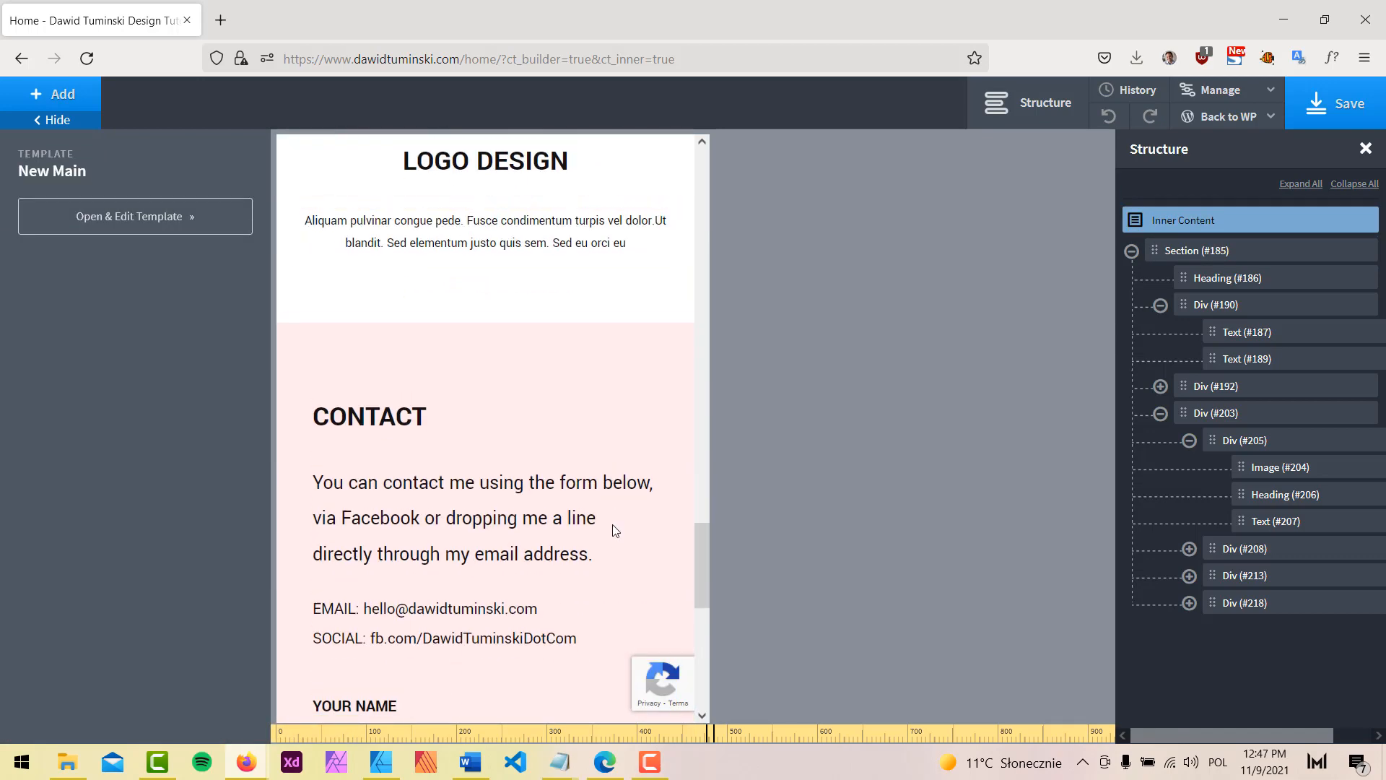
pyautogui.scroll(12, 614, 525)
pyautogui.scroll(5, 614, 525)
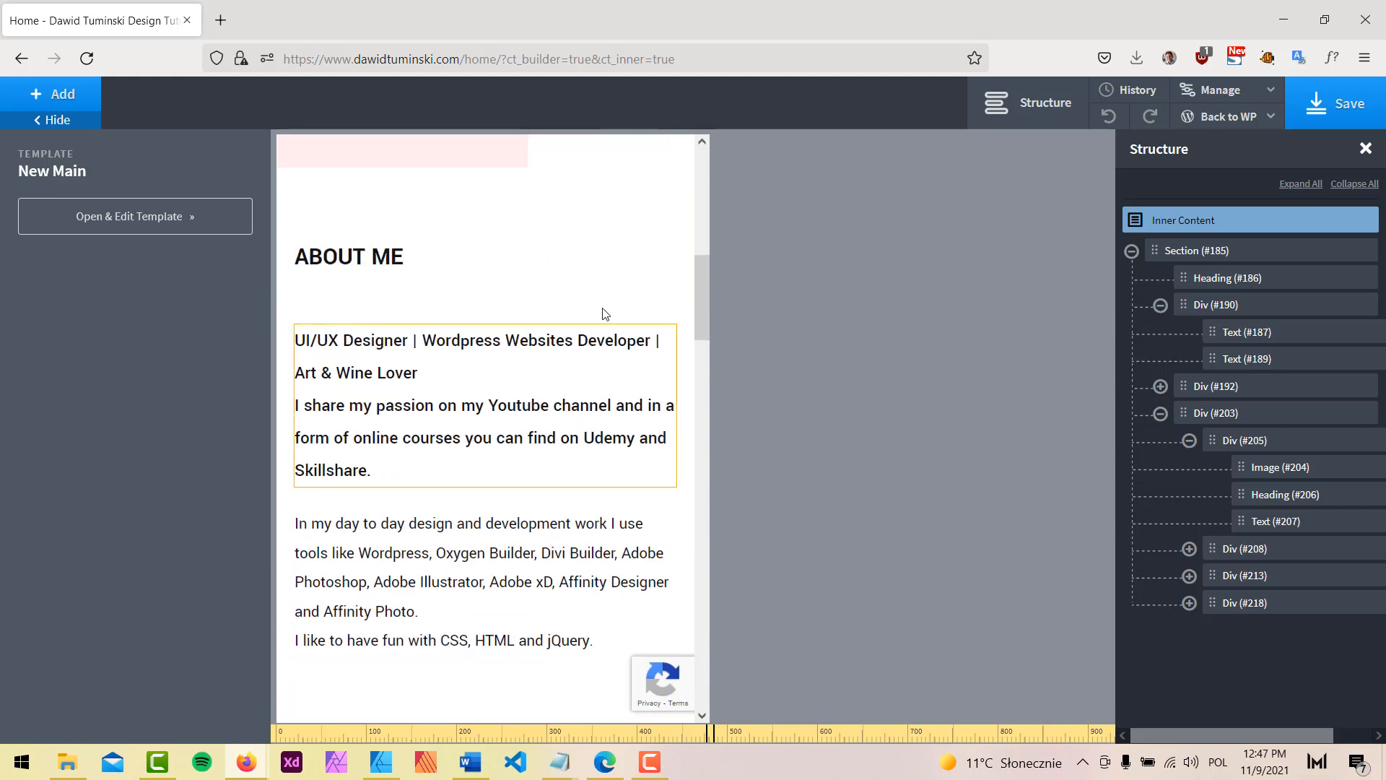
# Step: Switch to the under 480px breakpoint and examine the hero photo, headline and About Me background
pyautogui.click(479, 257)
pyautogui.click(51, 202)
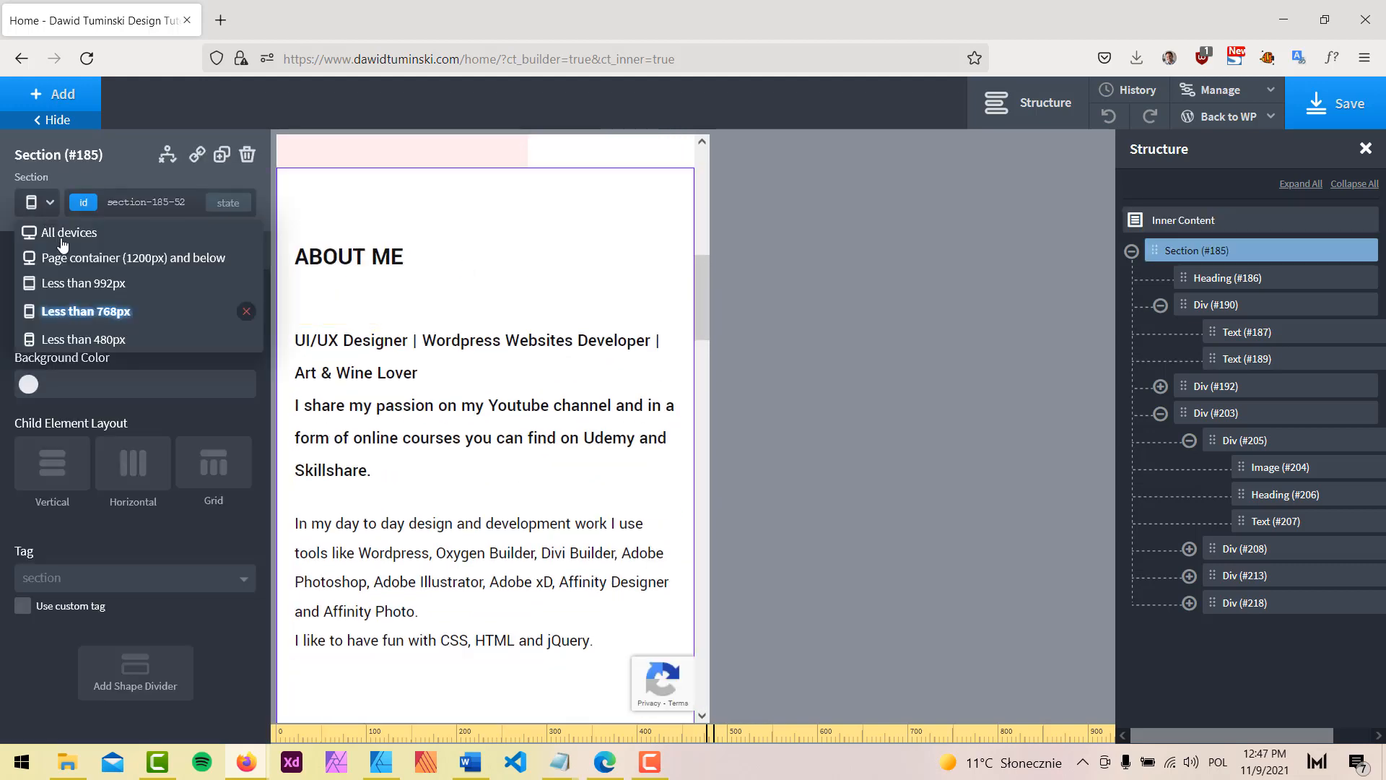
pyautogui.click(68, 337)
pyautogui.scroll(5, 534, 373)
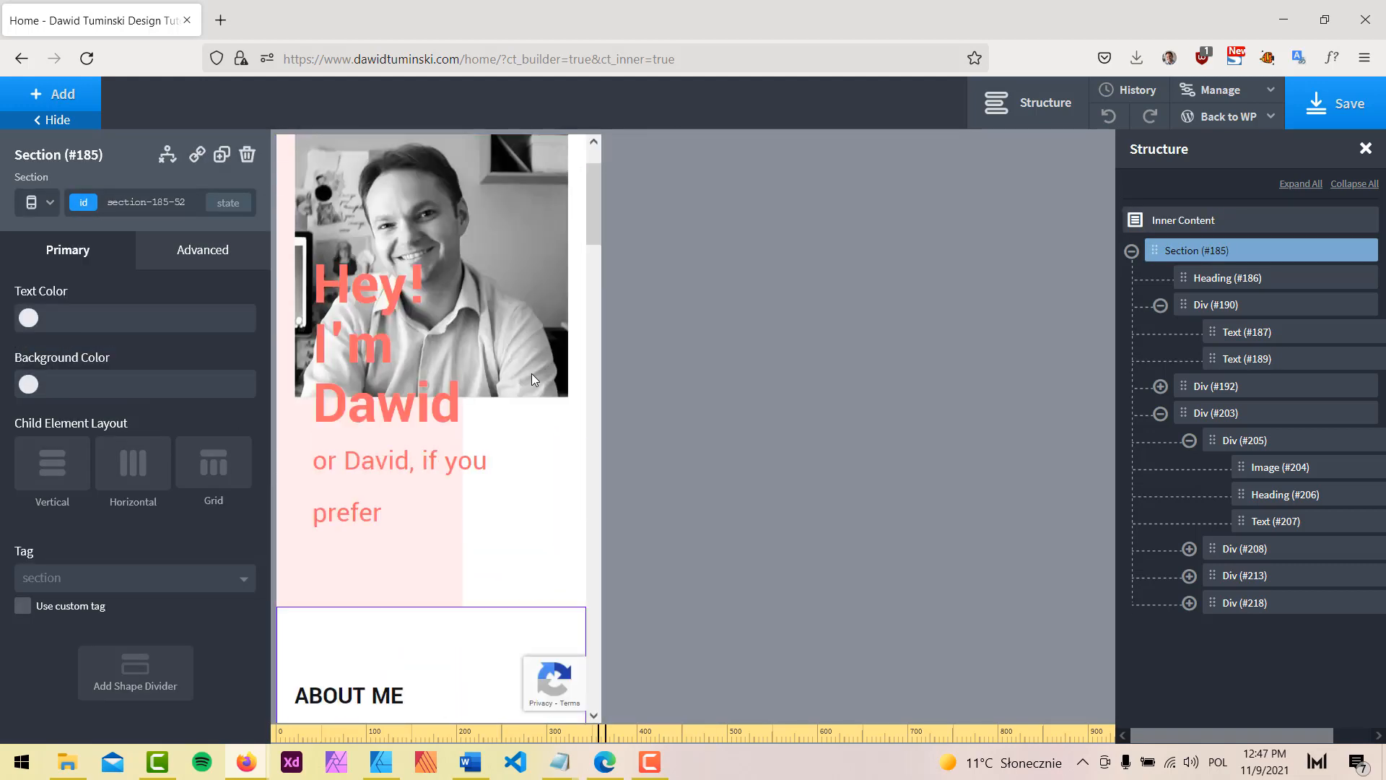
pyautogui.scroll(2, 520, 324)
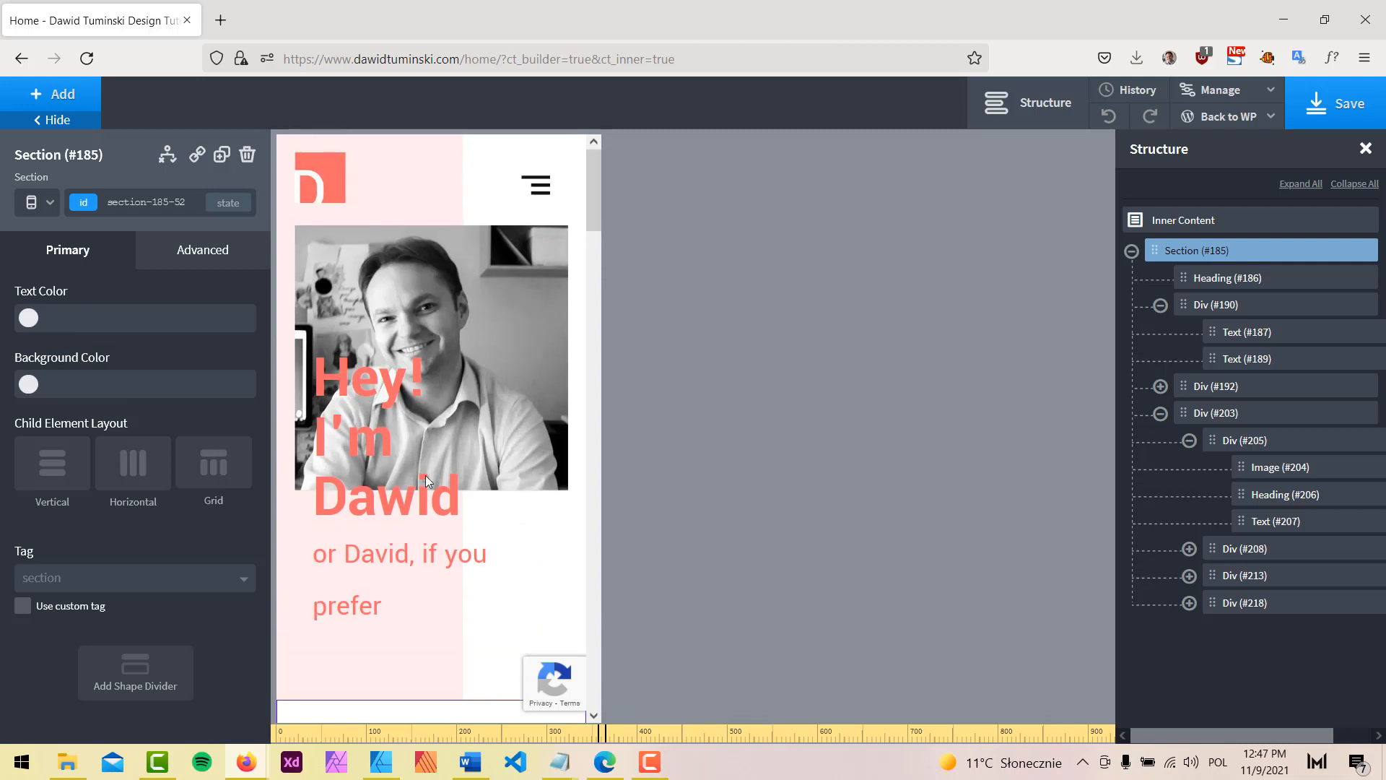
pyautogui.scroll(-3, 476, 501)
pyautogui.scroll(3, 480, 505)
pyautogui.scroll(-5, 505, 471)
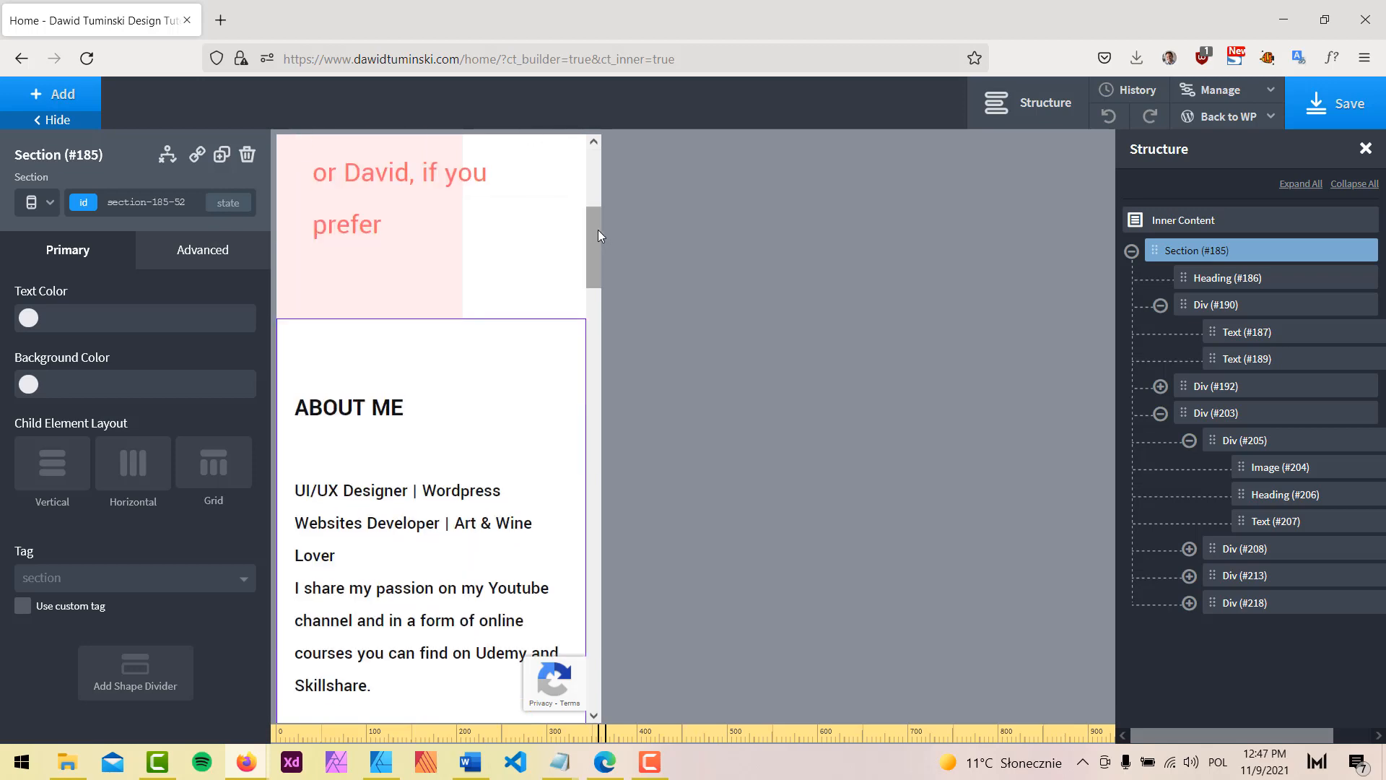
pyautogui.scroll(5, 532, 284)
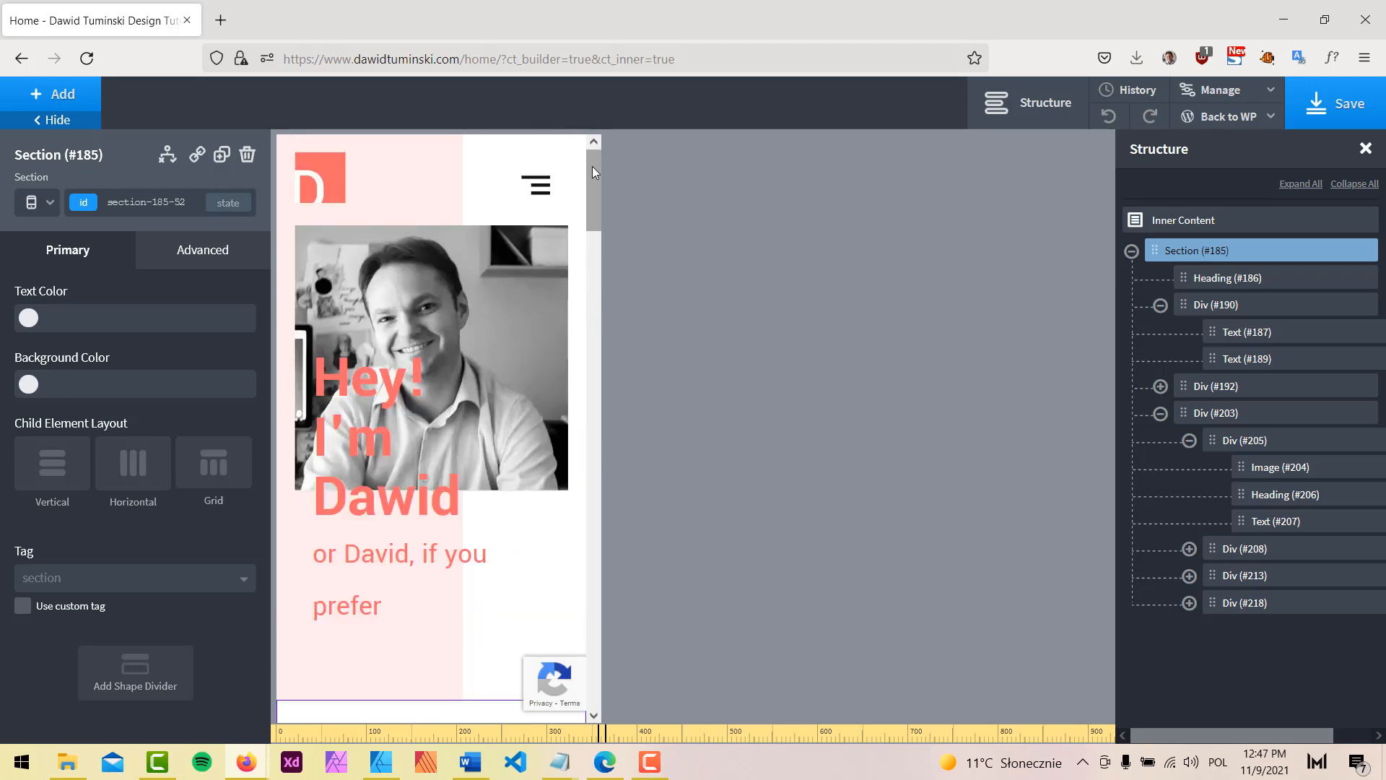
pyautogui.moveTo(592, 173); pyautogui.dragTo(696, 153)
# Step: Save the page and check the coral links bar and services at the under 480px breakpoint
pyautogui.click(1329, 110)
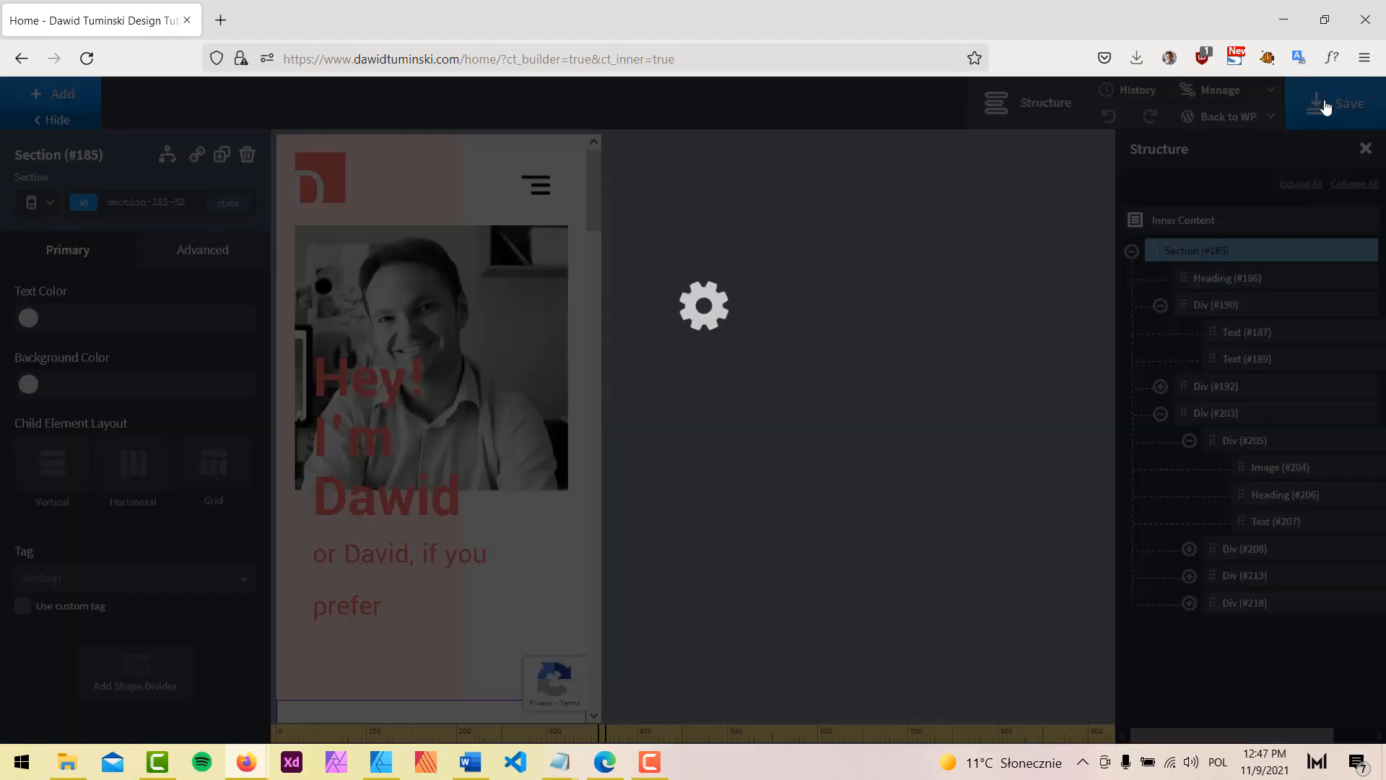
pyautogui.scroll(-15, 465, 409)
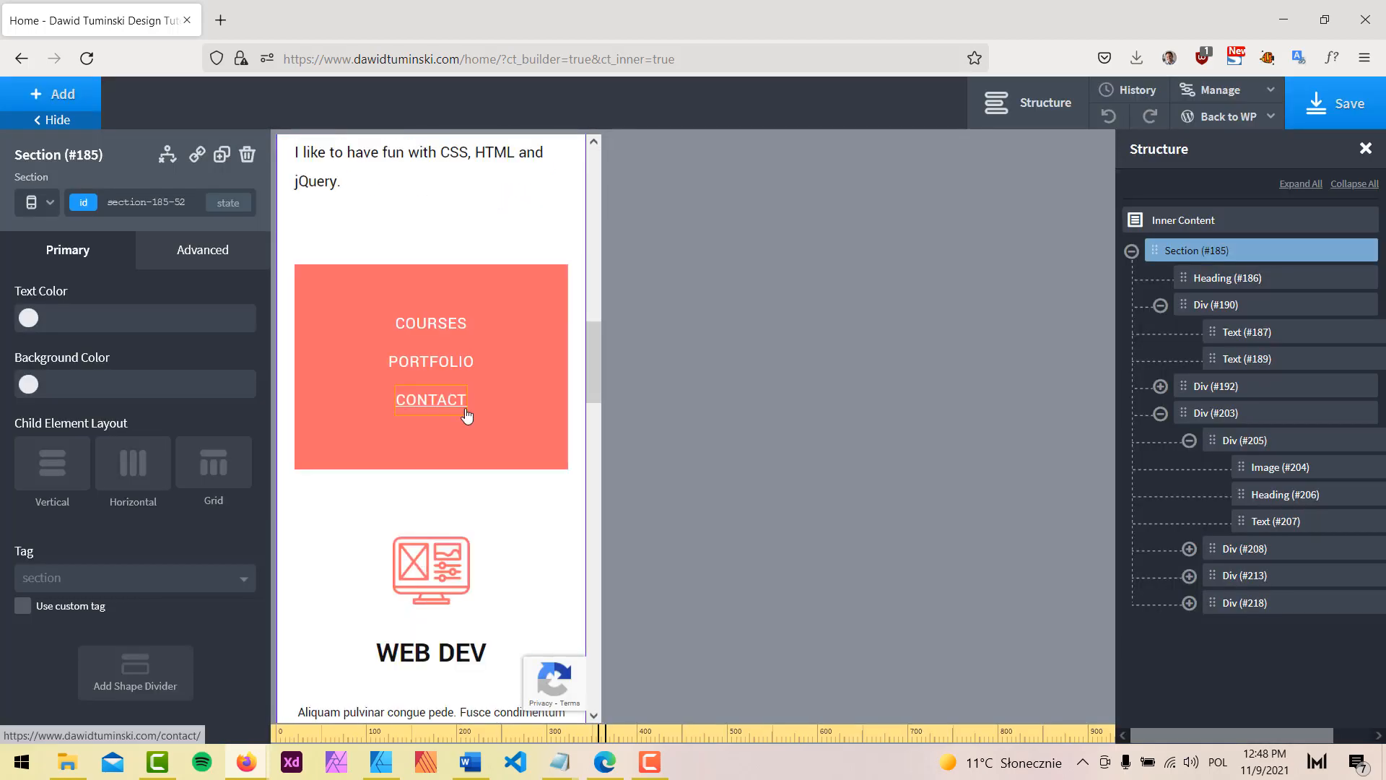
# Step: Examine the hero photo, headline and background split at the under 480px and under 768px breakpoints
pyautogui.scroll(15, 468, 414)
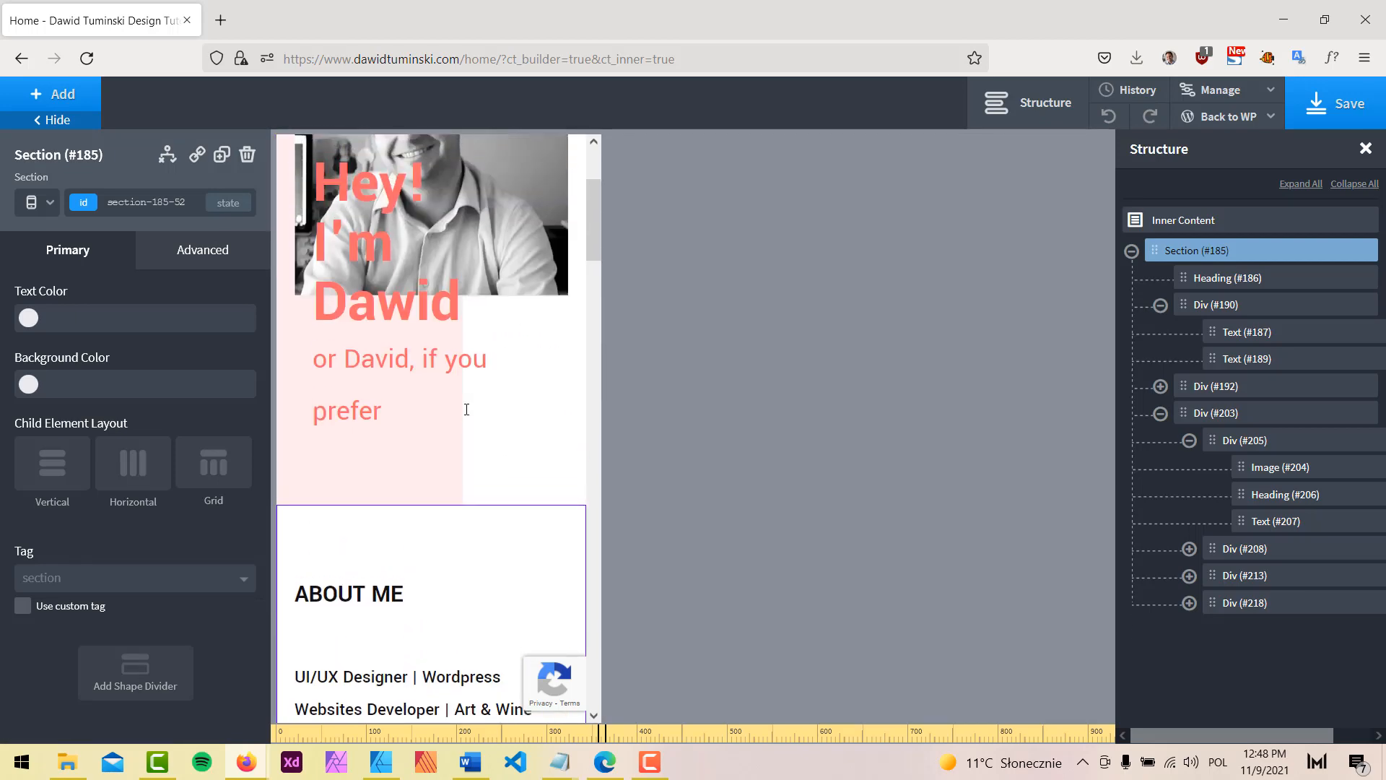
pyautogui.click(432, 165)
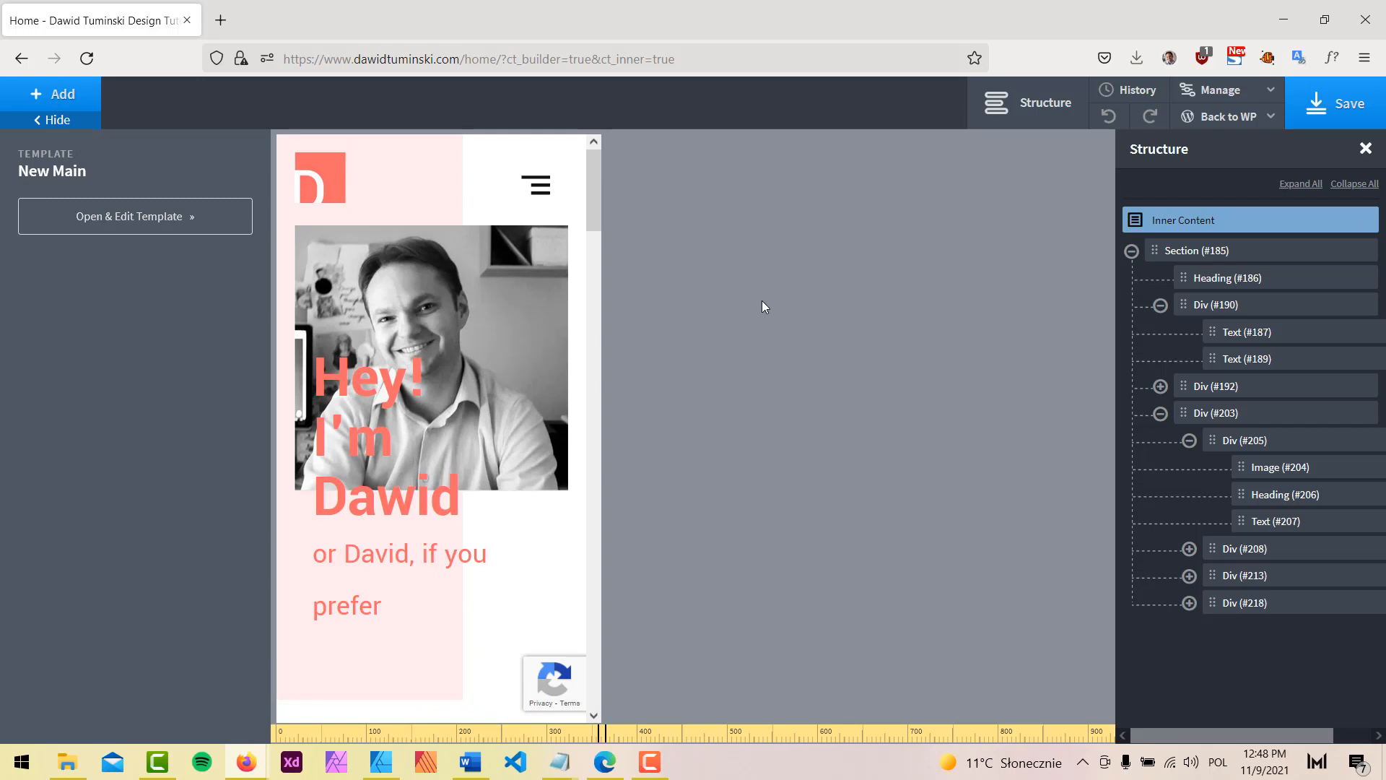
pyautogui.click(1225, 253)
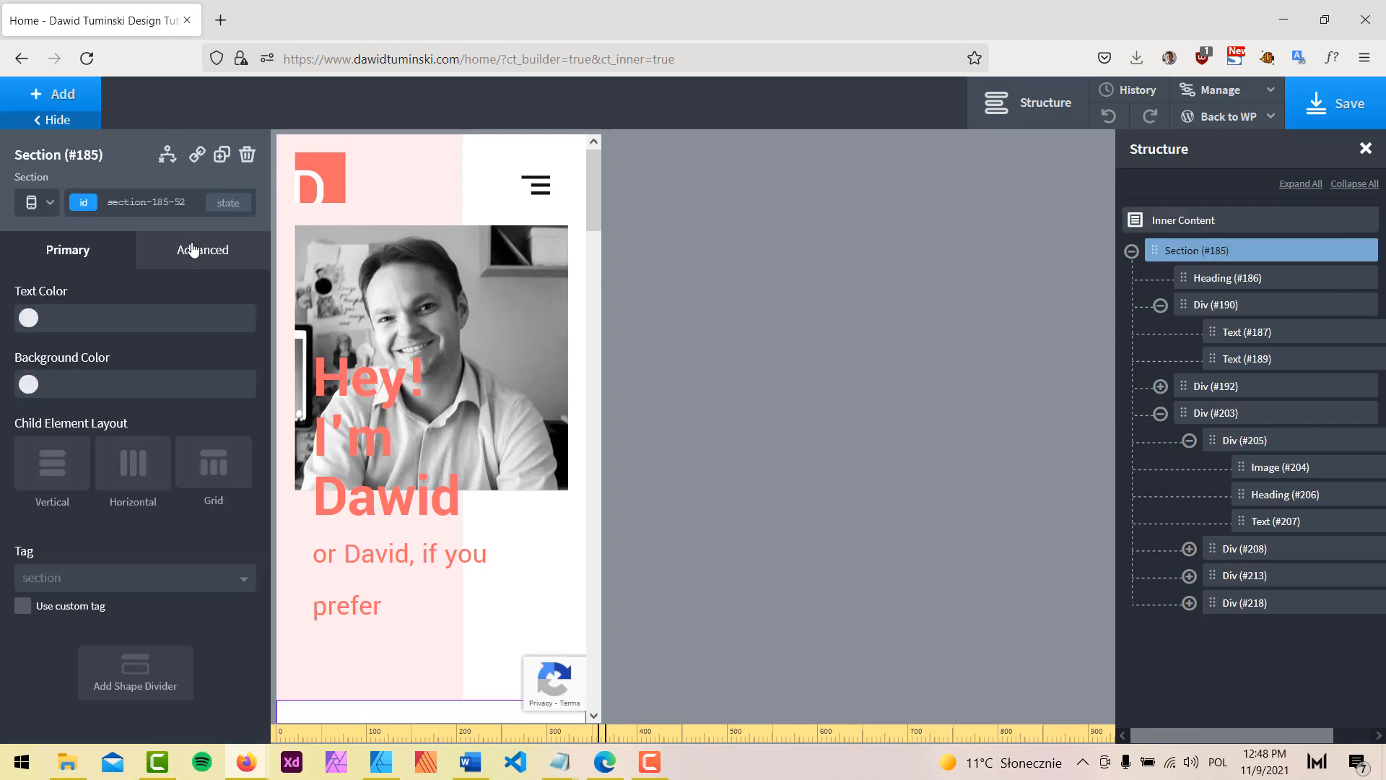
pyautogui.click(50, 203)
pyautogui.click(62, 307)
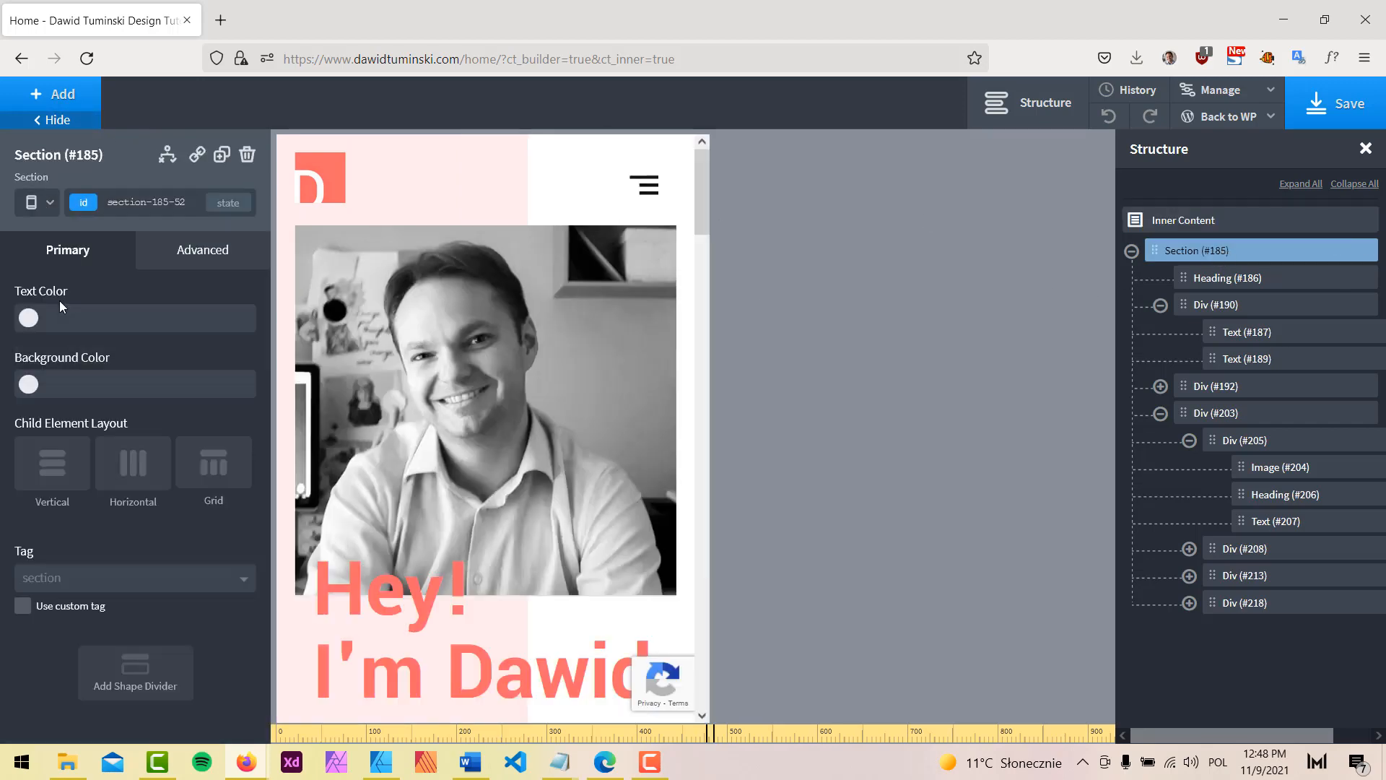
pyautogui.moveTo(705, 489); pyautogui.dragTo(701, 145)
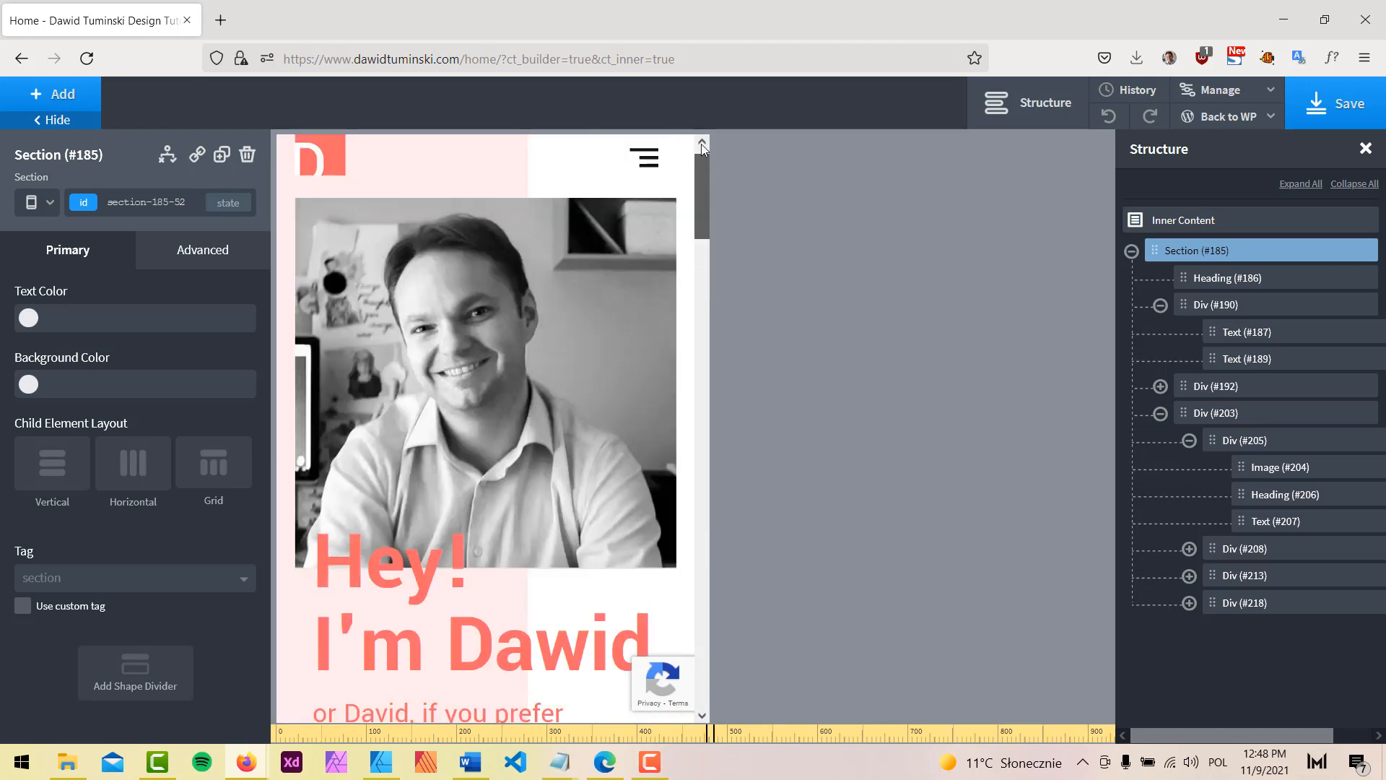
pyautogui.click(701, 145)
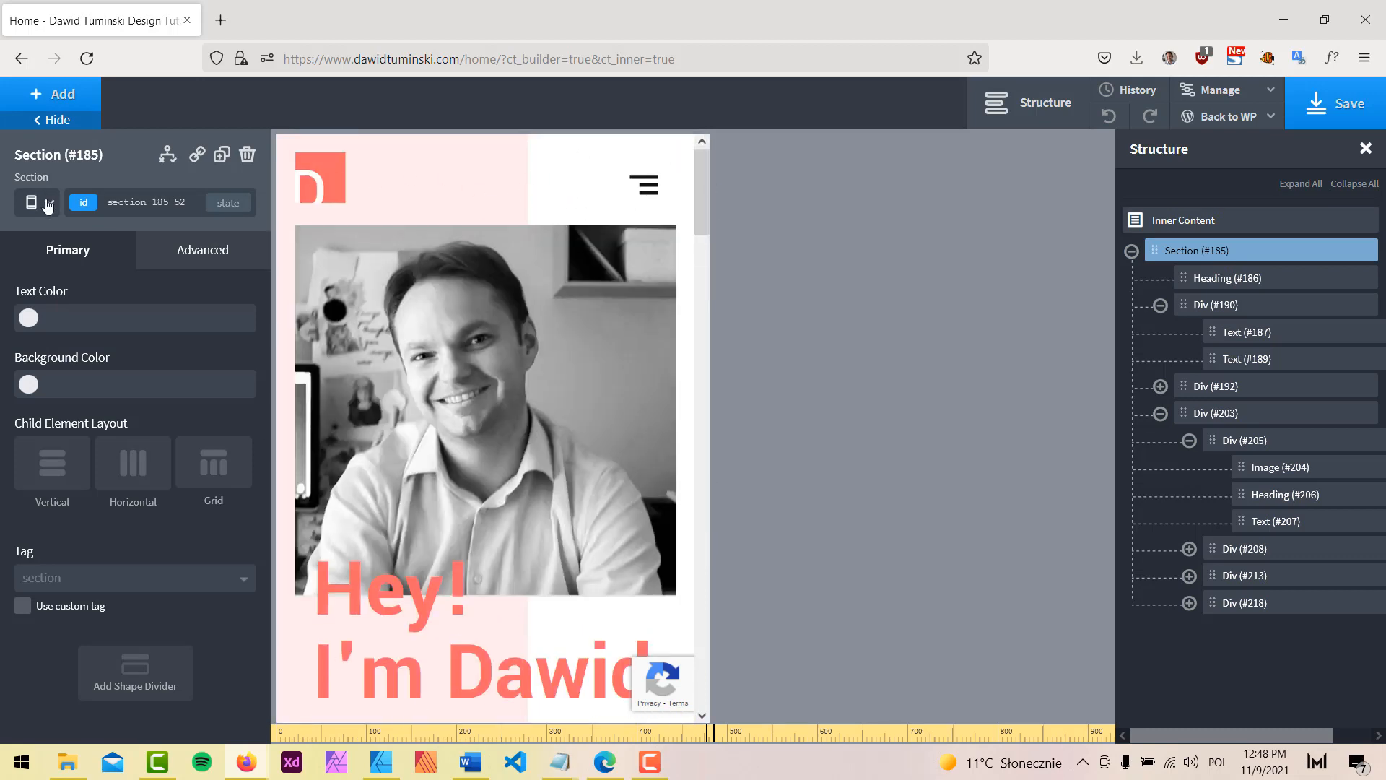
# Step: Open the New Main template for editing in the builder, overriding the lock from the other open instance
pyautogui.click(470, 173)
pyautogui.click(144, 218)
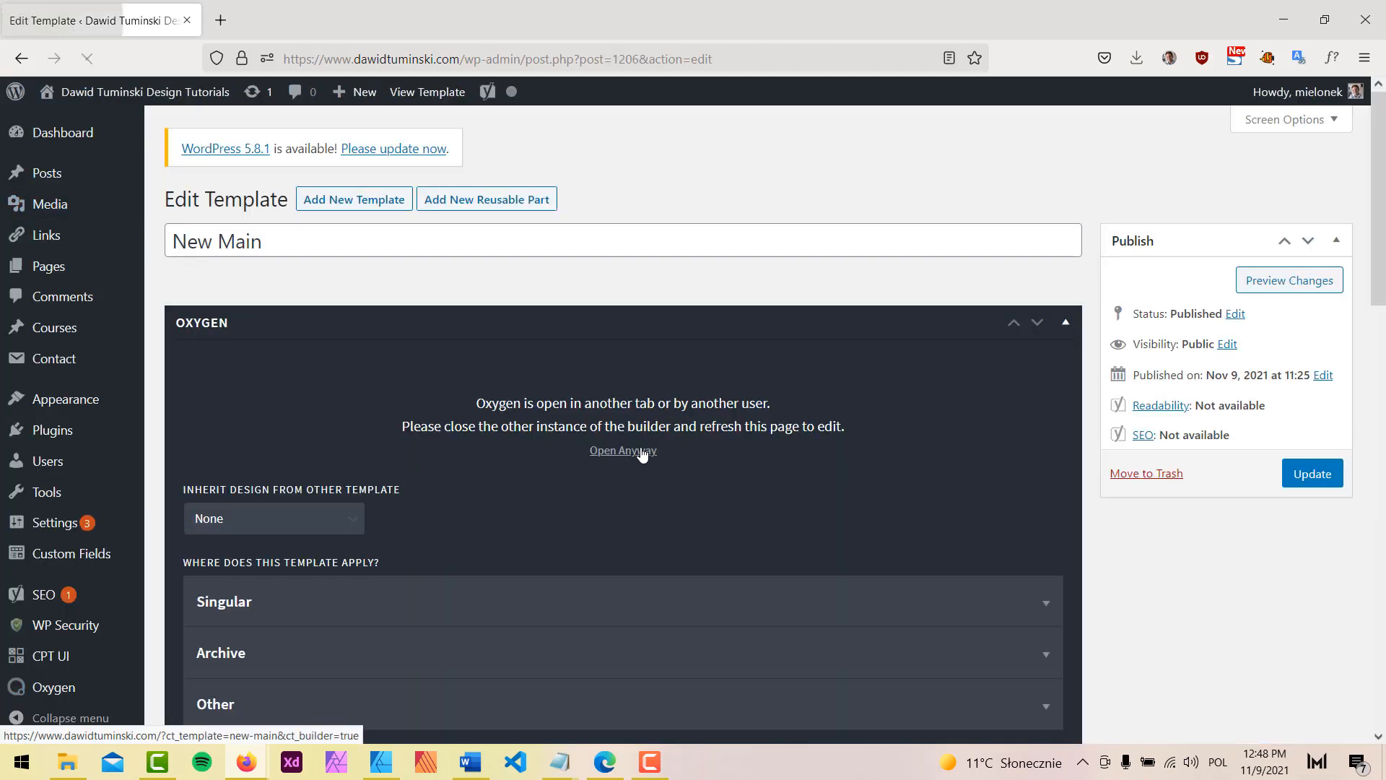
pyautogui.click(643, 451)
# Step: Add a gradient color to the hero section's background under 768px, using the pale pink from the New Design palette
pyautogui.click(769, 452)
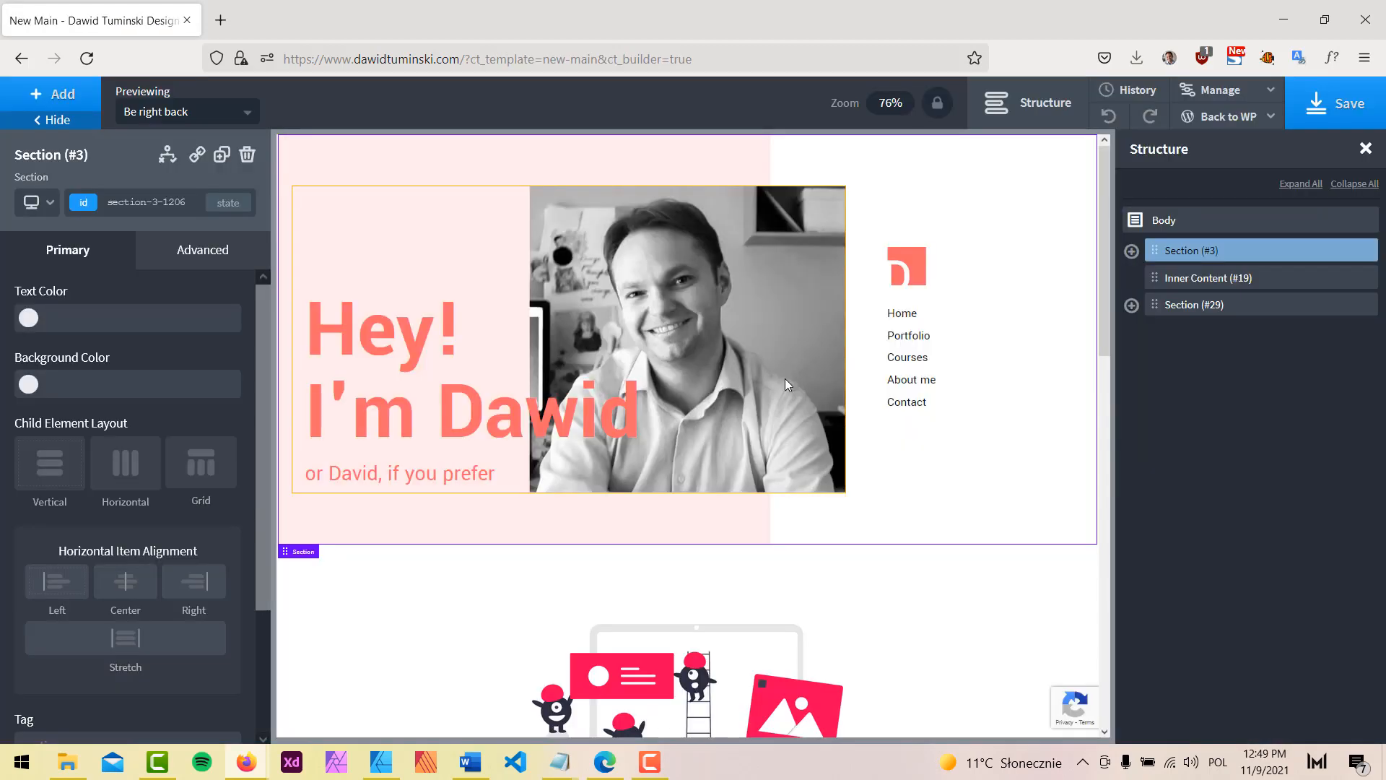
pyautogui.click(51, 216)
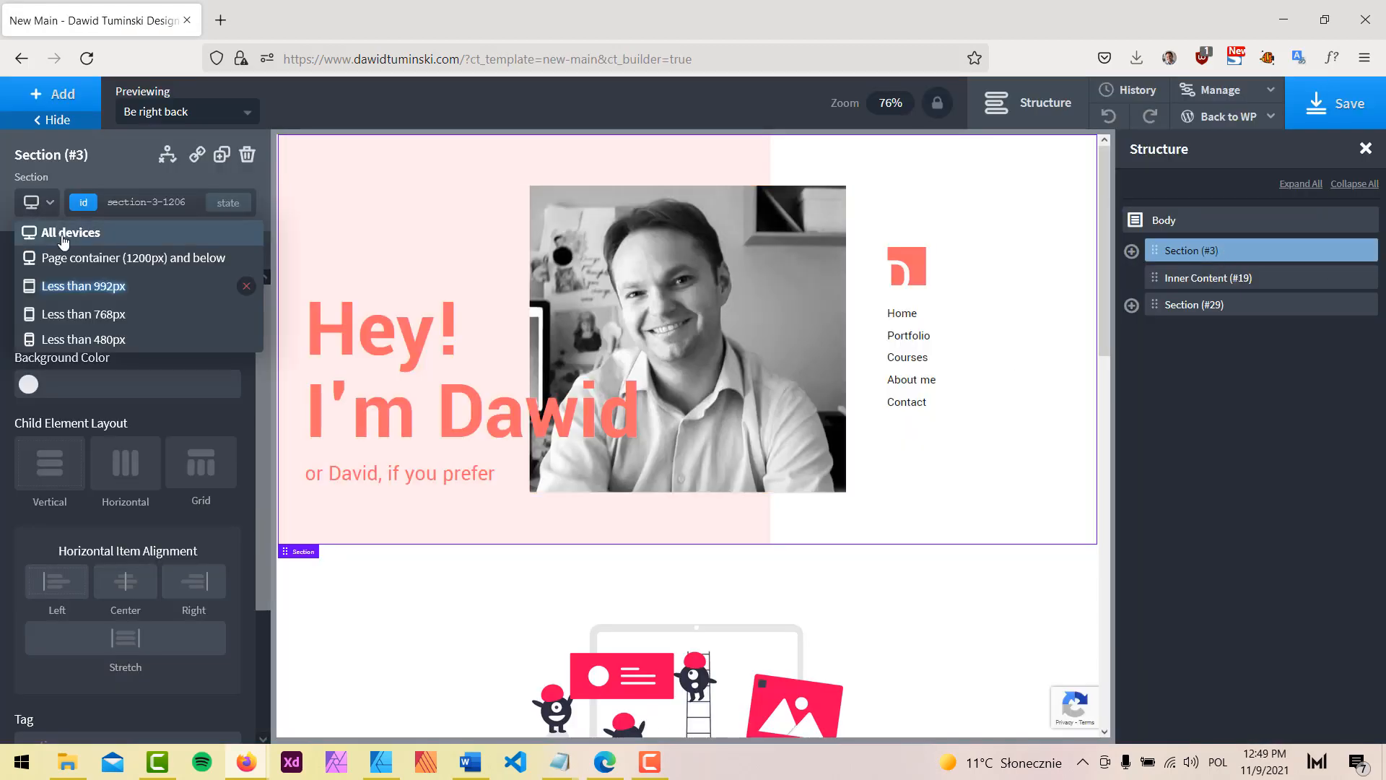
pyautogui.click(69, 335)
pyautogui.click(193, 263)
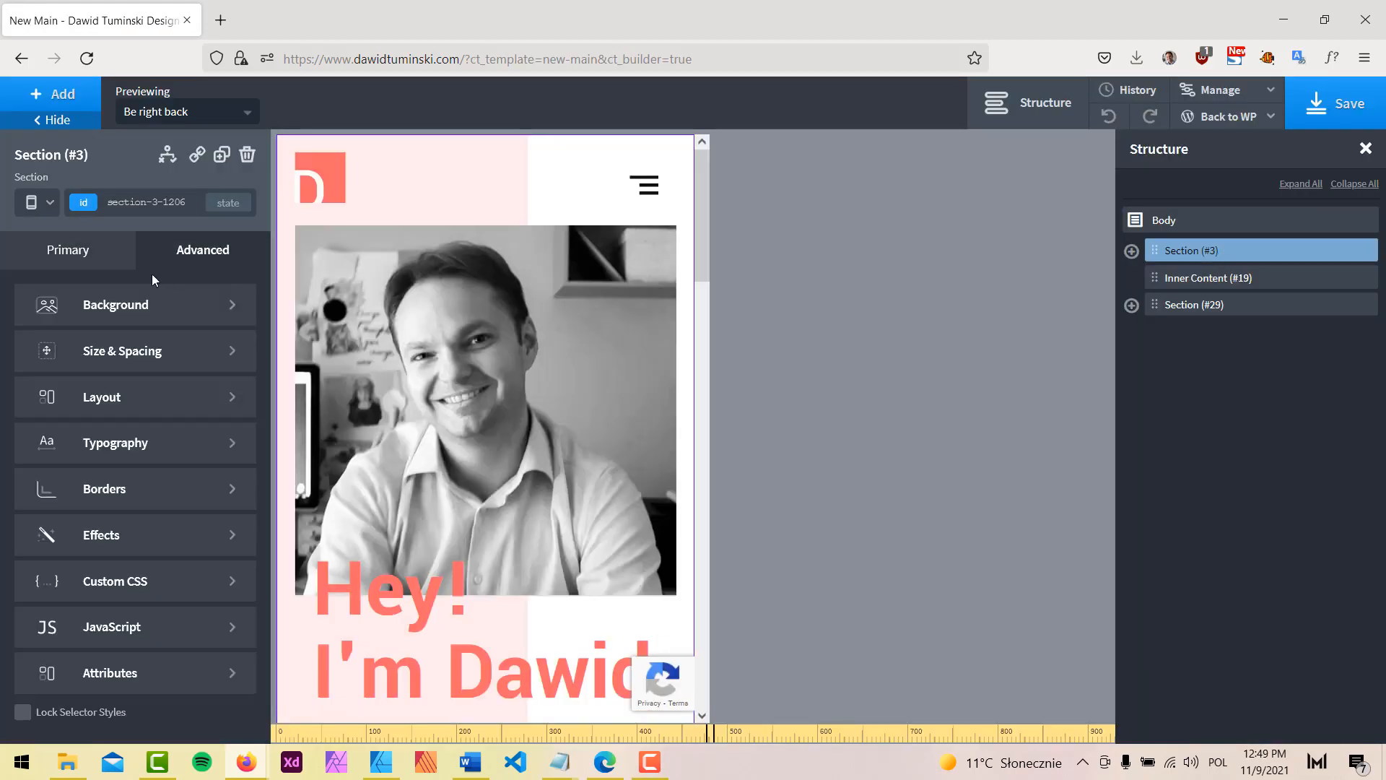
pyautogui.click(133, 302)
pyautogui.scroll(-5, 51, 350)
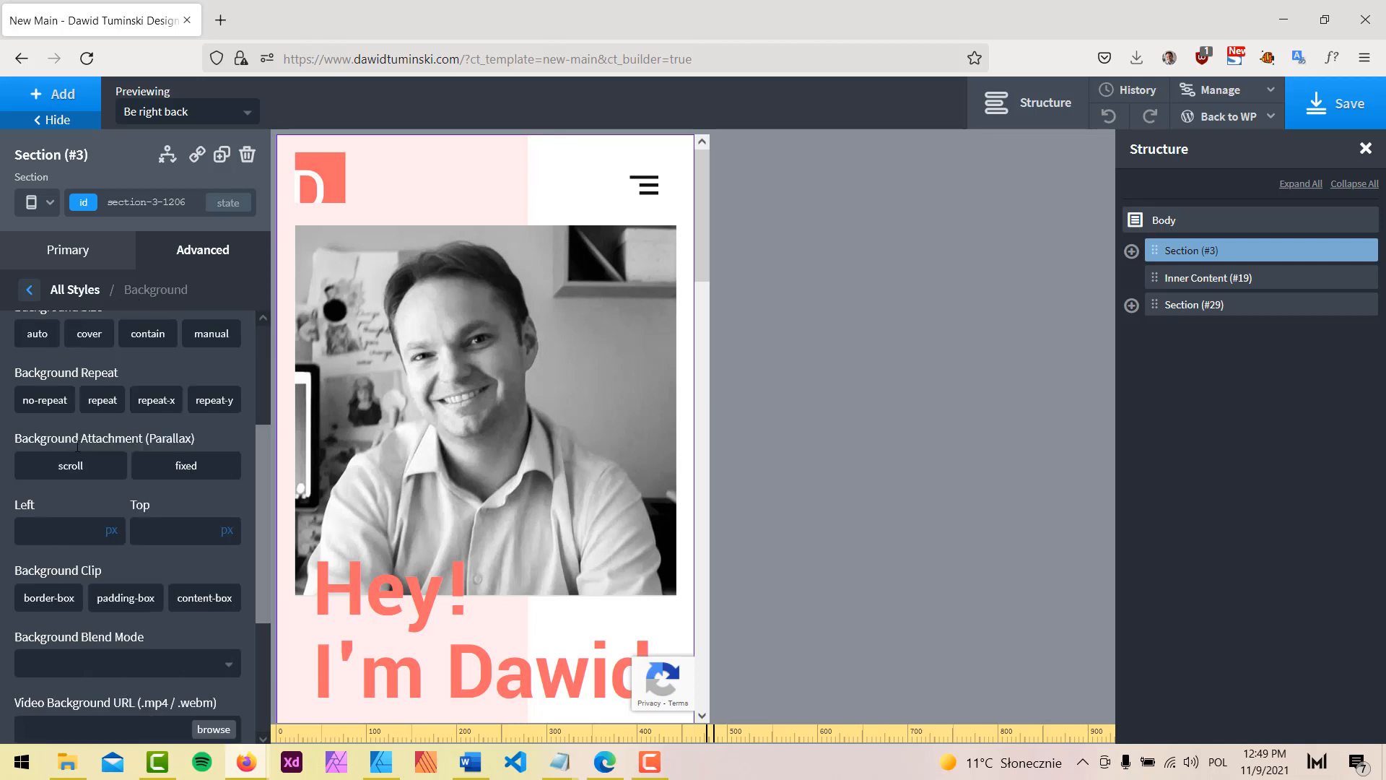
pyautogui.click(116, 707)
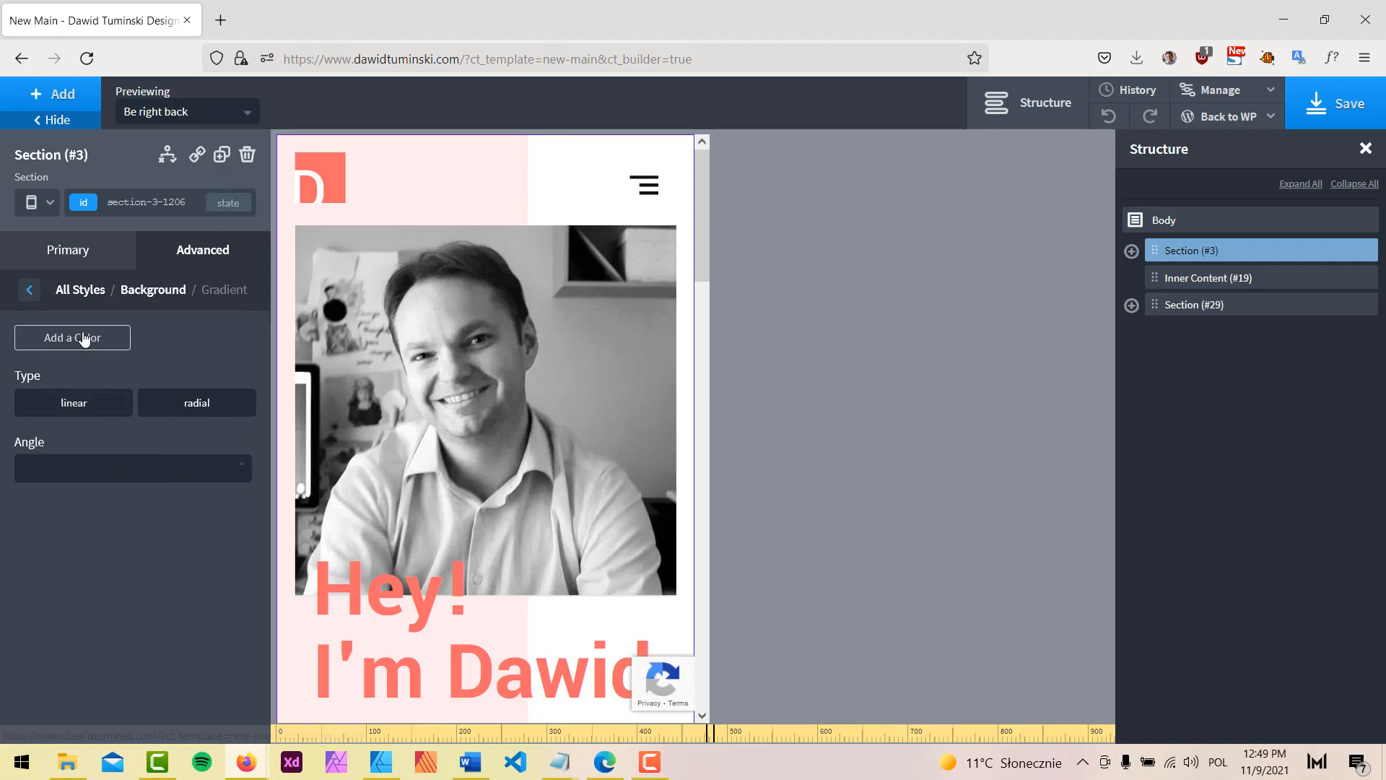
pyautogui.click(75, 337)
pyautogui.click(49, 375)
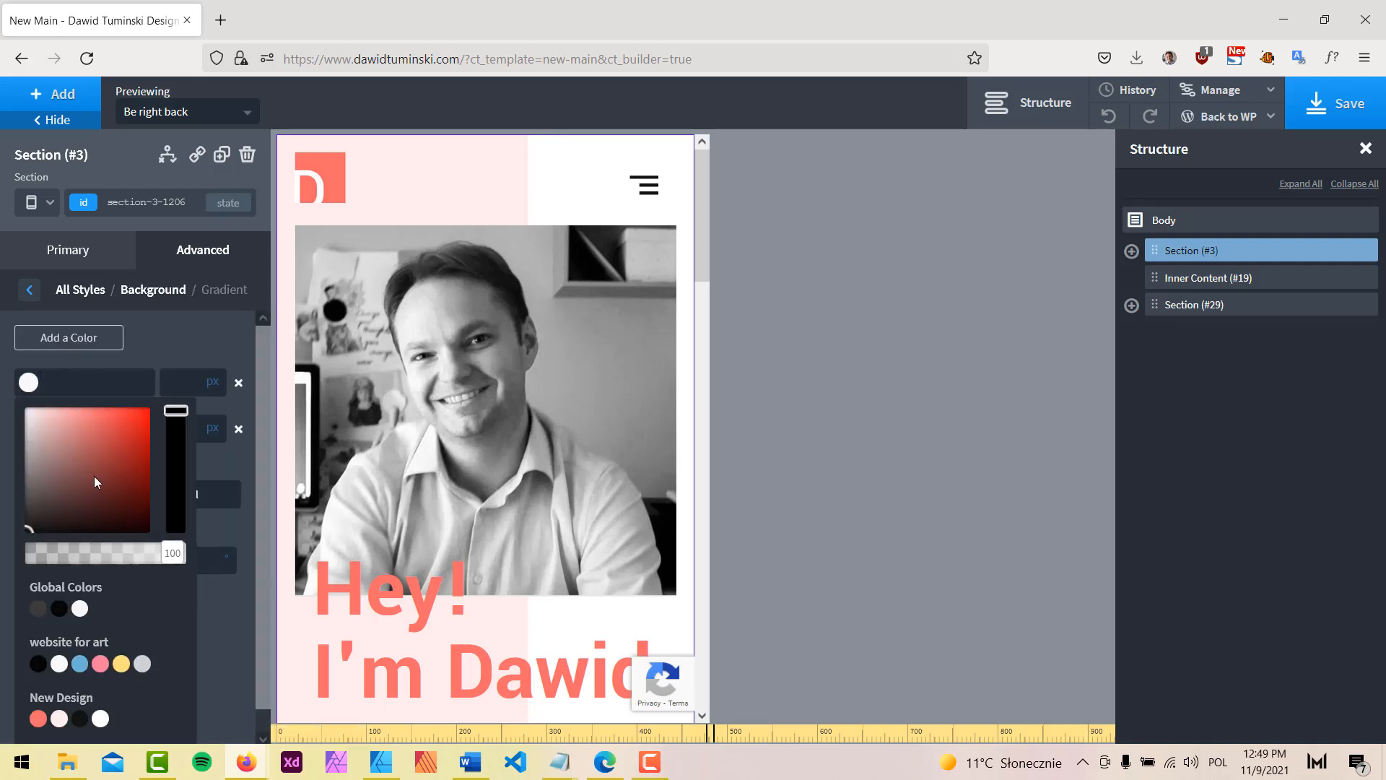
pyautogui.click(59, 718)
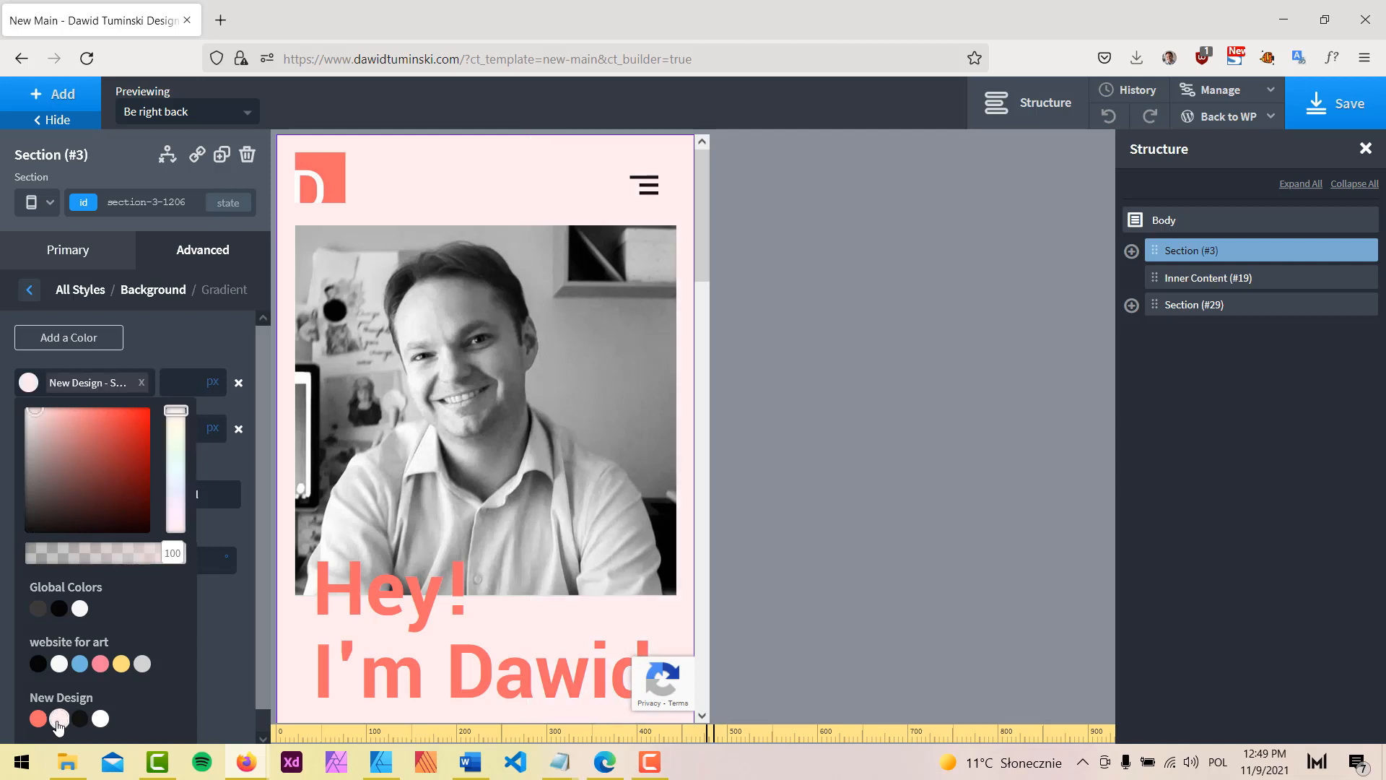
pyautogui.scroll(-4, 509, 296)
# Step: Set the hero heading's font size to 58 px and the tagline's font size to 30 px under 480px
pyautogui.click(38, 202)
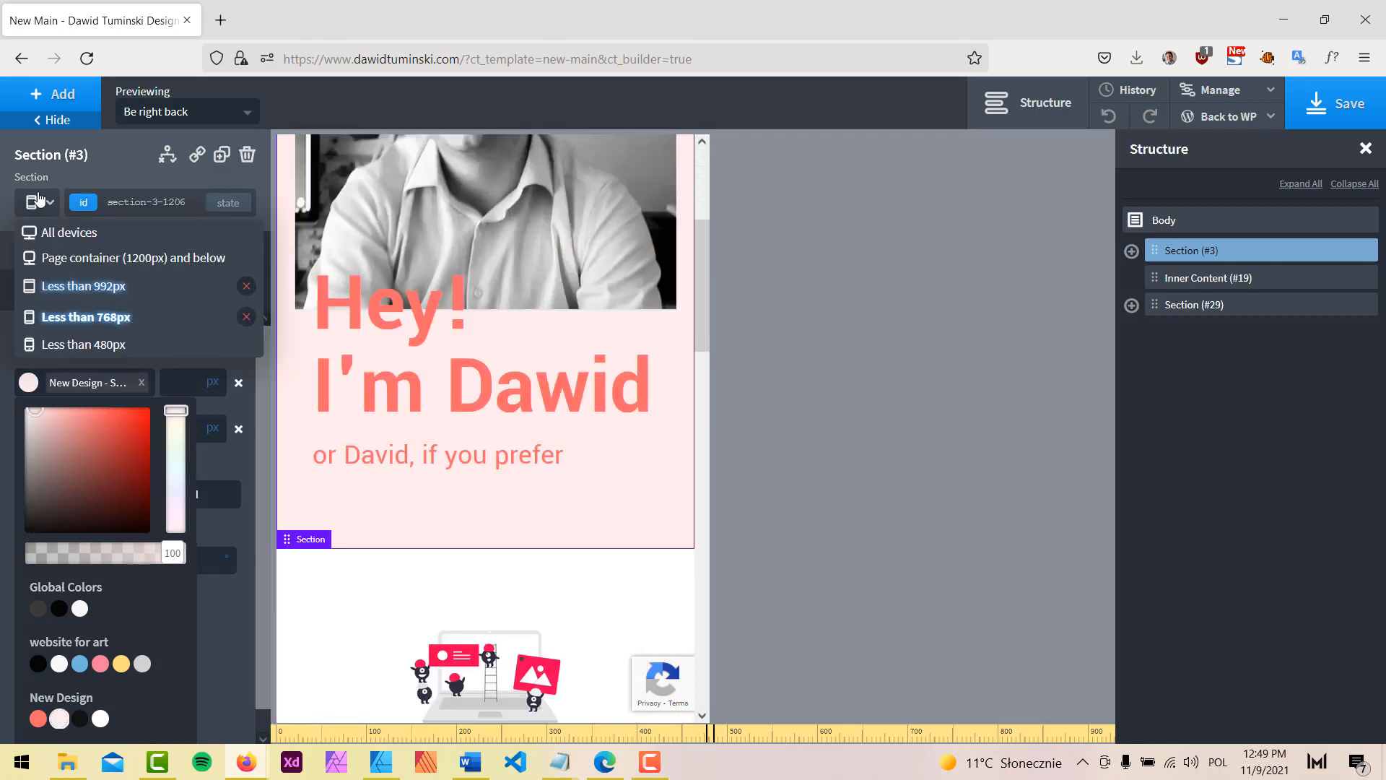
pyautogui.click(73, 316)
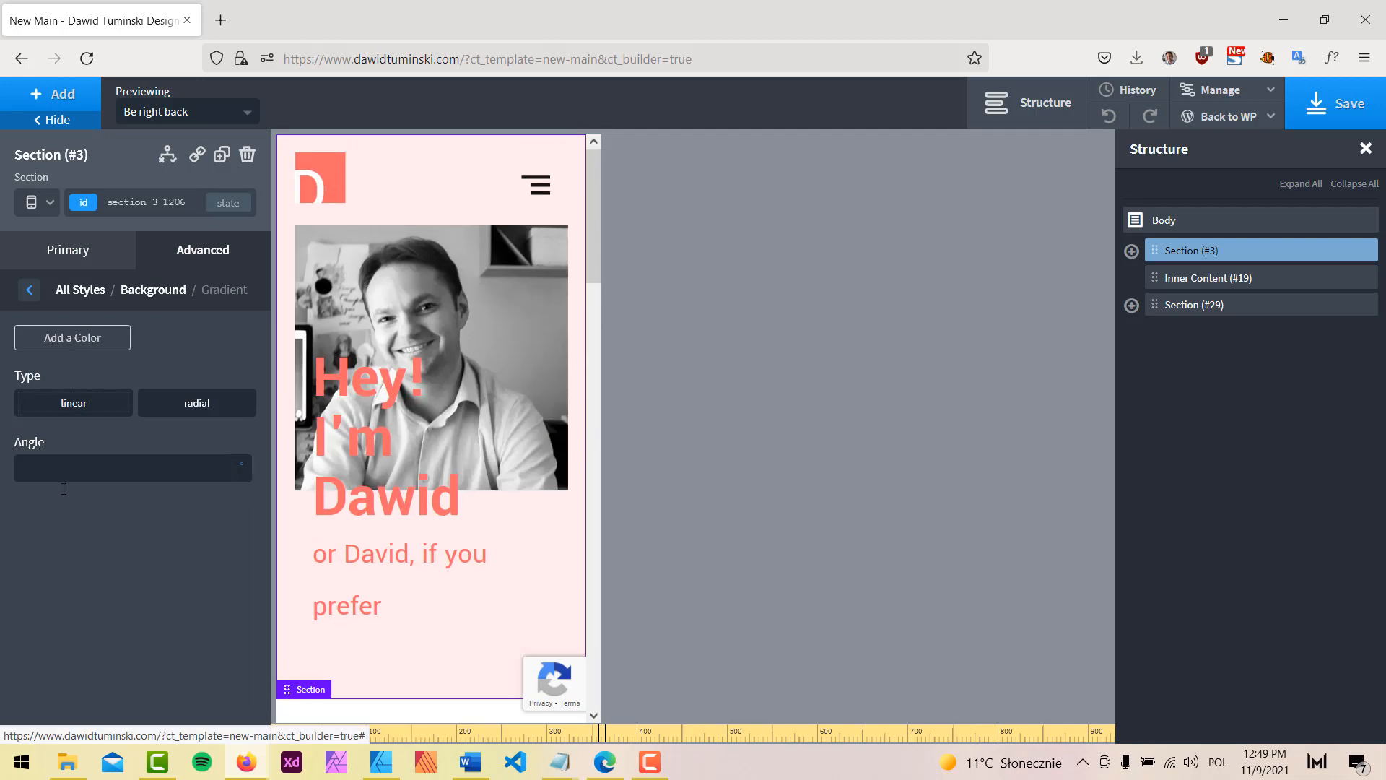
pyautogui.click(361, 383)
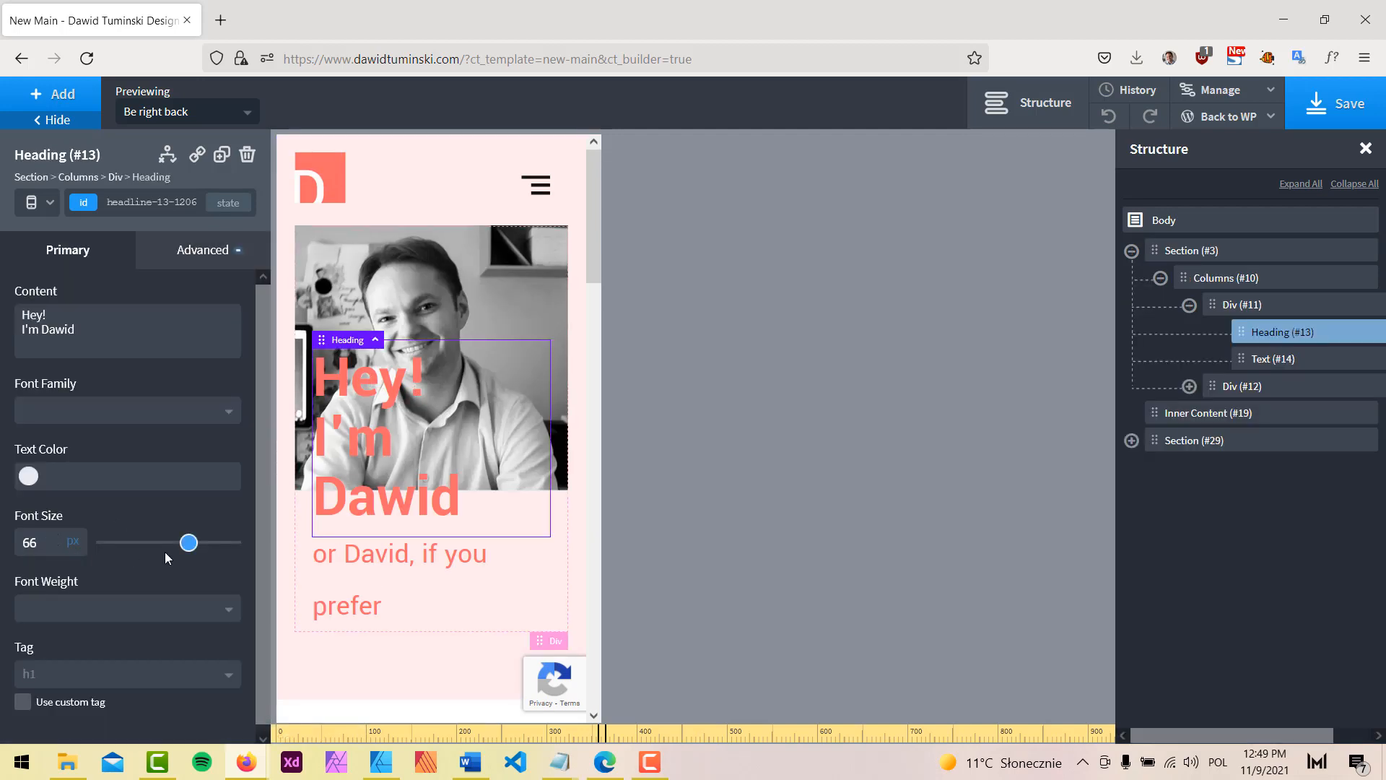
pyautogui.moveTo(186, 543); pyautogui.dragTo(145, 555)
pyautogui.click(327, 605)
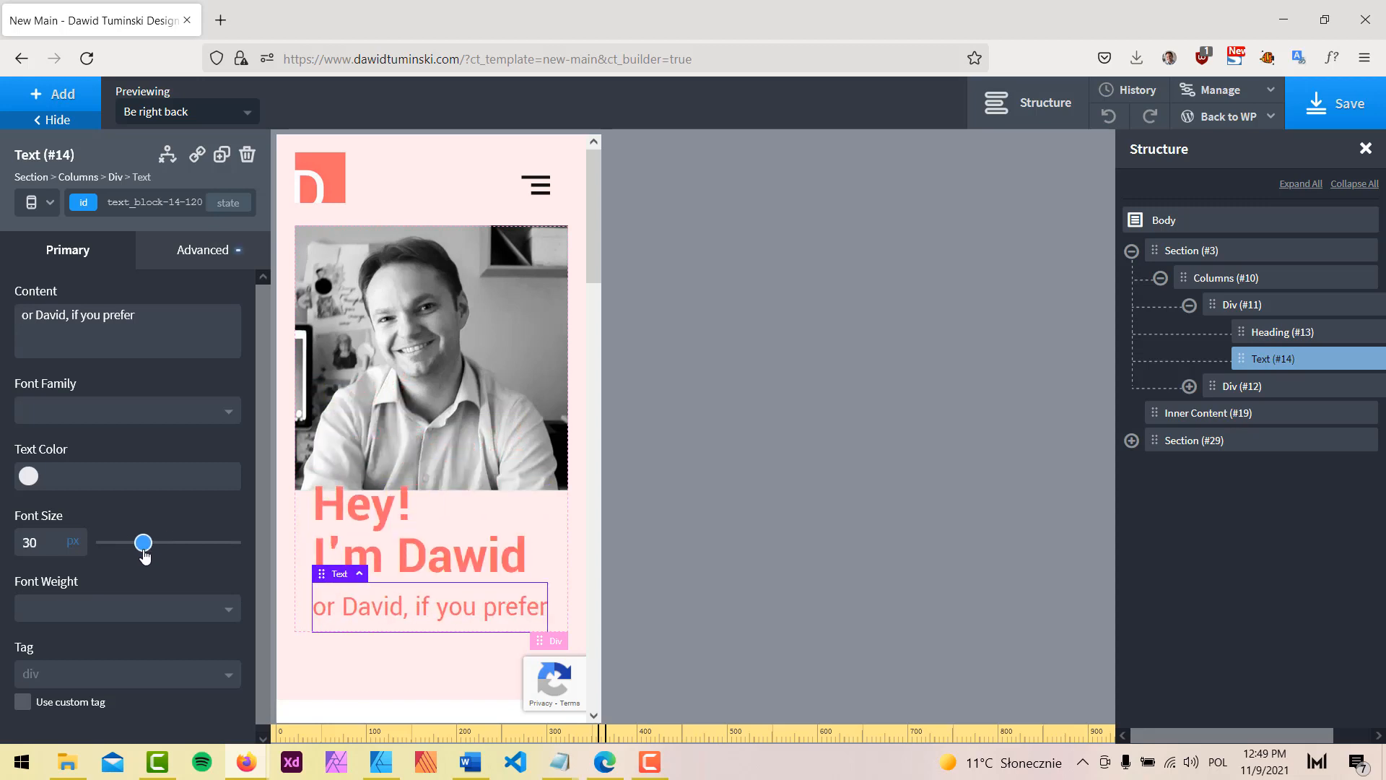
pyautogui.click(329, 550)
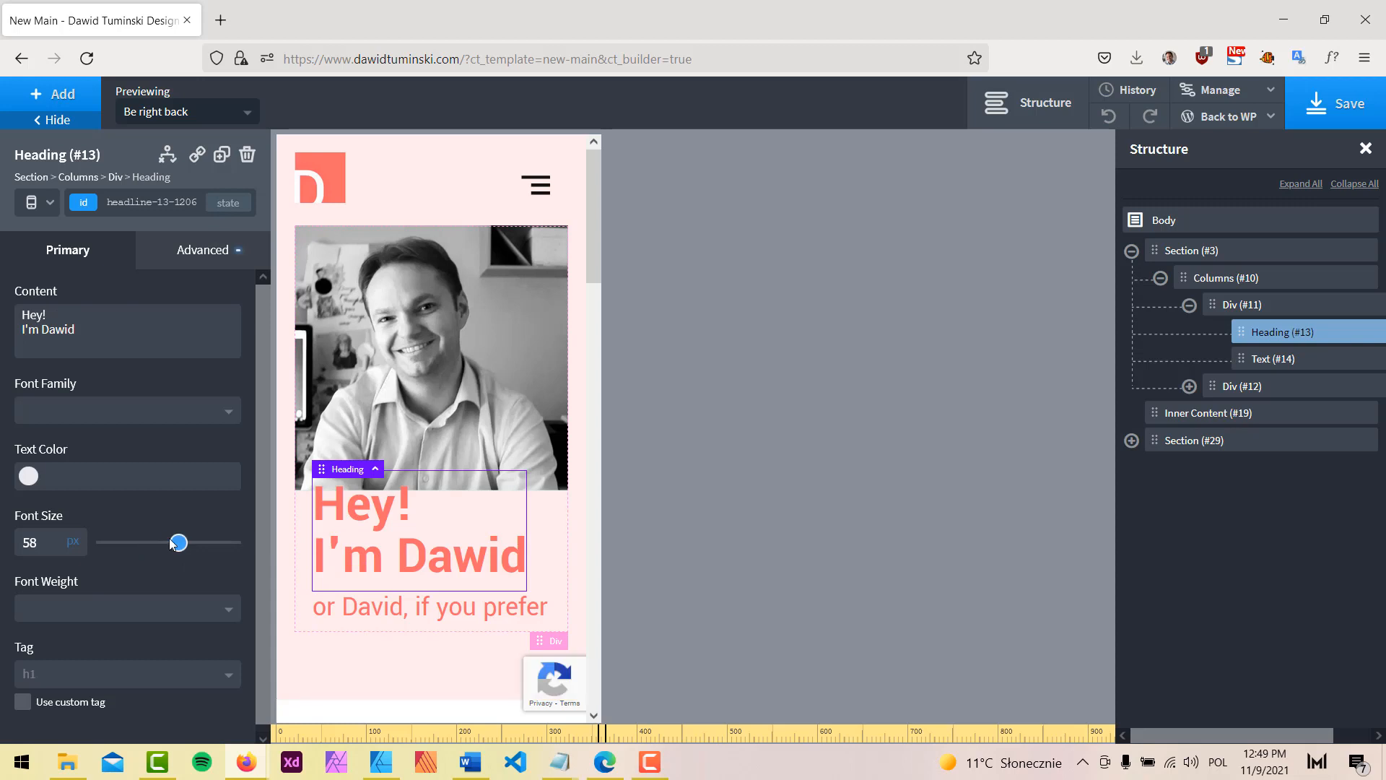
pyautogui.moveTo(180, 545); pyautogui.dragTo(181, 547)
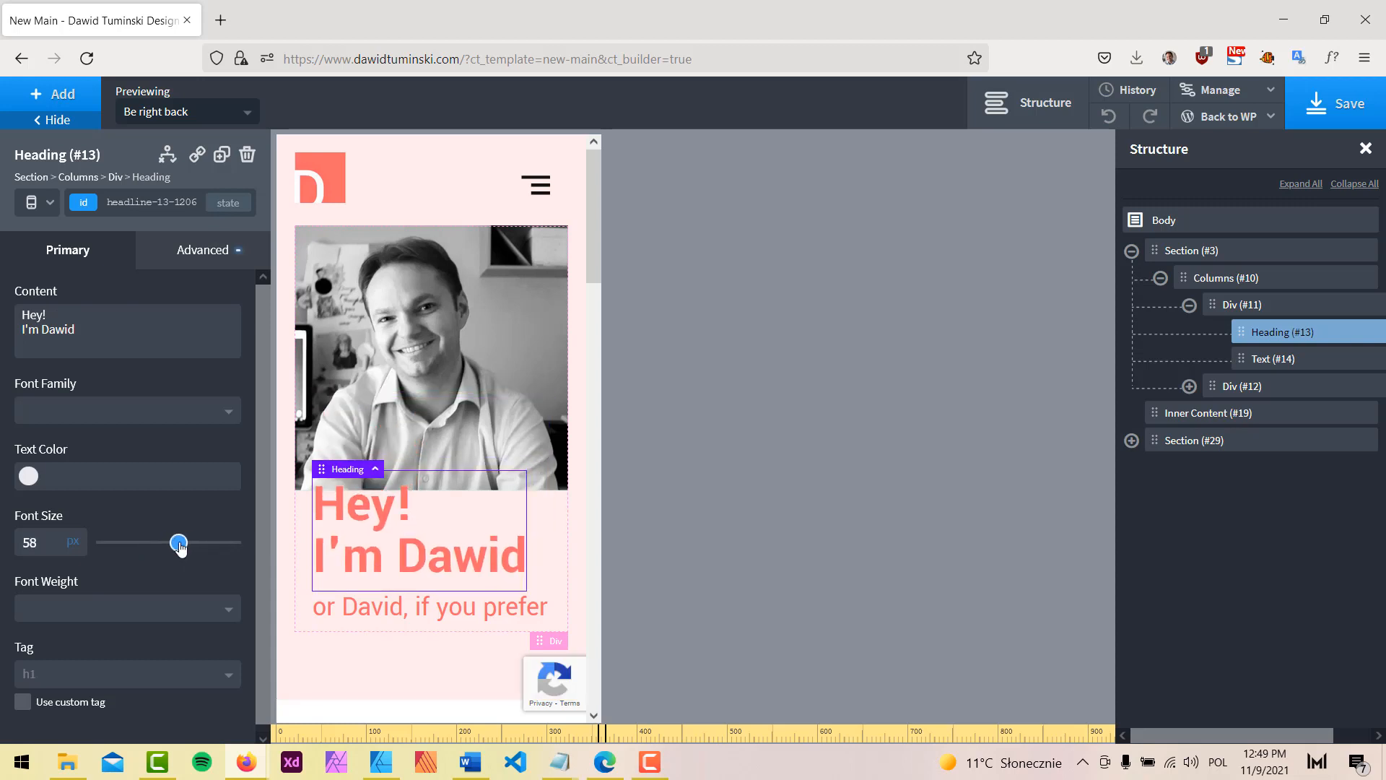
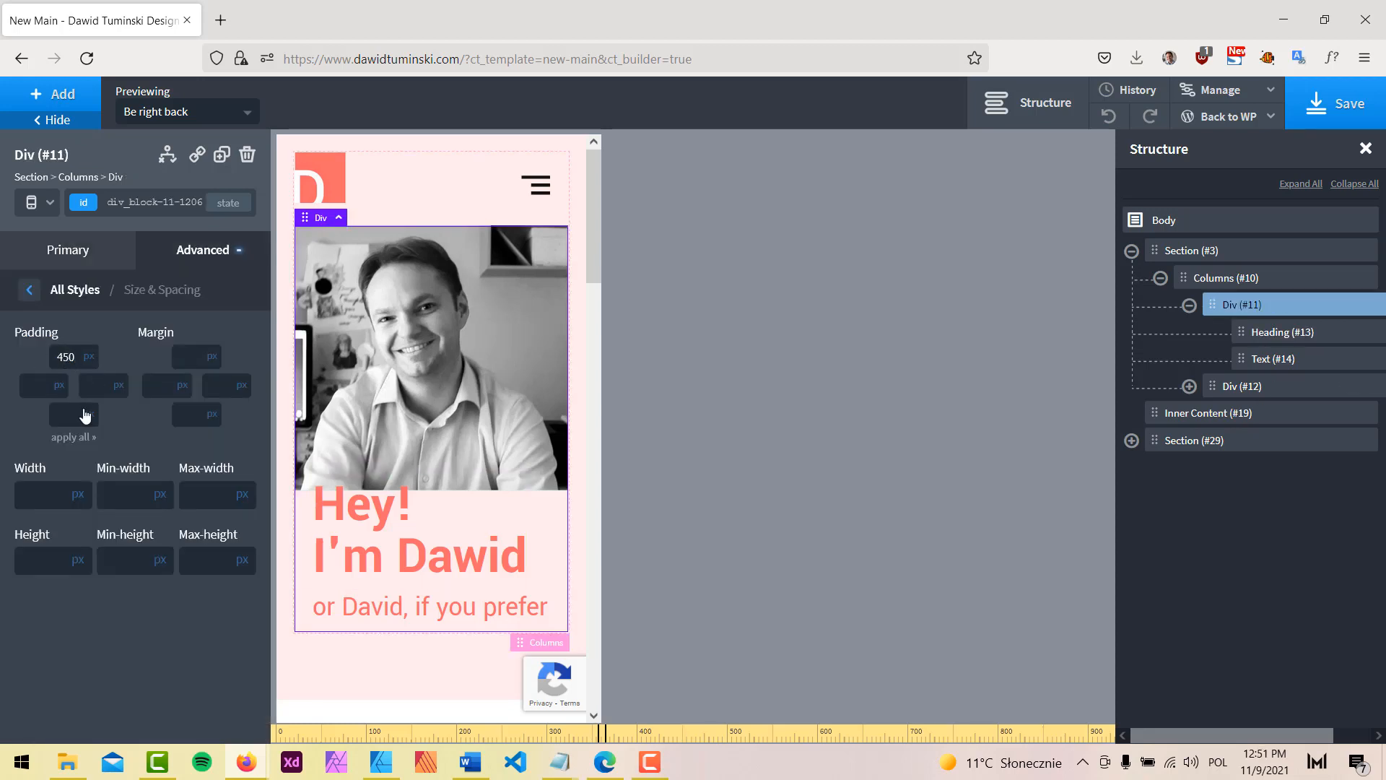
# Step: Set the hero photo div's top padding to 300 px and its height to 300 px under 480px
pyautogui.doubleClick(75, 356)
pyautogui.write('300')
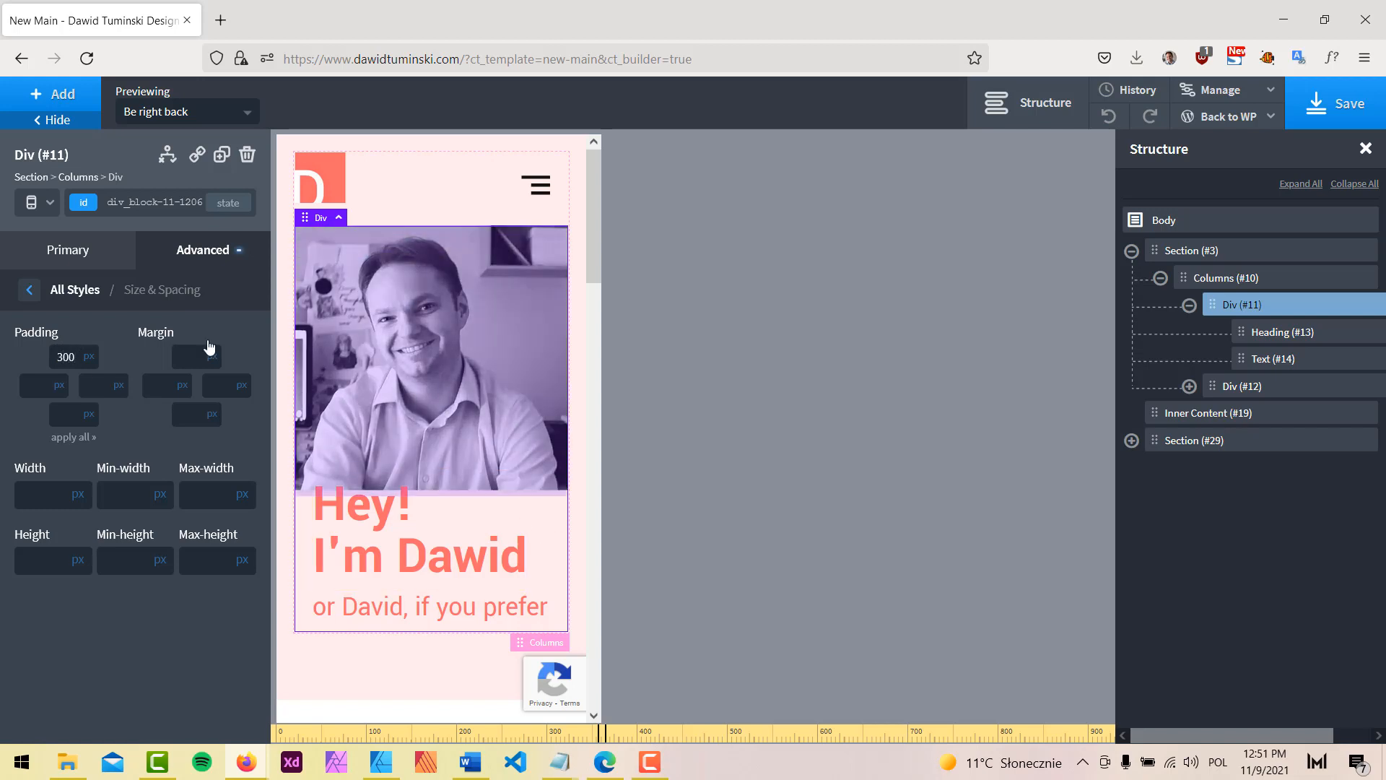
pyautogui.click(86, 262)
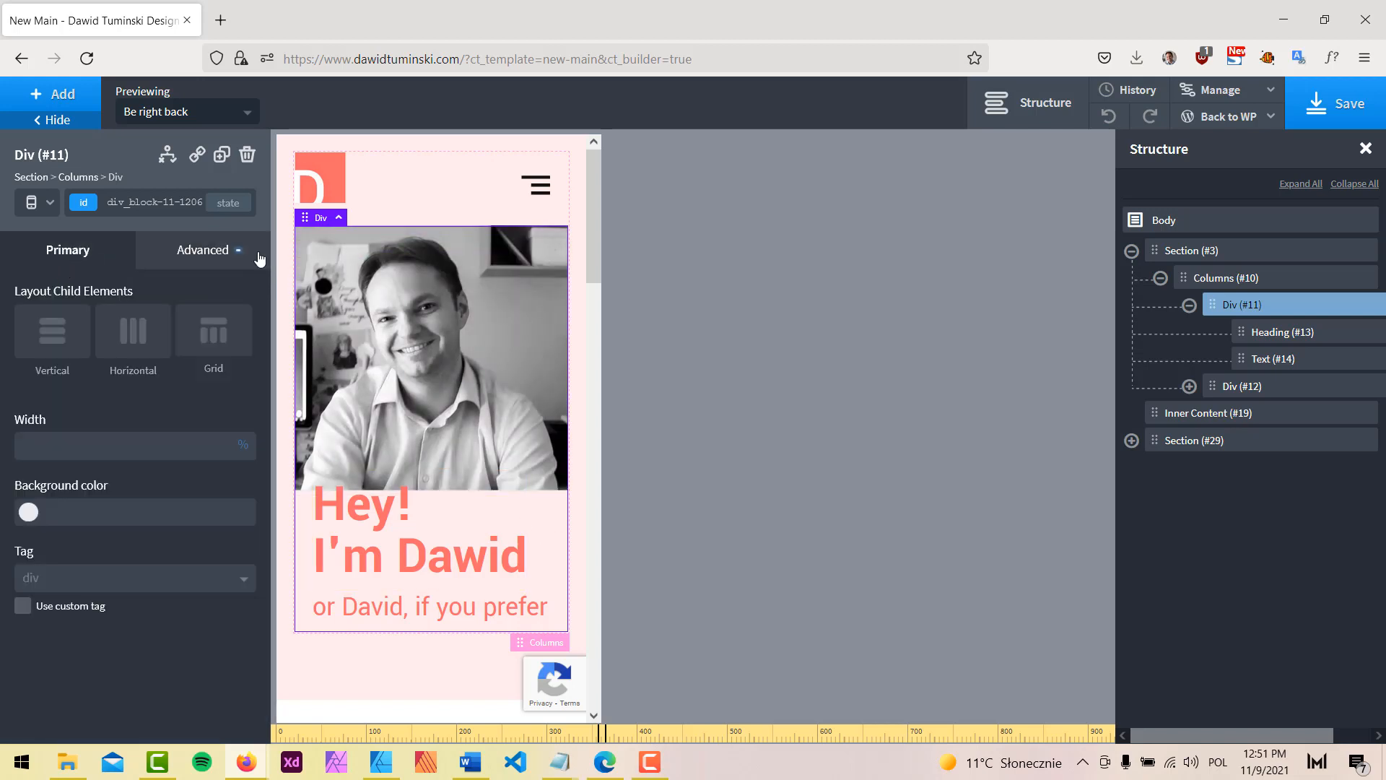
pyautogui.click(220, 254)
pyautogui.click(126, 350)
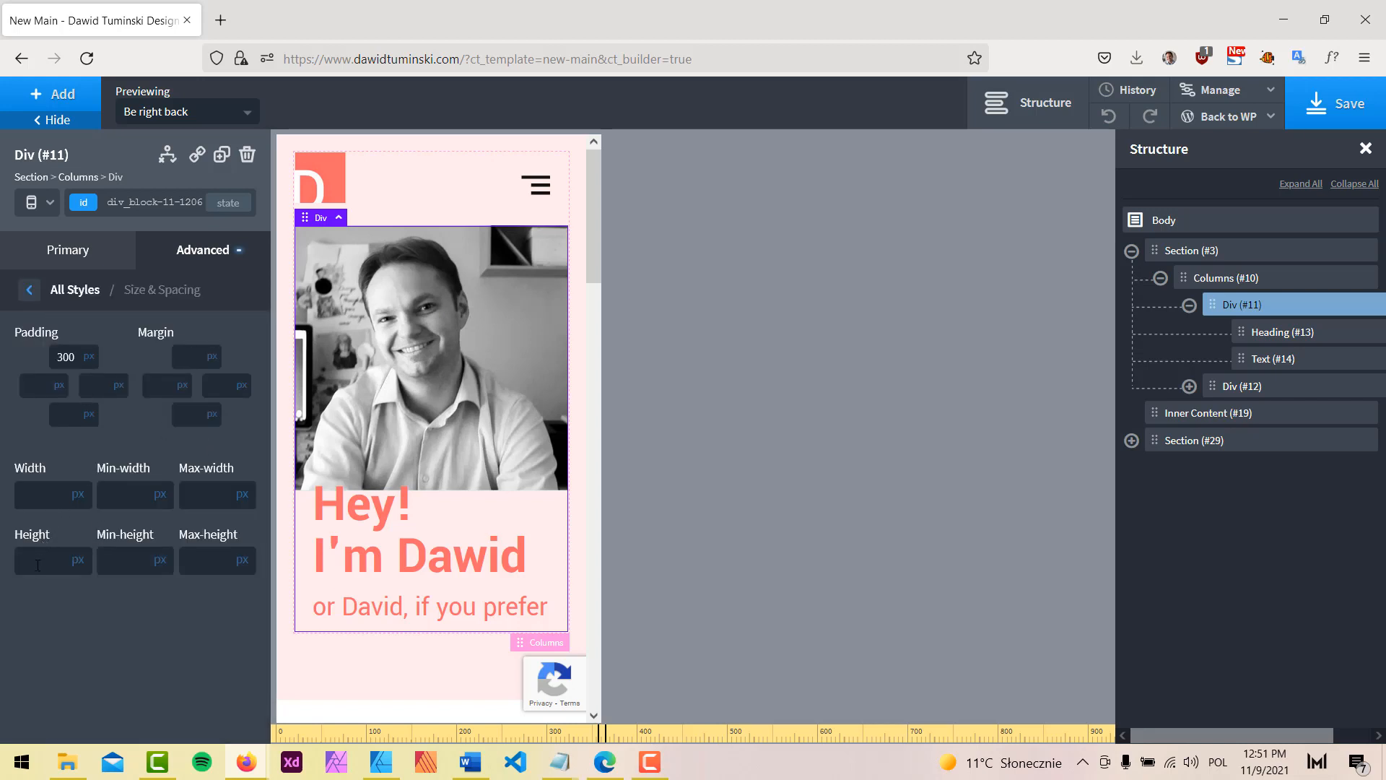
pyautogui.write('300')
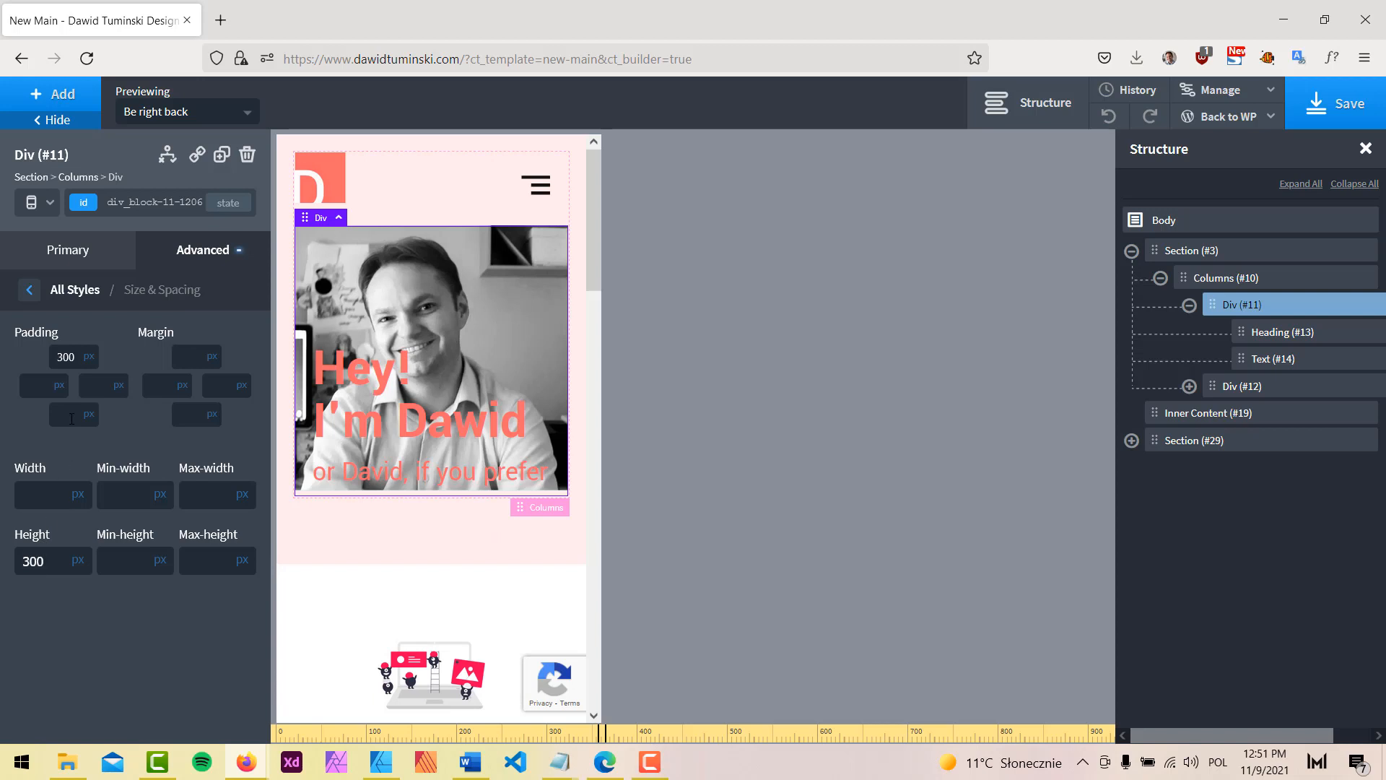
pyautogui.doubleClick(66, 356)
pyautogui.press('BackSpace')
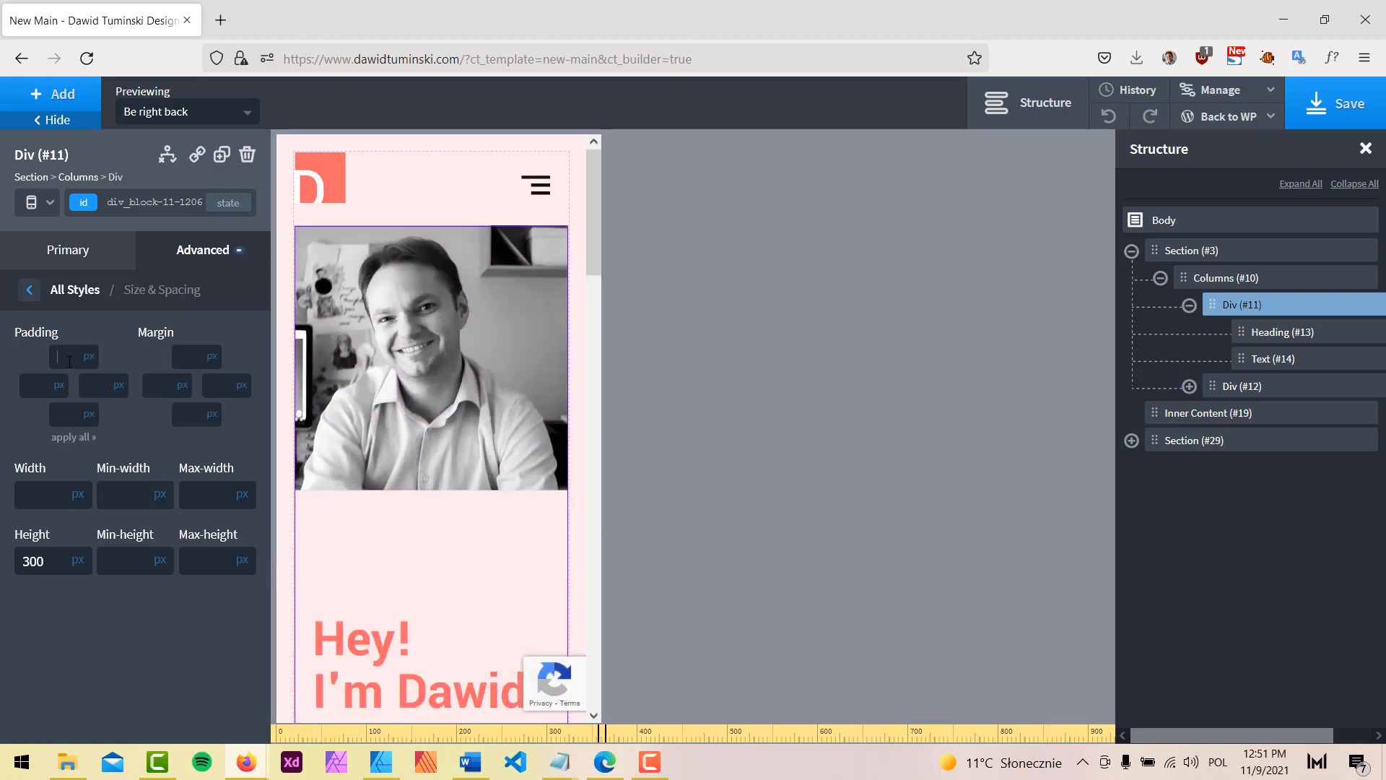
pyautogui.write('300')
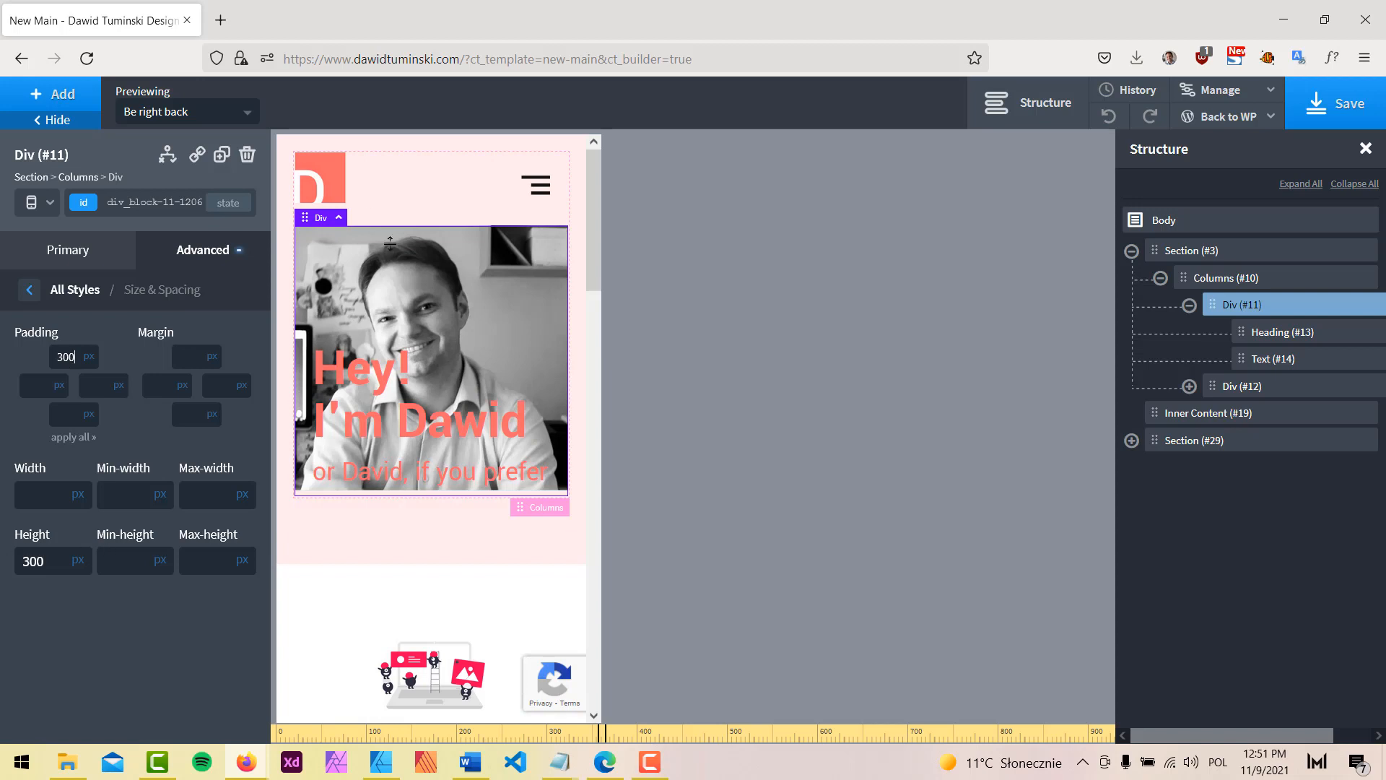
# Step: Check the hero photo div's height for all devices and return to the under 480px breakpoint
pyautogui.click(38, 204)
pyautogui.click(50, 234)
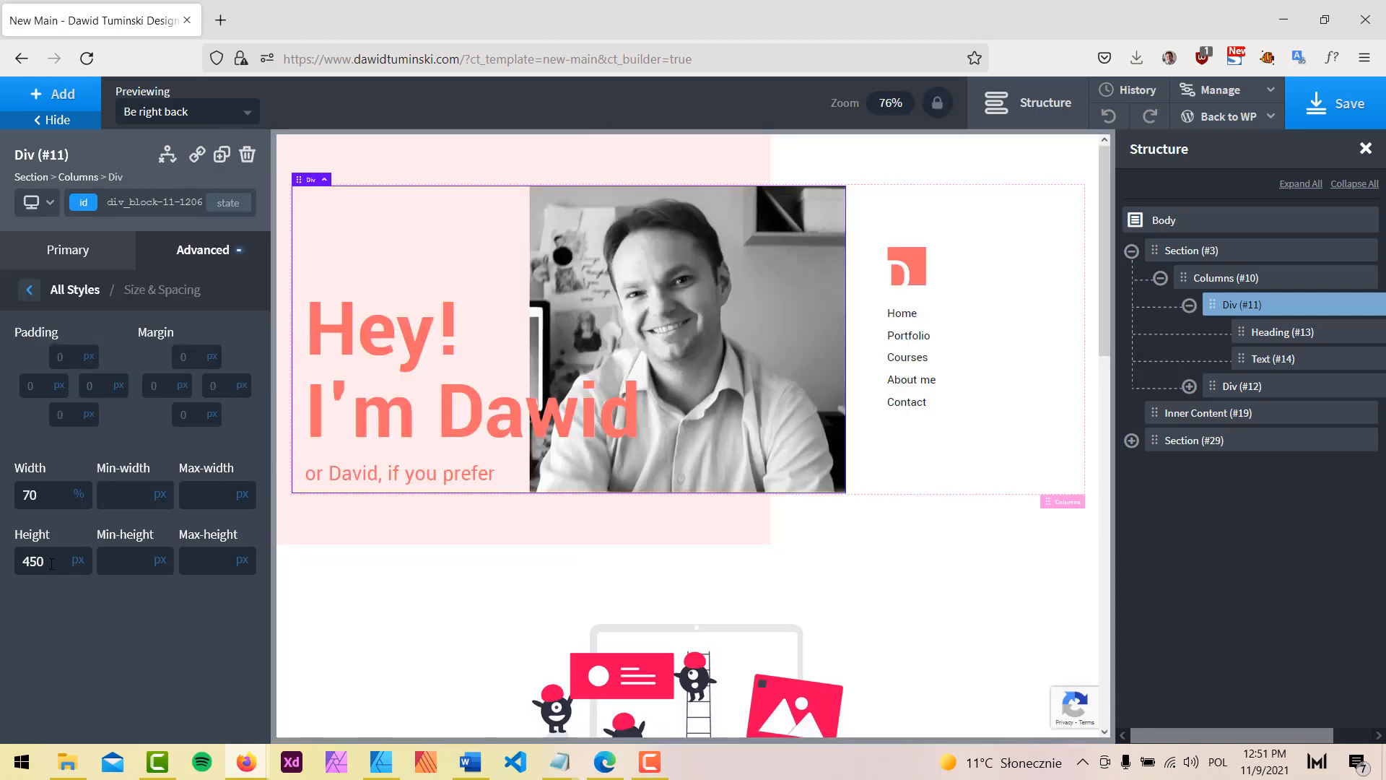
pyautogui.click(38, 204)
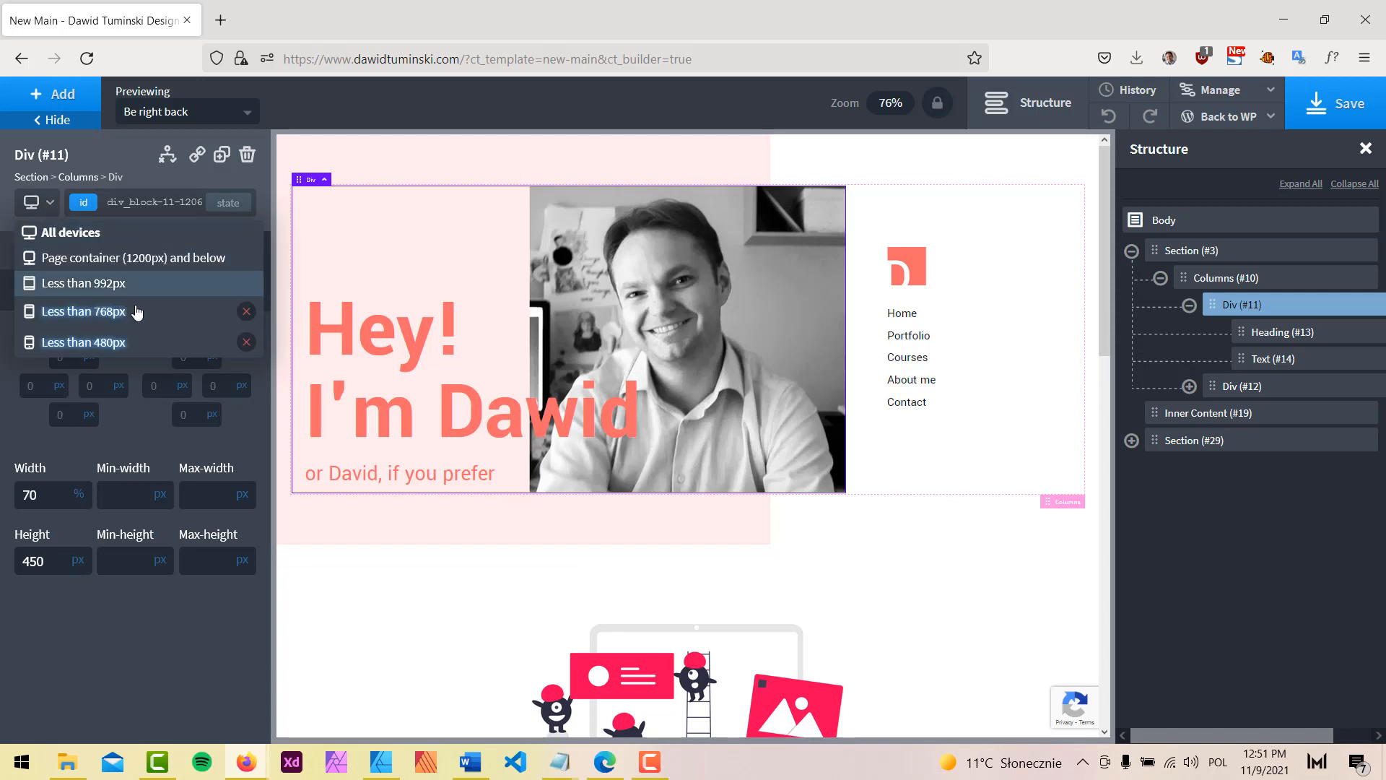
pyautogui.click(108, 343)
# Step: Set the hero photo div's height to 400 px, raise it to 425 px, and check the page below
pyautogui.doubleClick(42, 561)
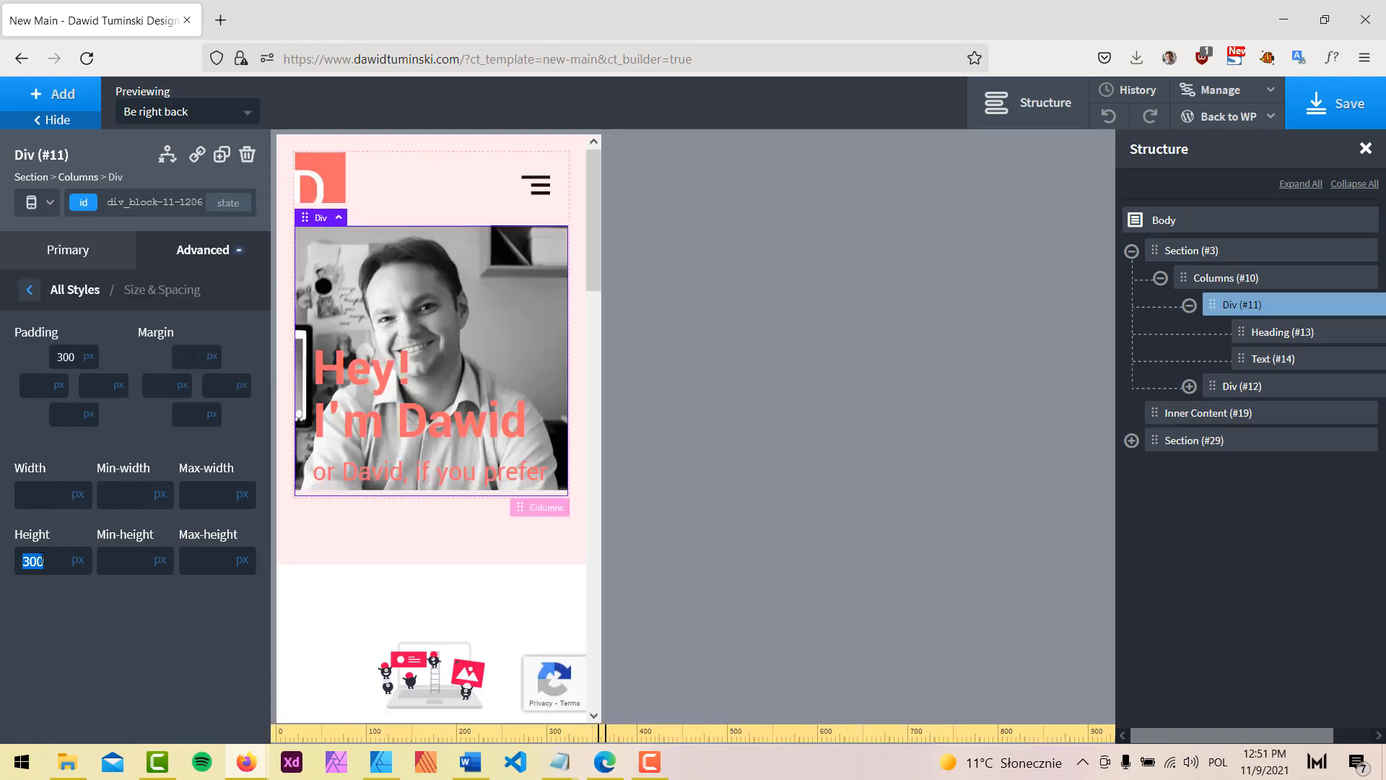
pyautogui.write('400')
pyautogui.doubleClick(41, 560)
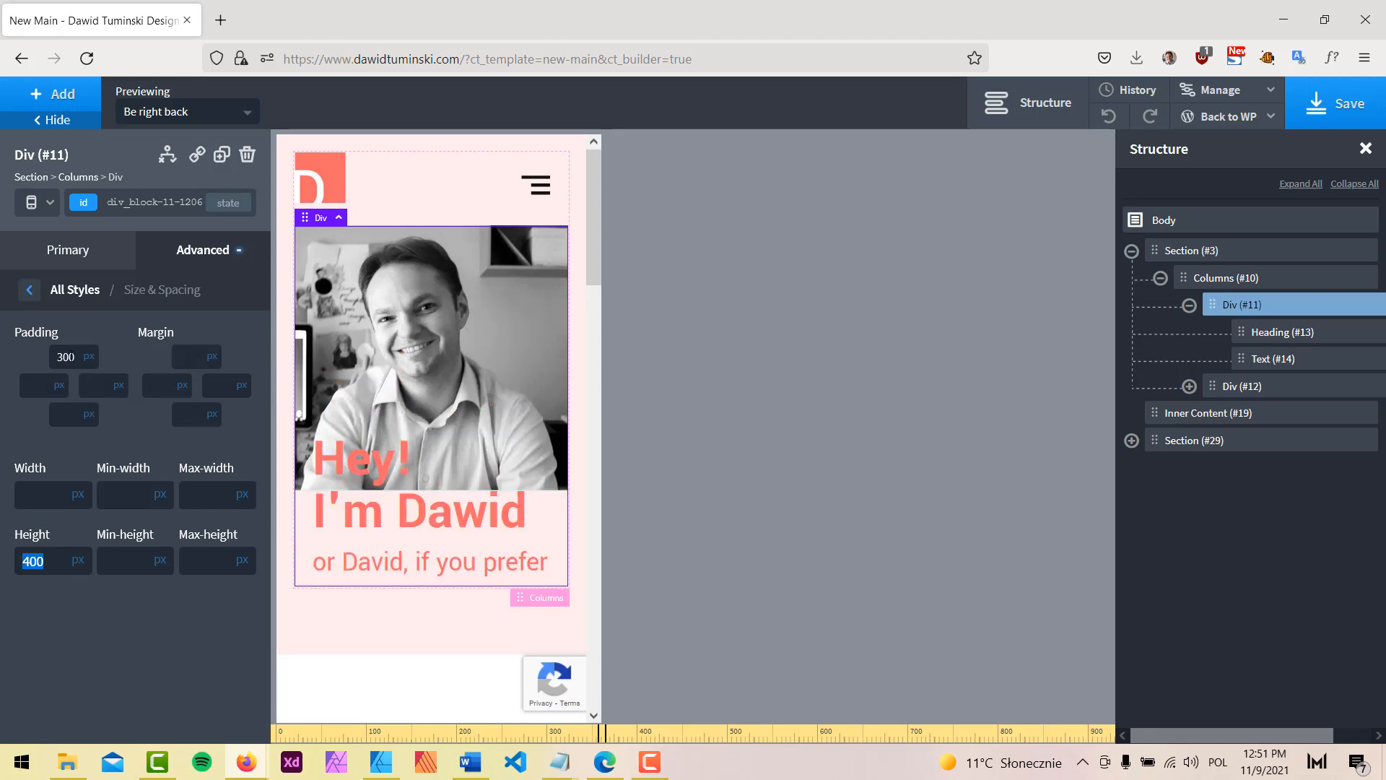
pyautogui.write('425')
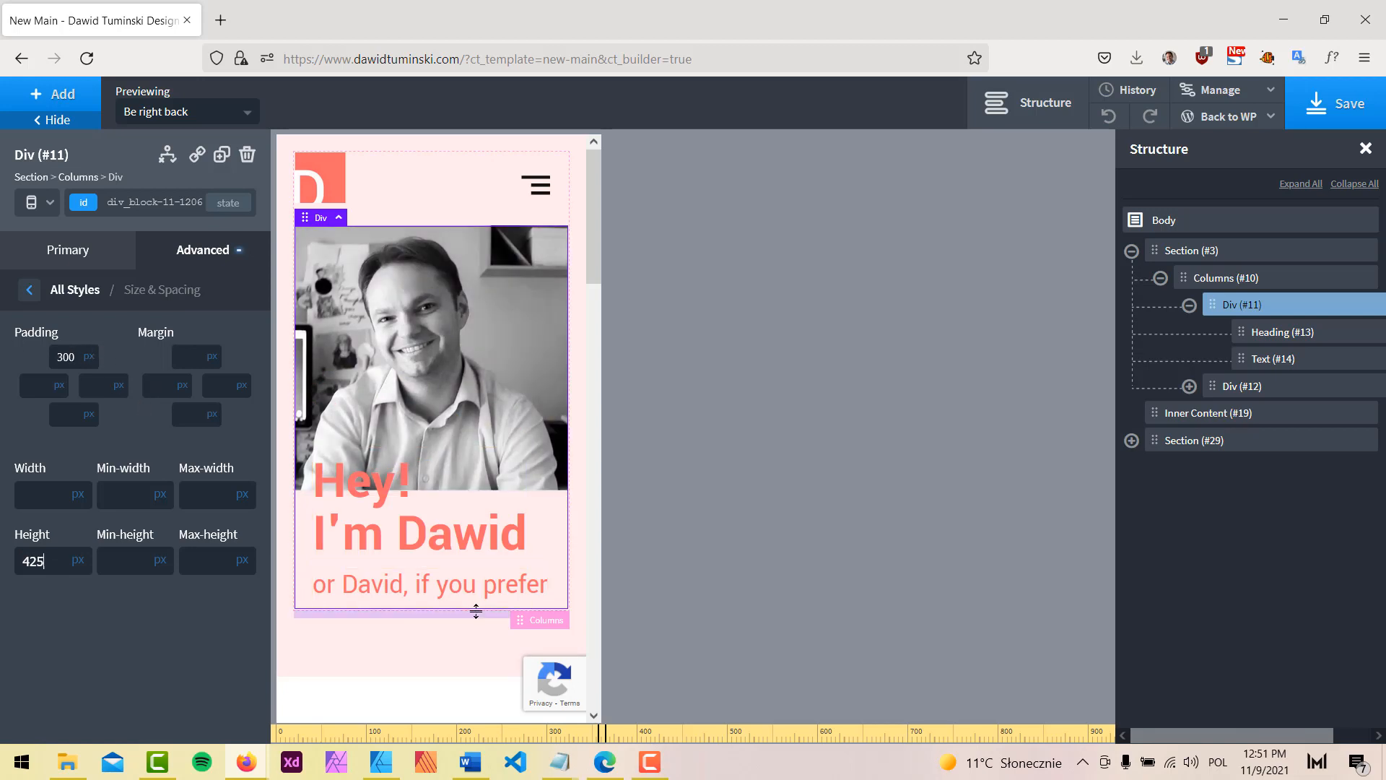
pyautogui.scroll(-3, 481, 612)
pyautogui.scroll(-3, 480, 611)
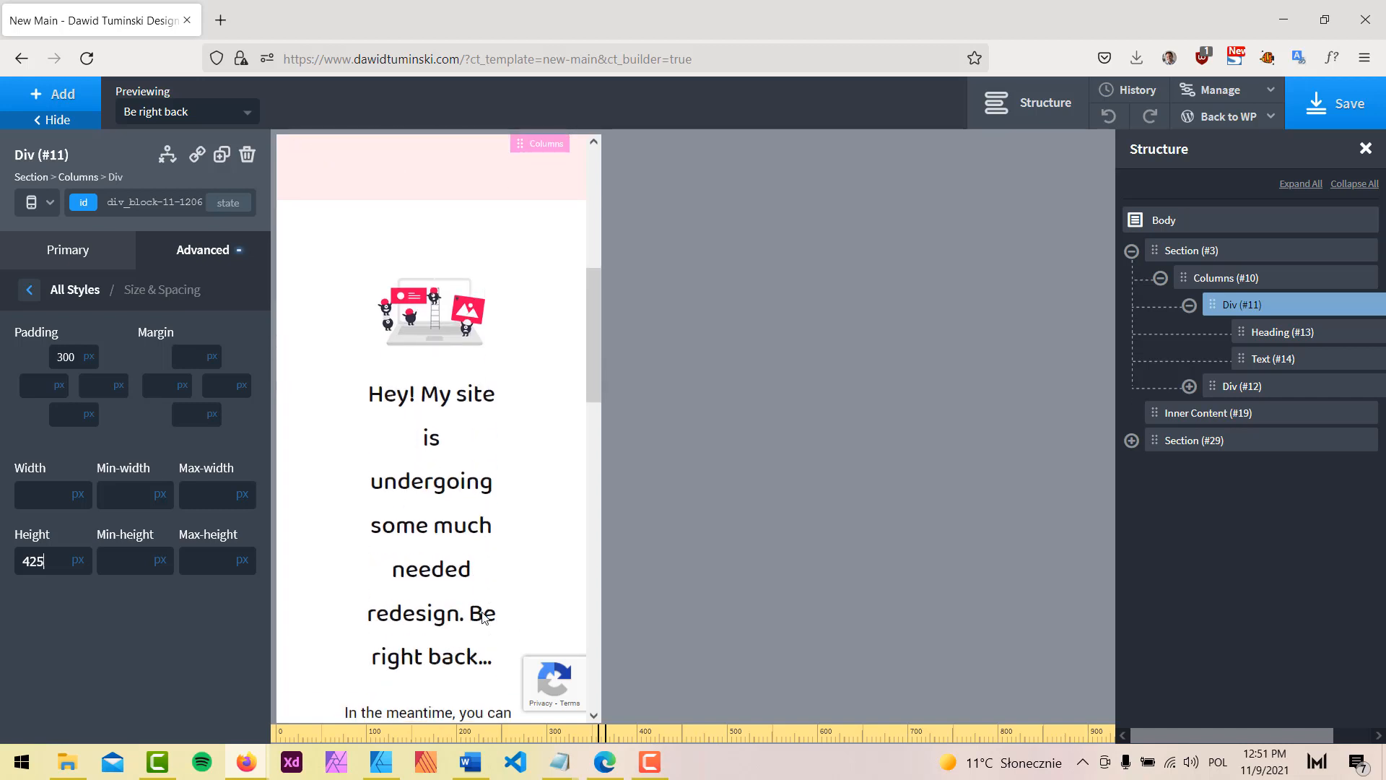
pyautogui.scroll(6, 481, 613)
pyautogui.scroll(-1, 496, 518)
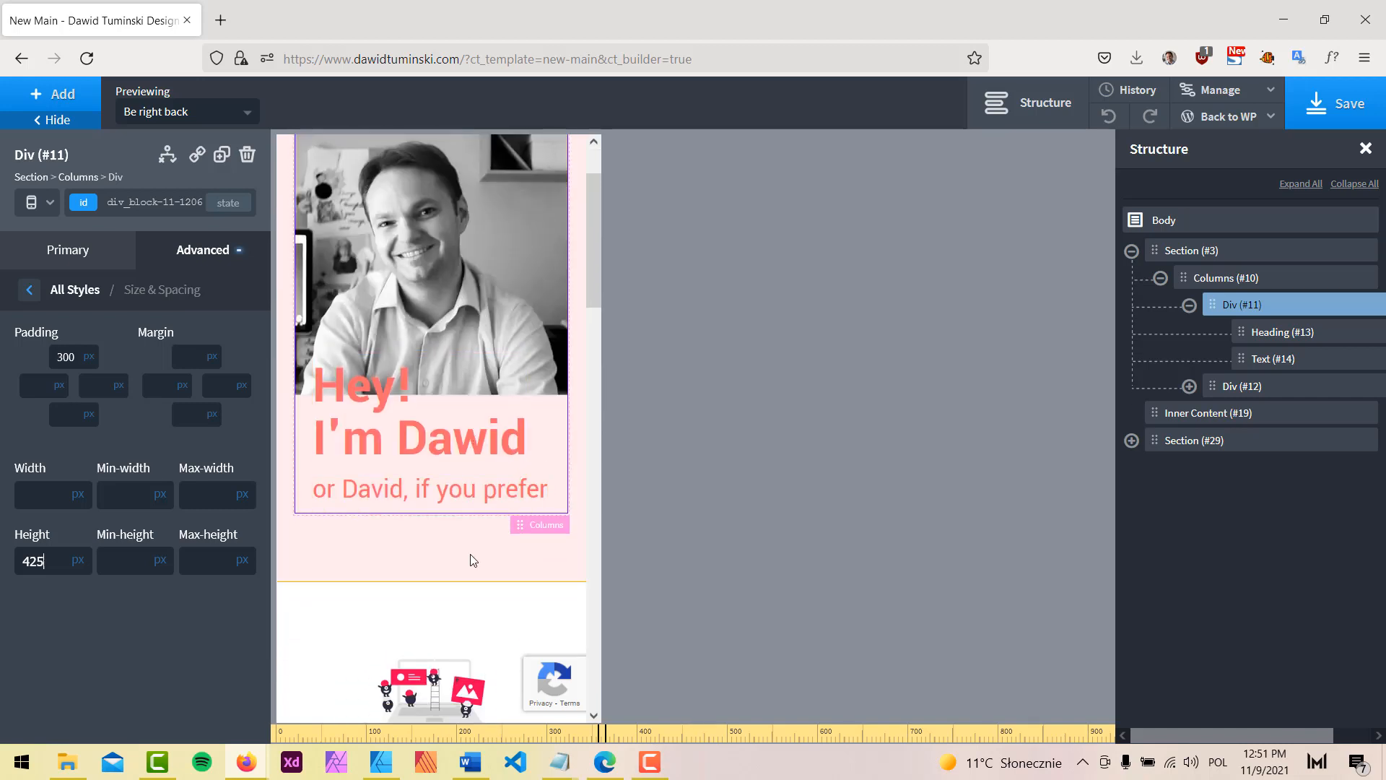
pyautogui.scroll(1, 476, 547)
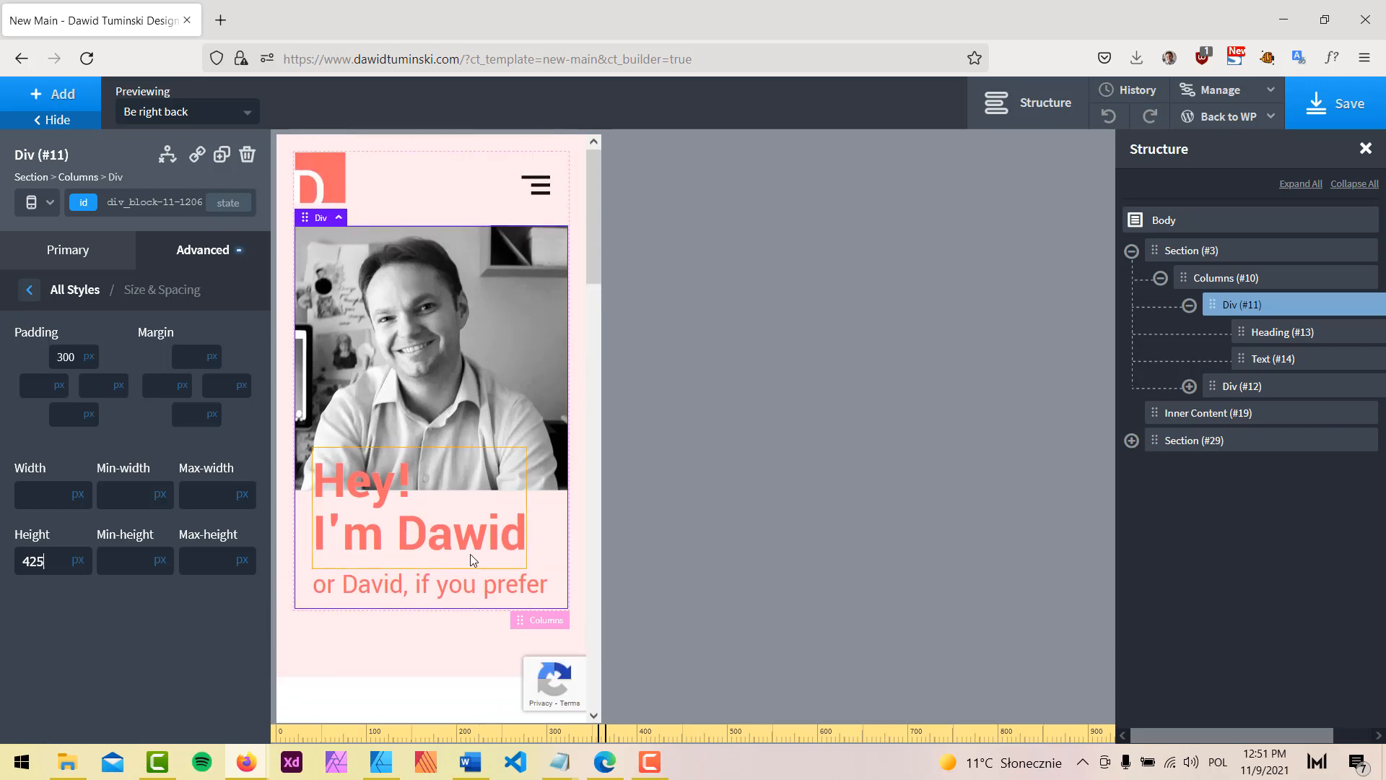
# Step: Save the template, switch to Microsoft Edge and reload the live home page
pyautogui.click(1339, 106)
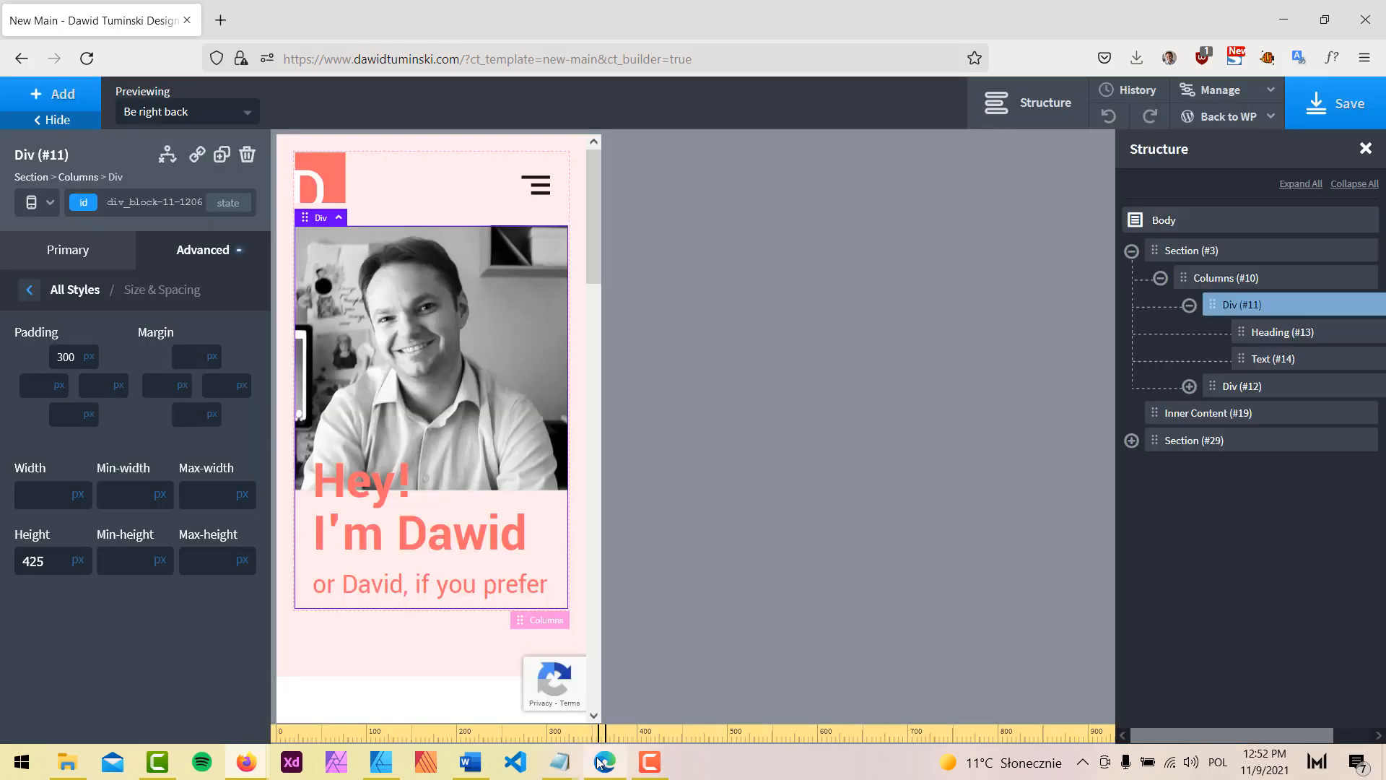
pyautogui.click(605, 761)
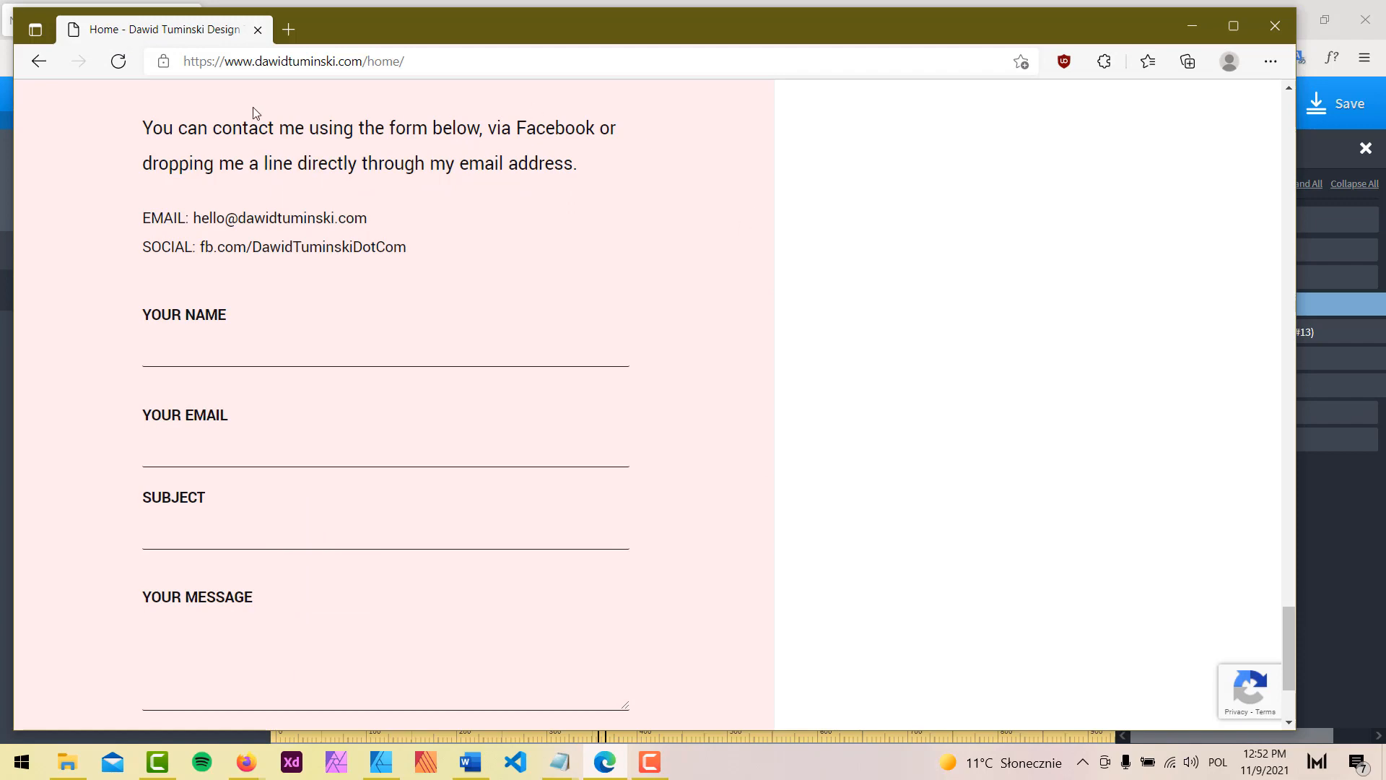
pyautogui.click(119, 61)
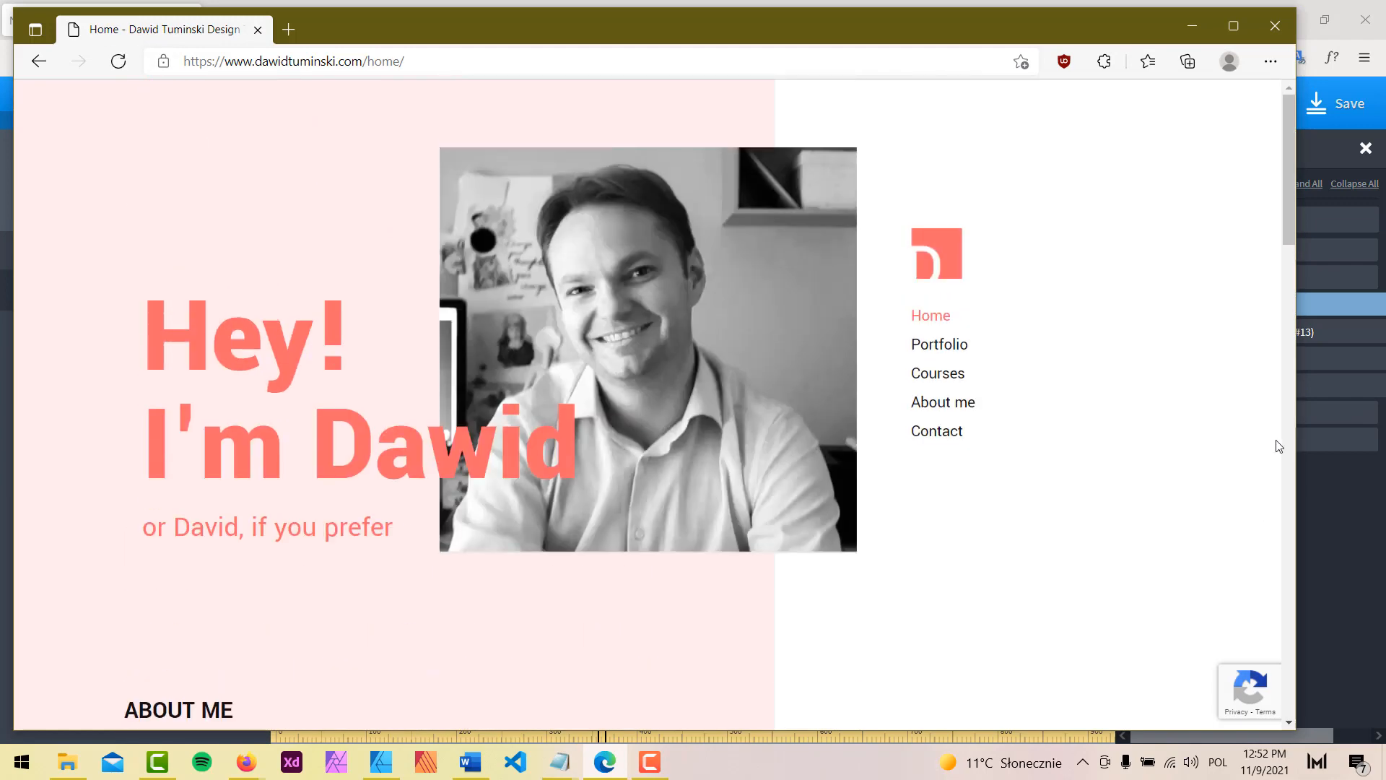
# Step: Narrow the live page's window to about half its width and check the hero, About Me and services sections
pyautogui.moveTo(1300, 393); pyautogui.dragTo(652, 498)
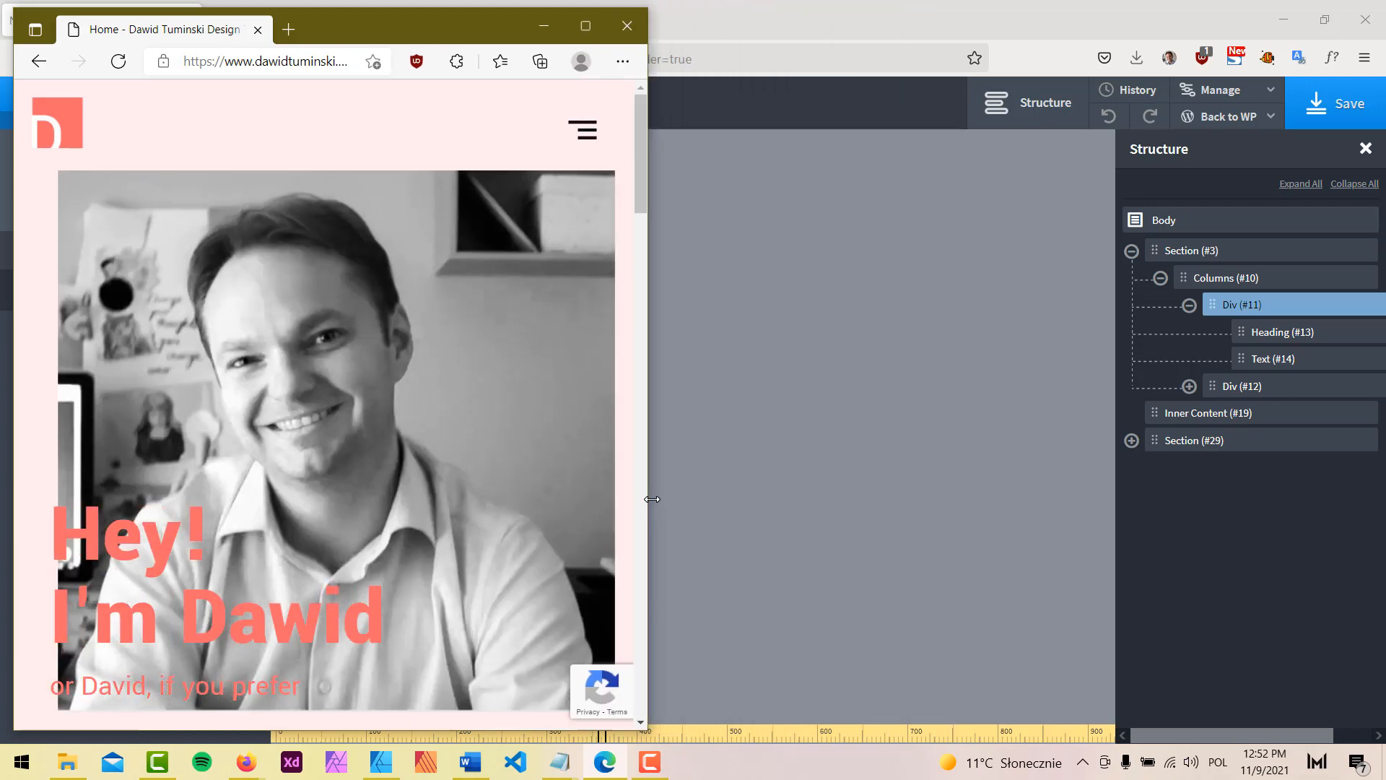
pyautogui.scroll(-15, 549, 356)
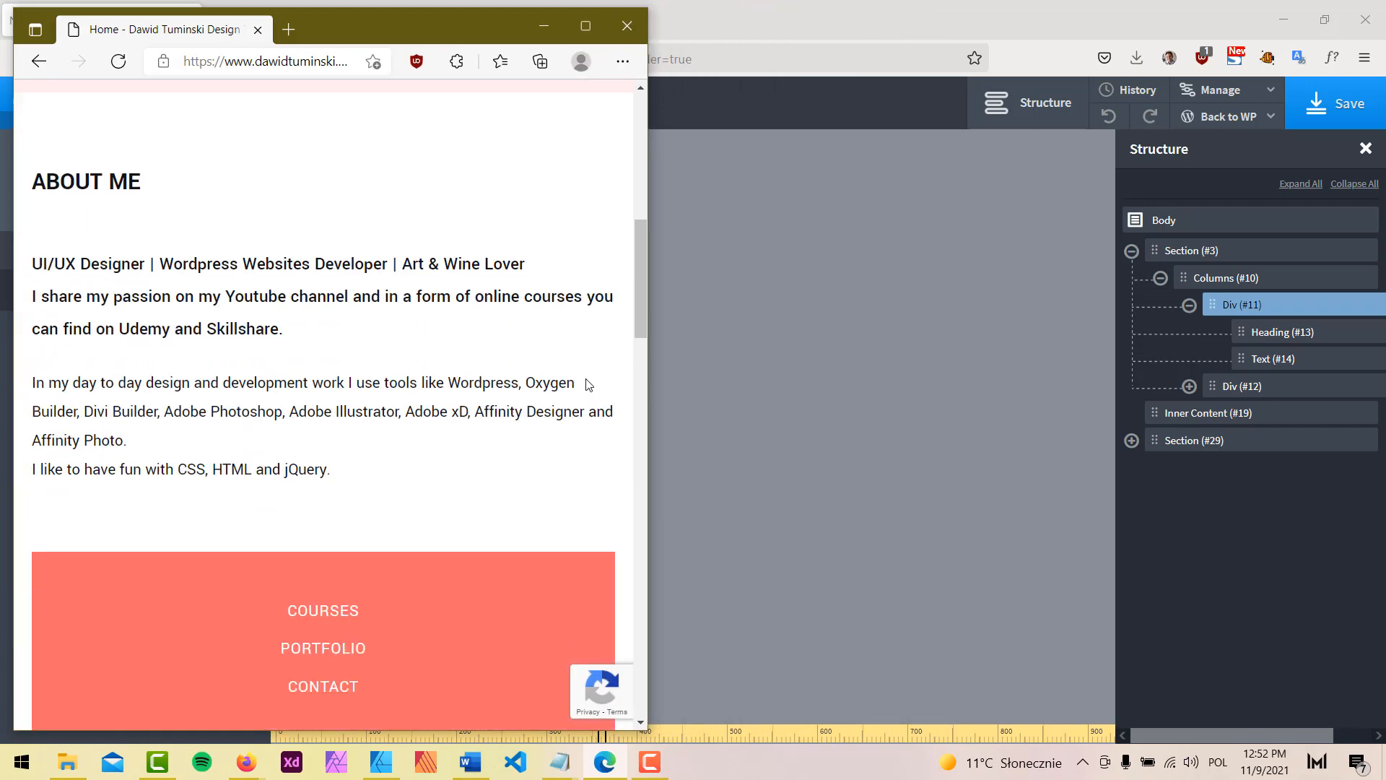
pyautogui.scroll(-8, 593, 387)
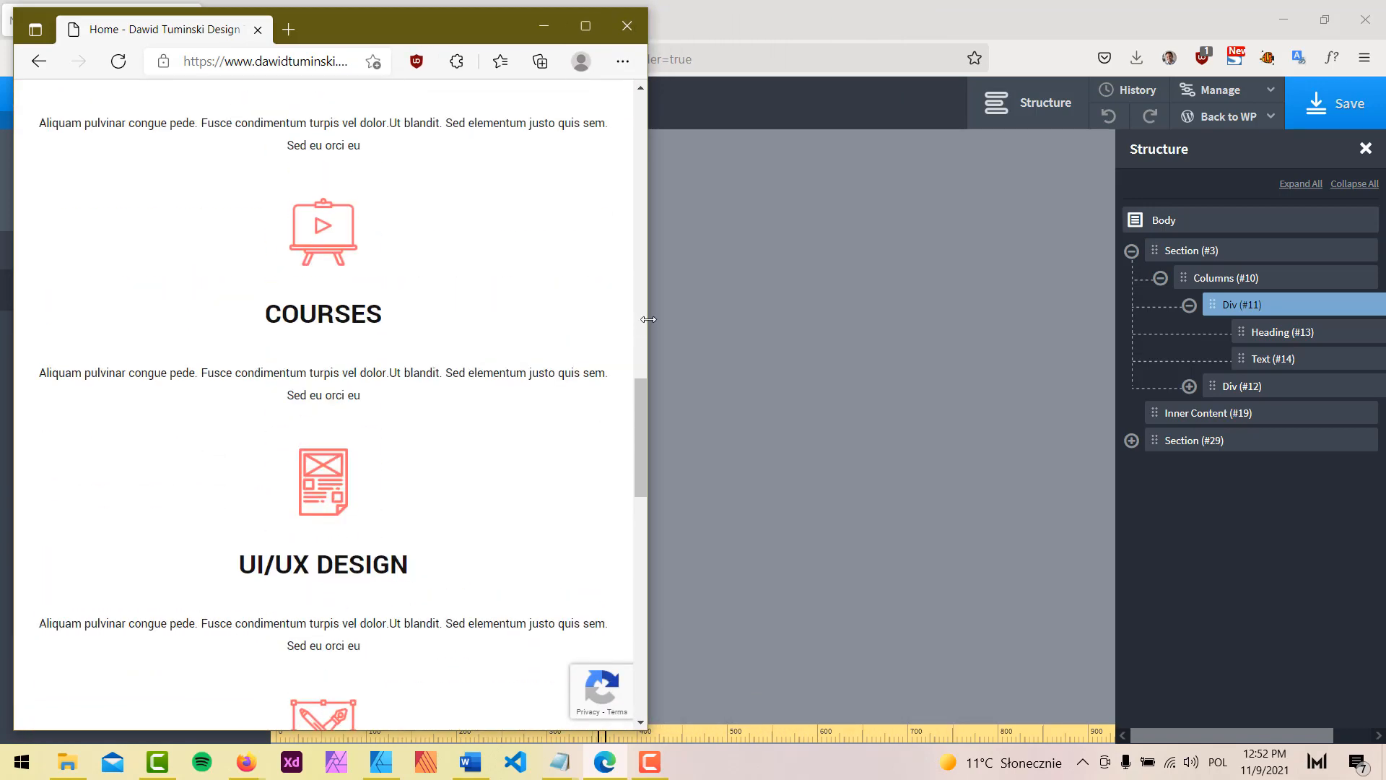
# Step: Narrow the window further to phone width, check the page down to the Contact section and return to the hero
pyautogui.moveTo(647, 333); pyautogui.dragTo(462, 337)
pyautogui.scroll(-15, 390, 397)
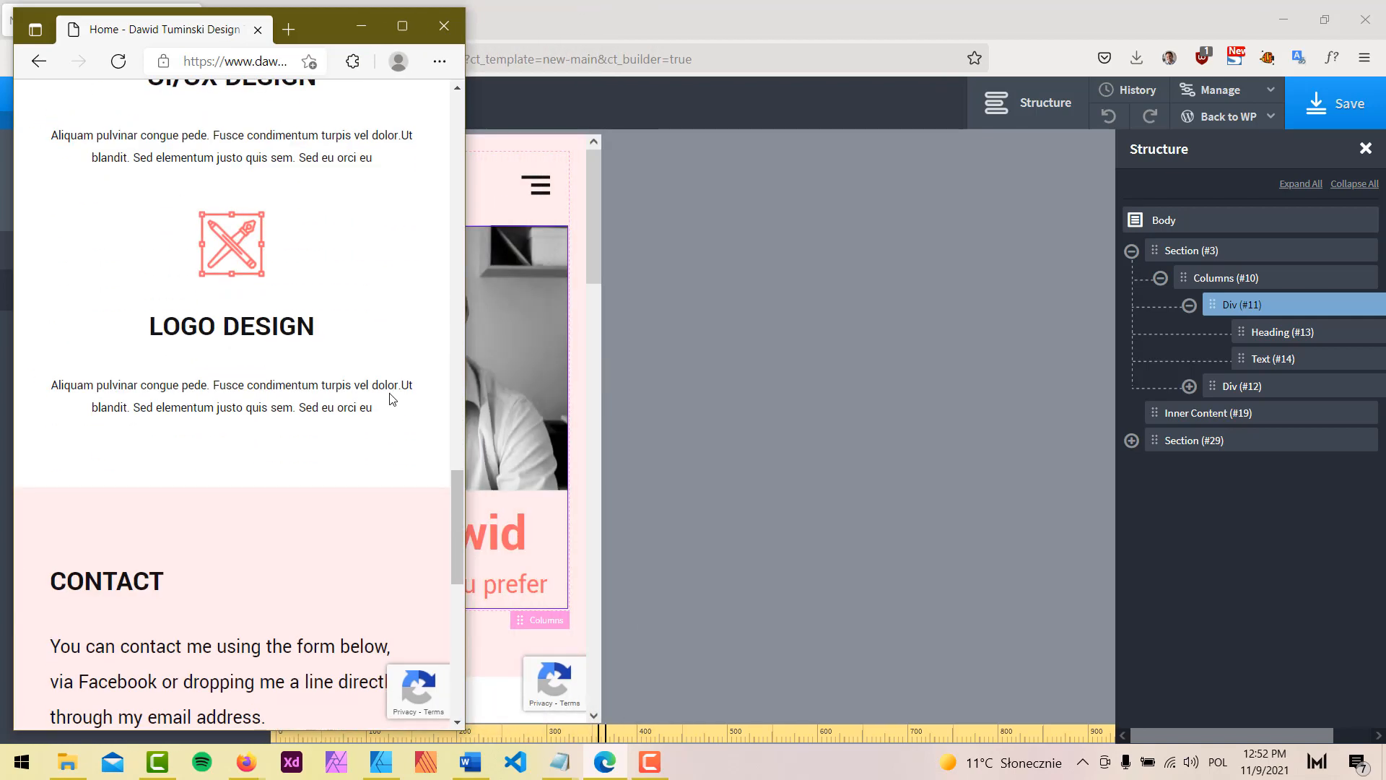
pyautogui.scroll(15, 392, 400)
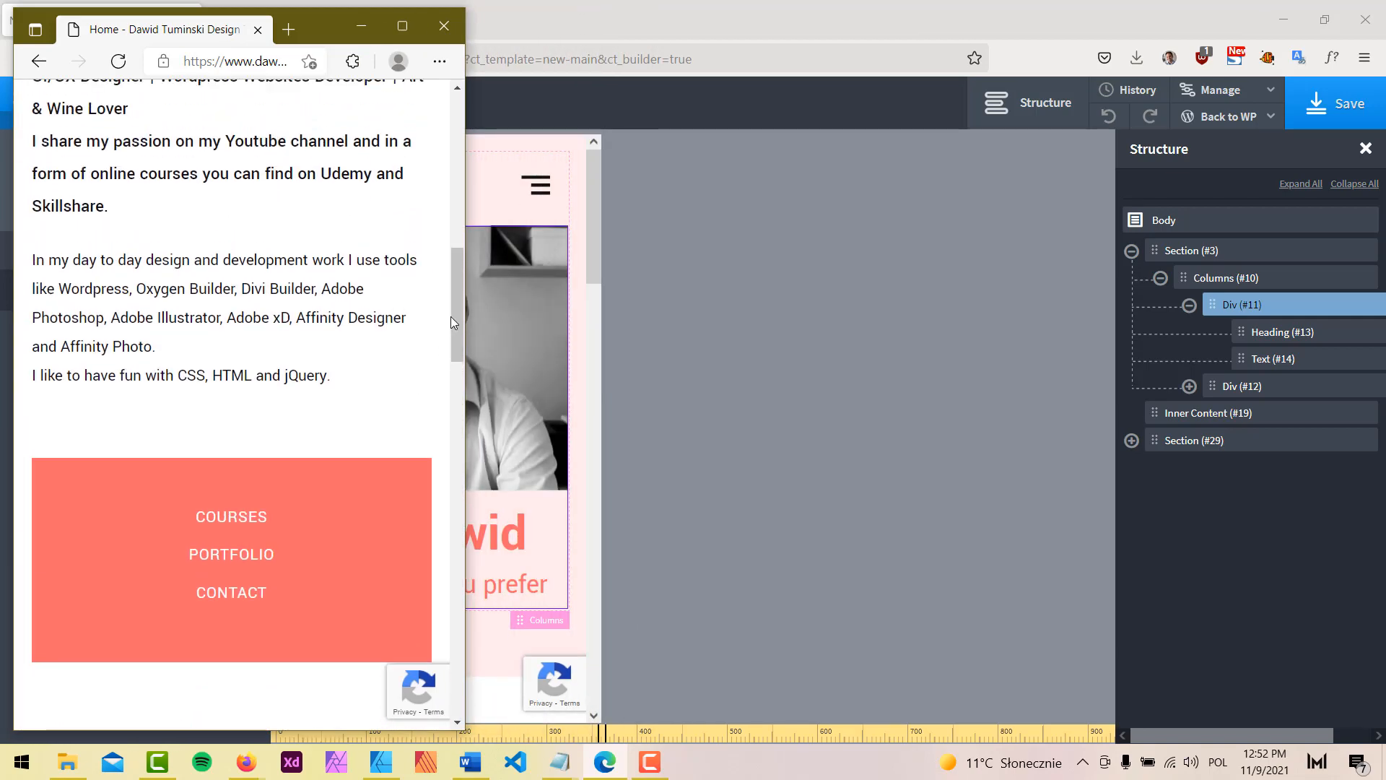
pyautogui.moveTo(462, 281); pyautogui.dragTo(468, 123)
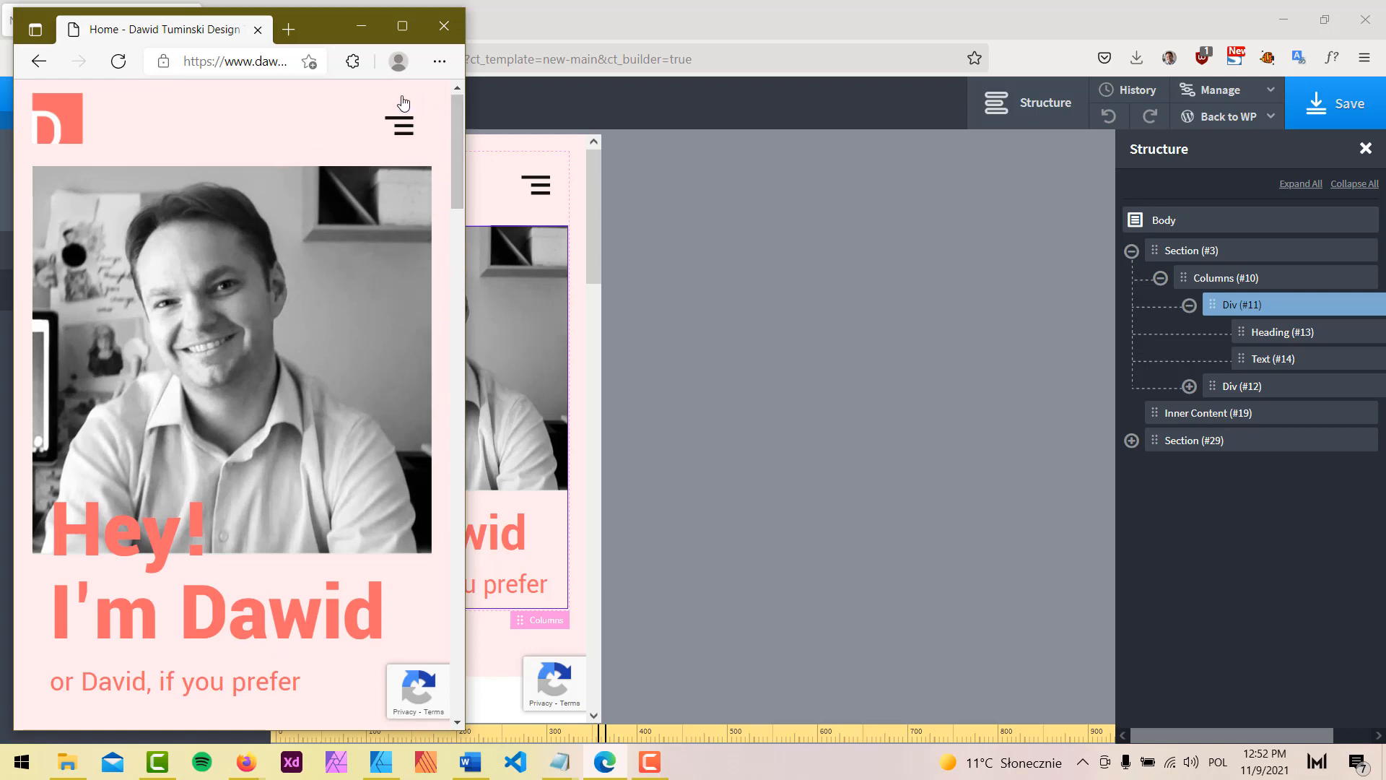
# Step: Move the preview window beside the builder's settings and test opening and closing the mobile menu twice
pyautogui.moveTo(328, 20); pyautogui.dragTo(663, 17)
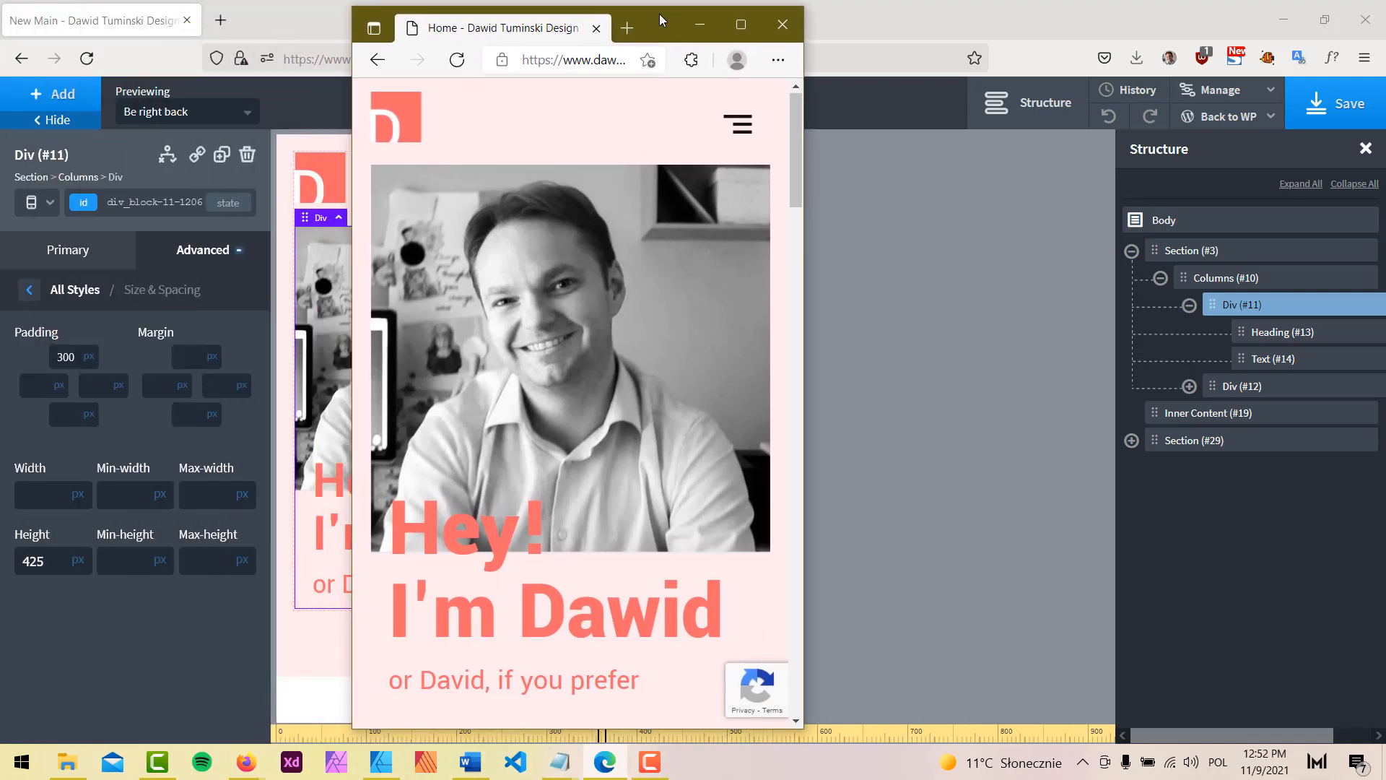
pyautogui.click(740, 132)
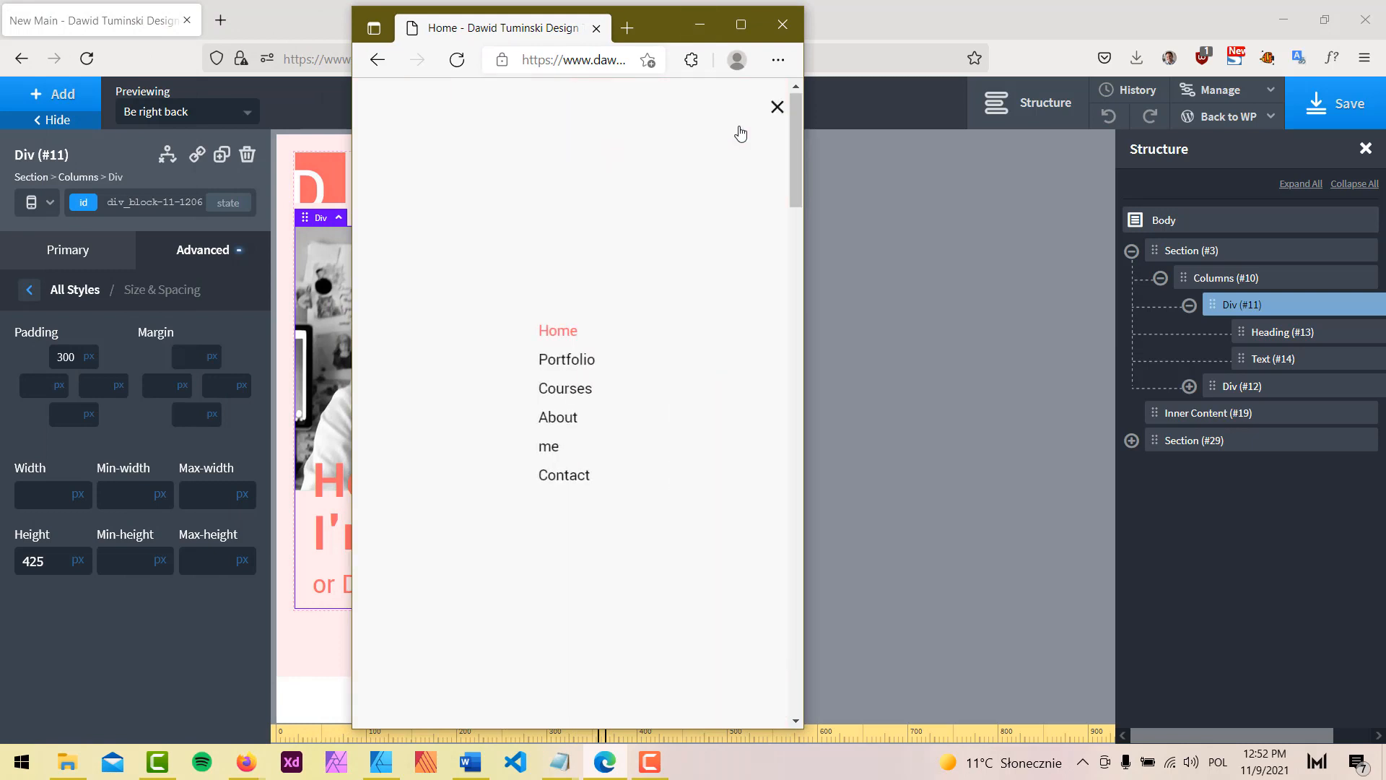
pyautogui.click(778, 109)
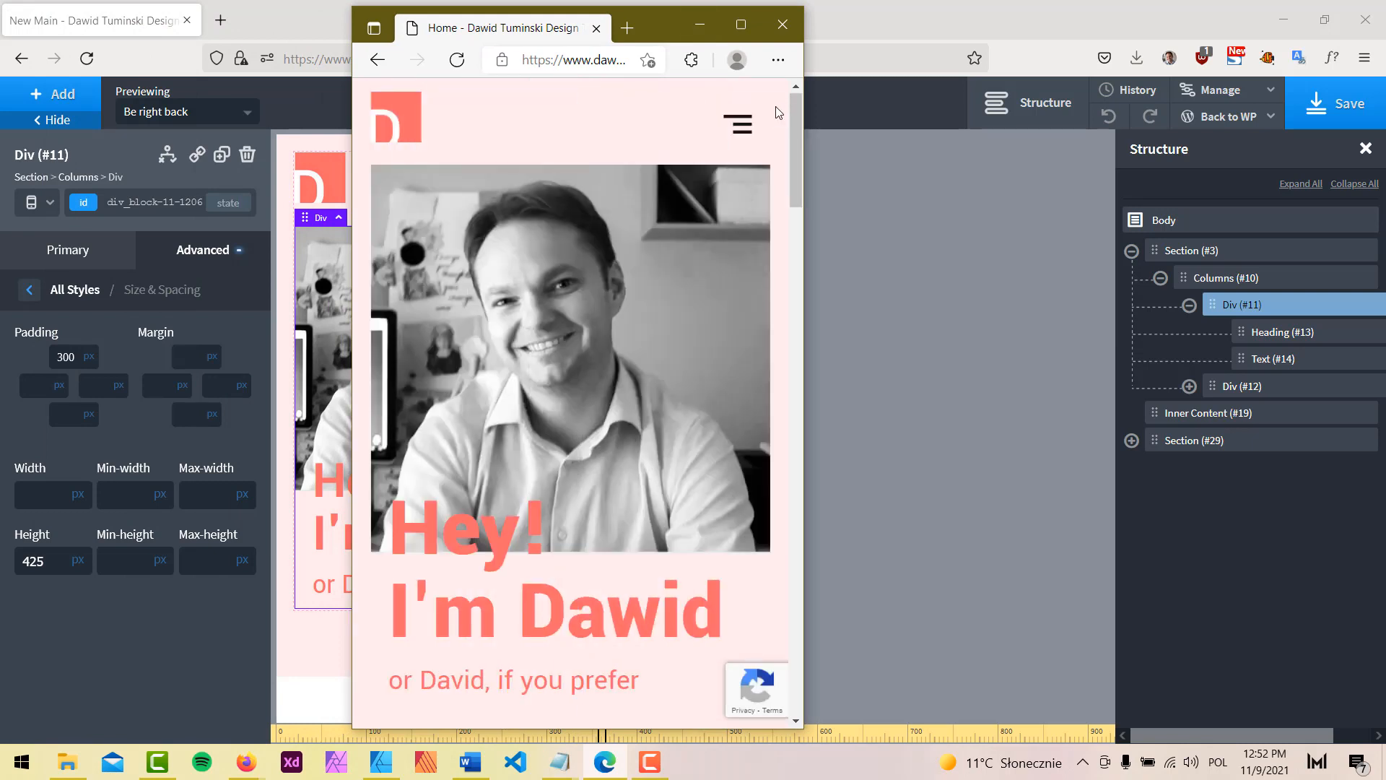
pyautogui.click(745, 130)
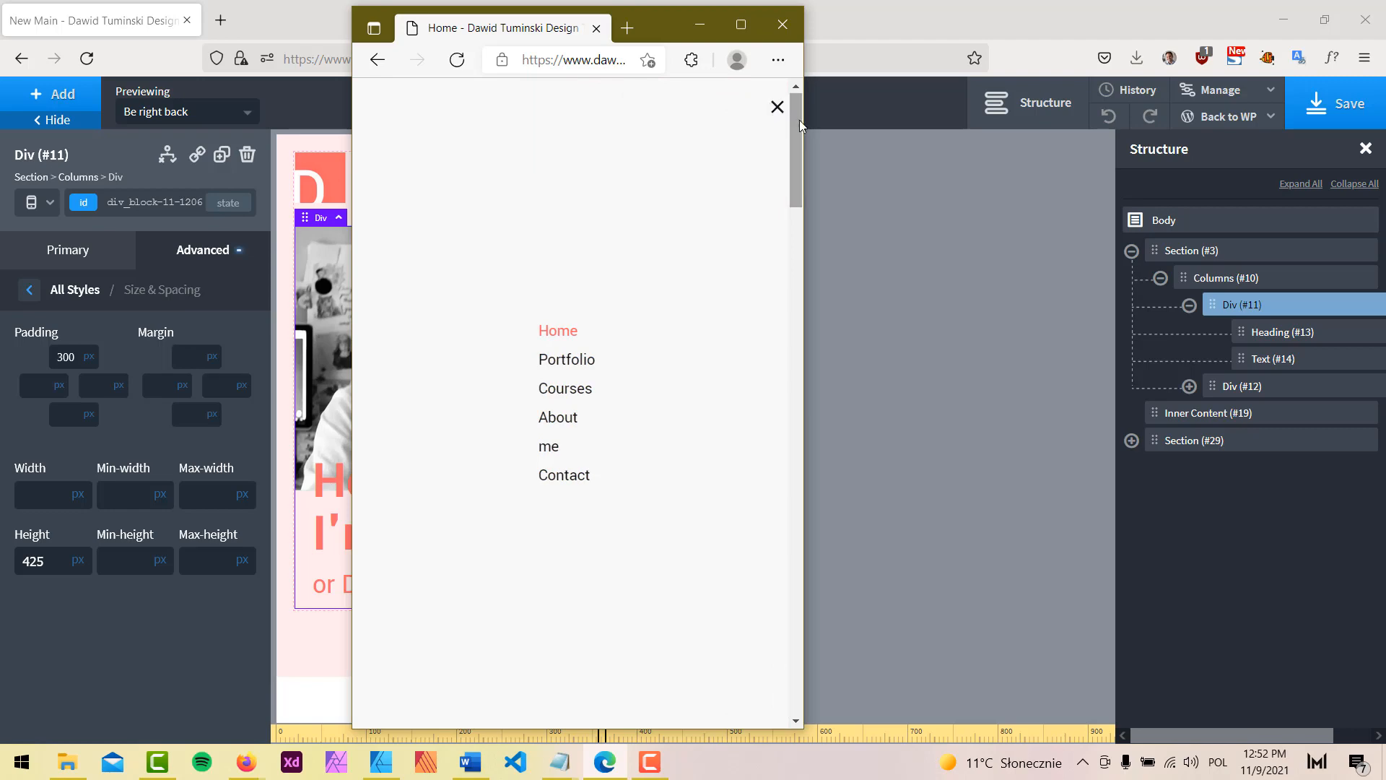
pyautogui.click(778, 109)
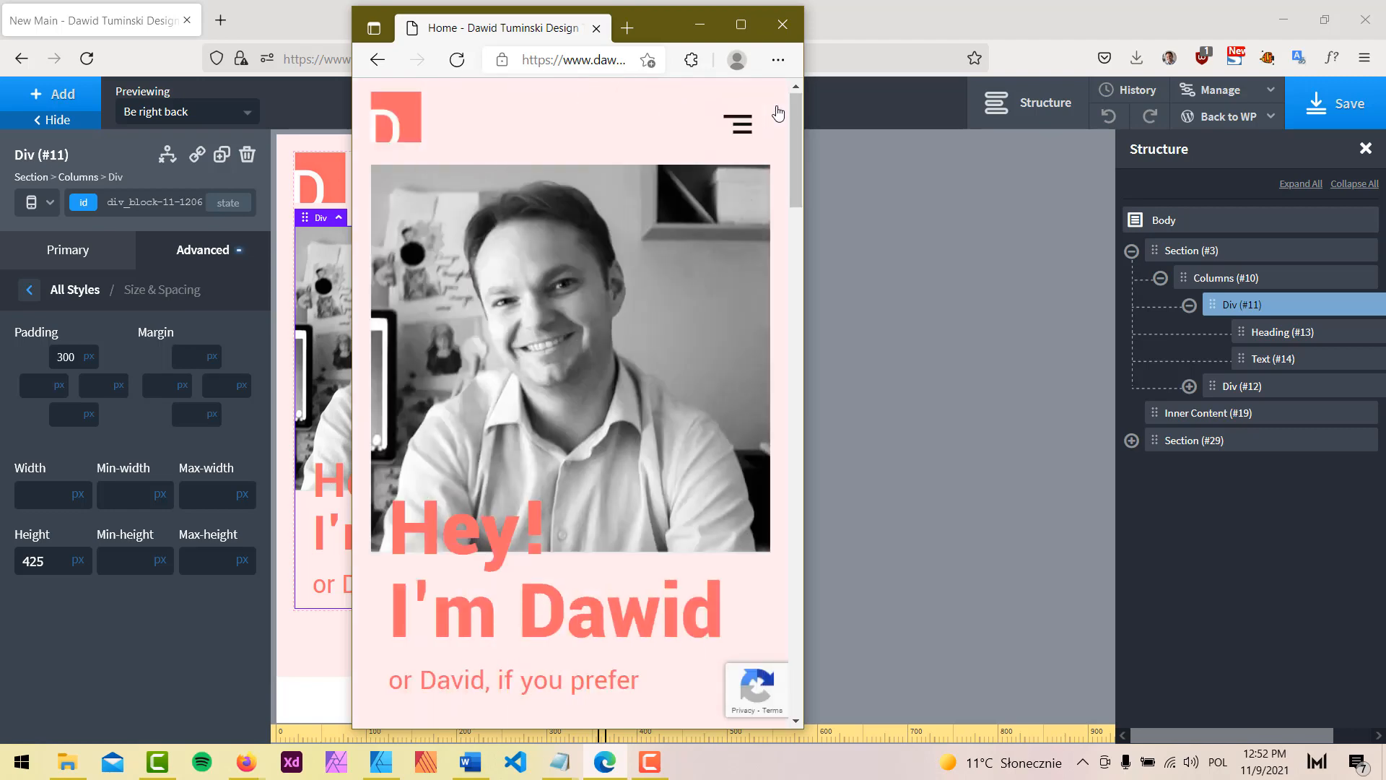
# Step: Examine the phone layout from the About Me text through the link box and services to Contact, ending back at the hero
pyautogui.scroll(-3, 786, 313)
pyautogui.scroll(-10, 741, 331)
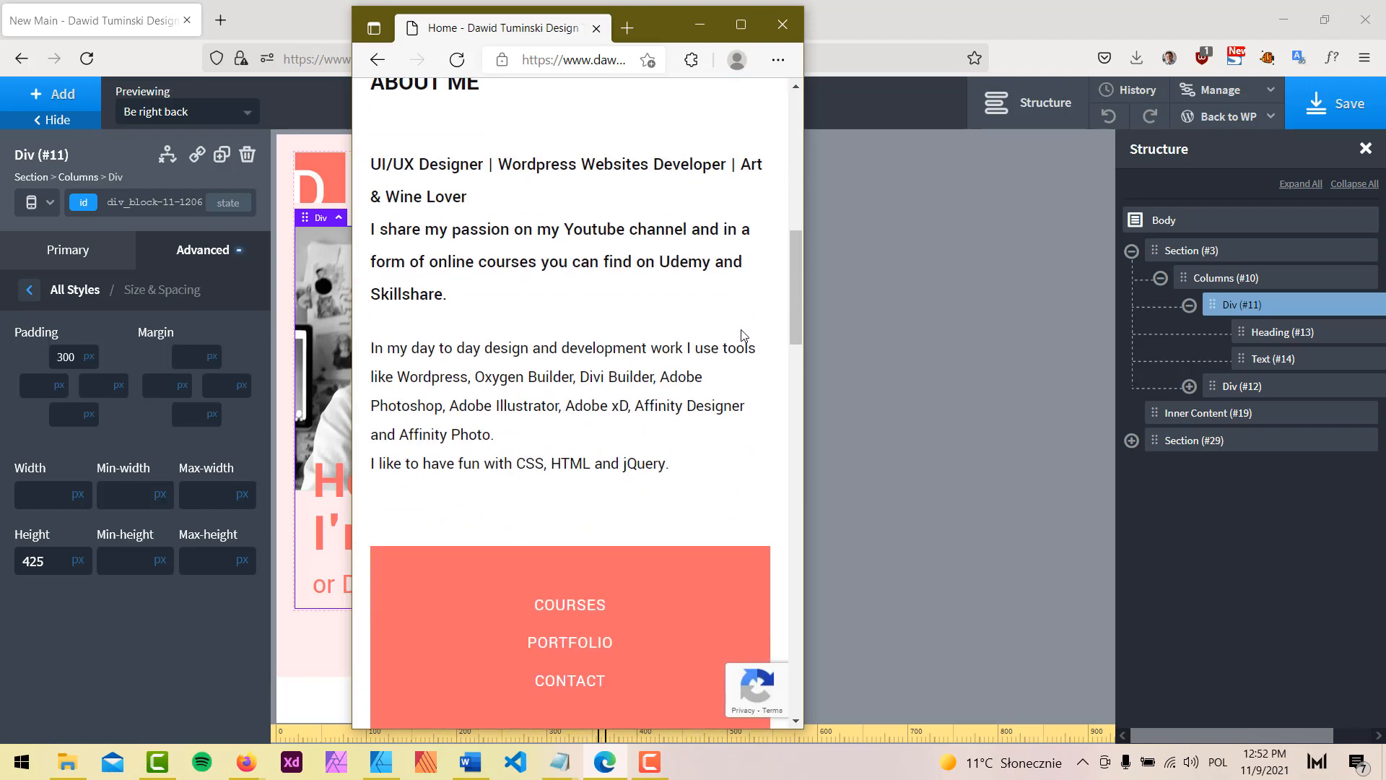
pyautogui.scroll(-5, 740, 331)
pyautogui.scroll(5, 580, 374)
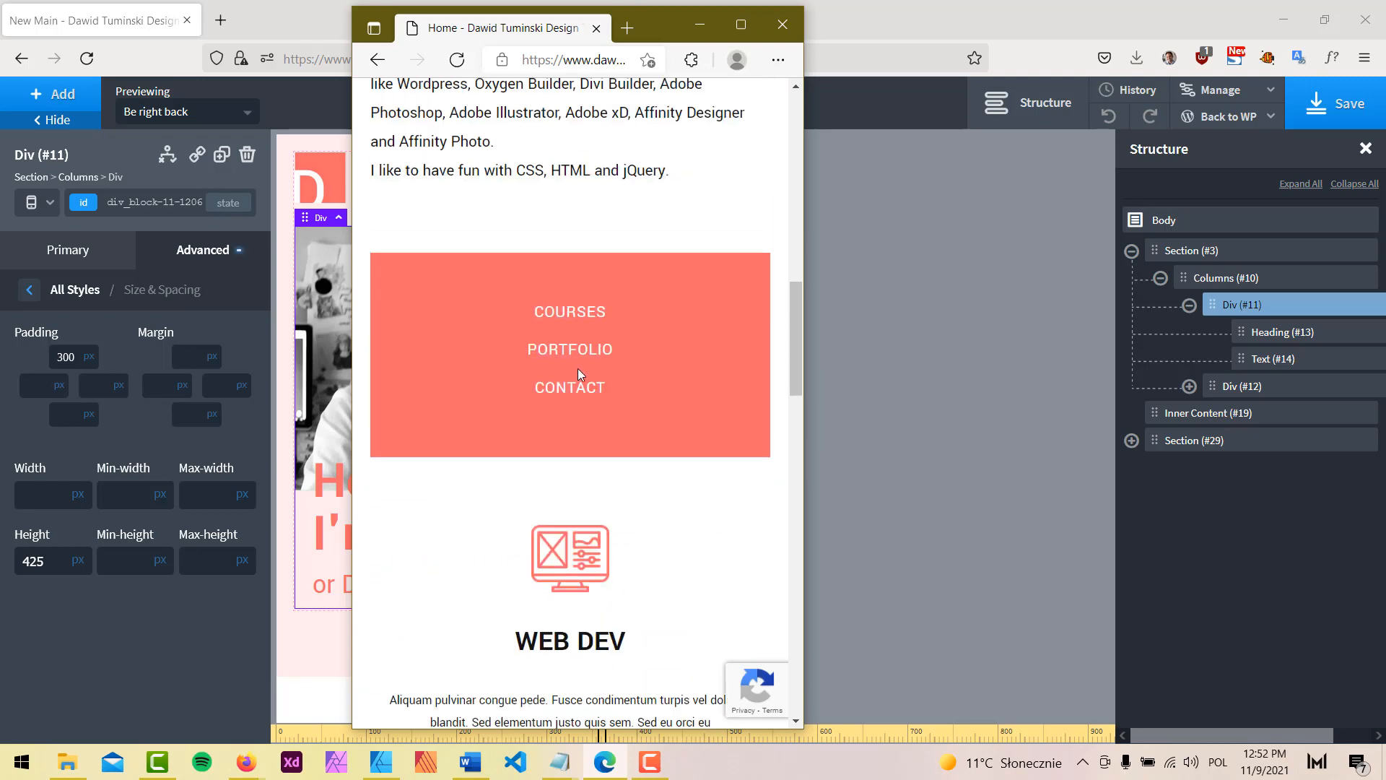
pyautogui.scroll(-5, 724, 532)
pyautogui.scroll(-5, 724, 533)
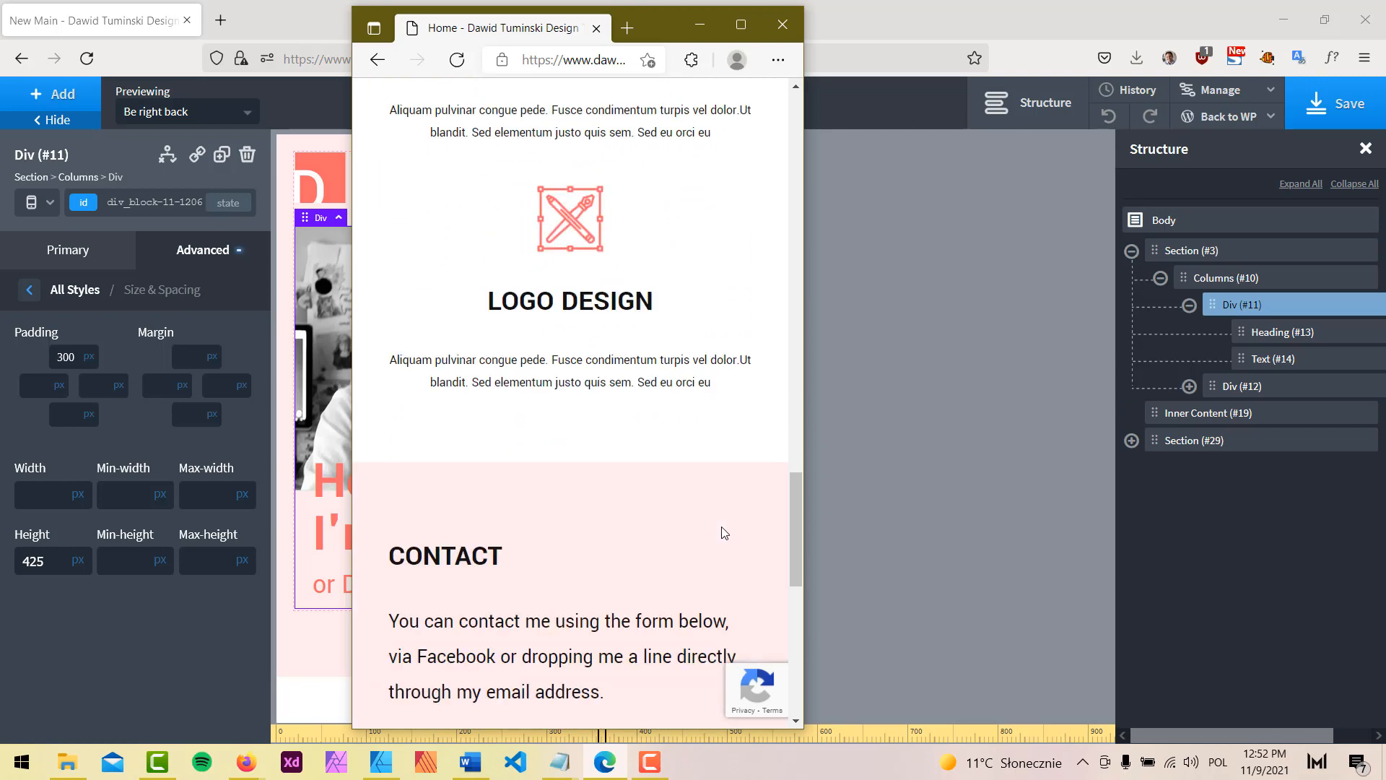
pyautogui.scroll(20, 725, 533)
pyautogui.scroll(2, 725, 533)
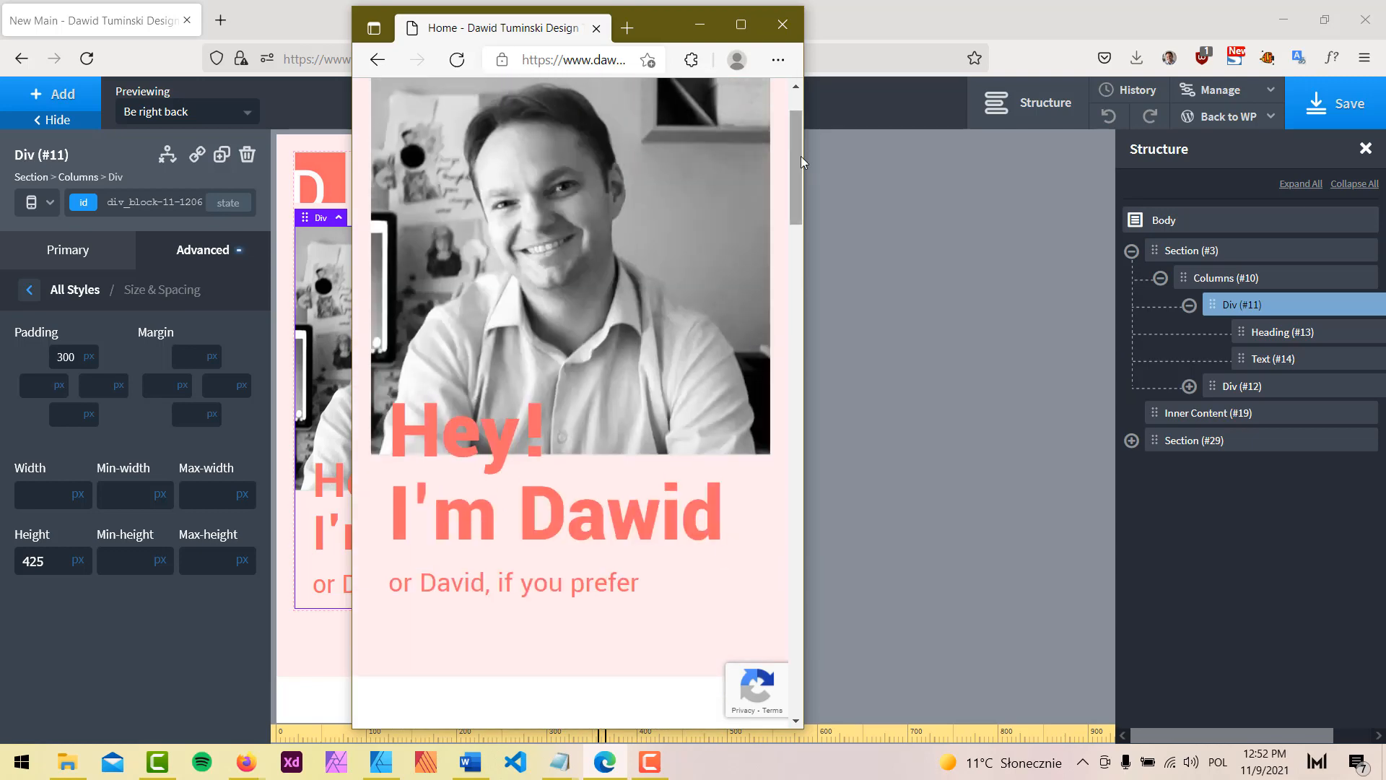
pyautogui.moveTo(799, 155); pyautogui.dragTo(800, 117)
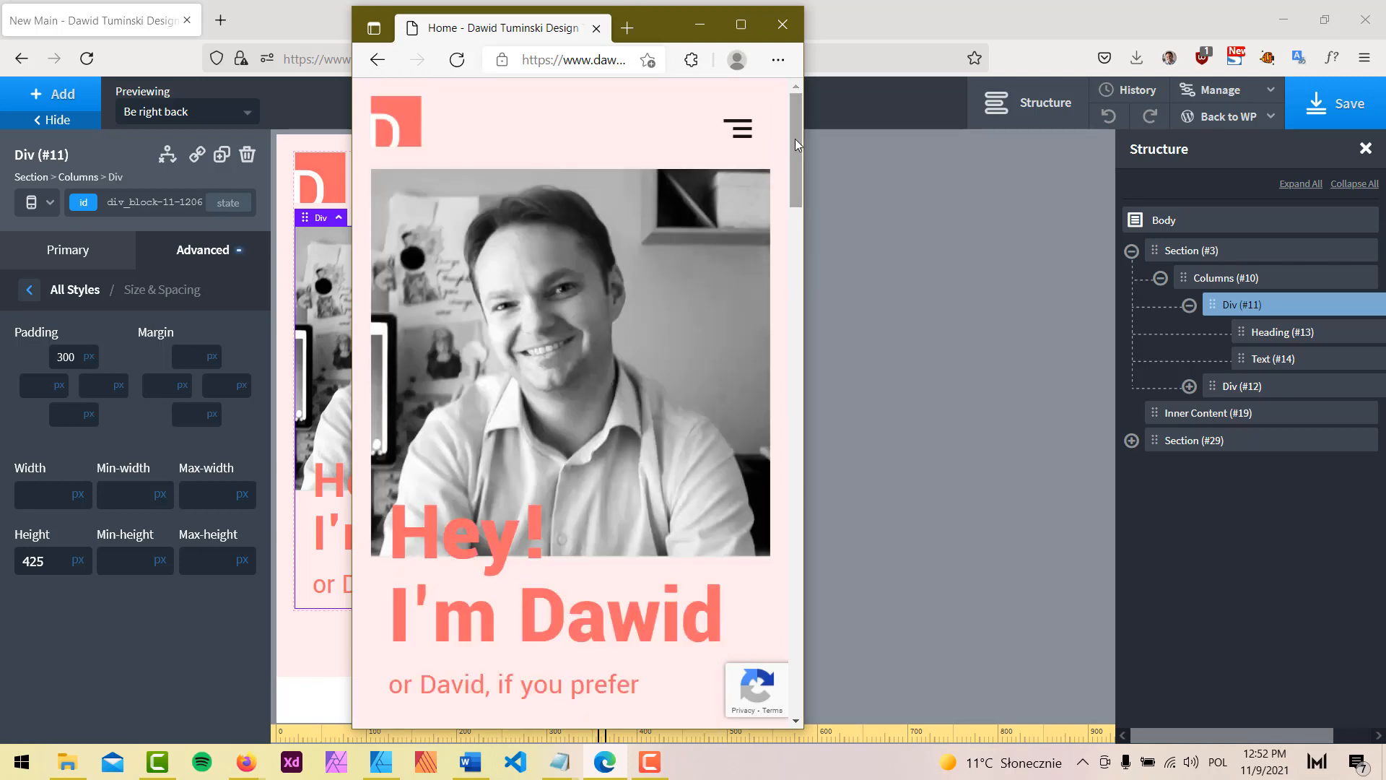
pyautogui.moveTo(795, 139)
pyautogui.mouseDown()
pyautogui.moveTo(763, 548)
pyautogui.moveTo(795, 645)
pyautogui.moveTo(807, 491)
pyautogui.moveTo(777, 131)
pyautogui.mouseUp()
pyautogui.moveTo(662, 21); pyautogui.dragTo(673, 16)
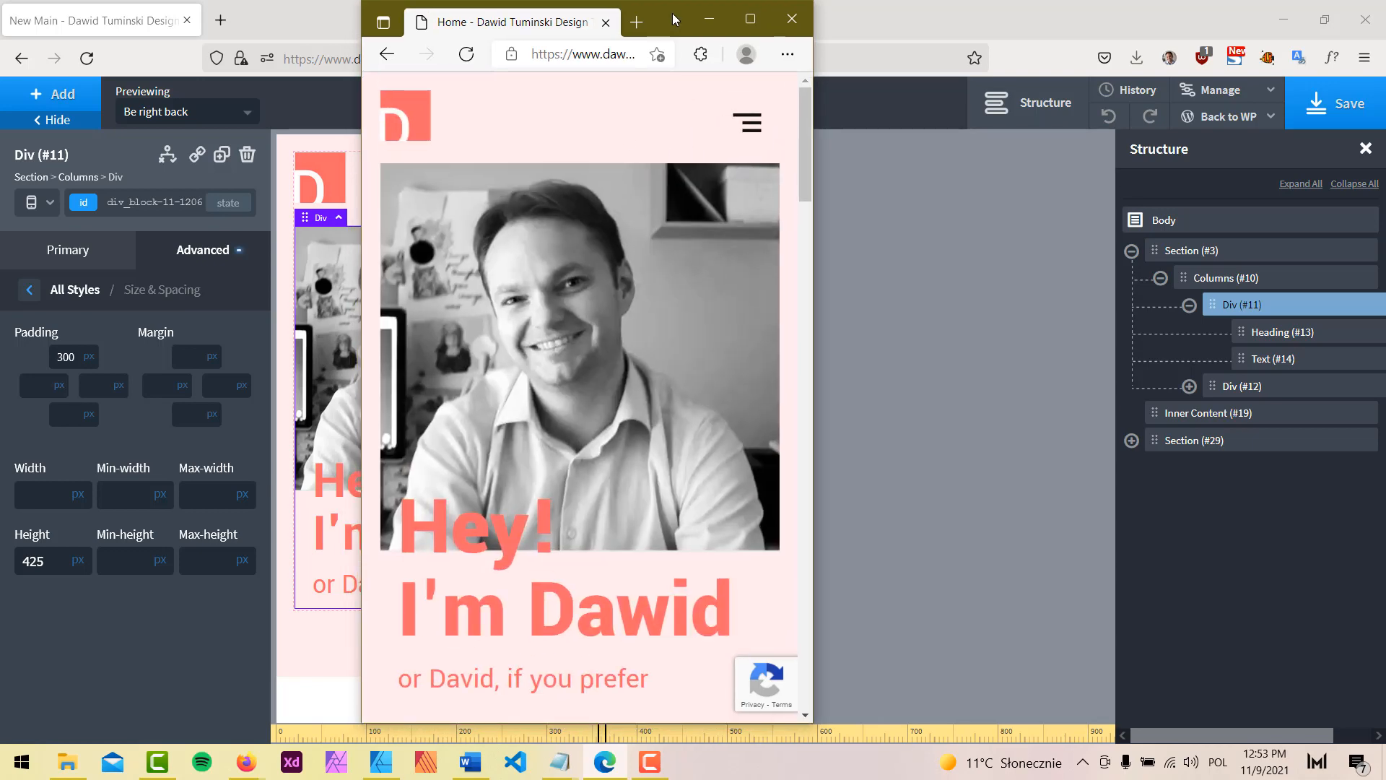
# Step: Switch to Affinity Designer, compare the mobile and desktop mockups around the services and latest work sections, and return to the live page
pyautogui.click(380, 762)
pyautogui.scroll(-5, 765, 495)
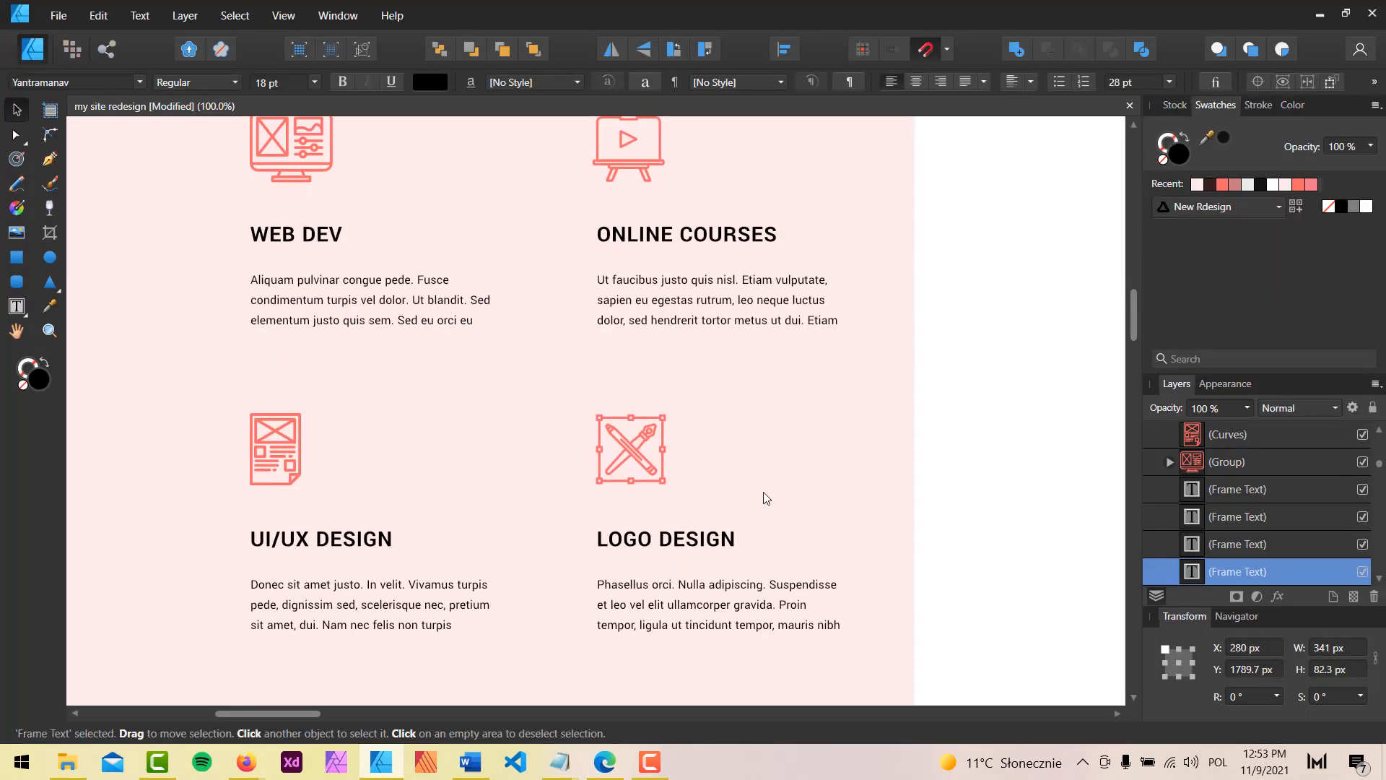
pyautogui.scroll(-8, 767, 498)
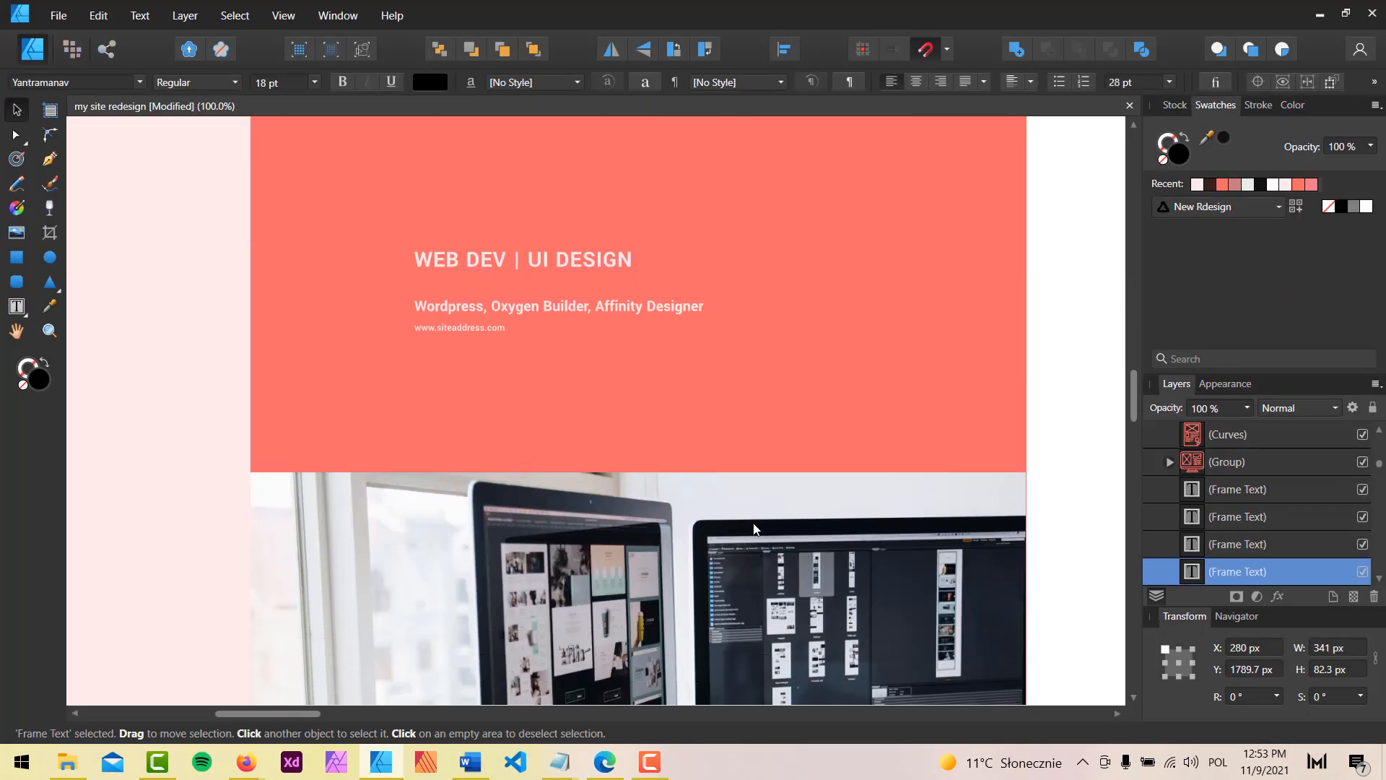
pyautogui.keyDown('ctrl'); pyautogui.scroll(-5, 753, 533); pyautogui.keyUp('ctrl')
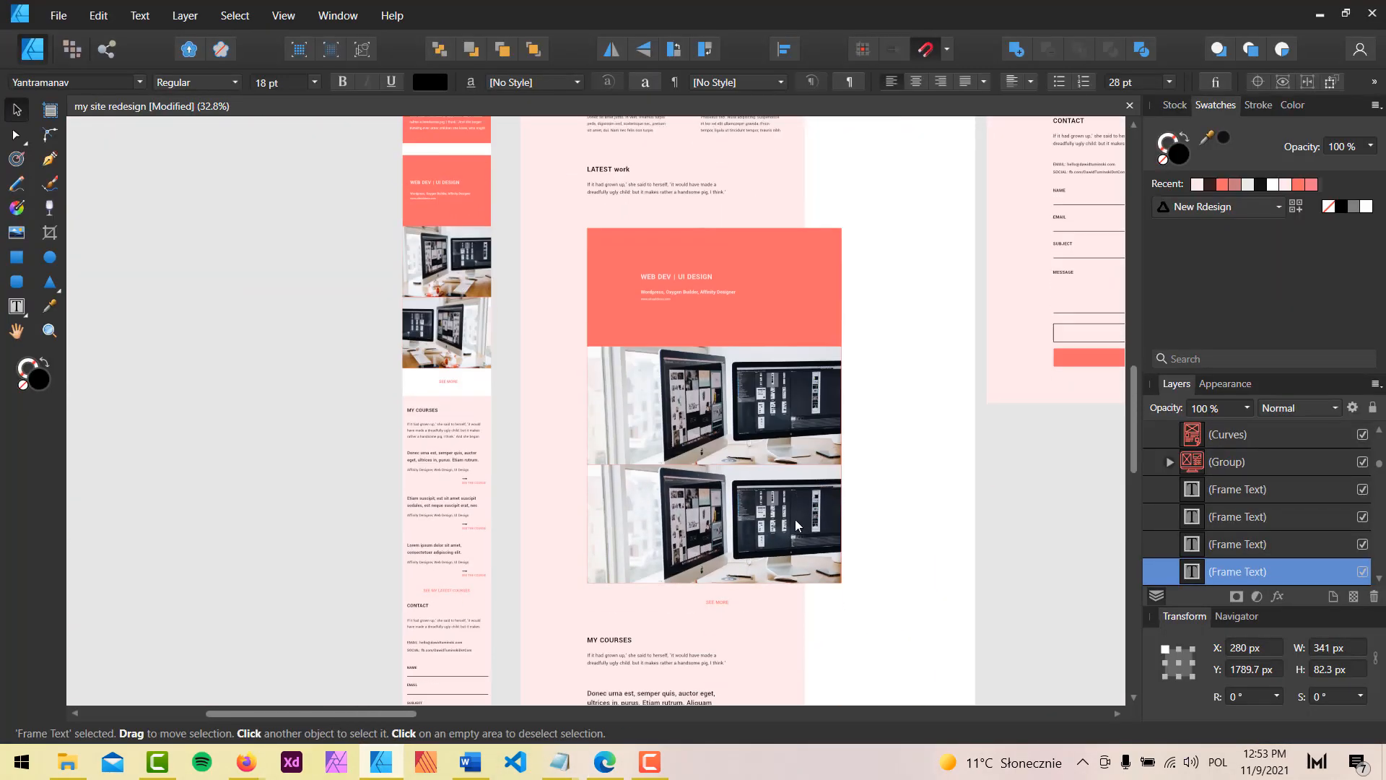
pyautogui.scroll(7, 799, 543)
pyautogui.scroll(-1, 794, 520)
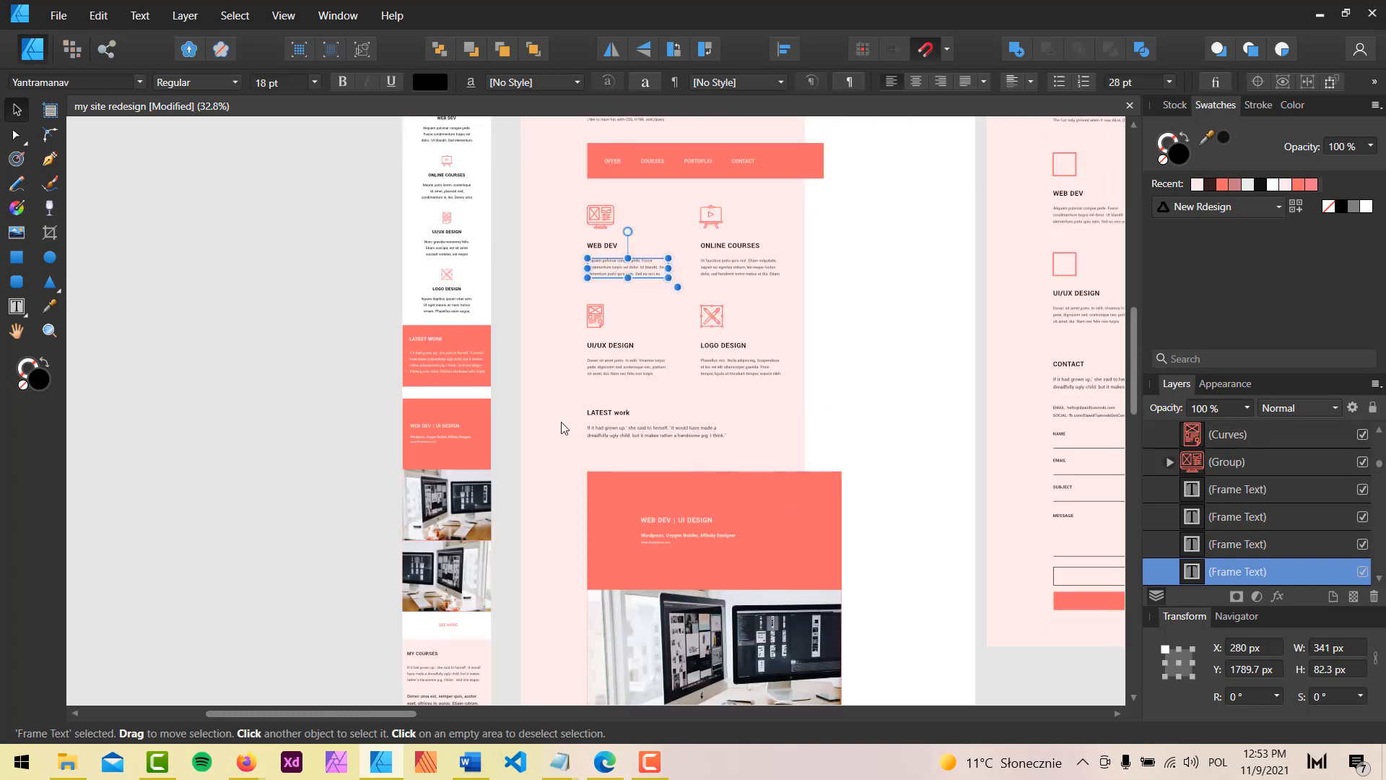
pyautogui.scroll(-6, 772, 517)
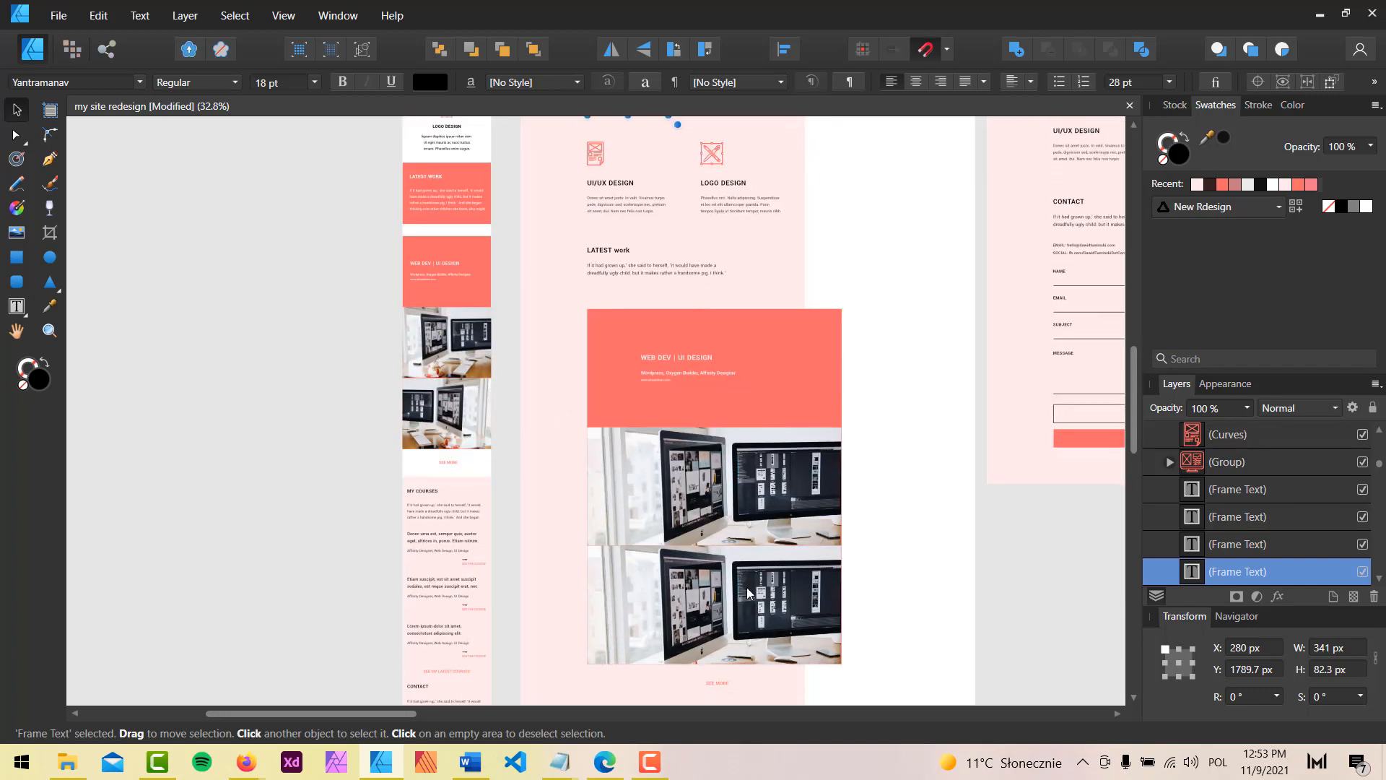
pyautogui.scroll(-4, 747, 587)
pyautogui.scroll(2, 748, 570)
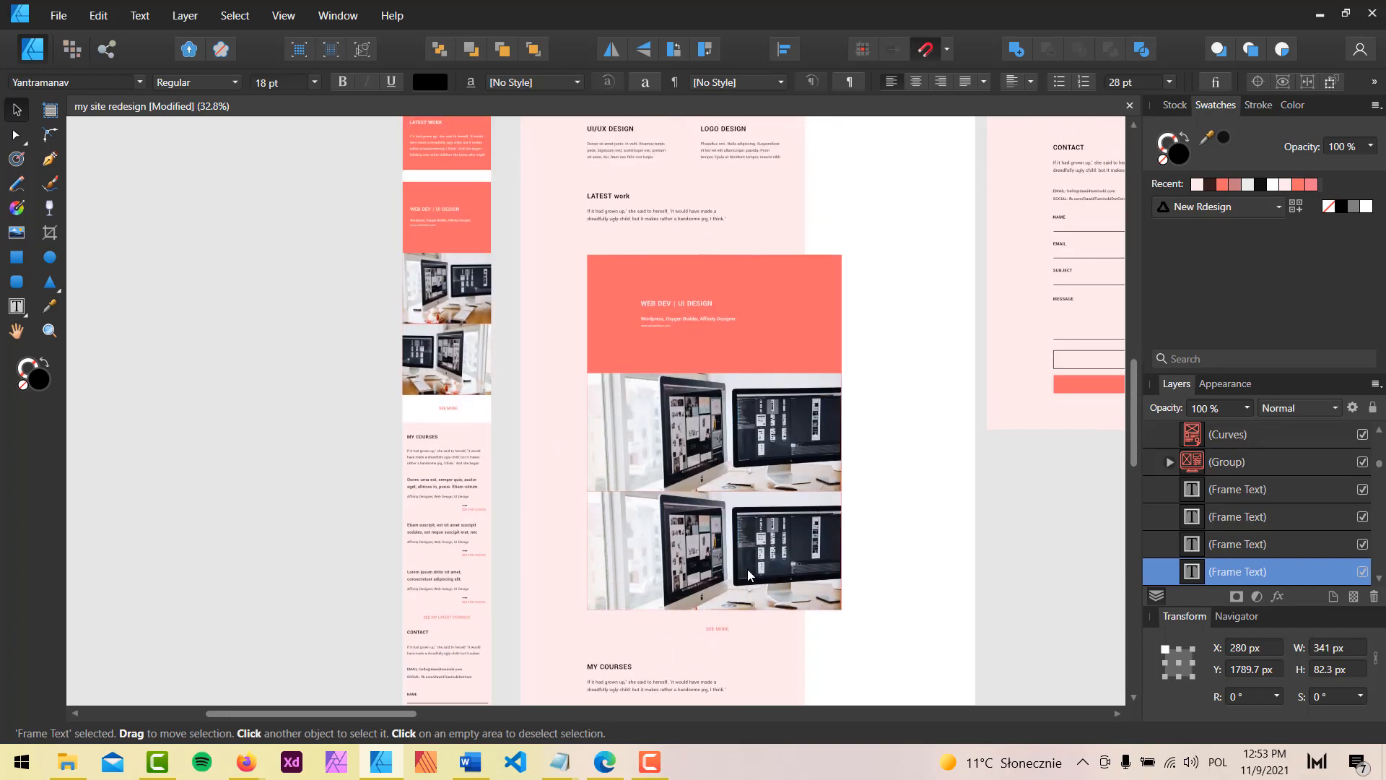
pyautogui.click(1320, 13)
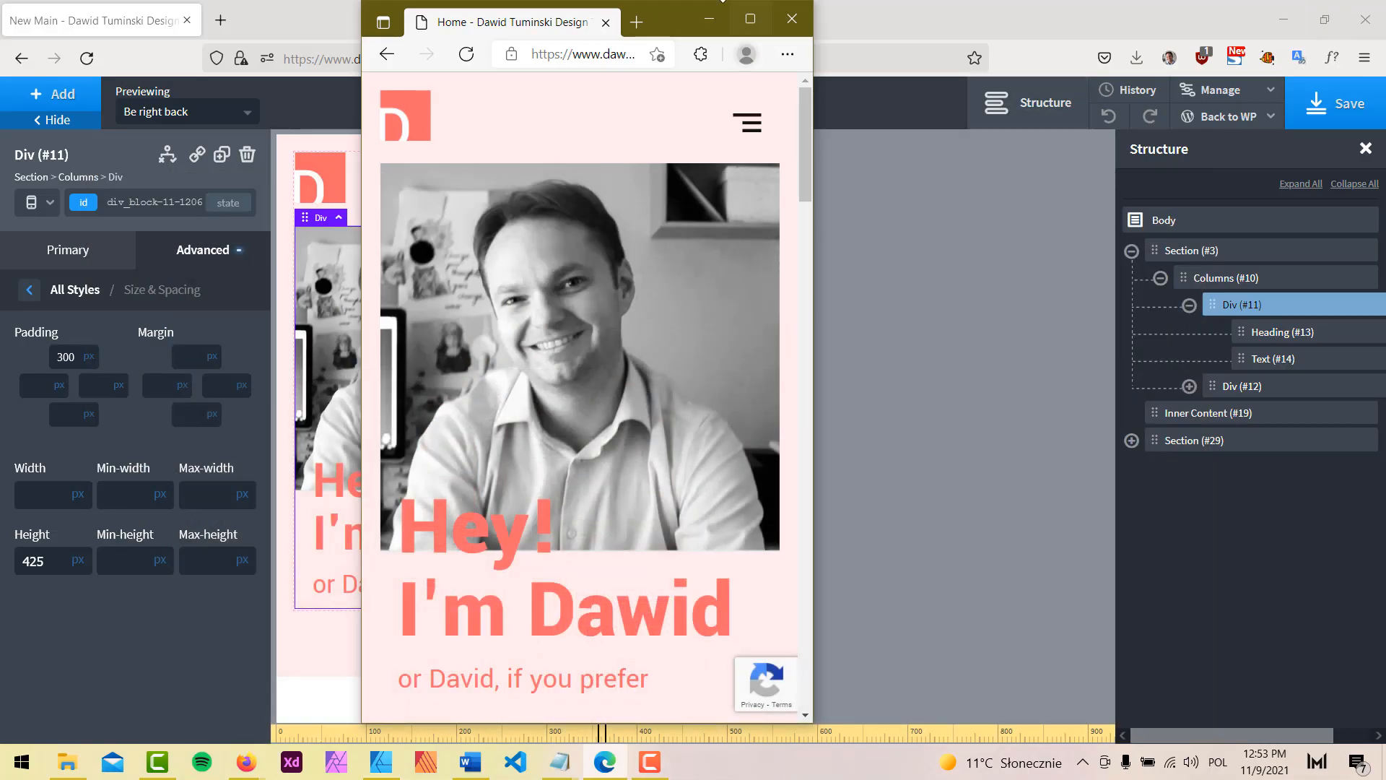
pyautogui.moveTo(673, 9); pyautogui.dragTo(717, 18)
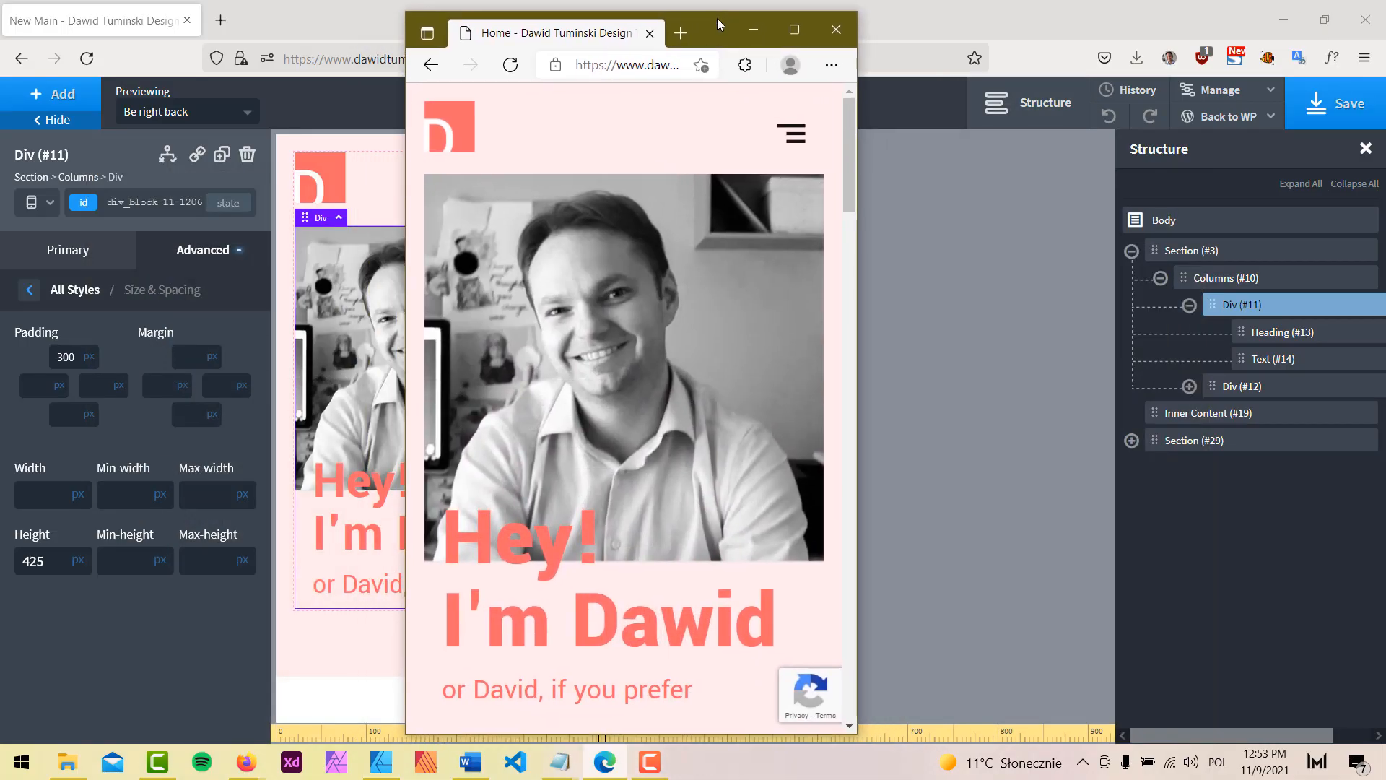